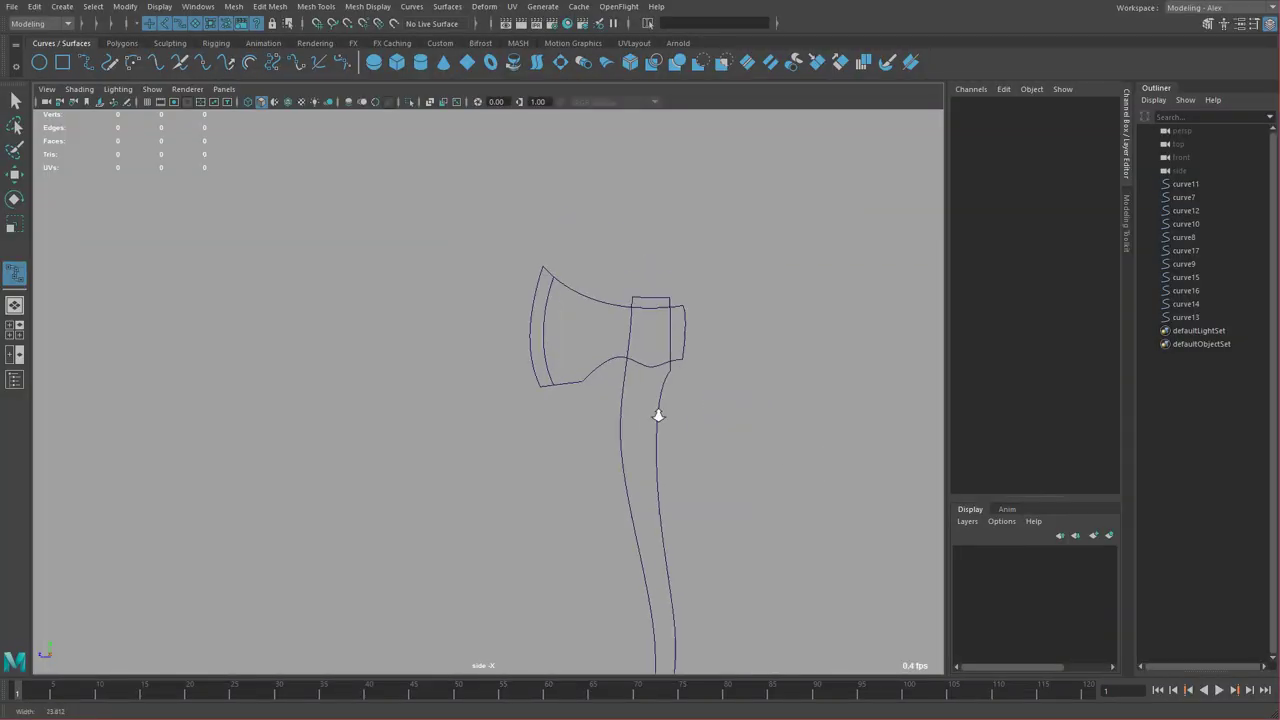
# - Draw a straight, near-vertical two-point EP curve in the empty area in front of the axe blade
pyautogui.keyDown('alt'); pyautogui.moveTo(711, 415); pyautogui.dragTo(738, 425, button='right'); pyautogui.keyUp('alt')
pyautogui.scroll(3, 655, 365)
pyautogui.keyDown('alt'); pyautogui.moveTo(422, 263); pyautogui.dragTo(608, 326, button='right'); pyautogui.keyUp('alt')
pyautogui.keyDown('alt'); pyautogui.moveTo(392, 227); pyautogui.dragTo(499, 283, button='middle'); pyautogui.keyUp('alt')
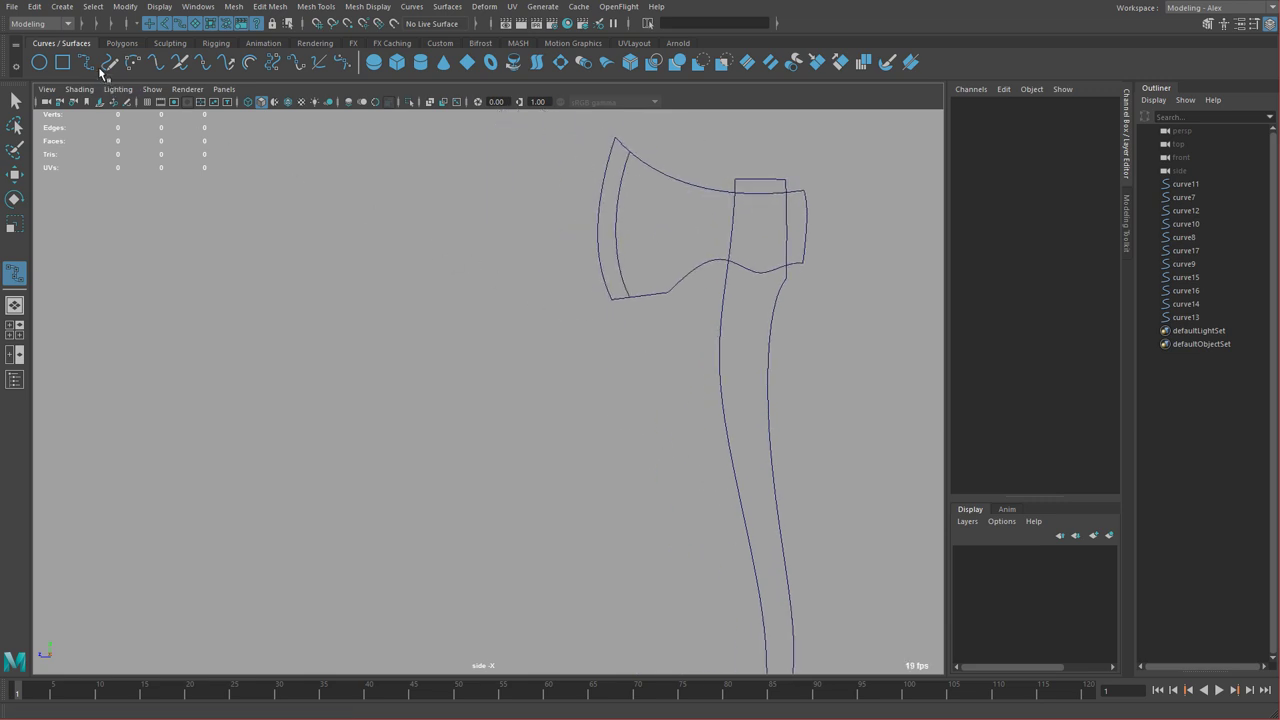
pyautogui.click(342, 196)
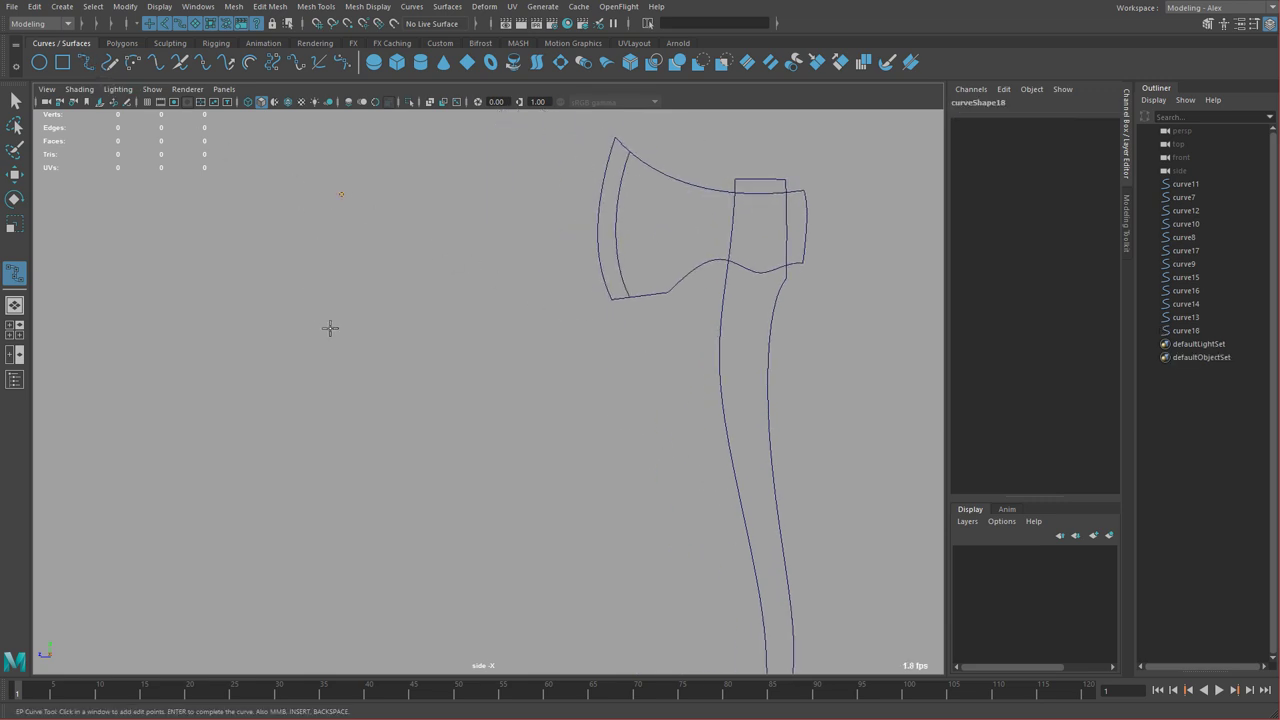
pyautogui.click(350, 409)
pyautogui.keyDown('alt'); pyautogui.moveTo(331, 323); pyautogui.dragTo(378, 312, button='right'); pyautogui.keyUp('alt')
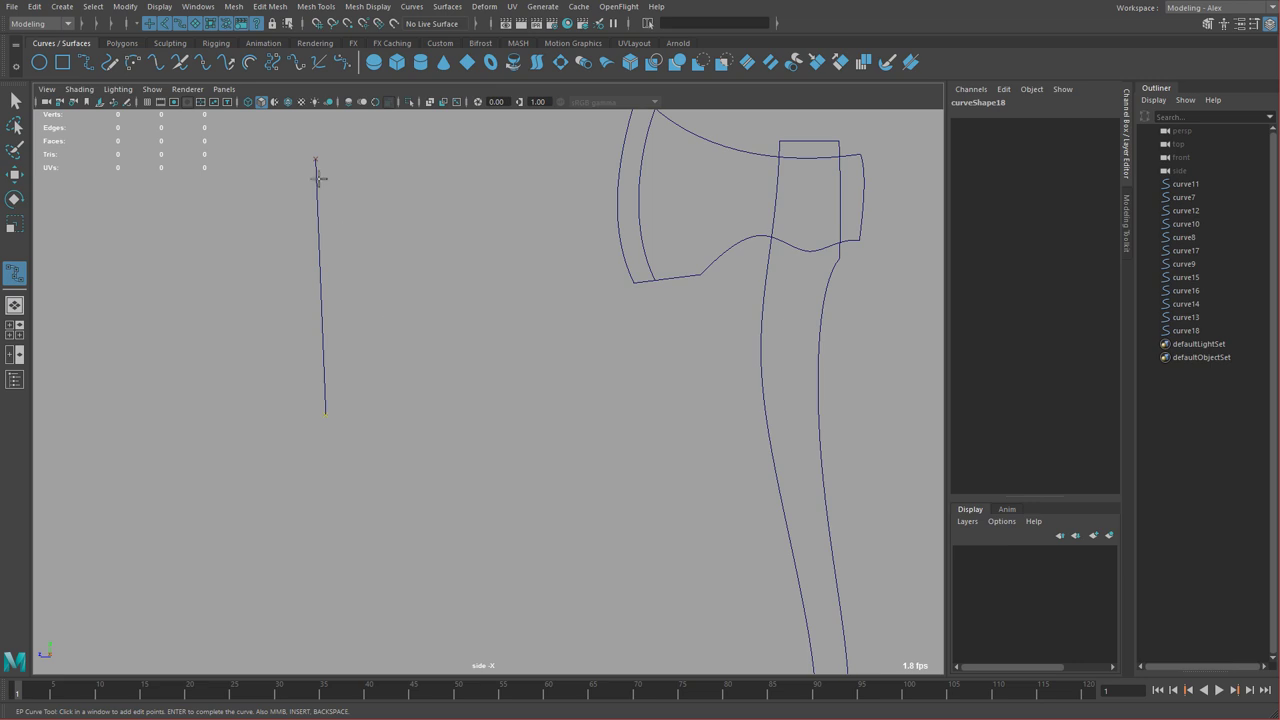
pyautogui.keyDown('alt'); pyautogui.moveTo(347, 275); pyautogui.dragTo(370, 313, button='middle'); pyautogui.keyUp('alt')
# - Bend the near-vertical practice curve into an arc bulging away from the axe by moving its two middle control vertices
pyautogui.press('w')
pyautogui.moveTo(345, 256); pyautogui.dragTo(283, 243, button='right')
pyautogui.moveTo(285, 252)
pyautogui.mouseDown()
pyautogui.moveTo(393, 402)
pyautogui.moveTo(404, 318)
pyautogui.mouseUp()
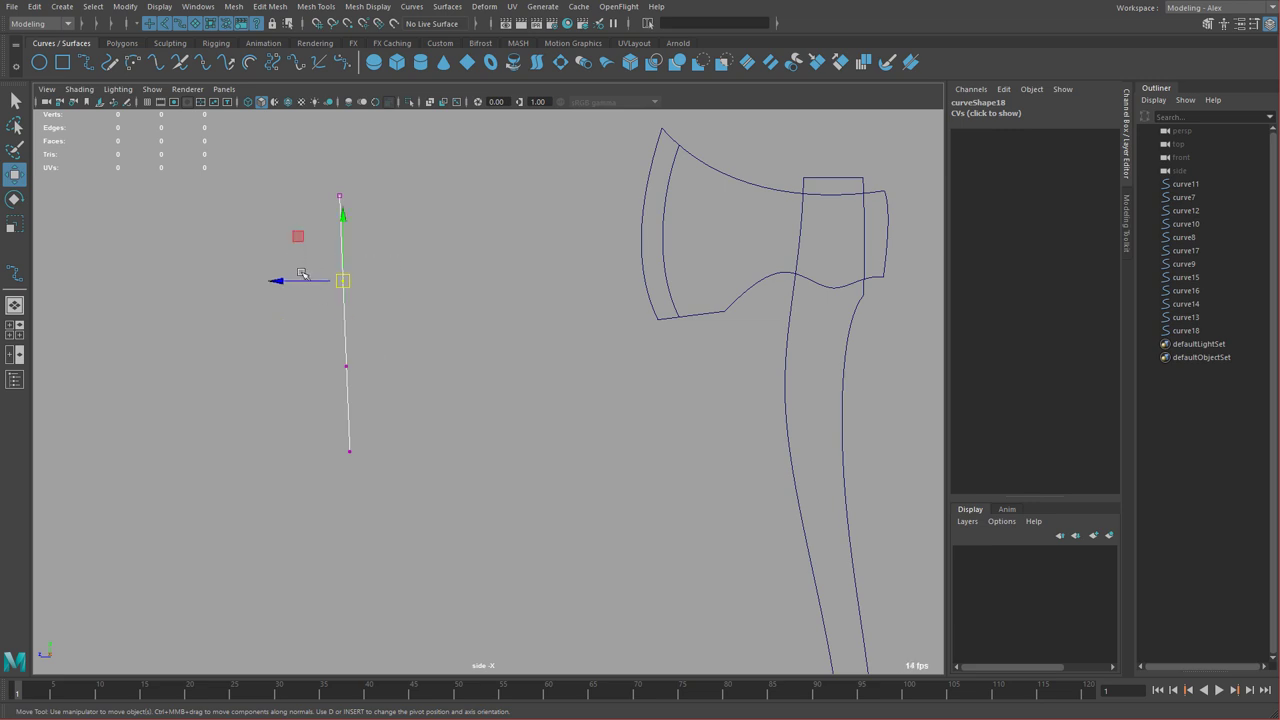
pyautogui.keyDown('shift'); pyautogui.moveTo(394, 320); pyautogui.dragTo(345, 320, button='middle'); pyautogui.keyUp('shift')
pyautogui.moveTo(320, 320); pyautogui.dragTo(404, 389)
pyautogui.moveTo(404, 389); pyautogui.dragTo(378, 394, button='middle')
pyautogui.moveTo(266, 260); pyautogui.dragTo(346, 322)
pyautogui.moveTo(346, 322); pyautogui.dragTo(360, 314, button='middle')
pyautogui.click(320, 372)
pyautogui.moveTo(380, 408)
pyautogui.mouseDown(button='middle')
pyautogui.moveTo(280, 397)
pyautogui.moveTo(260, 377)
pyautogui.moveTo(245, 392)
pyautogui.moveTo(360, 405)
pyautogui.mouseUp(button='middle')
pyautogui.press('3')
pyautogui.moveTo(268, 243); pyautogui.dragTo(376, 302)
pyautogui.moveTo(376, 302); pyautogui.dragTo(374, 297, button='middle')
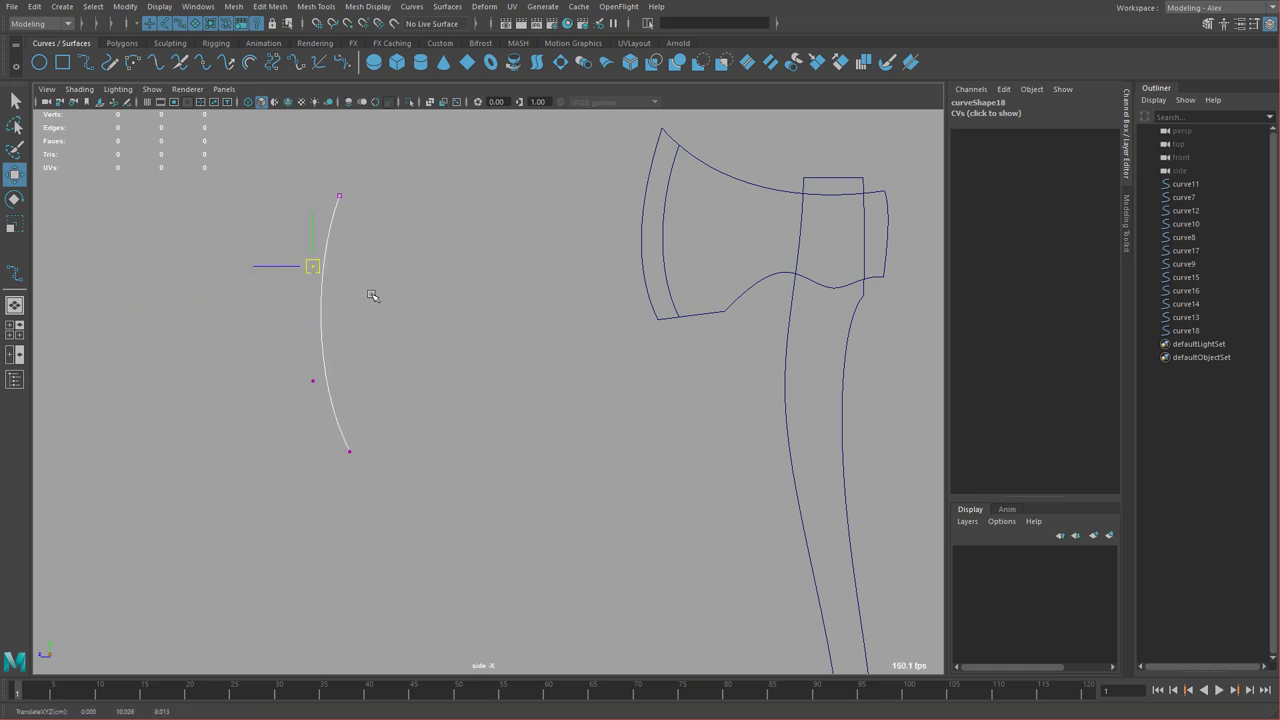
# - Draw a second EP curve starting snapped at the arc's upper end and running towards the axe head
pyautogui.keyDown('alt'); pyautogui.moveTo(478, 332); pyautogui.dragTo(421, 359, button='middle'); pyautogui.keyUp('alt')
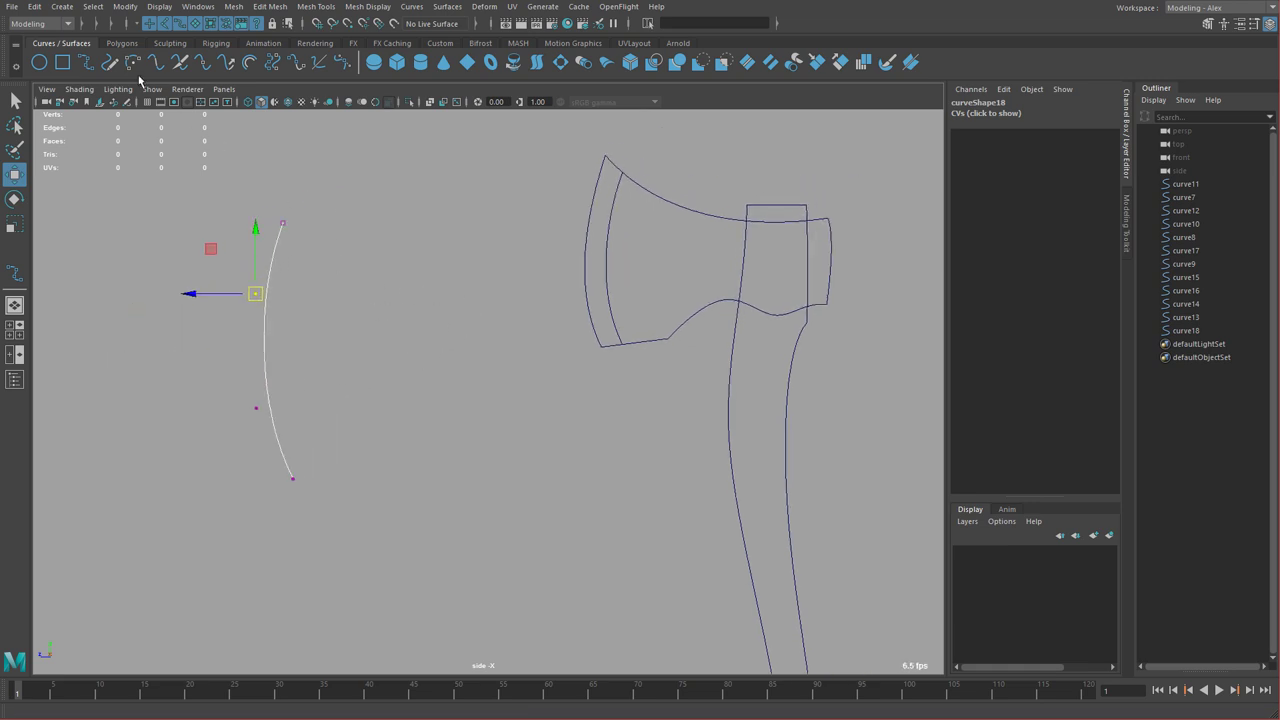
pyautogui.click(87, 63)
pyautogui.press('c')
pyautogui.press('Return')
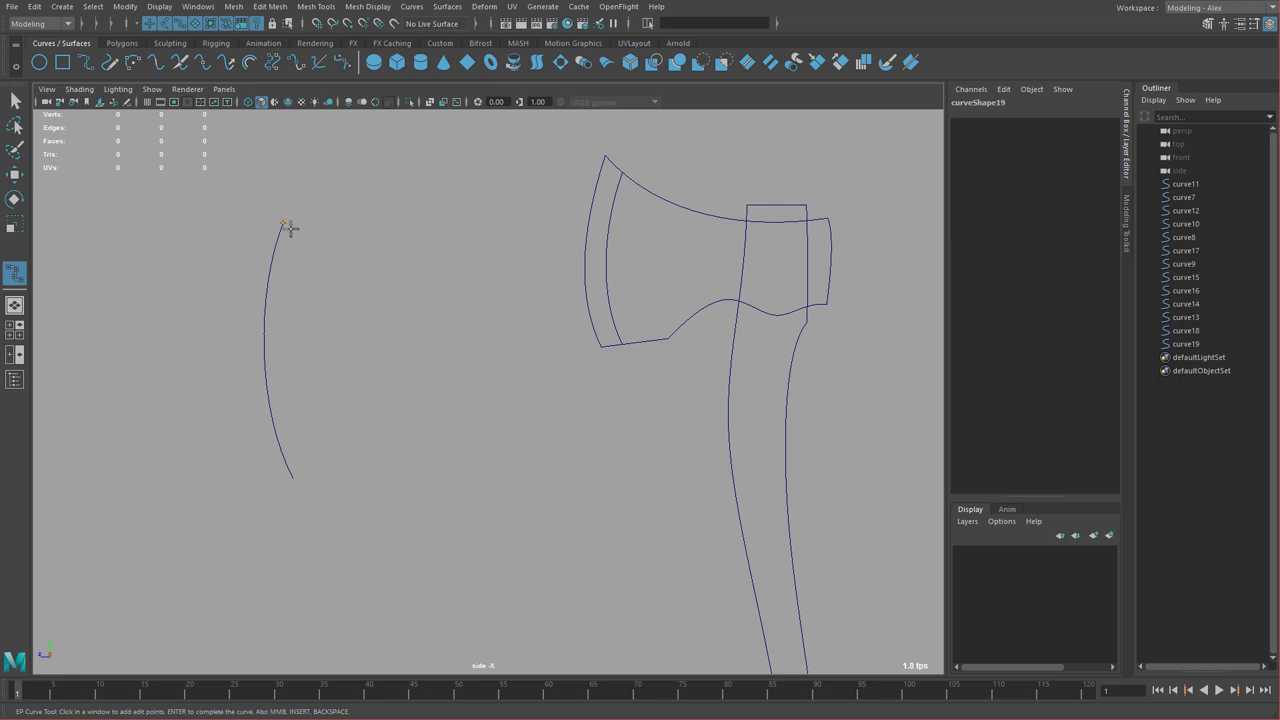
pyautogui.click(283, 223)
pyautogui.keyDown('alt'); pyautogui.moveTo(339, 275); pyautogui.dragTo(297, 253, button='middle'); pyautogui.keyUp('alt')
pyautogui.click(471, 239)
pyautogui.press('Return')
# - Bow the second practice curve downward by moving its middle control vertices
pyautogui.moveTo(427, 235); pyautogui.dragTo(351, 234, button='right')
pyautogui.moveTo(301, 186); pyautogui.dragTo(407, 275)
pyautogui.moveTo(408, 277); pyautogui.dragTo(473, 264, button='middle')
# - Return to object selection and delete both practice curves beside the axe
pyautogui.scroll(-2, 471, 265)
pyautogui.scroll(-1, 504, 307)
pyautogui.keyDown('alt'); pyautogui.moveTo(505, 307); pyautogui.dragTo(473, 287, button='middle'); pyautogui.keyUp('alt')
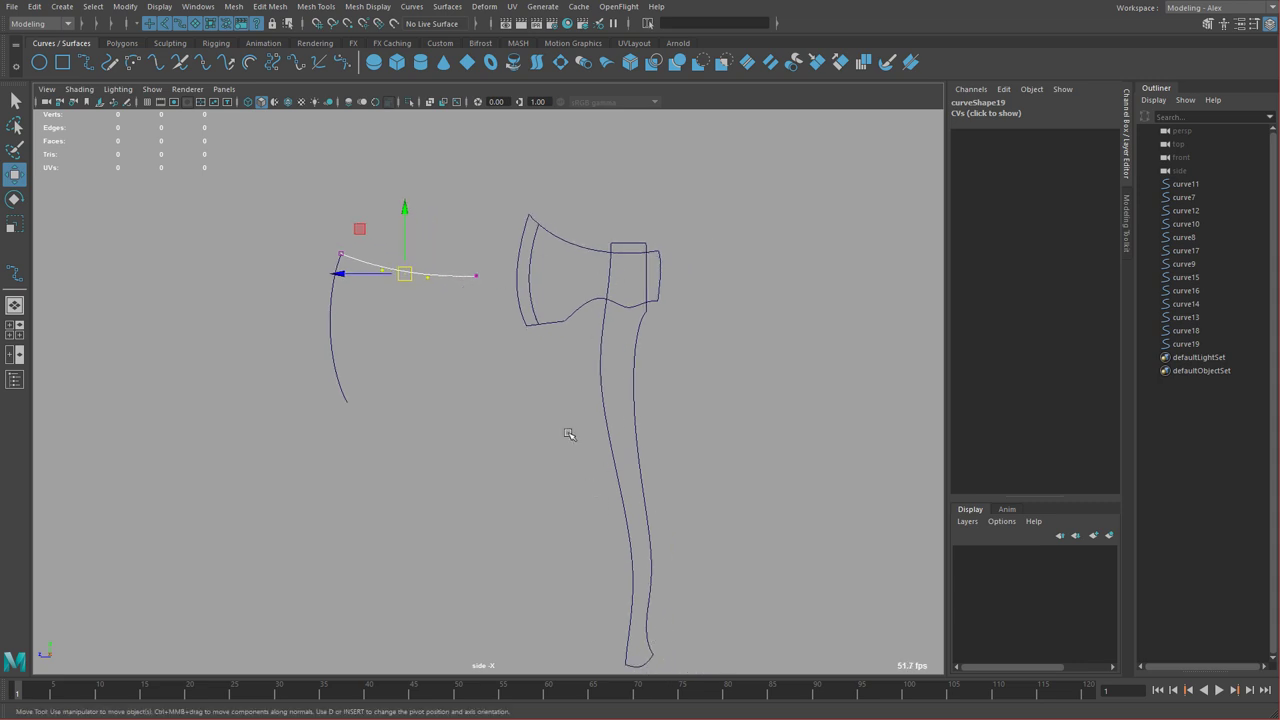
pyautogui.keyDown('alt'); pyautogui.moveTo(570, 437); pyautogui.dragTo(528, 394, button='middle'); pyautogui.keyUp('alt')
pyautogui.press('F8')
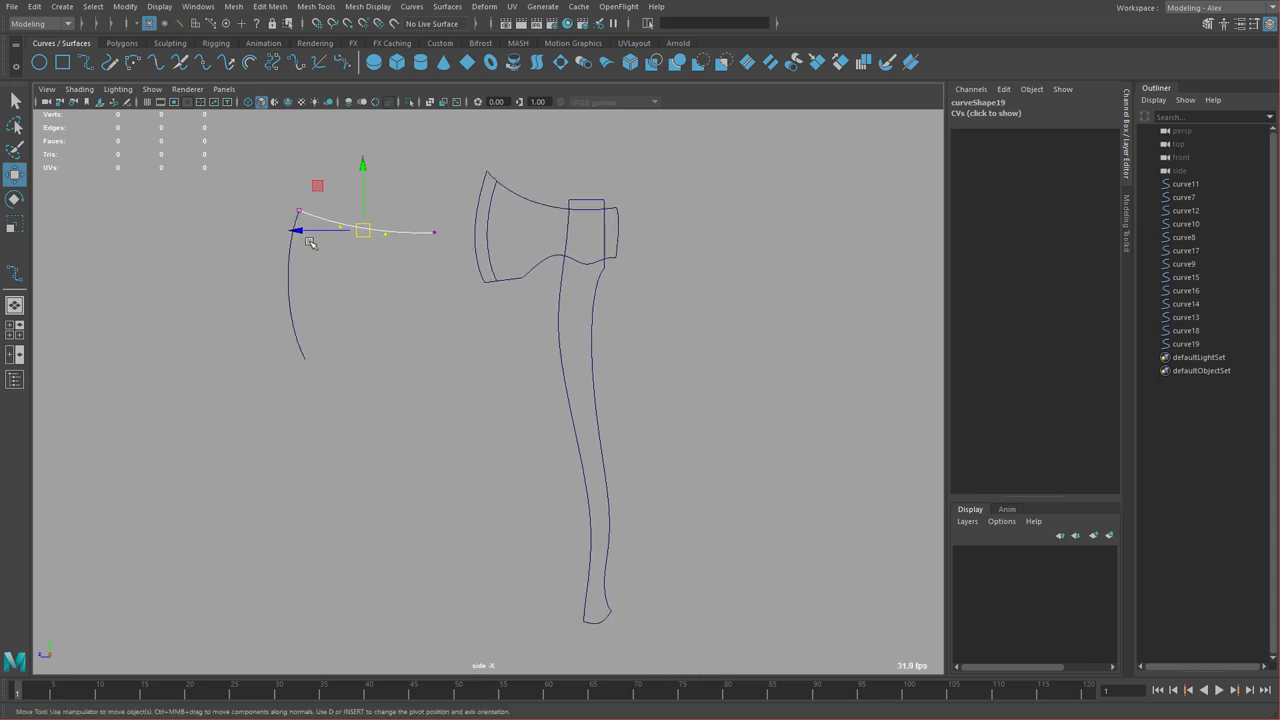
pyautogui.press('F8')
pyautogui.keyDown('shift'); pyautogui.moveTo(258, 213); pyautogui.dragTo(330, 330); pyautogui.keyUp('shift')
pyautogui.press('Delete')
# - Examine the axe head outline by selecting its top, bottom, blade and back curves in turn
pyautogui.keyDown('alt'); pyautogui.moveTo(517, 323); pyautogui.dragTo(423, 314, button='middle'); pyautogui.keyUp('alt')
pyautogui.keyDown('alt'); pyautogui.moveTo(449, 331); pyautogui.dragTo(850, 575, button='right'); pyautogui.keyUp('alt')
pyautogui.moveTo(485, 343); pyautogui.dragTo(475, 287)
pyautogui.keyDown('alt'); pyautogui.moveTo(475, 287); pyautogui.dragTo(473, 422, button='middle'); pyautogui.keyUp('alt')
pyautogui.keyDown('alt'); pyautogui.moveTo(473, 422); pyautogui.dragTo(600, 400, button='right'); pyautogui.keyUp('alt')
pyautogui.moveTo(485, 300); pyautogui.dragTo(466, 370)
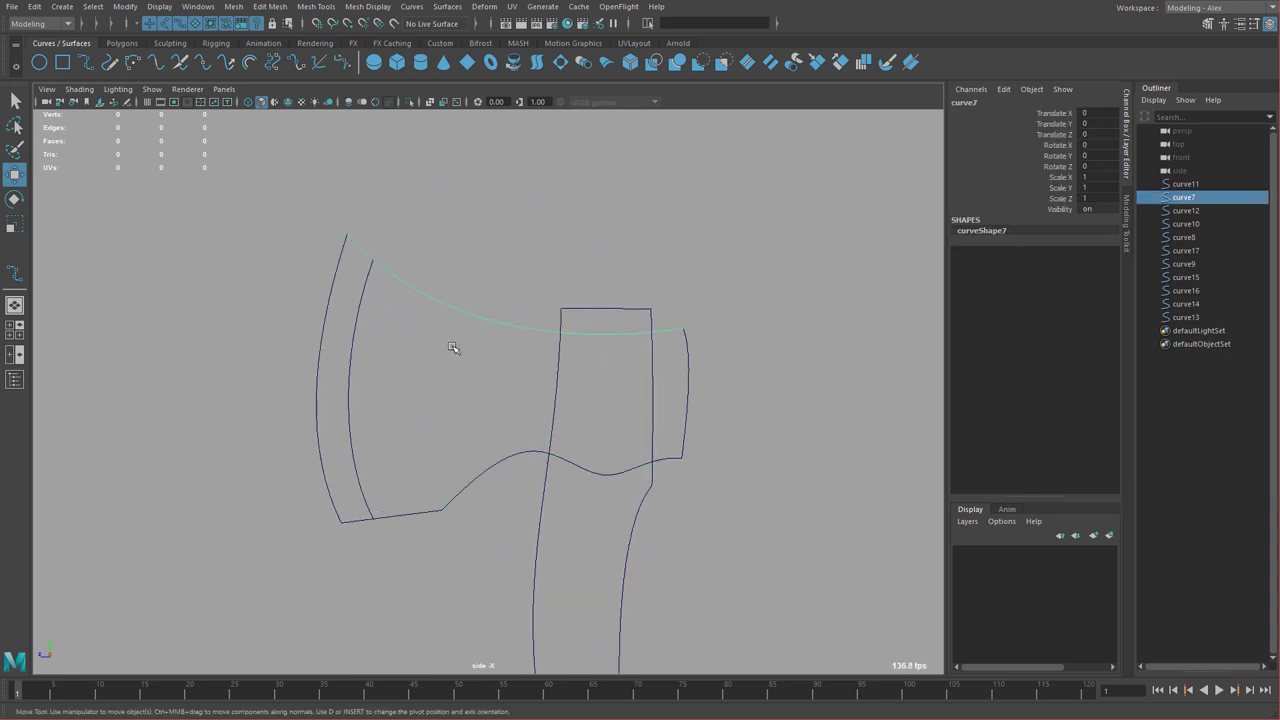
pyautogui.keyDown('alt'); pyautogui.moveTo(489, 429); pyautogui.dragTo(500, 317, button='middle'); pyautogui.keyUp('alt')
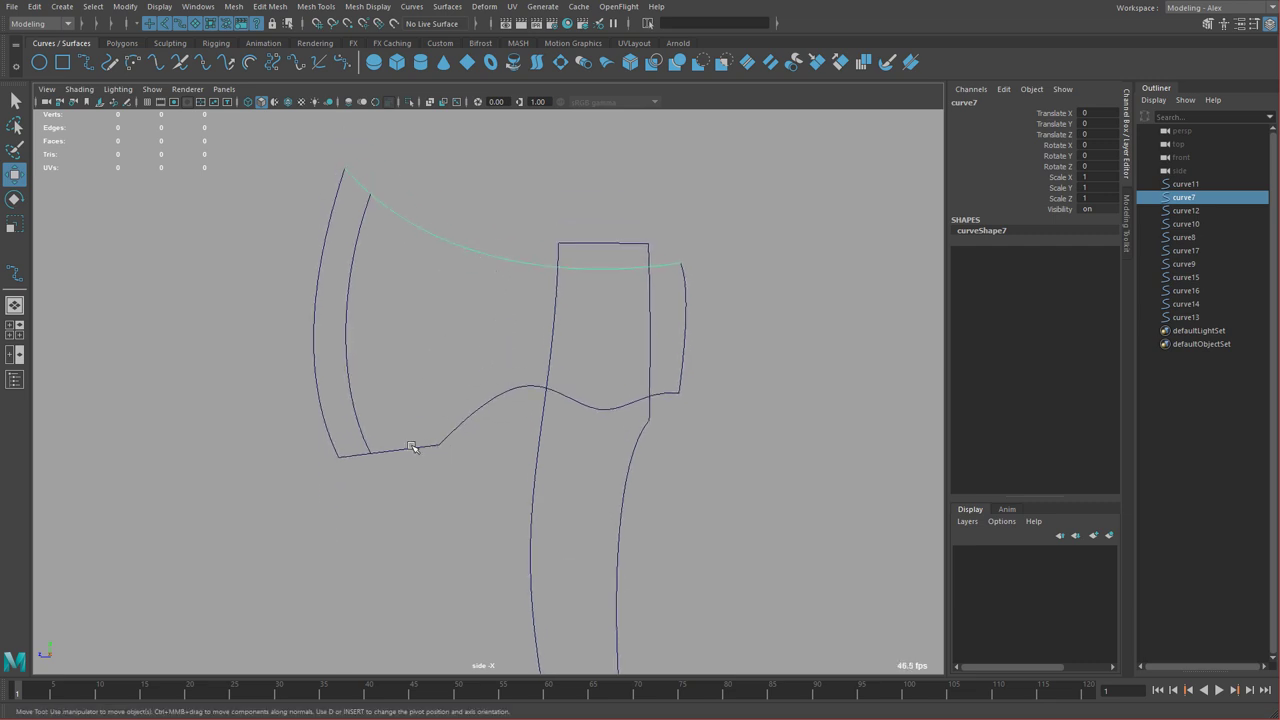
pyautogui.moveTo(400, 410); pyautogui.dragTo(414, 480)
pyautogui.keyDown('shift'); pyautogui.moveTo(490, 365); pyautogui.dragTo(503, 433); pyautogui.keyUp('shift')
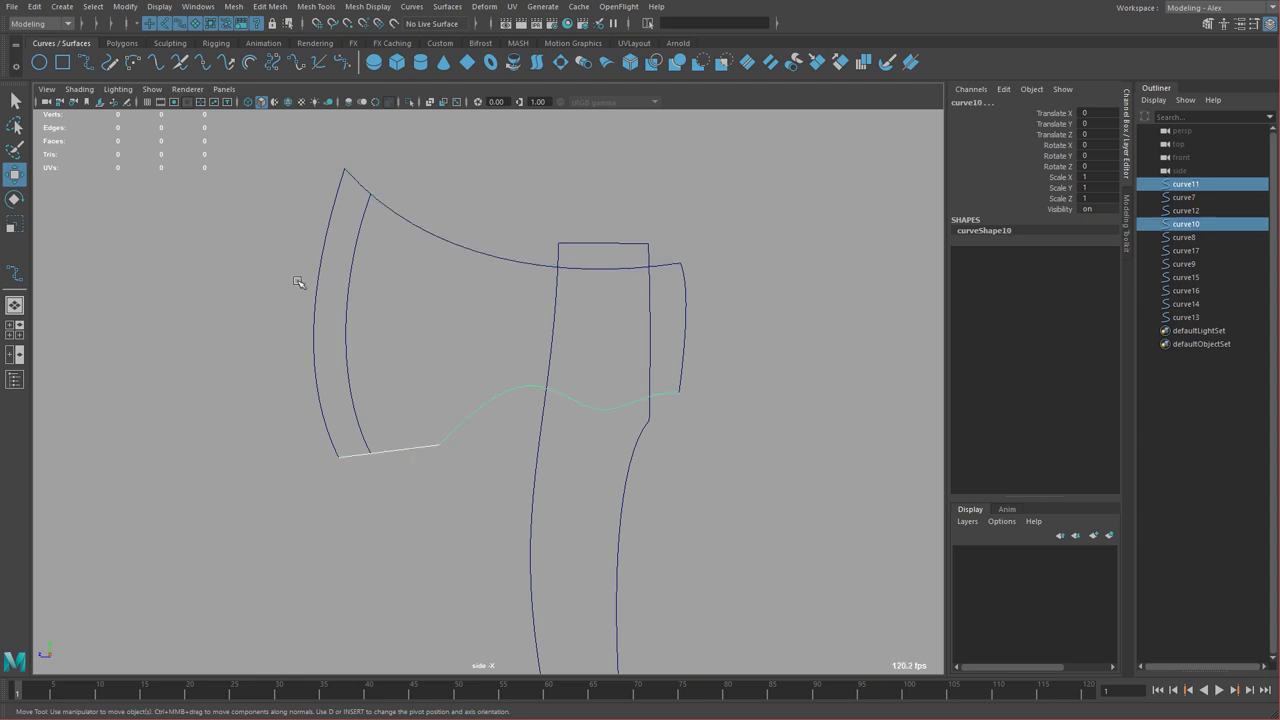
pyautogui.moveTo(273, 278); pyautogui.dragTo(414, 313)
pyautogui.moveTo(672, 303); pyautogui.dragTo(738, 317)
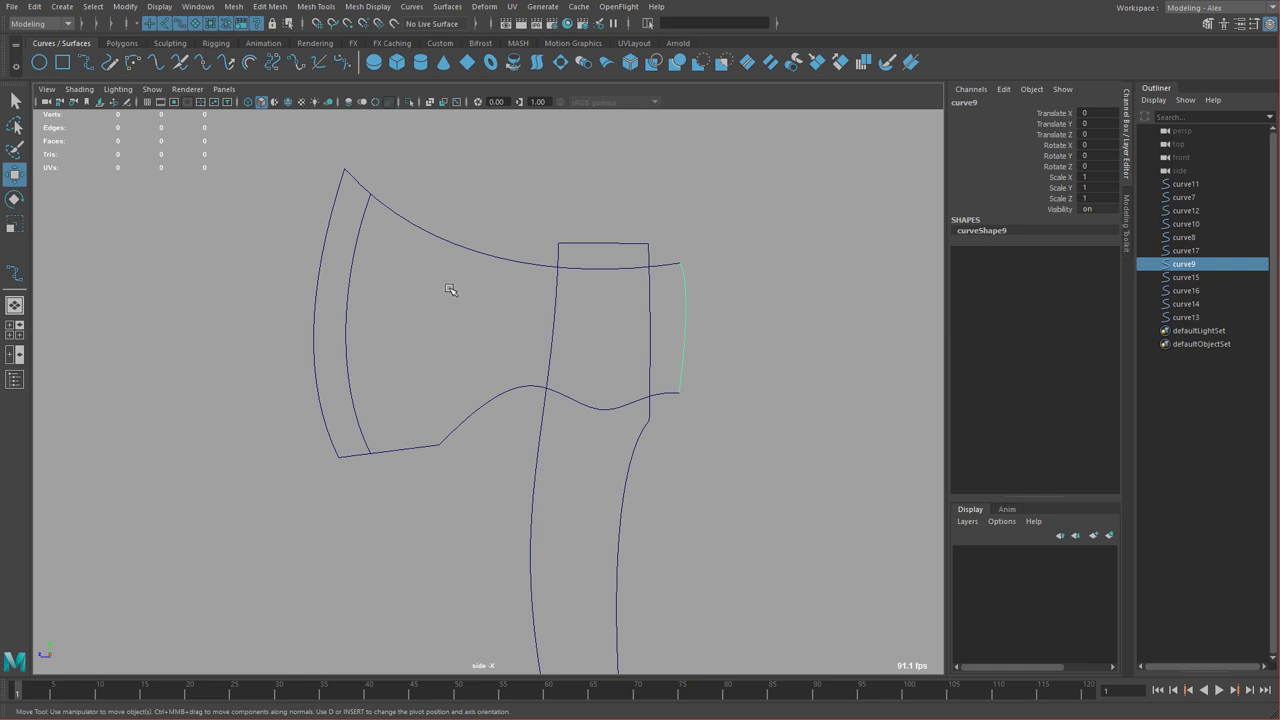
# - Compare the axe head's single top curve with the two curve segments that form its bottom edge
pyautogui.click(476, 259)
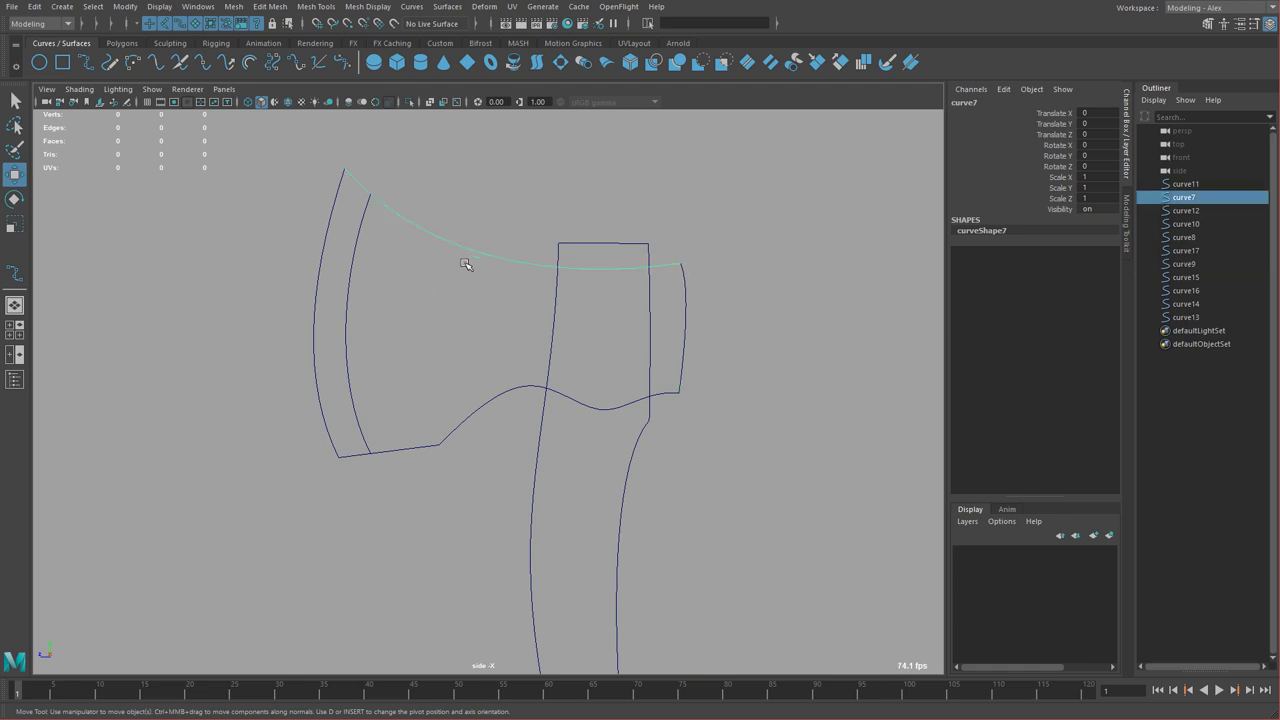
pyautogui.click(438, 444)
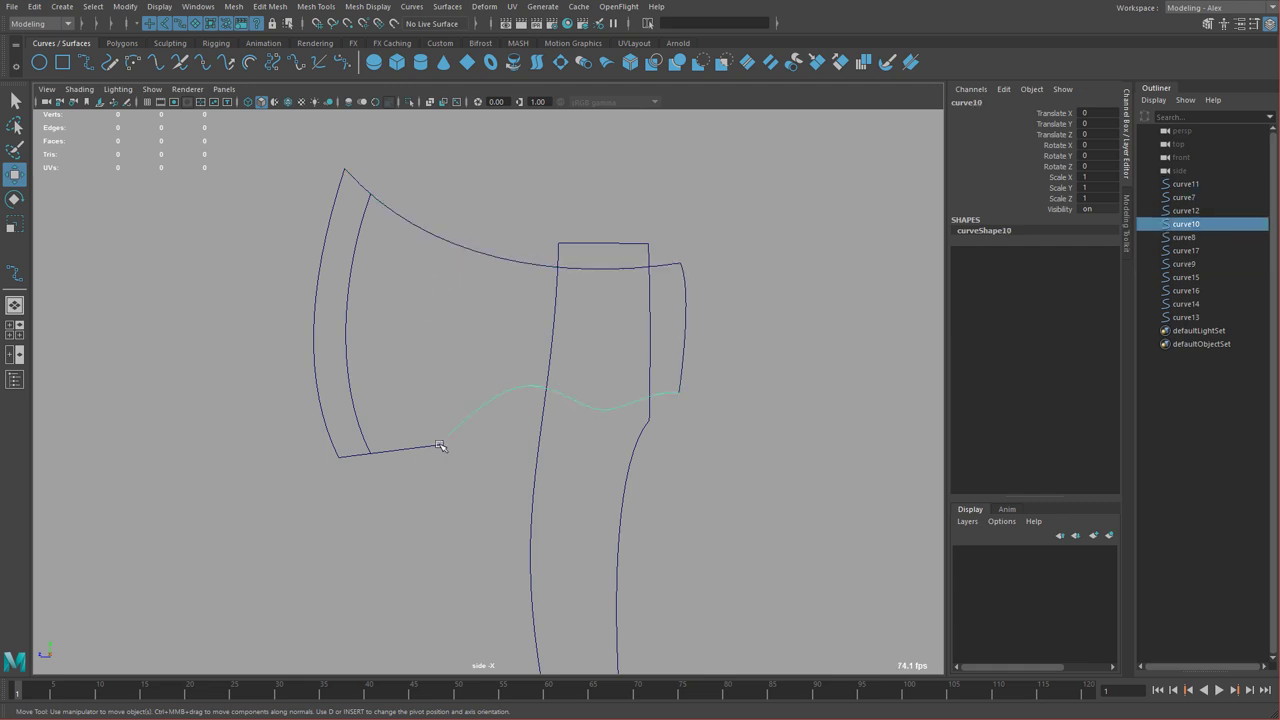
pyautogui.click(465, 245)
pyautogui.click(415, 449)
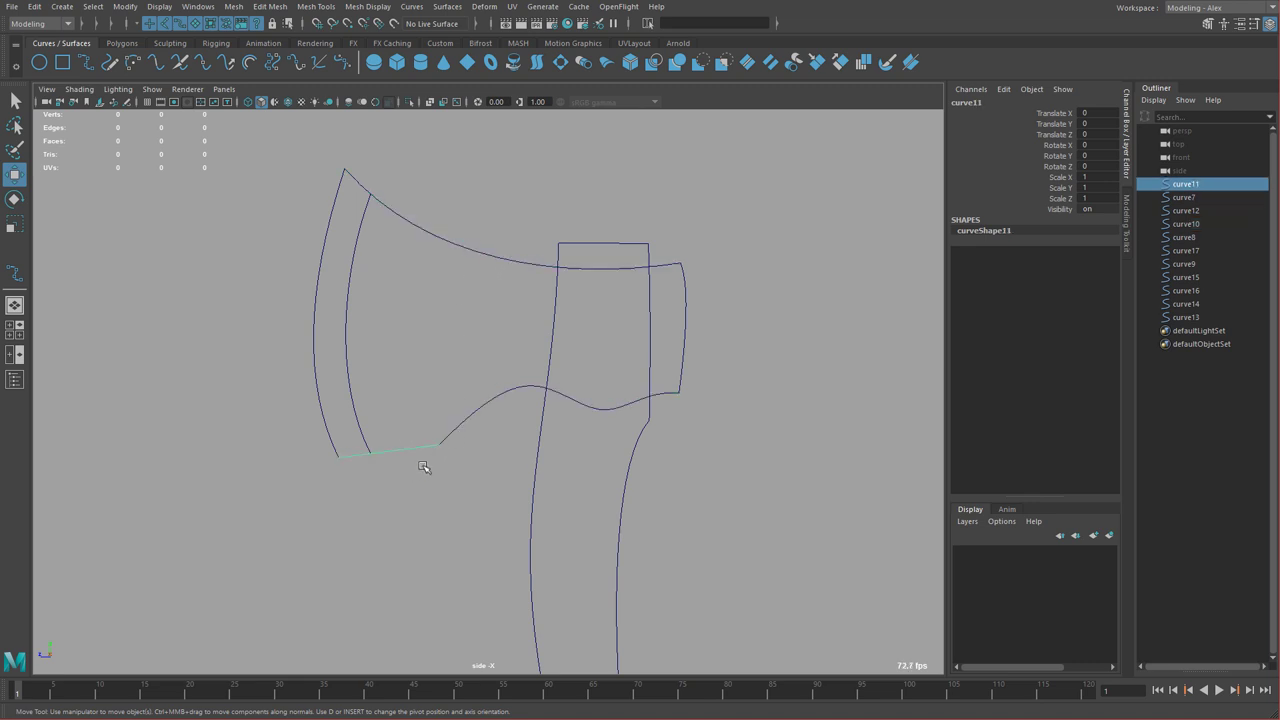
pyautogui.keyDown('shift'); pyautogui.click(487, 413); pyautogui.keyUp('shift')
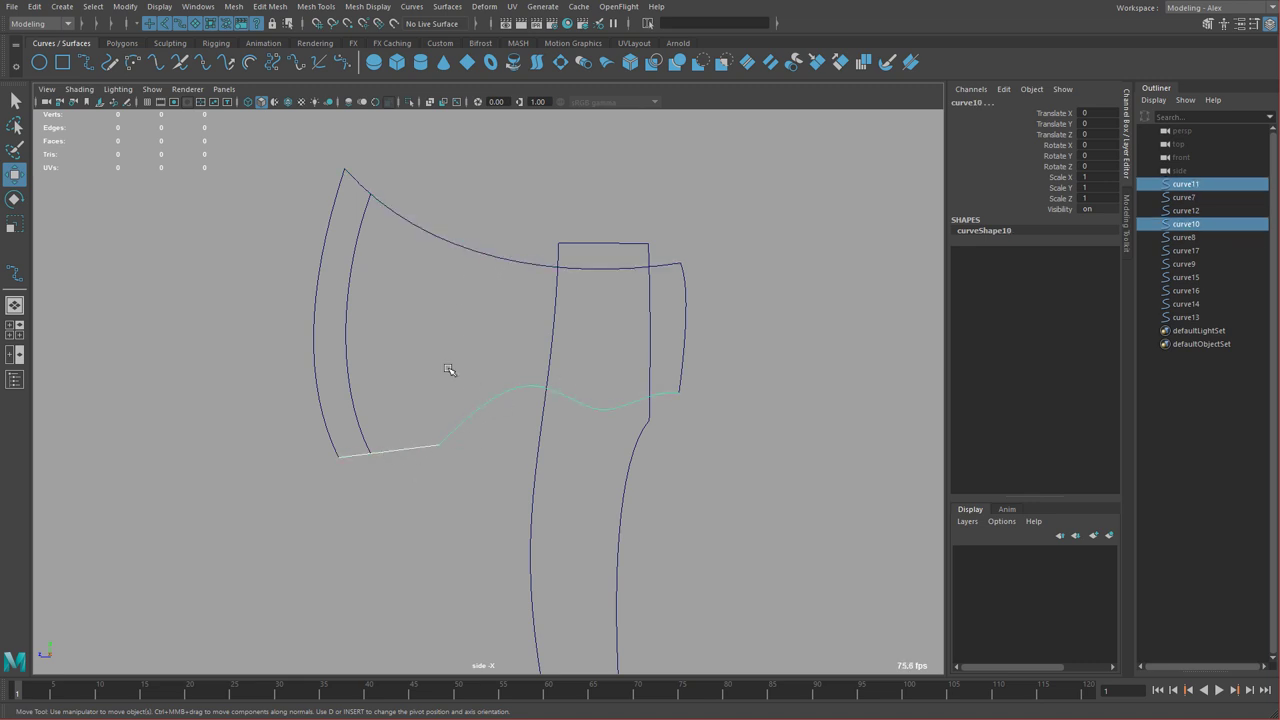
pyautogui.click(423, 445)
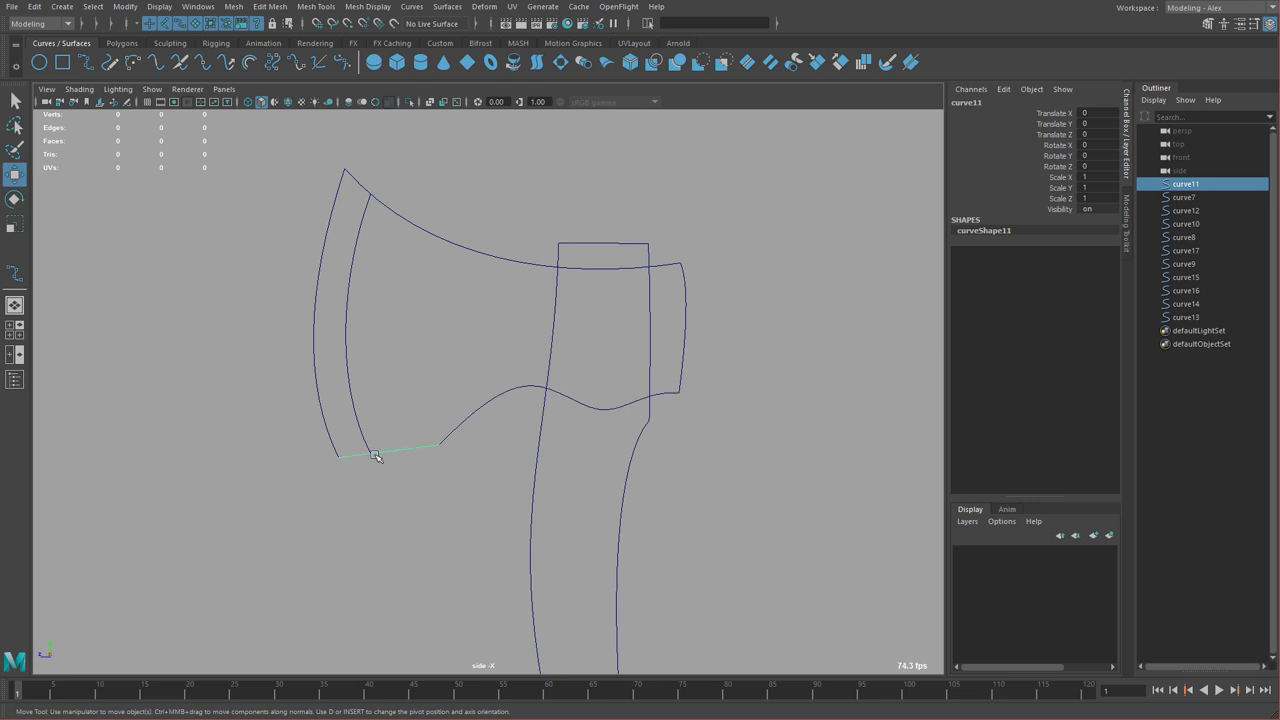
# - Detach the axe head's top curve at a curve point directly above the corner between the two bottom segments
pyautogui.keyDown('alt'); pyautogui.moveTo(521, 333); pyautogui.dragTo(545, 389, button='middle'); pyautogui.keyUp('alt')
pyautogui.keyDown('alt'); pyautogui.moveTo(545, 389); pyautogui.dragTo(606, 375, button='right'); pyautogui.keyUp('alt')
pyautogui.click(537, 300)
pyautogui.rightClick(534, 291)
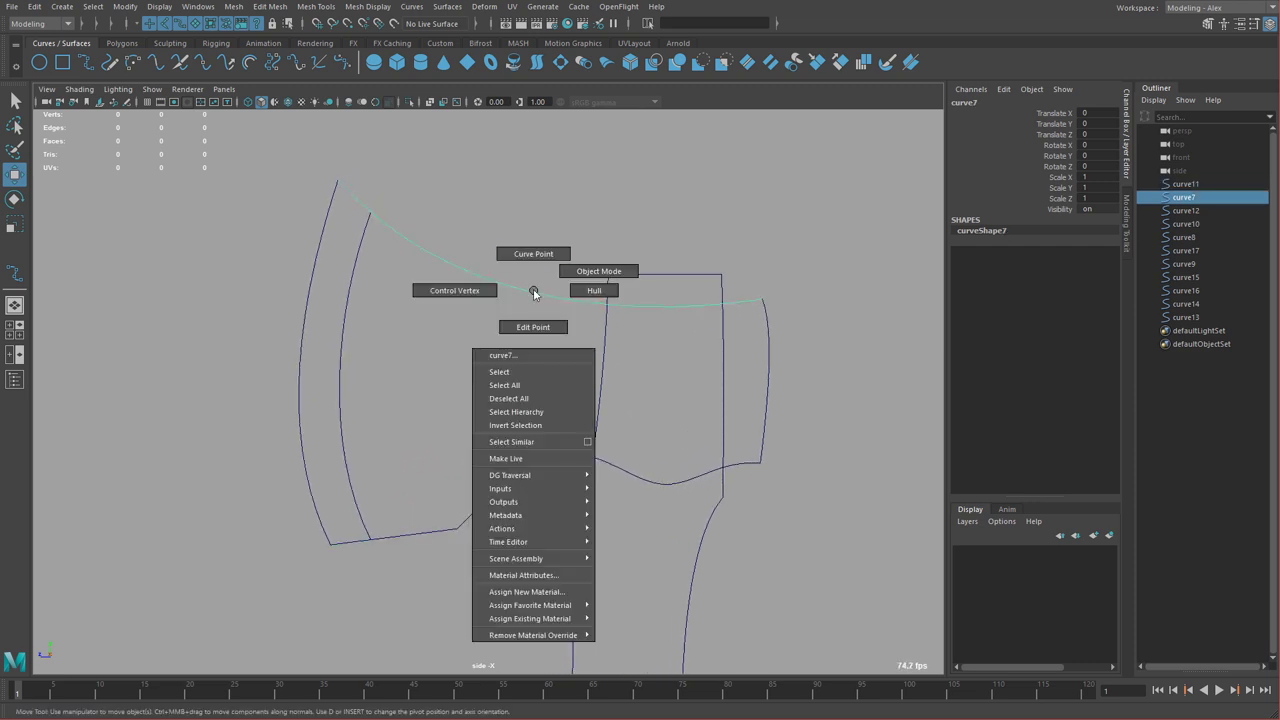
pyautogui.click(543, 283)
pyautogui.moveTo(549, 297); pyautogui.dragTo(444, 316)
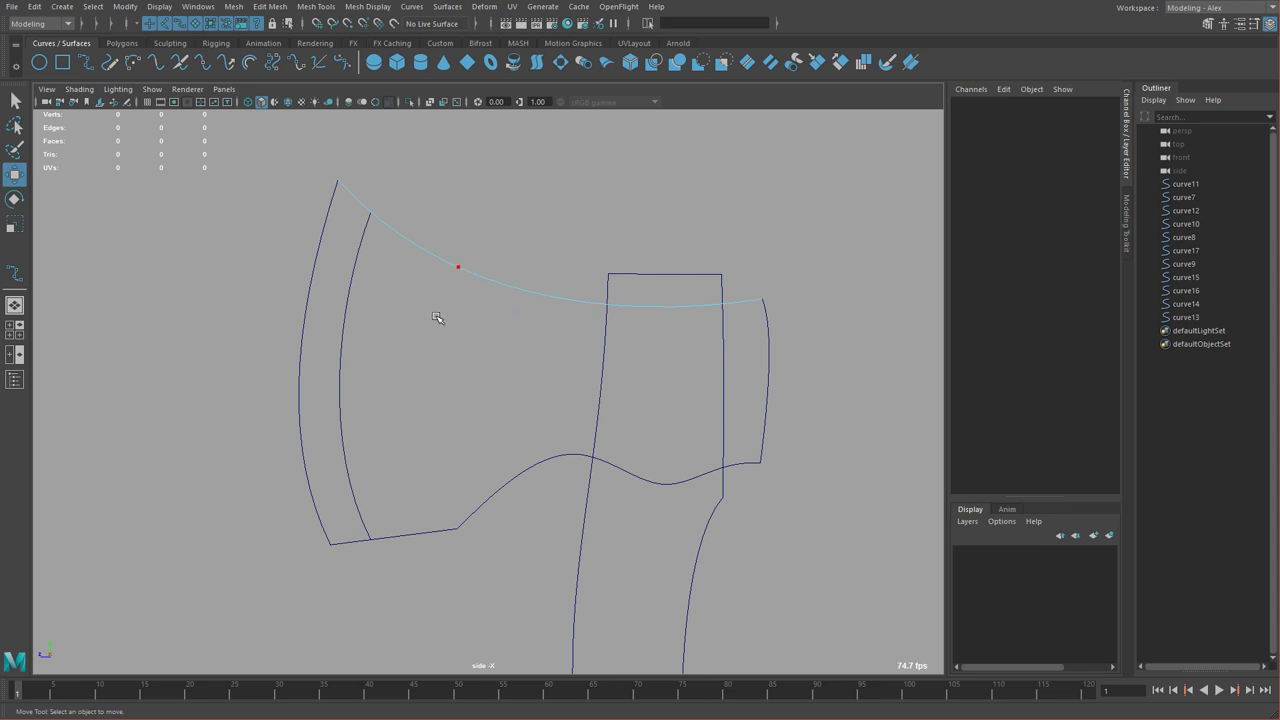
pyautogui.moveTo(437, 317); pyautogui.dragTo(437, 318)
pyautogui.keyDown('alt'); pyautogui.moveTo(465, 303); pyautogui.dragTo(451, 220, button='middle'); pyautogui.keyUp('alt')
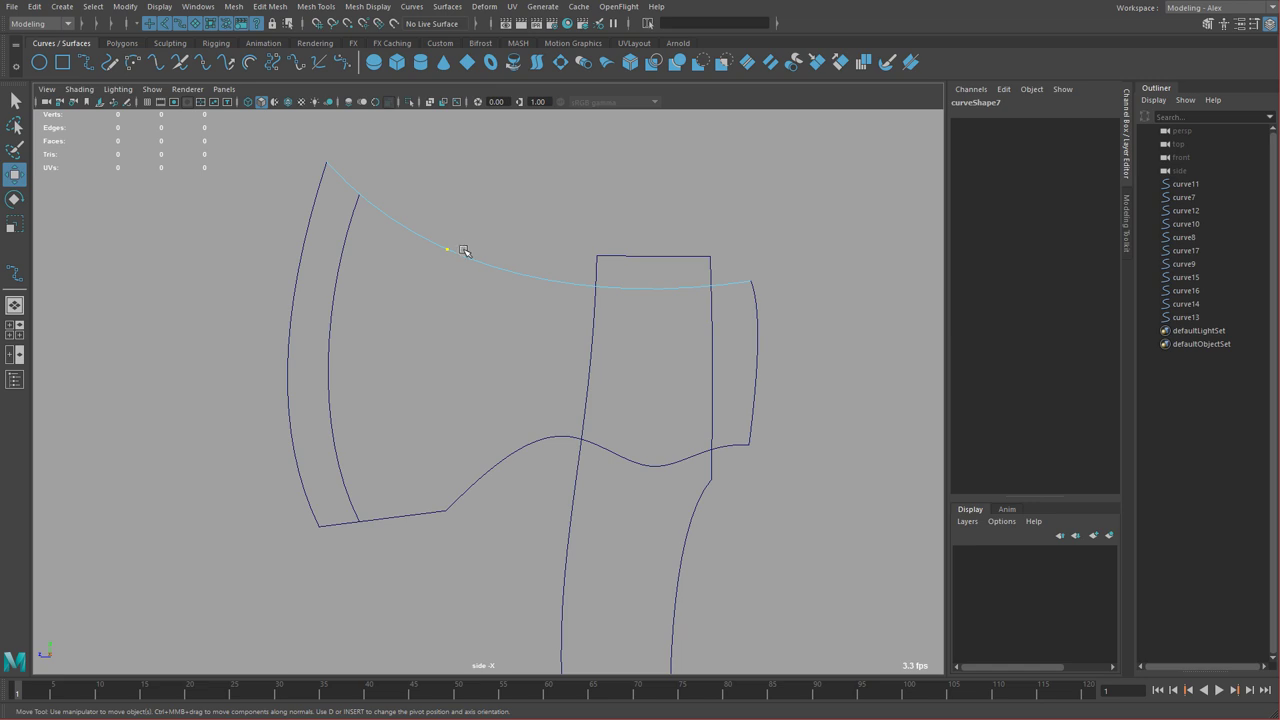
pyautogui.press('space')
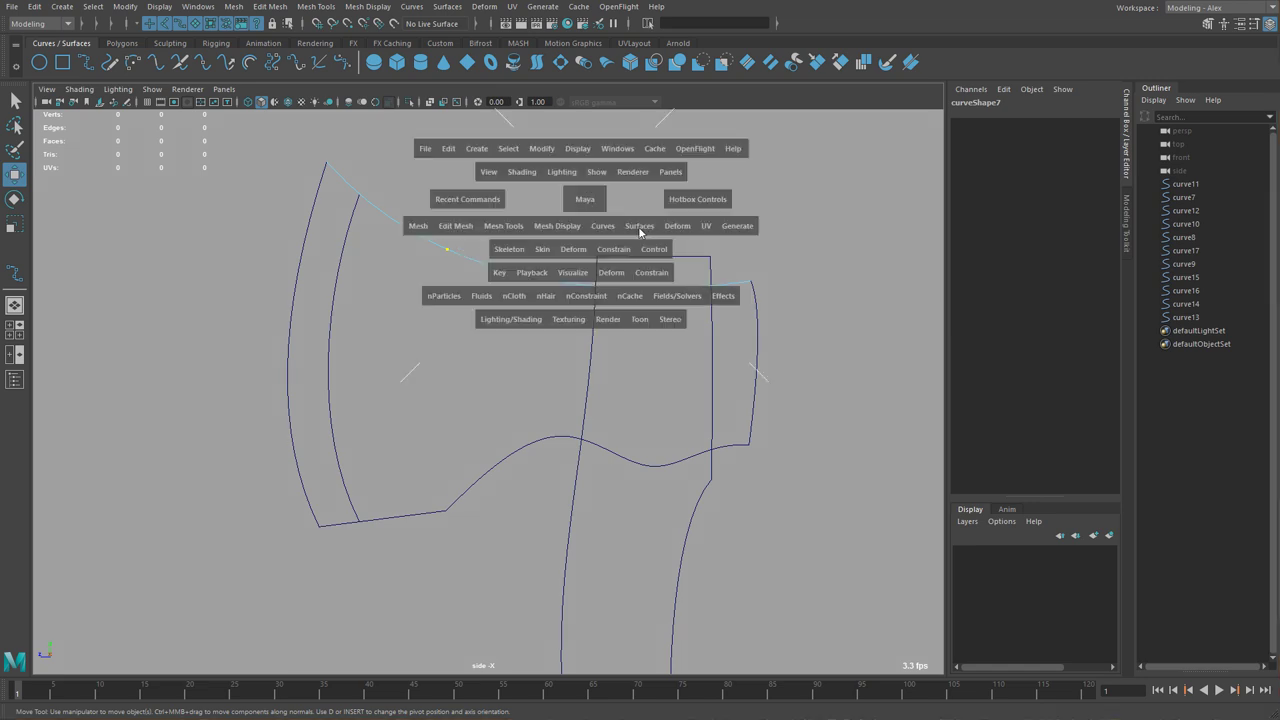
pyautogui.click(609, 228)
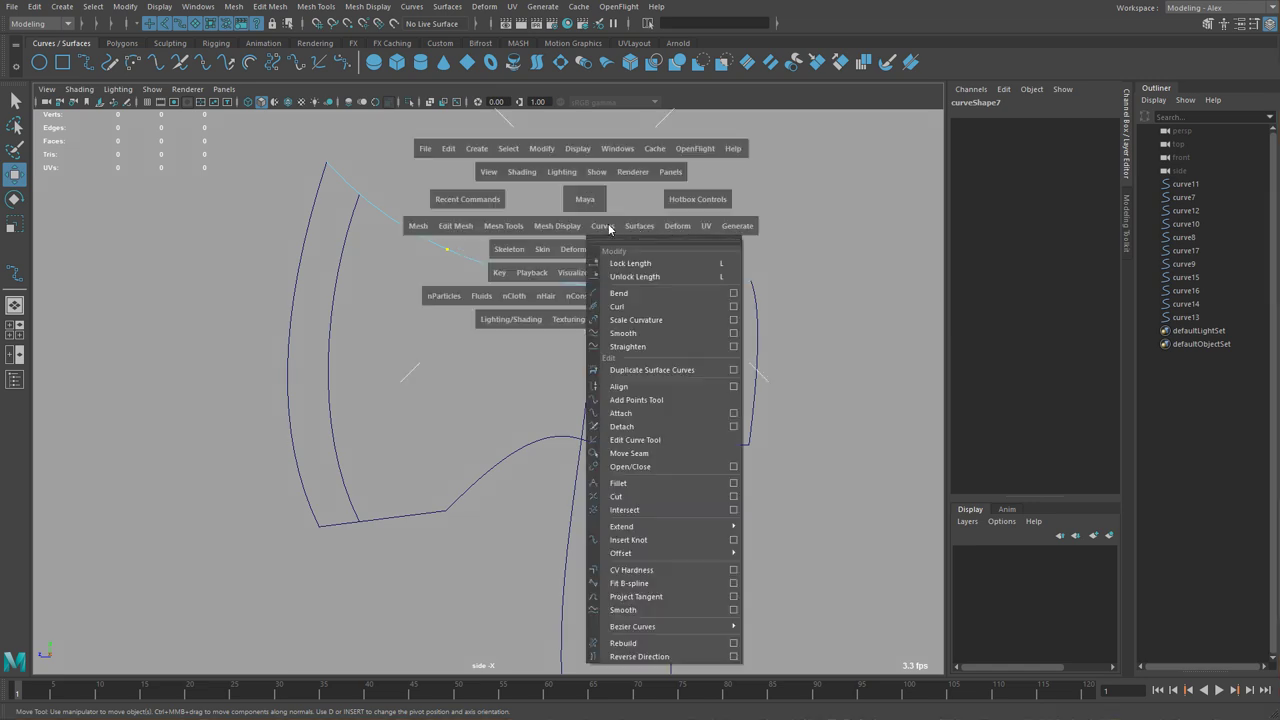
pyautogui.click(622, 427)
# - Check the split by selecting the top edge's segments and the corresponding bottom edge segments
pyautogui.keyDown('alt'); pyautogui.moveTo(475, 255); pyautogui.dragTo(480, 233, button='middle'); pyautogui.keyUp('alt')
pyautogui.moveTo(471, 203); pyautogui.dragTo(478, 248)
pyautogui.keyDown('shift'); pyautogui.moveTo(413, 191); pyautogui.dragTo(414, 236); pyautogui.keyUp('shift')
pyautogui.moveTo(383, 430); pyautogui.dragTo(408, 519)
pyautogui.moveTo(502, 408); pyautogui.dragTo(514, 455)
pyautogui.moveTo(534, 238); pyautogui.dragTo(518, 284)
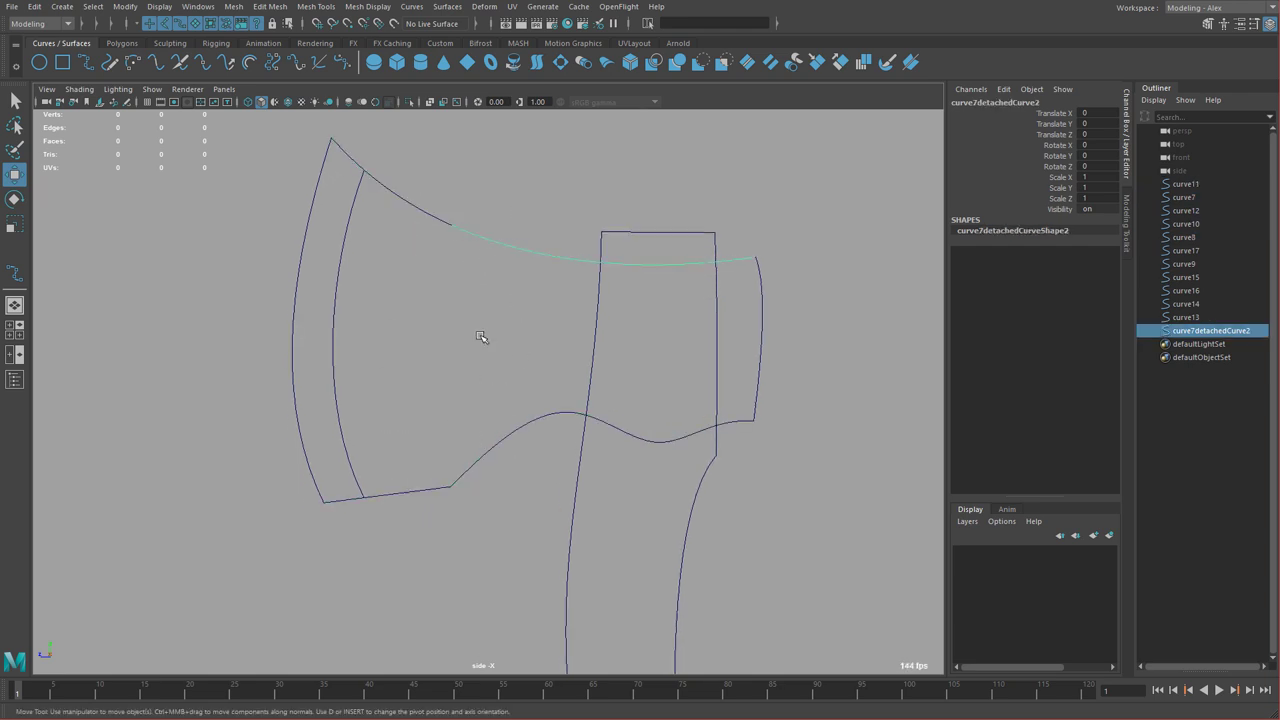
# - Draw a two-point EP curve across the axe head, snapped from the top curve's detach point to the bottom edge's corner
pyautogui.click(86, 63)
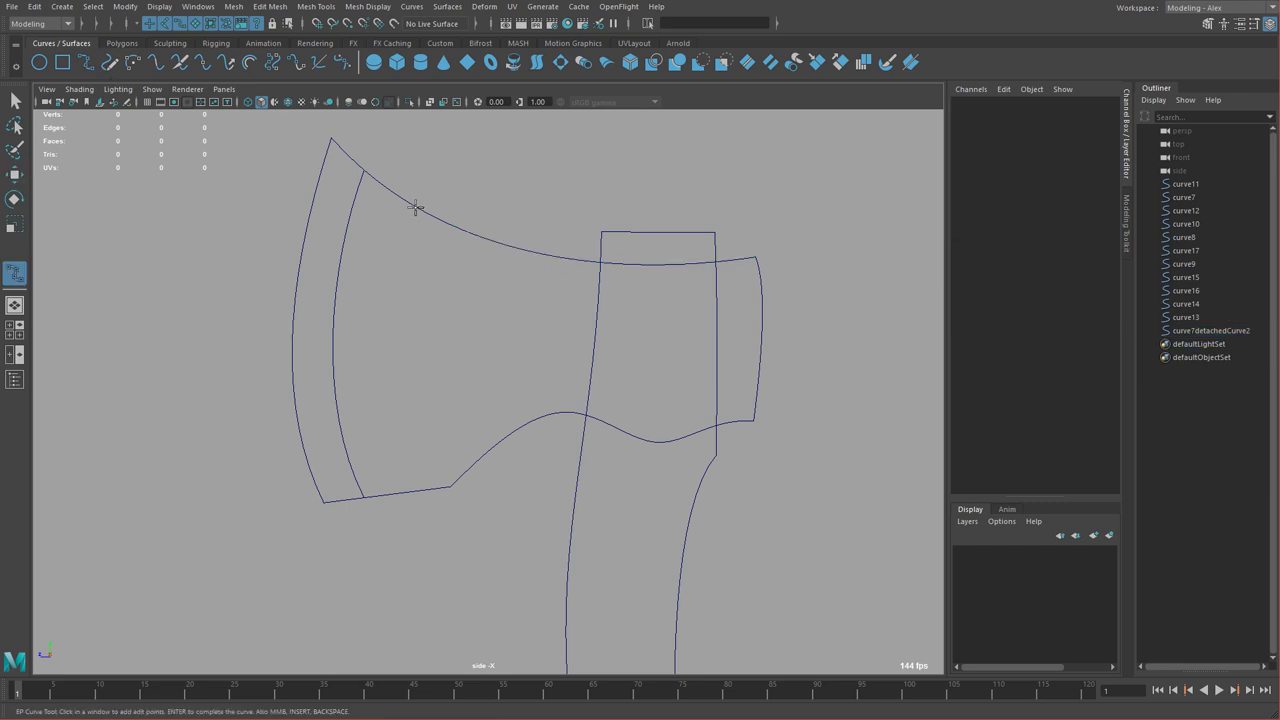
pyautogui.press('c')
pyautogui.moveTo(392, 190); pyautogui.dragTo(490, 268)
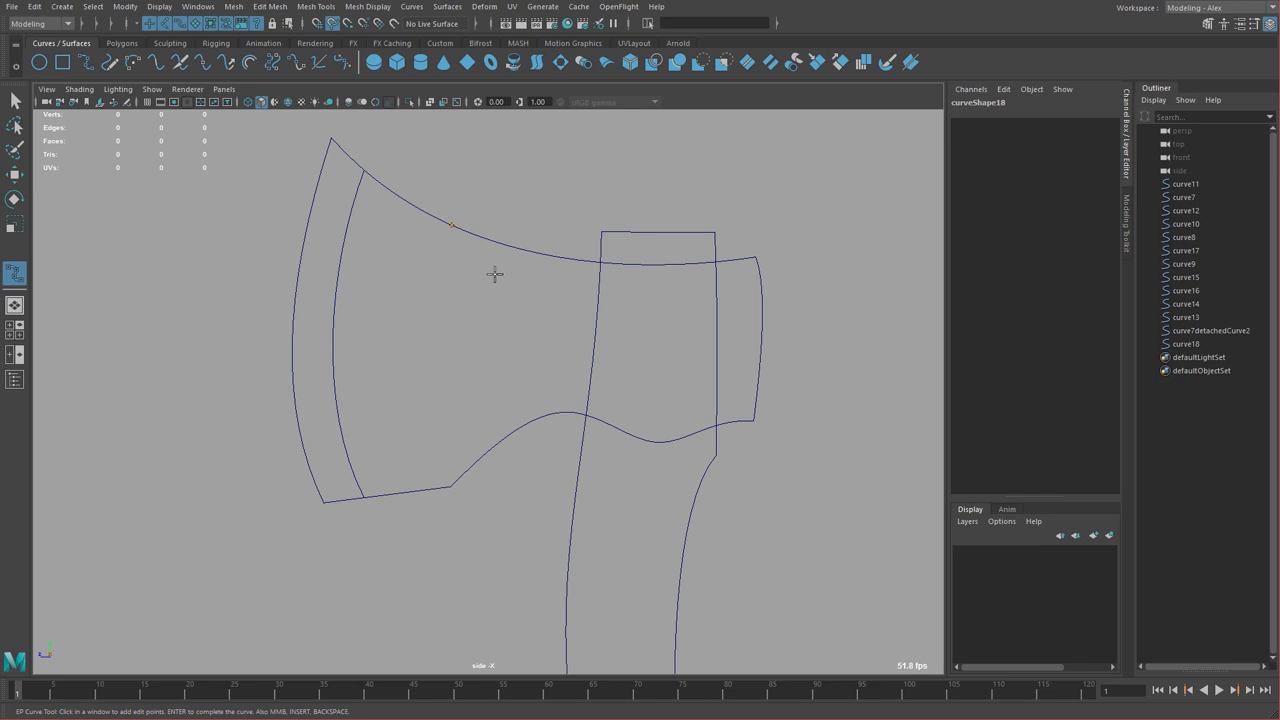
pyautogui.moveTo(379, 496); pyautogui.dragTo(493, 490)
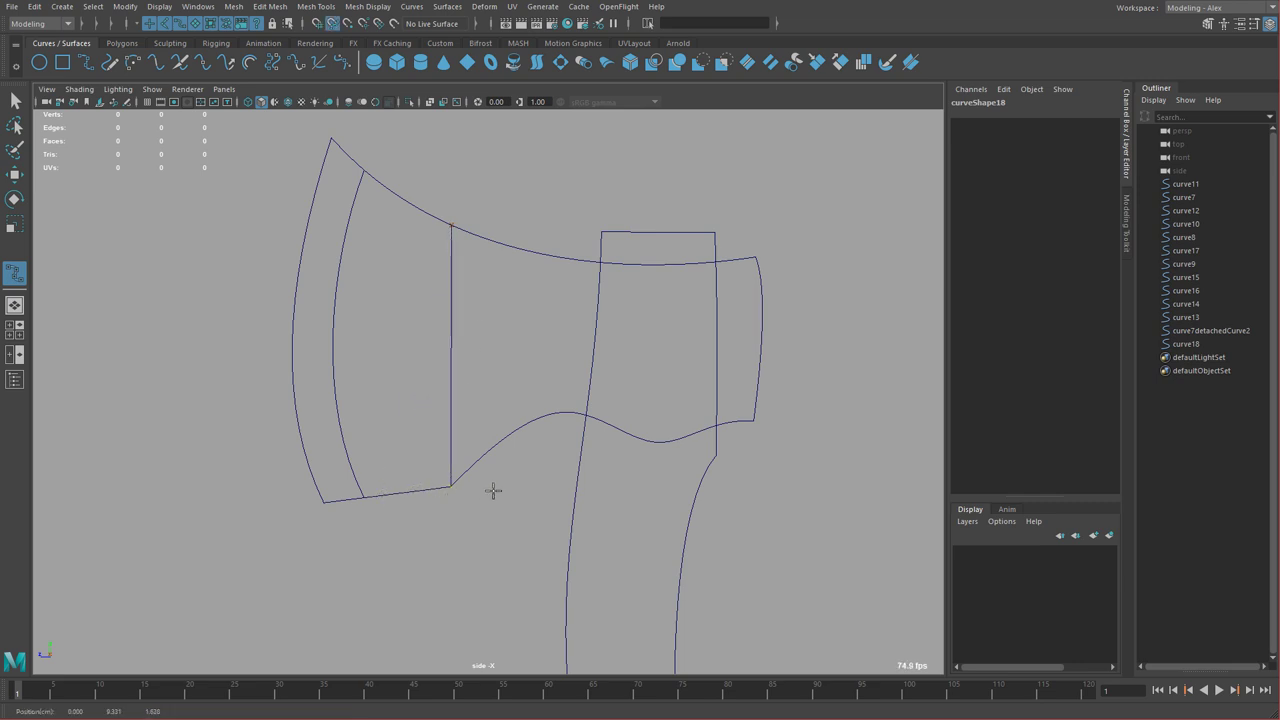
# - Bend the new cross curve into an arc following the blade's curvature by moving its middle control vertices, and return to object mode
pyautogui.press('w')
pyautogui.moveTo(454, 304); pyautogui.dragTo(412, 300, button='right')
pyautogui.moveTo(415, 263); pyautogui.dragTo(523, 394)
pyautogui.moveTo(523, 394); pyautogui.dragTo(497, 394, button='middle')
pyautogui.moveTo(429, 301); pyautogui.dragTo(453, 320)
pyautogui.moveTo(453, 320); pyautogui.dragTo(457, 311, button='middle')
pyautogui.moveTo(386, 358); pyautogui.dragTo(442, 424)
pyautogui.moveTo(442, 424); pyautogui.dragTo(446, 430, button='middle')
pyautogui.click(425, 295)
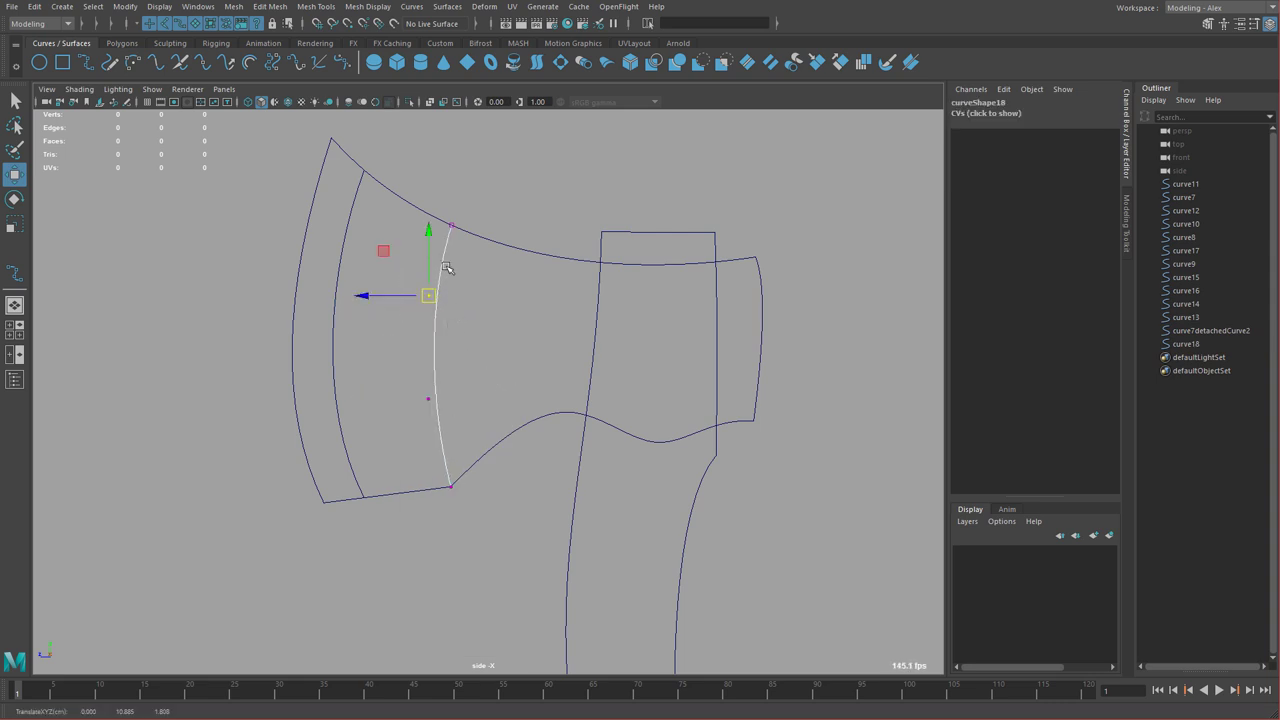
pyautogui.moveTo(432, 343); pyautogui.dragTo(486, 323, button='right')
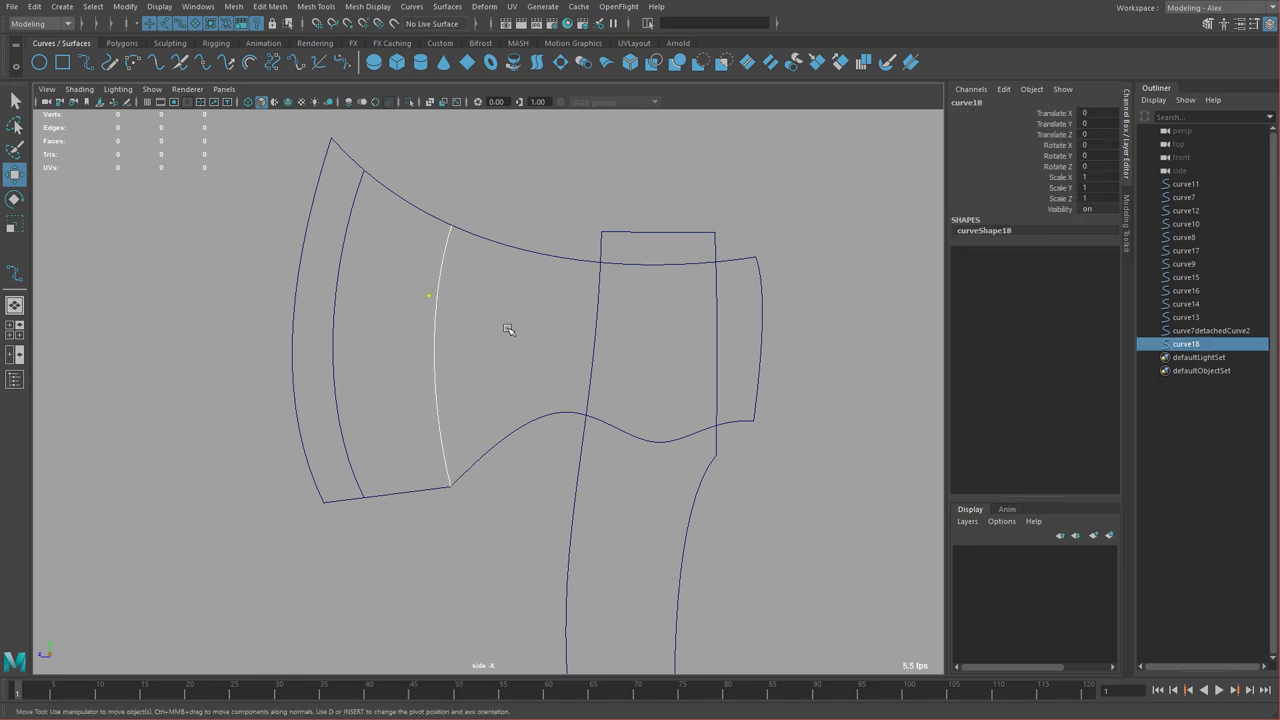
pyautogui.click(519, 338)
pyautogui.keyDown('alt'); pyautogui.moveTo(651, 360); pyautogui.dragTo(538, 294, button='right'); pyautogui.keyUp('alt')
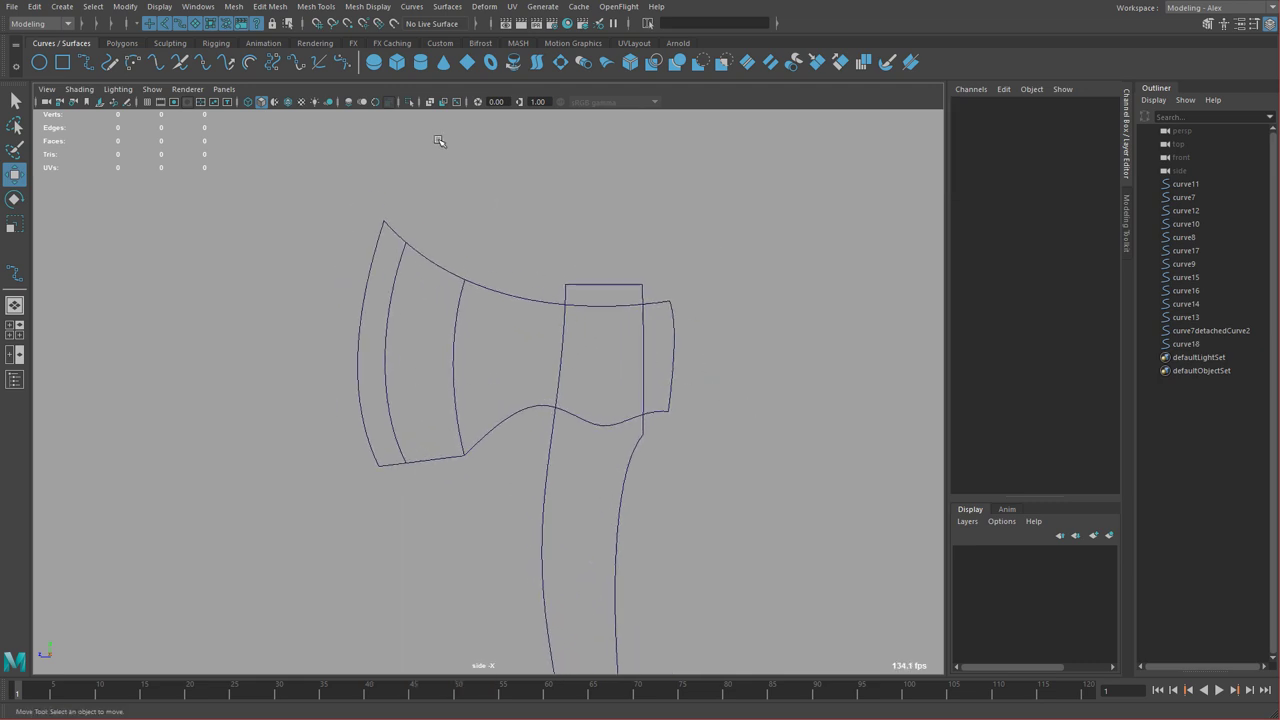
pyautogui.keyDown('alt'); pyautogui.moveTo(642, 228); pyautogui.dragTo(610, 217, button='middle'); pyautogui.keyUp('alt')
pyautogui.press('space')
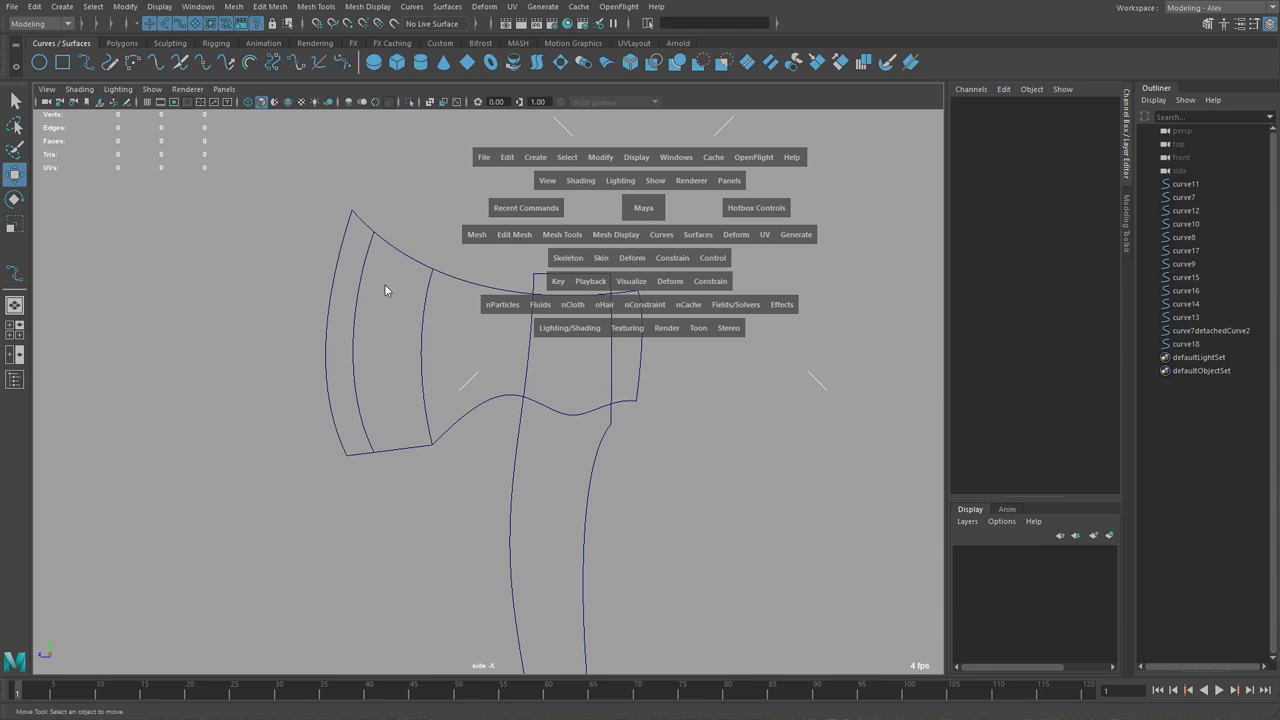
pyautogui.press('F8')
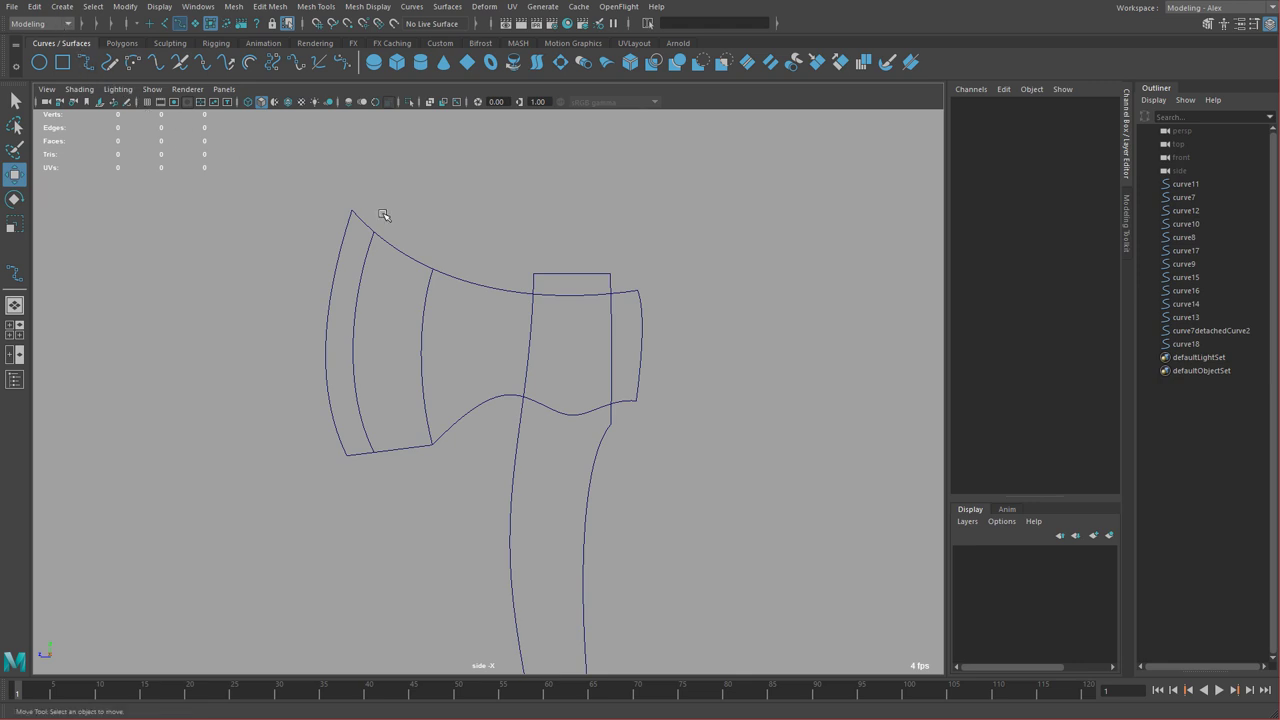
pyautogui.moveTo(304, 293); pyautogui.dragTo(394, 298)
pyautogui.press('F8')
pyautogui.press('F8')
pyautogui.click(616, 260)
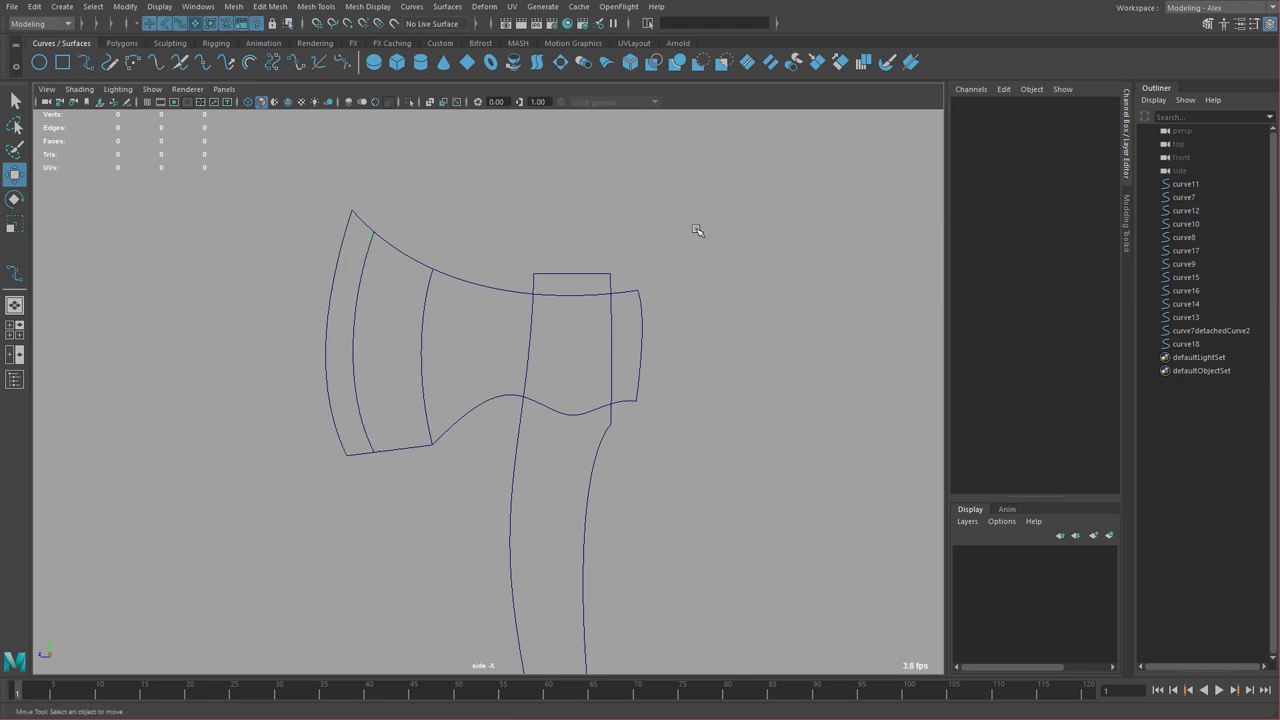
# - Open the Birail 3+ options, enlarge the dialog and reset its settings to the defaults
pyautogui.press('space')
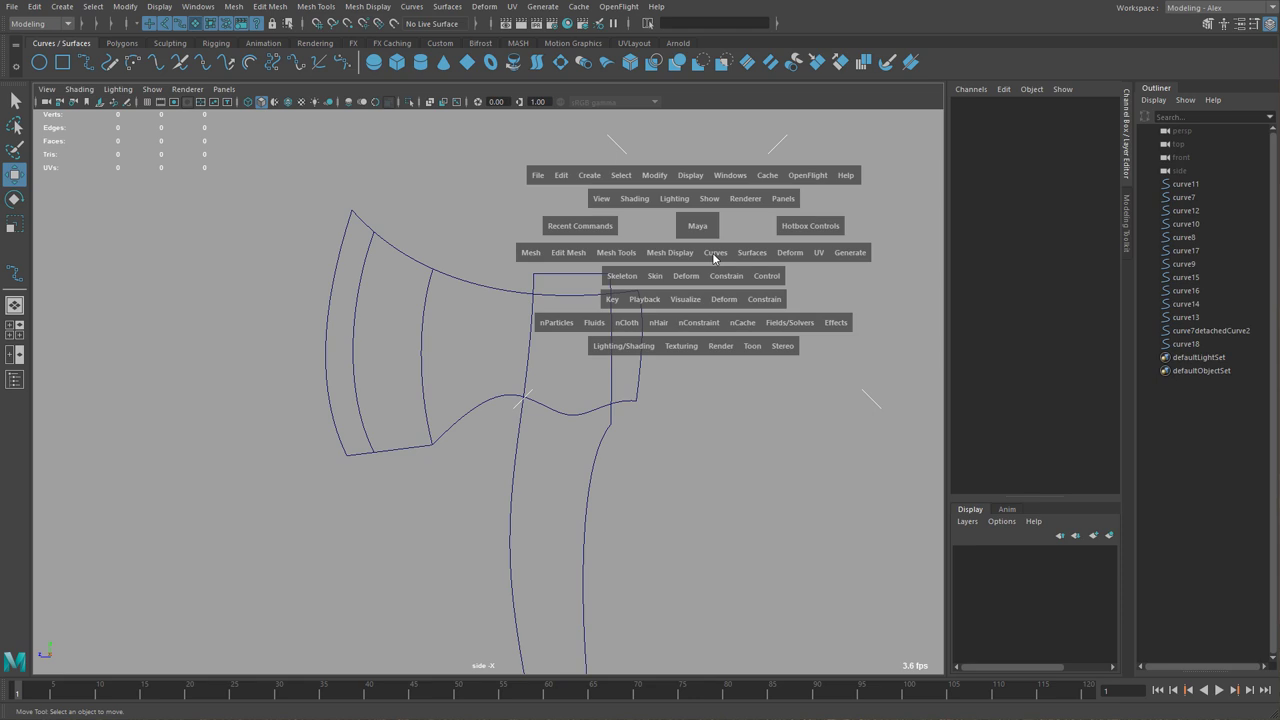
pyautogui.click(753, 254)
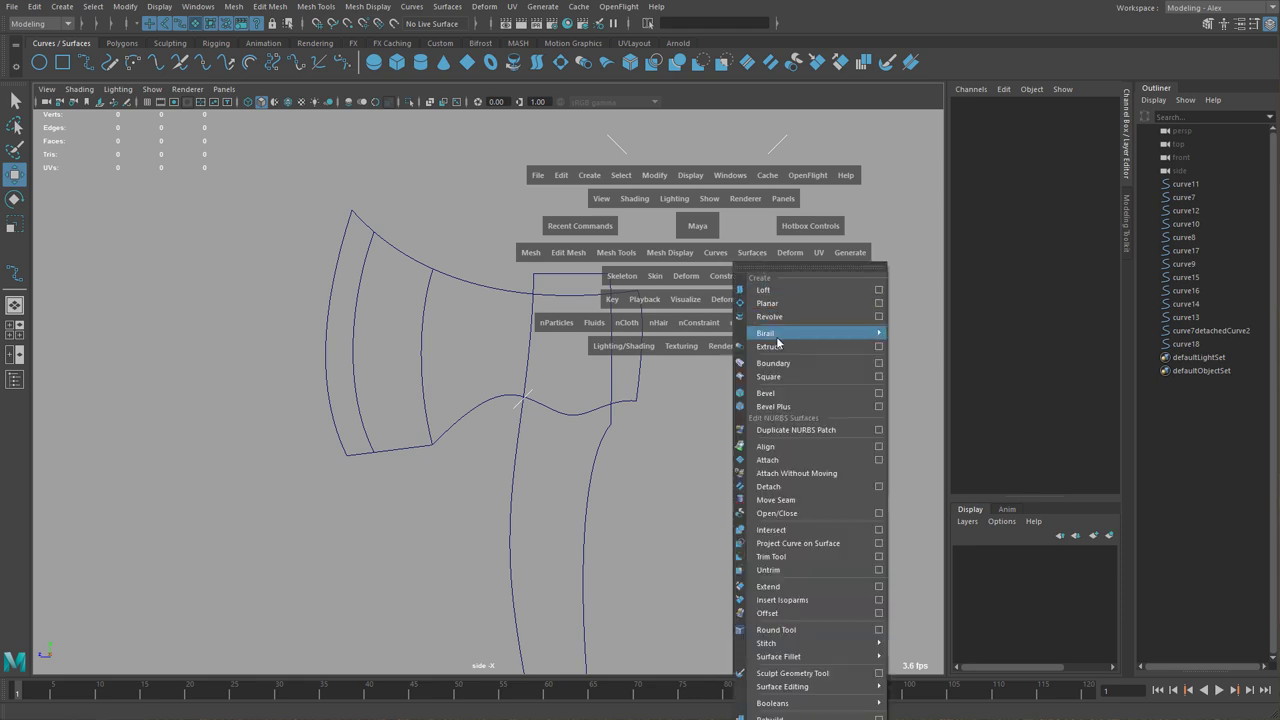
pyautogui.moveTo(790, 335)
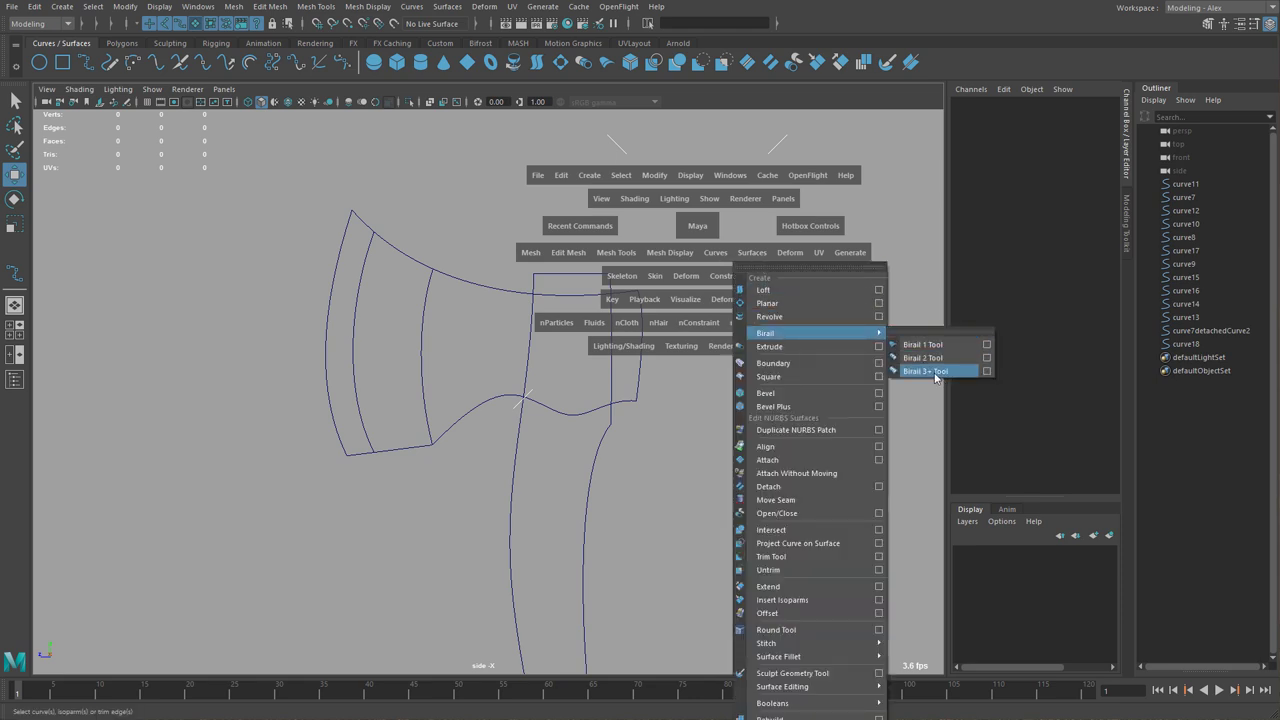
pyautogui.click(987, 371)
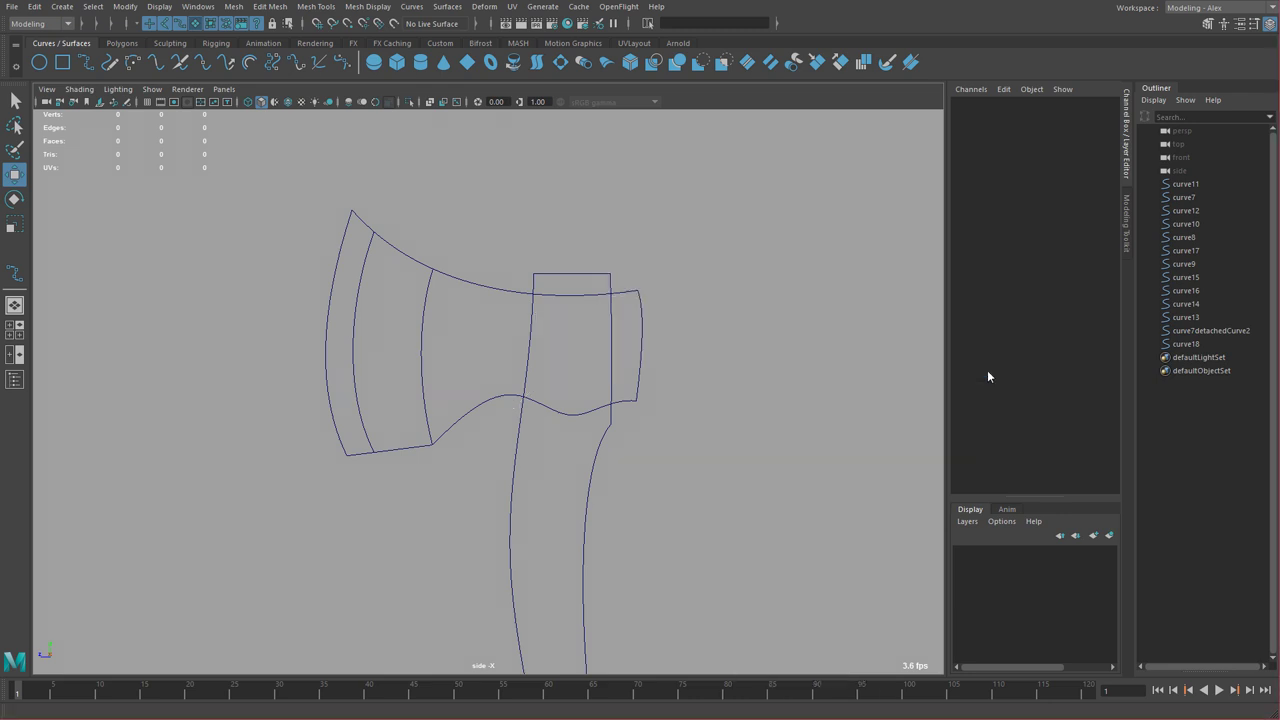
pyautogui.moveTo(929, 314); pyautogui.dragTo(773, 169)
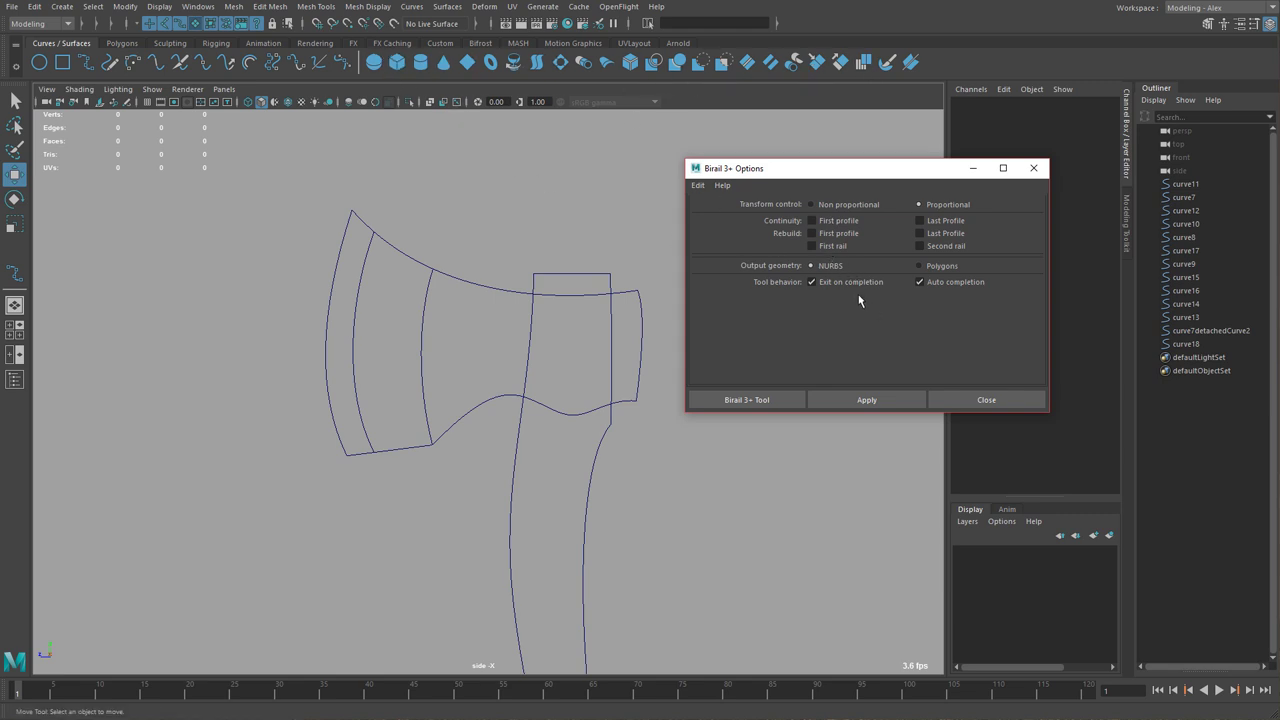
pyautogui.click(920, 266)
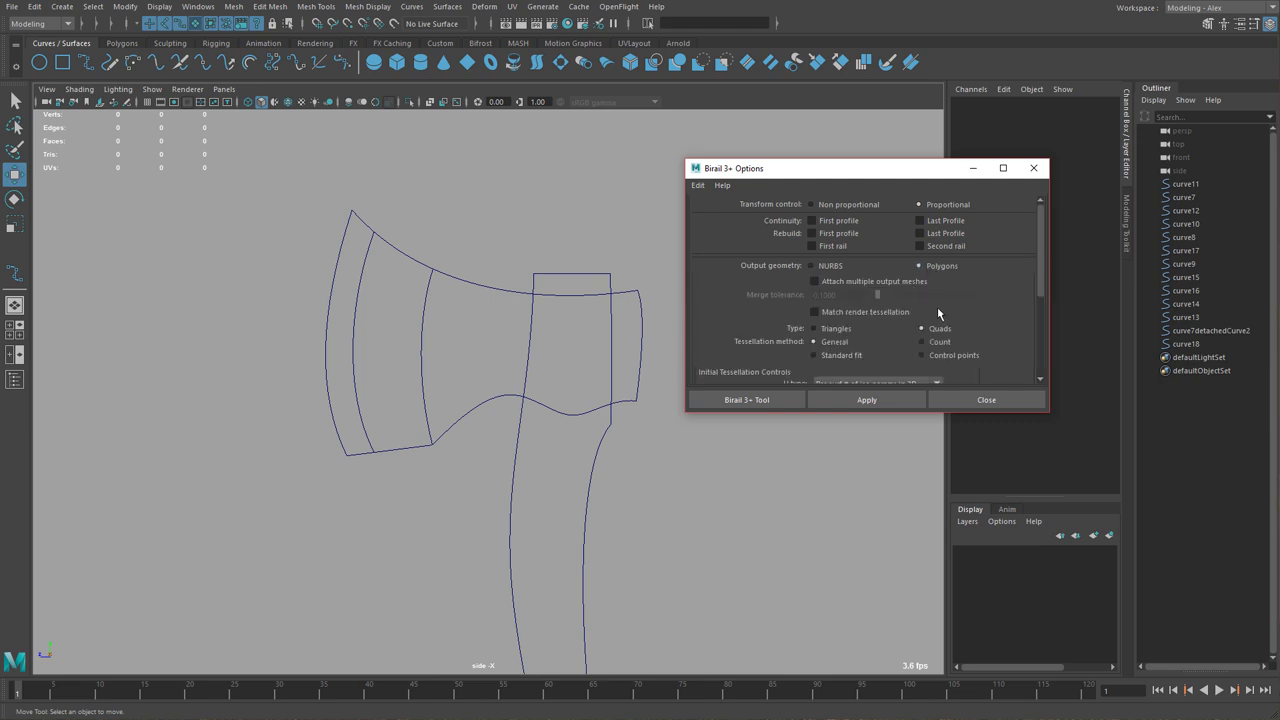
pyautogui.moveTo(906, 177); pyautogui.dragTo(890, 128)
pyautogui.moveTo(871, 362); pyautogui.dragTo(871, 497)
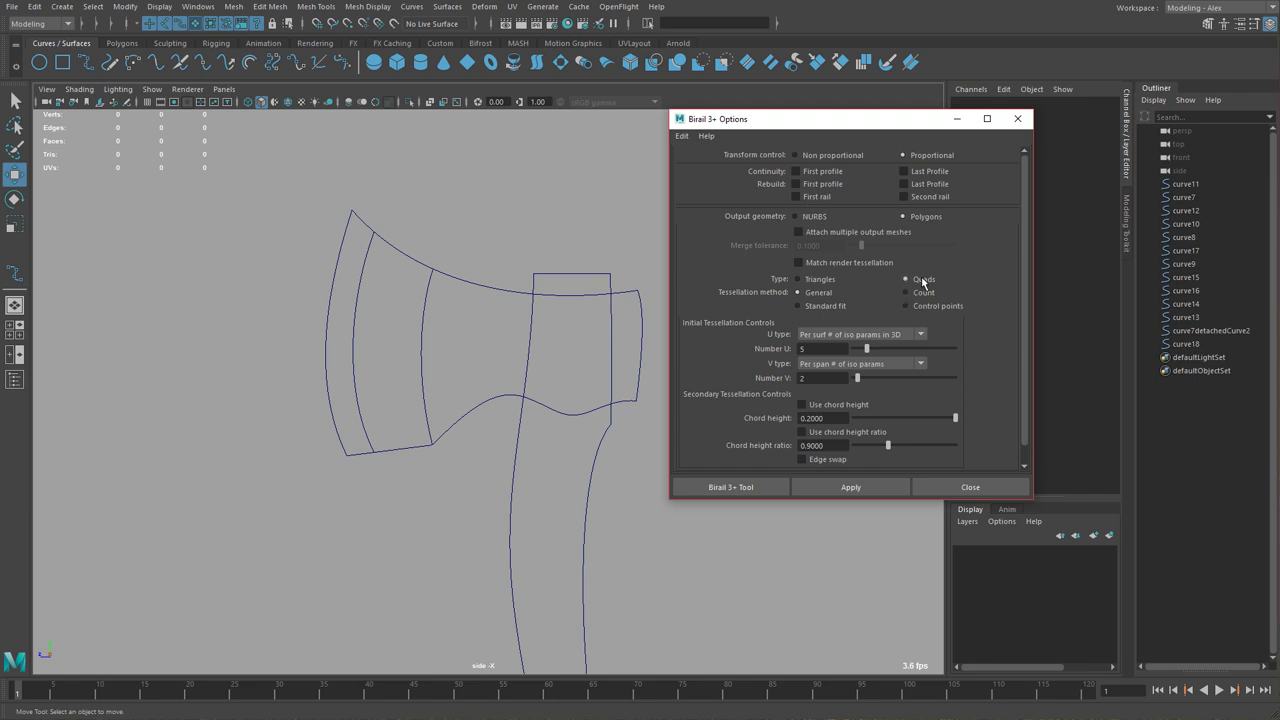
pyautogui.click(681, 135)
pyautogui.click(728, 167)
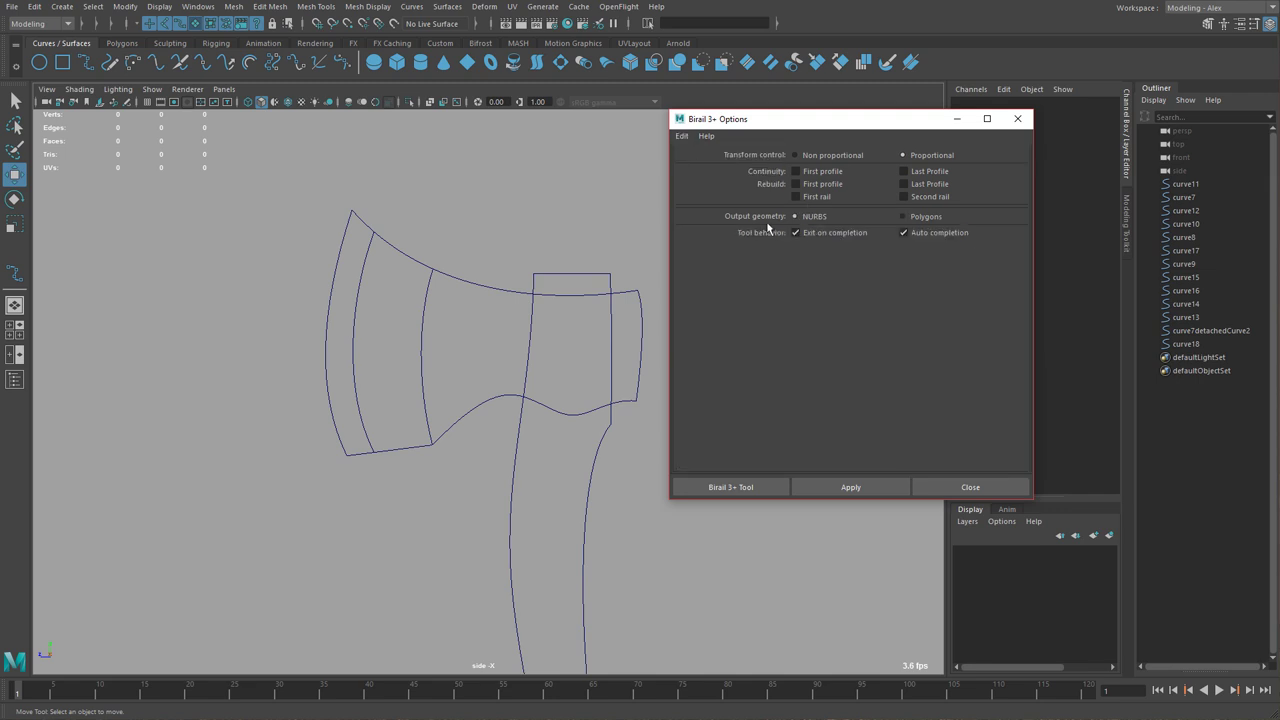
# - Set Birail 3+ to output polygon quads with General tessellation, using per span # of iso params with number 1 for both U and V
pyautogui.click(927, 217)
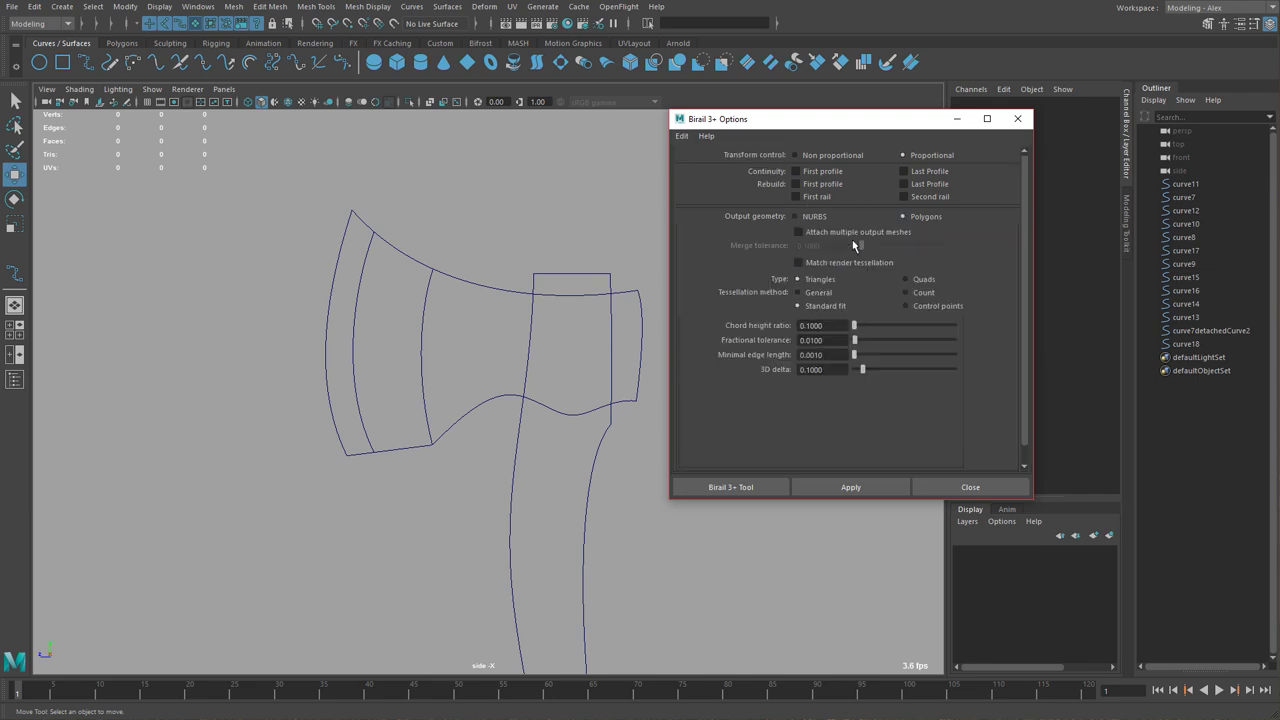
pyautogui.click(917, 277)
pyautogui.click(816, 293)
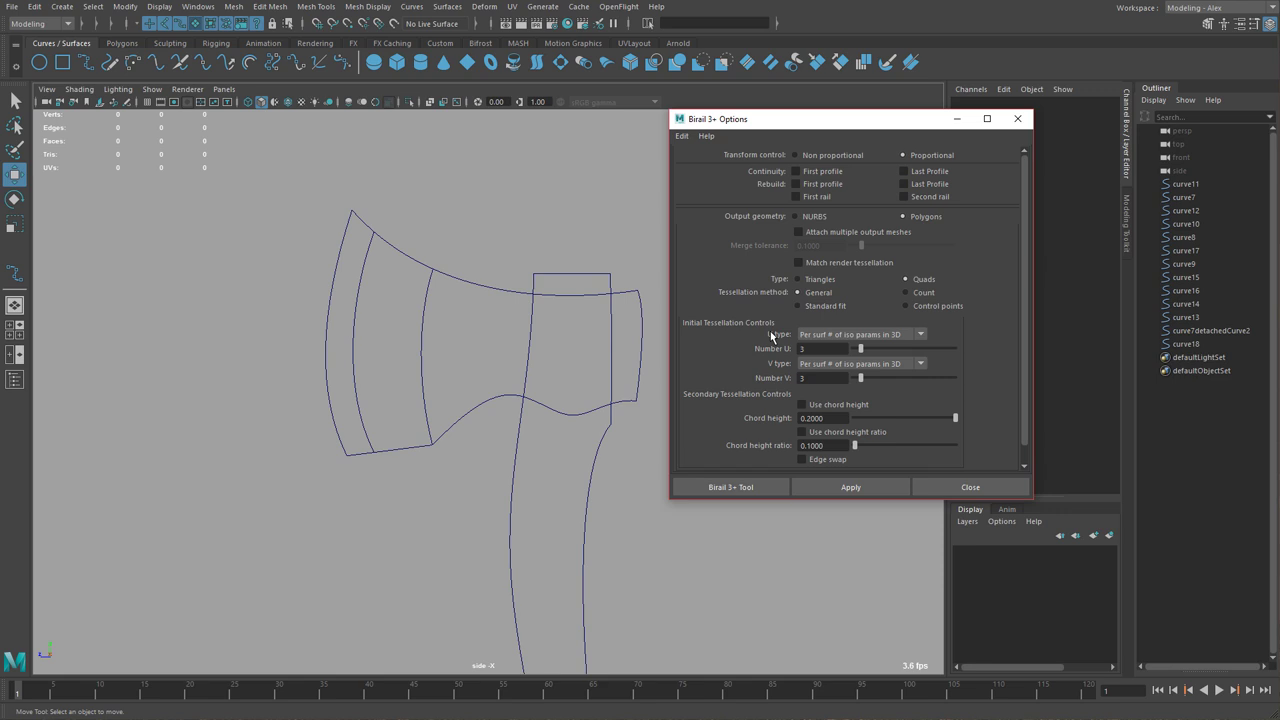
pyautogui.click(832, 336)
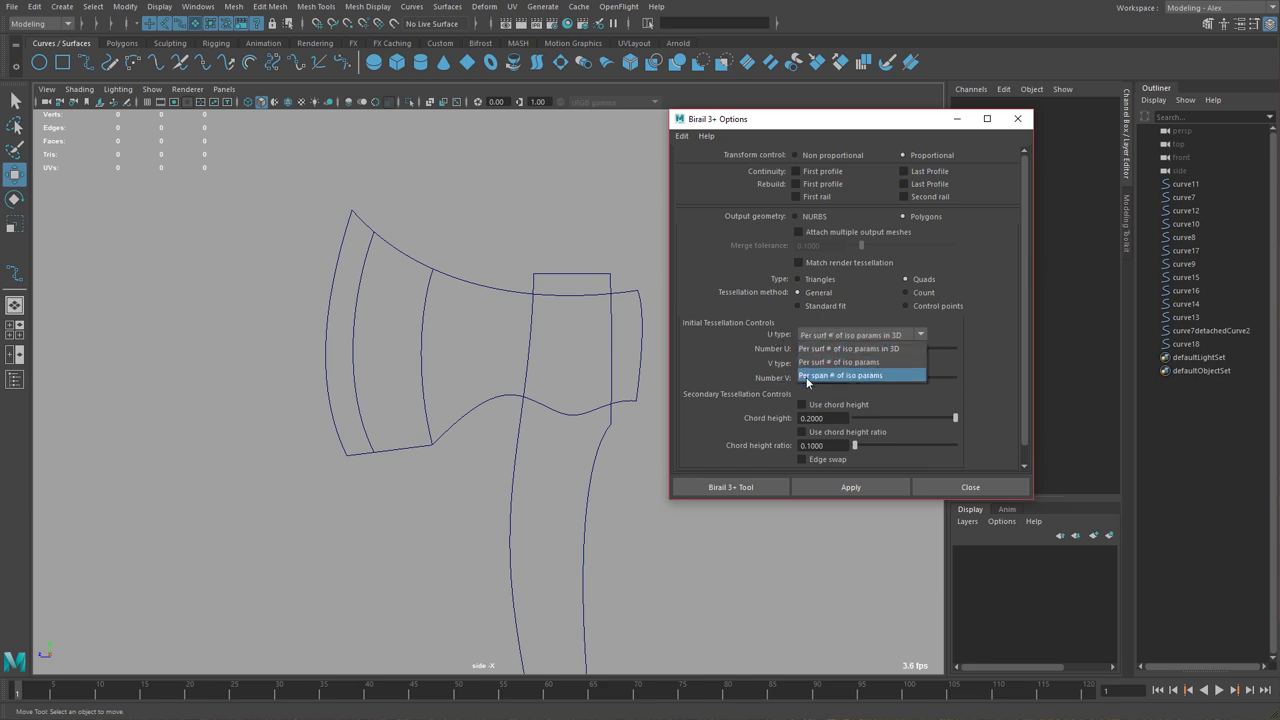
pyautogui.click(866, 376)
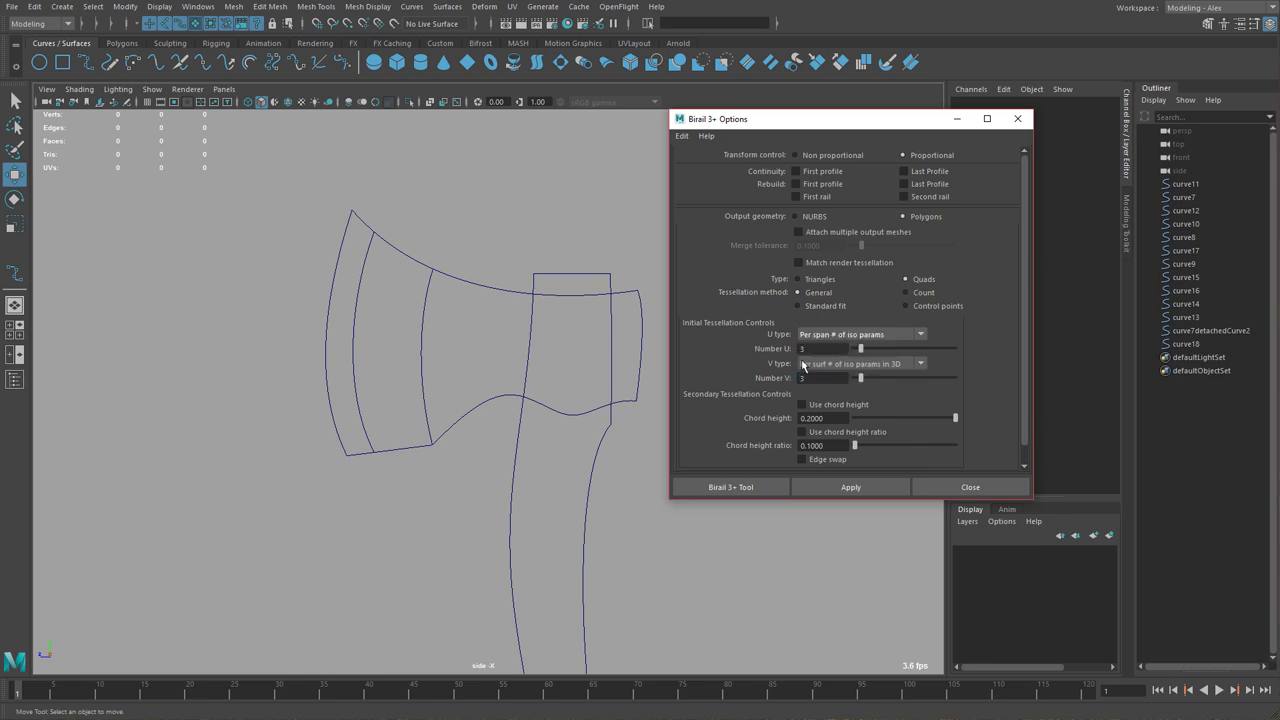
pyautogui.click(812, 364)
pyautogui.click(806, 404)
pyautogui.moveTo(858, 352); pyautogui.dragTo(853, 380)
pyautogui.moveTo(783, 123); pyautogui.dragTo(774, 112)
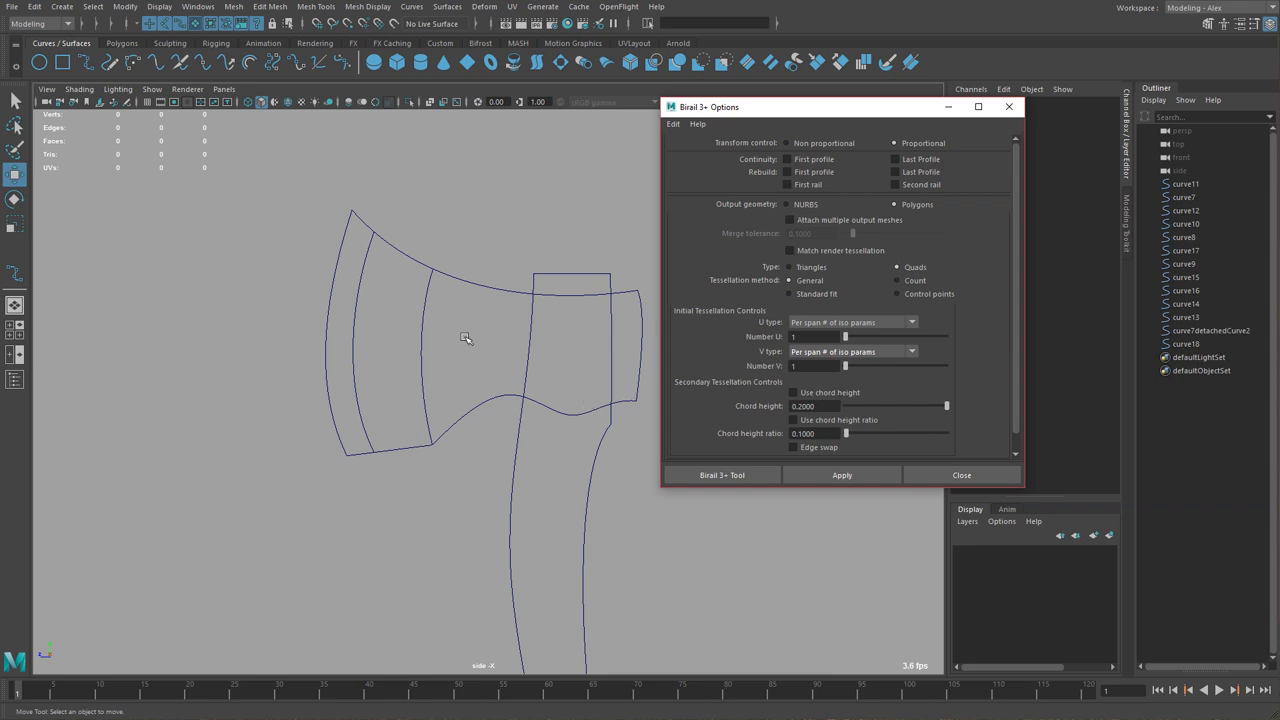
# - Birail the blade surface using the three vertical arcs as profiles and the blade's top and bottom edge segments as rails
pyautogui.click(812, 475)
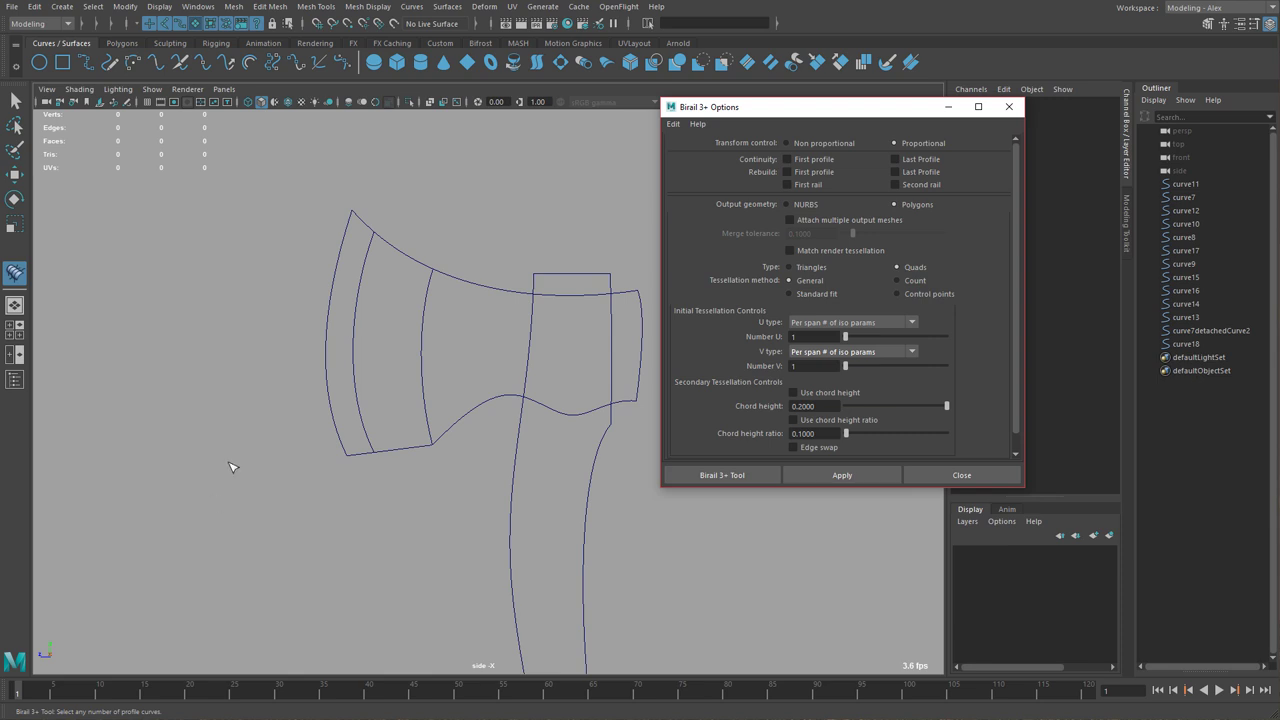
pyautogui.click(325, 336)
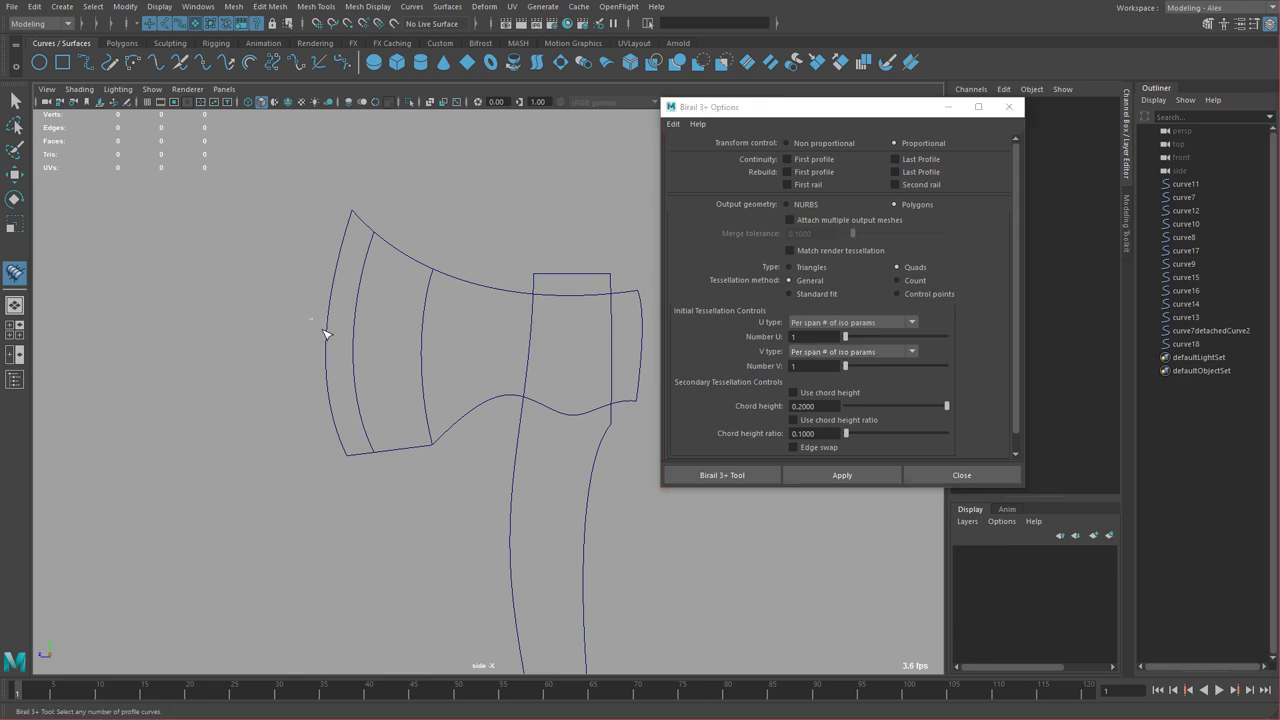
pyautogui.click(363, 346)
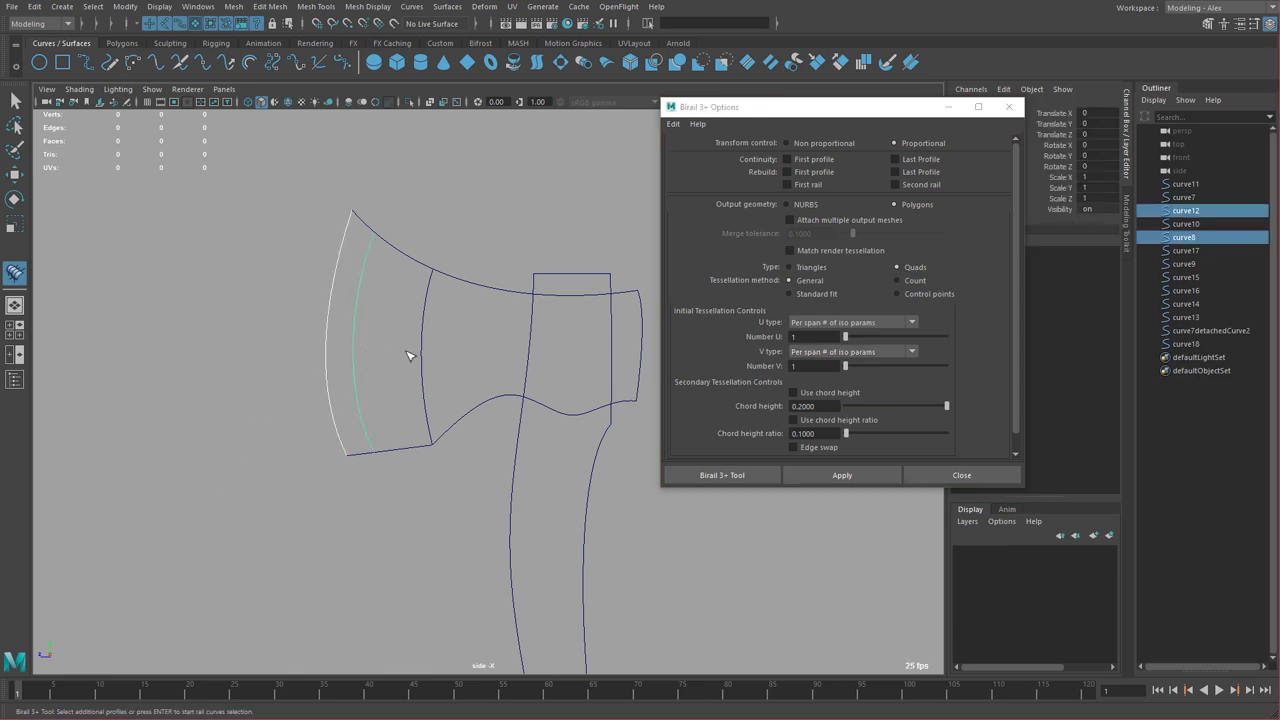
pyautogui.click(432, 369)
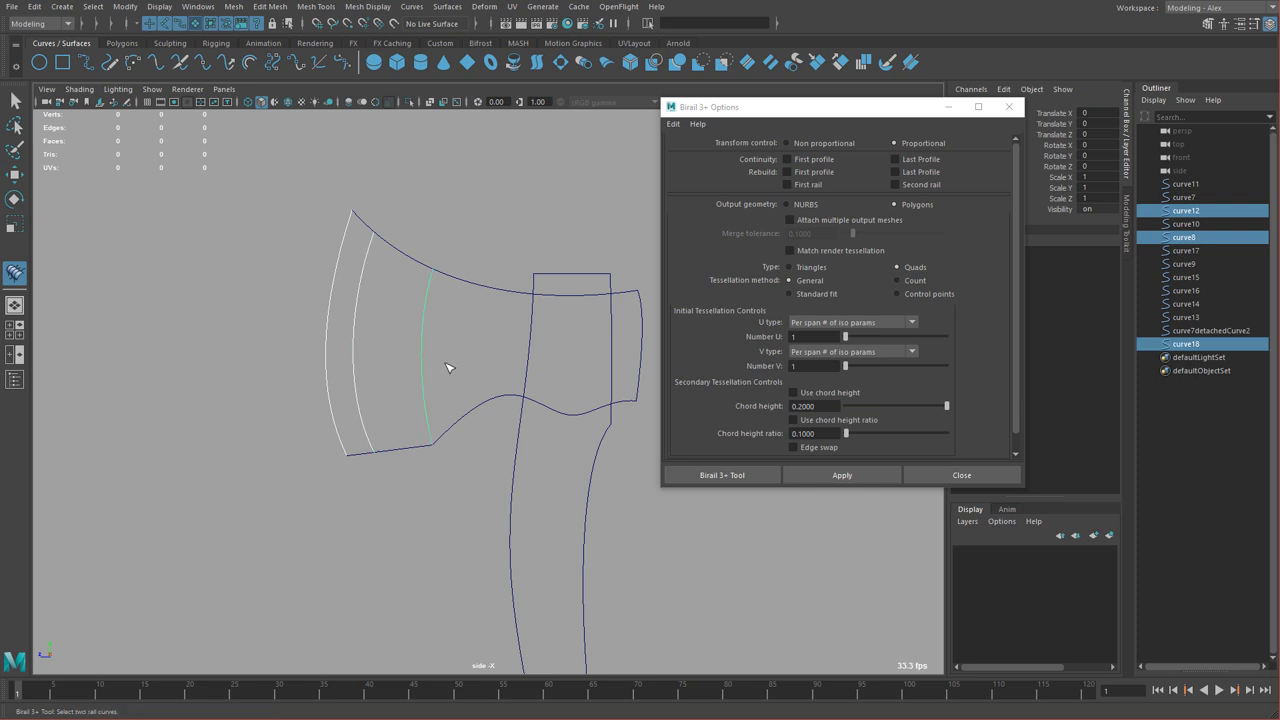
pyautogui.click(395, 252)
pyautogui.click(407, 442)
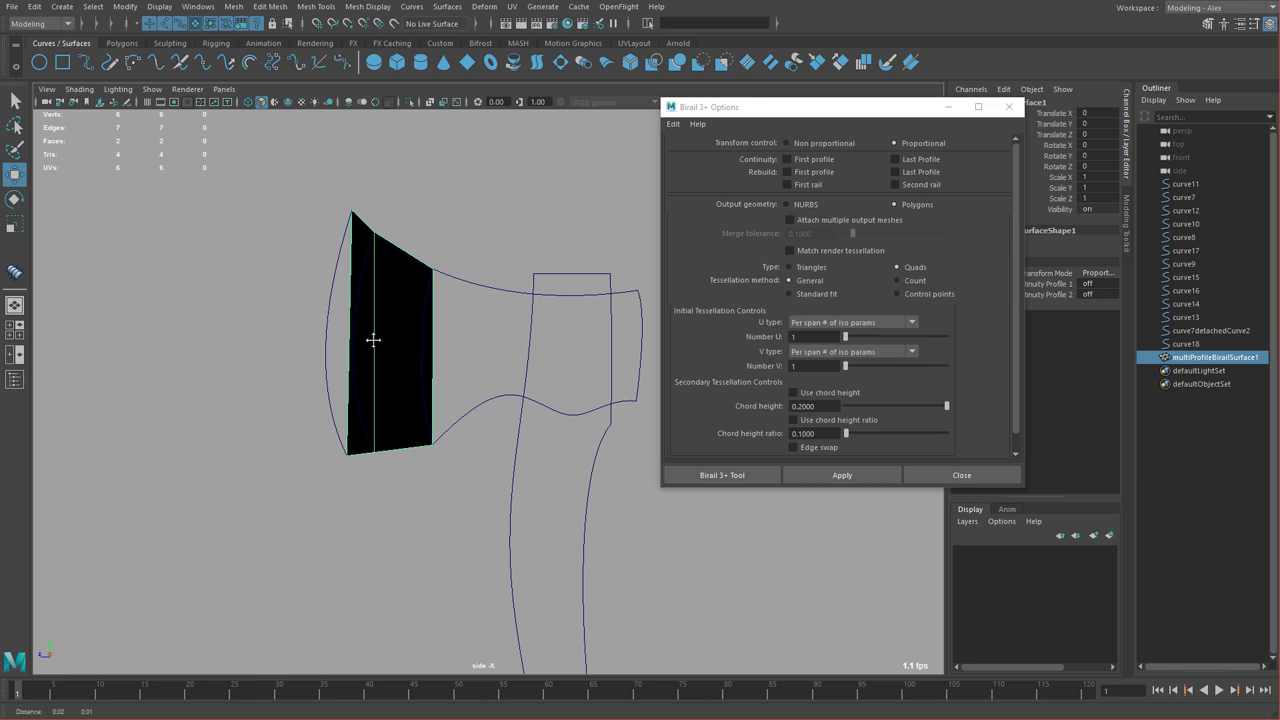
# - Hide the new blade surface and close the Birail 3+ options
pyautogui.keyDown('alt'); pyautogui.moveTo(383, 334); pyautogui.dragTo(371, 343, button='middle'); pyautogui.keyUp('alt')
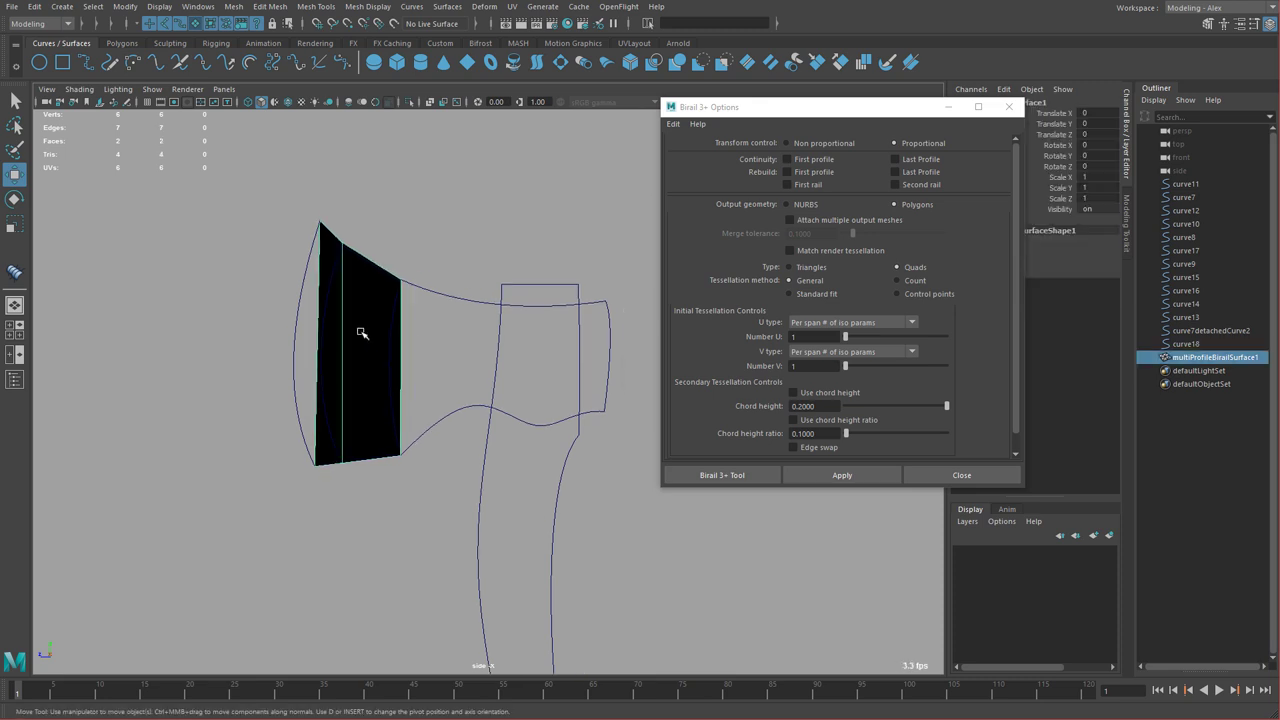
pyautogui.hotkey('ctrl', 'h')
pyautogui.keyDown('alt'); pyautogui.moveTo(445, 362); pyautogui.dragTo(393, 366, button='middle'); pyautogui.keyUp('alt')
pyautogui.click(925, 476)
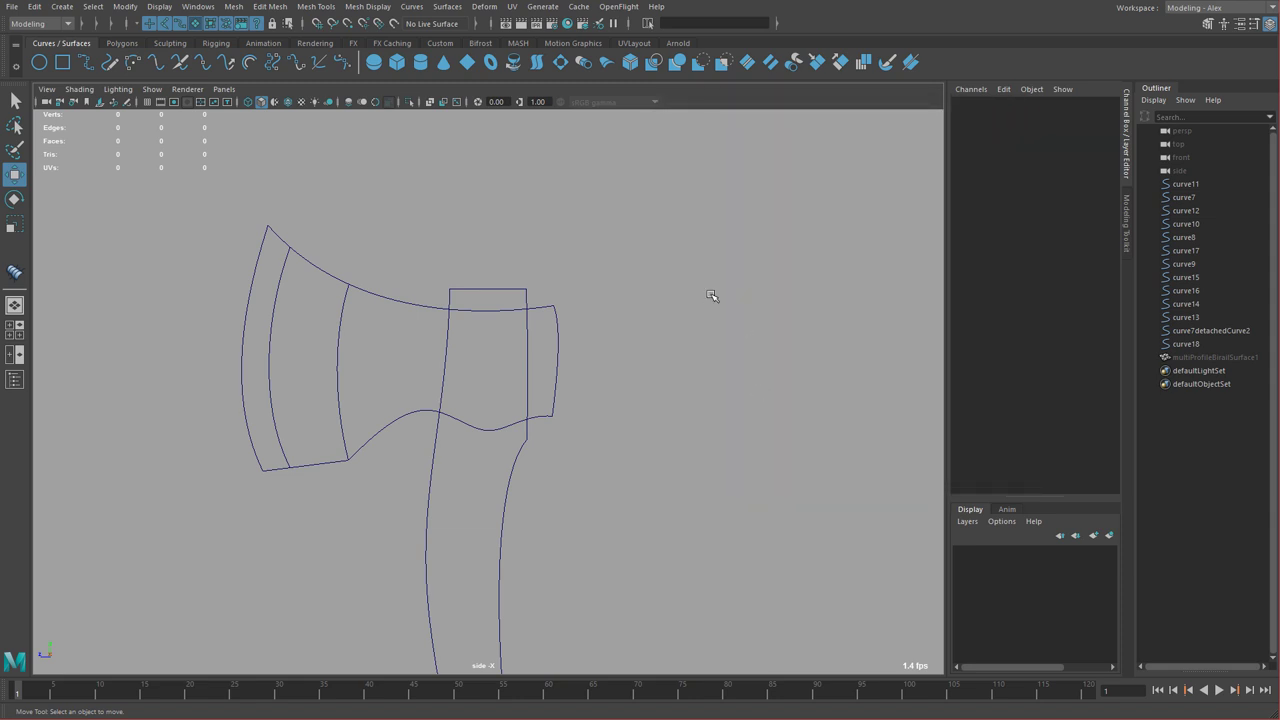
# - Set the Birail 2 options to polygon output, with U and V types both at per span # of iso params
pyautogui.press('space')
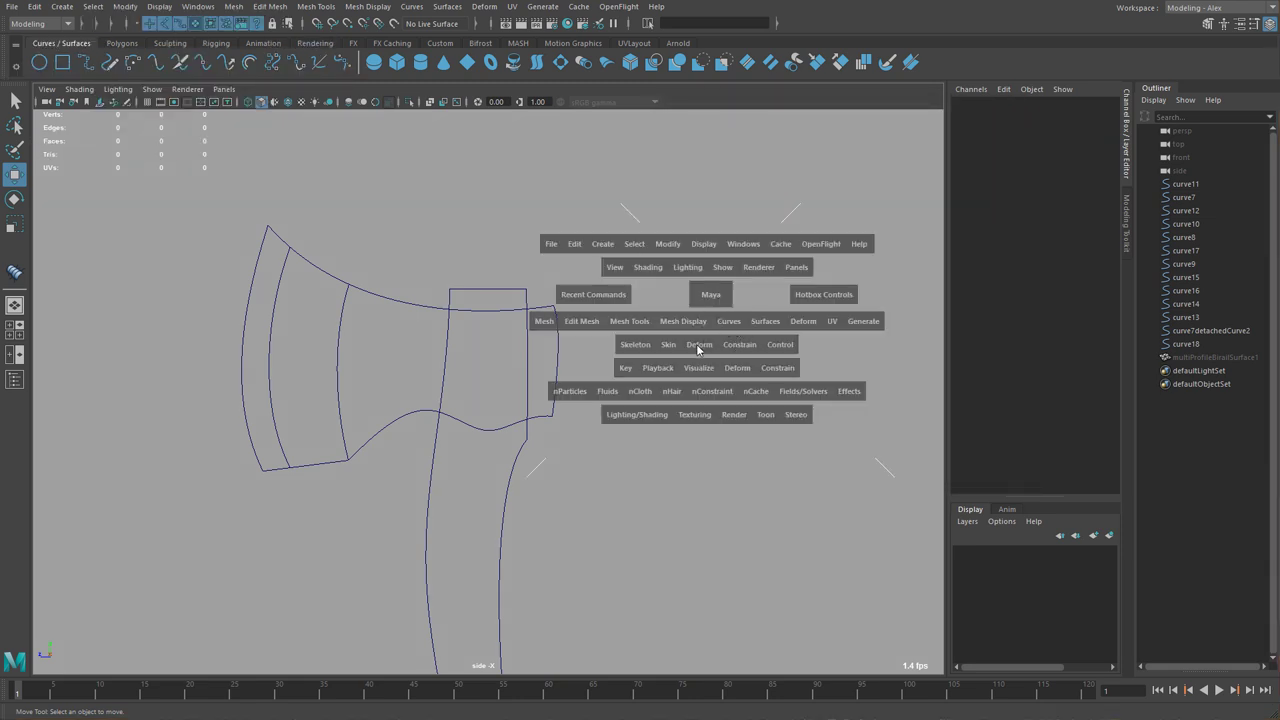
pyautogui.click(760, 325)
pyautogui.moveTo(829, 401)
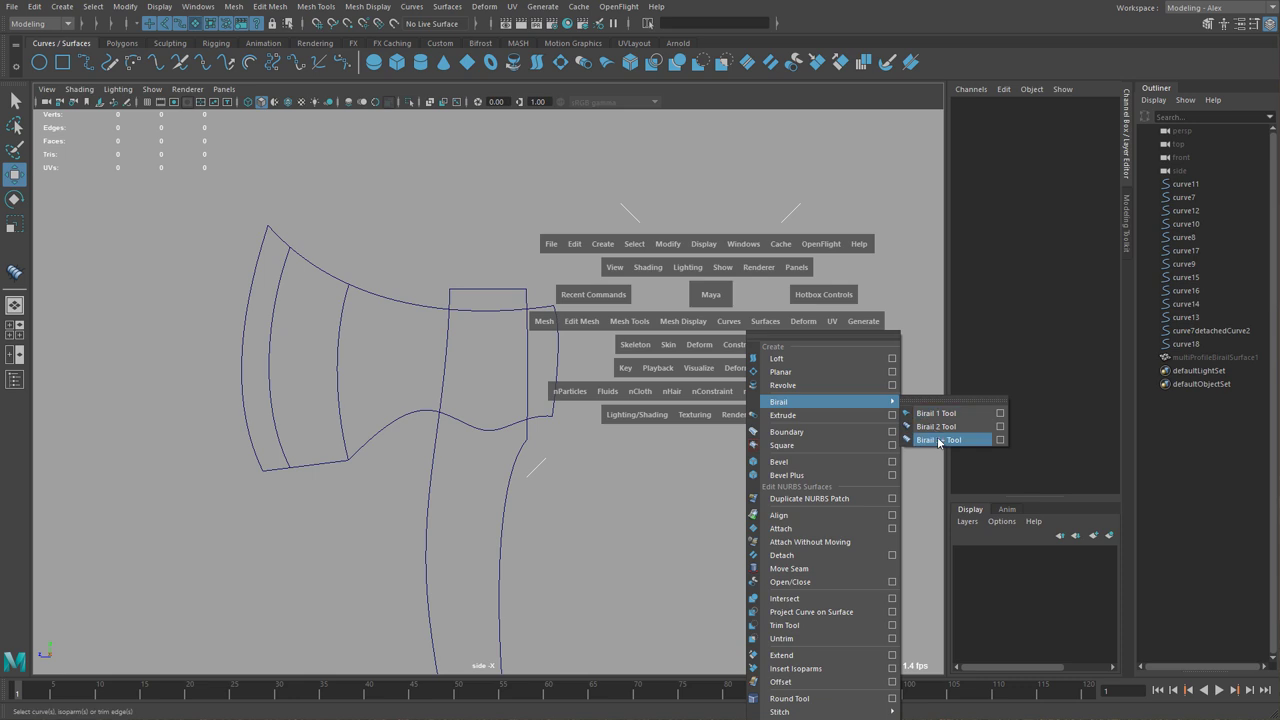
pyautogui.click(1000, 426)
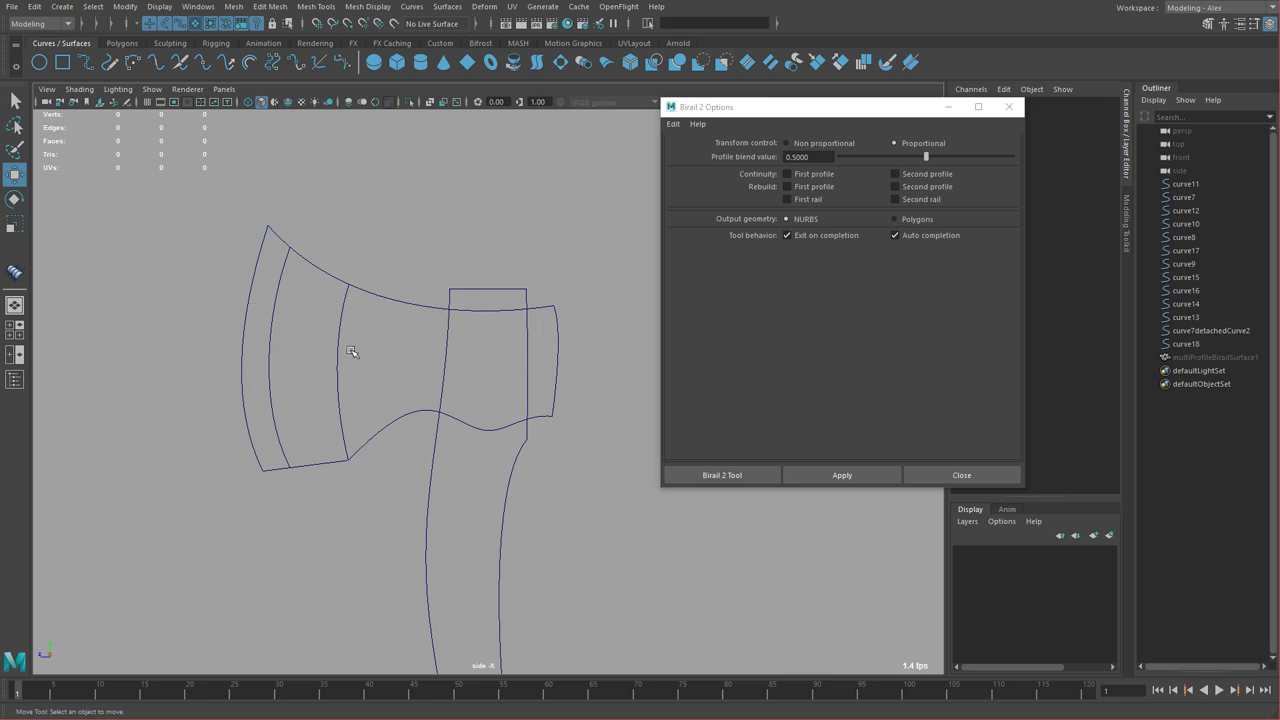
pyautogui.click(912, 219)
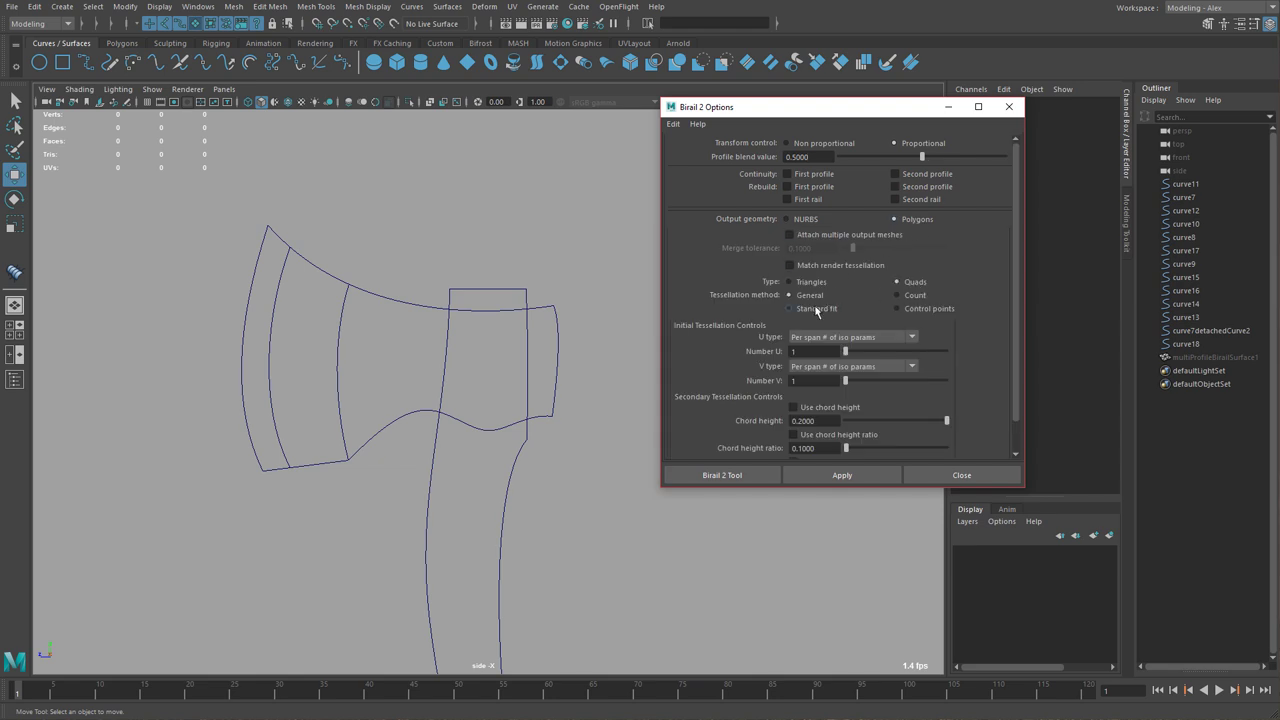
pyautogui.click(828, 341)
pyautogui.click(827, 380)
pyautogui.click(824, 369)
pyautogui.click(822, 406)
# - Birail the rear head surface from the inner arc and back edge as profiles, with the long top and bottom curves as rails
pyautogui.click(842, 475)
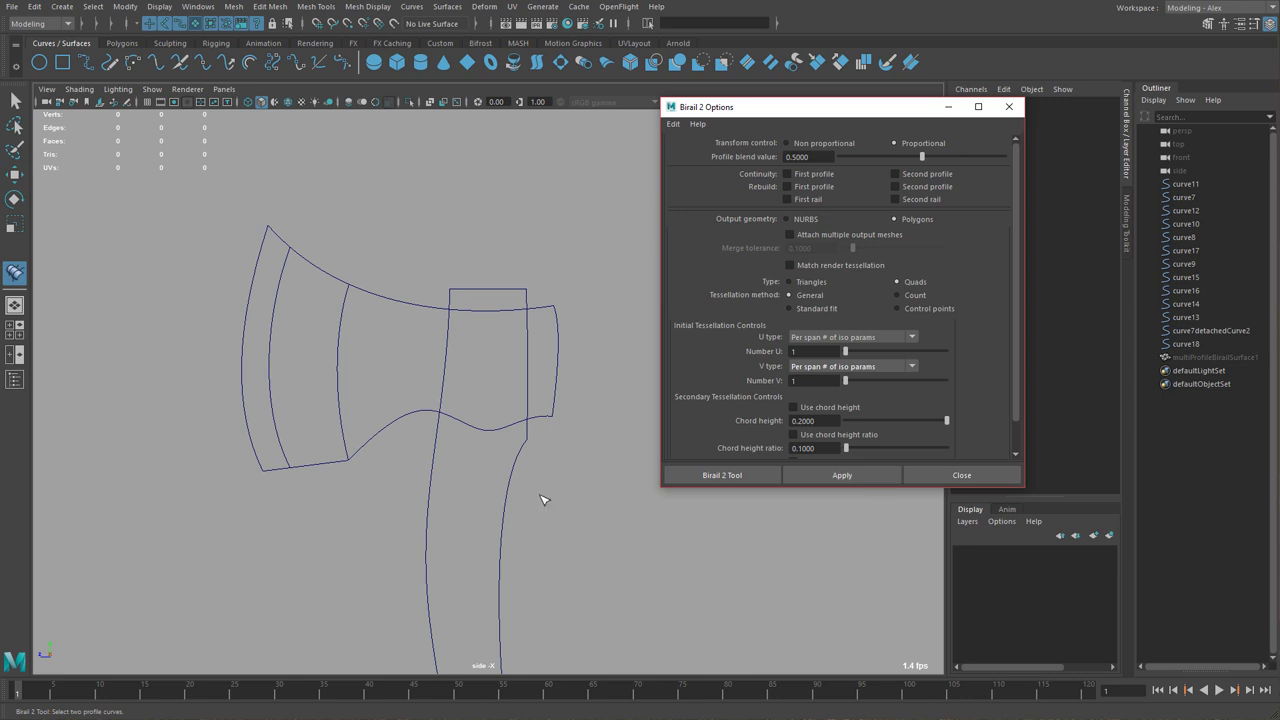
pyautogui.click(345, 347)
pyautogui.click(555, 362)
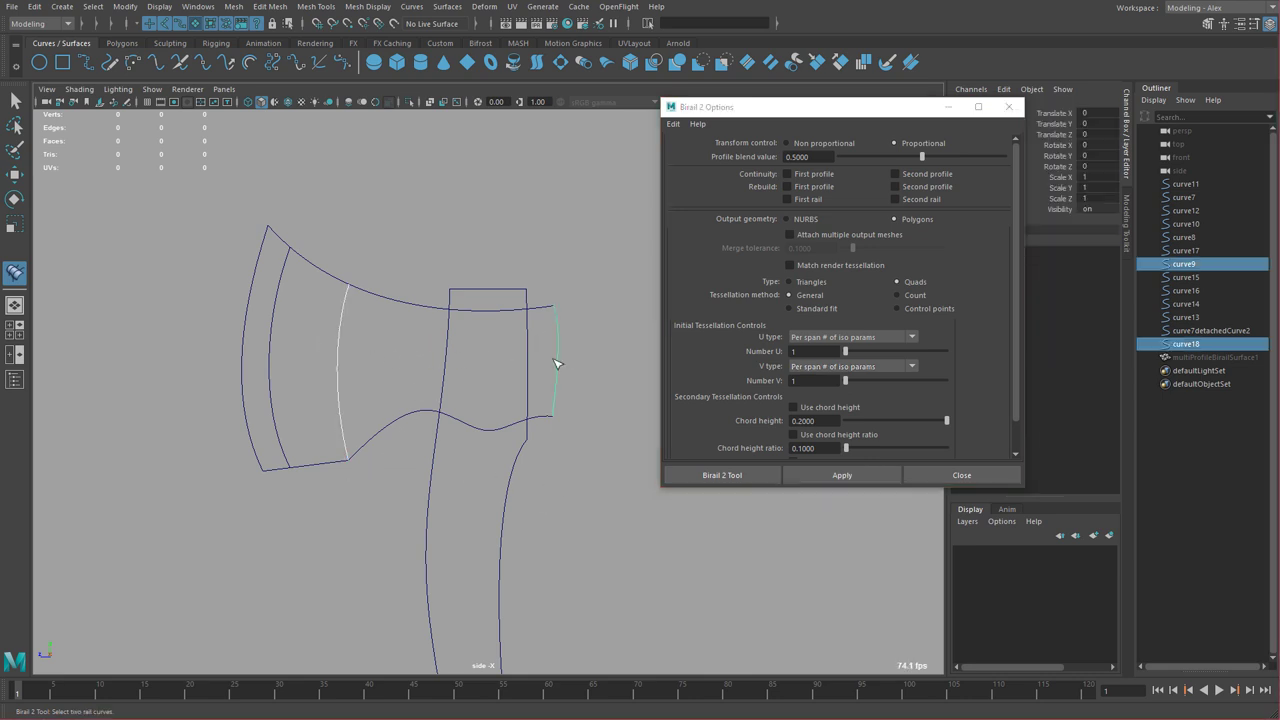
pyautogui.click(394, 290)
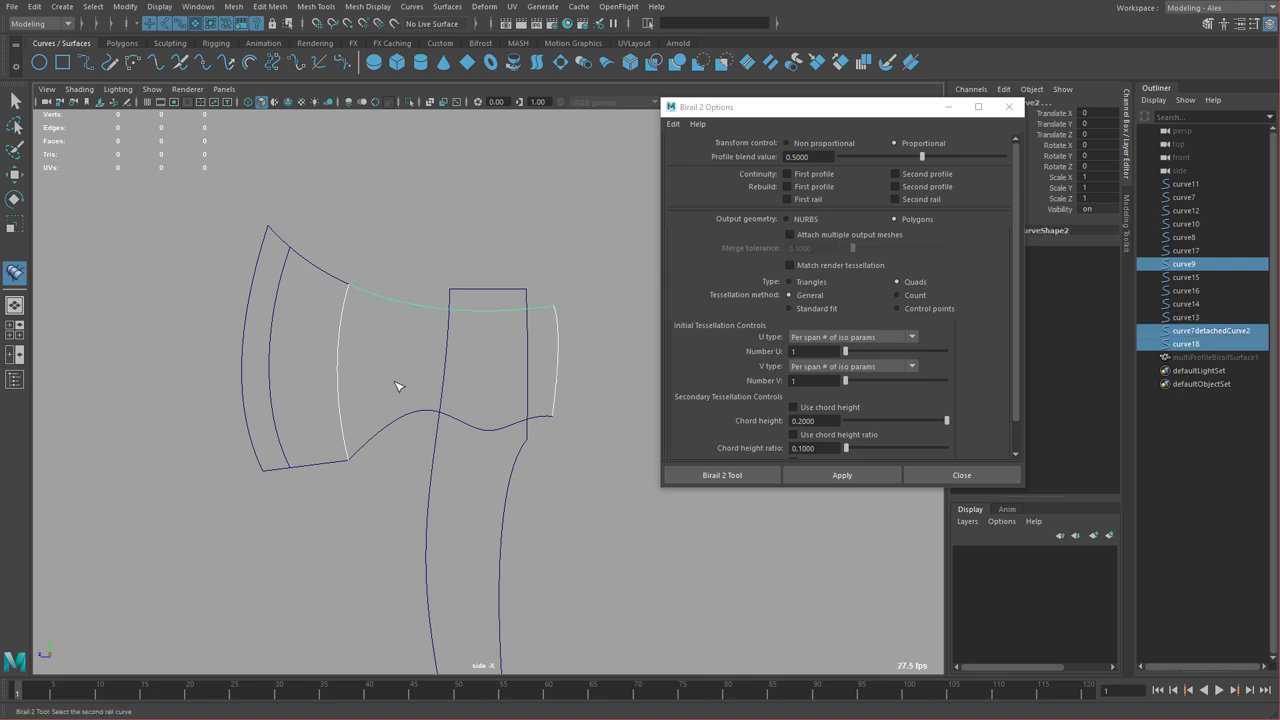
pyautogui.click(414, 432)
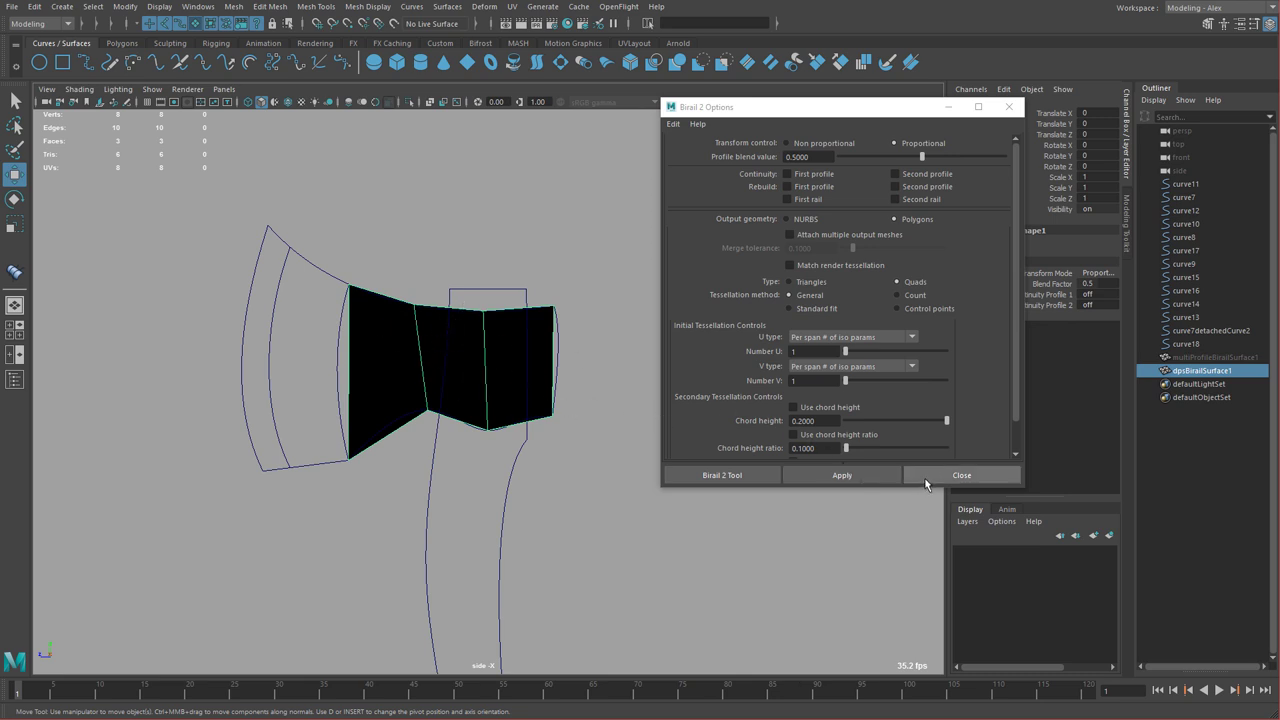
pyautogui.click(935, 477)
# - Unhide the blade surface multiProfileBirailSurface1
pyautogui.keyDown('alt'); pyautogui.moveTo(614, 449); pyautogui.dragTo(669, 444, button='middle'); pyautogui.keyUp('alt')
pyautogui.click(1210, 357)
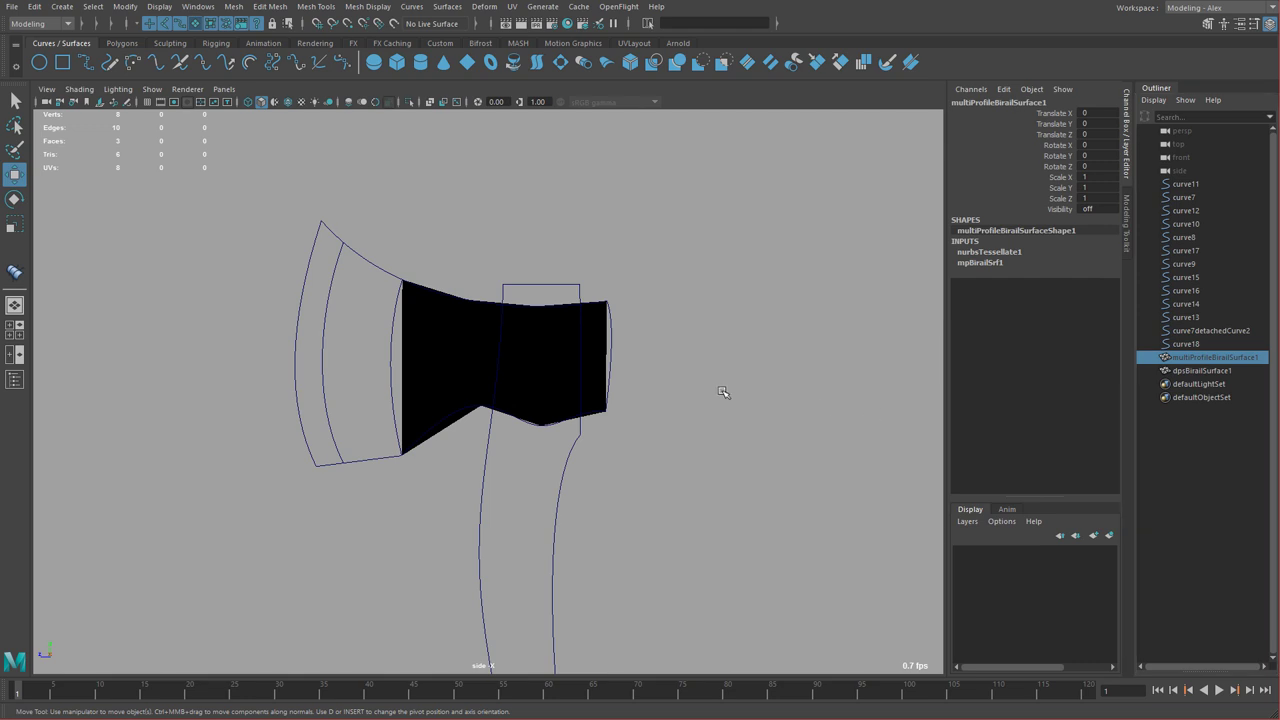
pyautogui.hotkey('shift', 'h')
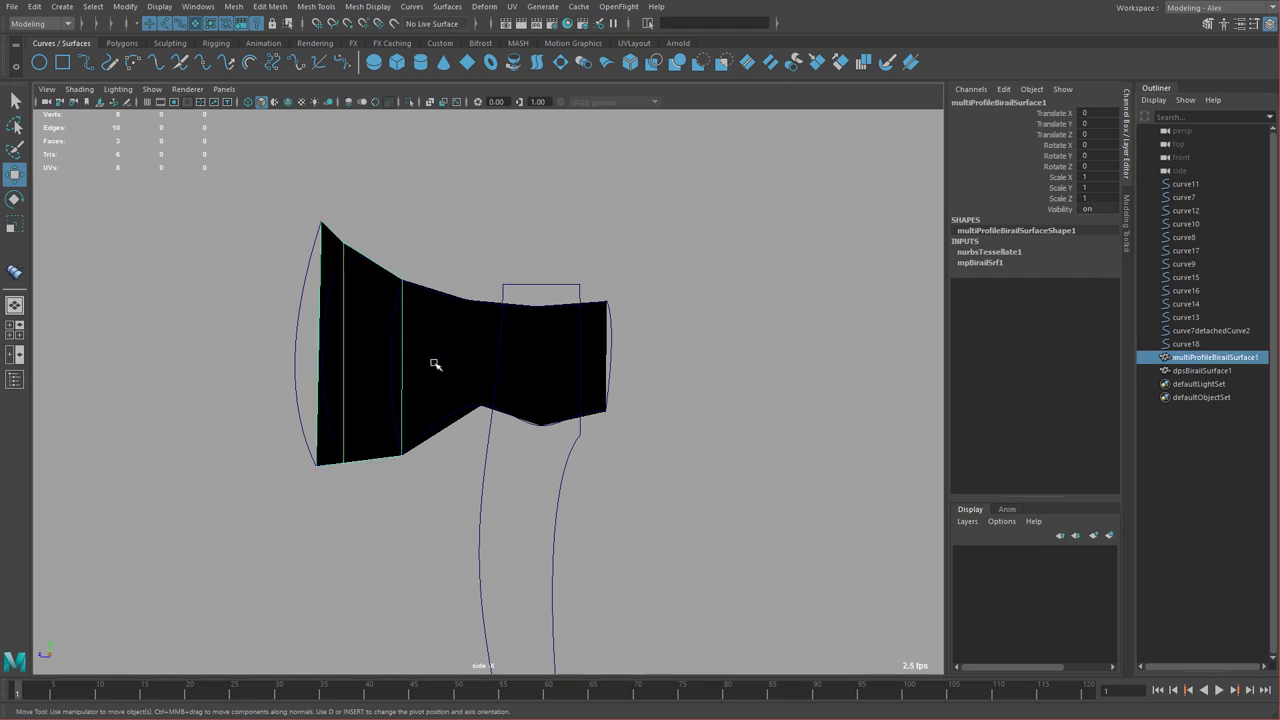
# - Reverse the normals of both the blade surface and the rear head surface
pyautogui.keyDown('shift'); pyautogui.click(437, 364); pyautogui.keyUp('shift')
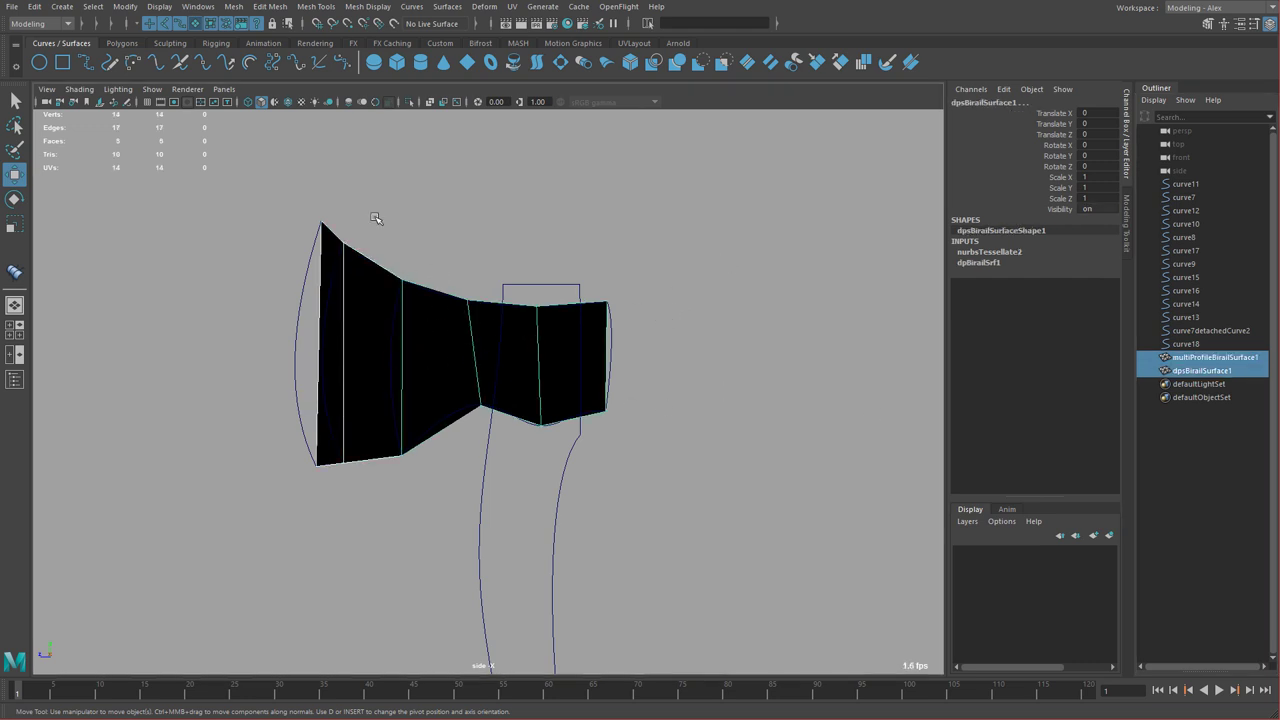
pyautogui.click(121, 43)
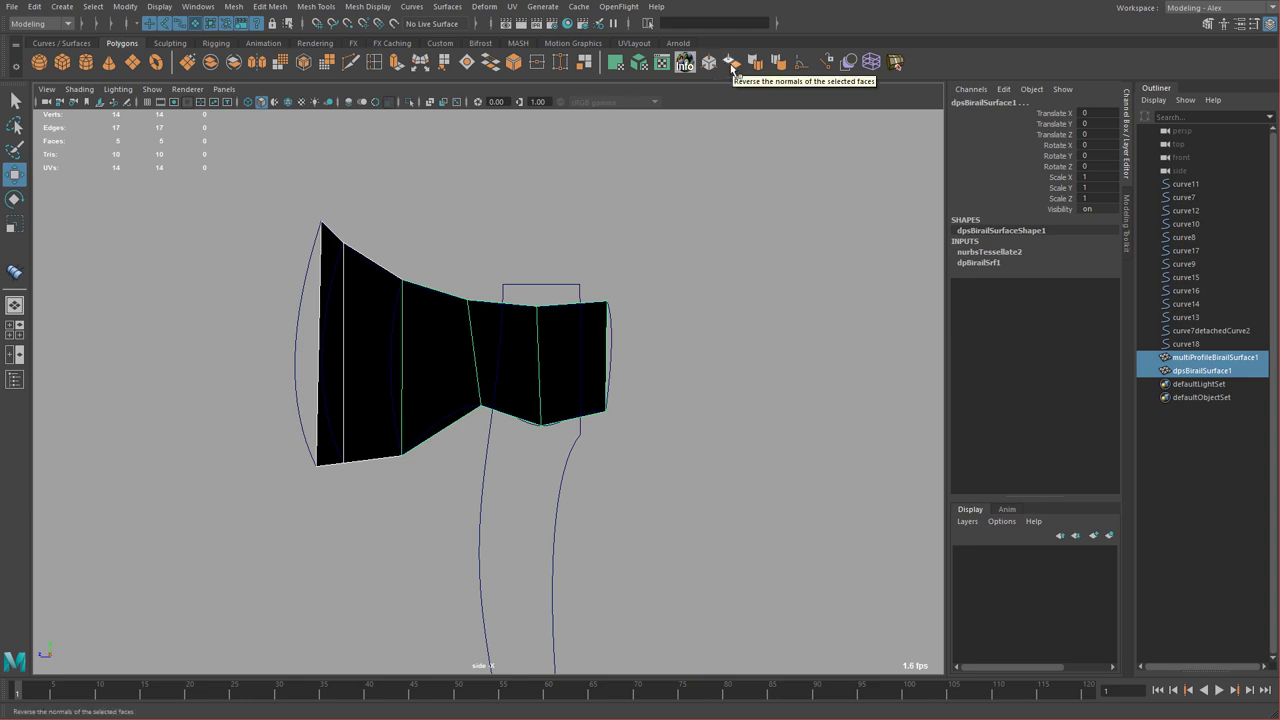
pyautogui.click(368, 6)
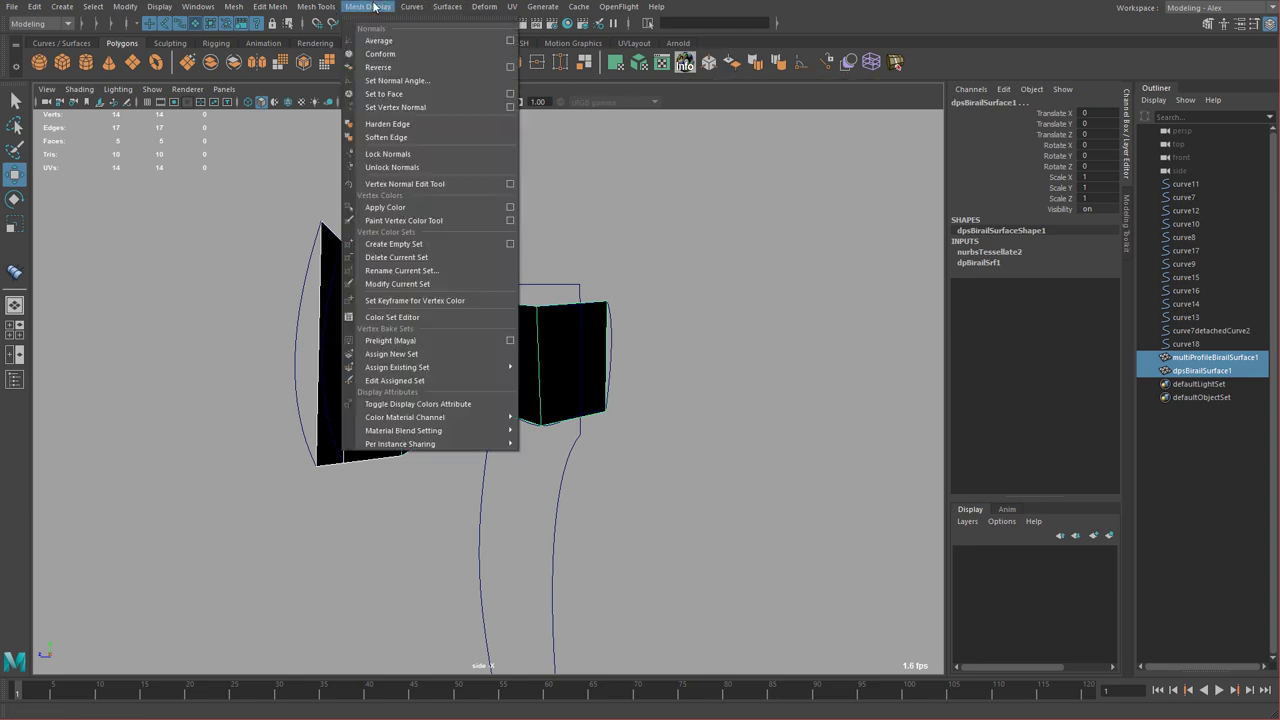
pyautogui.click(379, 67)
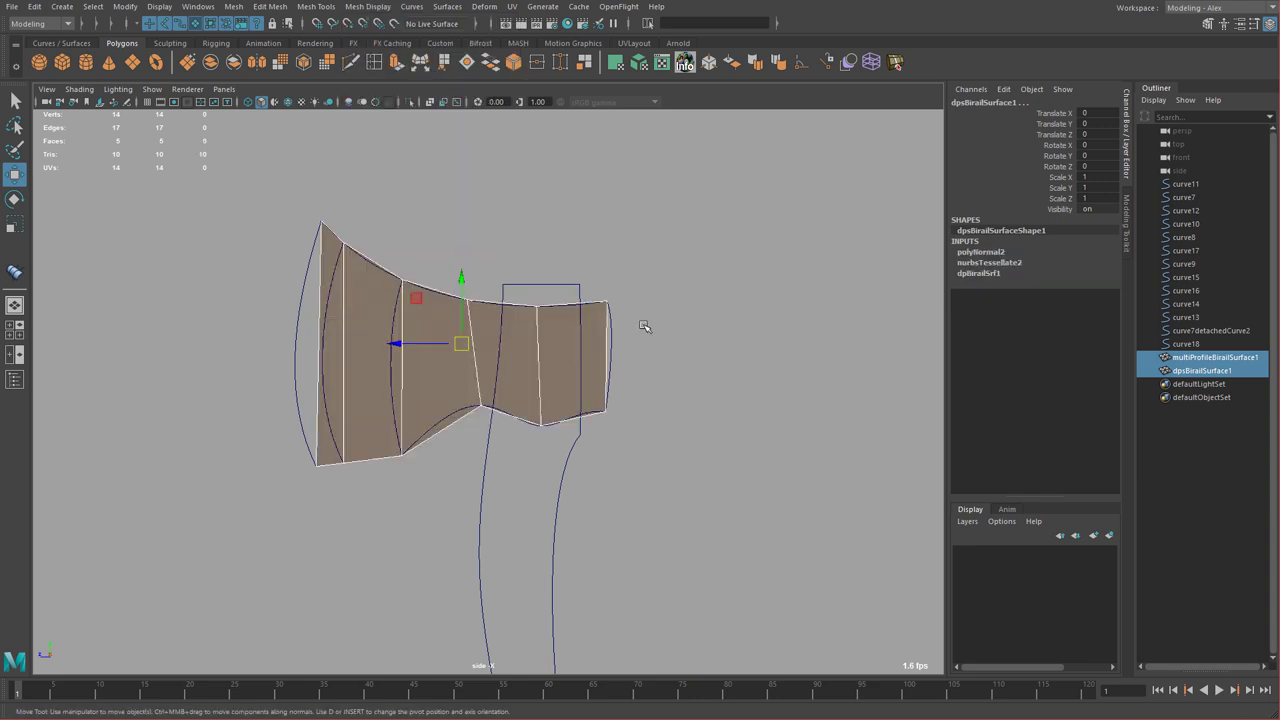
# - Clear the selection and inspect the blade surface and the rear head surface one after the other
pyautogui.click(654, 331)
pyautogui.click(374, 334)
pyautogui.click(456, 341)
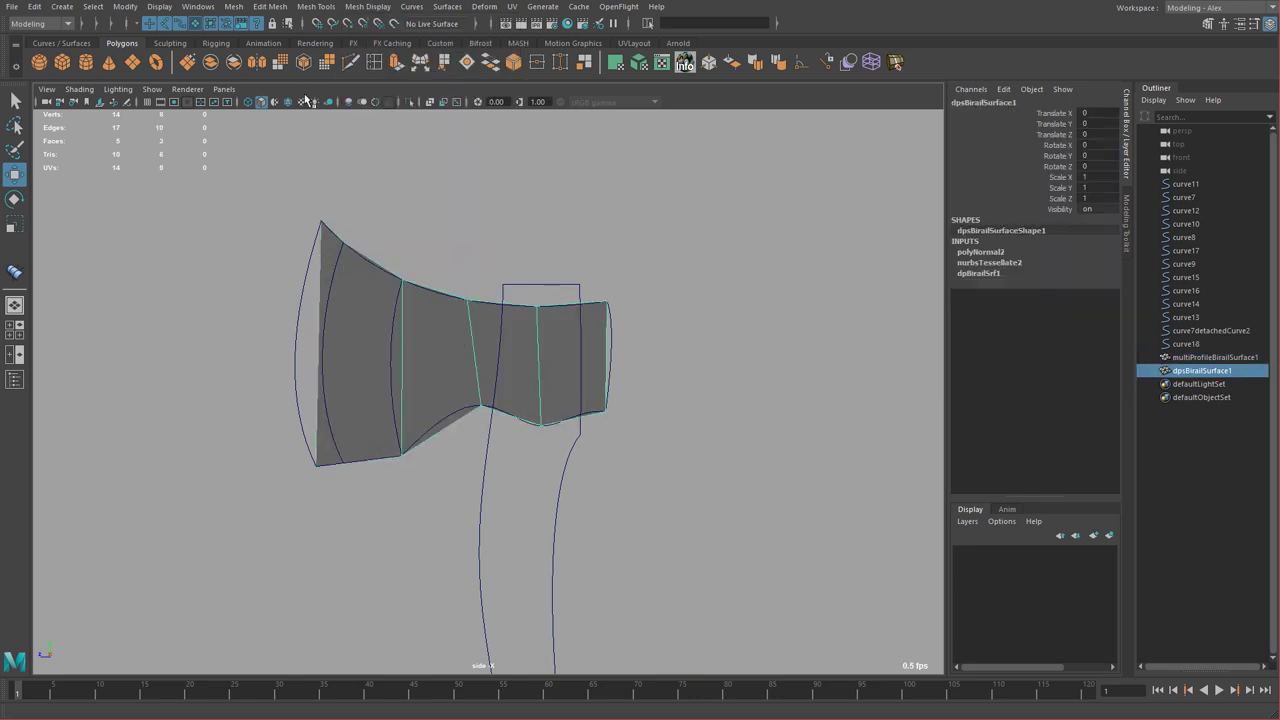
# - Show wireframe on shaded surfaces and set the blade surface's tessellation to U Number 4 and V Number 8
pyautogui.click(289, 103)
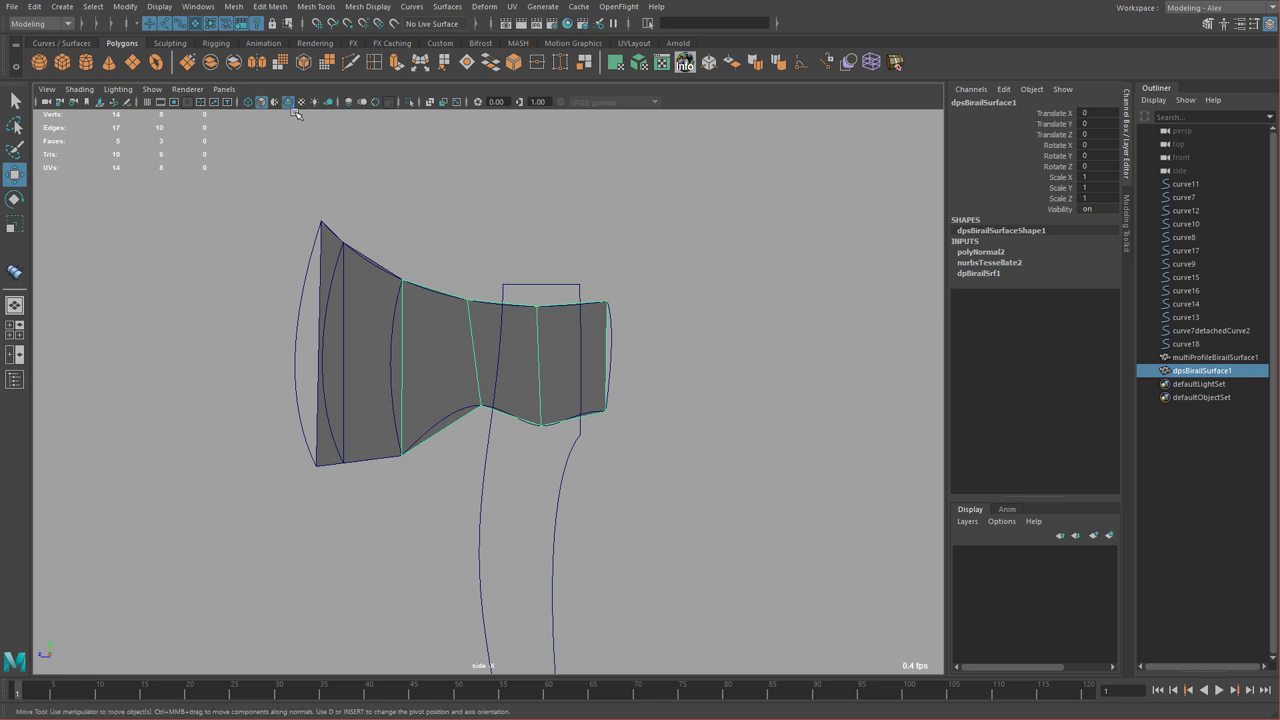
pyautogui.scroll(4, 534, 263)
pyautogui.click(383, 298)
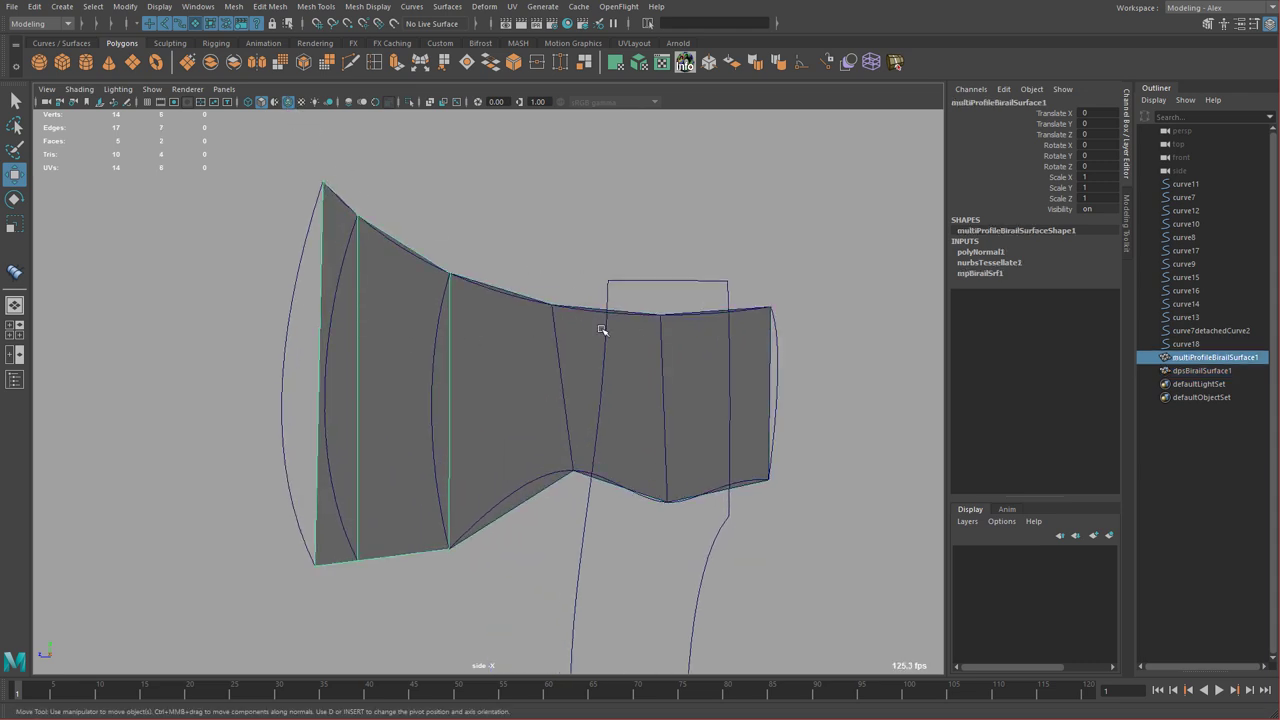
pyautogui.click(990, 263)
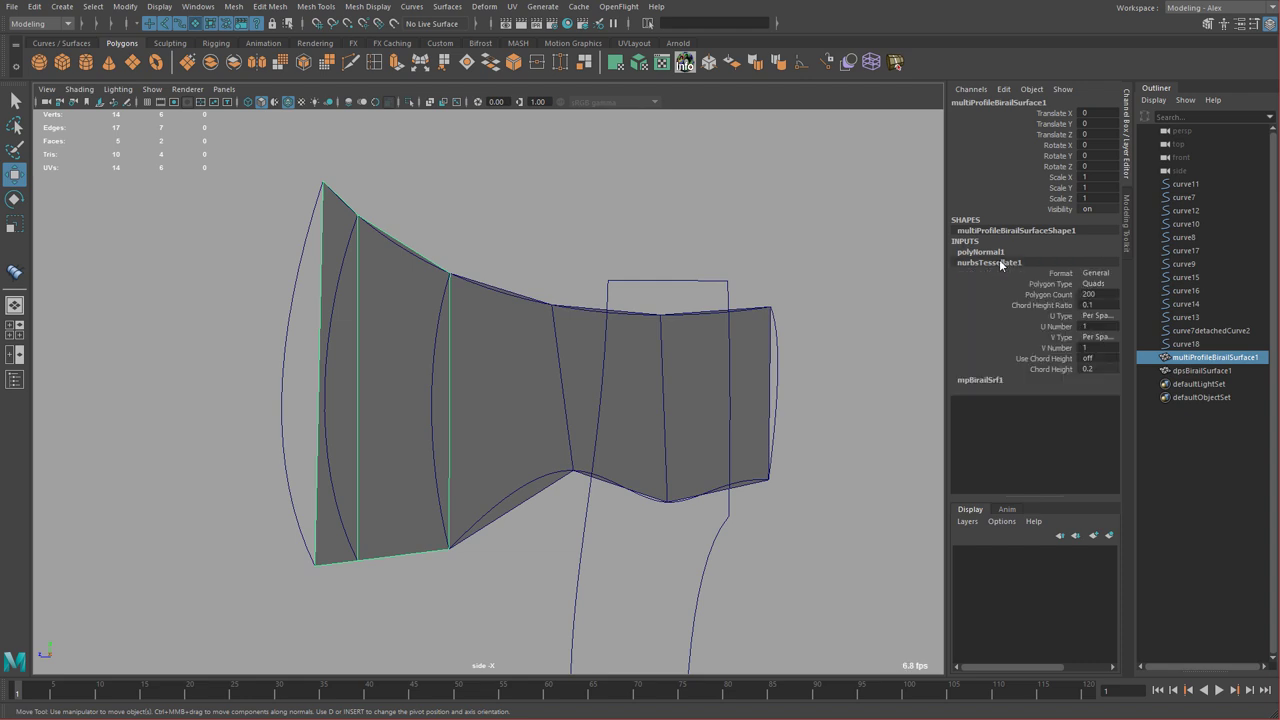
pyautogui.click(1062, 326)
pyautogui.moveTo(621, 270); pyautogui.dragTo(636, 267, button='middle')
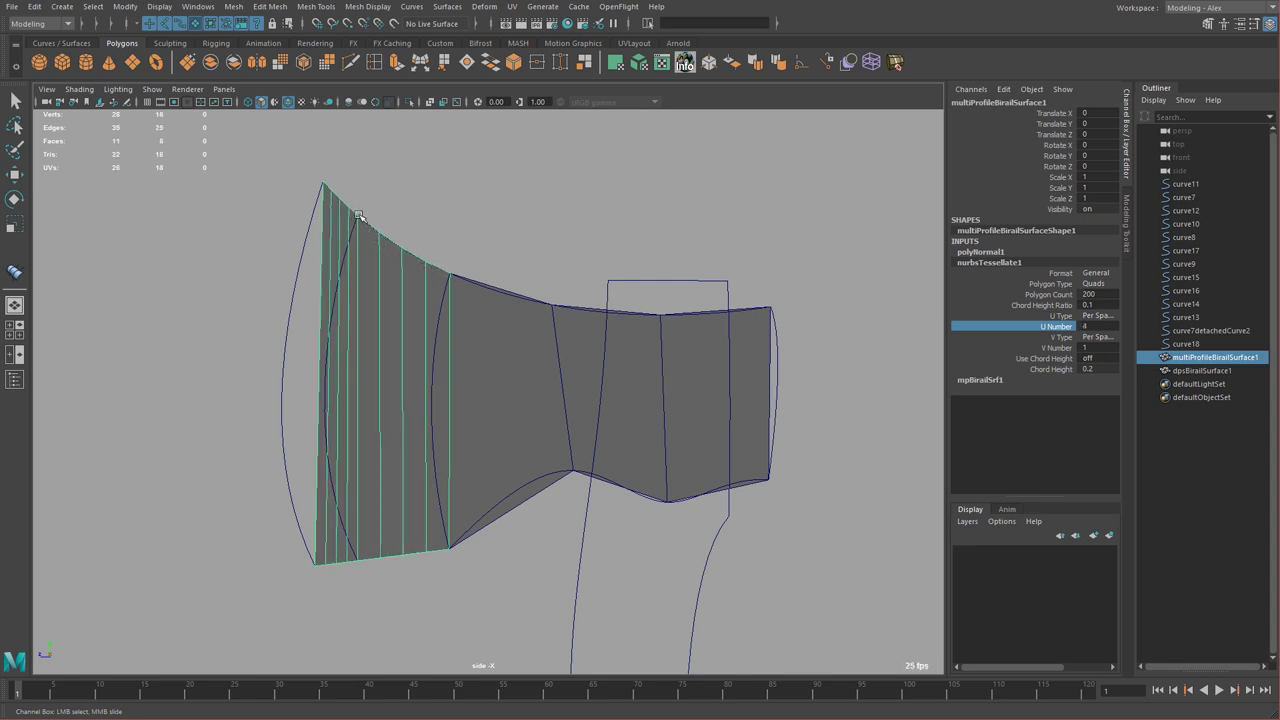
pyautogui.click(1058, 348)
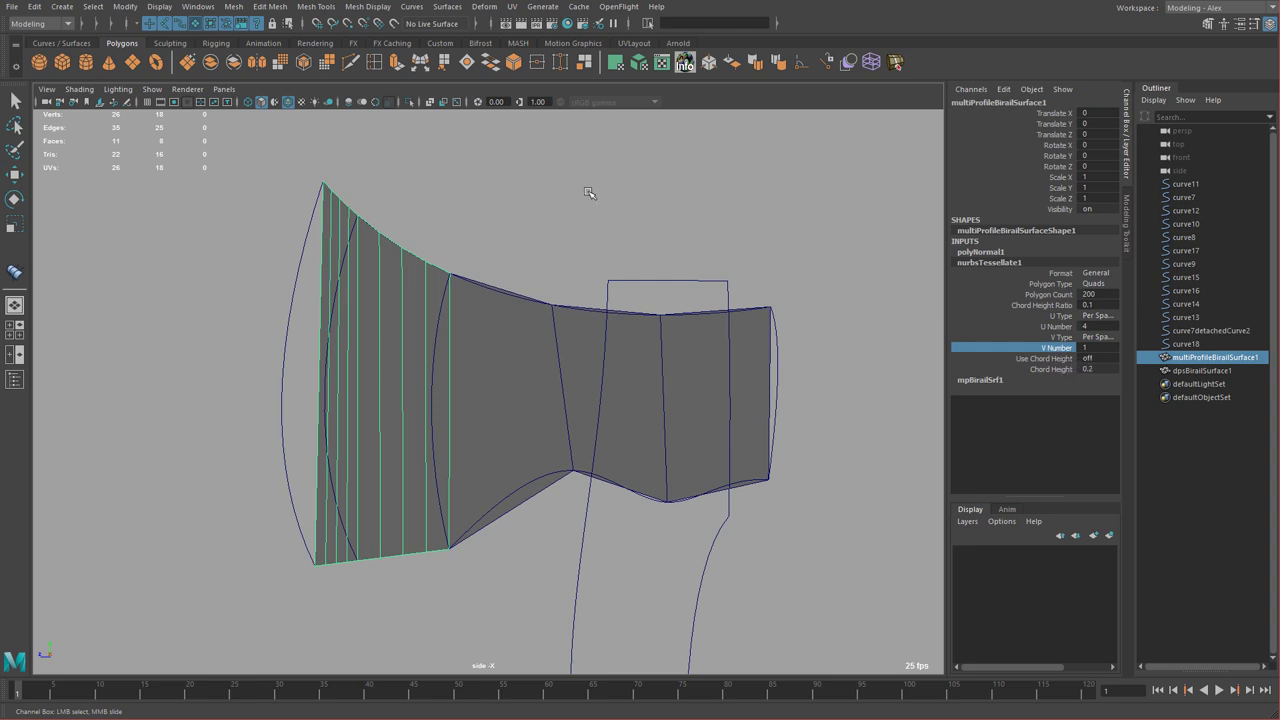
pyautogui.moveTo(593, 206); pyautogui.dragTo(637, 208, button='middle')
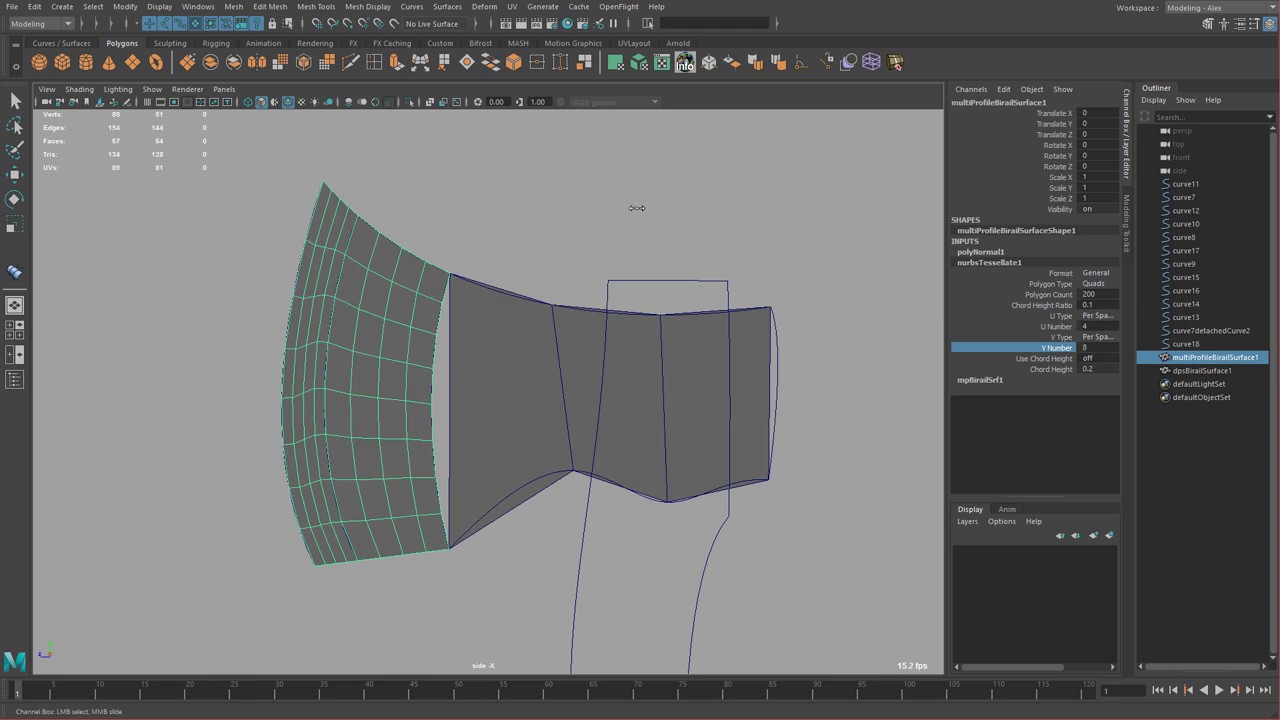
# - Delete the three curved edge loops between the blade's cutting edge and its bevel line, including their vertices
pyautogui.moveTo(343, 271); pyautogui.dragTo(338, 240, button='right')
pyautogui.doubleClick(337, 236)
pyautogui.keyDown('shift'); pyautogui.doubleClick(323, 229); pyautogui.keyUp('shift')
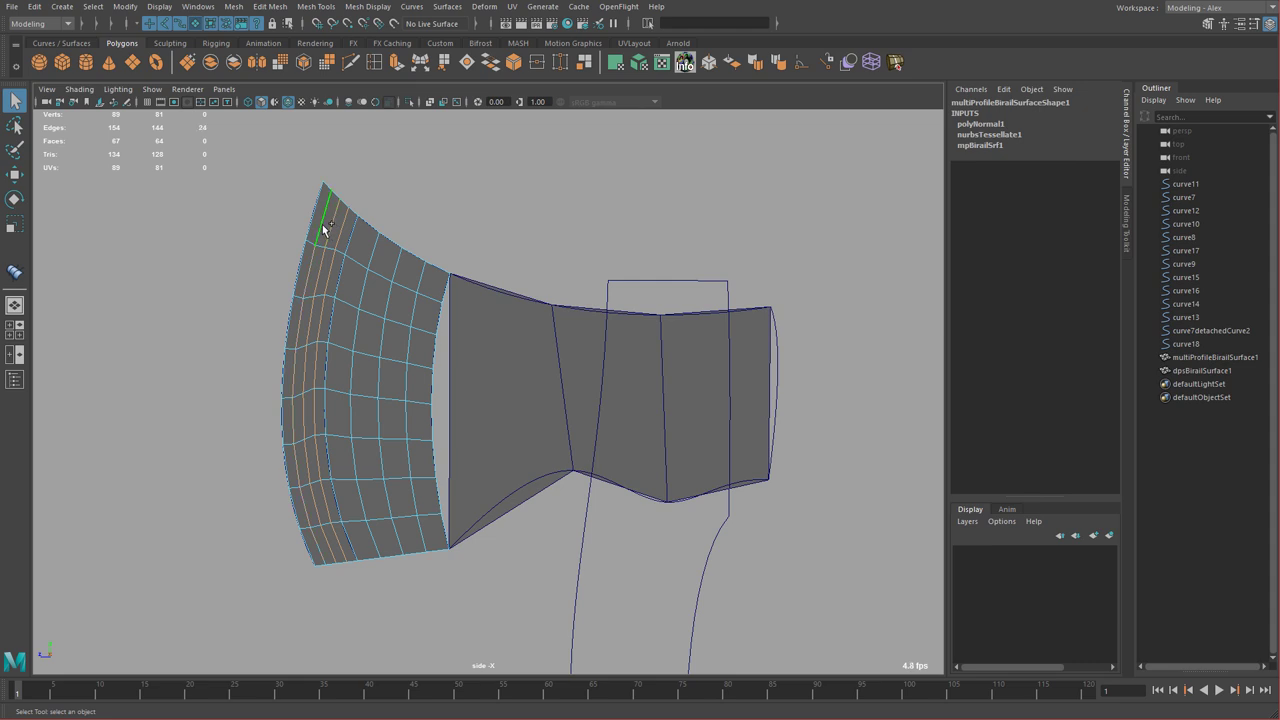
pyautogui.press('Delete')
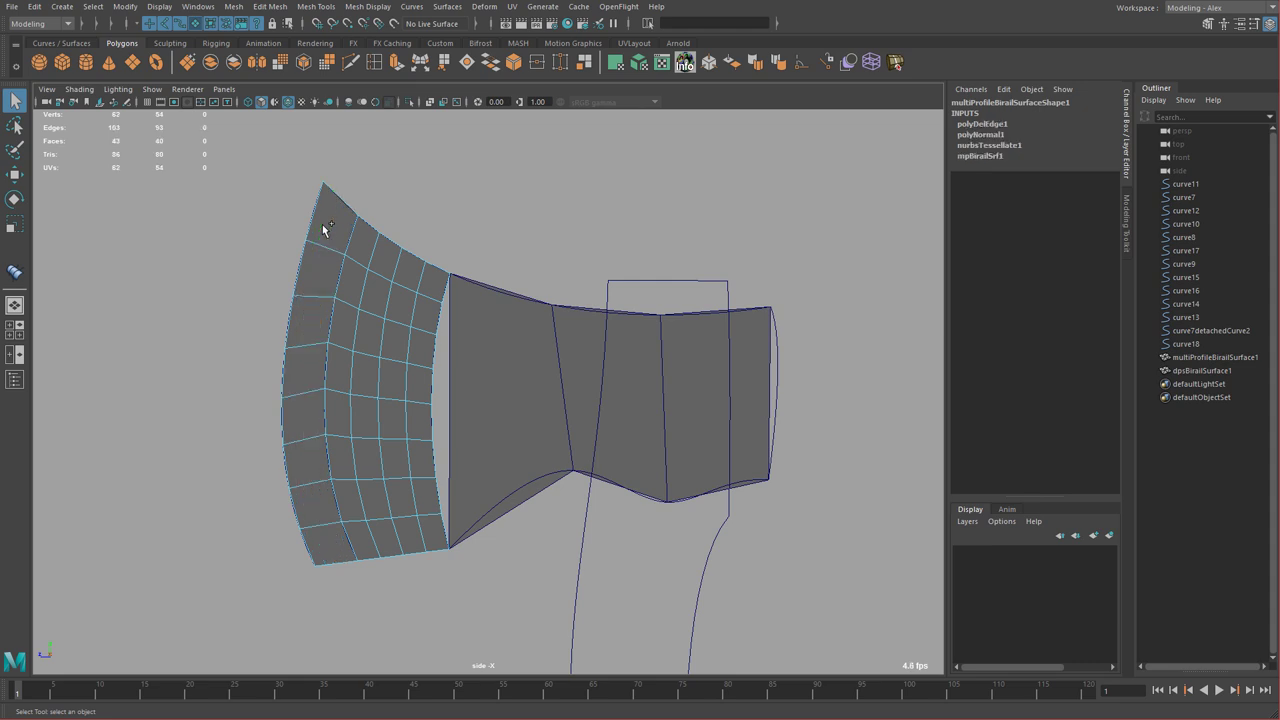
pyautogui.hotkey('ctrl', 'z')
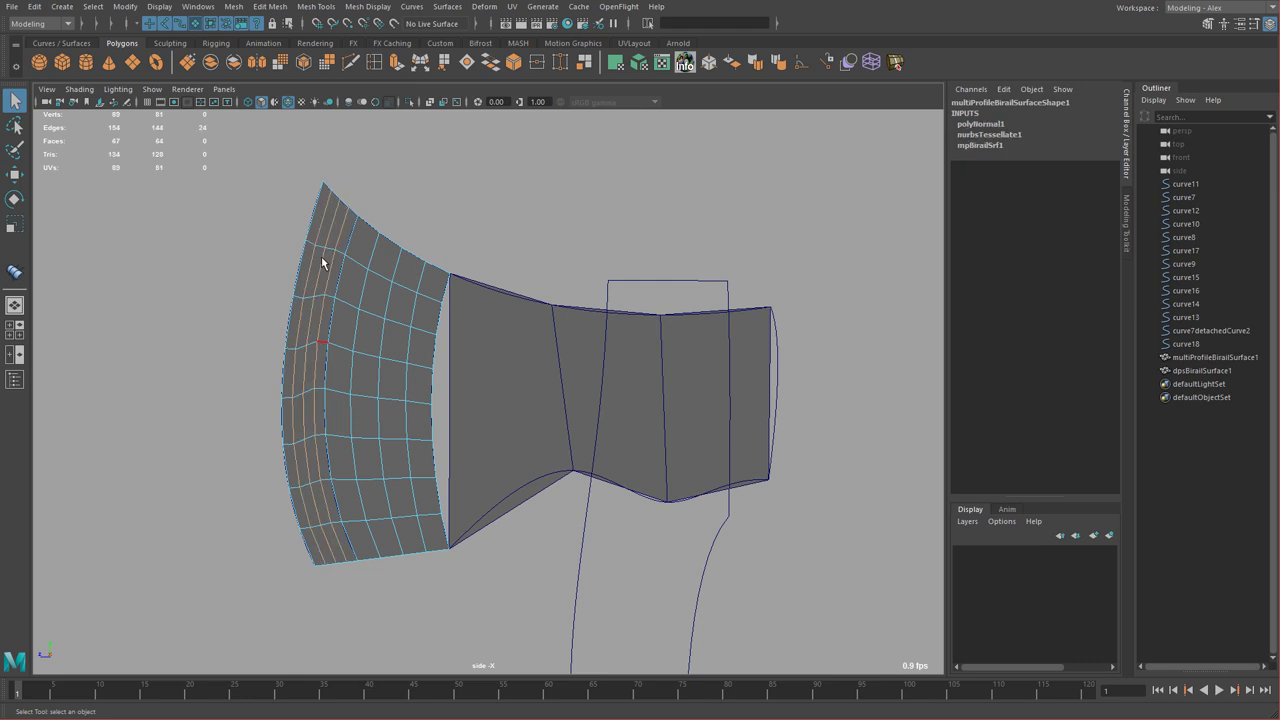
pyautogui.press('Delete')
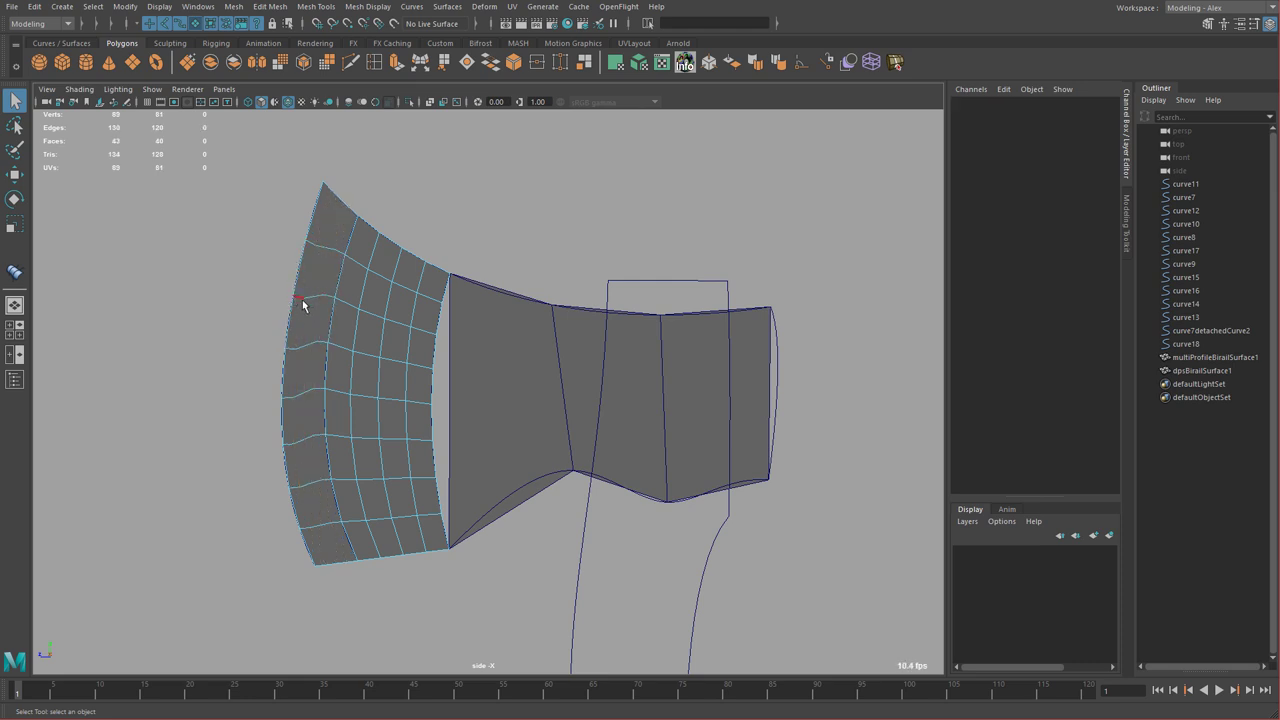
pyautogui.doubleClick(333, 298)
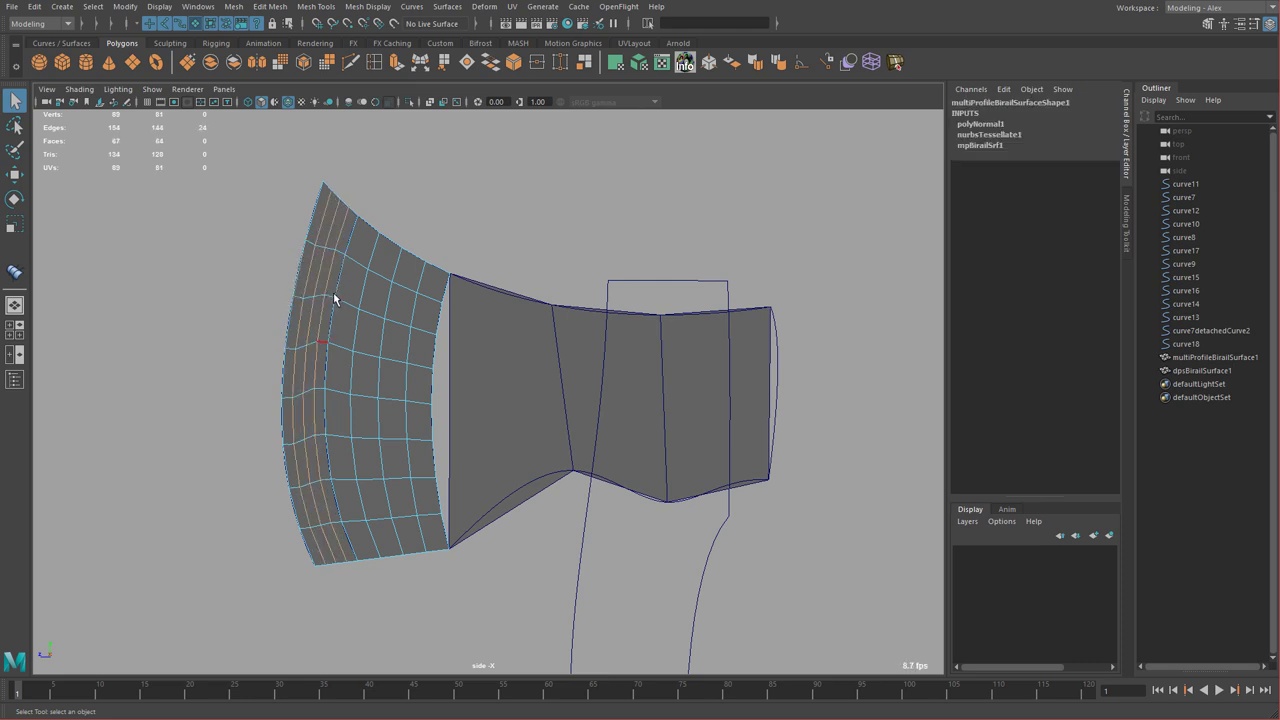
pyautogui.press('Delete')
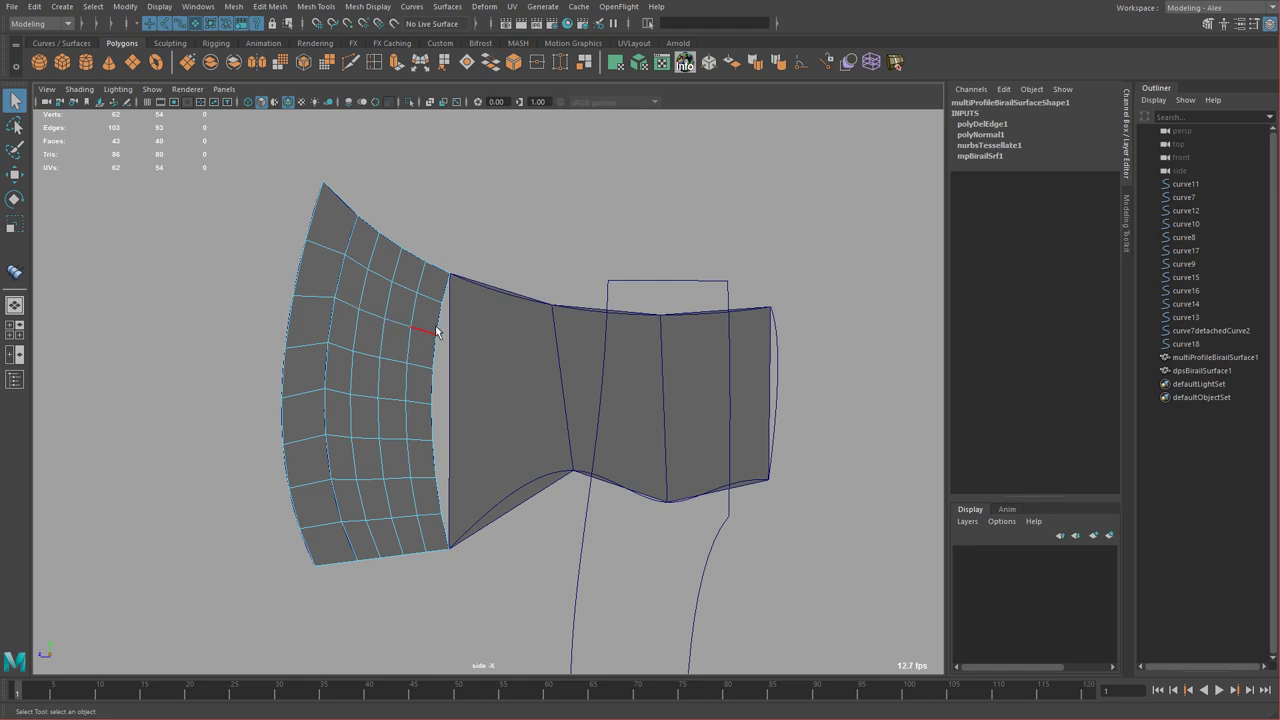
# - Set the rear head surface's tessellation to V Number 8 and U Number 5
pyautogui.click(530, 359)
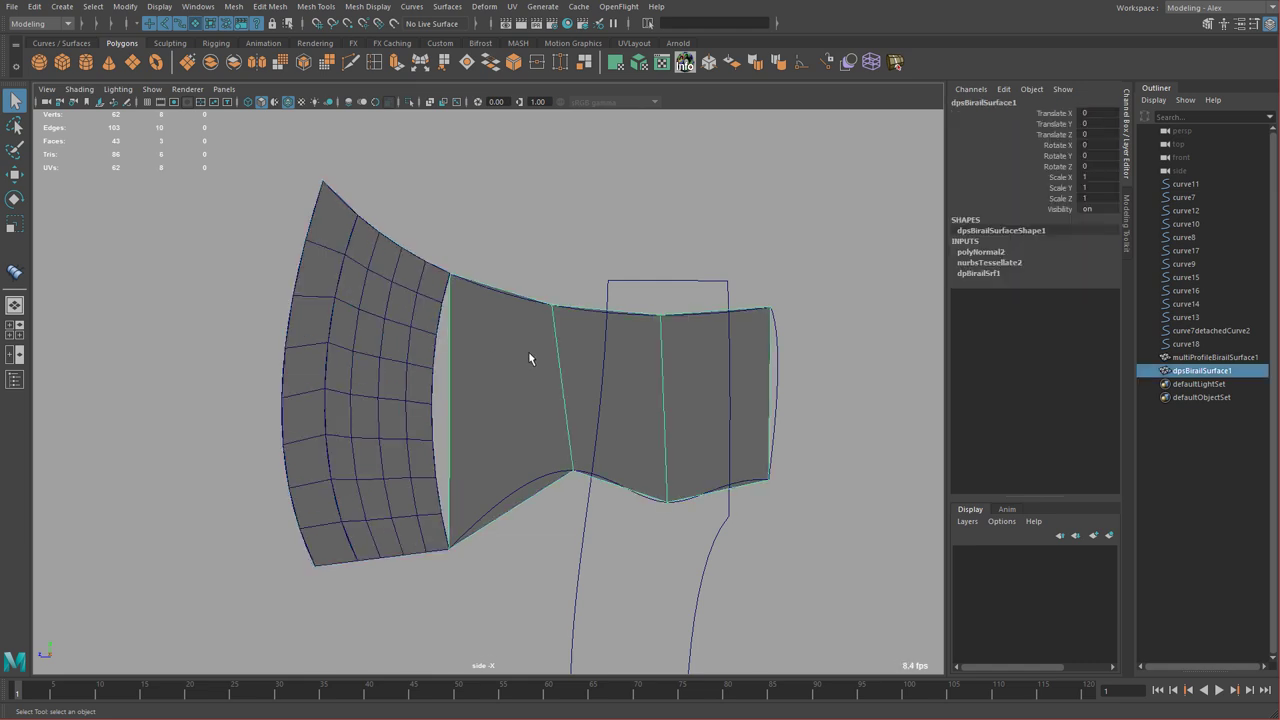
pyautogui.click(988, 263)
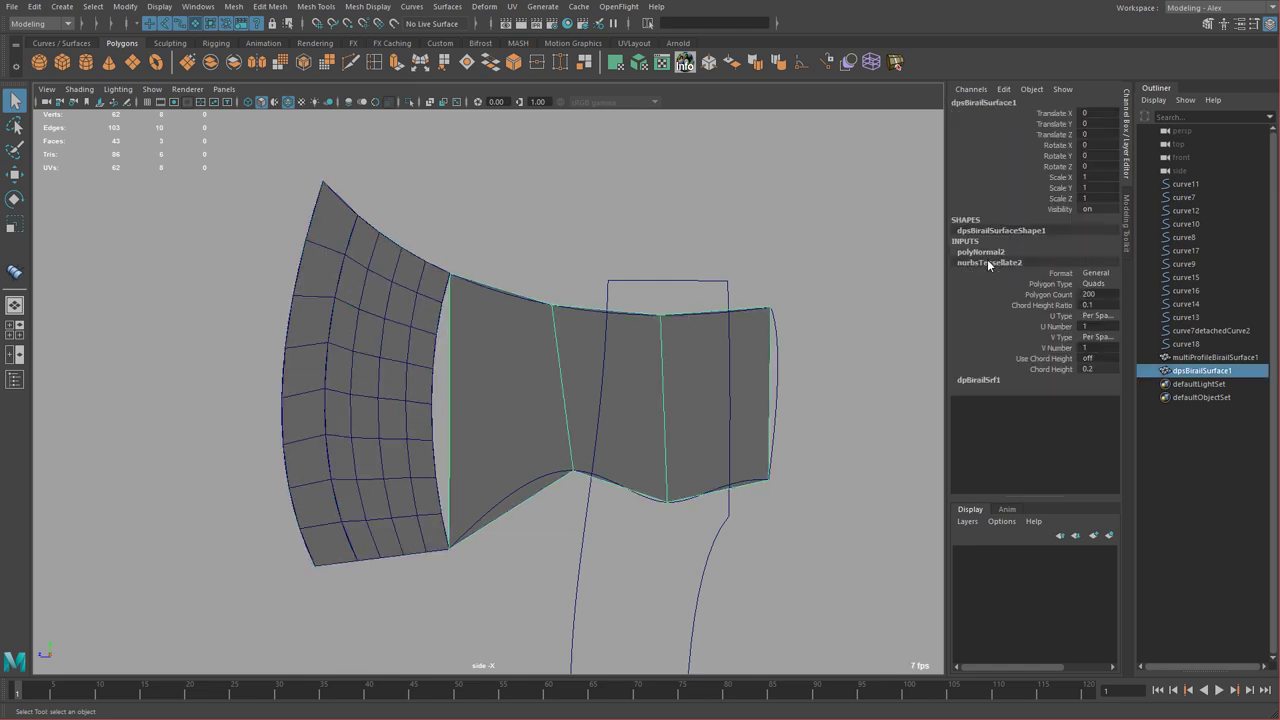
pyautogui.click(1066, 328)
pyautogui.click(1060, 348)
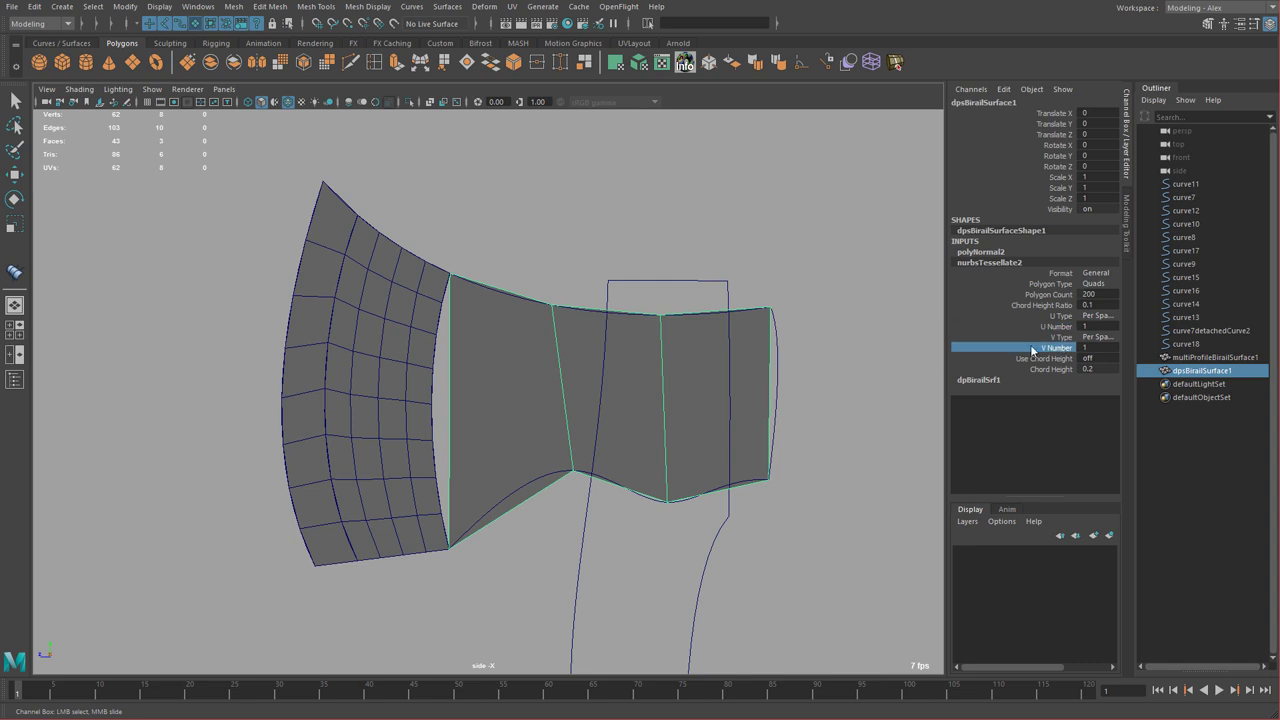
pyautogui.moveTo(728, 333); pyautogui.dragTo(675, 345, button='middle')
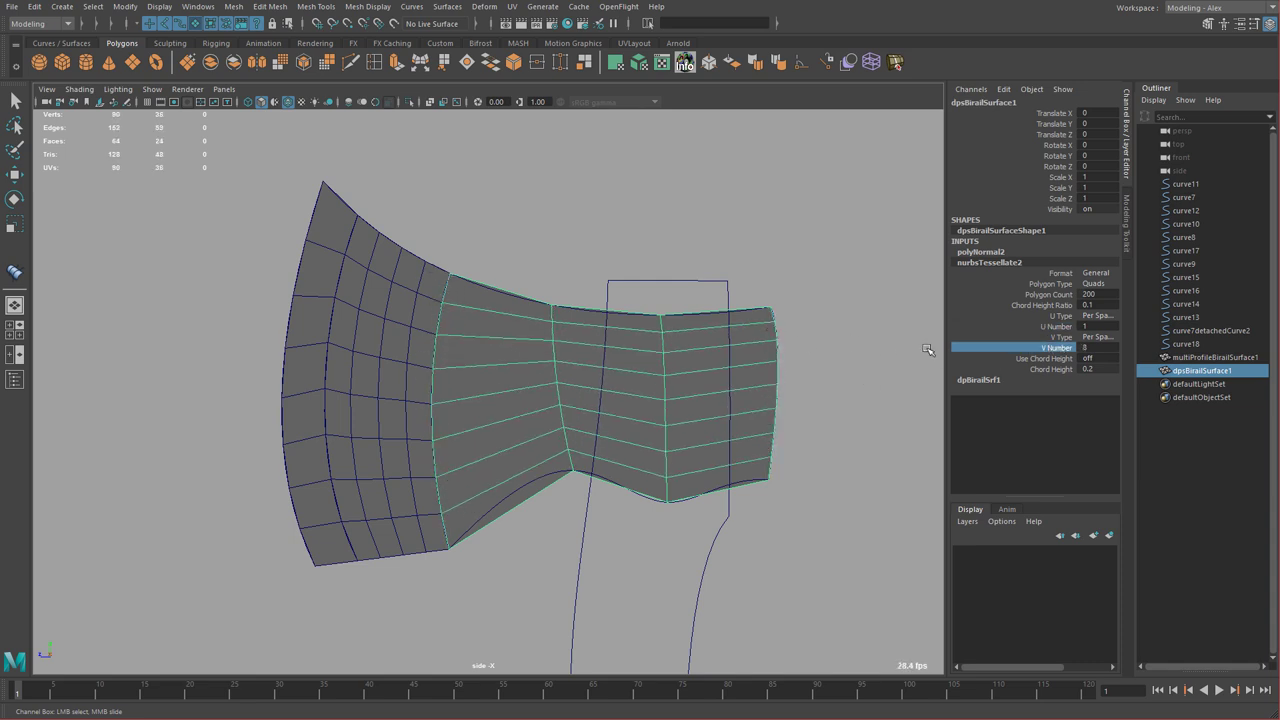
pyautogui.click(1058, 327)
pyautogui.moveTo(580, 320); pyautogui.dragTo(605, 319, button='middle')
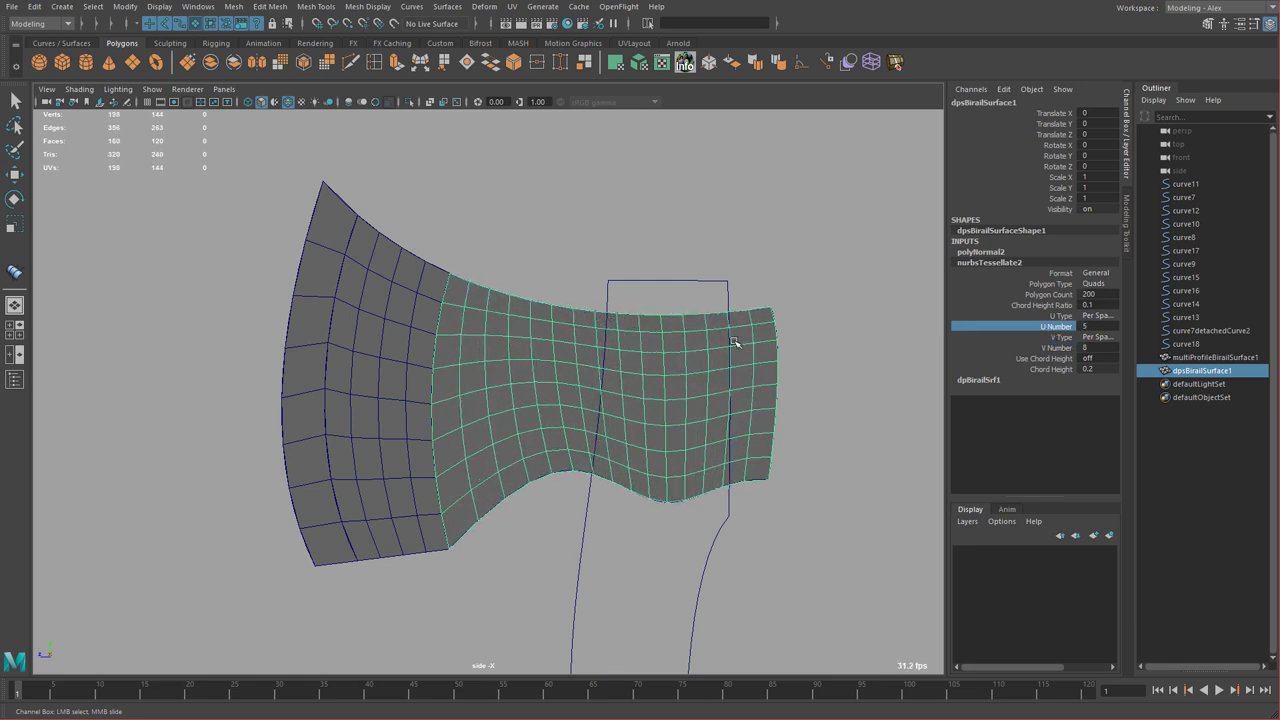
# - Change the rear head surface's U Type to Per Surf # of Isoparms in 3D and set its U Number to 9
pyautogui.click(1099, 317)
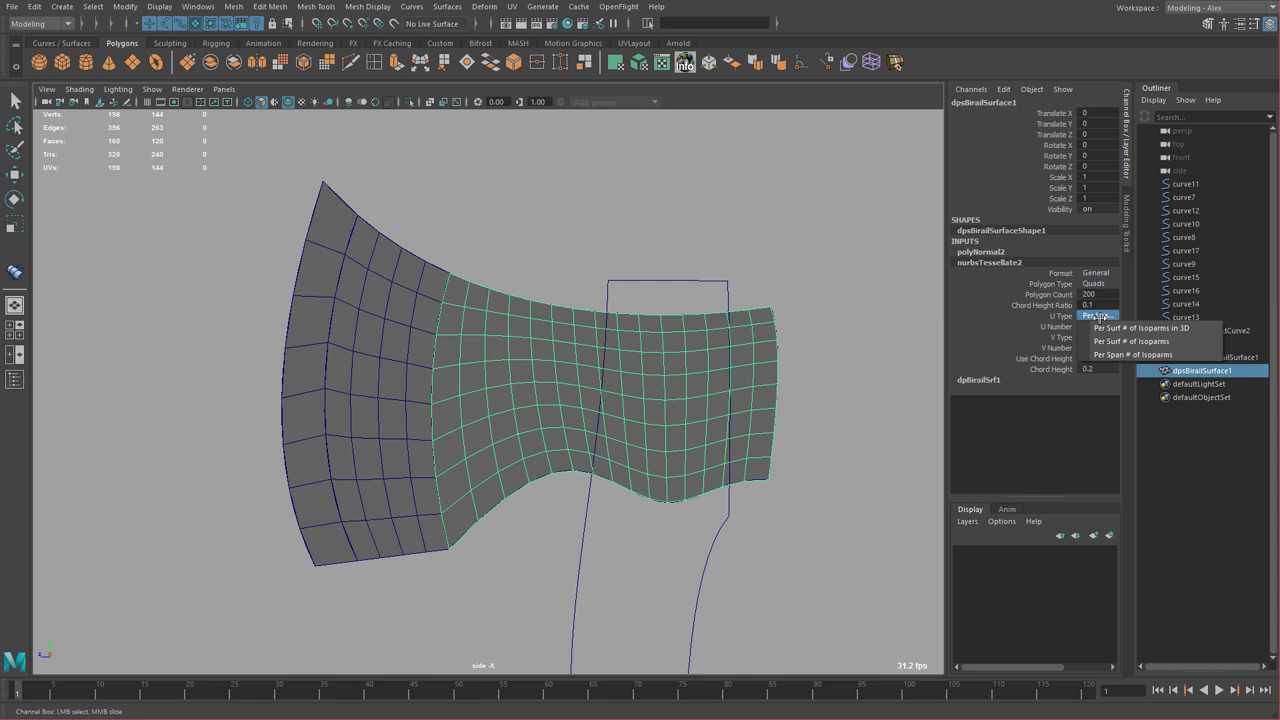
pyautogui.click(1108, 330)
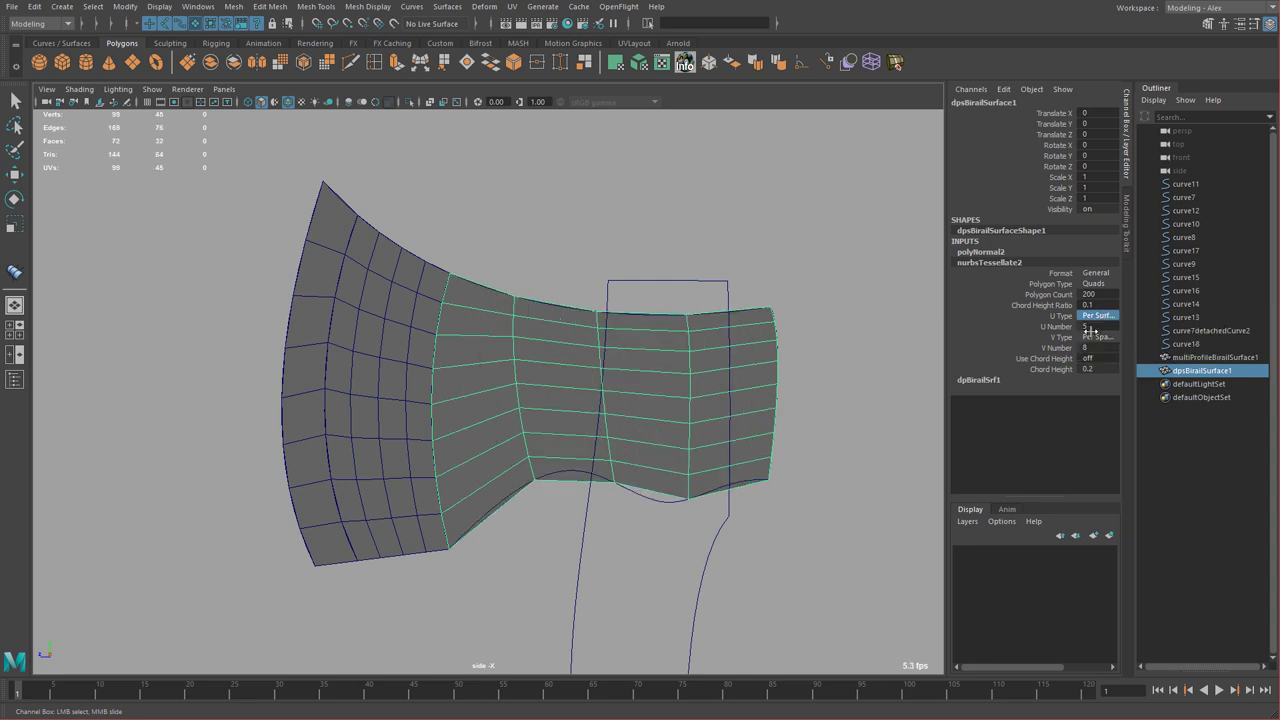
pyautogui.click(1056, 327)
pyautogui.moveTo(569, 322); pyautogui.dragTo(596, 326, button='middle')
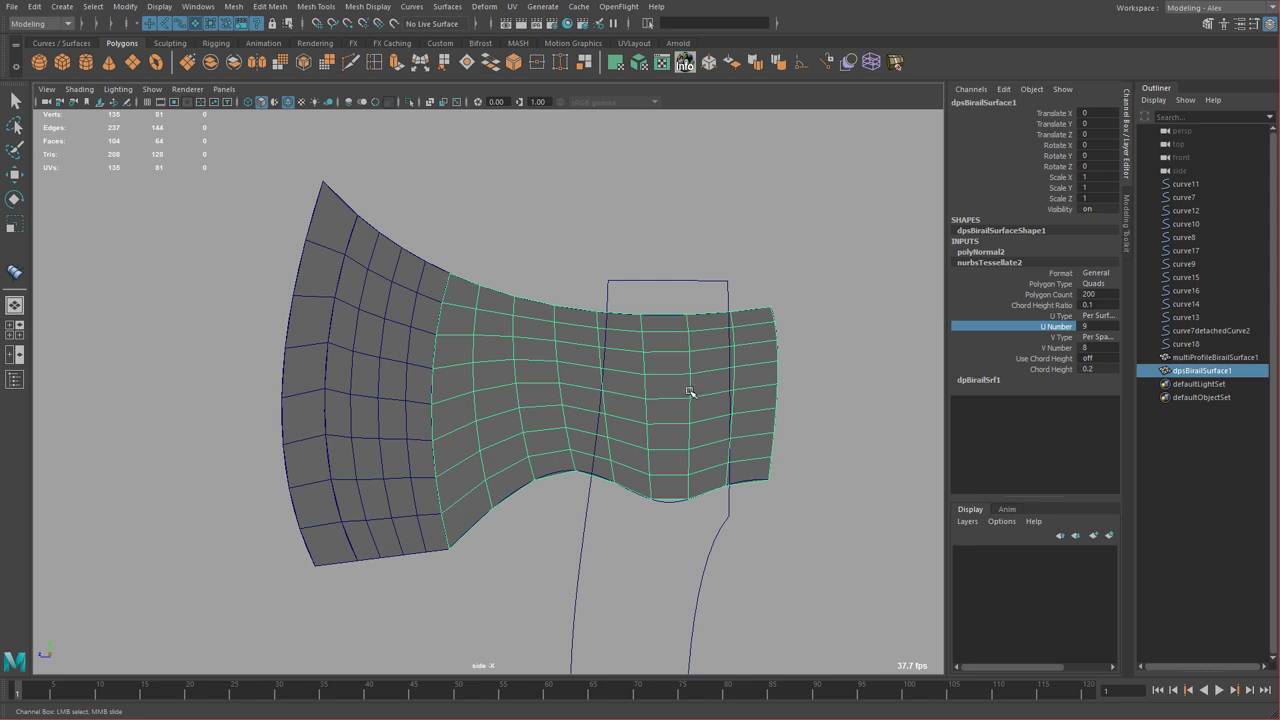
pyautogui.press('q')
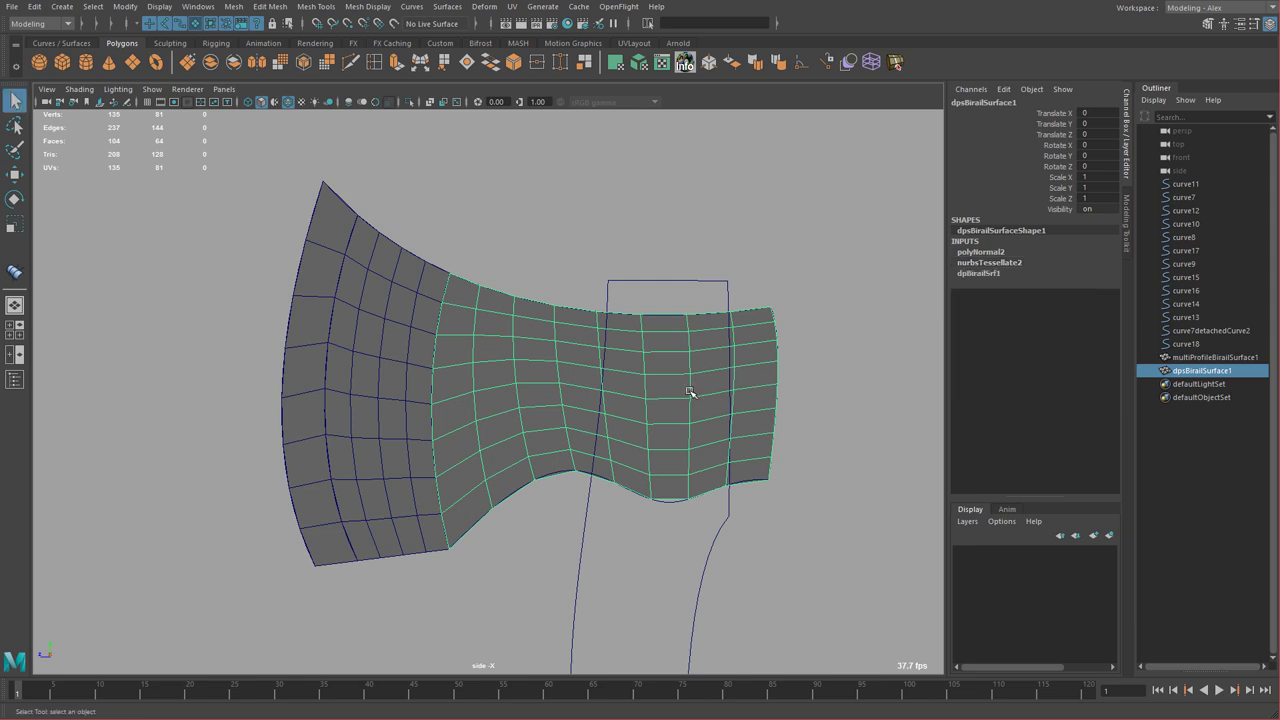
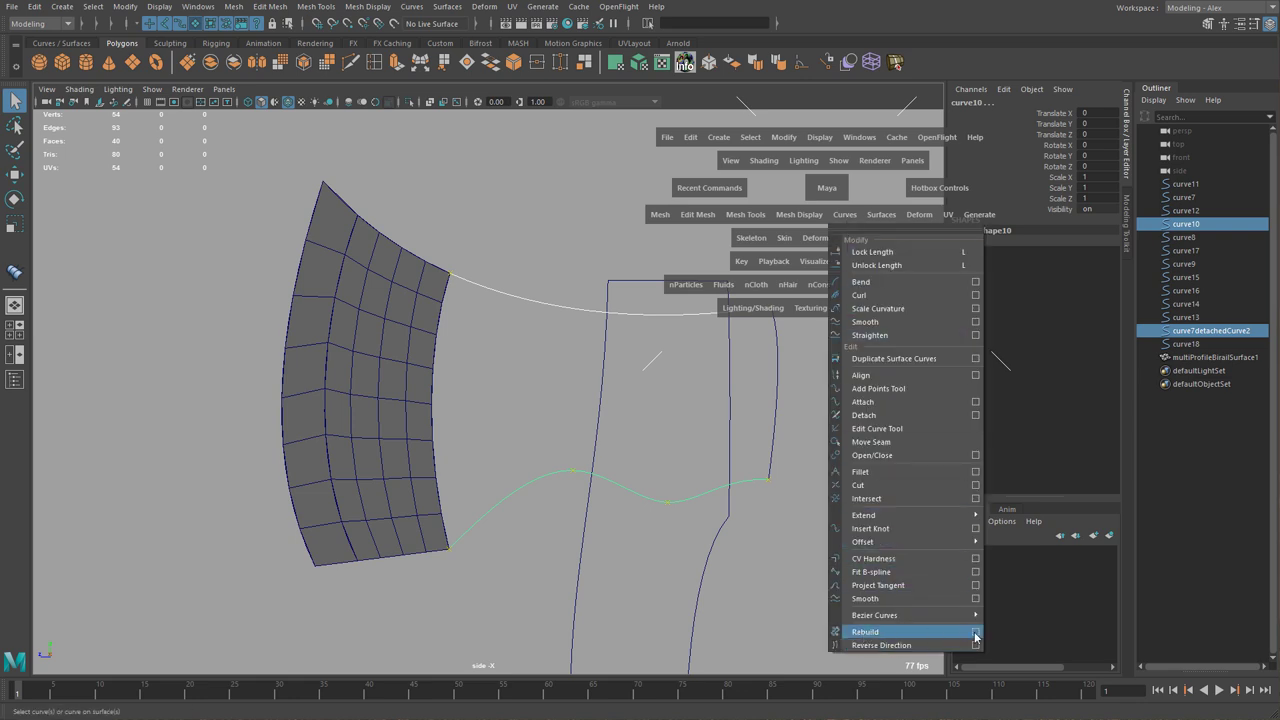
# - Try a uniform rebuild of the rear head's upper and lower rail curves with 4 spans and 3 Cubic degree, without keeping the originals
pyautogui.moveTo(780, 115); pyautogui.dragTo(909, 184)
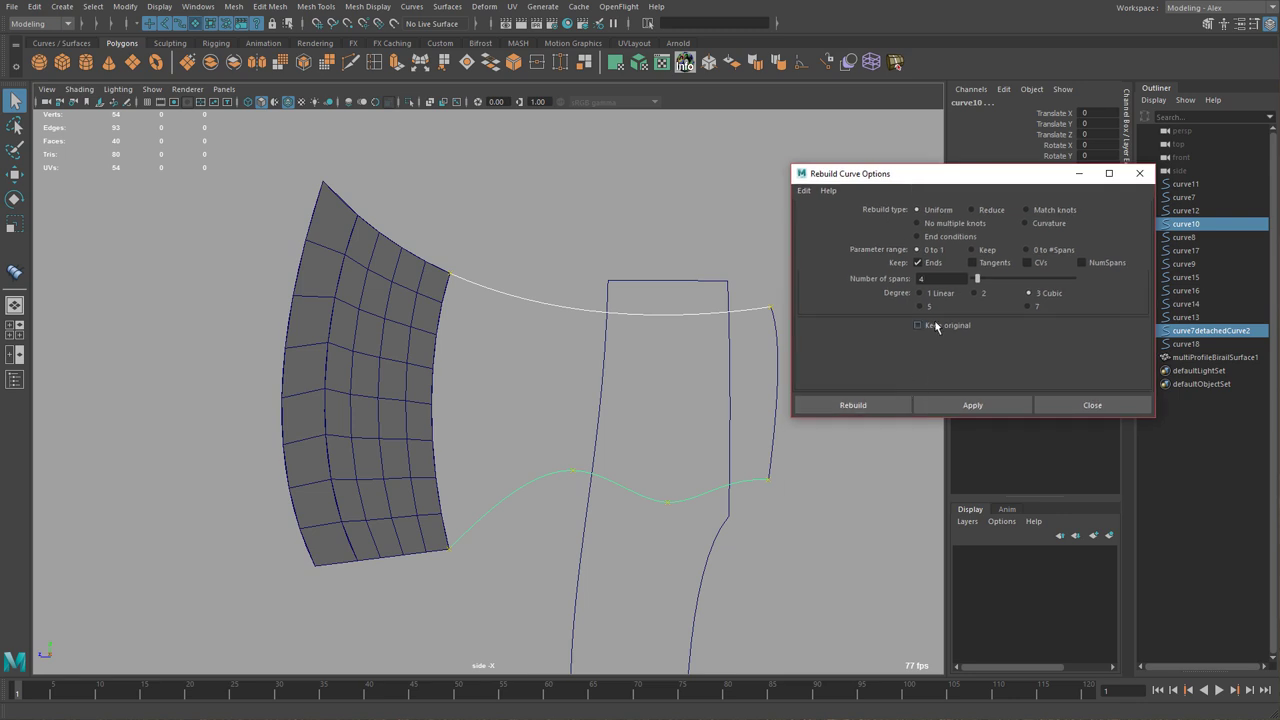
pyautogui.click(959, 404)
pyautogui.keyDown('alt'); pyautogui.moveTo(675, 434); pyautogui.dragTo(586, 409, button='middle'); pyautogui.keyUp('alt')
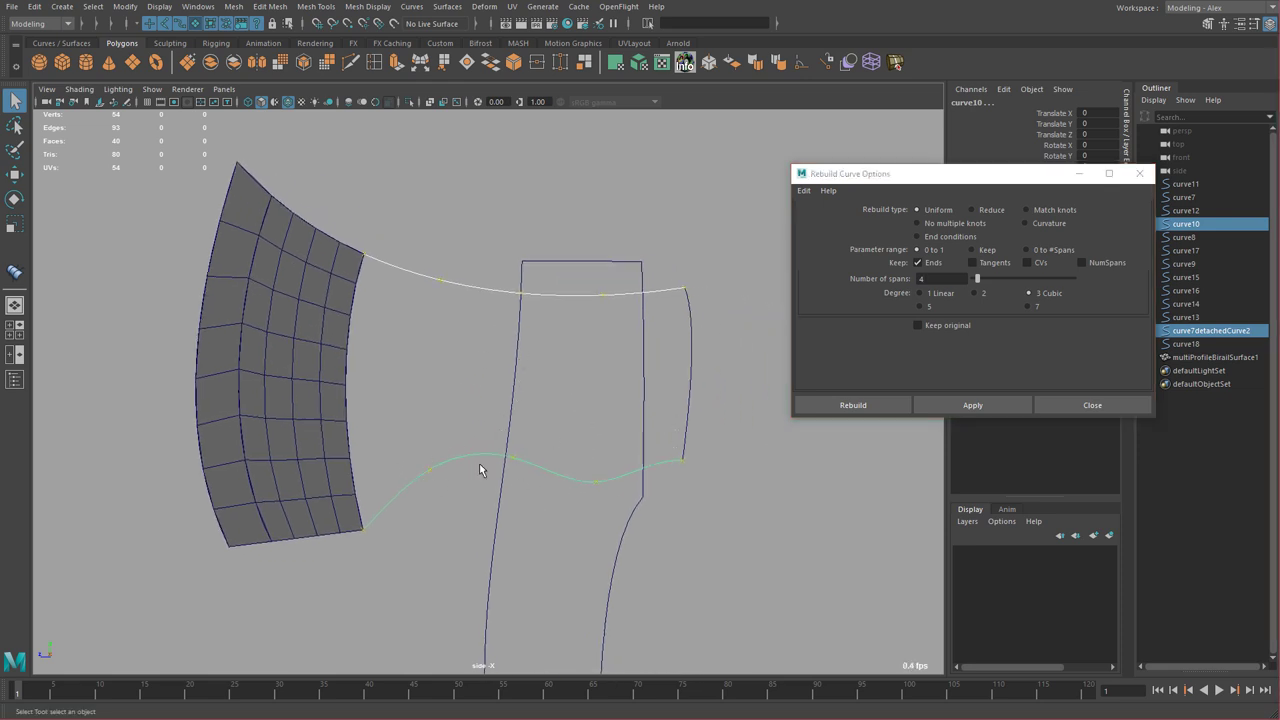
pyautogui.keyDown('alt'); pyautogui.moveTo(488, 402); pyautogui.dragTo(478, 409, button='middle'); pyautogui.keyUp('alt')
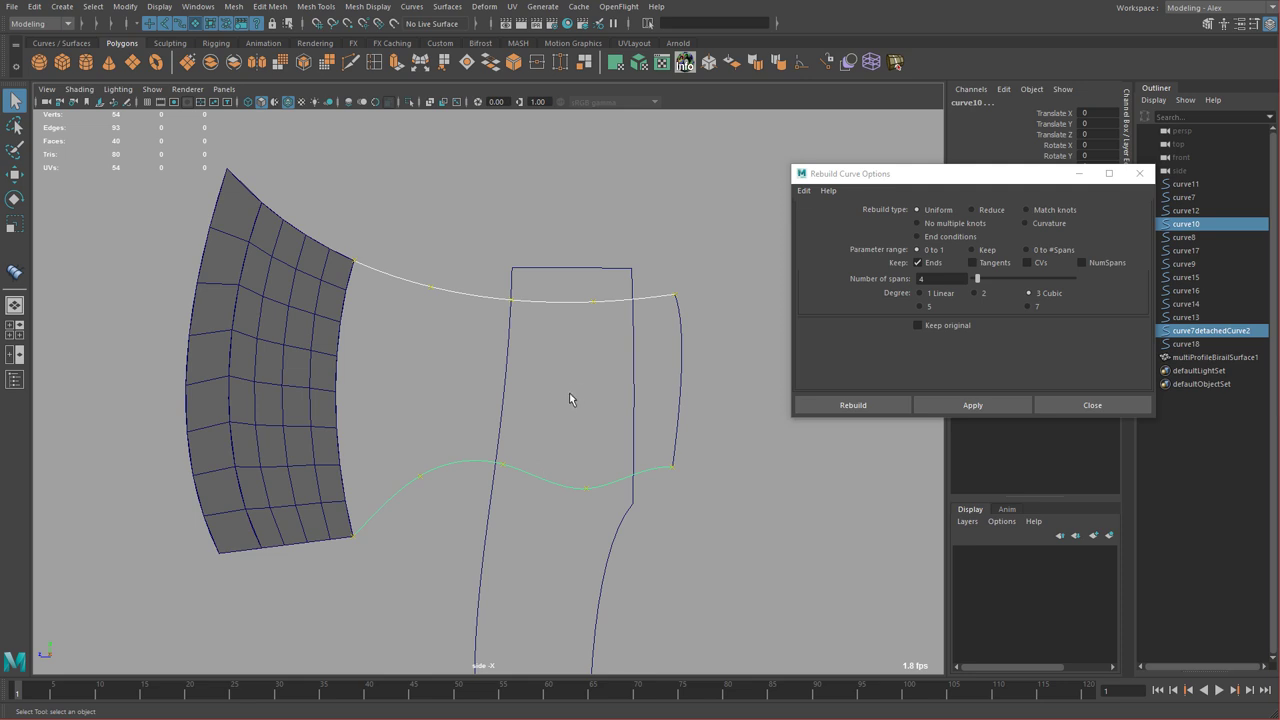
pyautogui.keyDown('alt'); pyautogui.moveTo(569, 393); pyautogui.dragTo(560, 396, button='middle'); pyautogui.keyUp('alt')
# - Try rebuilding both rail curves with the originals kept, once at 3 Cubic and once at degree 5, undoing each attempt
pyautogui.click(941, 327)
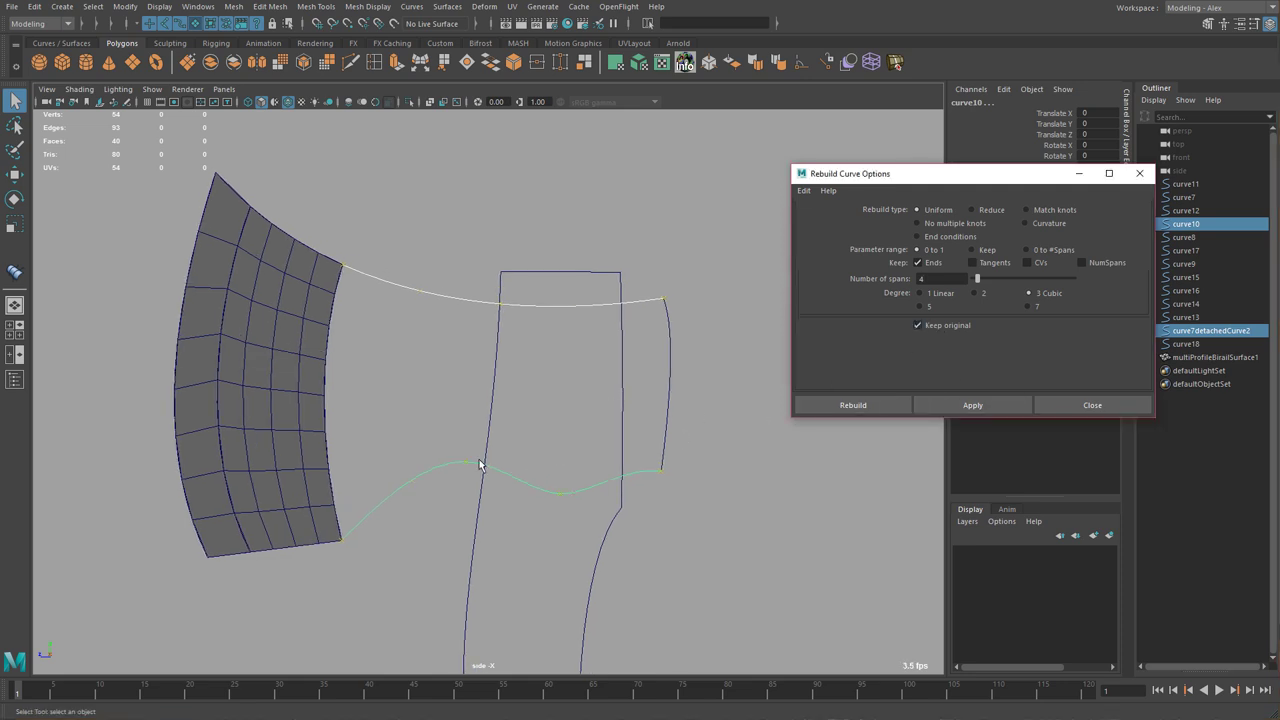
pyautogui.click(950, 407)
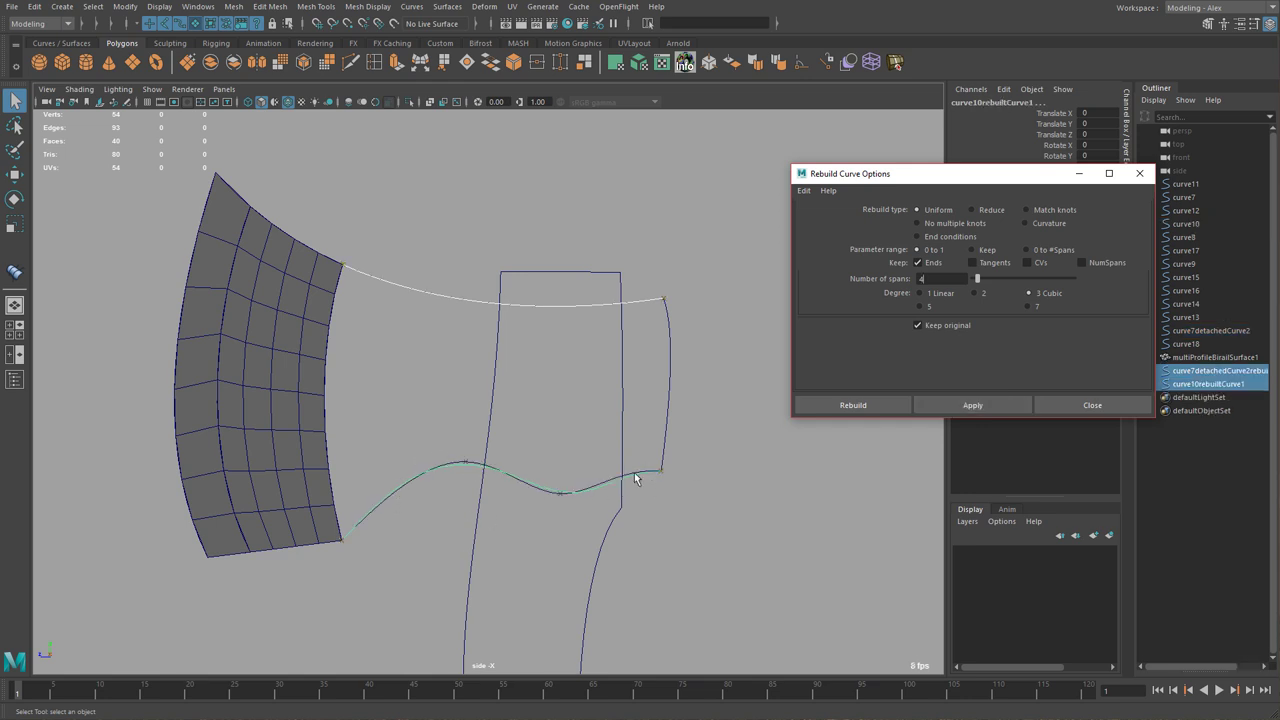
pyautogui.hotkey('ctrl', 'z')
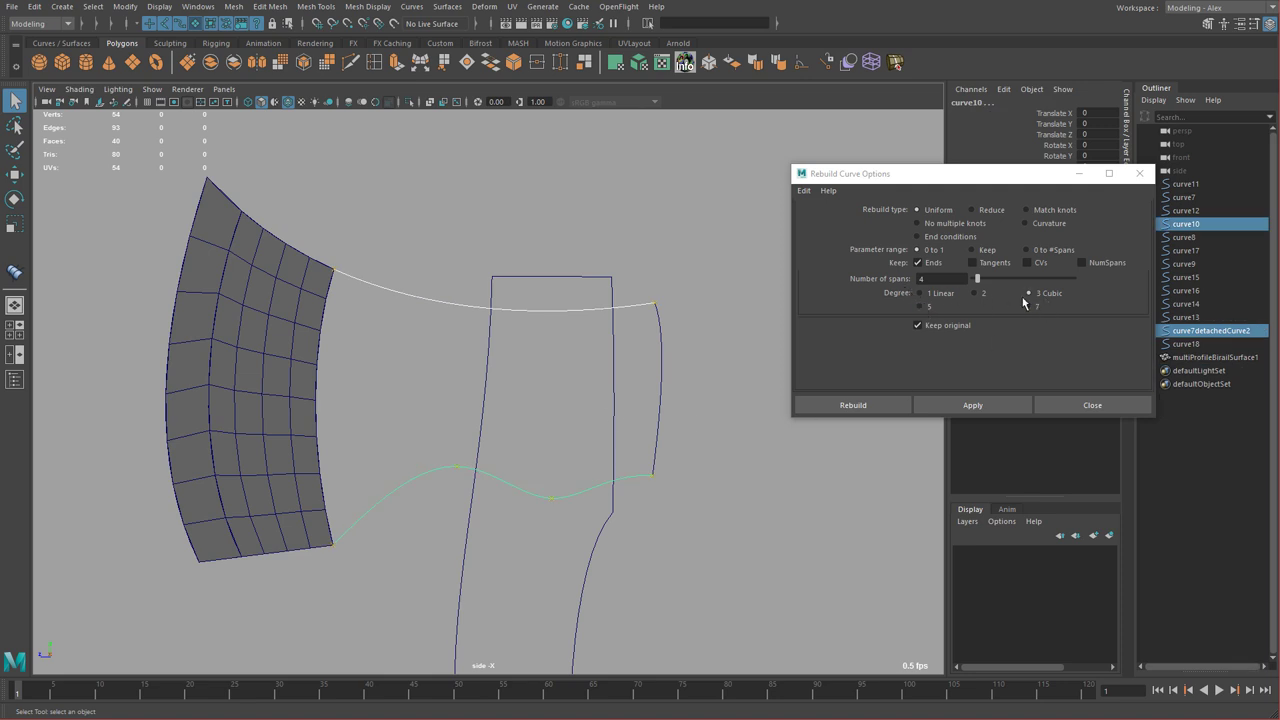
pyautogui.click(918, 307)
pyautogui.click(946, 405)
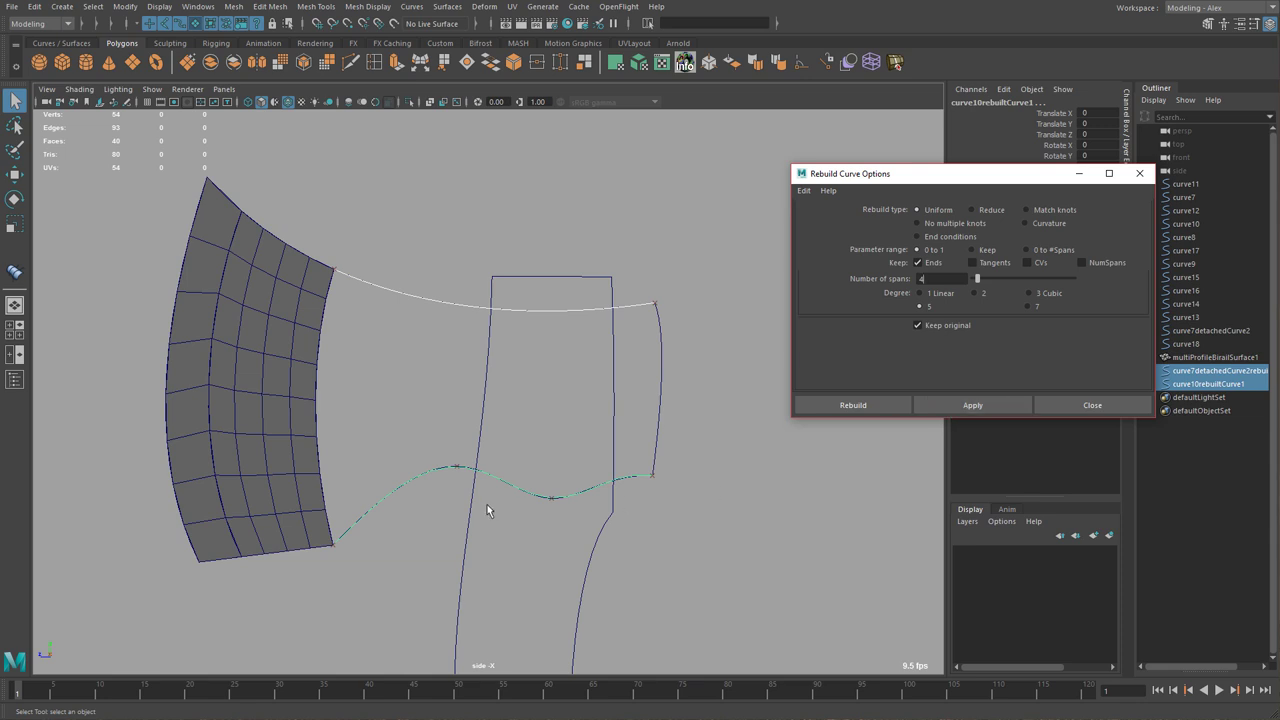
pyautogui.hotkey('ctrl', 'z')
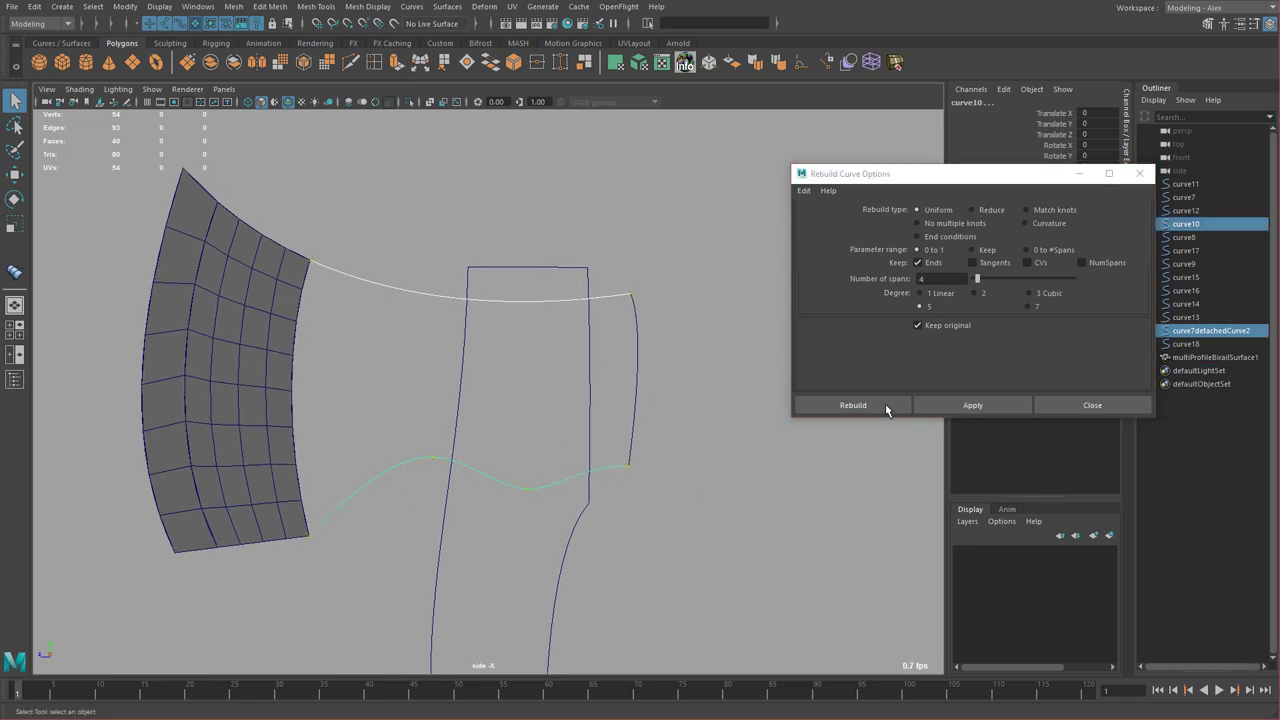
# - Rebuild both rail curves at degree 7 with 4 spans, comparing against the kept originals before redoing it without keeping them
pyautogui.click(1033, 307)
pyautogui.click(956, 404)
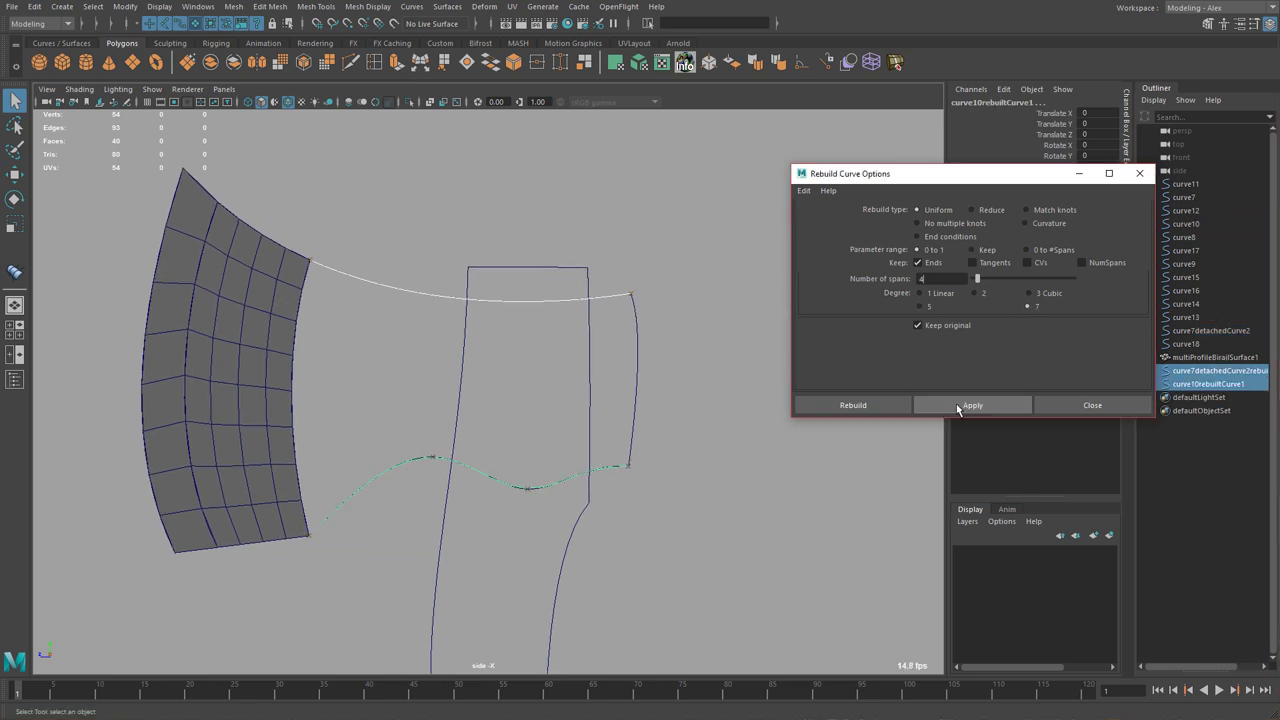
pyautogui.scroll(3, 843, 543)
pyautogui.scroll(-5, 746, 531)
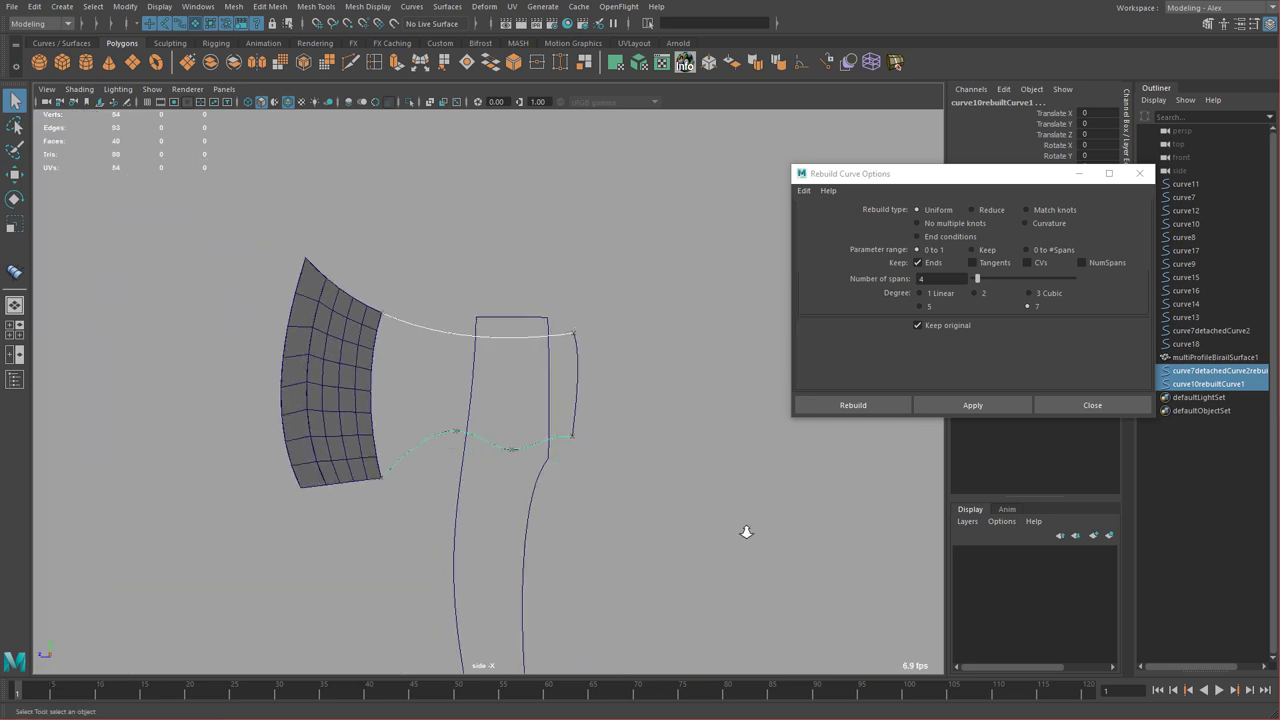
pyautogui.scroll(2, 446, 476)
pyautogui.keyDown('alt'); pyautogui.moveTo(696, 488); pyautogui.dragTo(733, 496, button='middle'); pyautogui.keyUp('alt')
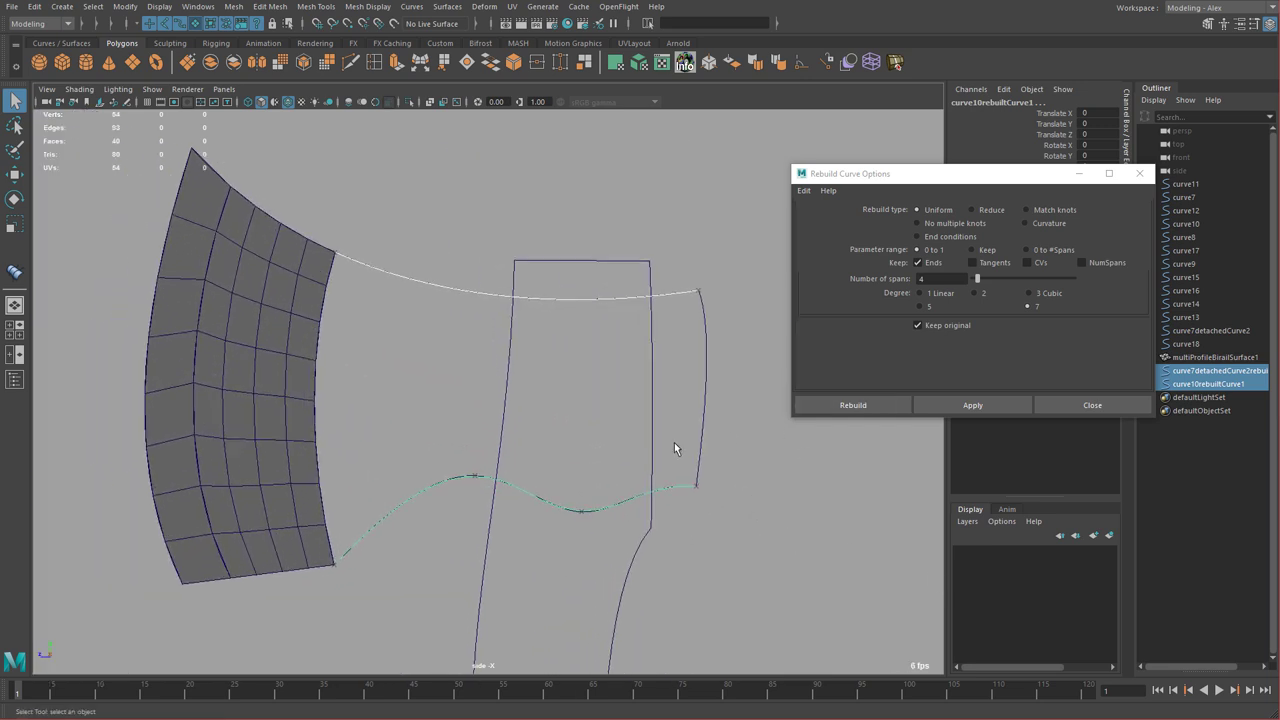
pyautogui.hotkey('ctrl', 'z')
pyautogui.click(946, 325)
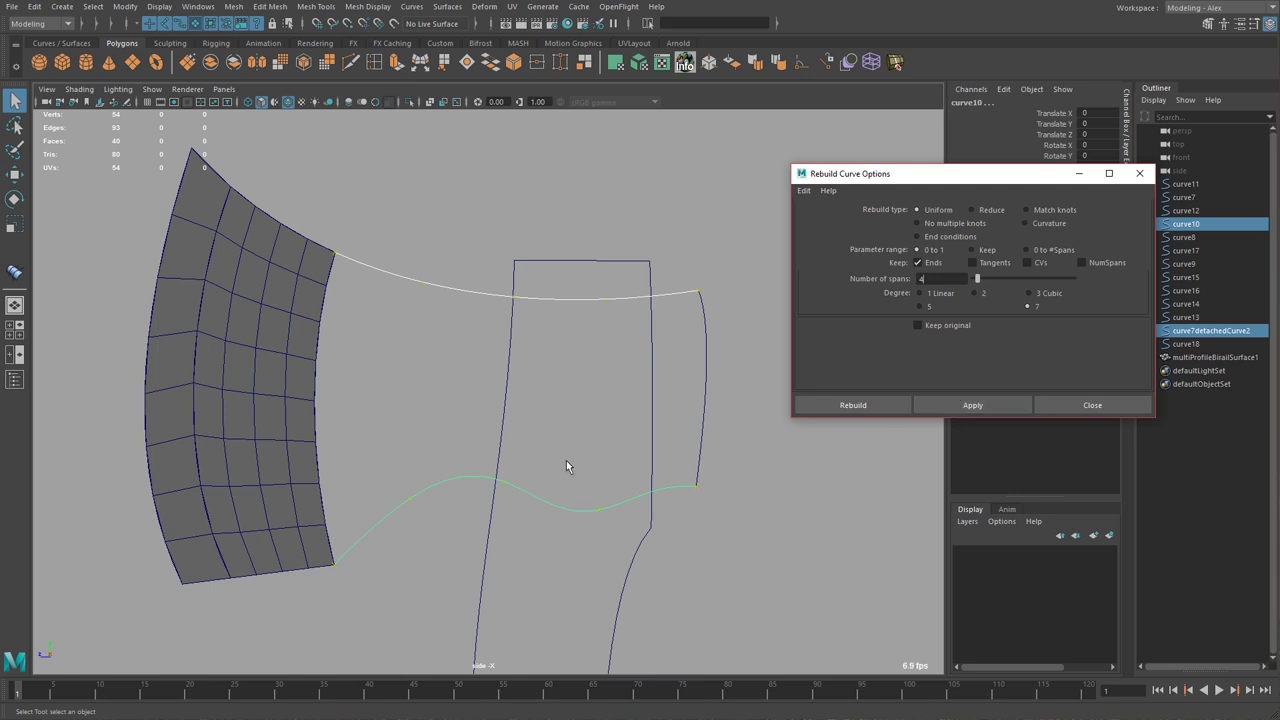
pyautogui.keyDown('alt'); pyautogui.moveTo(526, 398); pyautogui.dragTo(539, 392, button='middle'); pyautogui.keyUp('alt')
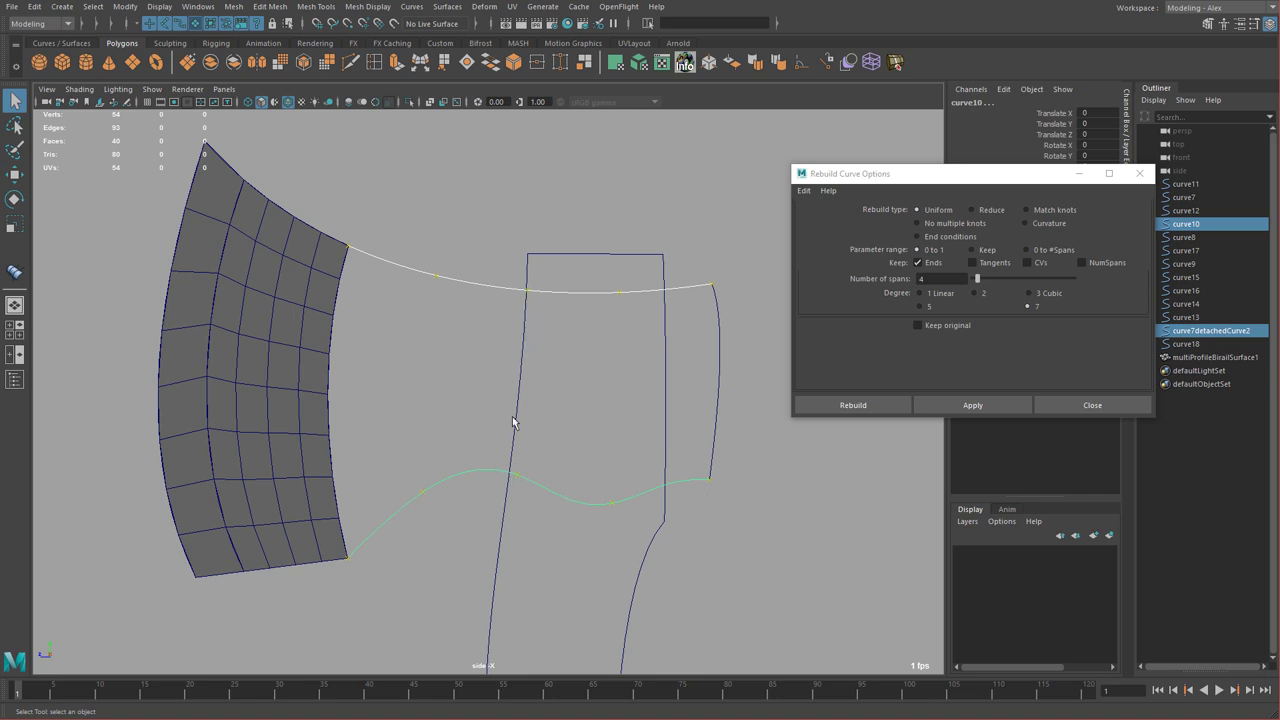
# - Close the curve rebuild options and hide the blade surface
pyautogui.click(1080, 402)
pyautogui.keyDown('alt'); pyautogui.moveTo(795, 398); pyautogui.dragTo(782, 412, button='middle'); pyautogui.keyUp('alt')
pyautogui.click(410, 258)
pyautogui.click(305, 305)
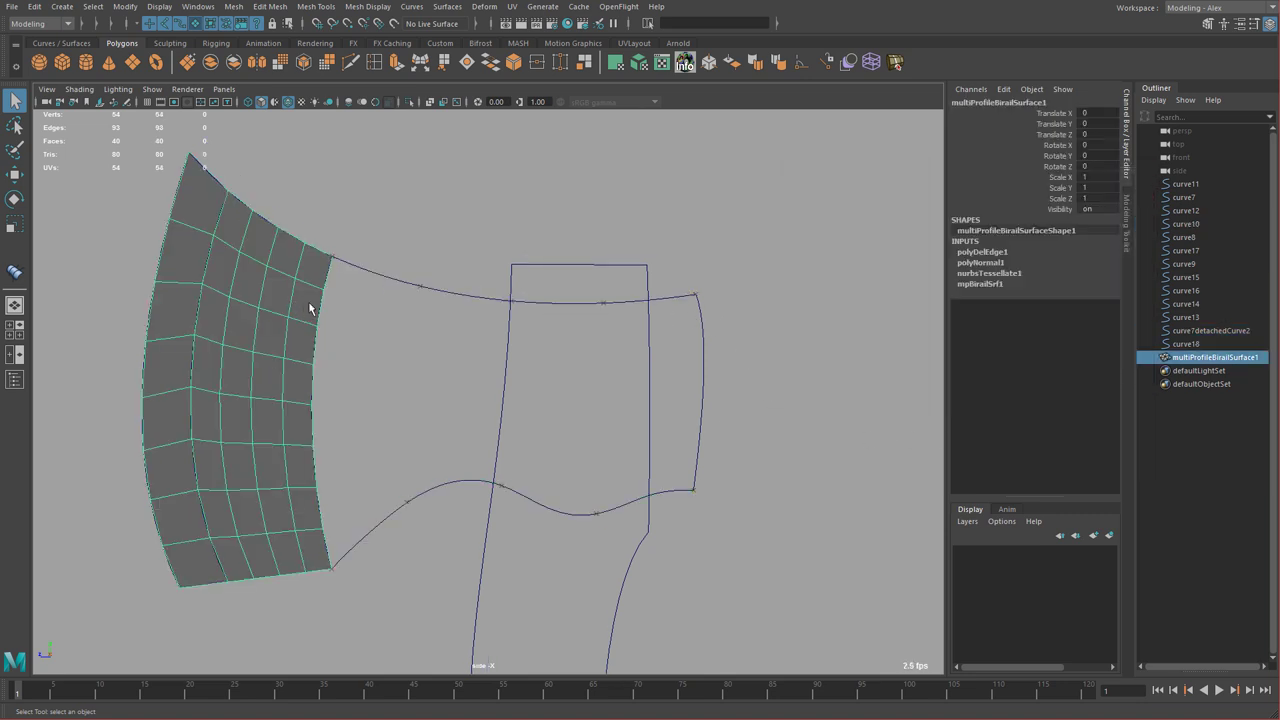
pyautogui.hotkey('ctrl', 'h')
# - Create the rear head surface with Birail 2, using the blade-side and rear-end curves as profiles and the upper and lower curves as rails
pyautogui.press('space')
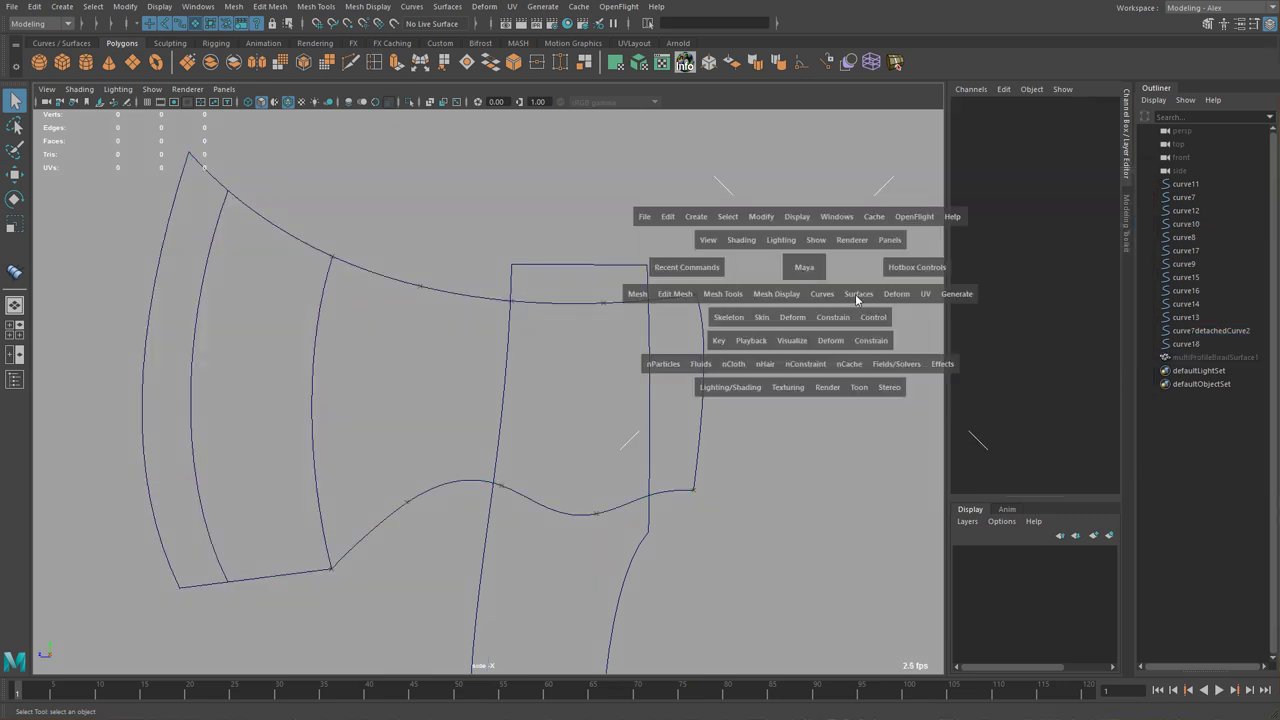
pyautogui.click(856, 294)
pyautogui.moveTo(901, 376)
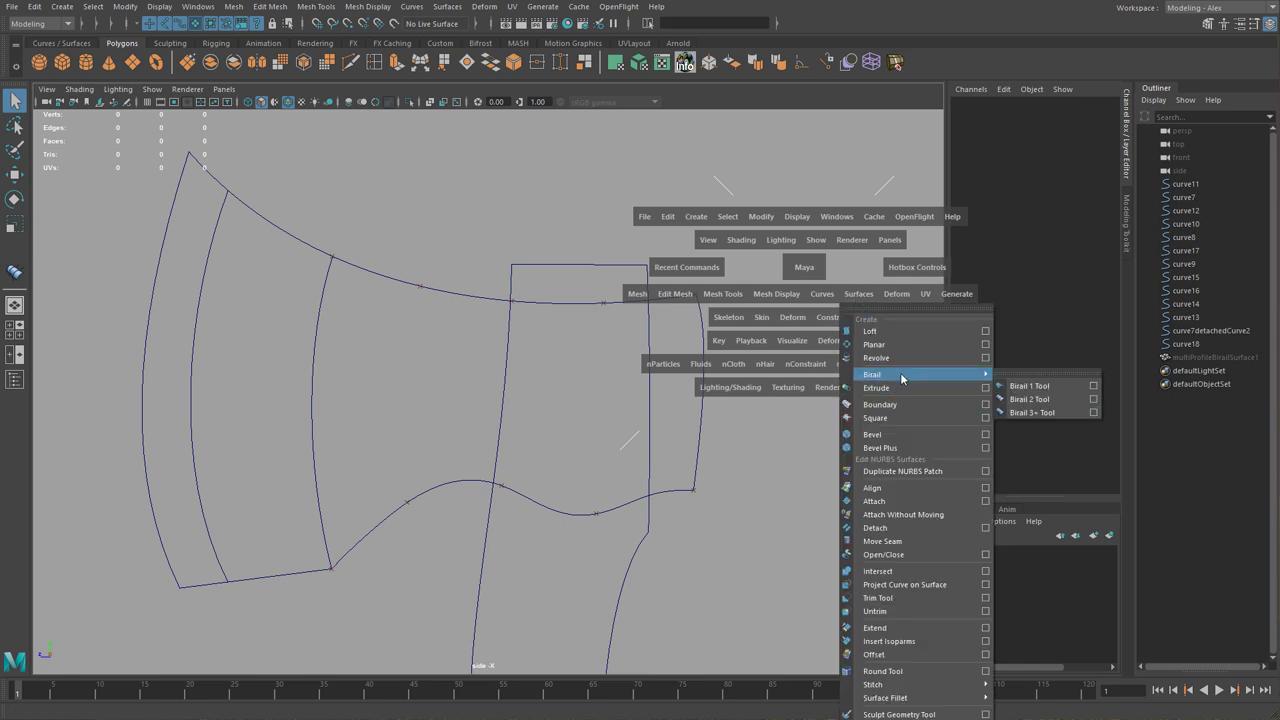
pyautogui.click(1031, 399)
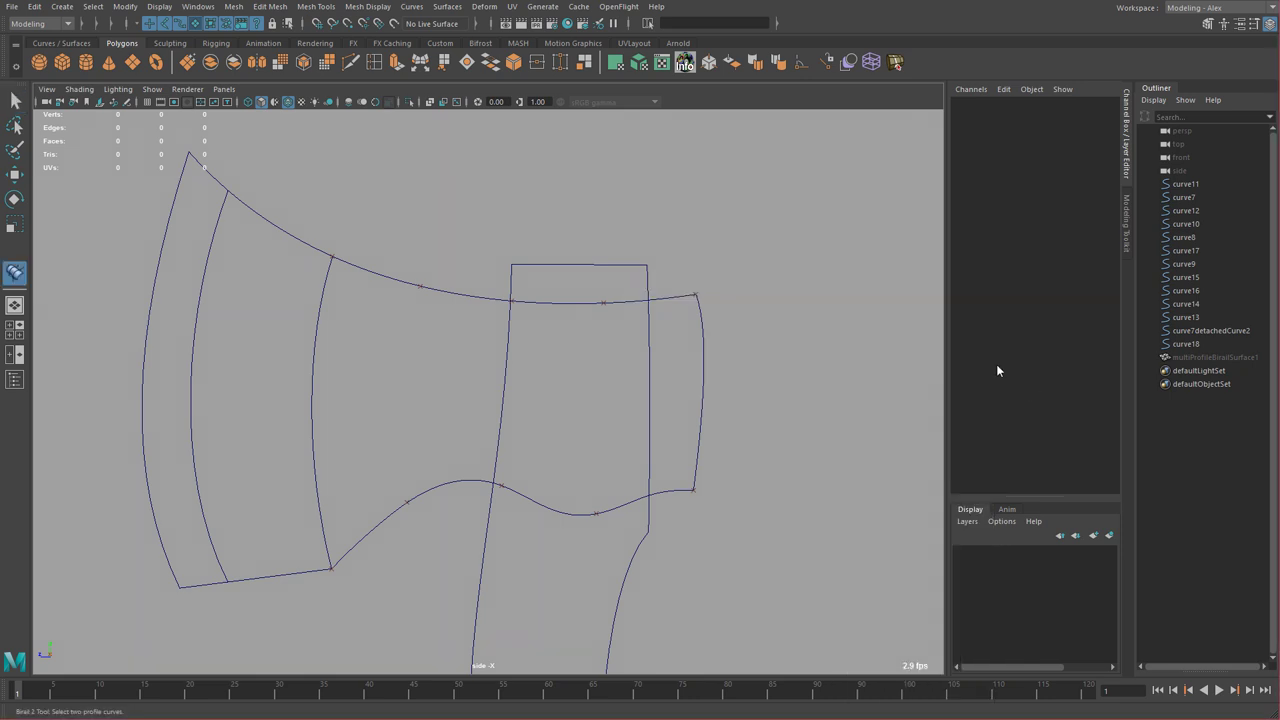
pyautogui.click(314, 345)
pyautogui.click(699, 360)
pyautogui.click(410, 284)
pyautogui.click(512, 500)
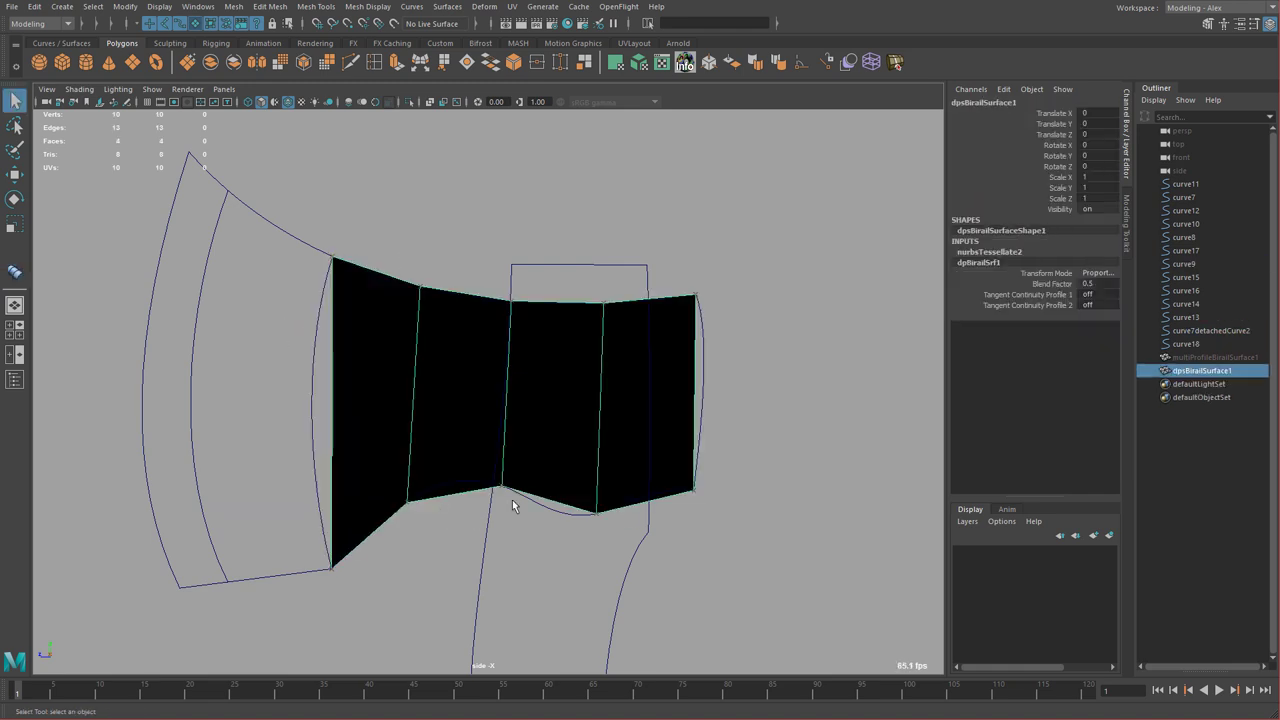
# - Reverse the new rear head surface's normals and unhide the blade surface
pyautogui.click(732, 62)
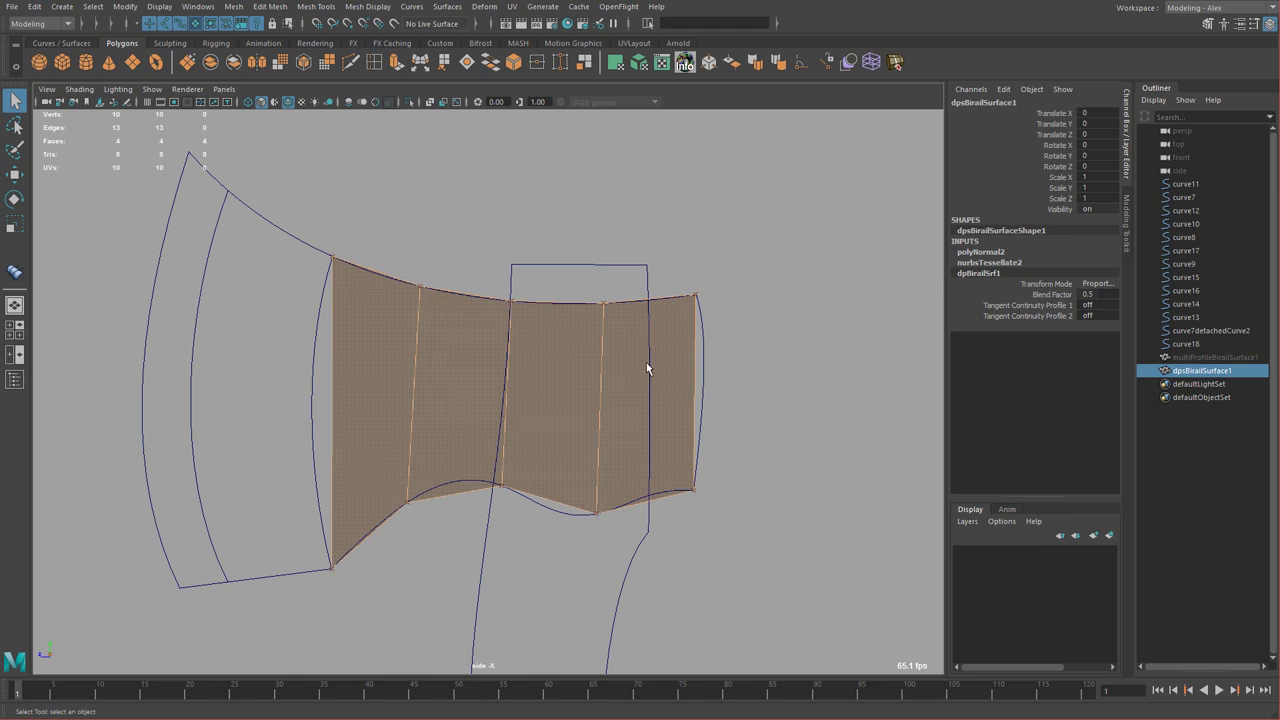
pyautogui.click(646, 362)
pyautogui.click(989, 263)
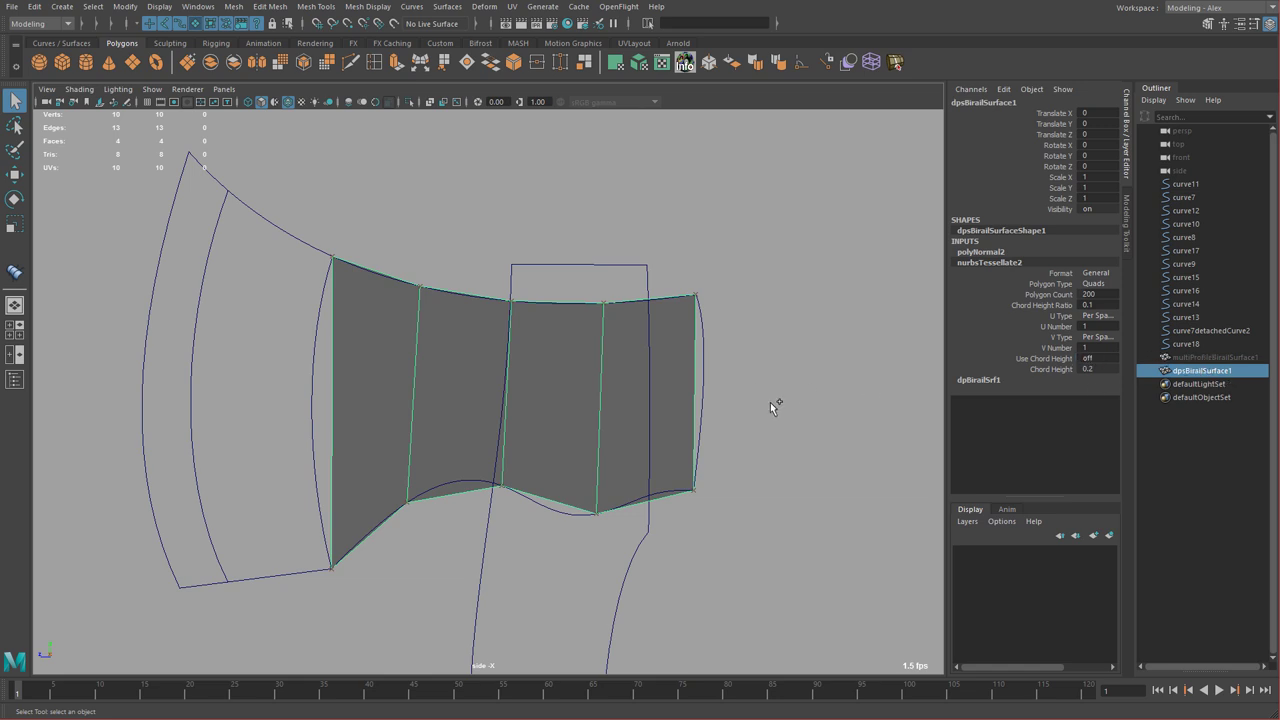
pyautogui.hotkey('ctrl', 'shift', 'h')
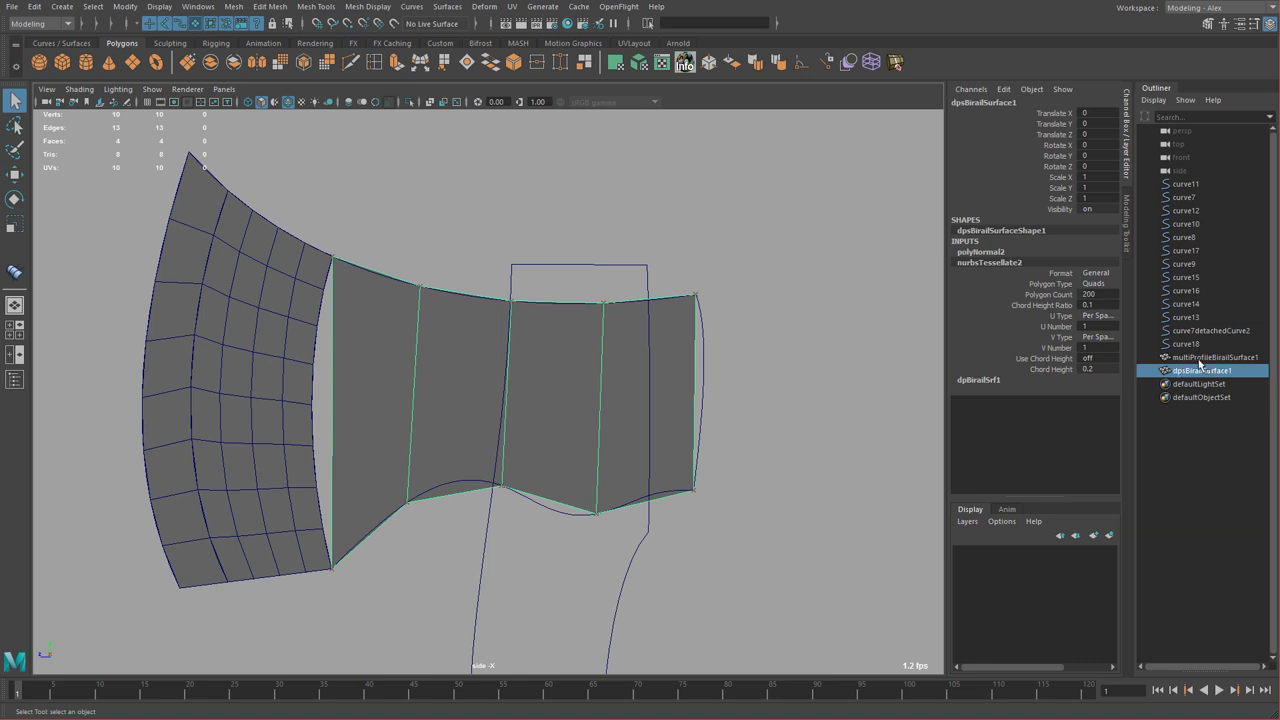
# - Set the rear head surface's tessellation to a U Number of 3 and a V Number of 8
pyautogui.click(1062, 333)
pyautogui.moveTo(646, 384); pyautogui.dragTo(720, 365, button='middle')
pyautogui.click(1058, 347)
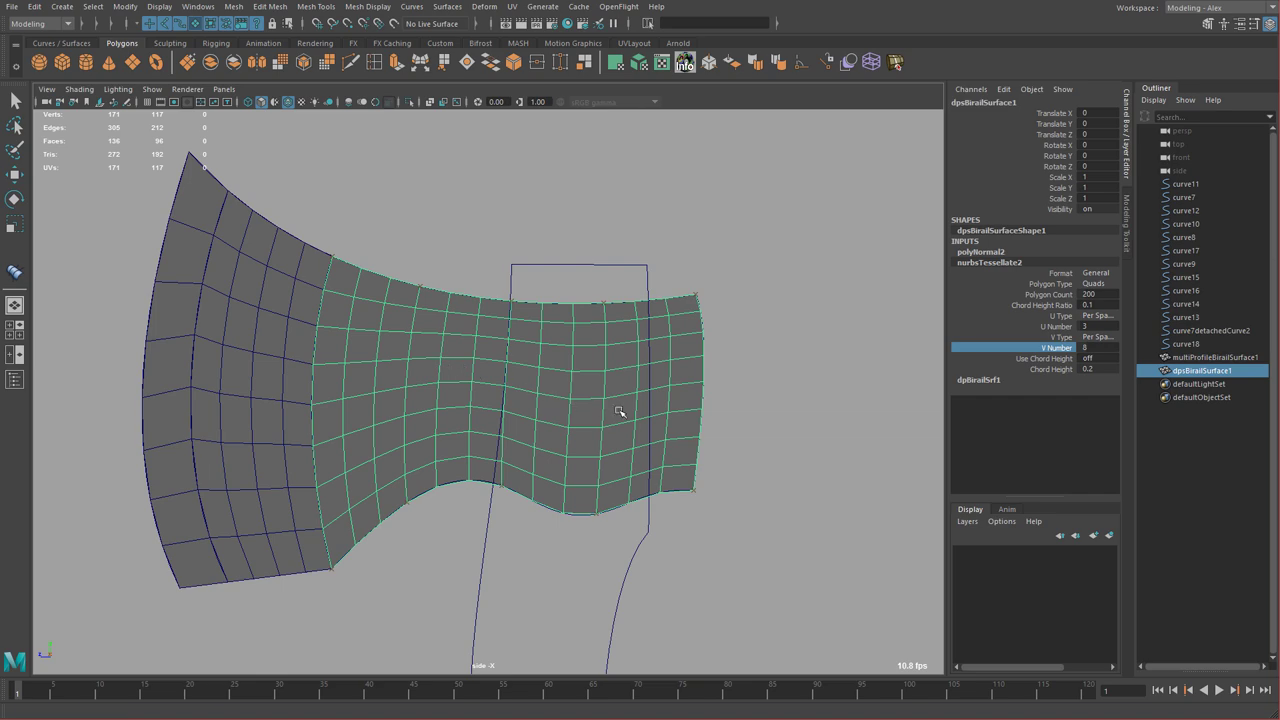
# - Combine the blade and rear head surfaces into one mesh
pyautogui.scroll(-8, 503, 374)
pyautogui.keyDown('shift'); pyautogui.click(430, 372); pyautogui.keyUp('shift')
pyautogui.press('space')
pyautogui.press('space')
pyautogui.keyDown('alt'); pyautogui.moveTo(603, 366); pyautogui.dragTo(686, 526); pyautogui.keyUp('alt')
pyautogui.scroll(5, 500, 340)
pyautogui.keyDown('alt'); pyautogui.moveTo(493, 333); pyautogui.dragTo(528, 401, button='middle'); pyautogui.keyUp('alt')
pyautogui.press('f')
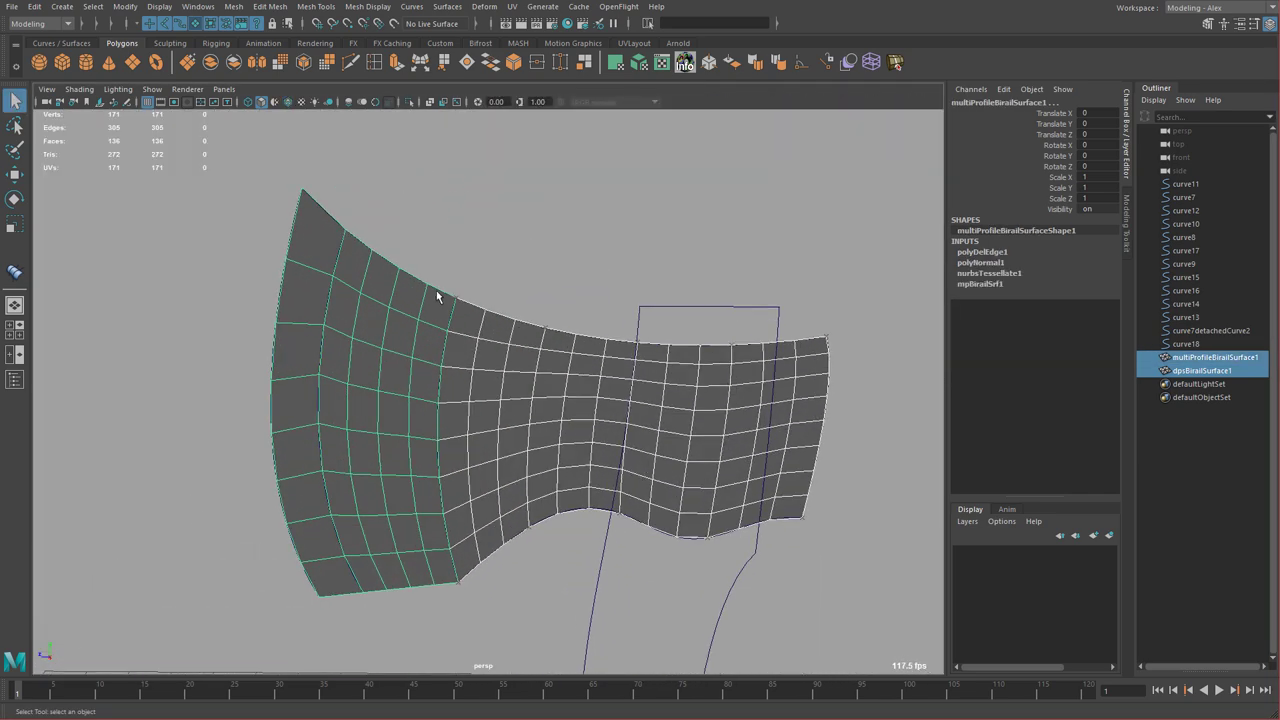
pyautogui.click(210, 64)
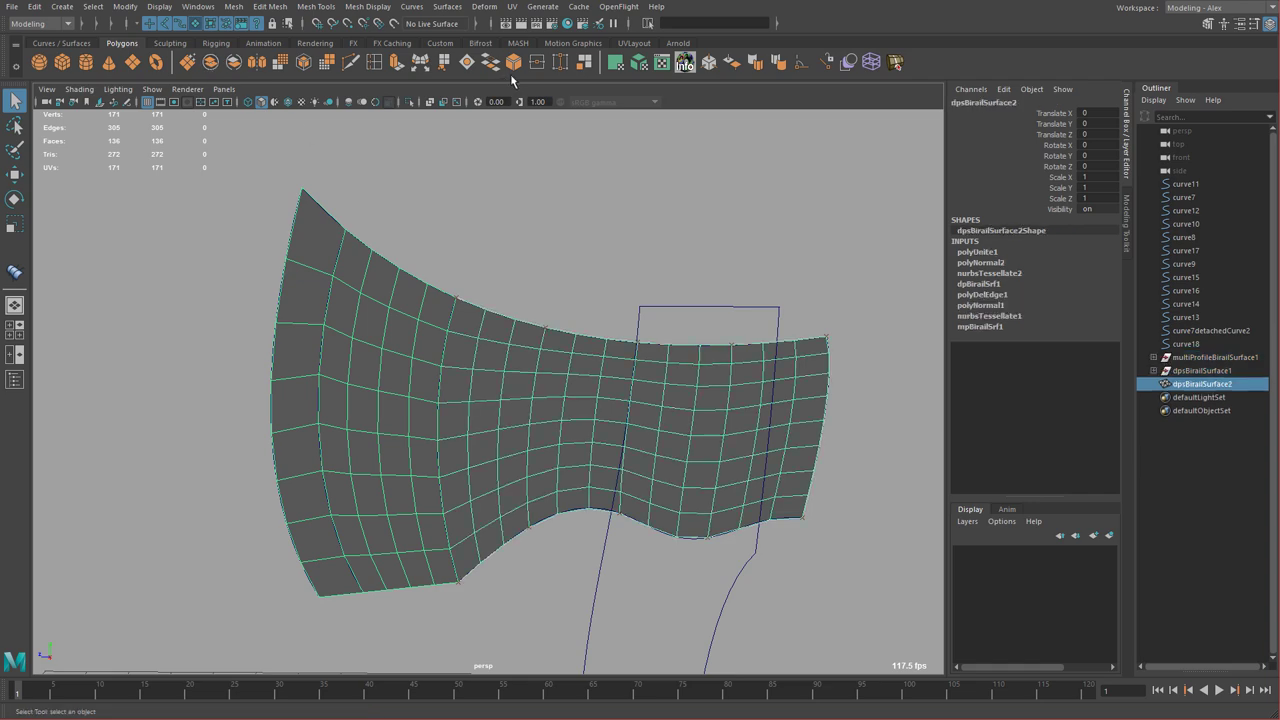
# - Merge the combined axe head's vertices, delete its history and deselect it
pyautogui.click(540, 63)
pyautogui.hotkey('alt', 'shift', 'd')
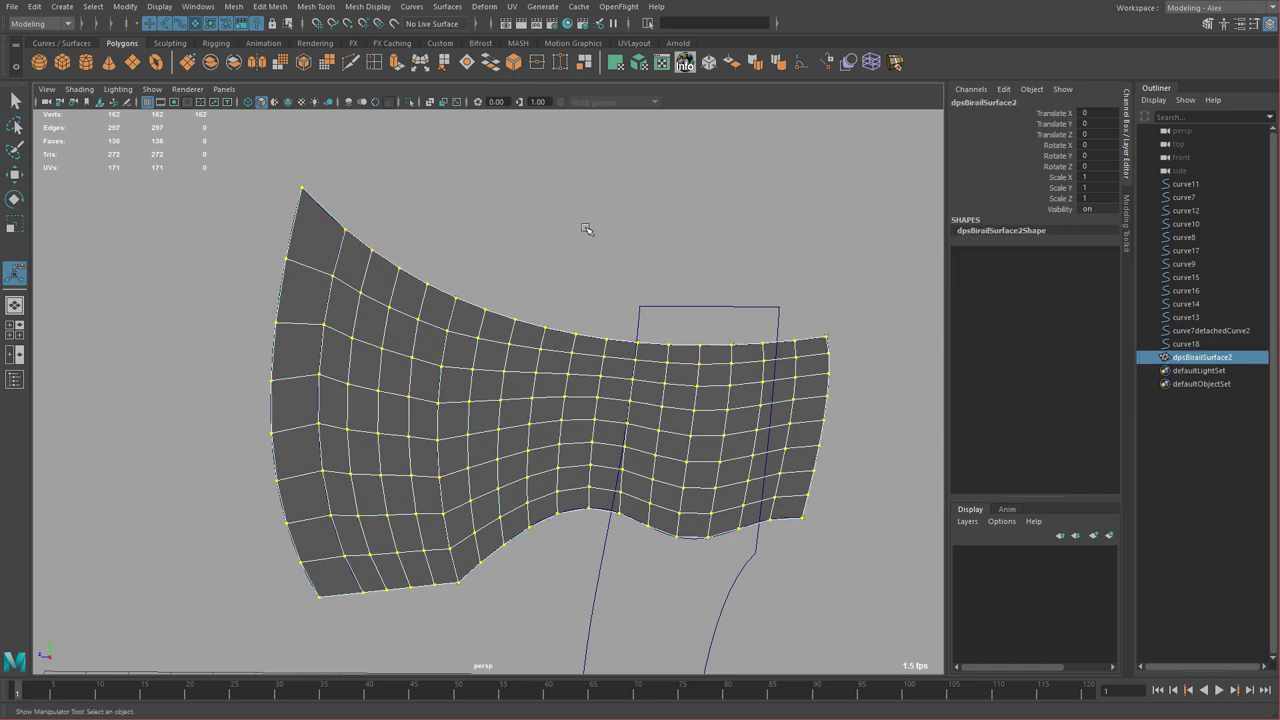
pyautogui.keyDown('alt'); pyautogui.moveTo(586, 229); pyautogui.dragTo(470, 305); pyautogui.keyUp('alt')
pyautogui.press('1')
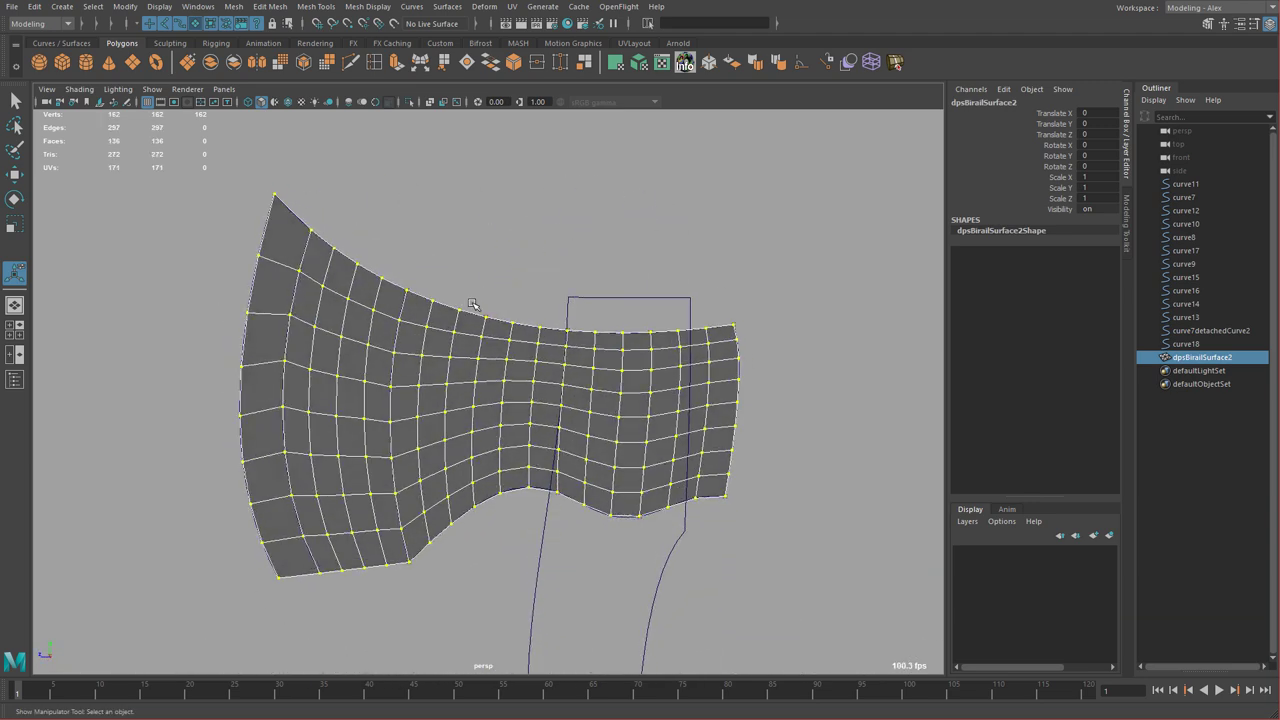
pyautogui.keyDown('alt'); pyautogui.moveTo(526, 297); pyautogui.dragTo(497, 314, button='right'); pyautogui.keyUp('alt')
pyautogui.keyDown('alt'); pyautogui.moveTo(497, 314); pyautogui.dragTo(499, 207, button='middle'); pyautogui.keyUp('alt')
pyautogui.keyDown('alt'); pyautogui.moveTo(560, 272); pyautogui.dragTo(659, 435, button='right'); pyautogui.keyUp('alt')
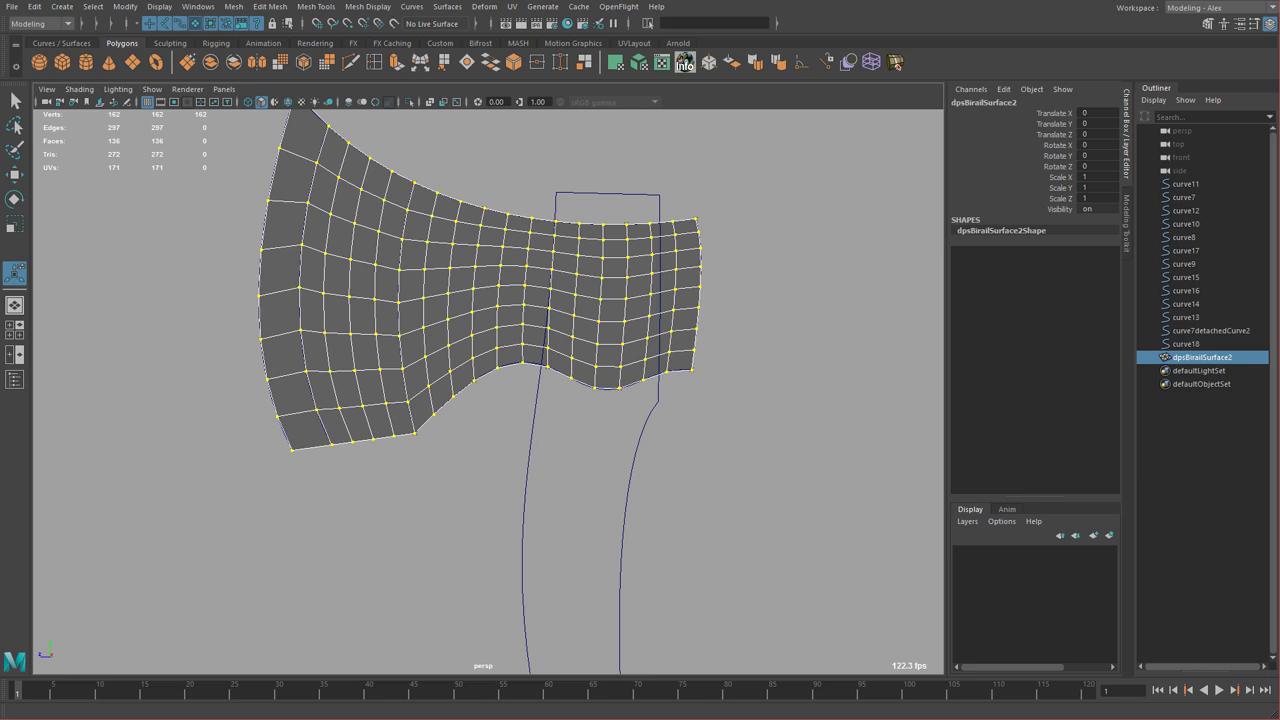
pyautogui.click(779, 552)
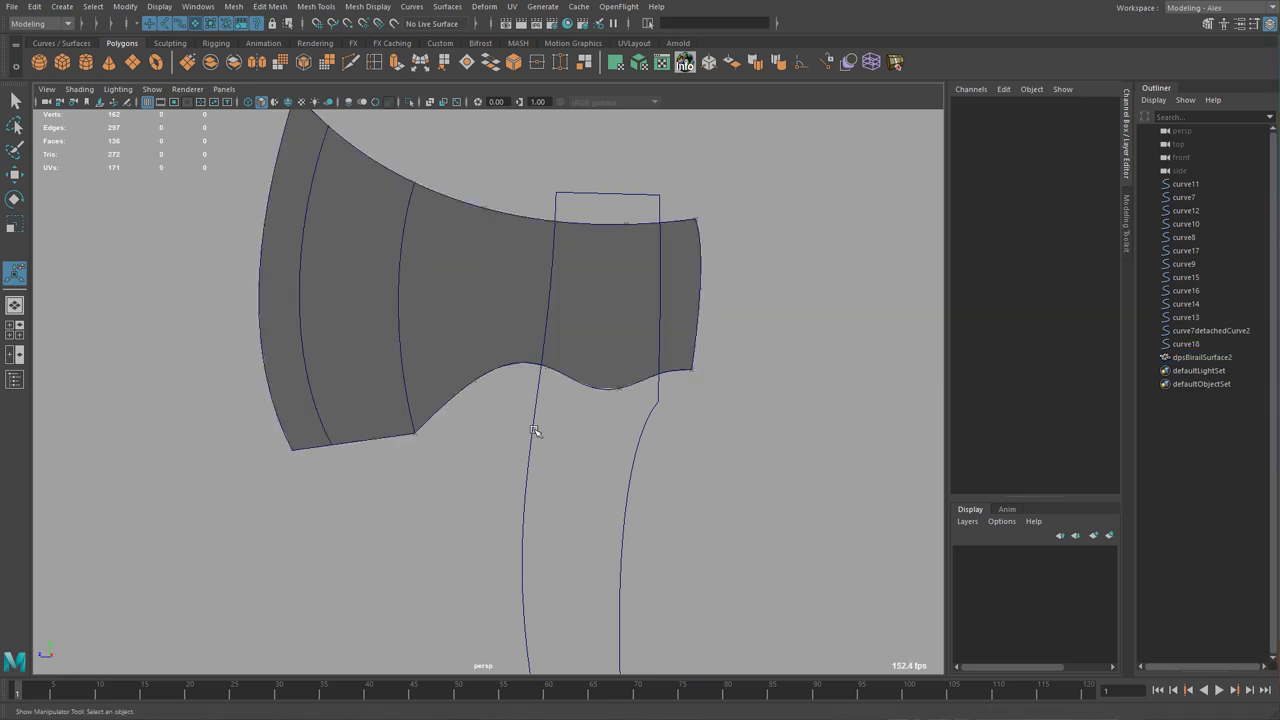
# - Examine how the handle's side curves run below the axe head
pyautogui.keyDown('alt'); pyautogui.moveTo(684, 480); pyautogui.dragTo(554, 392, button='right'); pyautogui.keyUp('alt')
pyautogui.keyDown('alt'); pyautogui.moveTo(554, 392); pyautogui.dragTo(532, 295, button='middle'); pyautogui.keyUp('alt')
pyautogui.keyDown('alt'); pyautogui.moveTo(575, 435); pyautogui.dragTo(594, 386); pyautogui.keyUp('alt')
pyautogui.keyDown('alt'); pyautogui.moveTo(594, 386); pyautogui.dragTo(455, 376, button='right'); pyautogui.keyUp('alt')
pyautogui.keyDown('alt'); pyautogui.moveTo(455, 376); pyautogui.dragTo(440, 420); pyautogui.keyUp('alt')
pyautogui.keyDown('alt'); pyautogui.moveTo(440, 420); pyautogui.dragTo(577, 423, button='right'); pyautogui.keyUp('alt')
pyautogui.click(473, 338)
pyautogui.keyDown('alt'); pyautogui.moveTo(537, 291); pyautogui.dragTo(540, 525, button='middle'); pyautogui.keyUp('alt')
pyautogui.keyDown('alt'); pyautogui.moveTo(540, 525); pyautogui.dragTo(740, 523, button='right'); pyautogui.keyUp('alt')
# - Place a curve point on the handle's blade-side curve just below the axe head in the side view
pyautogui.press('space')
pyautogui.press('space')
pyautogui.keyDown('alt'); pyautogui.moveTo(643, 534); pyautogui.dragTo(869, 586, button='right'); pyautogui.keyUp('alt')
pyautogui.keyDown('alt'); pyautogui.moveTo(634, 443); pyautogui.dragTo(557, 432, button='middle'); pyautogui.keyUp('alt')
pyautogui.moveTo(462, 401); pyautogui.dragTo(466, 374, button='right')
pyautogui.click(466, 392)
pyautogui.moveTo(603, 411); pyautogui.dragTo(483, 408)
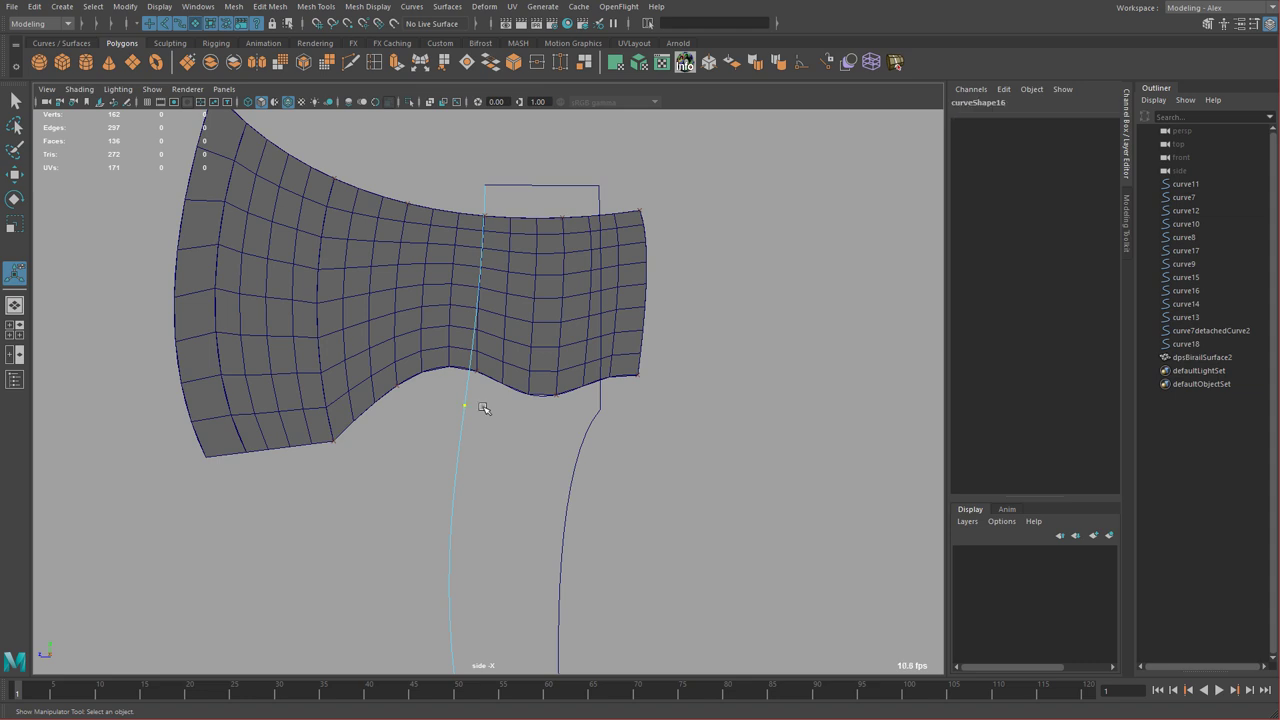
# - Detach the handle's blade-side curve at the curve point below the axe head
pyautogui.press('space')
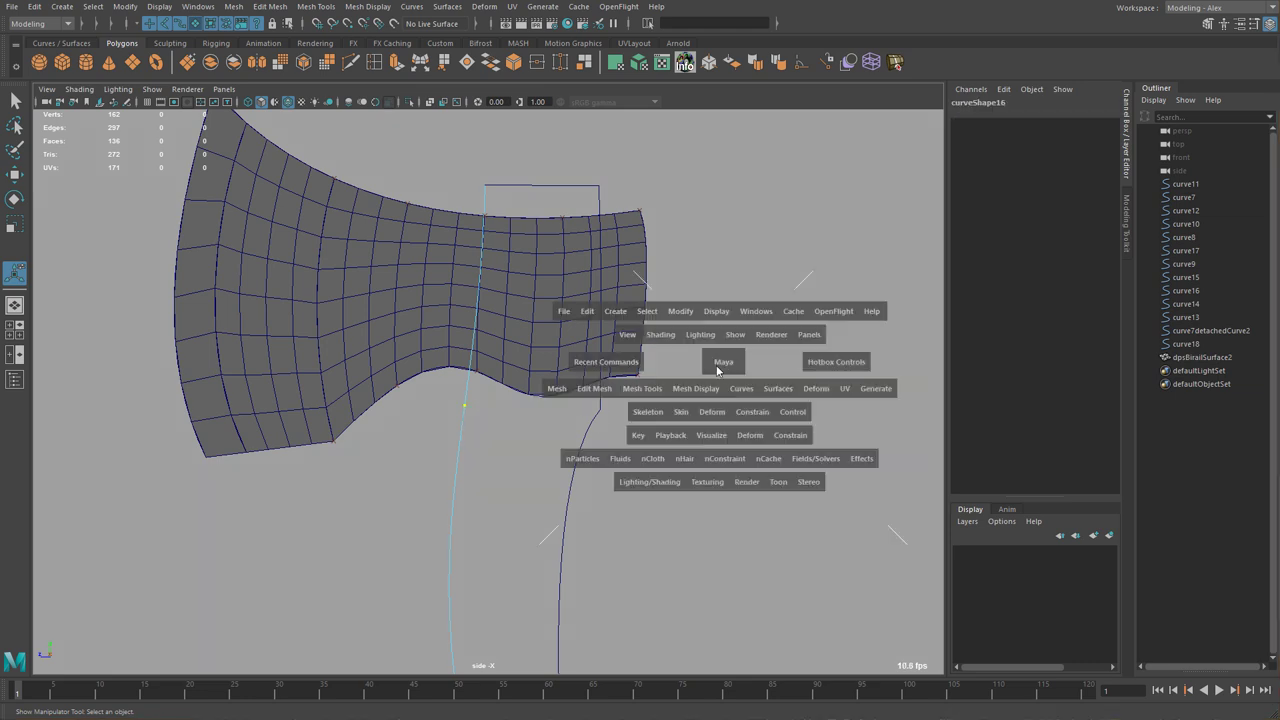
pyautogui.click(776, 390)
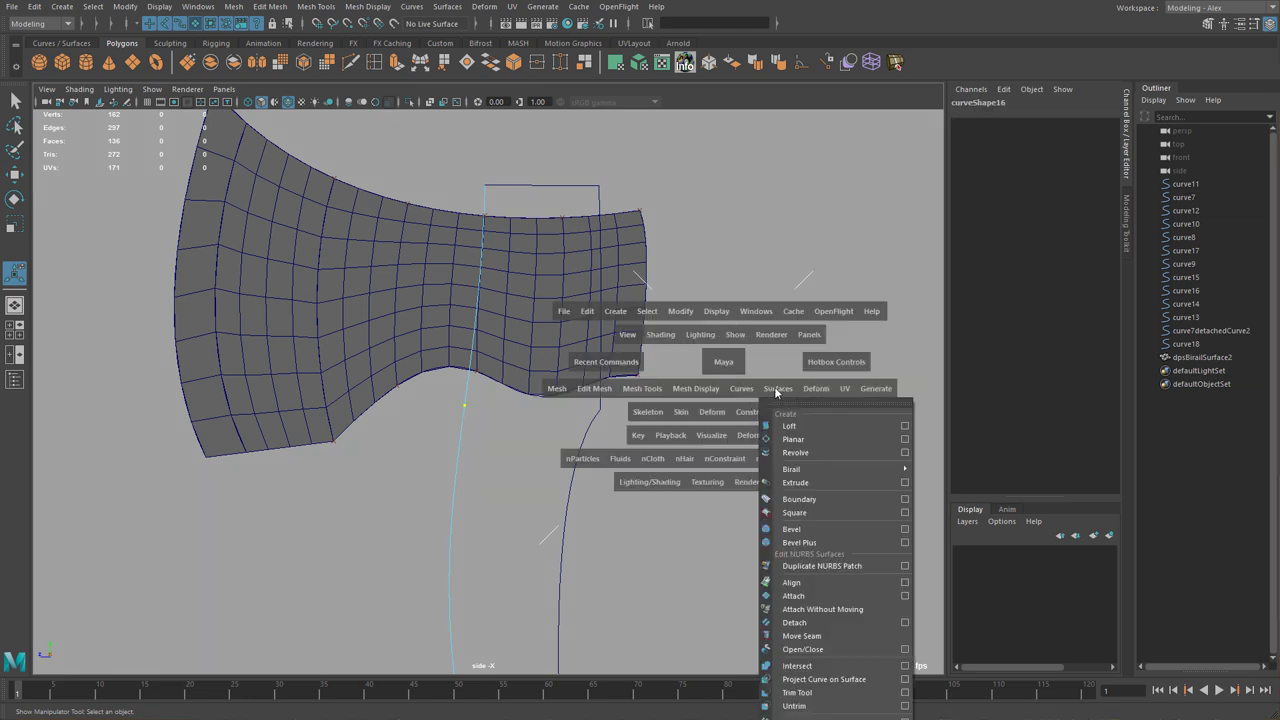
pyautogui.moveTo(737, 389)
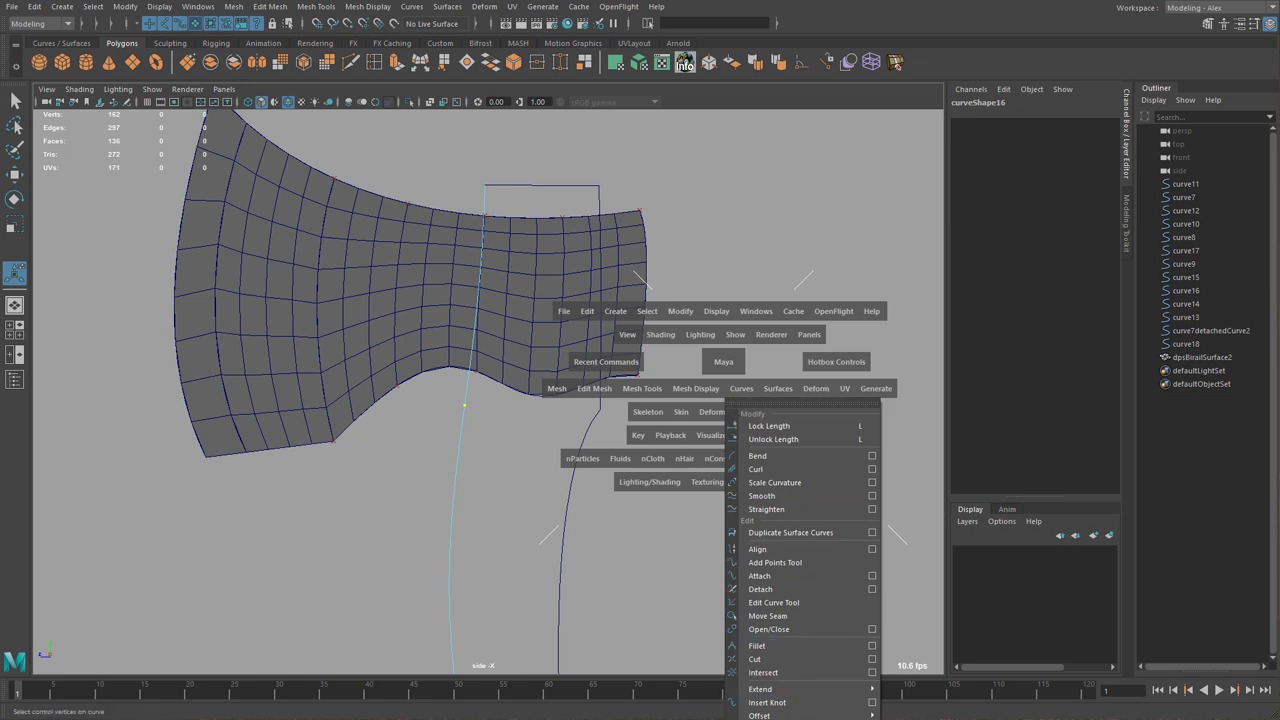
pyautogui.press('space')
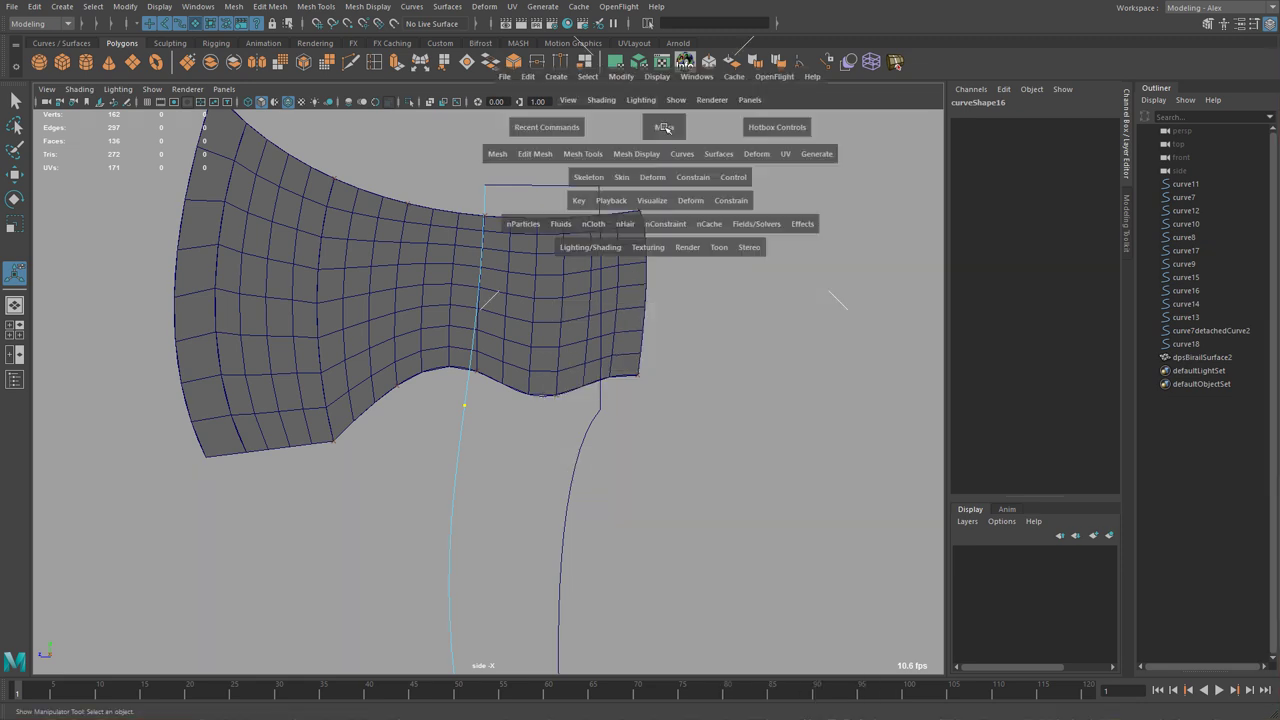
pyautogui.click(684, 155)
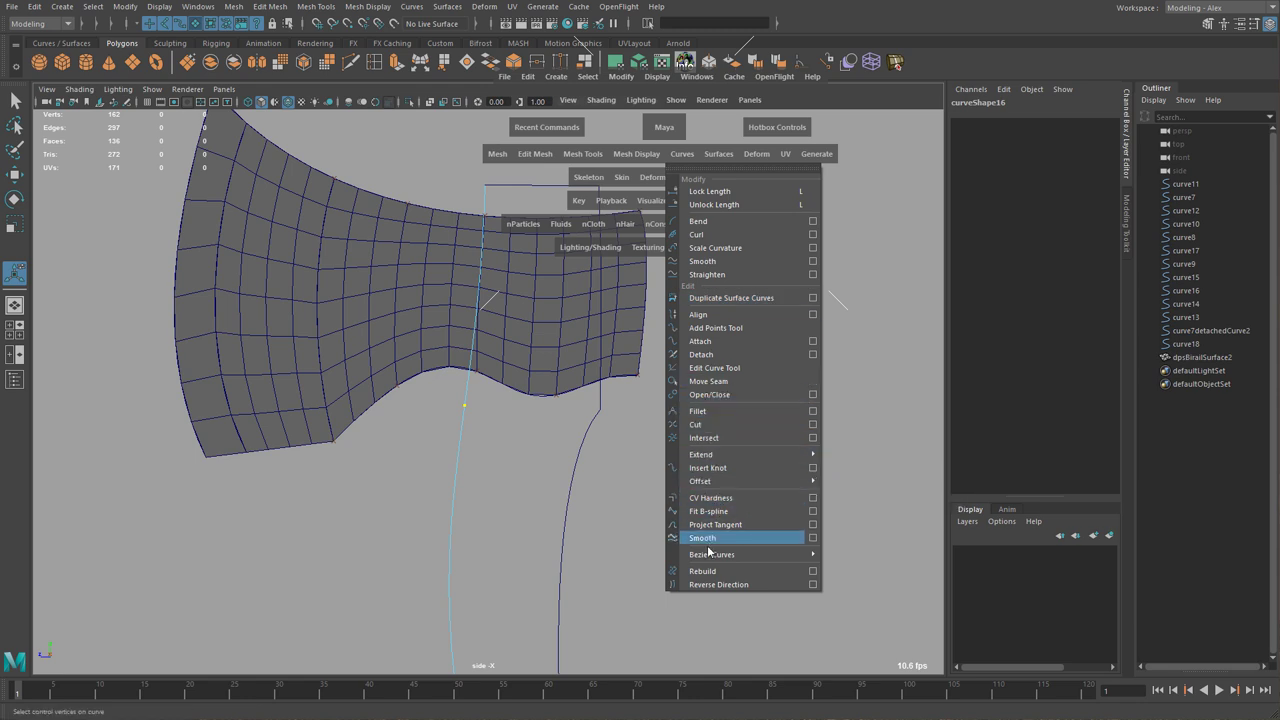
pyautogui.click(724, 352)
# - Check the detached handle segments and select both long side curves of the handle below the axe head
pyautogui.moveTo(490, 482); pyautogui.dragTo(492, 483)
pyautogui.moveTo(454, 389); pyautogui.dragTo(492, 398)
pyautogui.moveTo(441, 444); pyautogui.dragTo(546, 462)
pyautogui.moveTo(584, 396); pyautogui.dragTo(627, 397)
pyautogui.moveTo(555, 447); pyautogui.dragTo(614, 457)
pyautogui.click(600, 402)
pyautogui.scroll(-10, 631, 457)
pyautogui.keyDown('alt'); pyautogui.moveTo(733, 539); pyautogui.dragTo(737, 491, button='middle'); pyautogui.keyUp('alt')
pyautogui.scroll(5, 640, 445)
pyautogui.moveTo(435, 367); pyautogui.dragTo(540, 380)
pyautogui.keyDown('alt'); pyautogui.moveTo(483, 363); pyautogui.dragTo(477, 407, button='middle'); pyautogui.keyUp('alt')
pyautogui.scroll(3, 674, 460)
pyautogui.scroll(-10, 640, 430)
pyautogui.keyDown('alt'); pyautogui.moveTo(609, 407); pyautogui.dragTo(570, 340, button='middle'); pyautogui.keyUp('alt')
pyautogui.scroll(5, 586, 304)
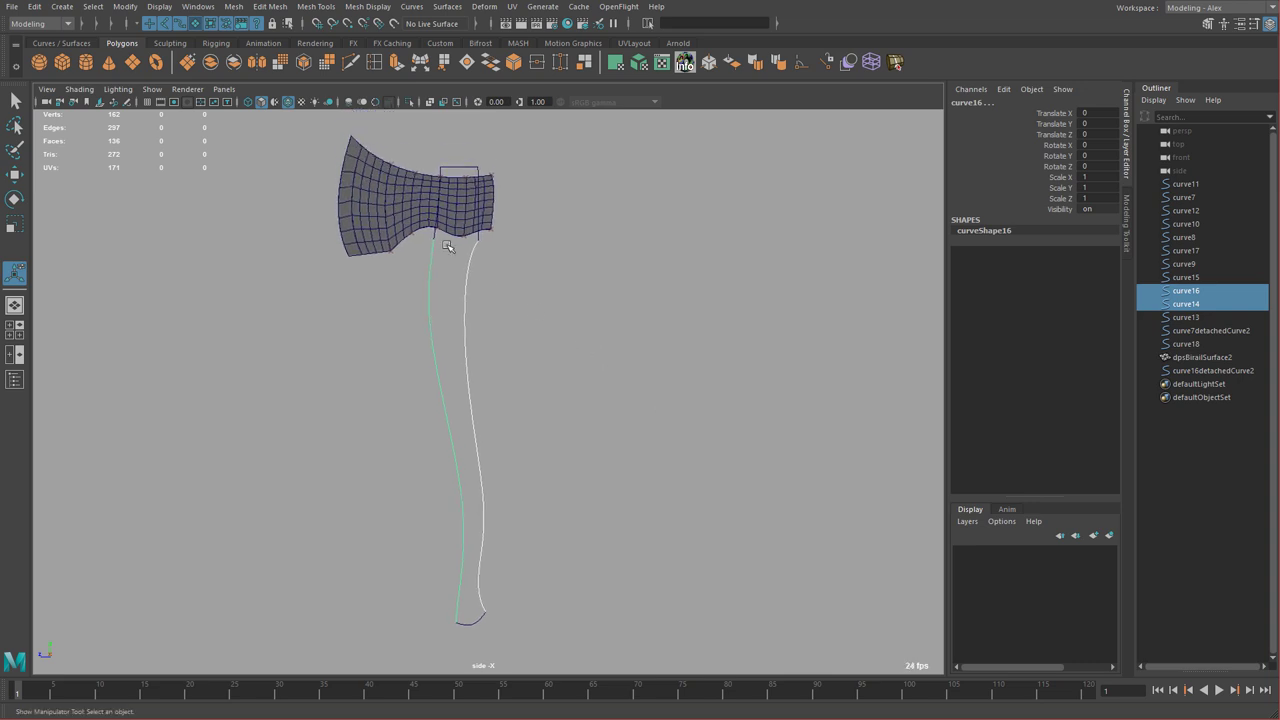
# - Display the edit points on both handle side curves
pyautogui.click(160, 6)
pyautogui.moveTo(215, 192)
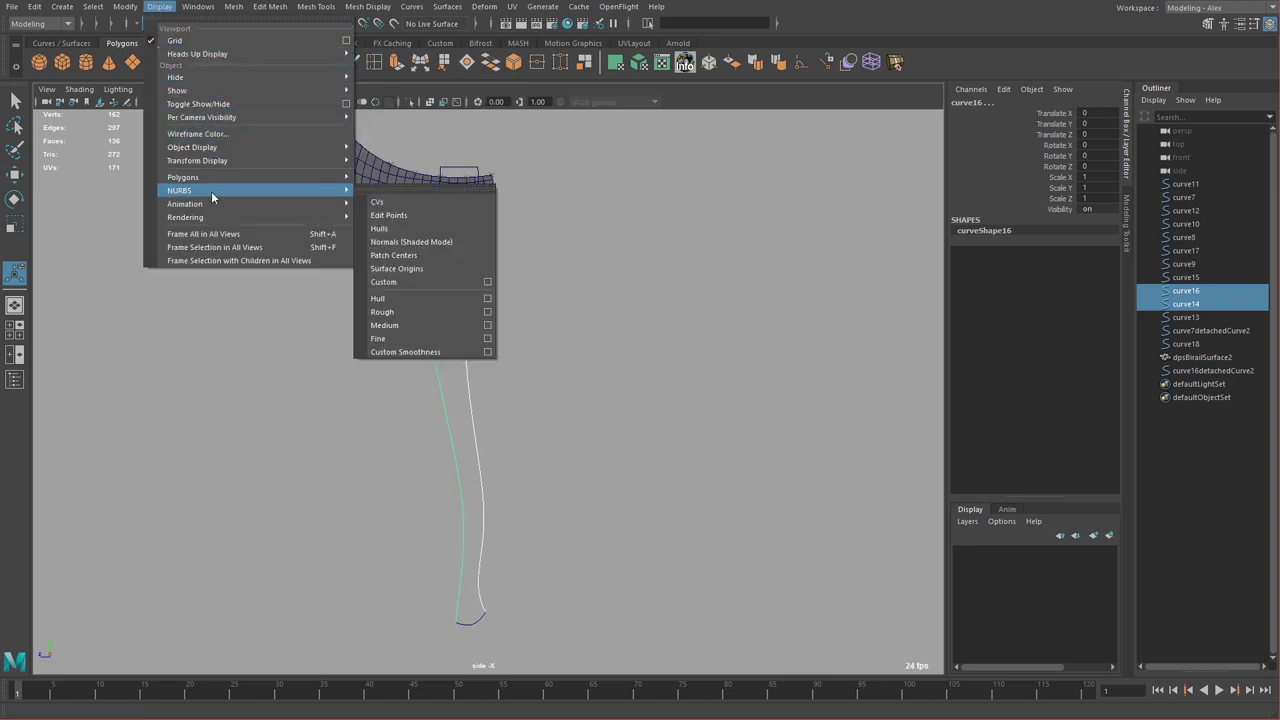
pyautogui.click(398, 218)
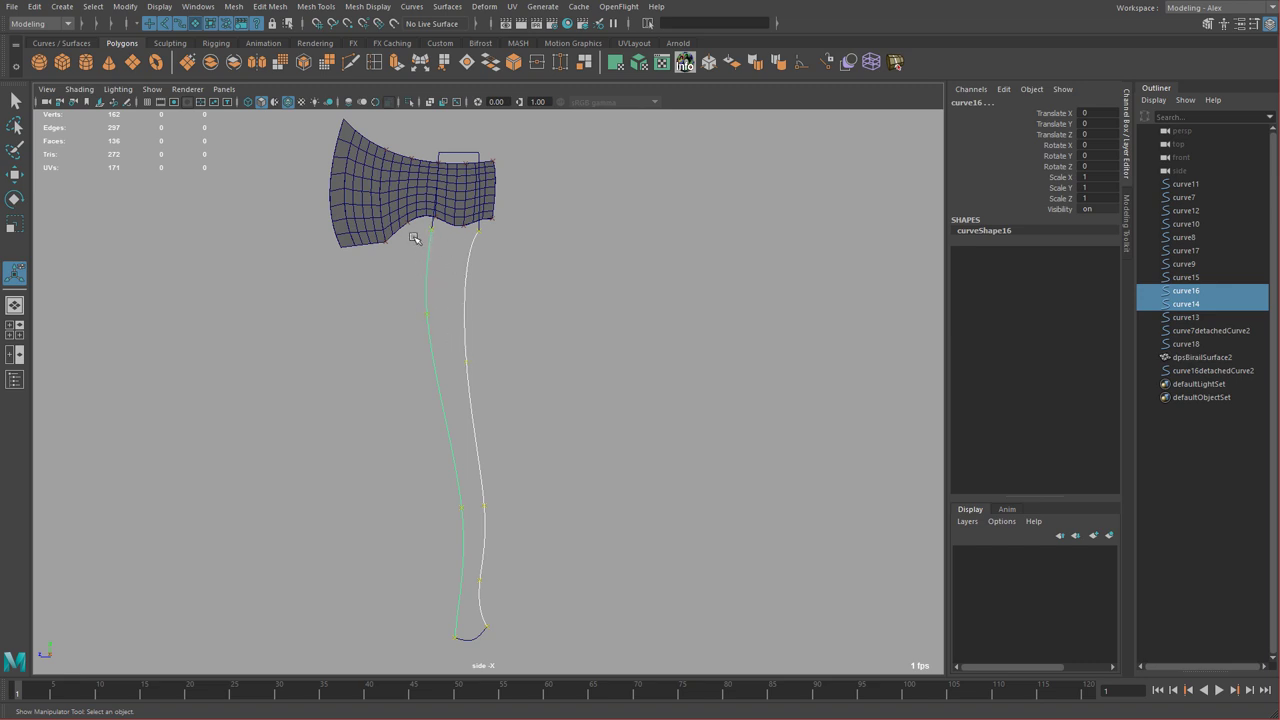
# - Try rebuilding both handle side curves with the current rebuild settings
pyautogui.scroll(2, 500, 330)
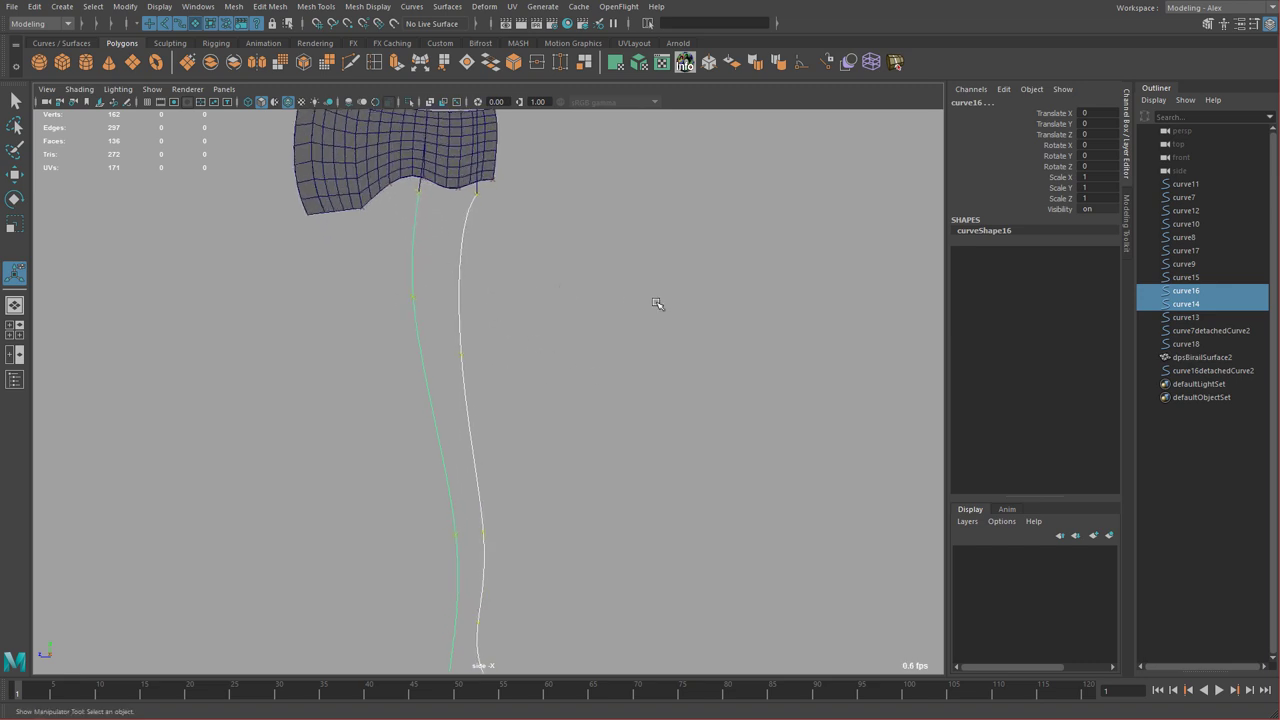
pyautogui.keyDown('alt'); pyautogui.moveTo(645, 305); pyautogui.dragTo(623, 274, button='middle'); pyautogui.keyUp('alt')
pyautogui.press('space')
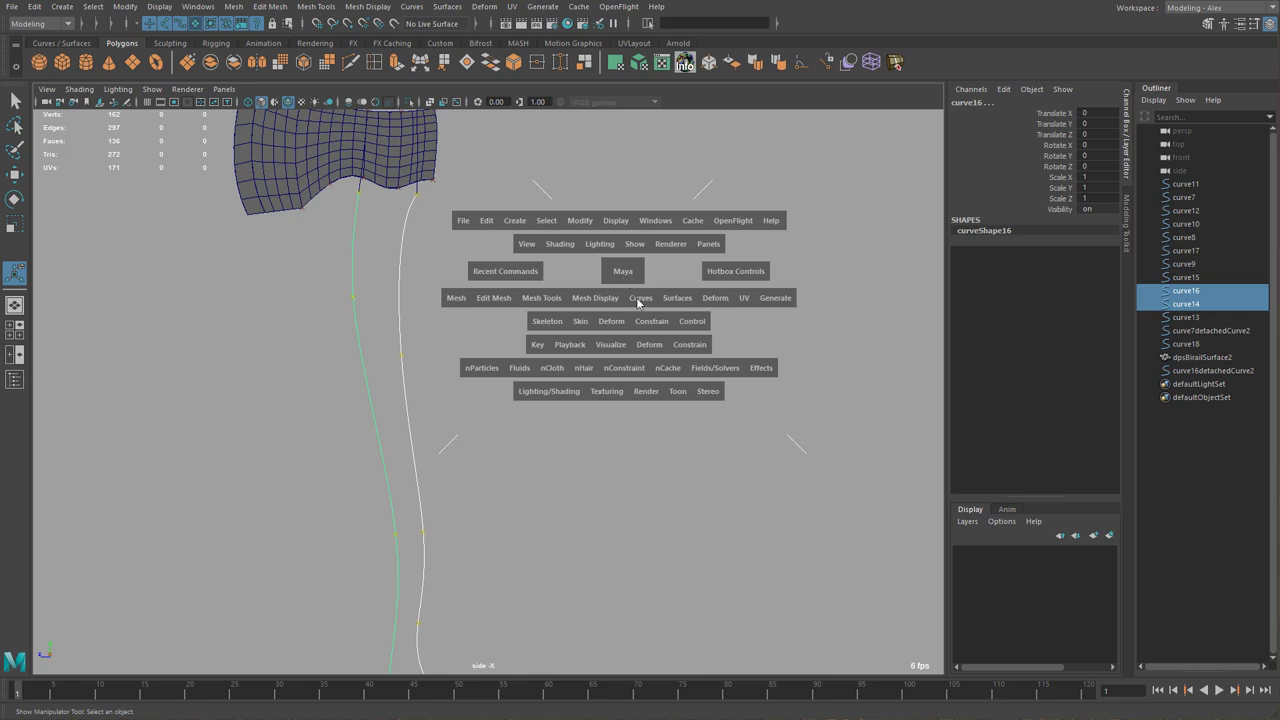
pyautogui.click(638, 302)
pyautogui.click(708, 716)
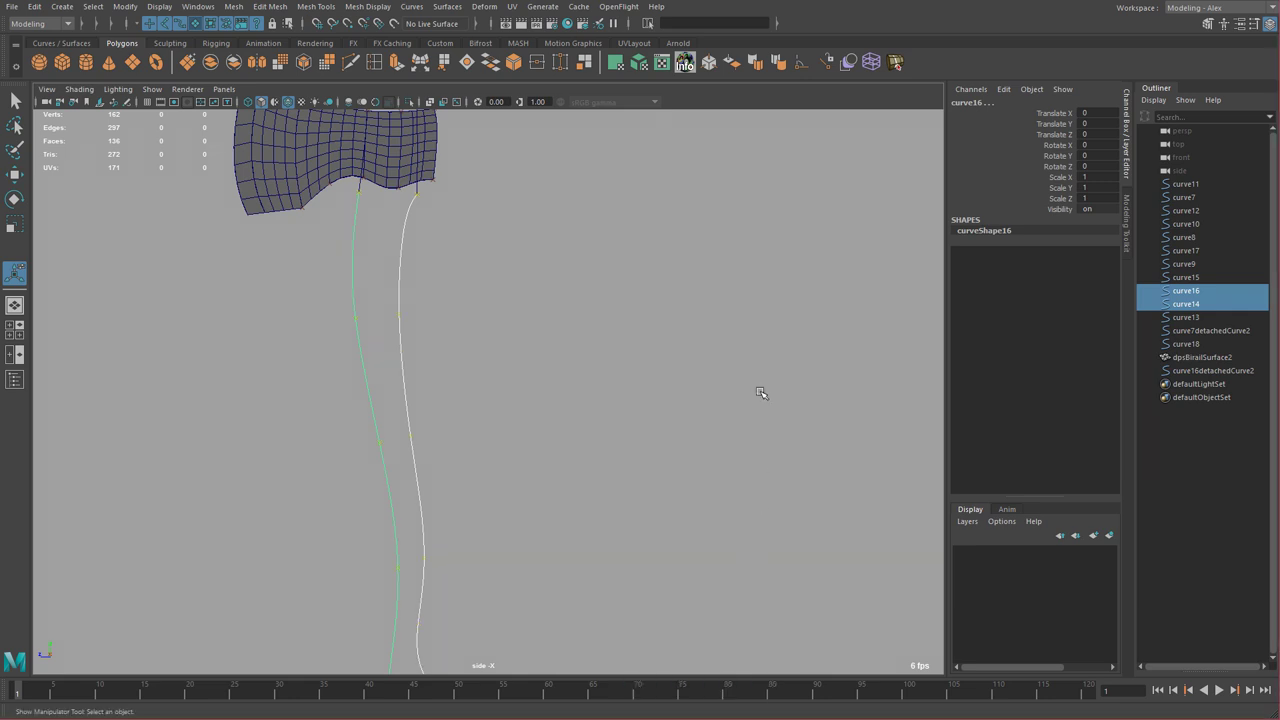
pyautogui.keyDown('alt'); pyautogui.moveTo(534, 340); pyautogui.dragTo(595, 348, button='middle'); pyautogui.keyUp('alt')
pyautogui.scroll(-1, 595, 348)
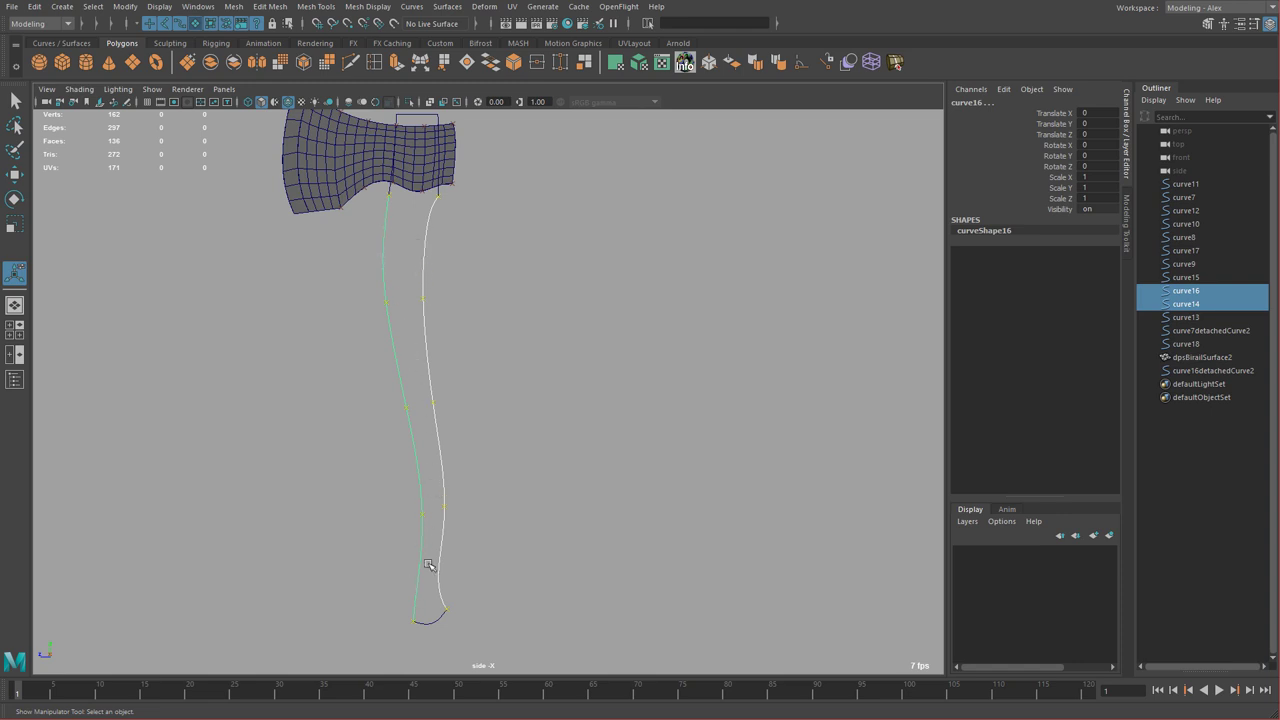
pyautogui.keyDown('alt'); pyautogui.moveTo(483, 331); pyautogui.dragTo(445, 315, button='middle'); pyautogui.keyUp('alt')
# - Try a degree 7 rebuild of both handle side curves with 4 spans and the originals kept for comparison, and undo it
pyautogui.press('space')
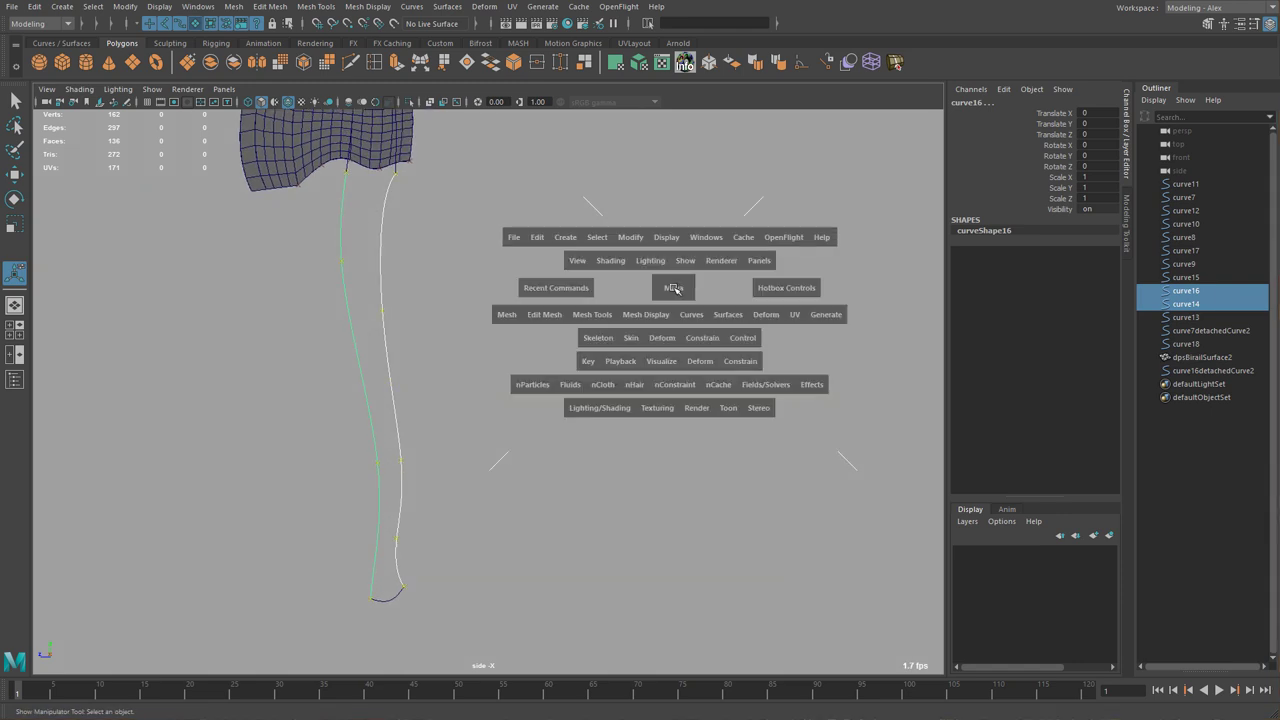
pyautogui.click(685, 311)
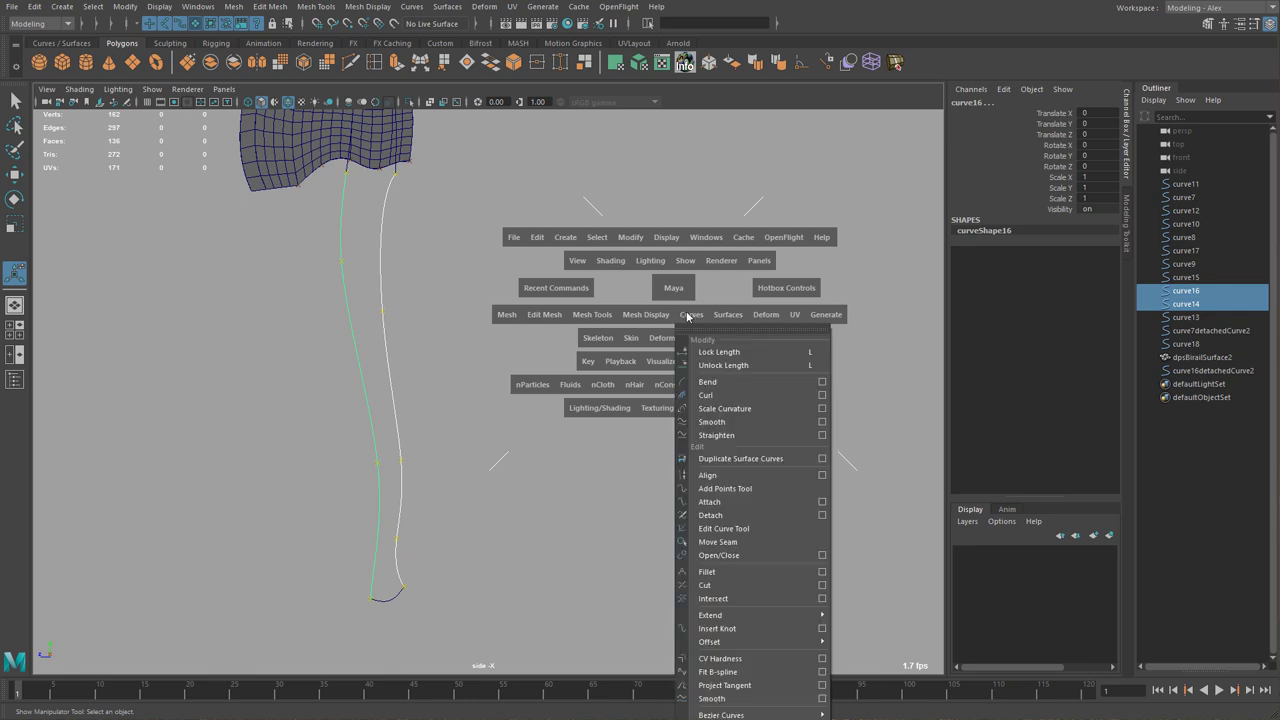
pyautogui.click(826, 717)
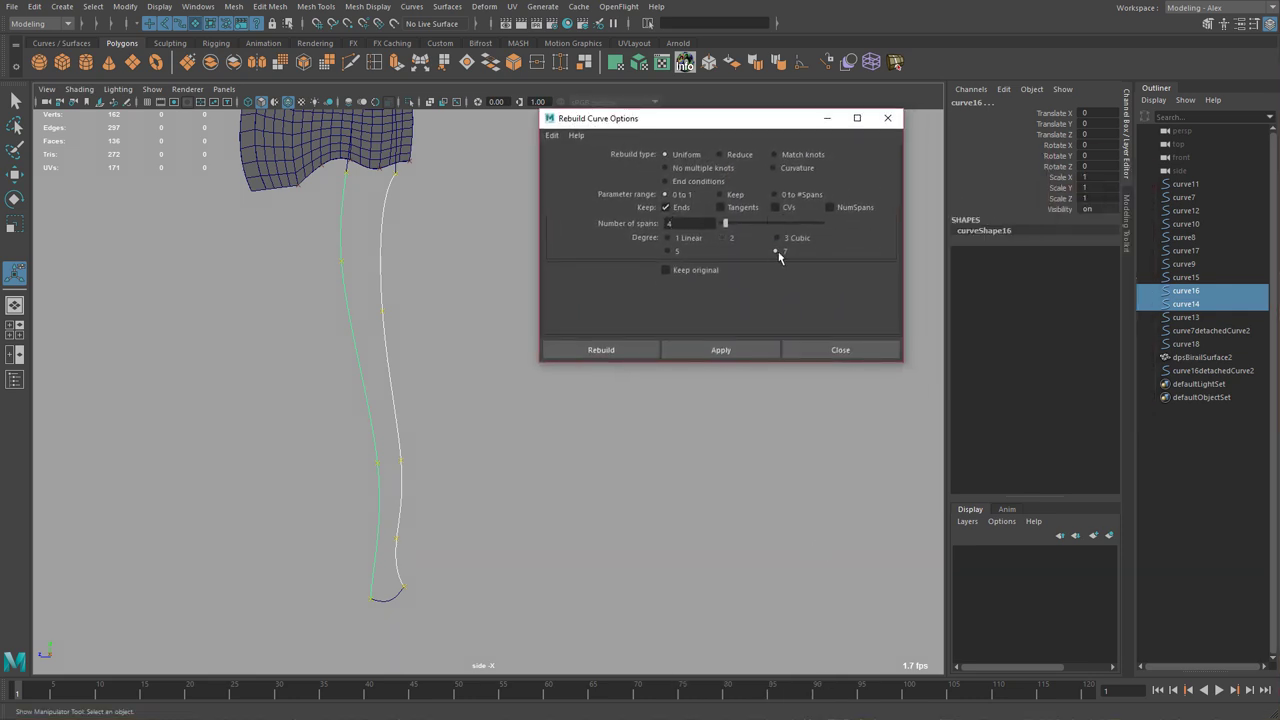
pyautogui.click(700, 351)
pyautogui.keyDown('alt'); pyautogui.moveTo(411, 523); pyautogui.dragTo(543, 537, button='right'); pyautogui.keyUp('alt')
pyautogui.keyDown('alt'); pyautogui.moveTo(543, 537); pyautogui.dragTo(504, 462, button='middle'); pyautogui.keyUp('alt')
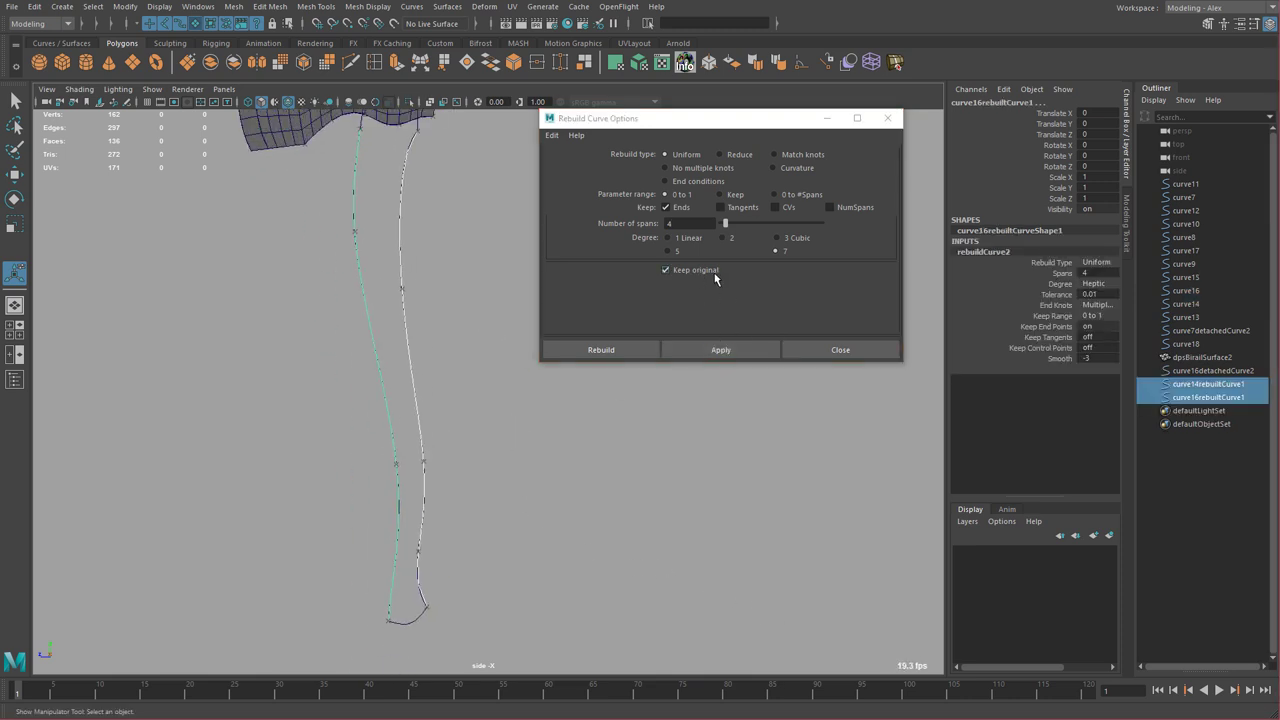
pyautogui.hotkey('ctrl', 'z')
pyautogui.hotkey('ctrl', 'z')
# - Rebuild both handle side curves at degree 7 with 4 spans without keeping the originals, and close the options
pyautogui.click(692, 272)
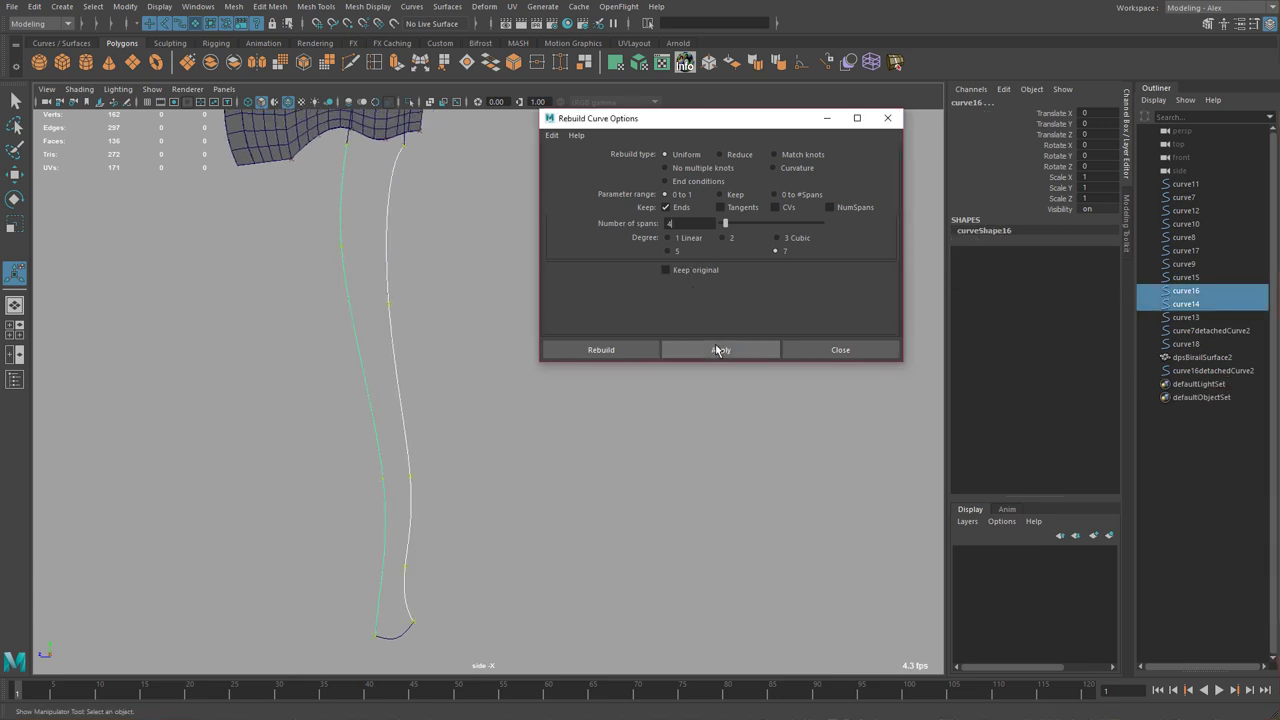
pyautogui.click(719, 350)
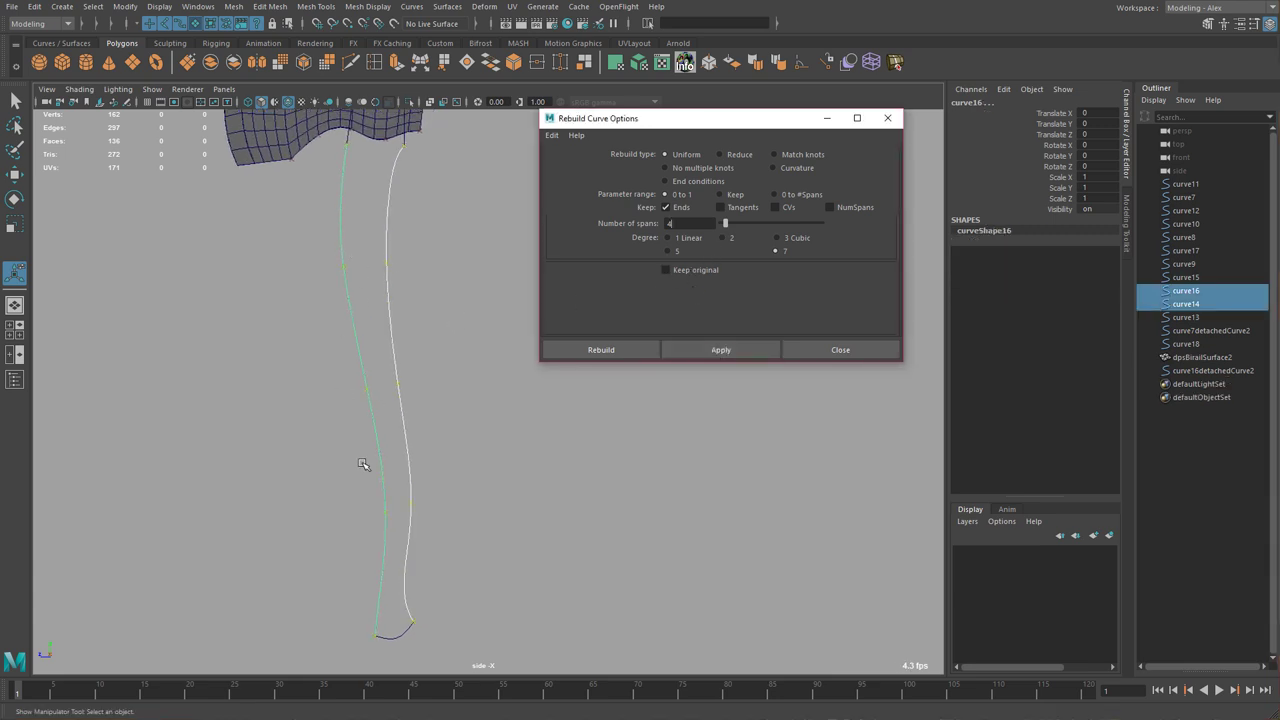
pyautogui.click(836, 349)
pyautogui.keyDown('alt'); pyautogui.moveTo(429, 334); pyautogui.dragTo(520, 360, button='middle'); pyautogui.keyUp('alt')
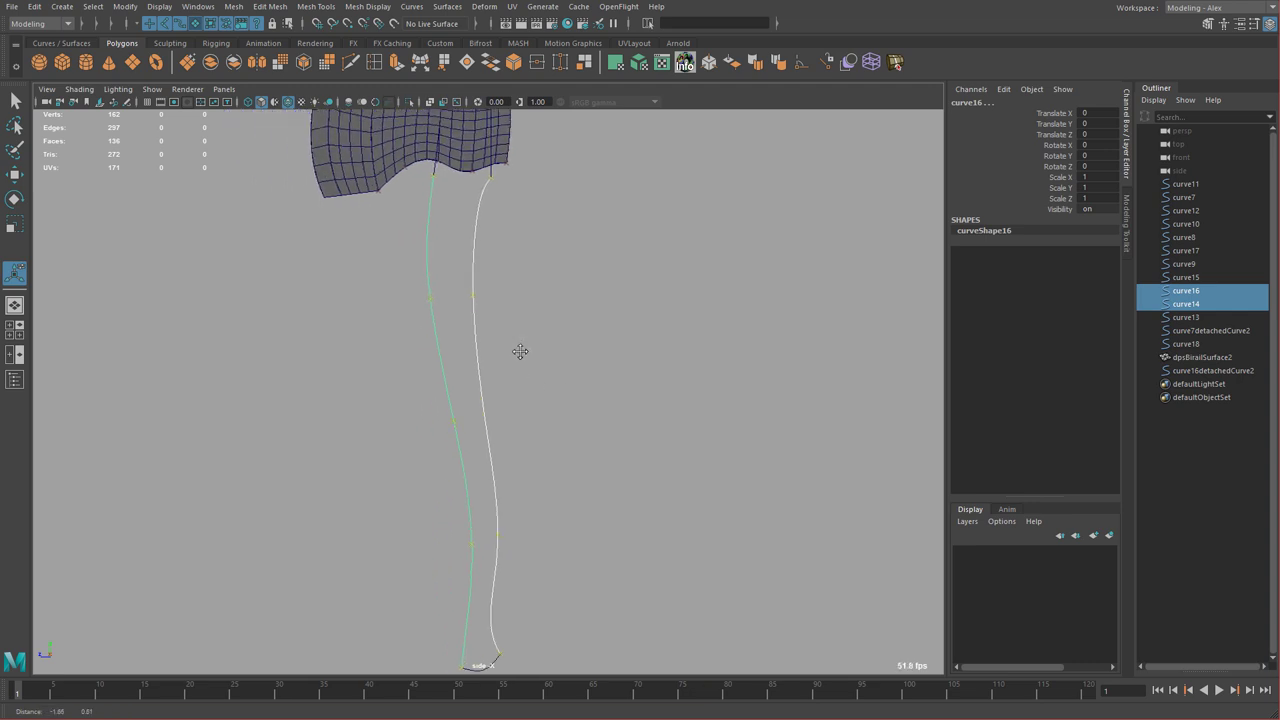
# - Draw a straight EP curve across the handle just below the head, snapped to the upper ends of both side curves
pyautogui.click(524, 225)
pyautogui.keyDown('alt'); pyautogui.moveTo(527, 268); pyautogui.dragTo(532, 474, button='middle'); pyautogui.keyUp('alt')
pyautogui.keyDown('alt'); pyautogui.moveTo(560, 486); pyautogui.dragTo(760, 570, button='right'); pyautogui.keyUp('alt')
pyautogui.keyDown('alt'); pyautogui.moveTo(536, 372); pyautogui.dragTo(541, 474, button='middle'); pyautogui.keyUp('alt')
pyautogui.click(61, 43)
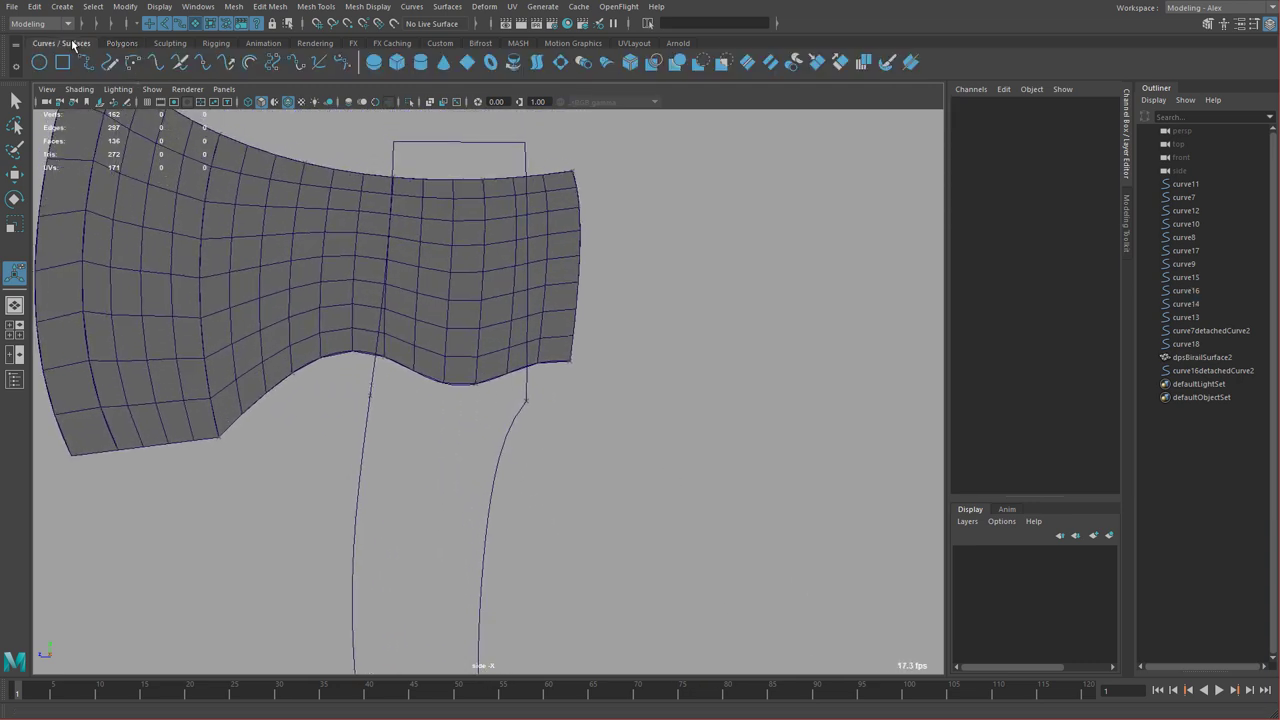
pyautogui.click(87, 65)
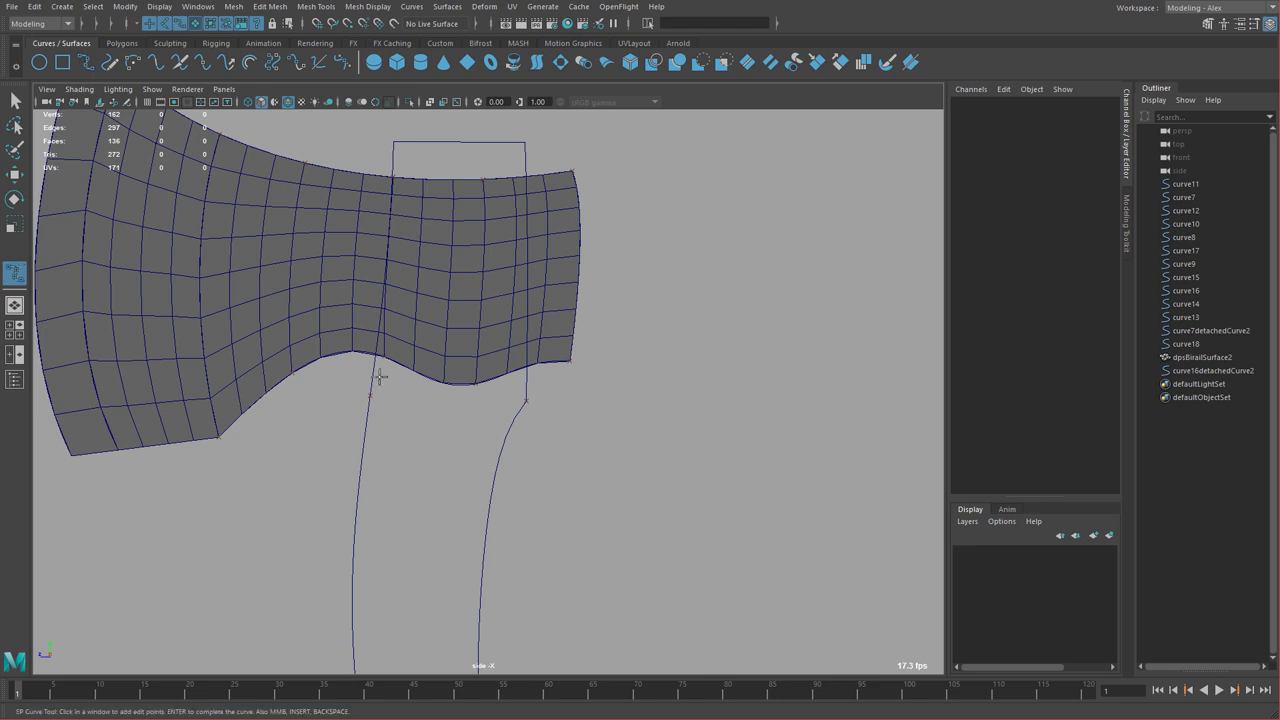
pyautogui.press('c')
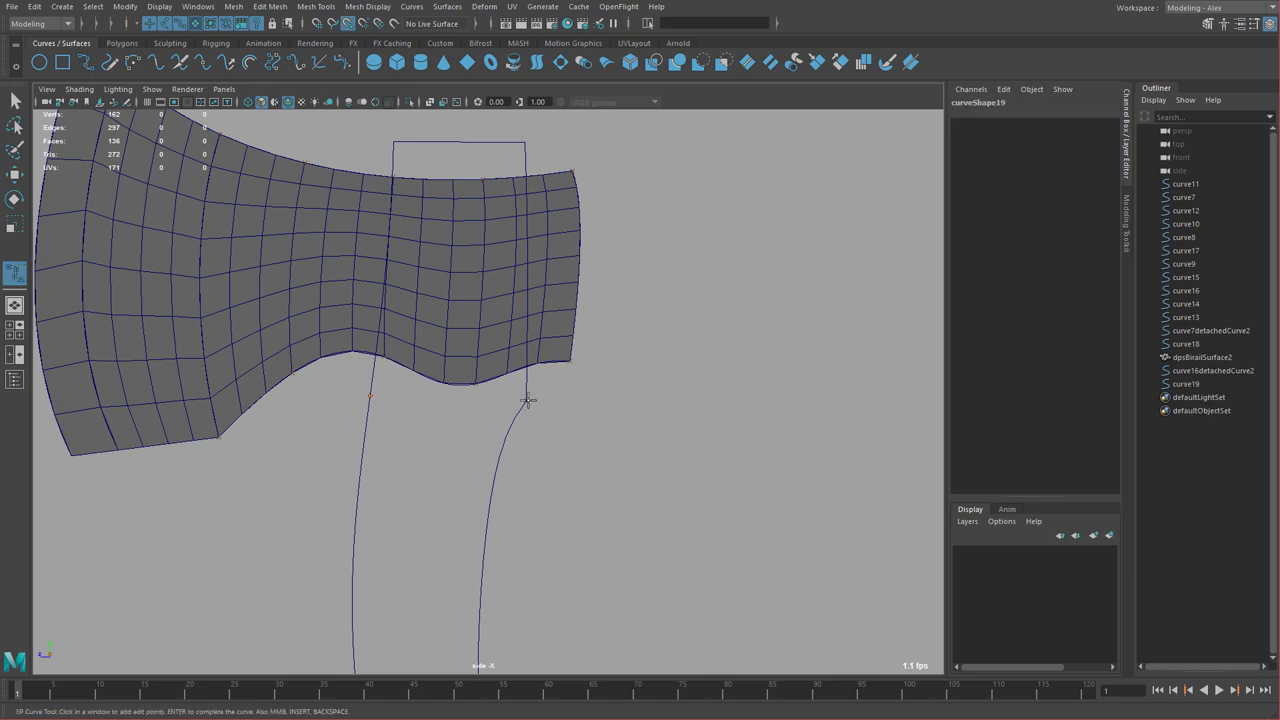
pyautogui.click(528, 400)
pyautogui.press('w')
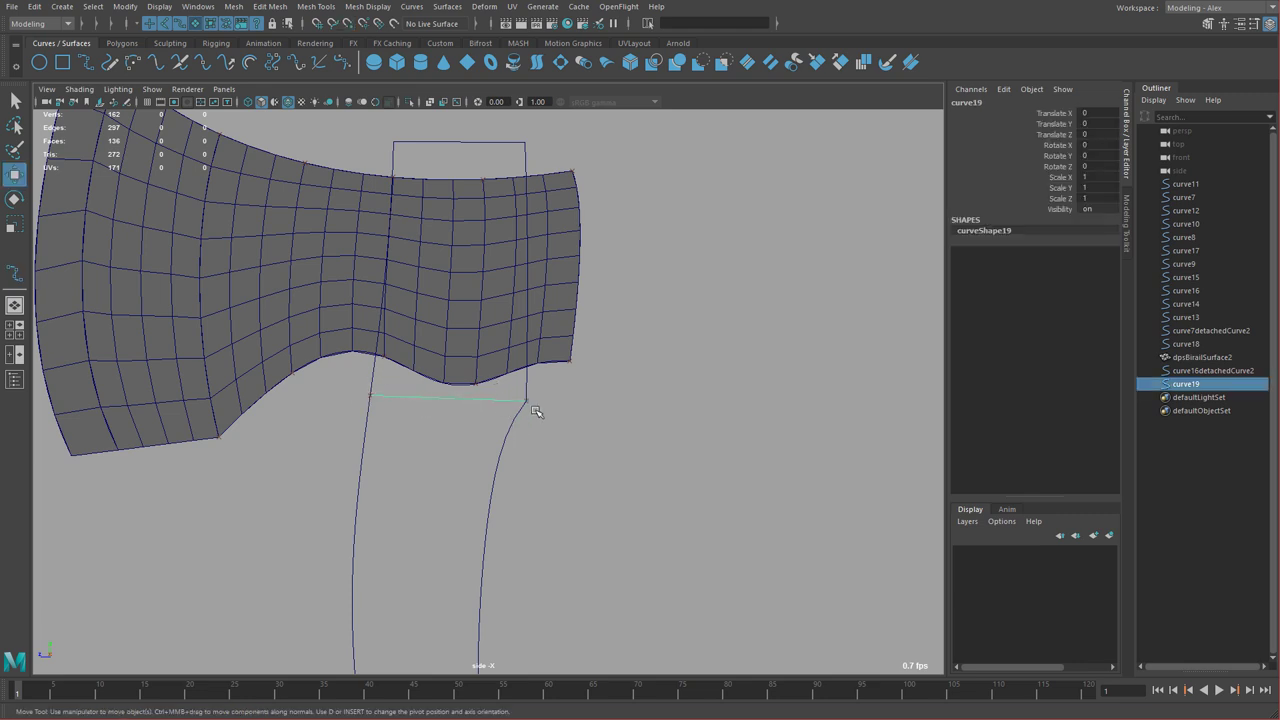
# - Hide the axe head mesh so that only the construction curves remain
pyautogui.scroll(-5, 528, 400)
pyautogui.scroll(1, 549, 371)
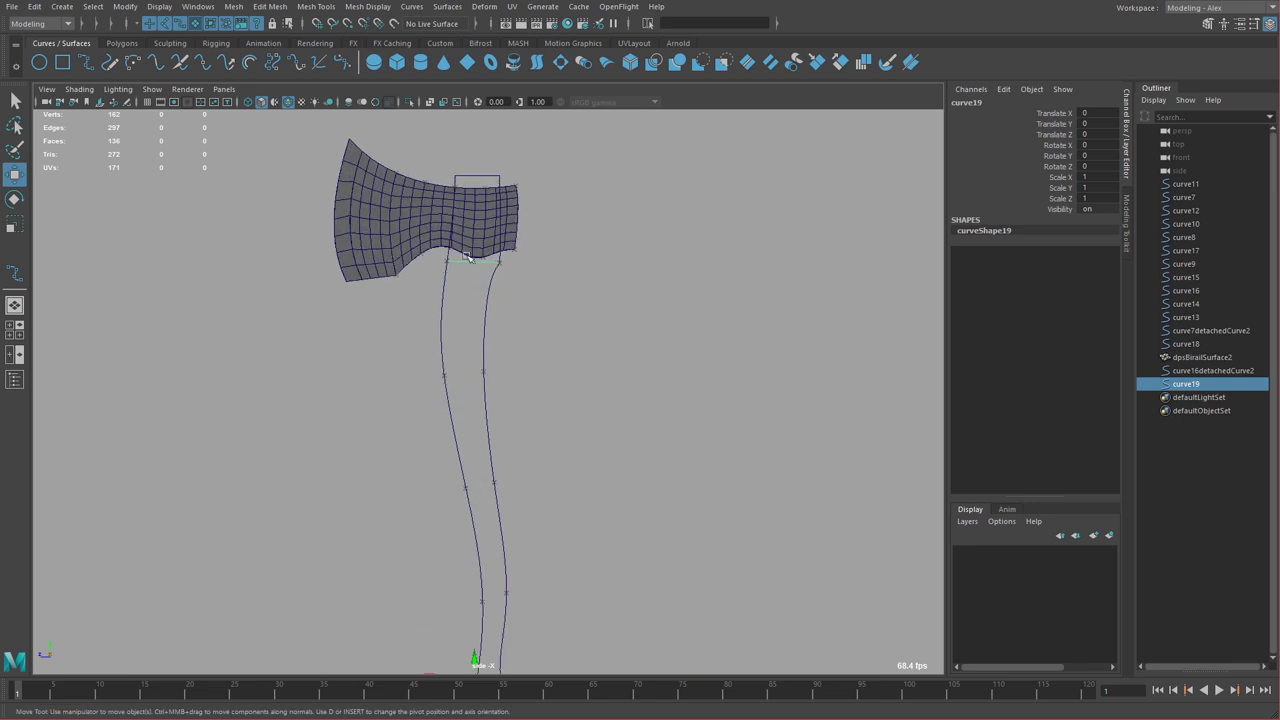
pyautogui.scroll(-1, 506, 309)
pyautogui.click(447, 316)
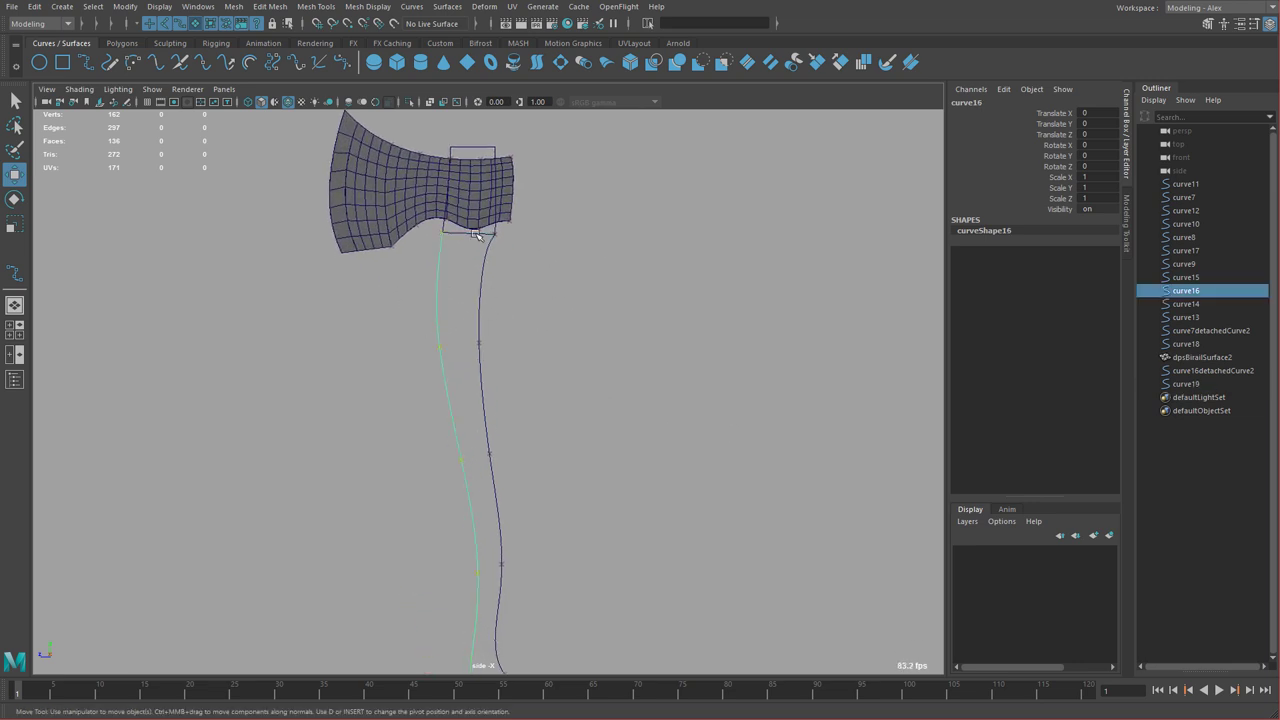
pyautogui.scroll(2, 494, 290)
pyautogui.click(494, 290)
pyautogui.hotkey('ctrl', 'h')
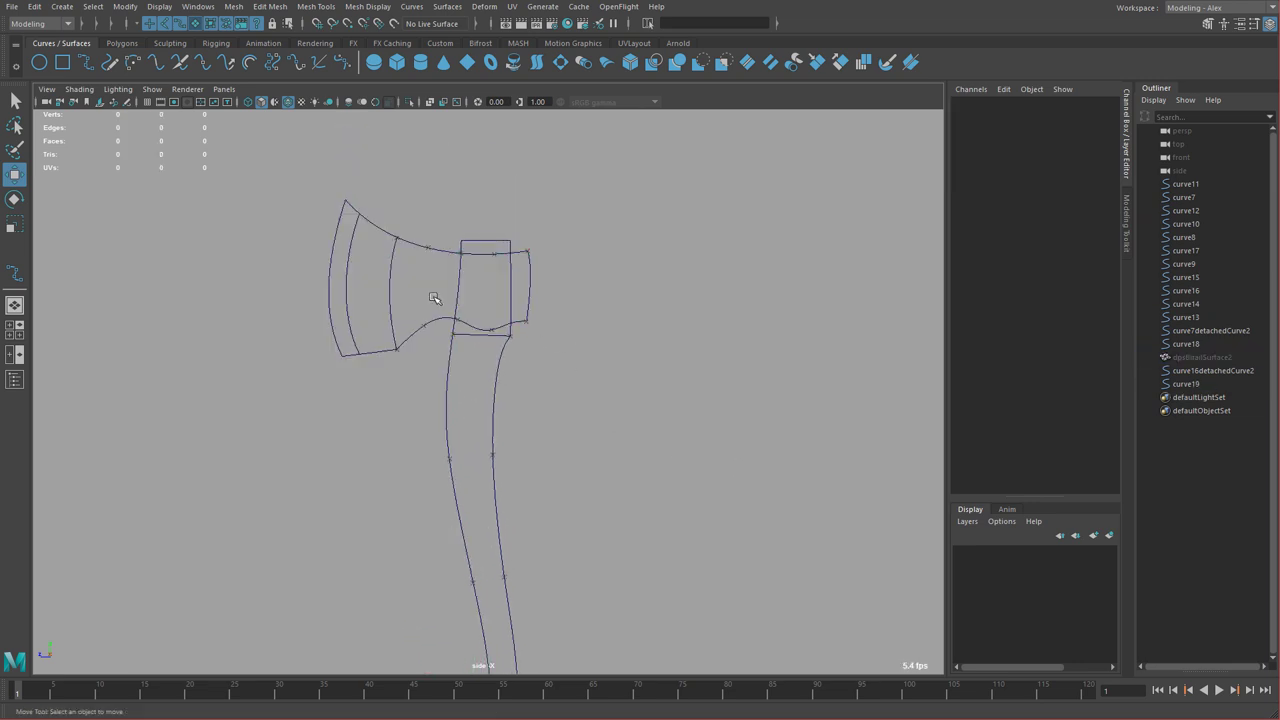
# - Create a Birail 2 surface for the handle's top section, with its side curves as profiles and its upper and lower curves as rails
pyautogui.scroll(2, 589, 351)
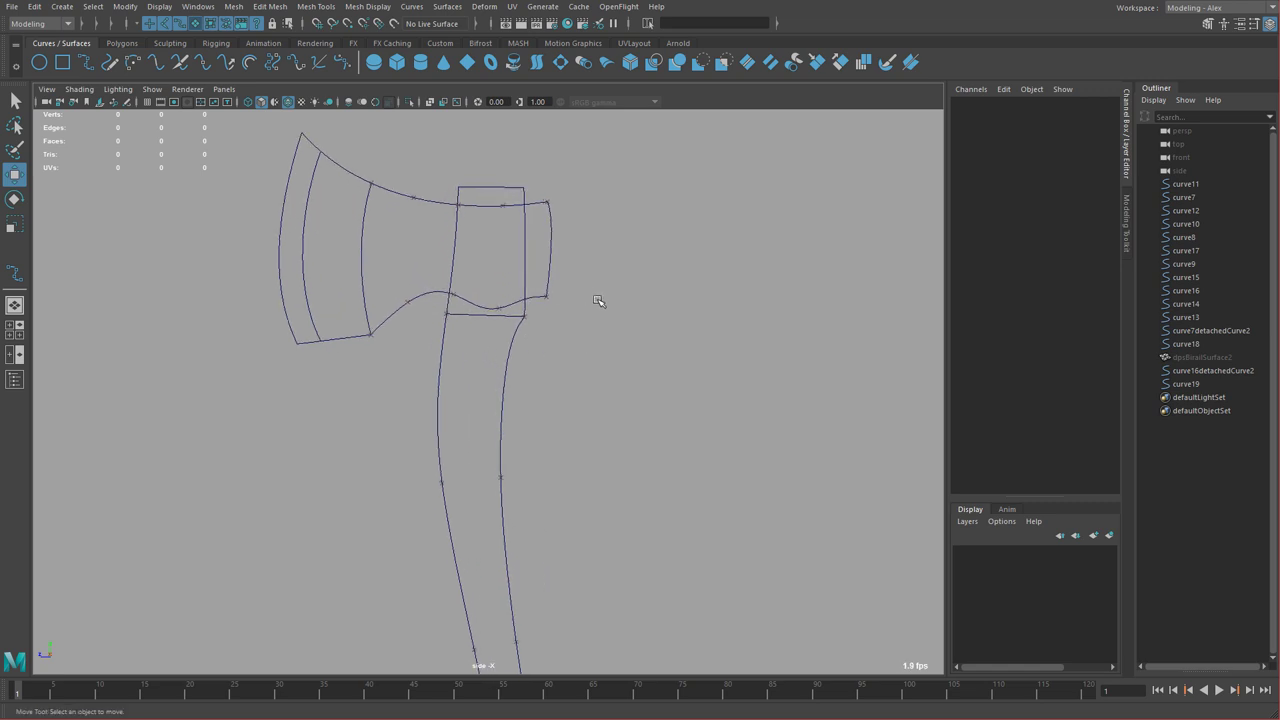
pyautogui.press('space')
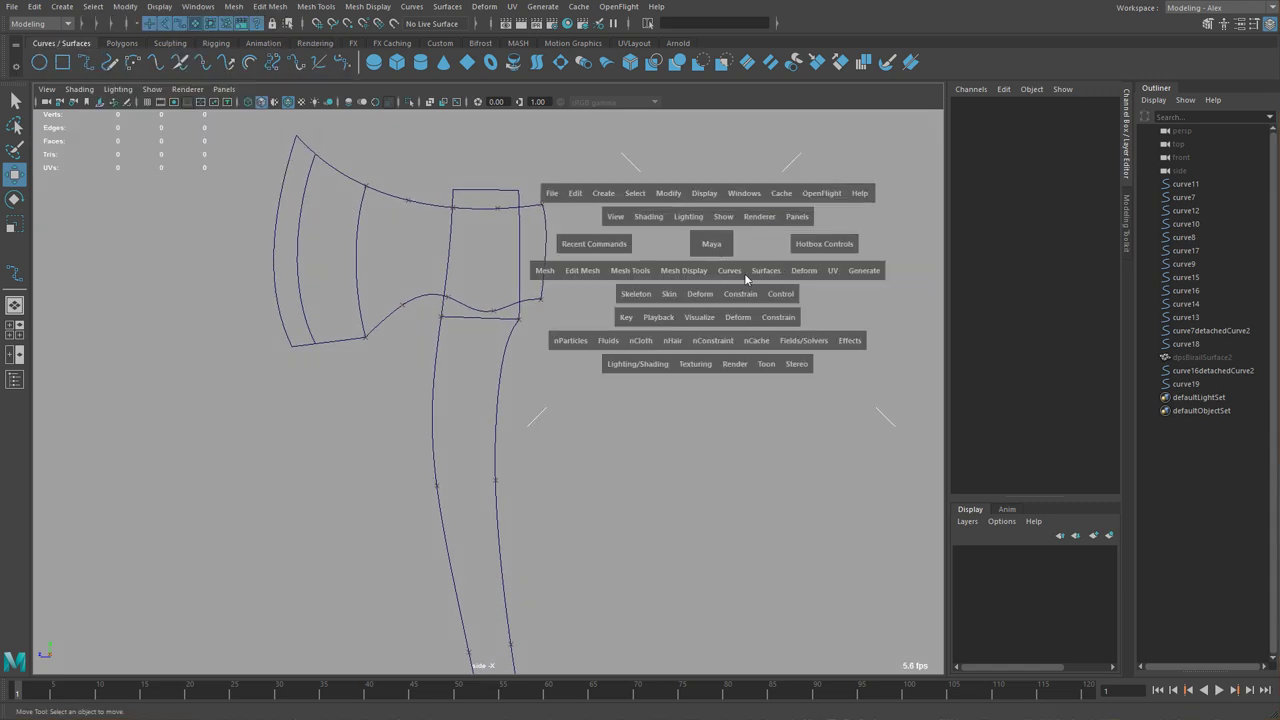
pyautogui.press('space')
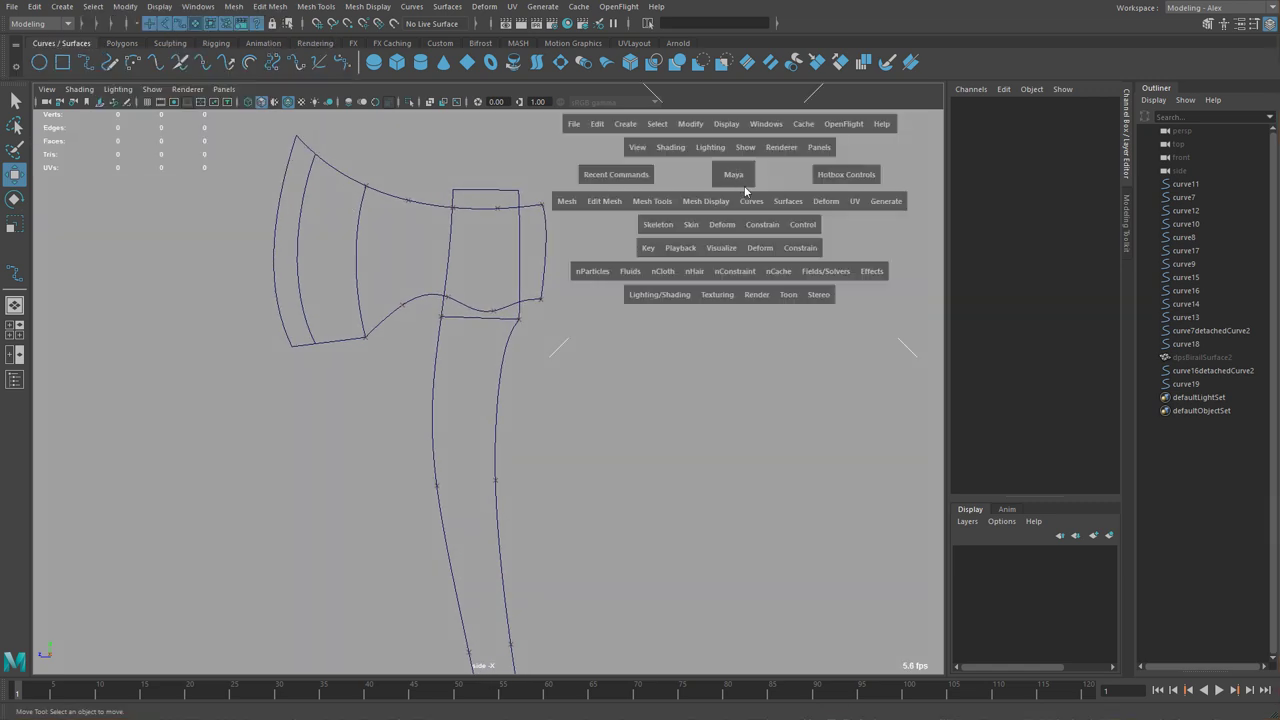
pyautogui.click(749, 202)
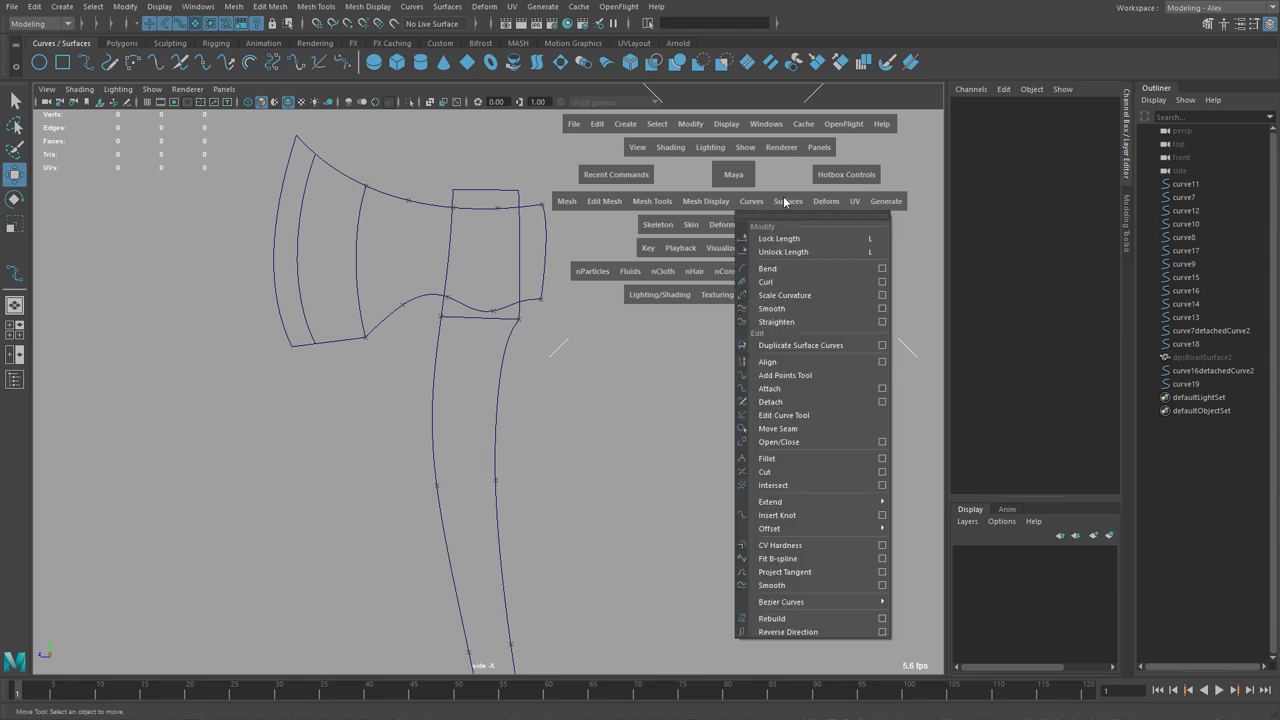
pyautogui.moveTo(787, 202)
pyautogui.moveTo(806, 283)
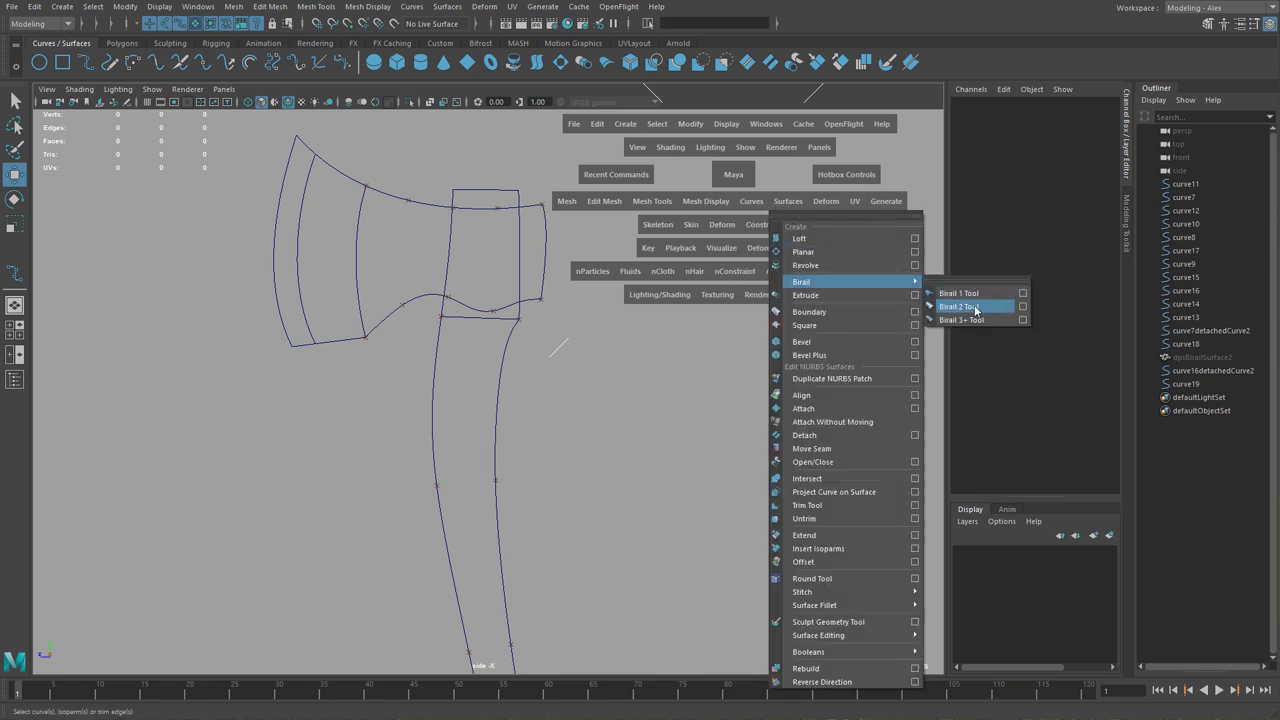
pyautogui.click(972, 308)
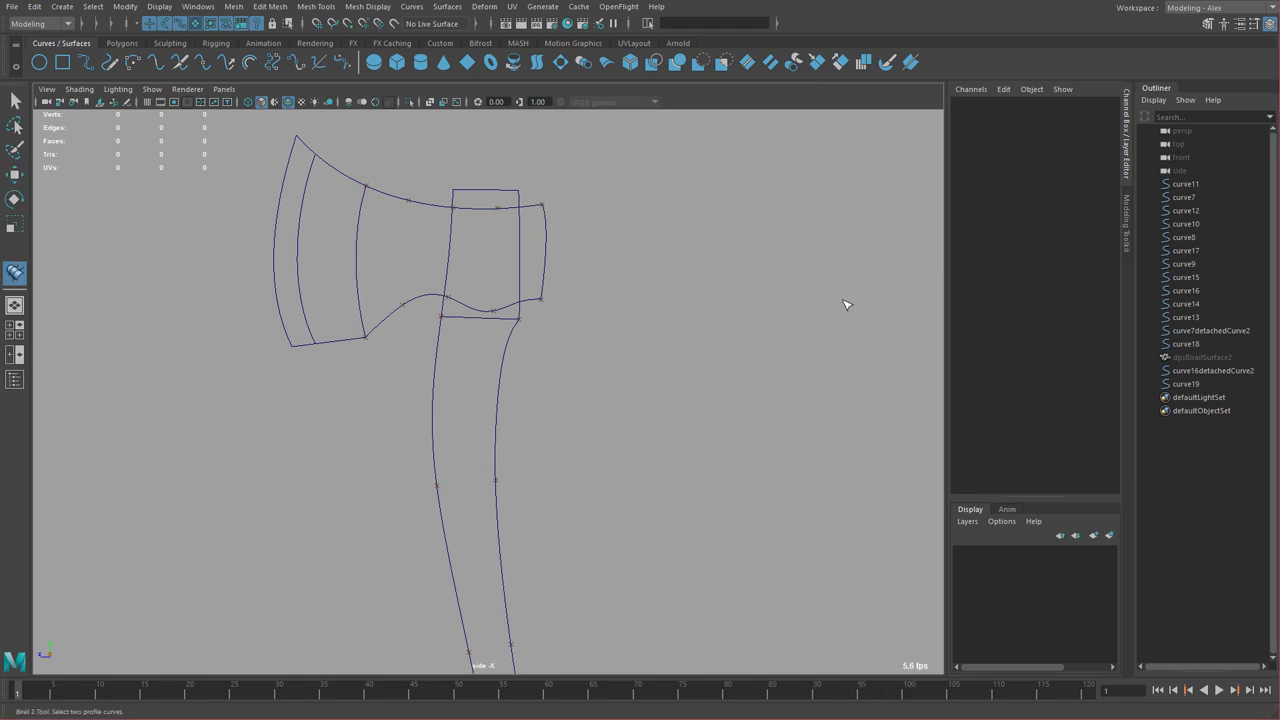
pyautogui.click(445, 234)
pyautogui.click(517, 234)
pyautogui.click(485, 190)
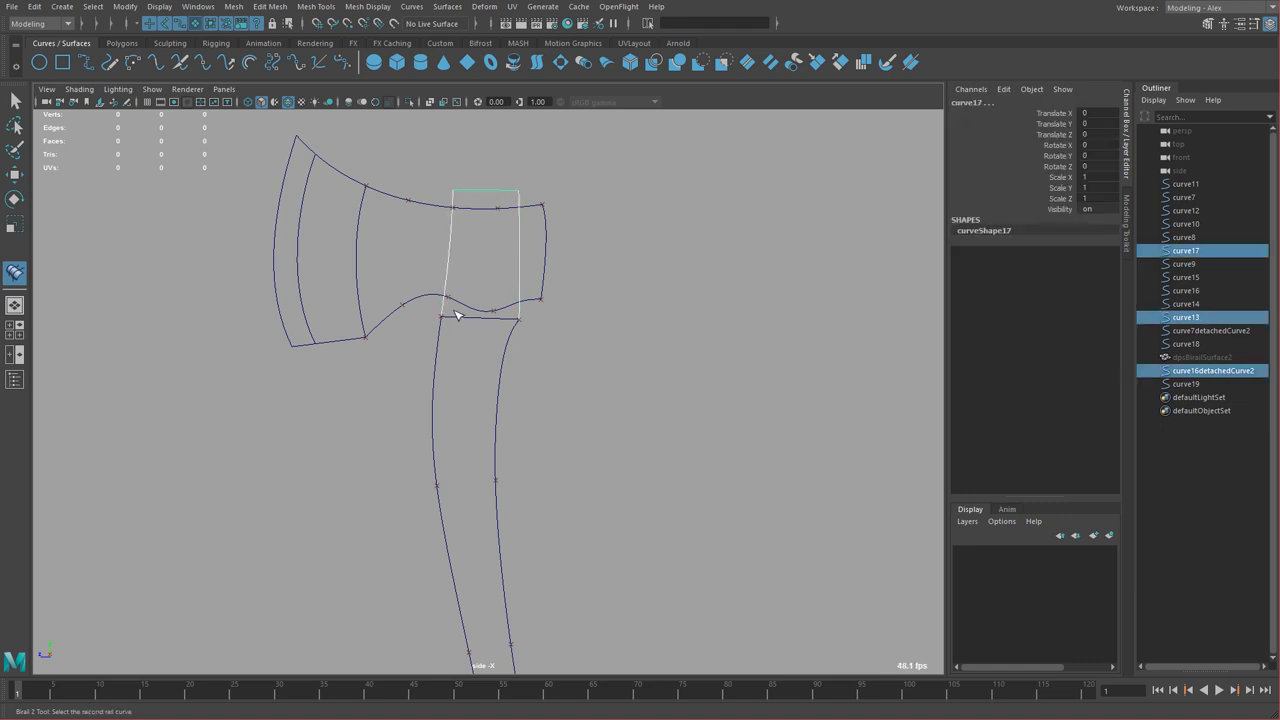
pyautogui.click(455, 313)
pyautogui.press('w')
pyautogui.scroll(-4, 563, 349)
pyautogui.click(629, 318)
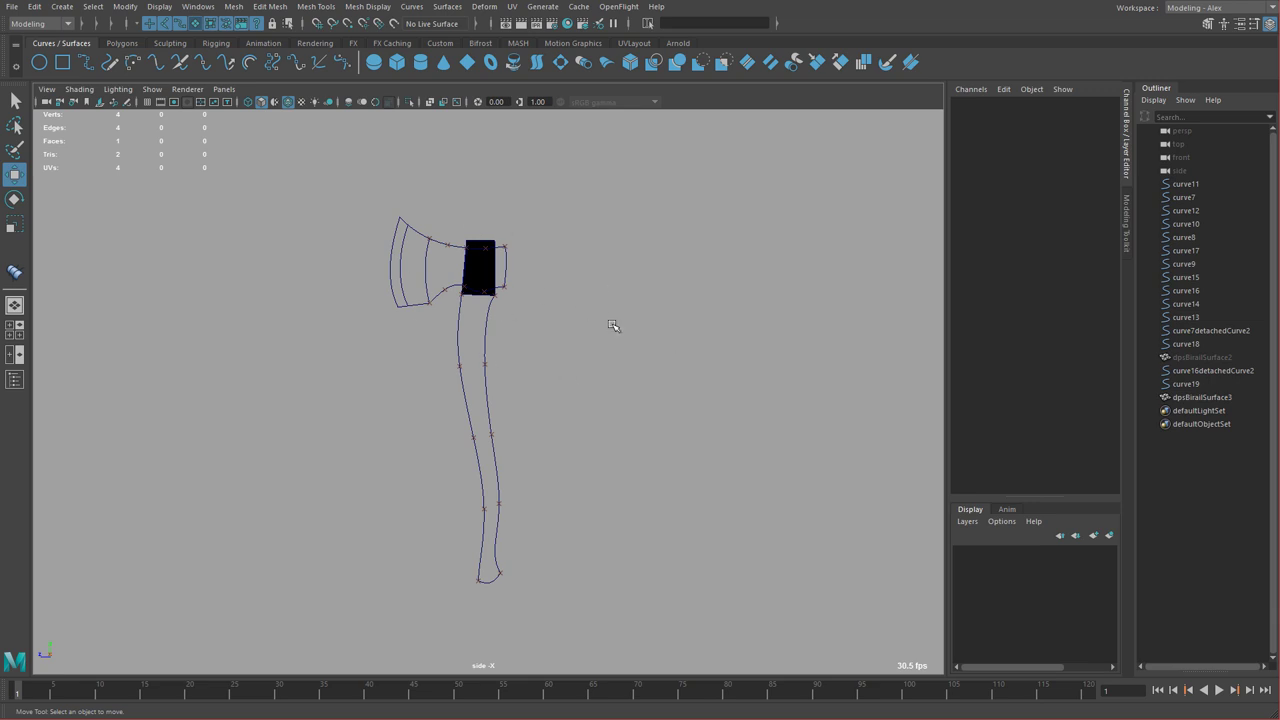
# - Hide the new surface covering the handle's top section
pyautogui.press('y')
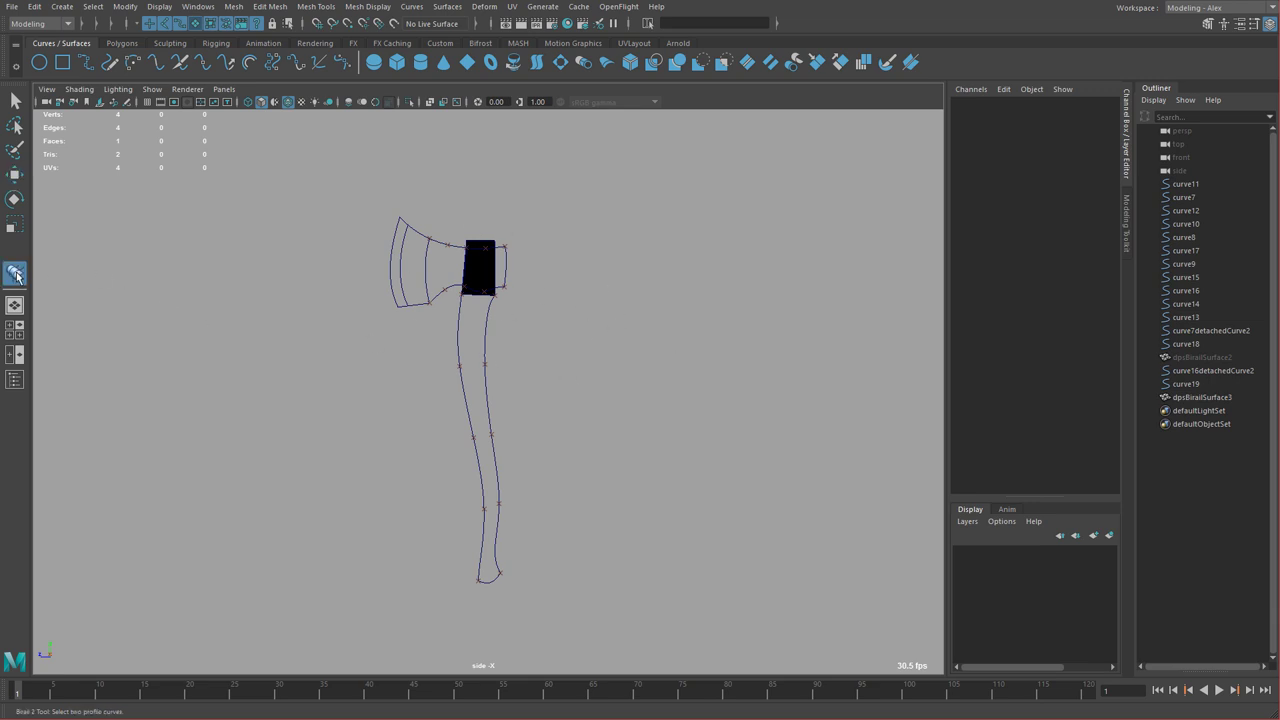
pyautogui.scroll(3, 566, 358)
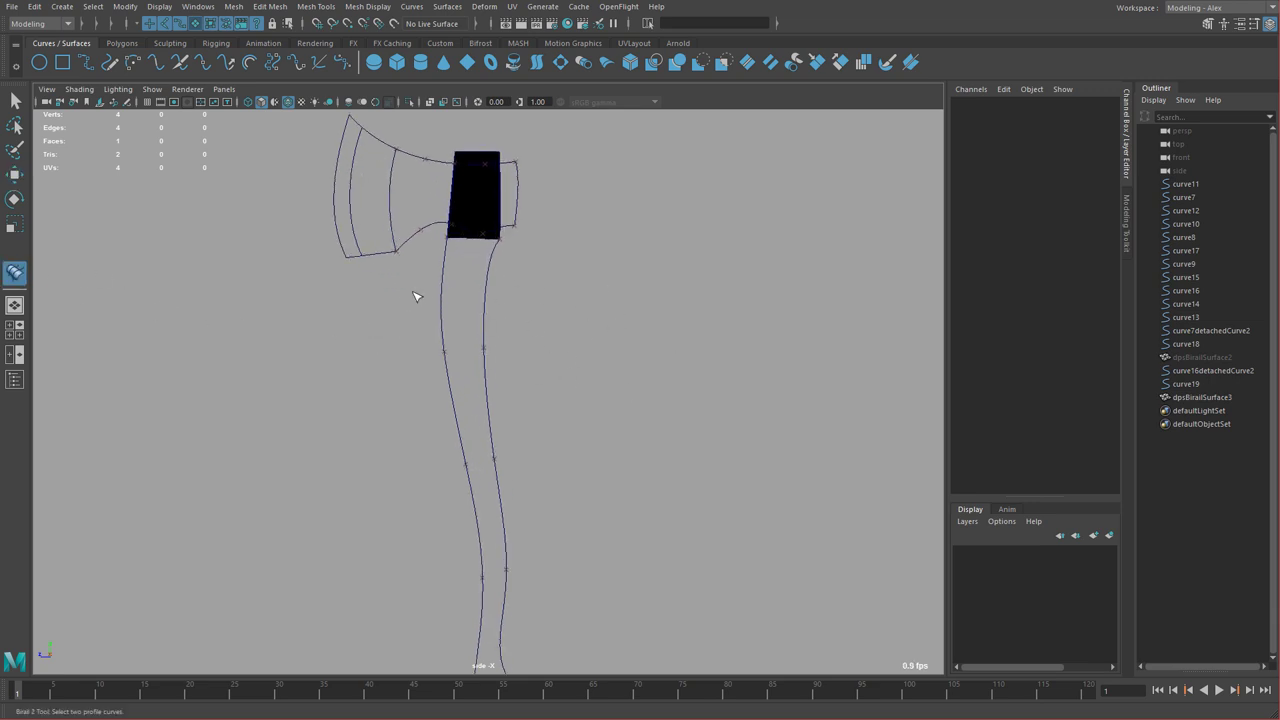
pyautogui.press('w')
pyautogui.click(479, 194)
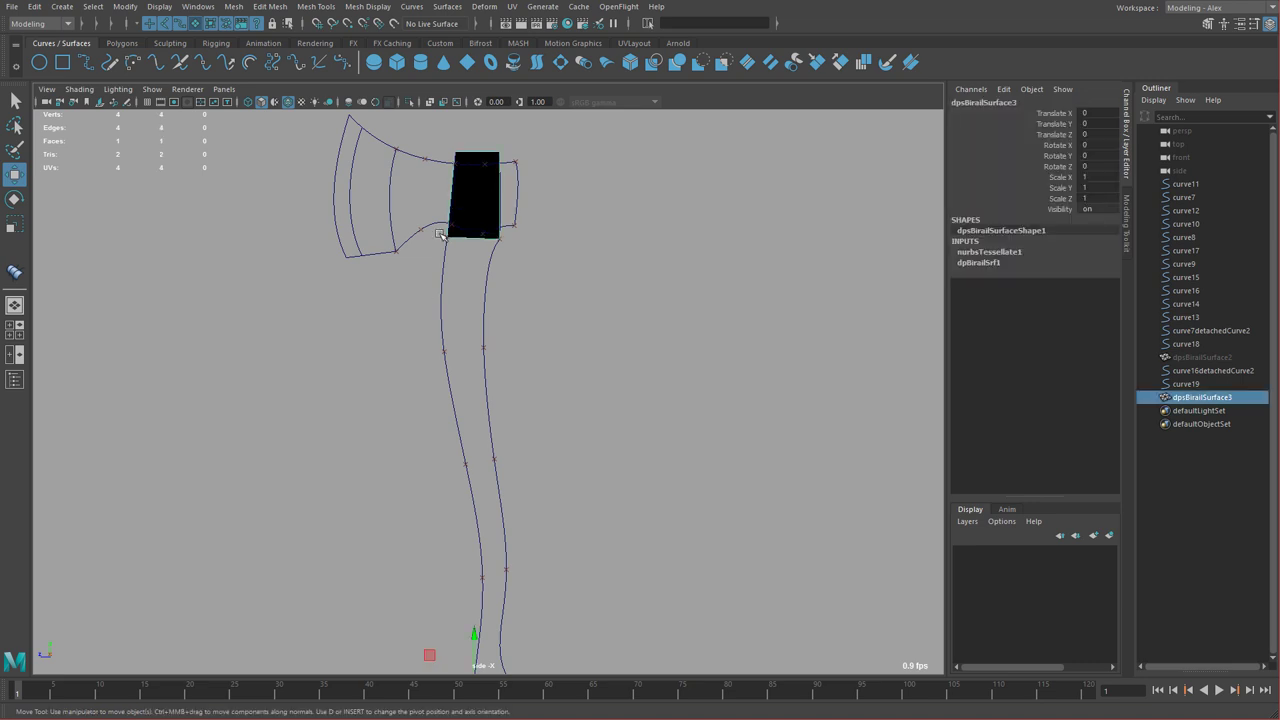
pyautogui.scroll(3, 586, 443)
pyautogui.hotkey('ctrl', 'h')
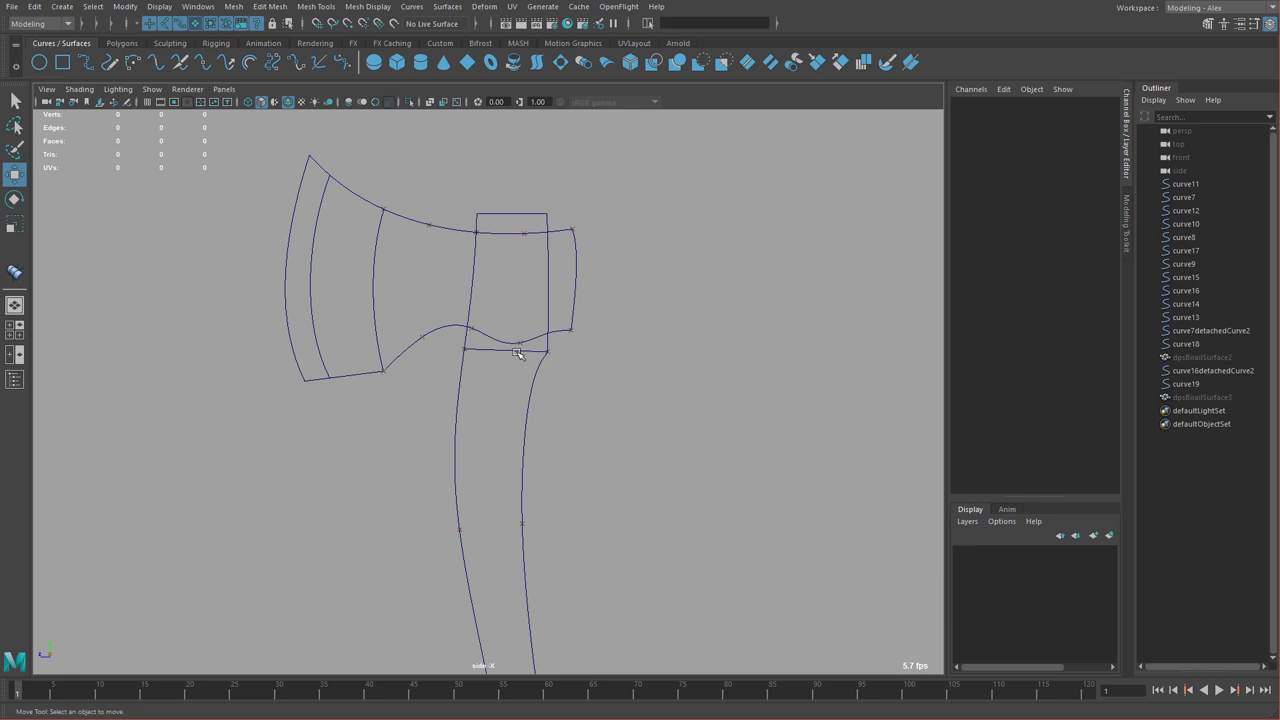
pyautogui.hotkey('ctrl', 'z')
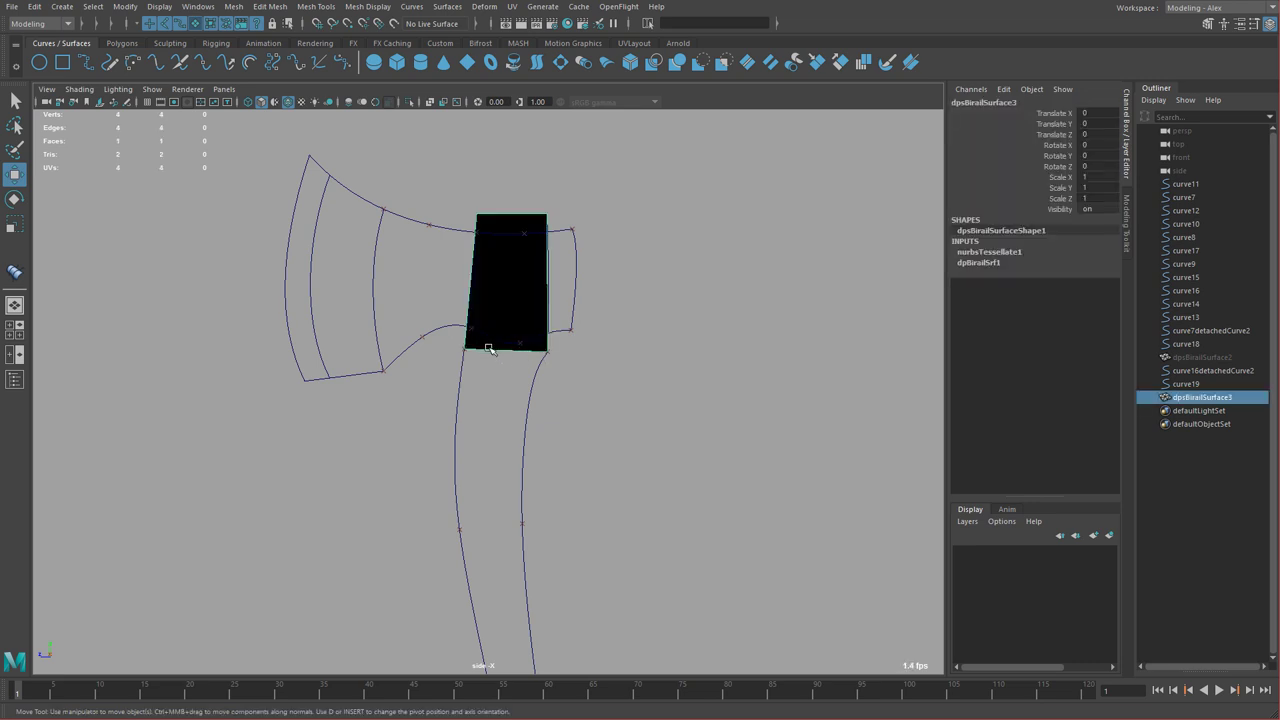
pyautogui.keyDown('alt'); pyautogui.moveTo(520, 330); pyautogui.dragTo(522, 178, button='middle'); pyautogui.keyUp('alt')
pyautogui.hotkey('ctrl', 'h')
pyautogui.scroll(-3, 535, 247)
pyautogui.scroll(1, 522, 178)
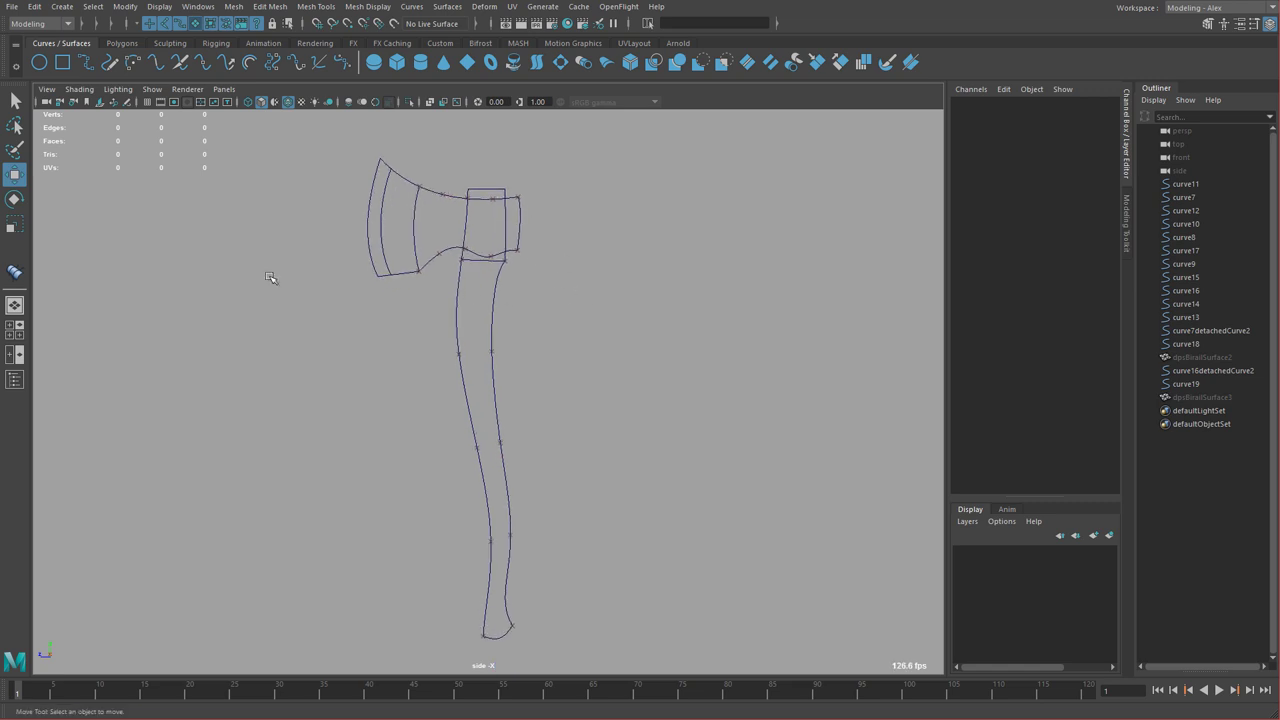
# - Create a Birail 2 surface for the long handle section, with the cross and bottom end curves as profiles and the side curves as rails
pyautogui.click(15, 275)
pyautogui.click(476, 263)
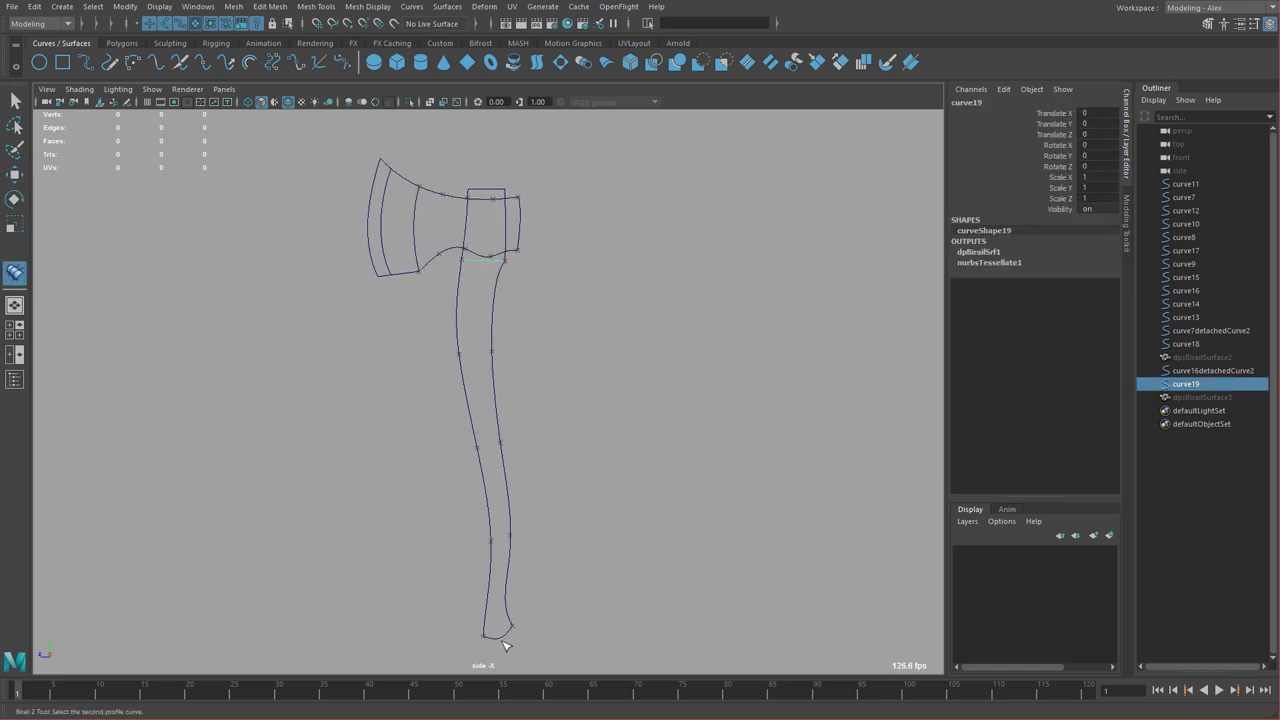
pyautogui.click(499, 637)
pyautogui.click(472, 420)
pyautogui.click(501, 421)
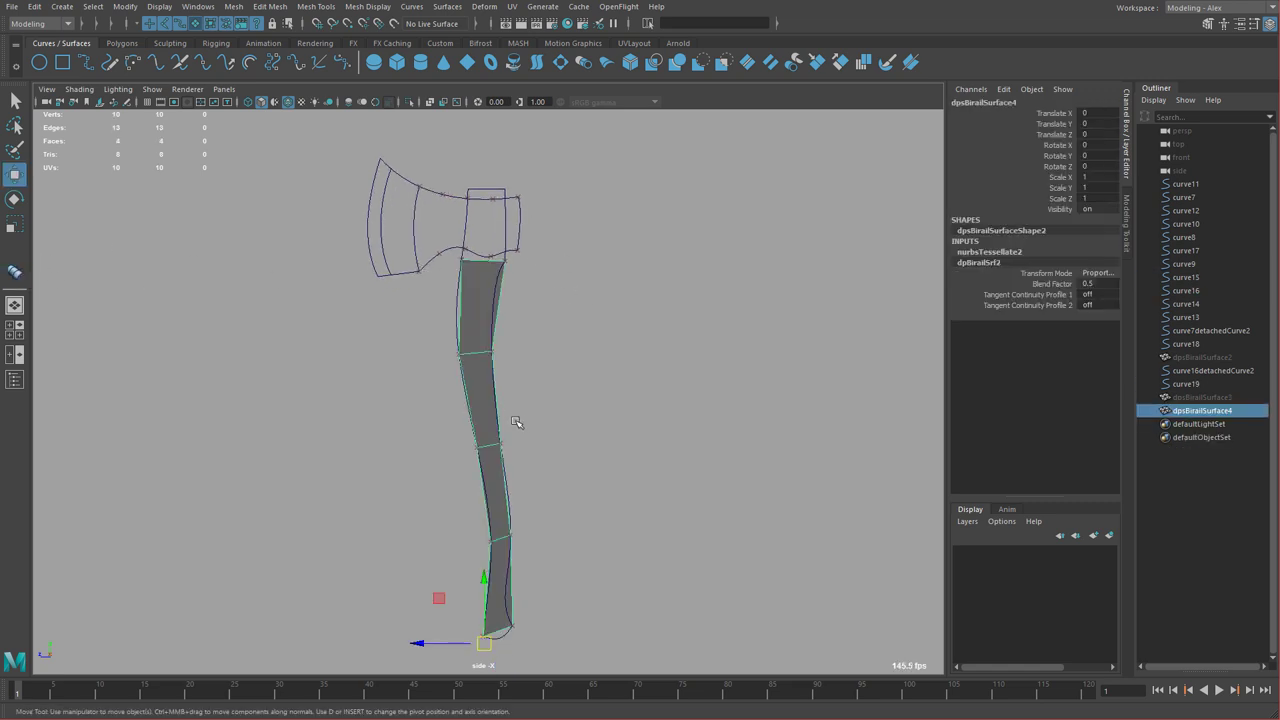
# - Show the hidden top section surface again and reverse its normals
pyautogui.keyDown('alt'); pyautogui.moveTo(522, 326); pyautogui.dragTo(755, 434, button='right'); pyautogui.keyUp('alt')
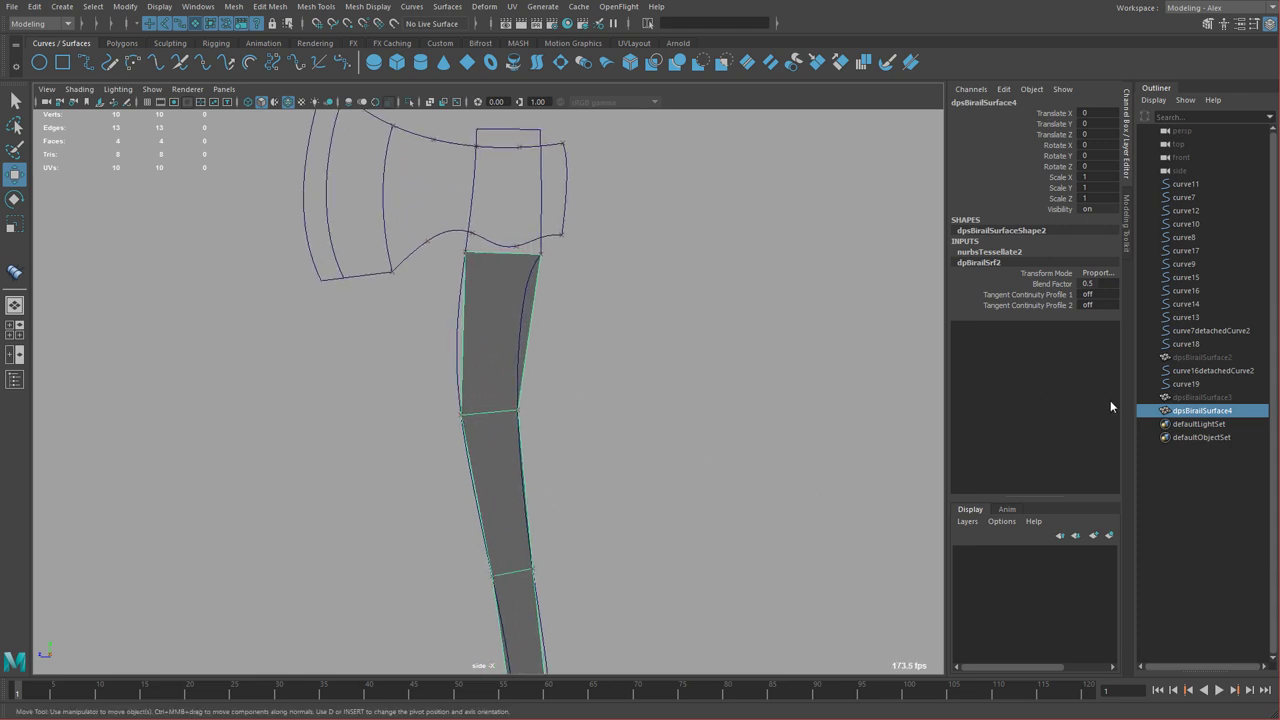
pyautogui.hotkey('ctrl', 'shift', 'h')
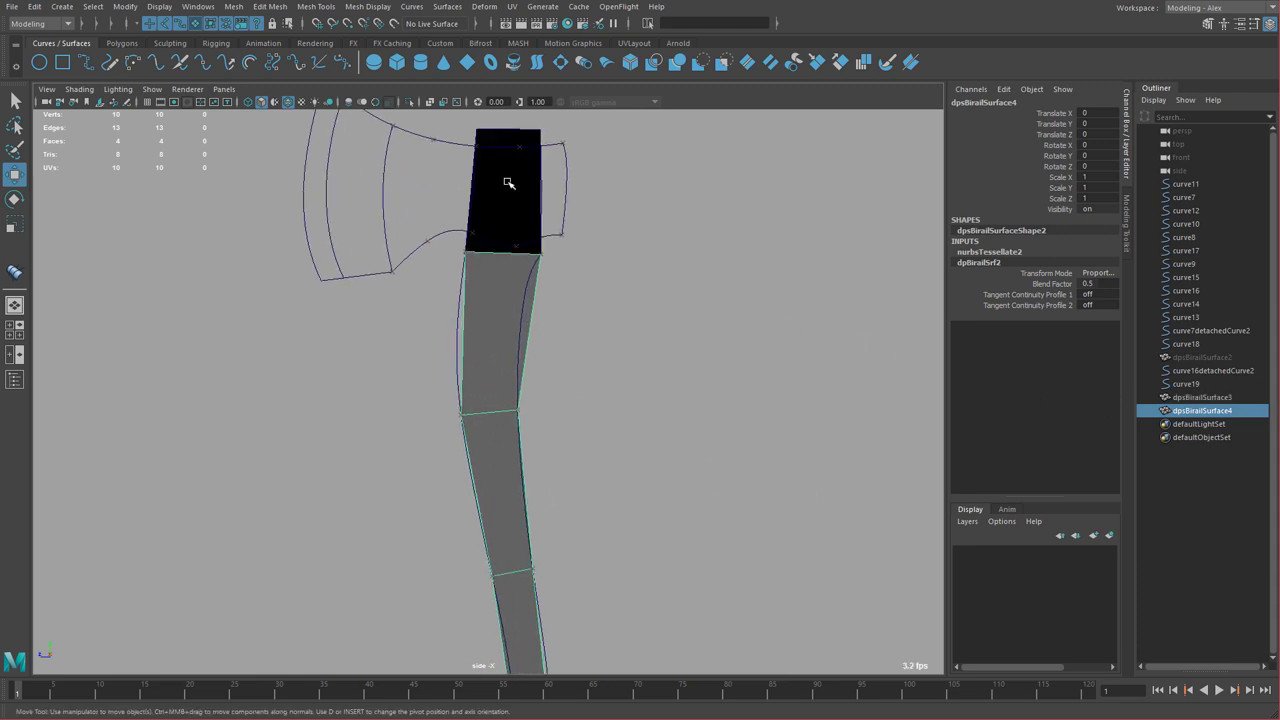
pyautogui.click(508, 183)
pyautogui.click(122, 43)
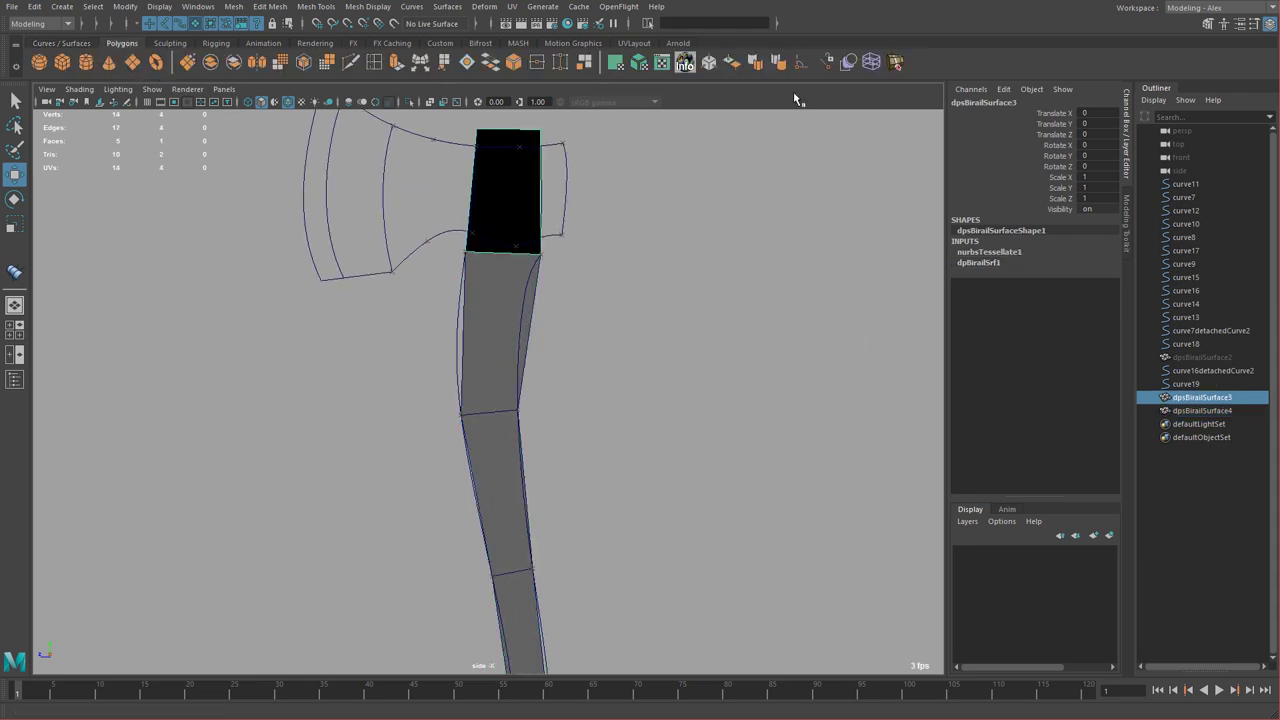
pyautogui.click(733, 62)
pyautogui.click(609, 325)
pyautogui.click(508, 280)
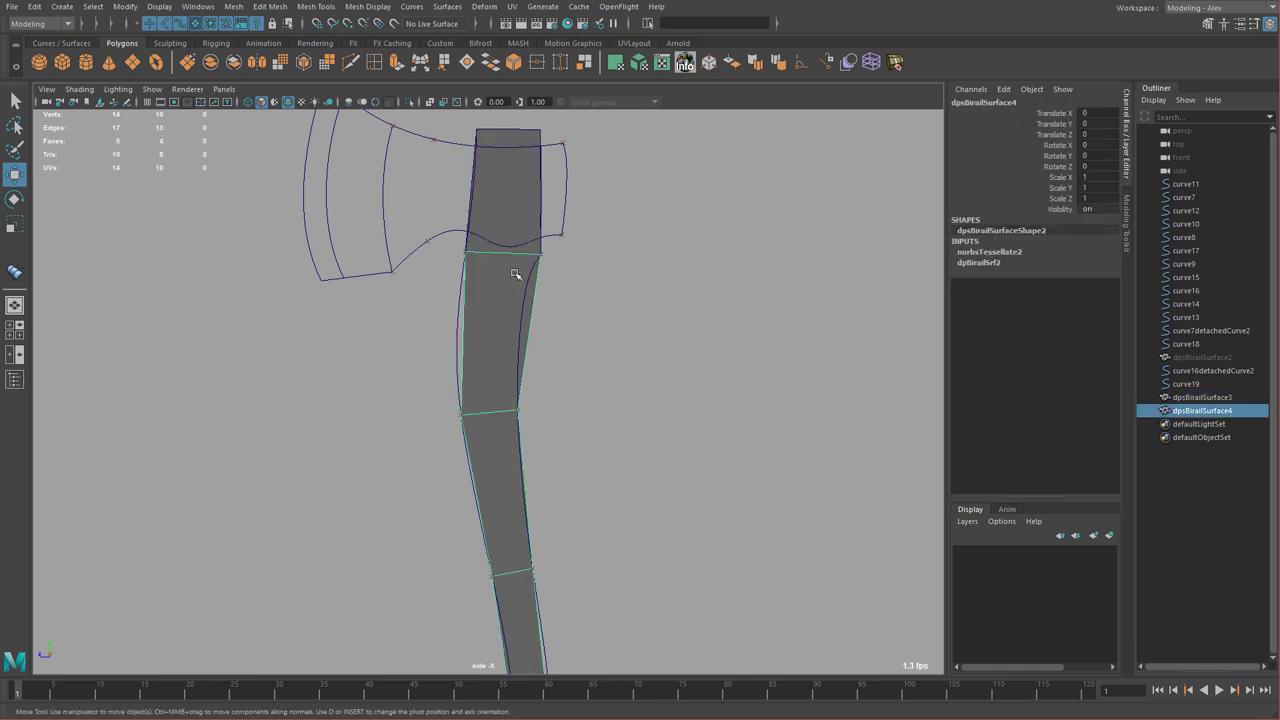
# - Set the top section surface's tessellation to U Number 4 and V Number 8
pyautogui.keyDown('alt'); pyautogui.moveTo(586, 244); pyautogui.dragTo(589, 362, button='middle'); pyautogui.keyUp('alt')
pyautogui.scroll(3, 589, 362)
pyautogui.click(520, 240)
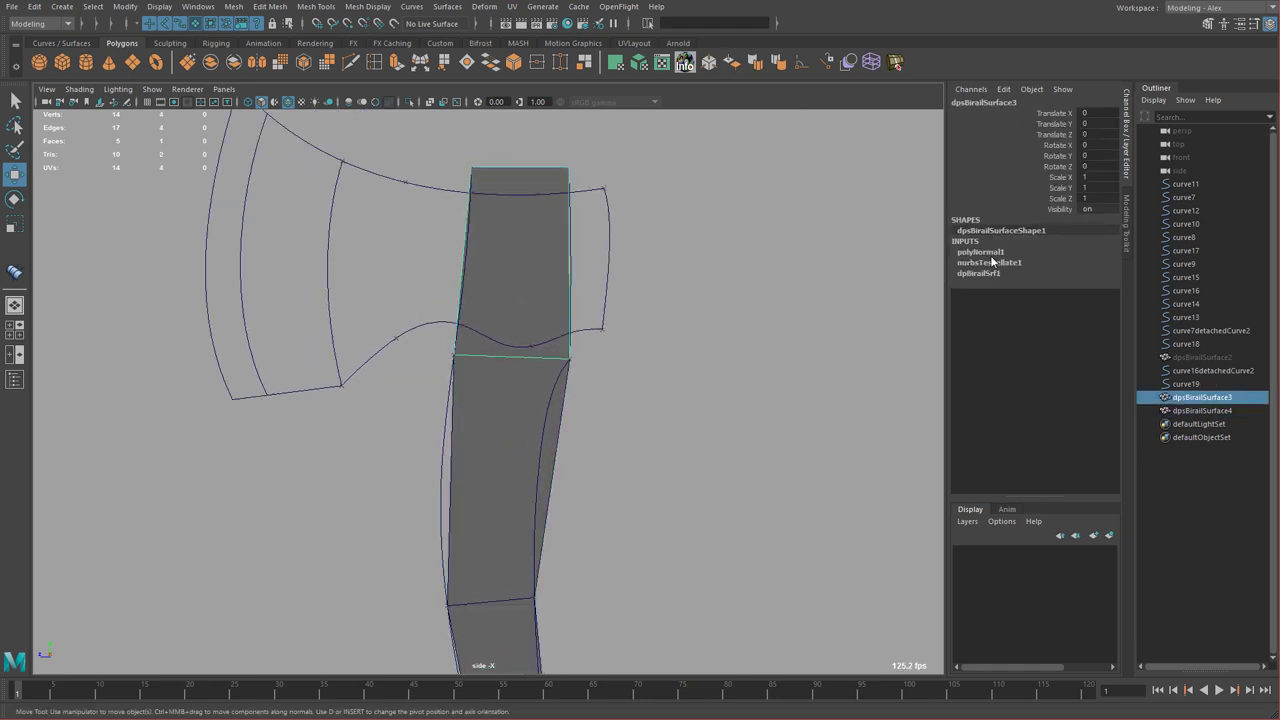
pyautogui.click(990, 262)
pyautogui.click(1058, 326)
pyautogui.moveTo(753, 341); pyautogui.dragTo(767, 340, button='middle')
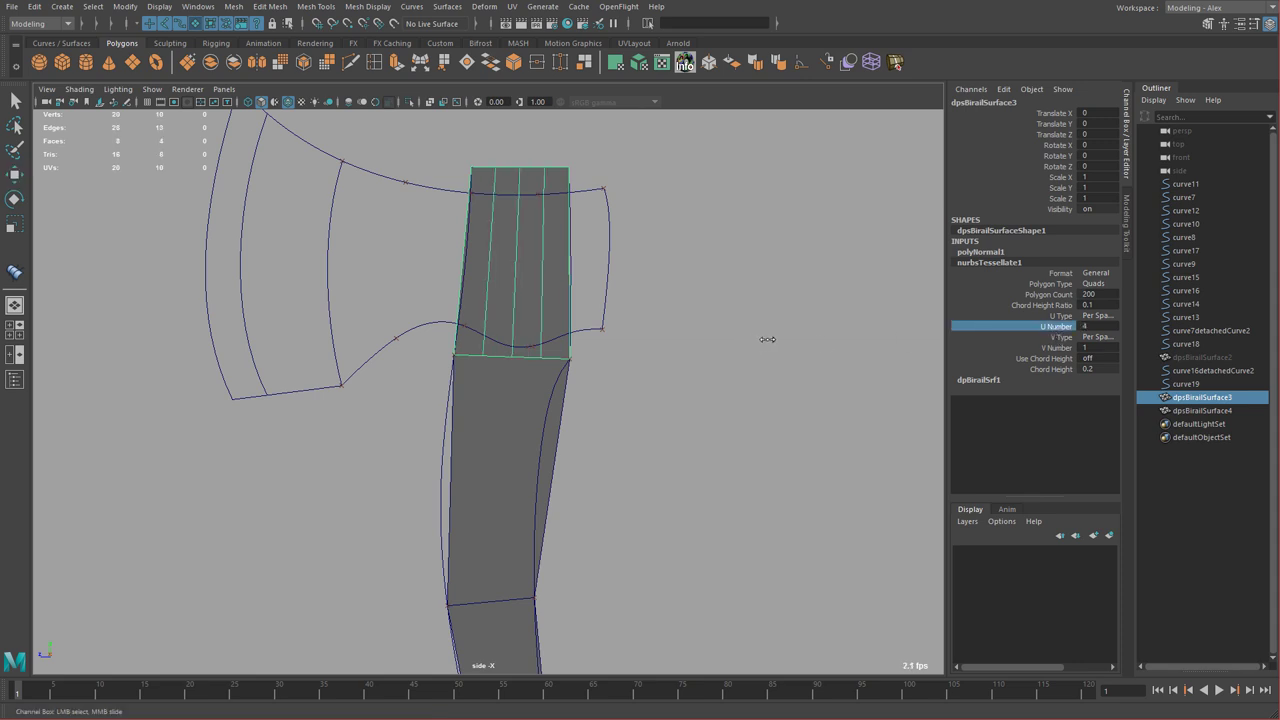
pyautogui.click(1058, 348)
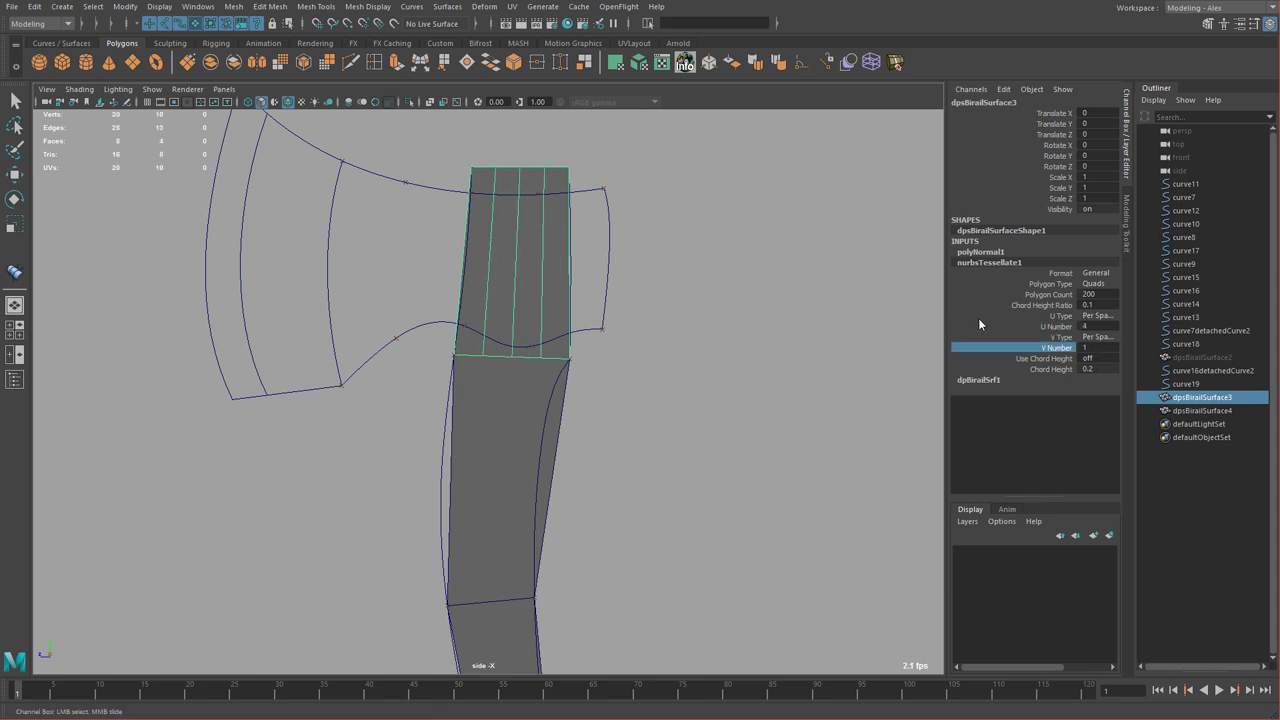
pyautogui.moveTo(722, 343); pyautogui.dragTo(760, 334, button='middle')
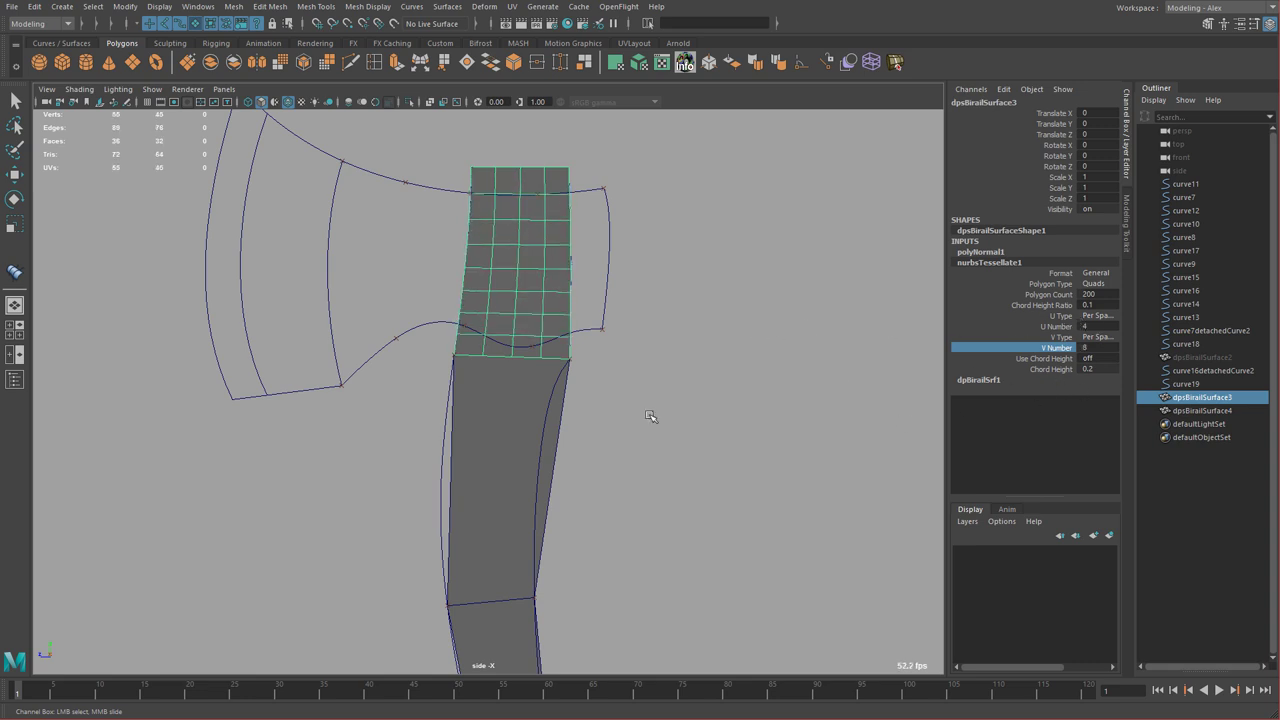
# - Set the long handle surface's tessellation to U Number 3 and V Number 4
pyautogui.click(527, 412)
pyautogui.press('w')
pyautogui.click(989, 251)
pyautogui.click(1056, 315)
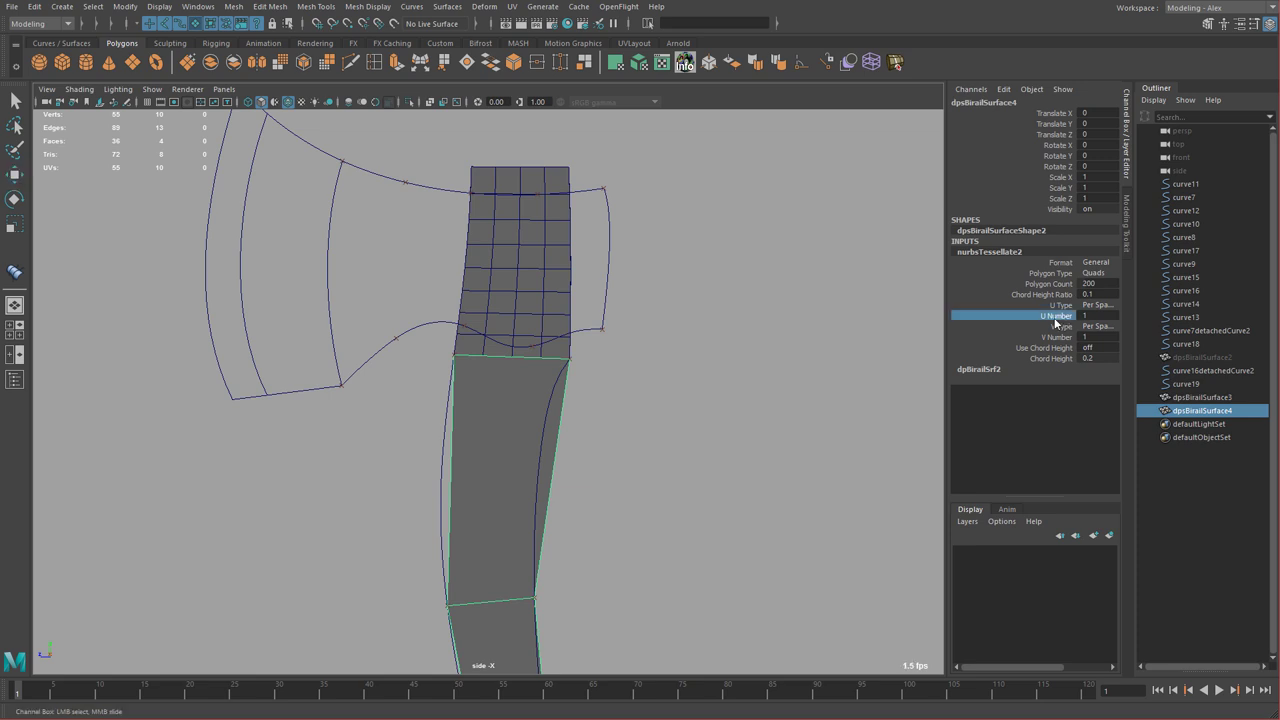
pyautogui.moveTo(858, 352); pyautogui.dragTo(868, 352, button='middle')
pyautogui.click(1066, 338)
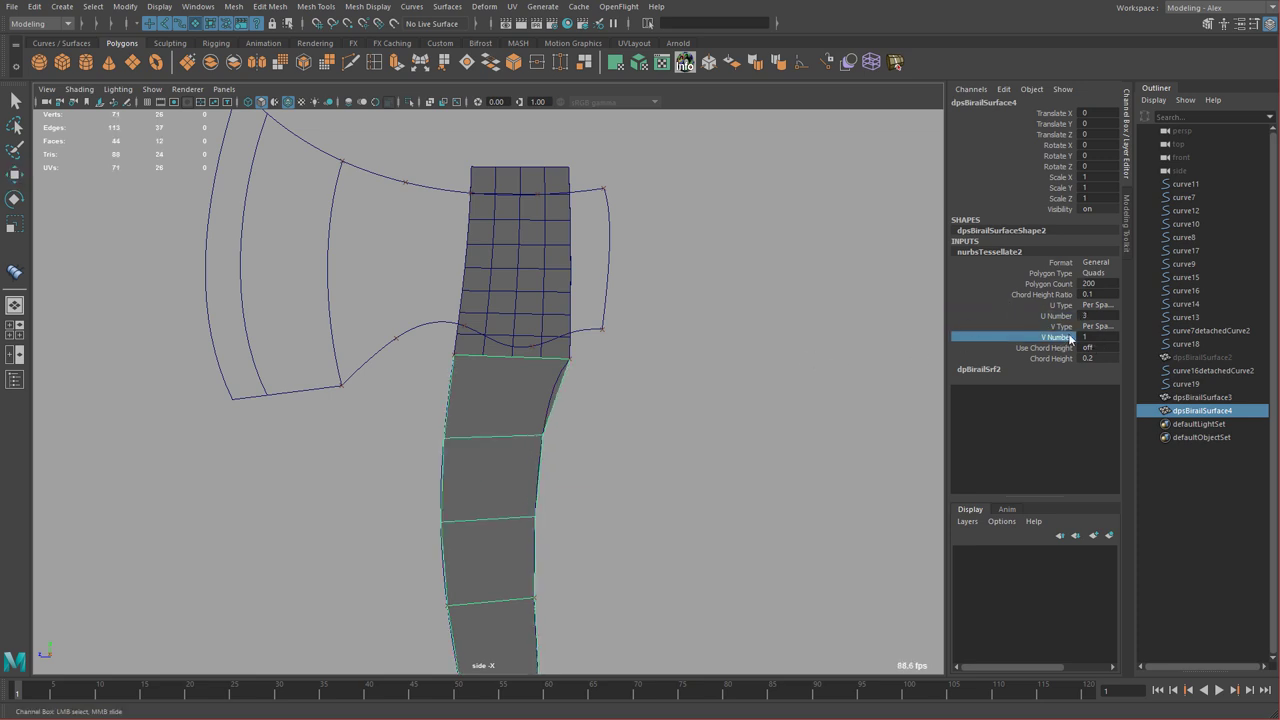
pyautogui.moveTo(727, 396); pyautogui.dragTo(749, 392, button='middle')
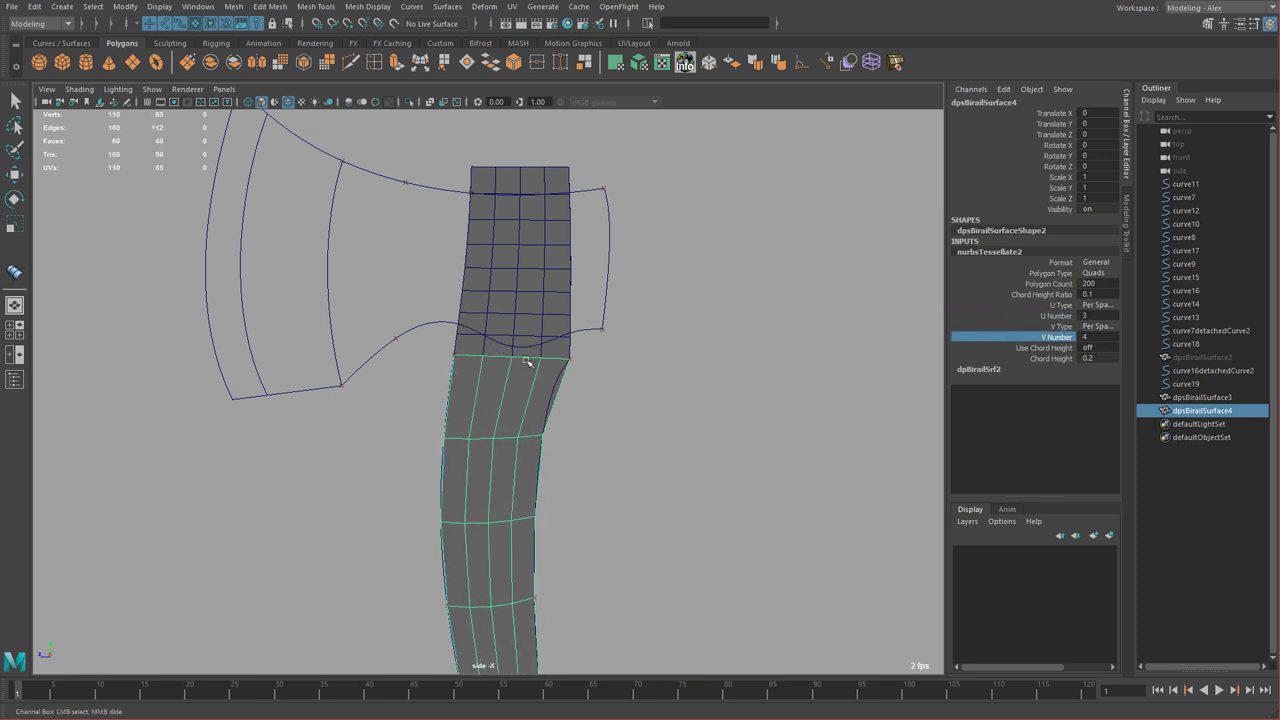
pyautogui.click(1058, 316)
pyautogui.scroll(-5, 540, 390)
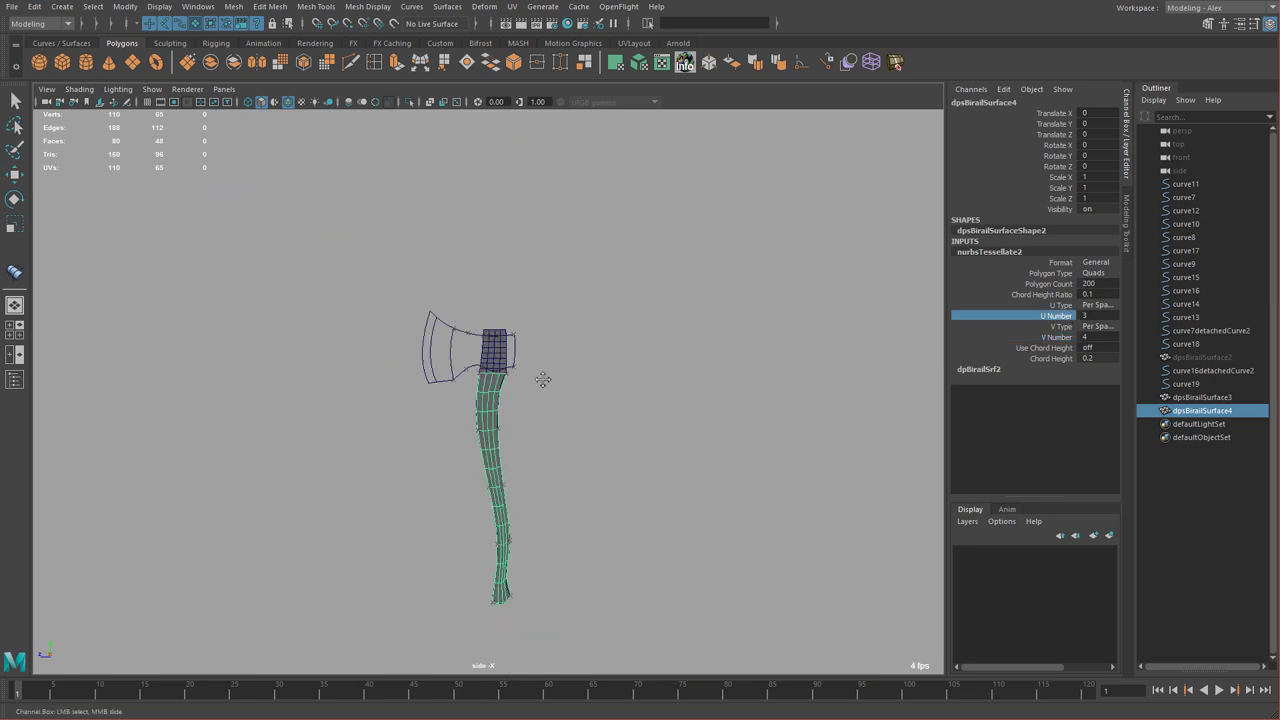
# - Change the long handle surface's tessellation U Type to Per Surf # of Isoparms in 3D
pyautogui.press('f')
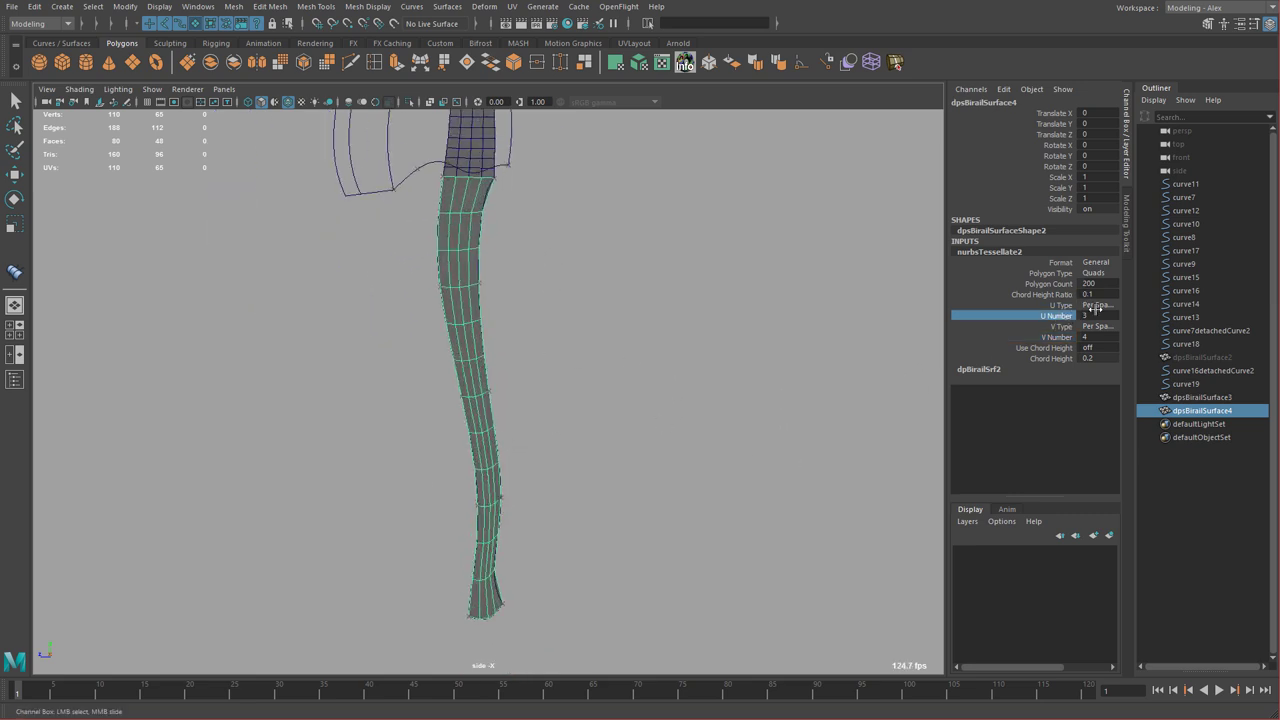
pyautogui.moveTo(785, 352); pyautogui.dragTo(806, 347, button='middle')
pyautogui.click(1106, 306)
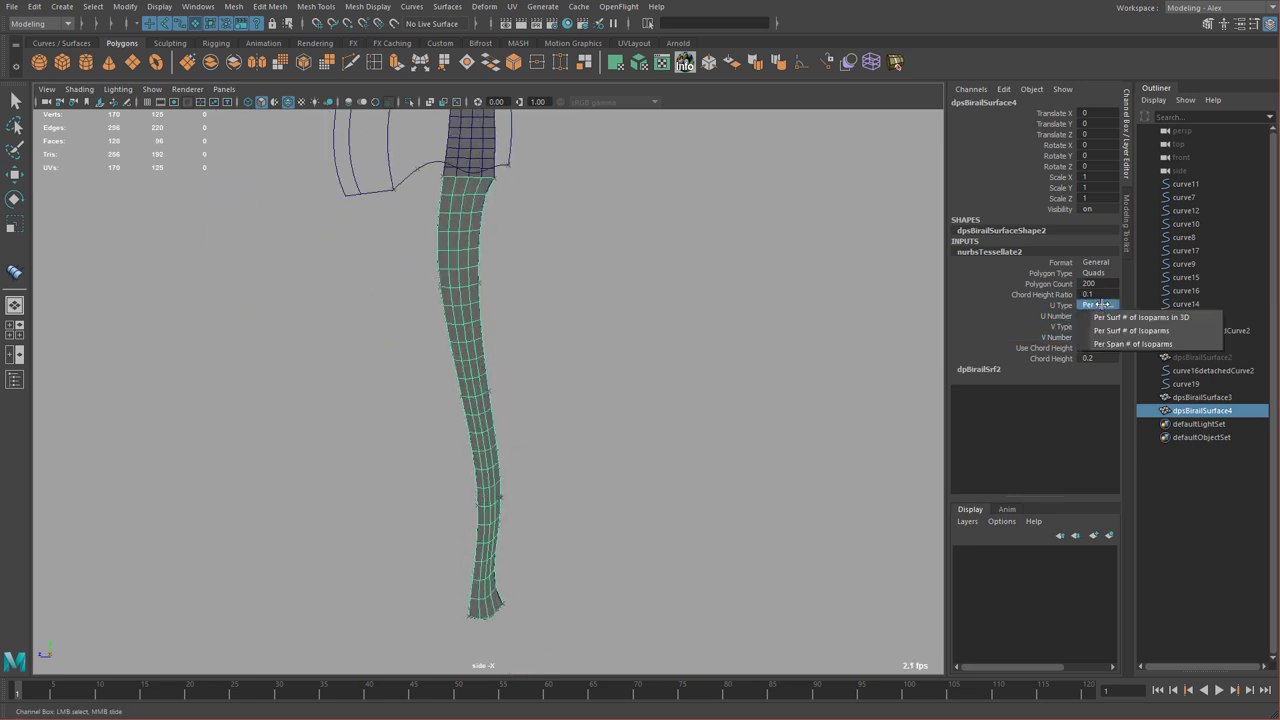
pyautogui.click(1113, 318)
# - Increase the long handle surface's crosswise divisions to match the top section's squares by setting U Number to 36
pyautogui.click(1057, 316)
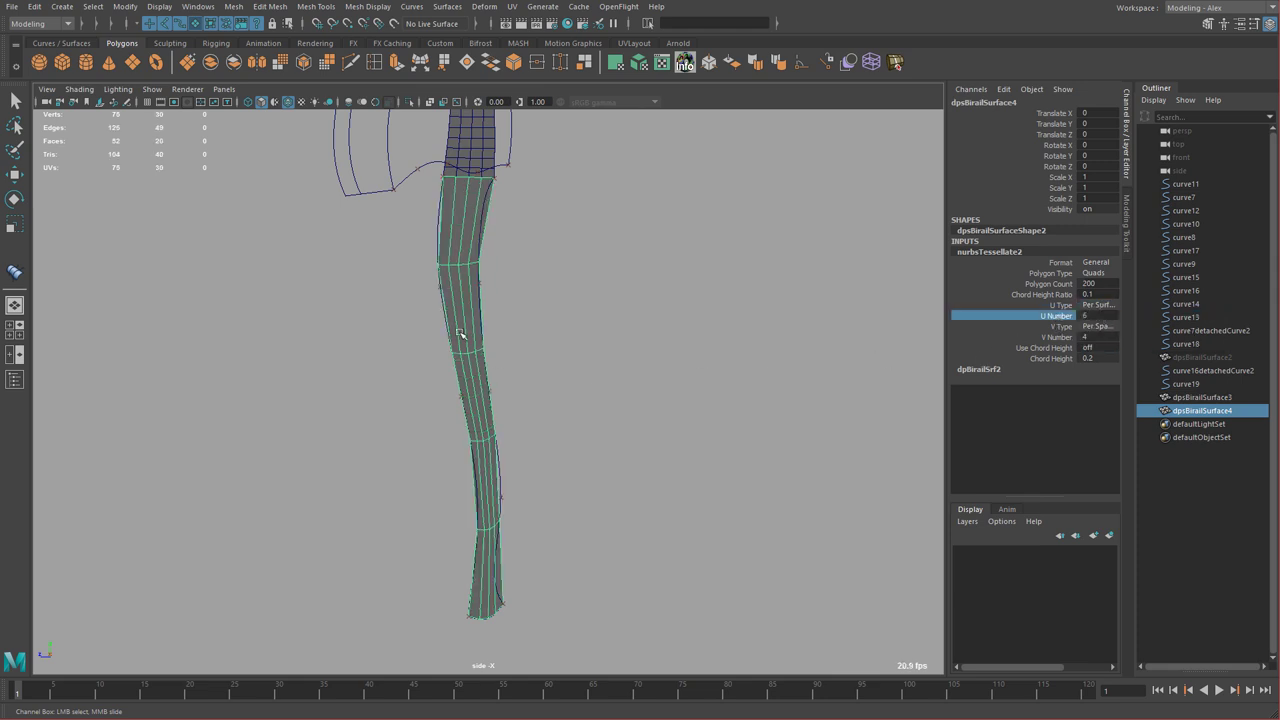
pyautogui.moveTo(486, 494); pyautogui.dragTo(690, 406, button='middle')
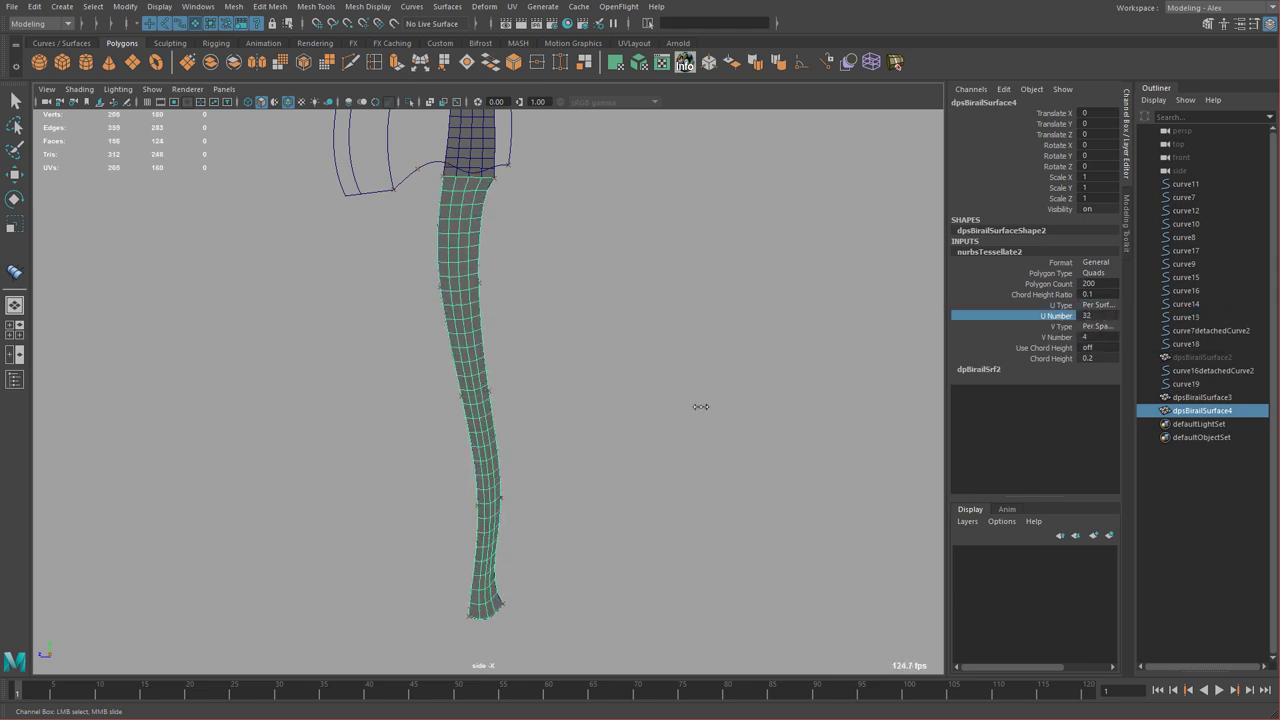
pyautogui.keyDown('alt'); pyautogui.moveTo(588, 367); pyautogui.dragTo(600, 377, button='middle'); pyautogui.keyUp('alt')
pyautogui.keyDown('alt'); pyautogui.moveTo(600, 377); pyautogui.dragTo(685, 373, button='right'); pyautogui.keyUp('alt')
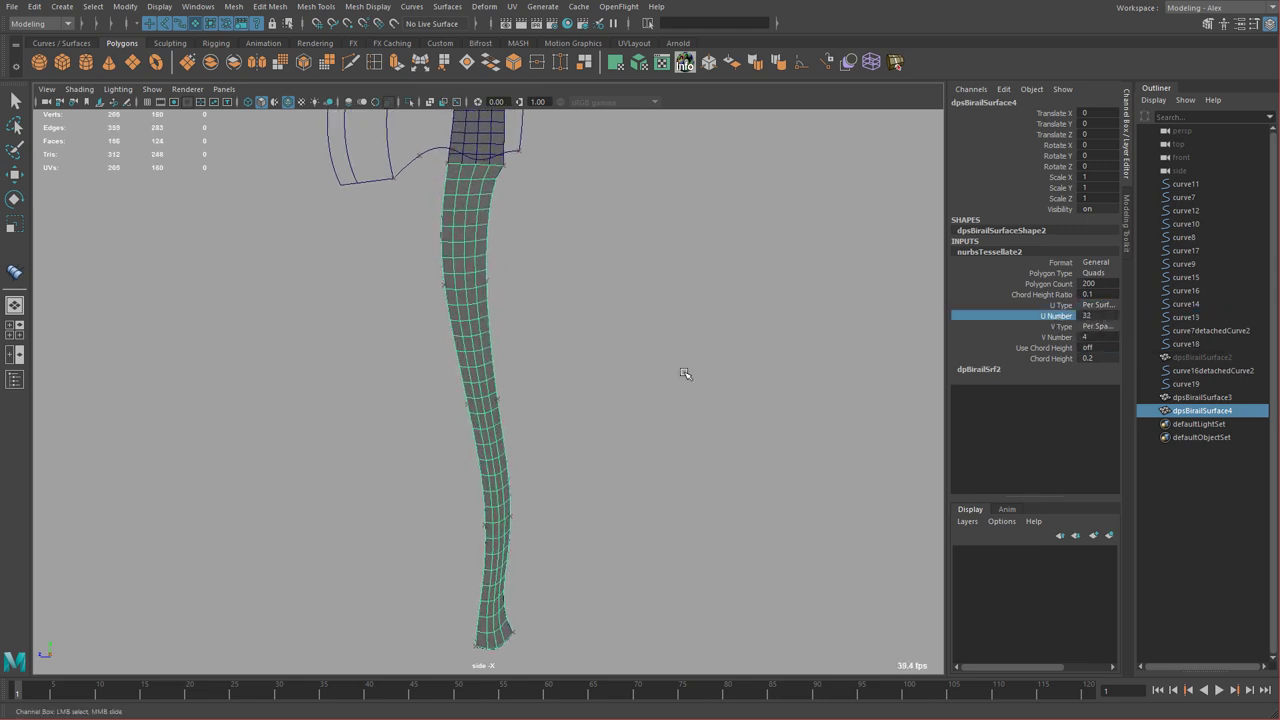
pyautogui.click(1097, 314)
pyautogui.write('35')
pyautogui.press('Return')
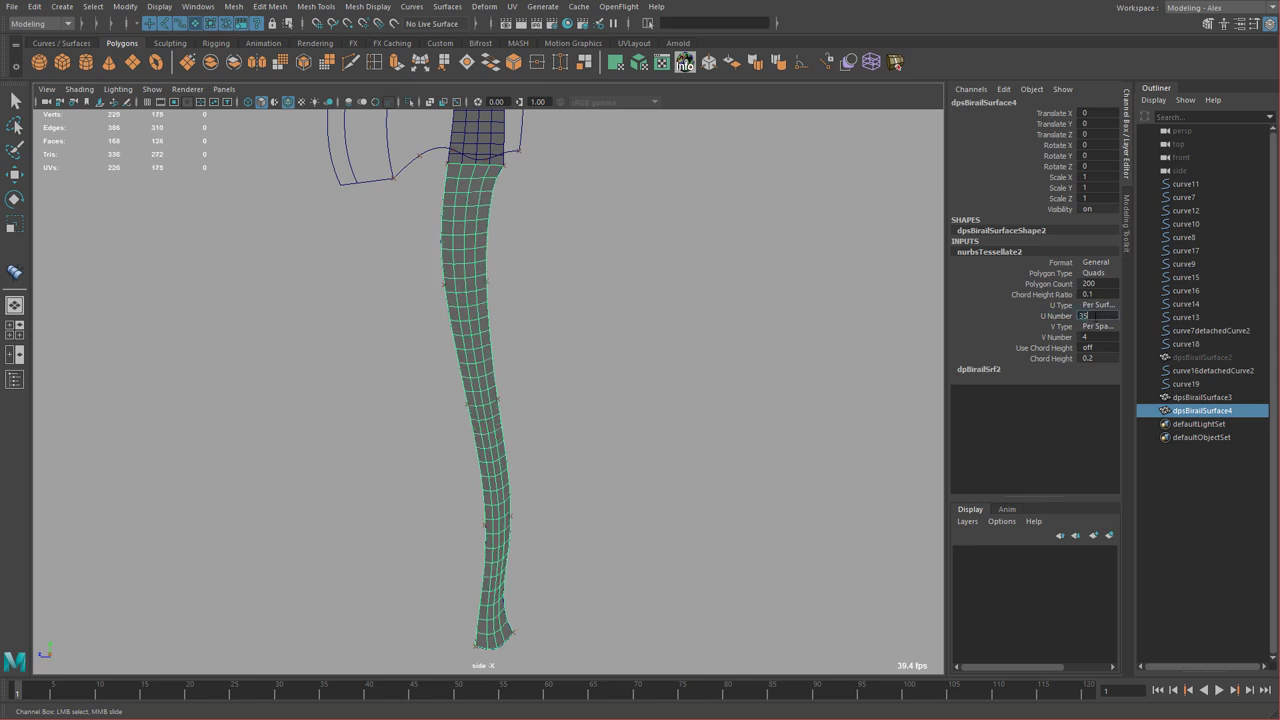
pyautogui.write('36')
pyautogui.press('Return')
# - Combine the top section surface and the long handle surface into one mesh
pyautogui.keyDown('alt'); pyautogui.moveTo(644, 370); pyautogui.dragTo(511, 260, button='right'); pyautogui.keyUp('alt')
pyautogui.keyDown('alt'); pyautogui.moveTo(511, 260); pyautogui.dragTo(584, 425, button='middle'); pyautogui.keyUp('alt')
pyautogui.press('w')
pyautogui.click(525, 326)
pyautogui.keyDown('shift'); pyautogui.click(508, 367); pyautogui.keyUp('shift')
pyautogui.click(211, 63)
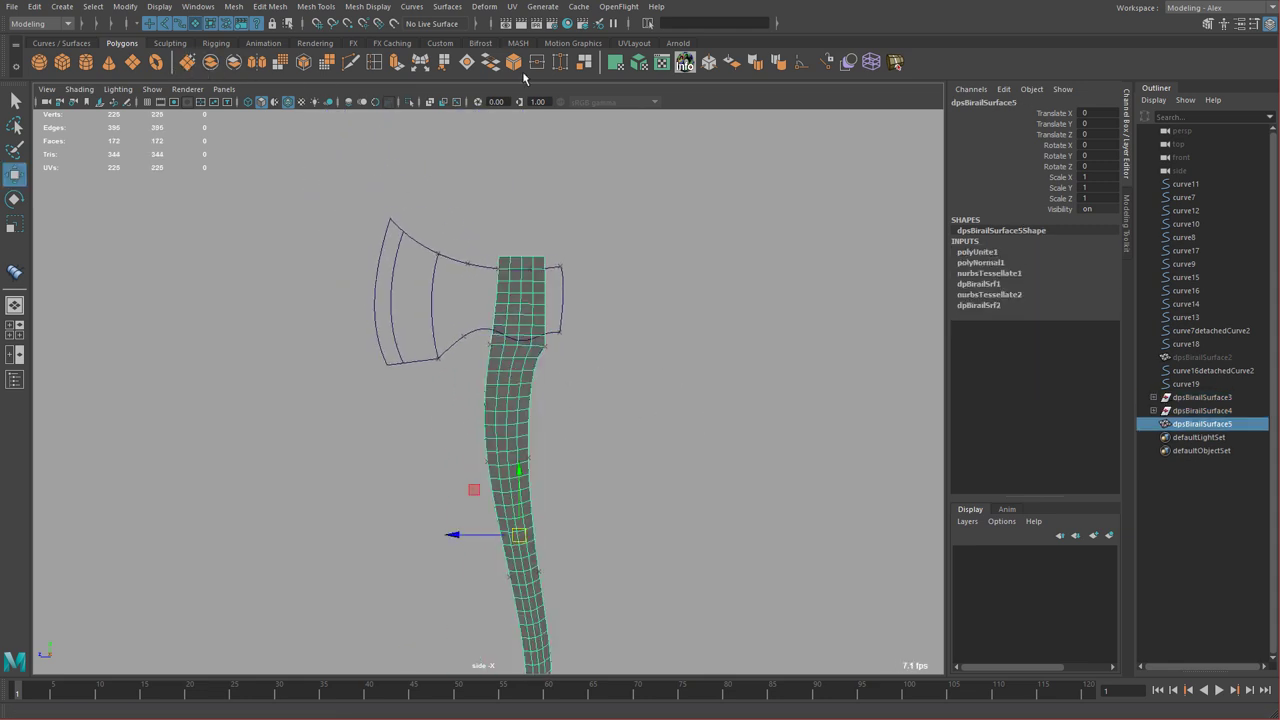
# - Merge the combined handle mesh's coincident vertices along the seam and delete its construction history
pyautogui.click(538, 63)
pyautogui.click(600, 283)
pyautogui.click(508, 293)
pyautogui.hotkey('alt', 'shift', 'd')
# - Show the hidden axe head surface dpsBirailSurface2 again and view it together with the handle in perspective
pyautogui.keyDown('alt'); pyautogui.moveTo(701, 327); pyautogui.dragTo(726, 250, button='middle'); pyautogui.keyUp('alt')
pyautogui.keyDown('shift'); pyautogui.click(1197, 358); pyautogui.keyUp('shift')
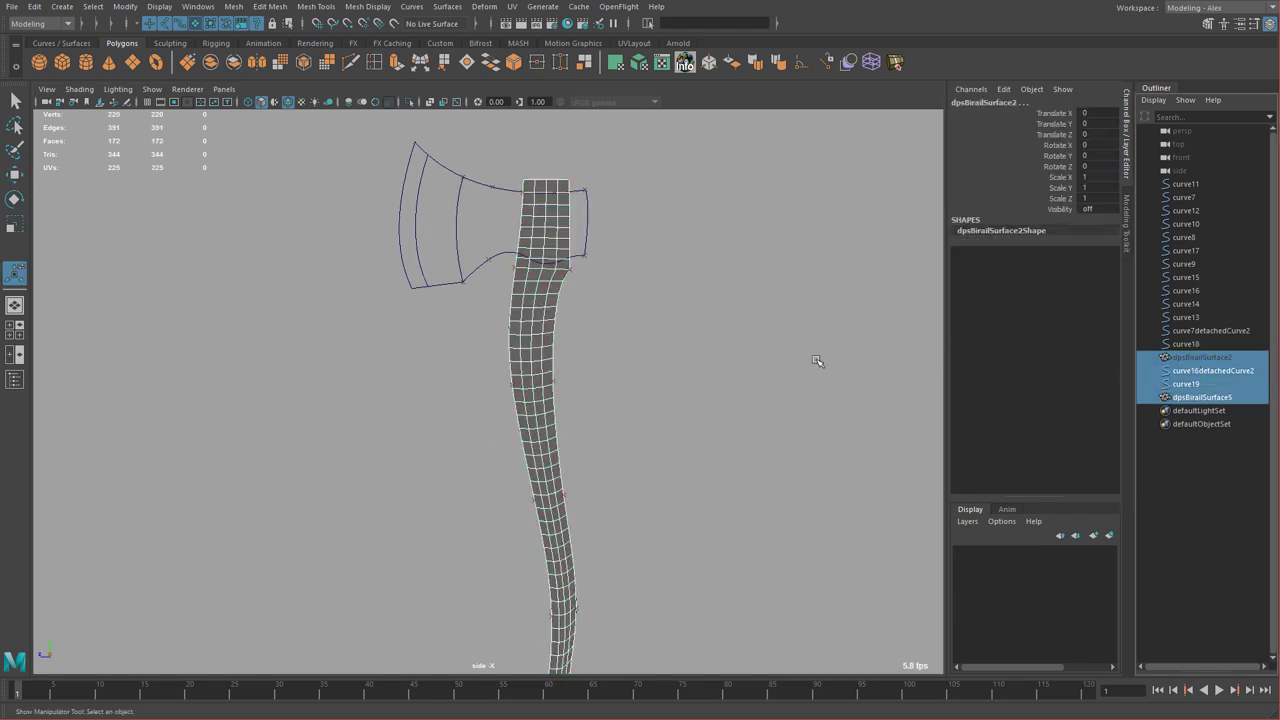
pyautogui.click(1210, 358)
pyautogui.hotkey('shift', 'h')
pyautogui.press('space')
pyautogui.press('space')
pyautogui.keyDown('alt'); pyautogui.moveTo(749, 340); pyautogui.dragTo(482, 337, button='right'); pyautogui.keyUp('alt')
pyautogui.keyDown('shift'); pyautogui.click(515, 428); pyautogui.keyUp('shift')
pyautogui.keyDown('alt'); pyautogui.moveTo(515, 428); pyautogui.dragTo(630, 316); pyautogui.keyUp('alt')
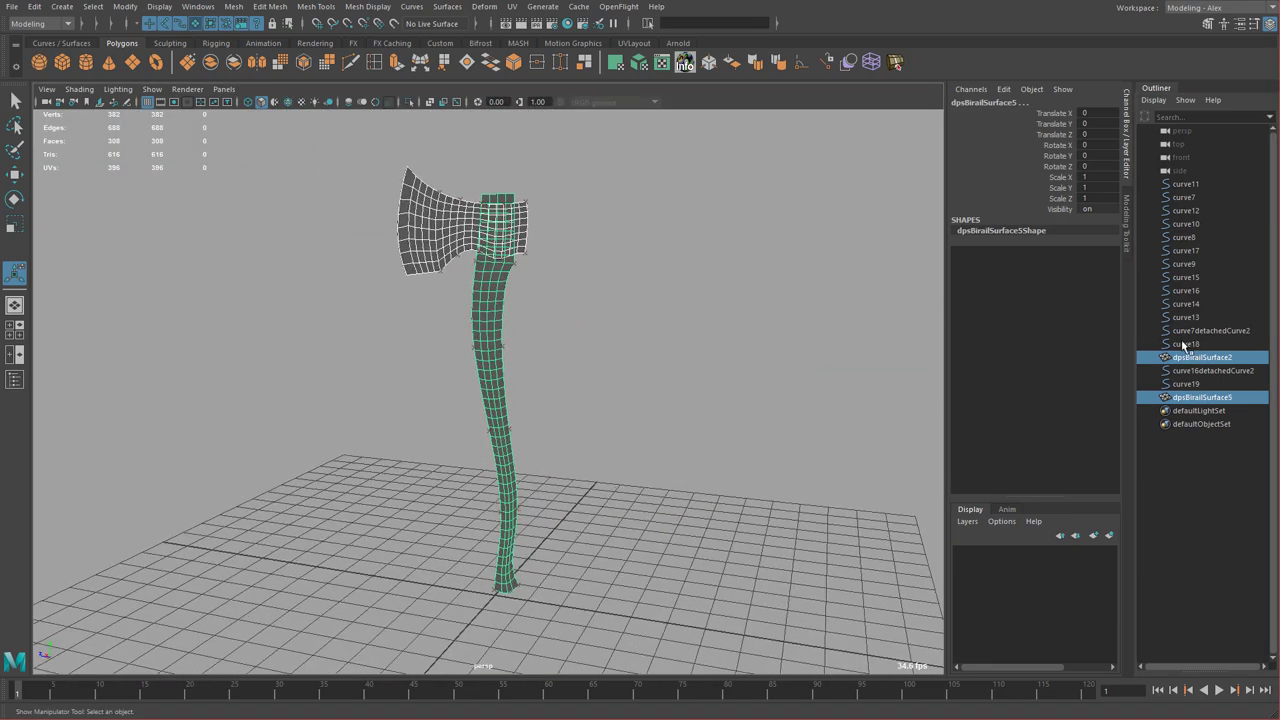
# - Group all the construction curves, leaving out the axe head surface, and name the group curves
pyautogui.moveTo(1190, 384); pyautogui.dragTo(1194, 372)
pyautogui.moveTo(1194, 372); pyautogui.dragTo(1198, 353, button='middle')
pyautogui.moveTo(1195, 370); pyautogui.dragTo(1180, 185)
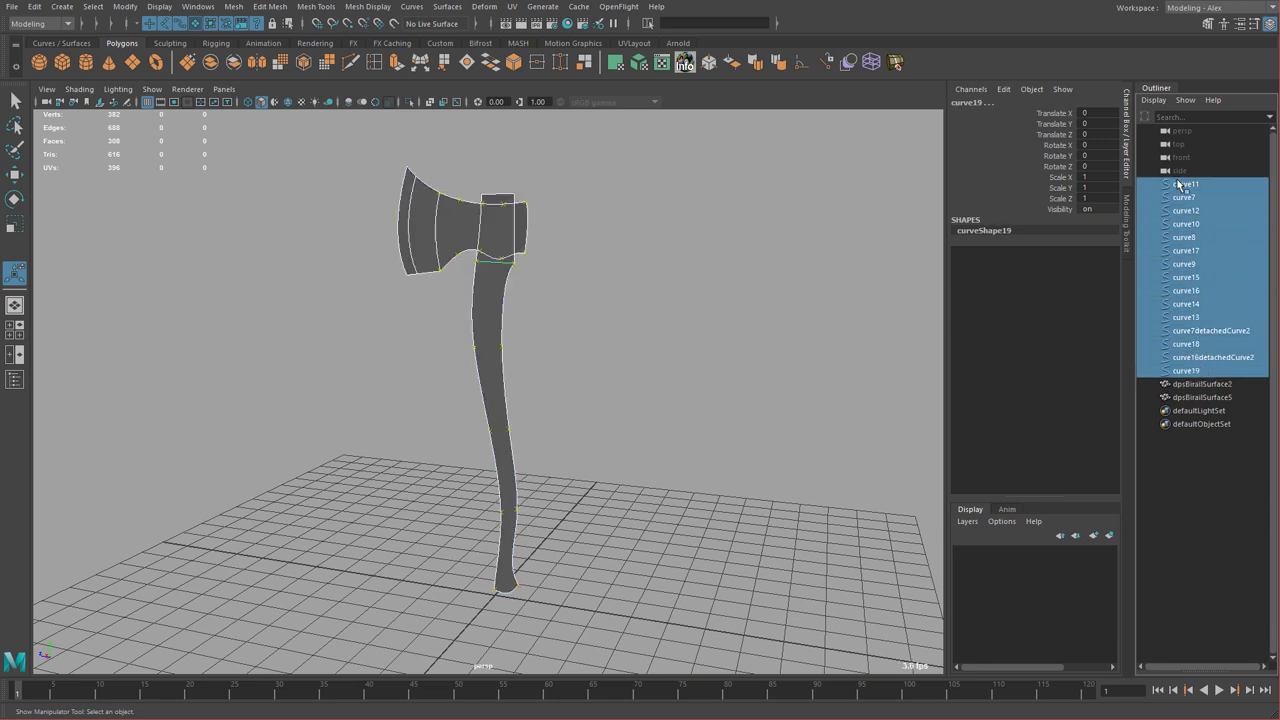
pyautogui.hotkey('ctrl', 'g')
pyautogui.doubleClick(1188, 213)
pyautogui.write('durves')
pyautogui.press('Return')
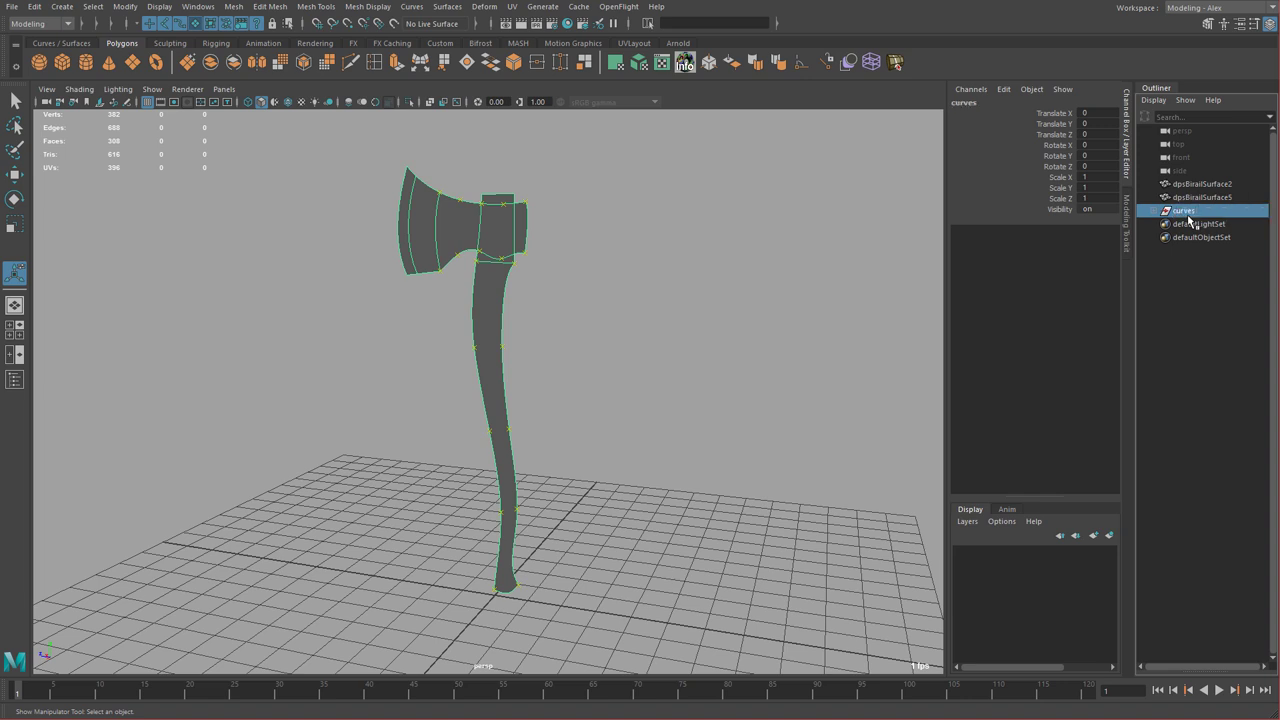
# - Hide the curves group and move it above the two surfaces in the Outliner
pyautogui.hotkey('ctrl', 'h')
pyautogui.moveTo(1183, 209)
pyautogui.mouseDown()
pyautogui.moveTo(1190, 177)
pyautogui.moveTo(1180, 191)
pyautogui.mouseUp()
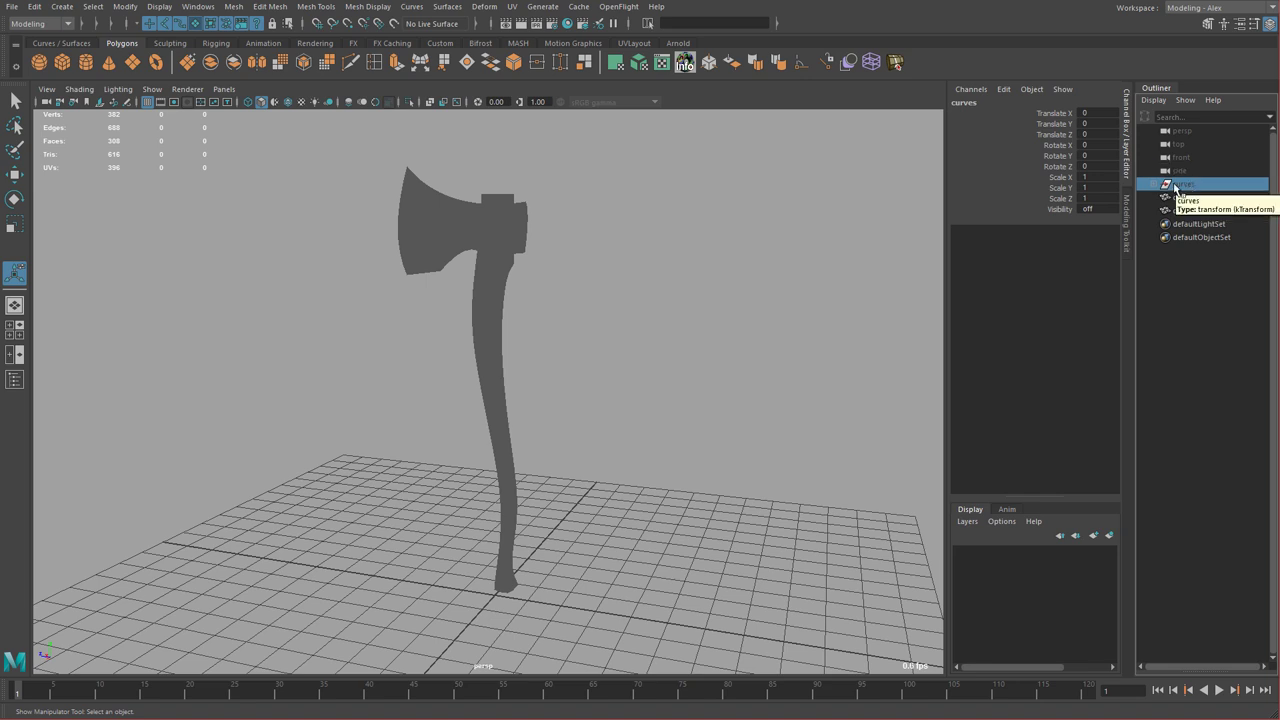
# - Hide the axe head surface so that only the handle mesh is shown
pyautogui.scroll(3, 553, 310)
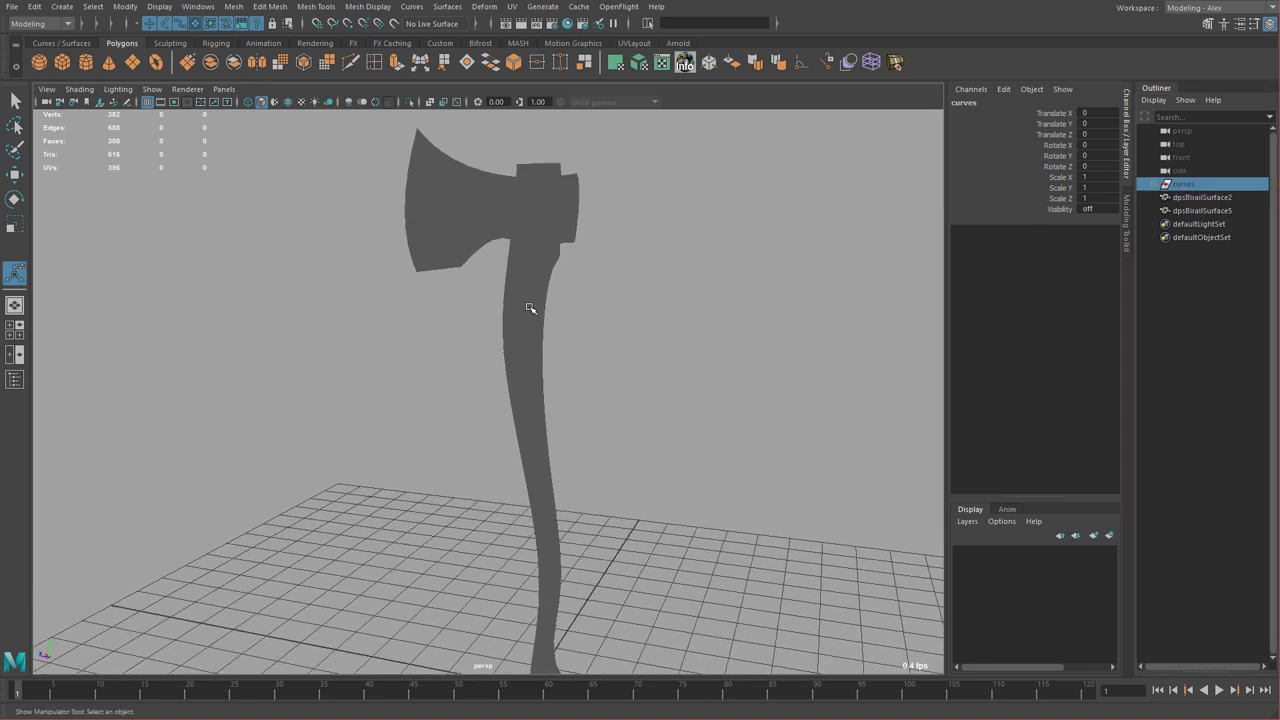
pyautogui.click(445, 202)
pyautogui.hotkey('ctrl', 'h')
pyautogui.keyDown('alt'); pyautogui.moveTo(673, 283); pyautogui.dragTo(620, 296); pyautogui.keyUp('alt')
# - Extrude all the handle mesh's faces sideways along the X axis to give the flat handle thickness
pyautogui.click(535, 316)
pyautogui.keyDown('alt'); pyautogui.moveTo(702, 346); pyautogui.dragTo(615, 299); pyautogui.keyUp('alt')
pyautogui.keyDown('alt'); pyautogui.moveTo(532, 204); pyautogui.dragTo(498, 149, button='middle'); pyautogui.keyUp('alt')
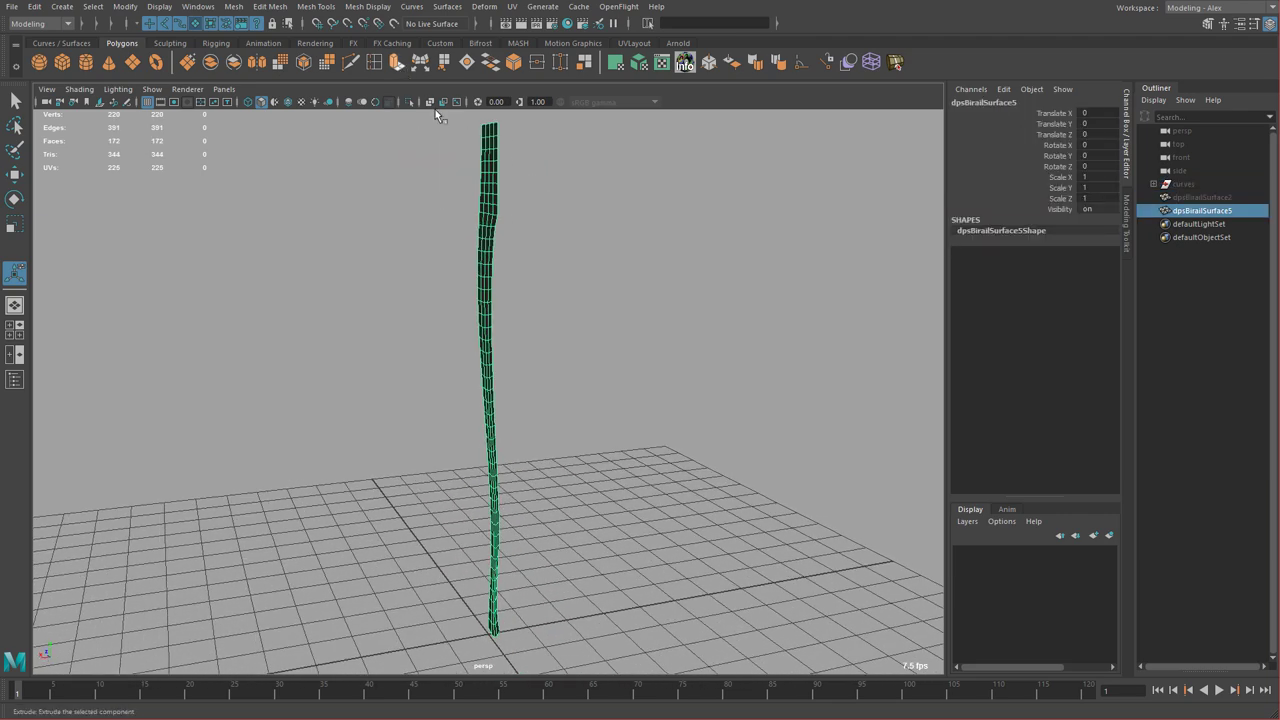
pyautogui.click(401, 69)
pyautogui.press('w')
pyautogui.moveTo(427, 398); pyautogui.dragTo(449, 396)
pyautogui.keyDown('alt'); pyautogui.moveTo(537, 250); pyautogui.dragTo(497, 377); pyautogui.keyUp('alt')
pyautogui.moveTo(444, 445); pyautogui.dragTo(402, 457)
pyautogui.keyDown('alt'); pyautogui.moveTo(574, 380); pyautogui.dragTo(557, 394); pyautogui.keyUp('alt')
pyautogui.moveTo(557, 394); pyautogui.dragTo(551, 393, button='middle')
pyautogui.keyDown('alt'); pyautogui.moveTo(551, 393); pyautogui.dragTo(763, 346); pyautogui.keyUp('alt')
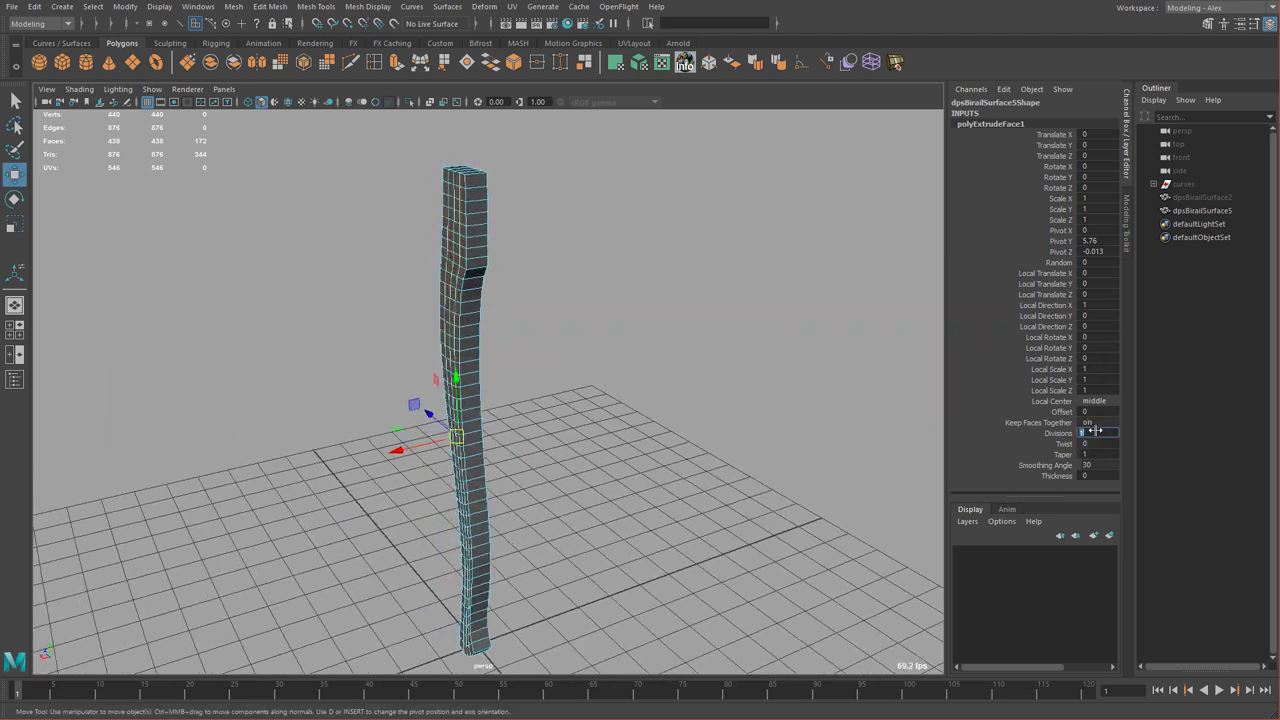
# - Try 2 divisions on the handle extrusion and set Divisions back to 1
pyautogui.write('2')
pyautogui.press('Return')
pyautogui.write('1')
pyautogui.press('Return')
# - Insert 1 evenly spaced edge loop down the middle of the handle's thickness with the Insert Edge Loop tool set to Multiple edge loops
pyautogui.keyDown('alt'); pyautogui.moveTo(641, 436); pyautogui.dragTo(511, 406); pyautogui.keyUp('alt')
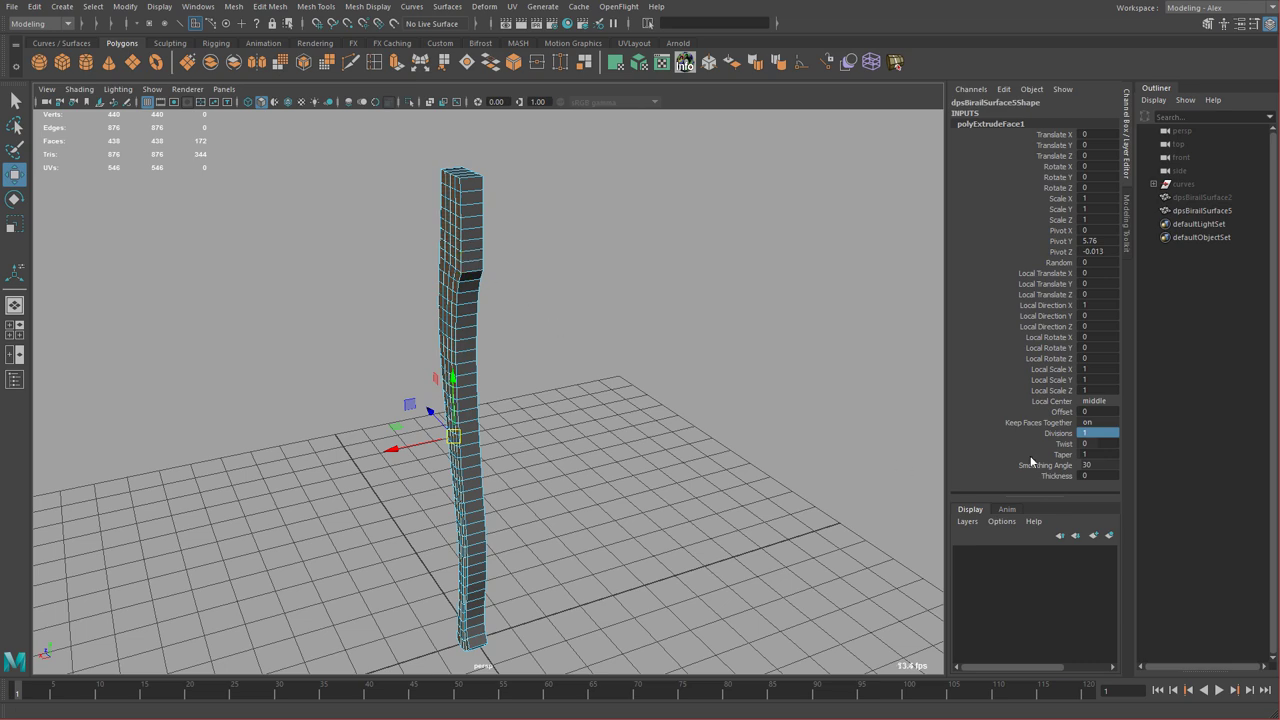
pyautogui.keyDown('alt'); pyautogui.moveTo(605, 337); pyautogui.dragTo(606, 366); pyautogui.keyUp('alt')
pyautogui.scroll(1, 606, 366)
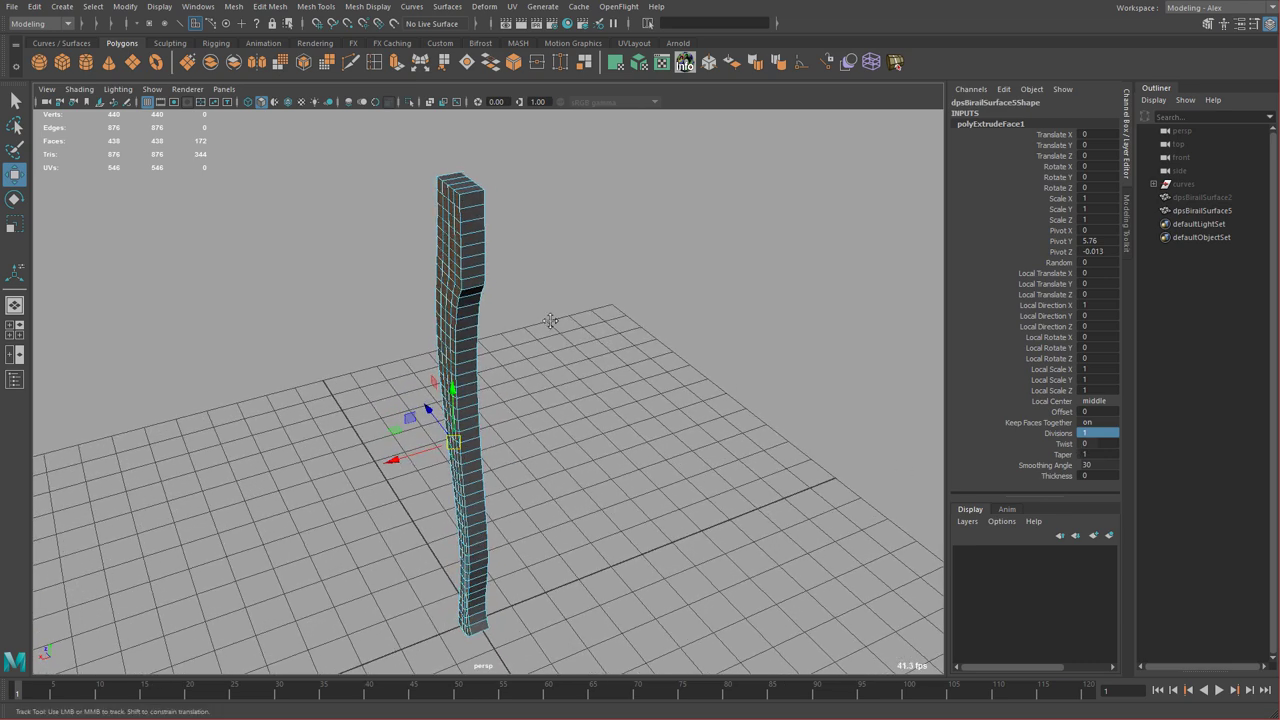
pyautogui.scroll(2, 549, 320)
pyautogui.press('F8')
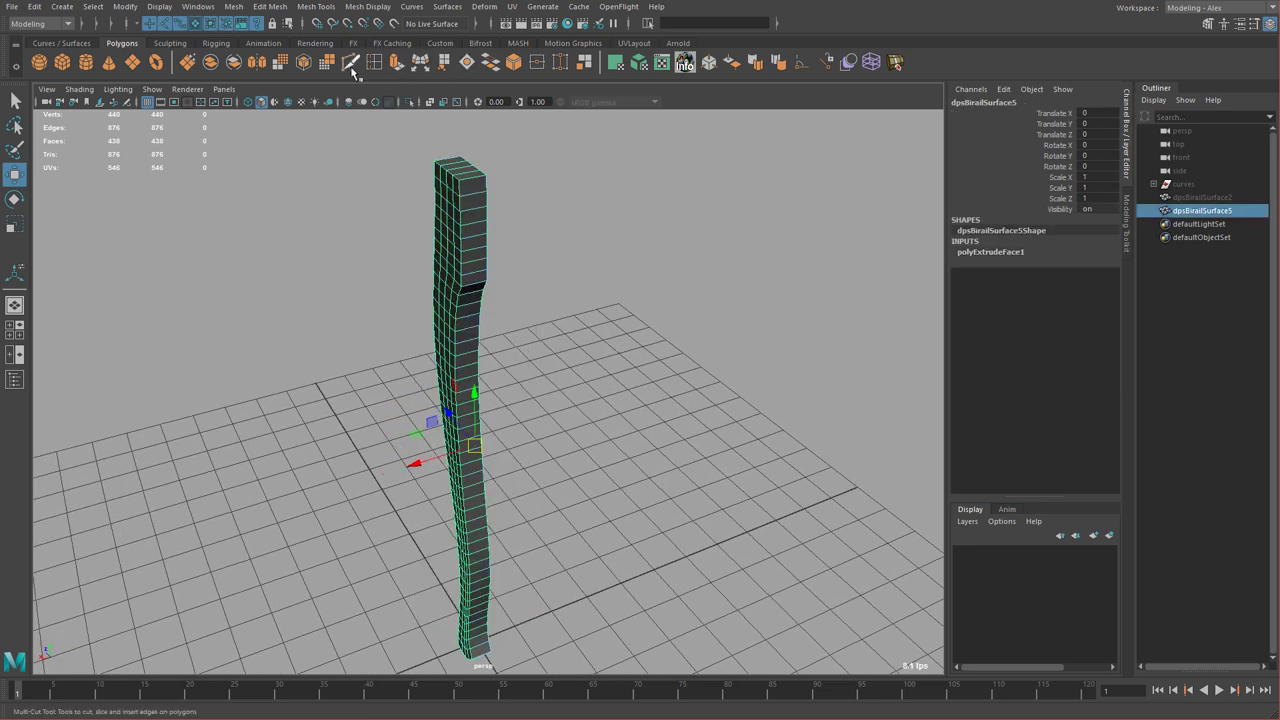
pyautogui.doubleClick(374, 62)
pyautogui.moveTo(322, 117); pyautogui.dragTo(744, 117)
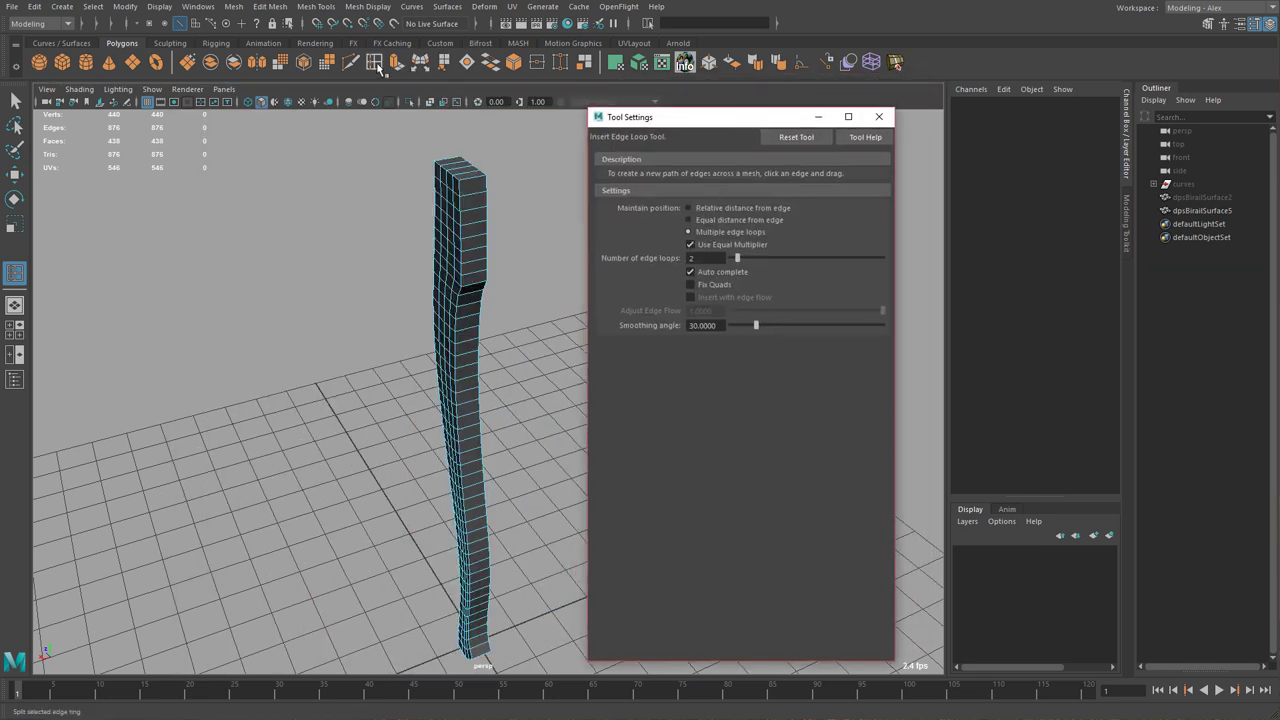
pyautogui.doubleClick(692, 259)
pyautogui.write('1')
pyautogui.keyDown('alt'); pyautogui.moveTo(517, 351); pyautogui.dragTo(527, 331, button='middle'); pyautogui.keyUp('alt')
pyautogui.click(487, 250)
pyautogui.click(879, 117)
# - Leave the edge loop tool and return the handle mesh to object mode
pyautogui.press('w')
pyautogui.keyDown('alt'); pyautogui.moveTo(592, 232); pyautogui.dragTo(535, 325); pyautogui.keyUp('alt')
pyautogui.keyDown('alt'); pyautogui.moveTo(535, 325); pyautogui.dragTo(588, 357, button='right'); pyautogui.keyUp('alt')
pyautogui.keyDown('alt'); pyautogui.moveTo(589, 358); pyautogui.dragTo(520, 310); pyautogui.keyUp('alt')
pyautogui.press('q')
pyautogui.rightClick(469, 268)
pyautogui.keyDown('alt'); pyautogui.moveTo(470, 270); pyautogui.dragTo(456, 320); pyautogui.keyUp('alt')
pyautogui.moveTo(454, 318); pyautogui.dragTo(510, 299, button='right')
pyautogui.scroll(-8, 692, 413)
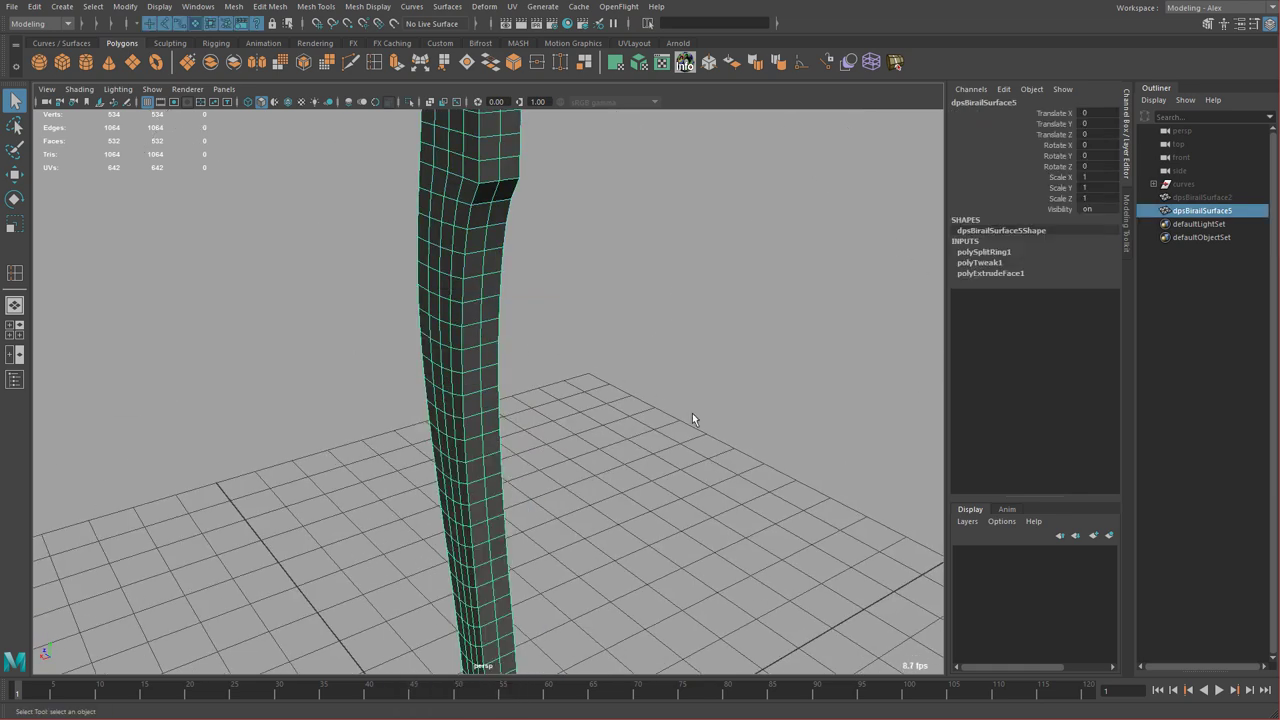
# - Frame the handle in the top view and freeze its transformations
pyautogui.press('space')
pyautogui.press('space')
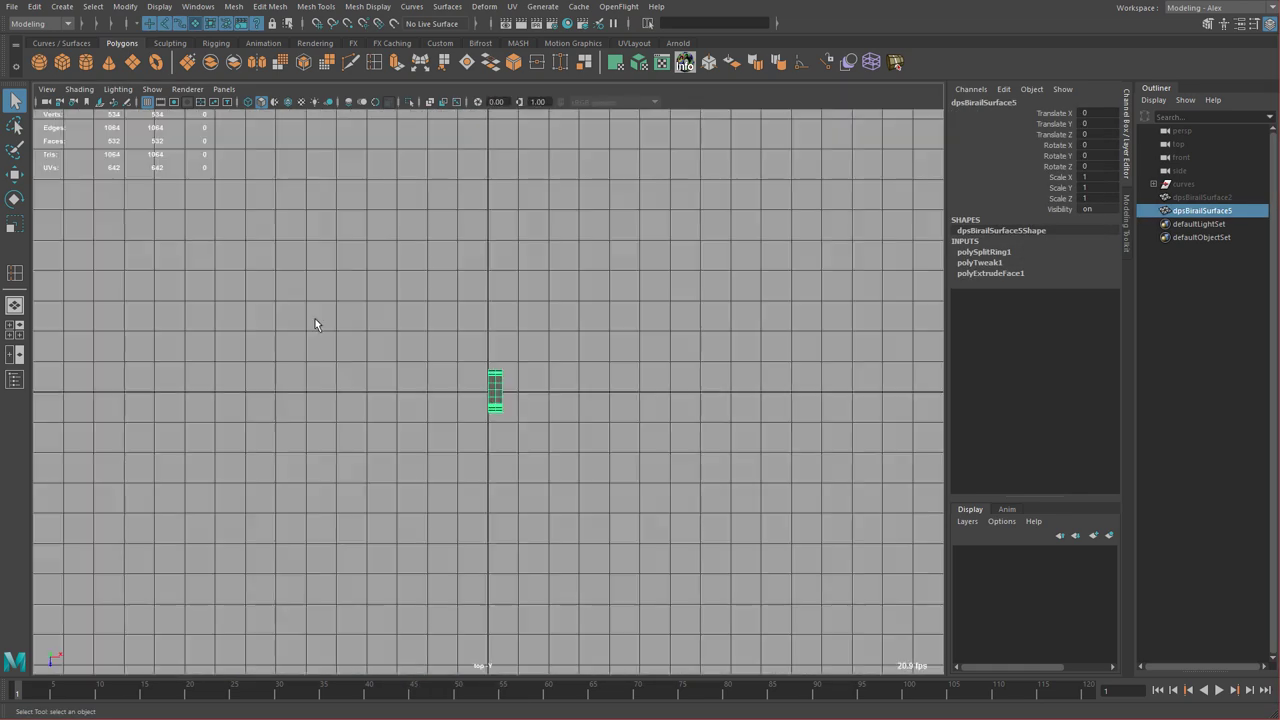
pyautogui.press('f')
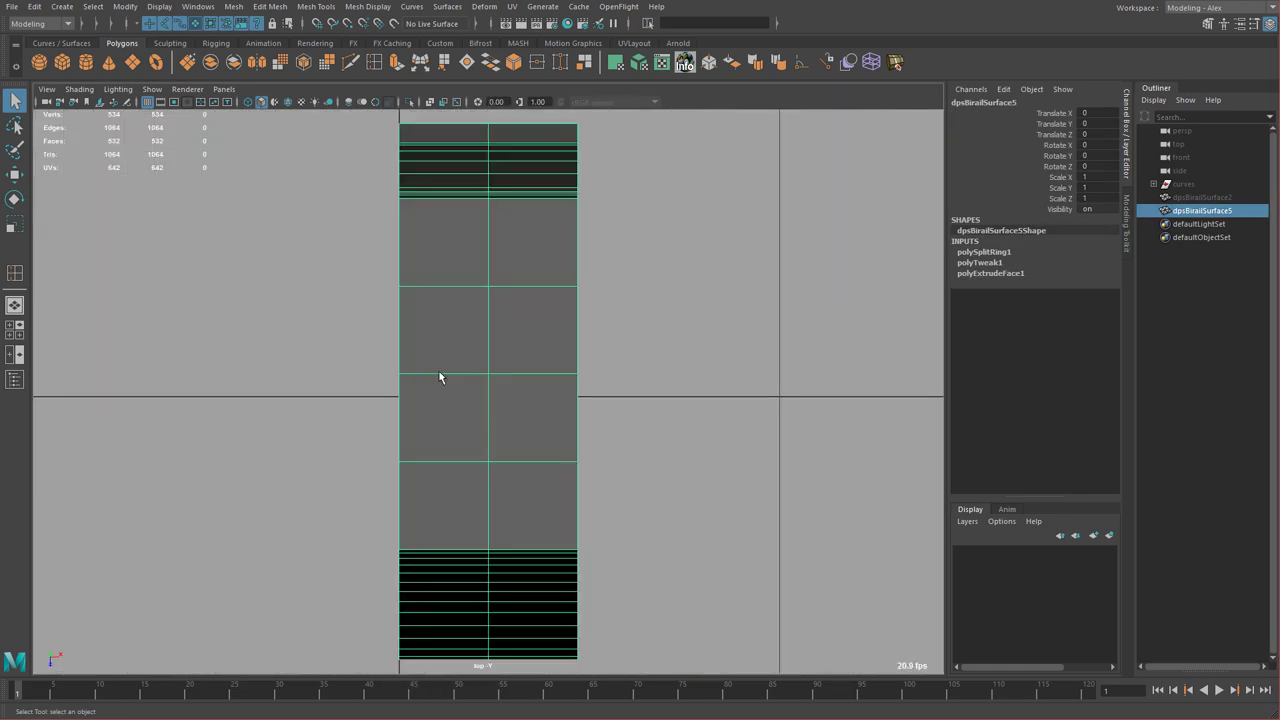
pyautogui.scroll(-5, 563, 406)
pyautogui.press('w')
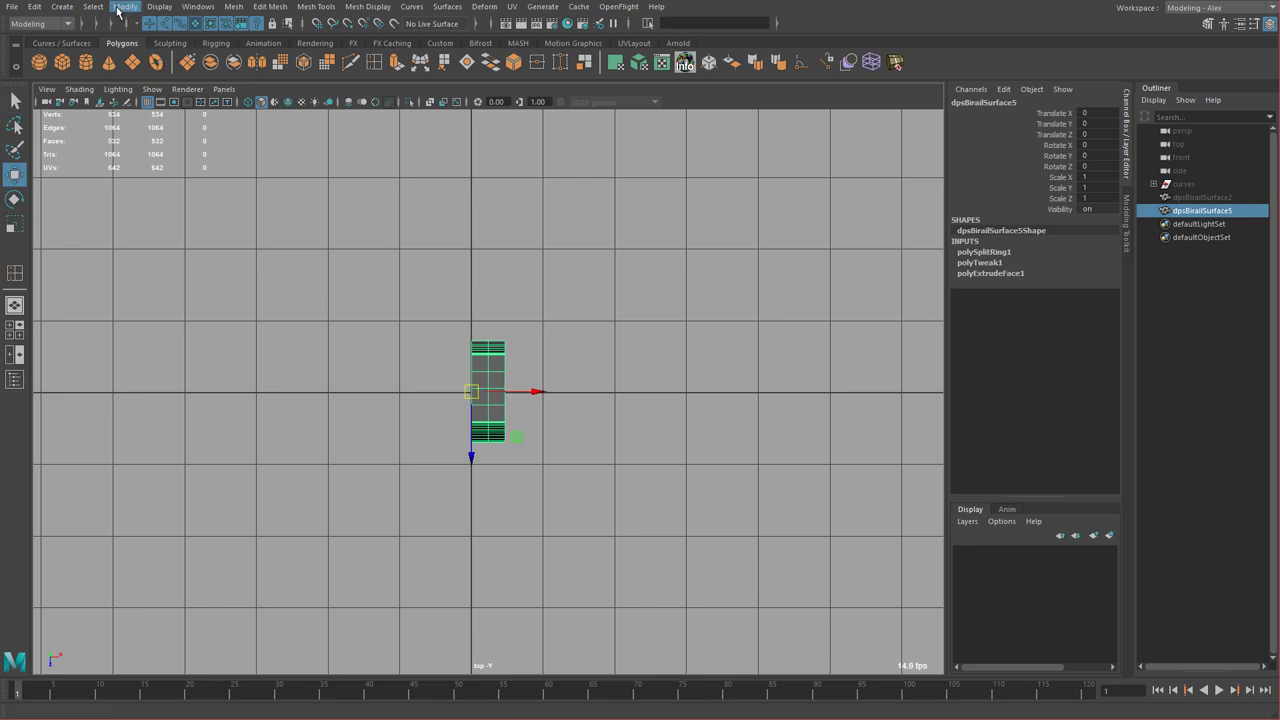
pyautogui.click(125, 6)
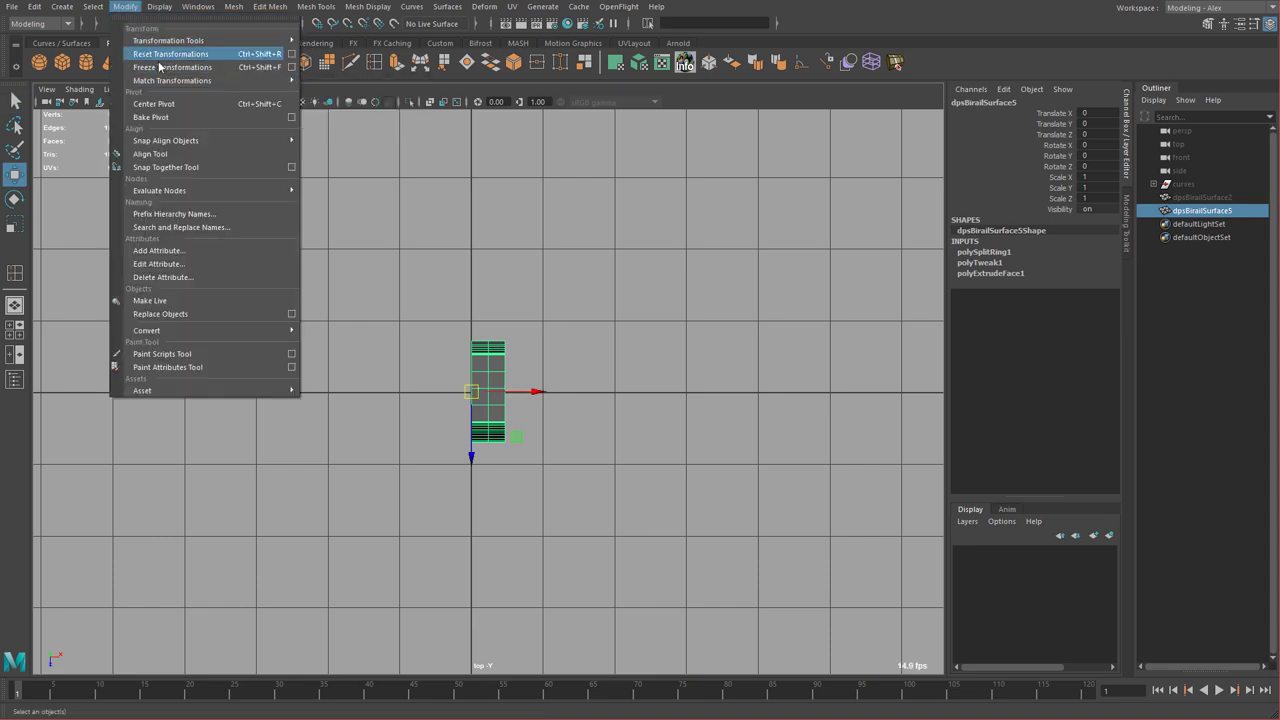
pyautogui.click(160, 68)
# - Center the pivot of the handle mesh
pyautogui.scroll(1, 450, 287)
pyautogui.scroll(1, 450, 287)
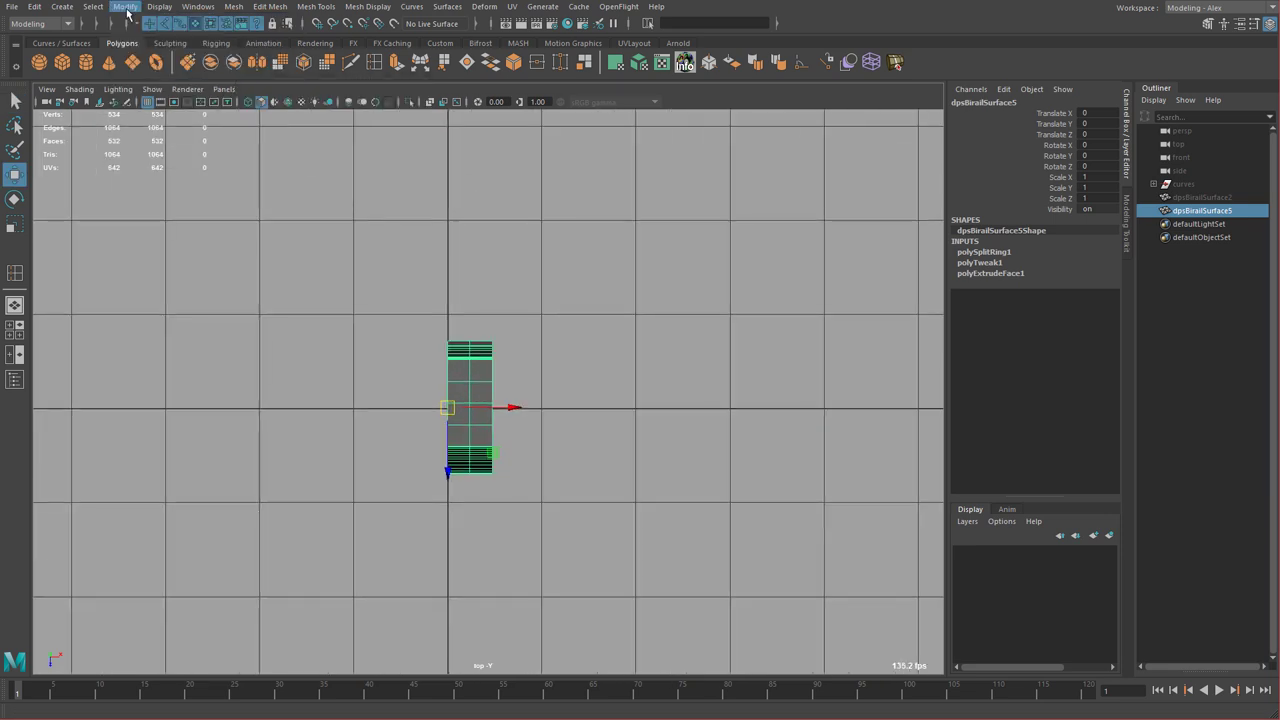
pyautogui.click(125, 6)
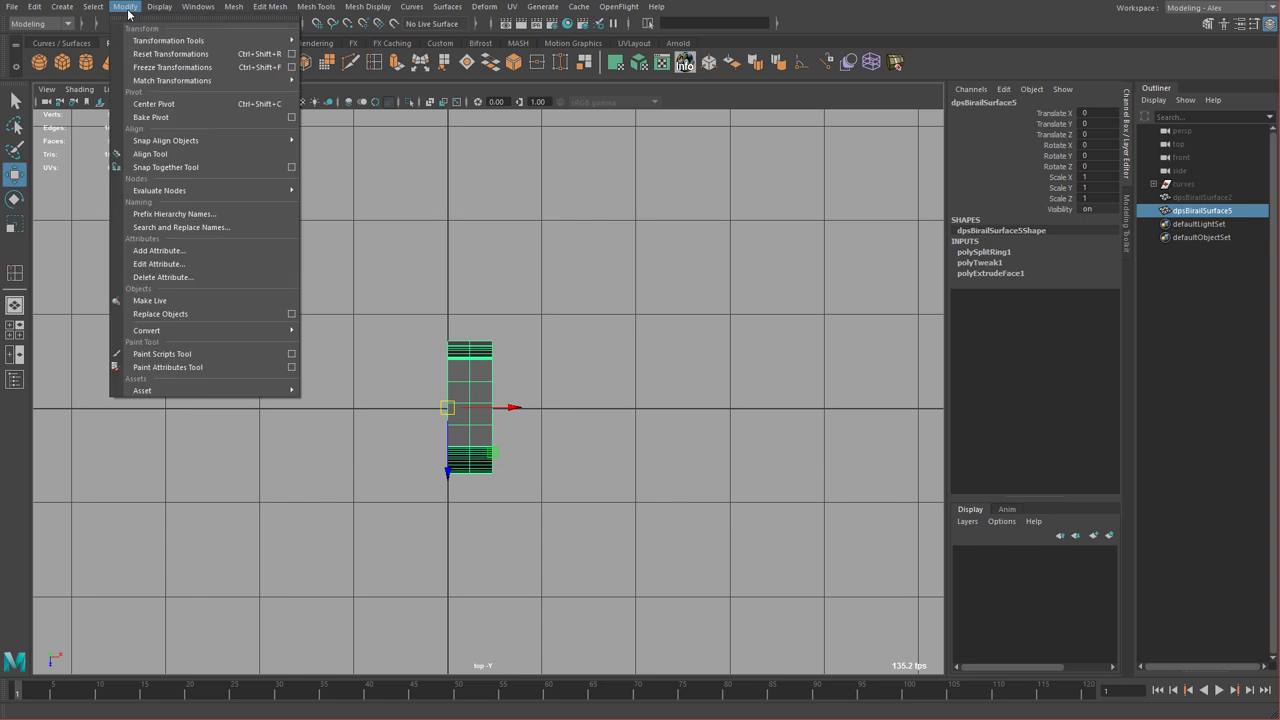
pyautogui.click(154, 103)
# - Snap the handle along X to the grid's center line, with Translate X at -0.234
pyautogui.scroll(1, 399, 322)
pyautogui.keyDown('alt'); pyautogui.moveTo(495, 382); pyautogui.dragTo(563, 369, button='middle'); pyautogui.keyUp('alt')
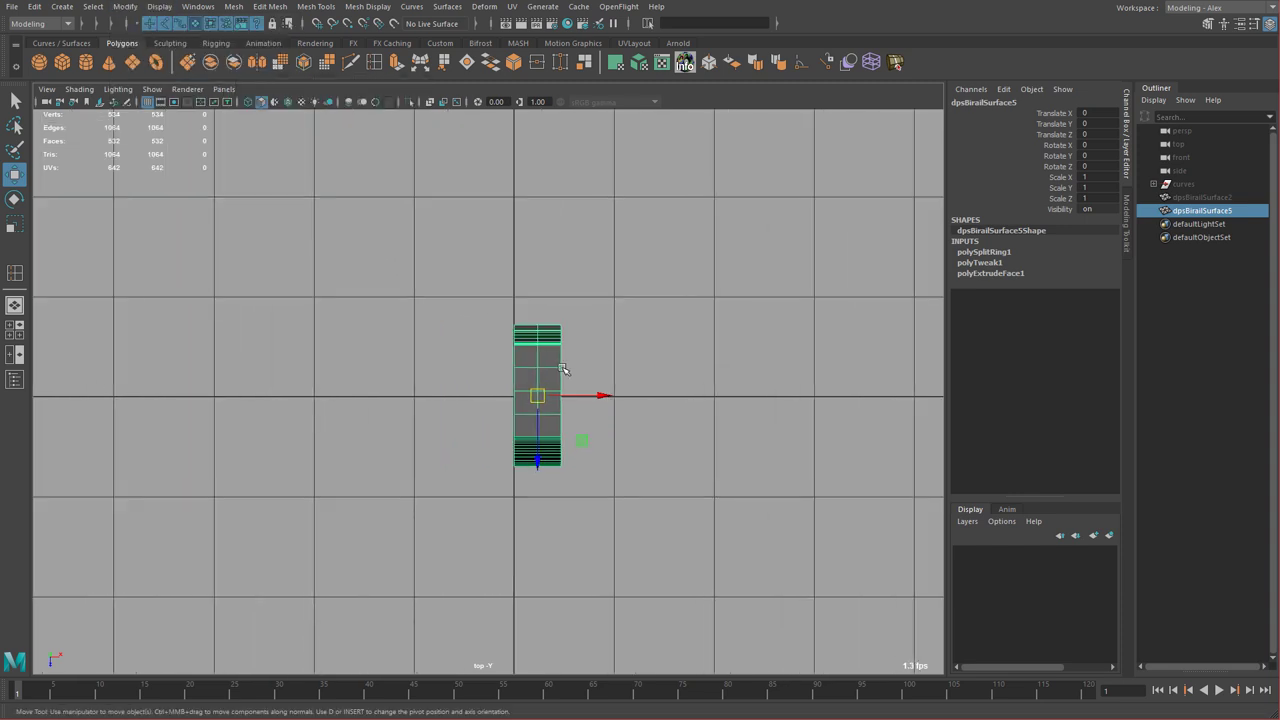
pyautogui.moveTo(600, 395); pyautogui.dragTo(577, 396)
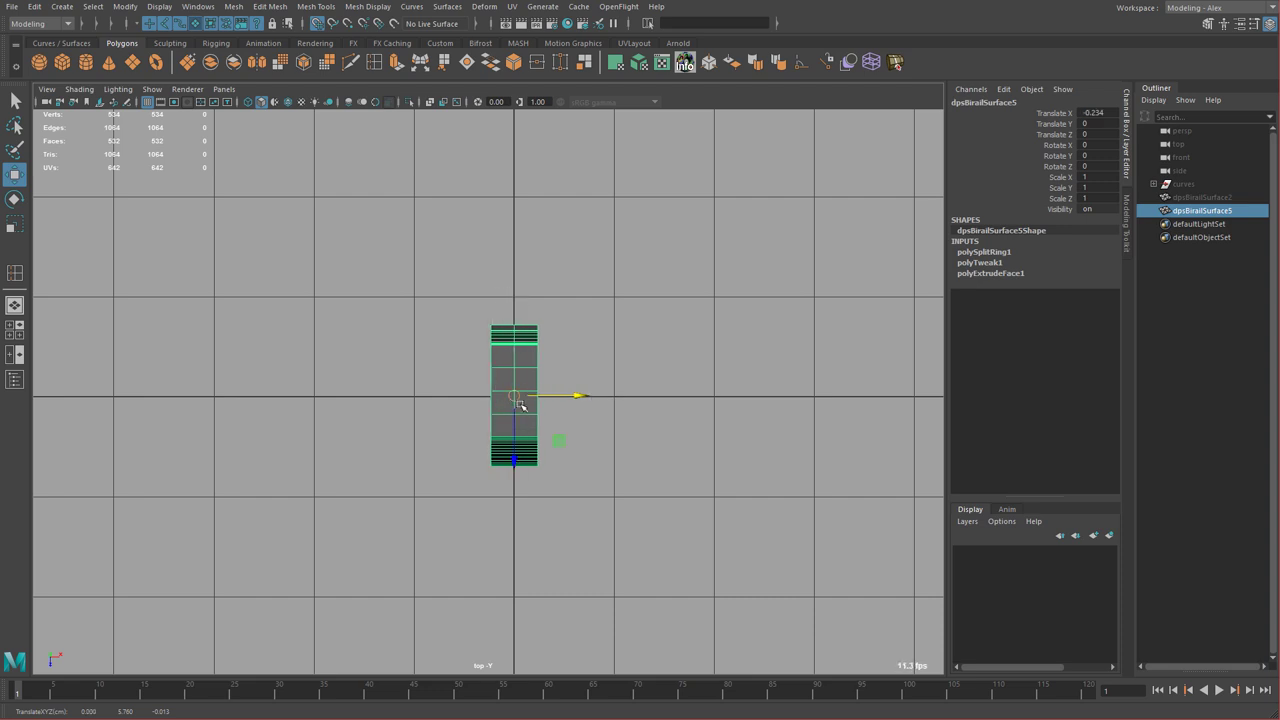
pyautogui.scroll(3, 514, 348)
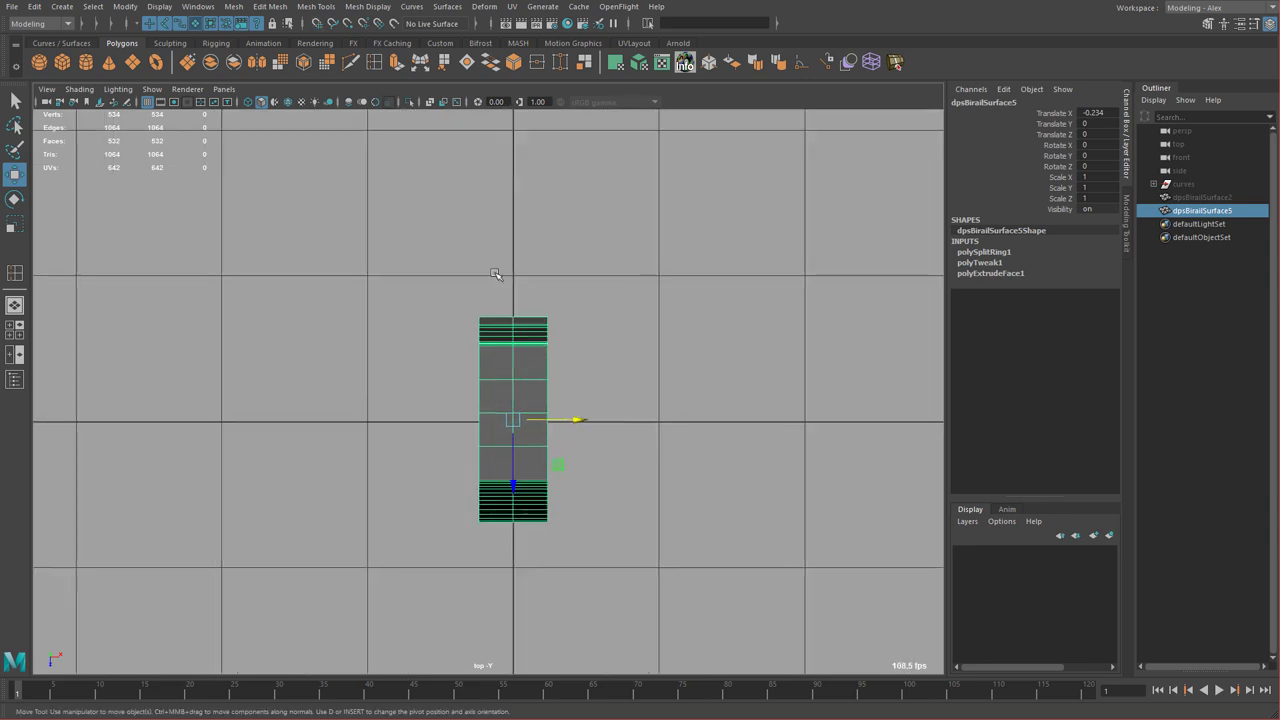
# - Freeze and reset the centered handle's transformations, and delete its construction history
pyautogui.keyDown('alt'); pyautogui.moveTo(518, 352); pyautogui.dragTo(508, 333, button='middle'); pyautogui.keyUp('alt')
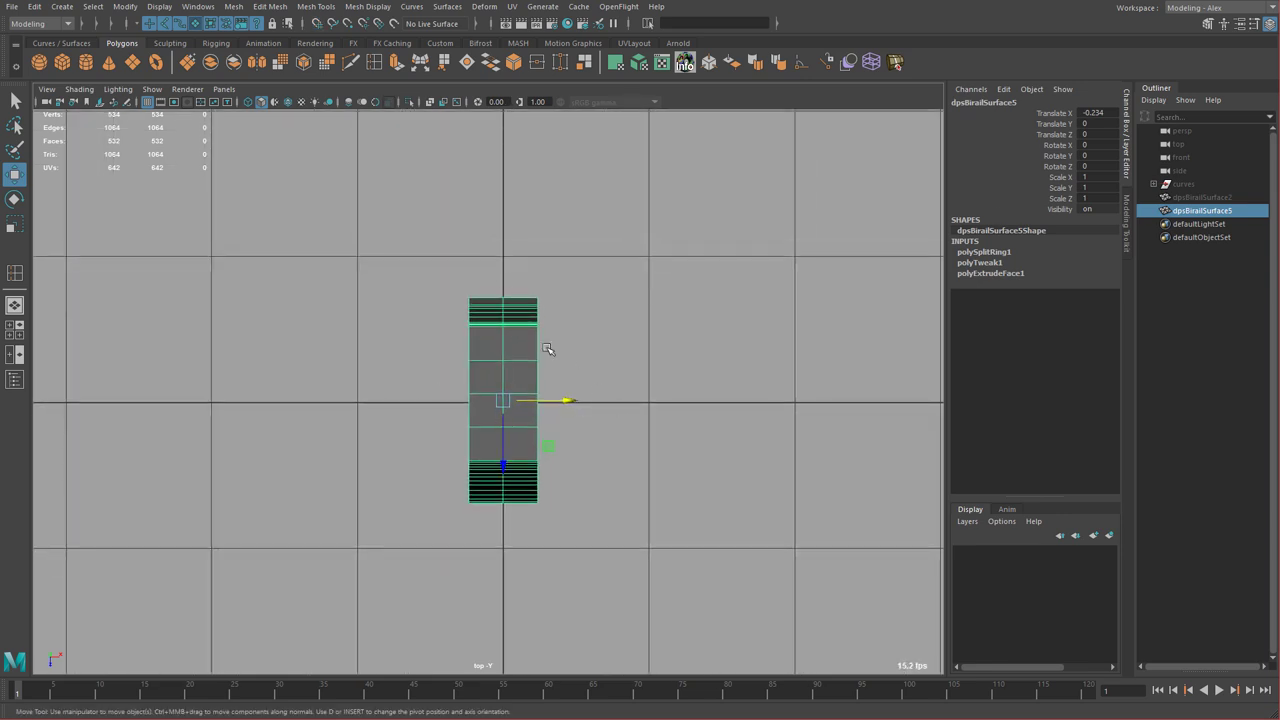
pyautogui.keyDown('alt'); pyautogui.moveTo(465, 268); pyautogui.dragTo(363, 203, button='middle'); pyautogui.keyUp('alt')
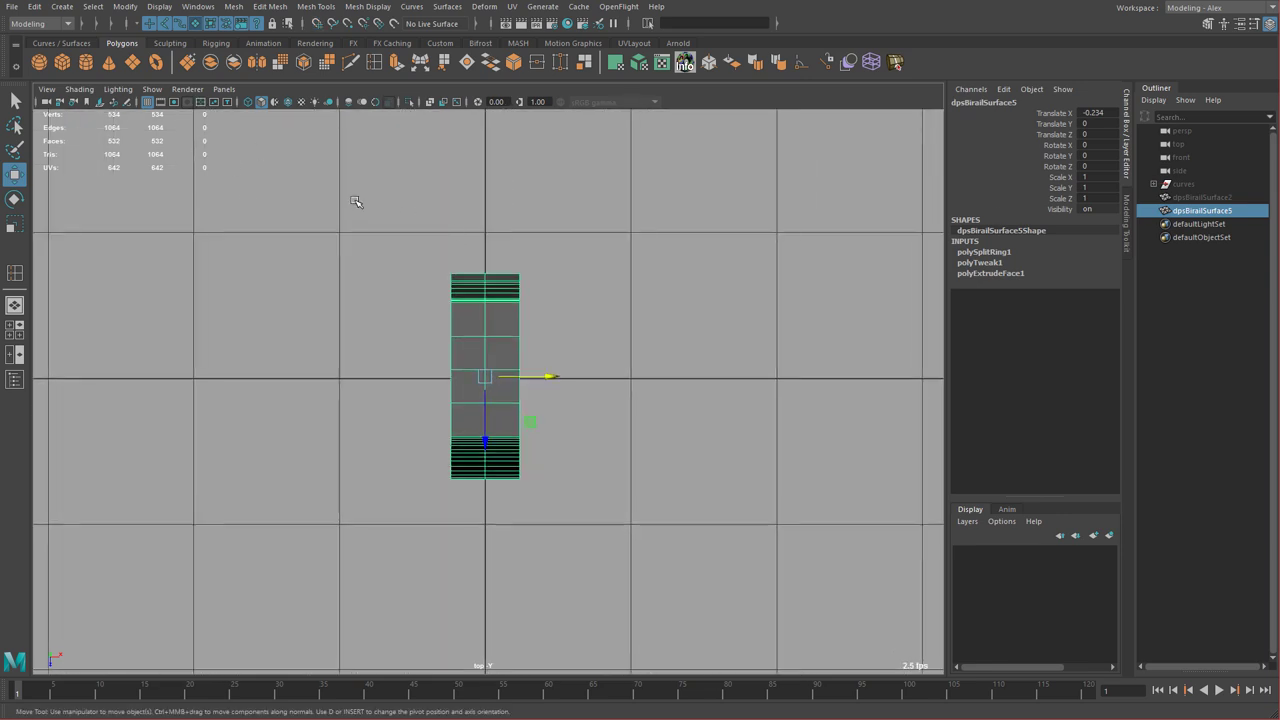
pyautogui.click(125, 6)
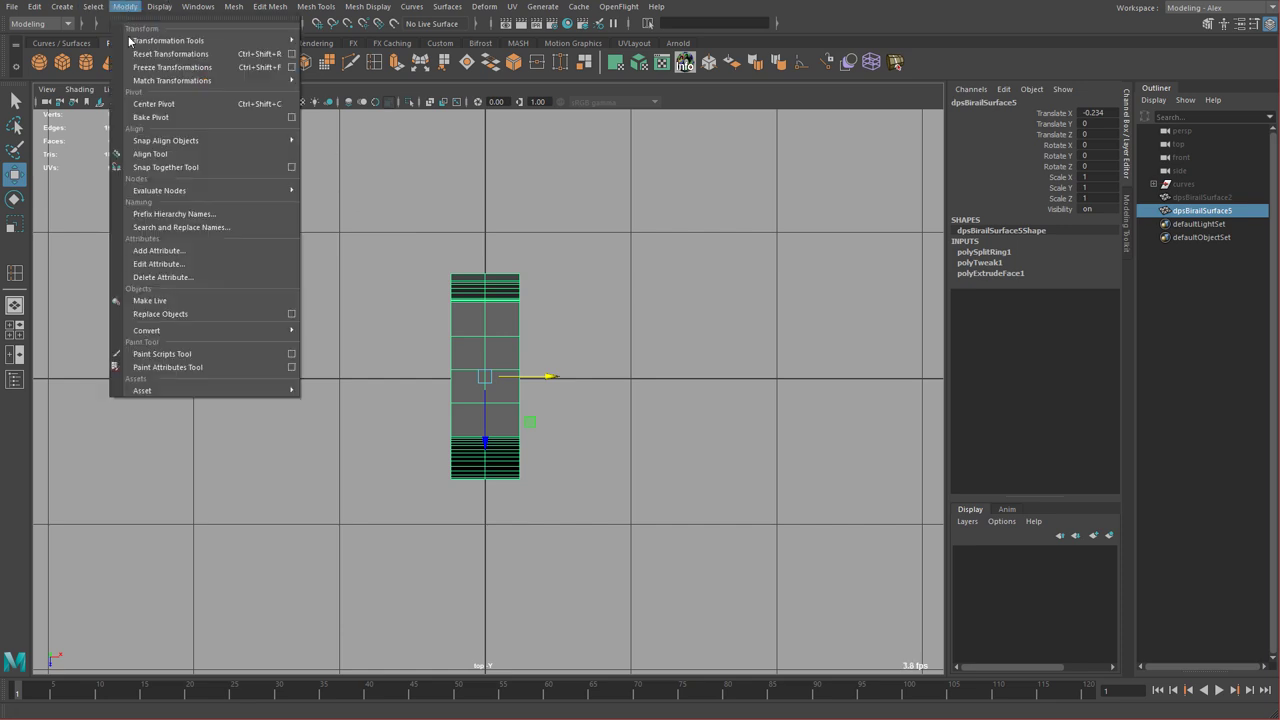
pyautogui.click(160, 67)
pyautogui.click(122, 10)
pyautogui.click(140, 54)
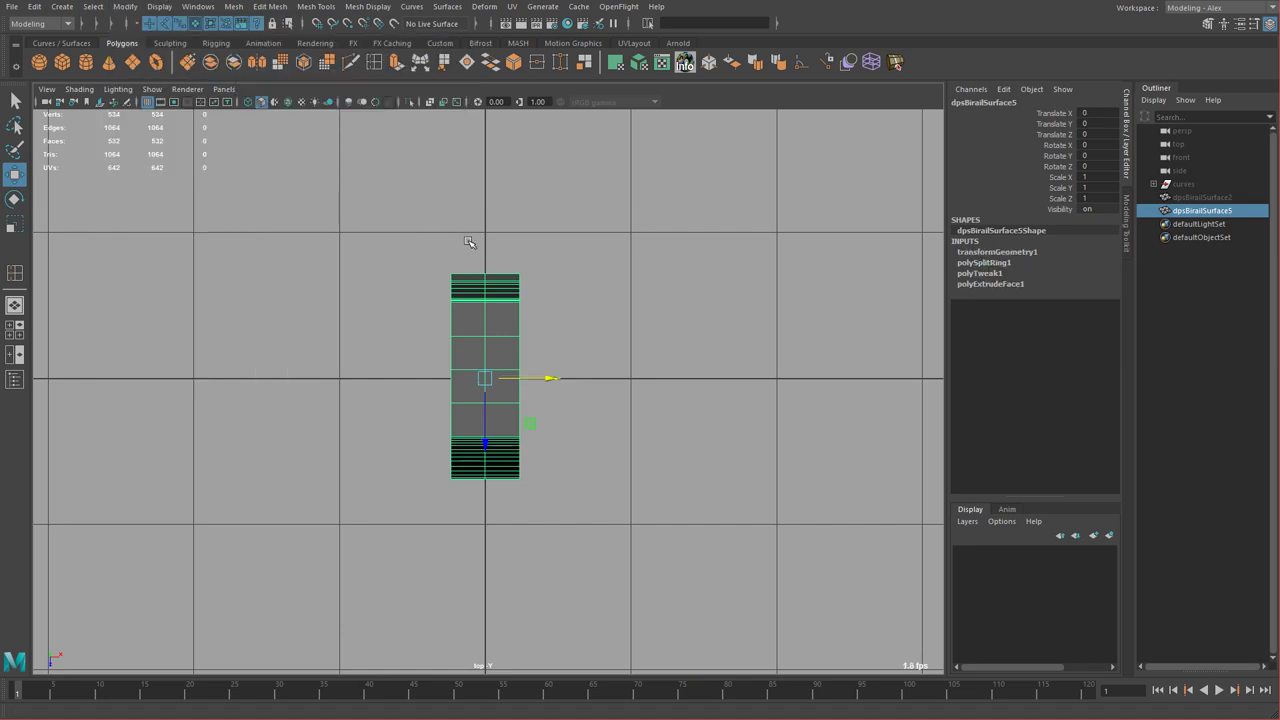
pyautogui.hotkey('alt', 'shift', 'd')
# - In the perspective view, enter vertex mode on the handle and select the vertices along one side of its top end
pyautogui.press('space')
pyautogui.keyDown('alt'); pyautogui.moveTo(516, 335); pyautogui.dragTo(476, 337); pyautogui.keyUp('alt')
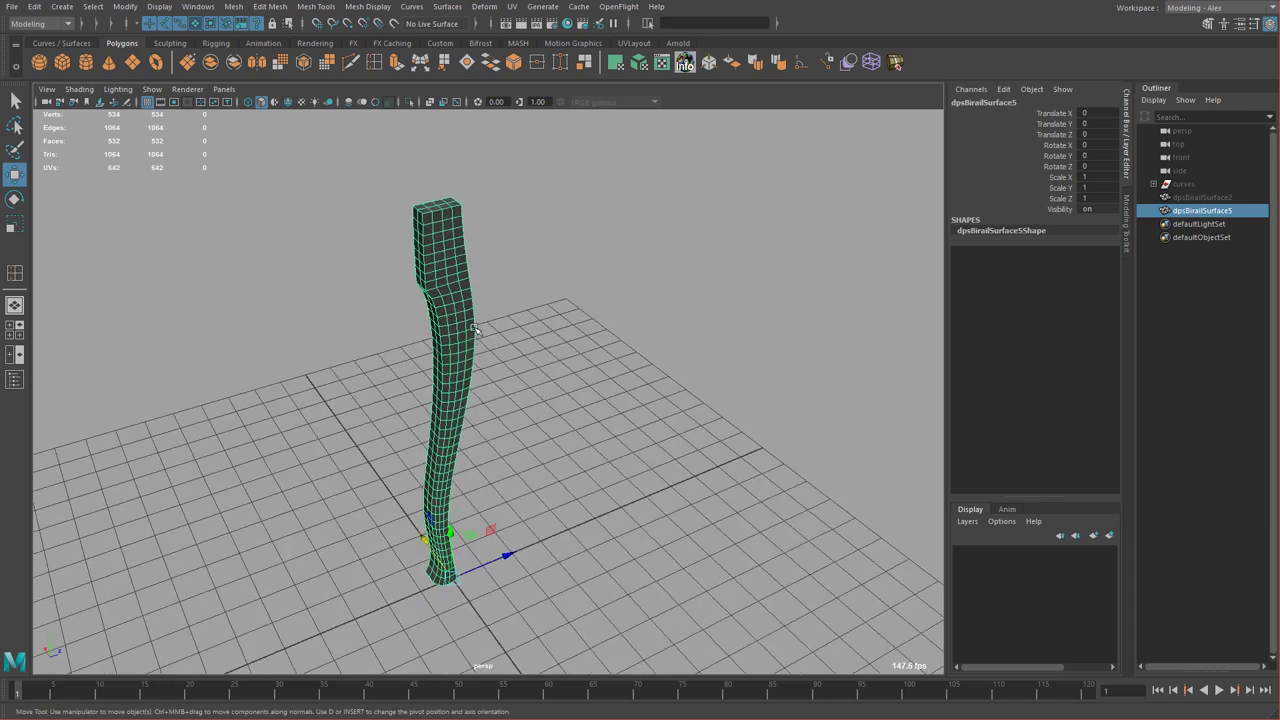
pyautogui.keyDown('alt'); pyautogui.moveTo(482, 323); pyautogui.dragTo(322, 284); pyautogui.keyUp('alt')
pyautogui.keyDown('alt'); pyautogui.moveTo(322, 284); pyautogui.dragTo(790, 521, button='right'); pyautogui.keyUp('alt')
pyautogui.keyDown('alt'); pyautogui.moveTo(790, 521); pyautogui.dragTo(552, 317); pyautogui.keyUp('alt')
pyautogui.moveTo(578, 283); pyautogui.dragTo(538, 278, button='right')
pyautogui.keyDown('alt'); pyautogui.moveTo(556, 285); pyautogui.dragTo(595, 325); pyautogui.keyUp('alt')
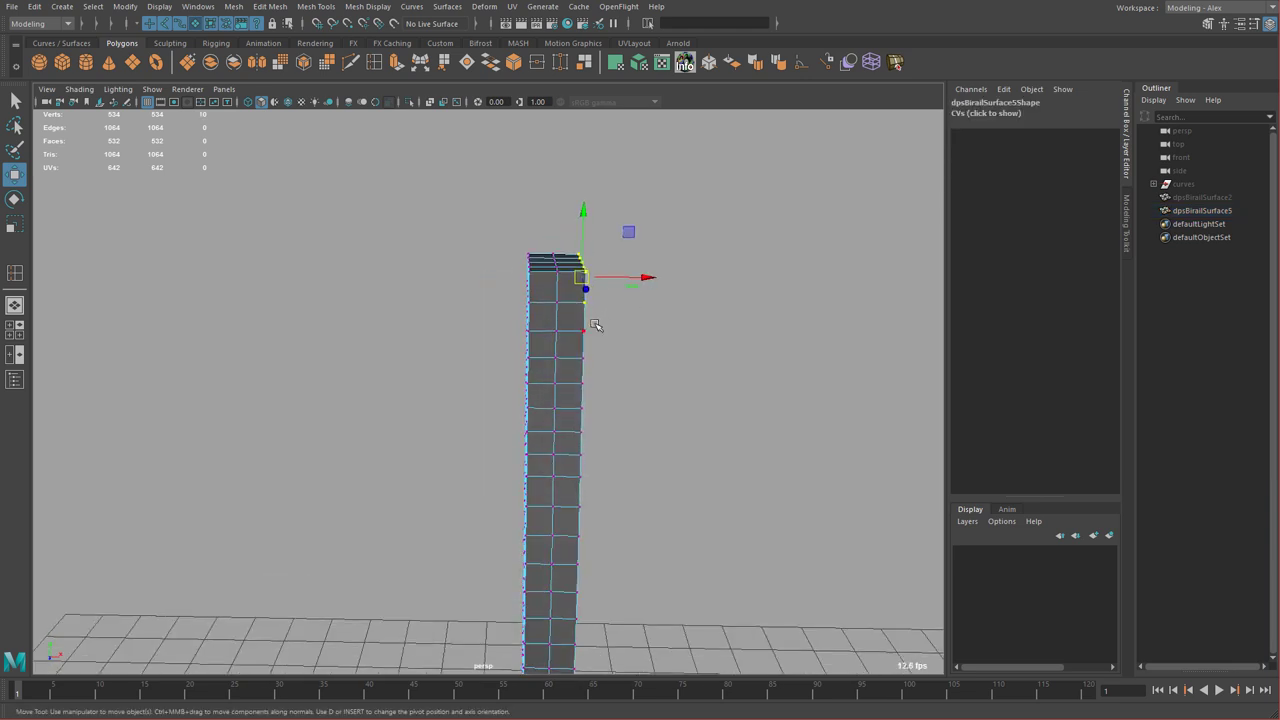
# - Turn on World X symmetry, then test it by moving the mirrored vertices at the handle's top and undo the move
pyautogui.moveTo(575, 315); pyautogui.dragTo(564, 236, button='right')
pyautogui.moveTo(567, 301); pyautogui.dragTo(522, 263, button='right')
pyautogui.keyDown('alt'); pyautogui.moveTo(600, 304); pyautogui.dragTo(710, 447, button='right'); pyautogui.keyUp('alt')
pyautogui.moveTo(612, 405); pyautogui.dragTo(666, 400, button='middle')
pyautogui.hotkey('ctrl', 'z')
pyautogui.keyDown('alt'); pyautogui.moveTo(660, 404); pyautogui.dragTo(670, 490); pyautogui.keyUp('alt')
pyautogui.keyDown('alt'); pyautogui.moveTo(670, 490); pyautogui.dragTo(545, 337, button='middle'); pyautogui.keyUp('alt')
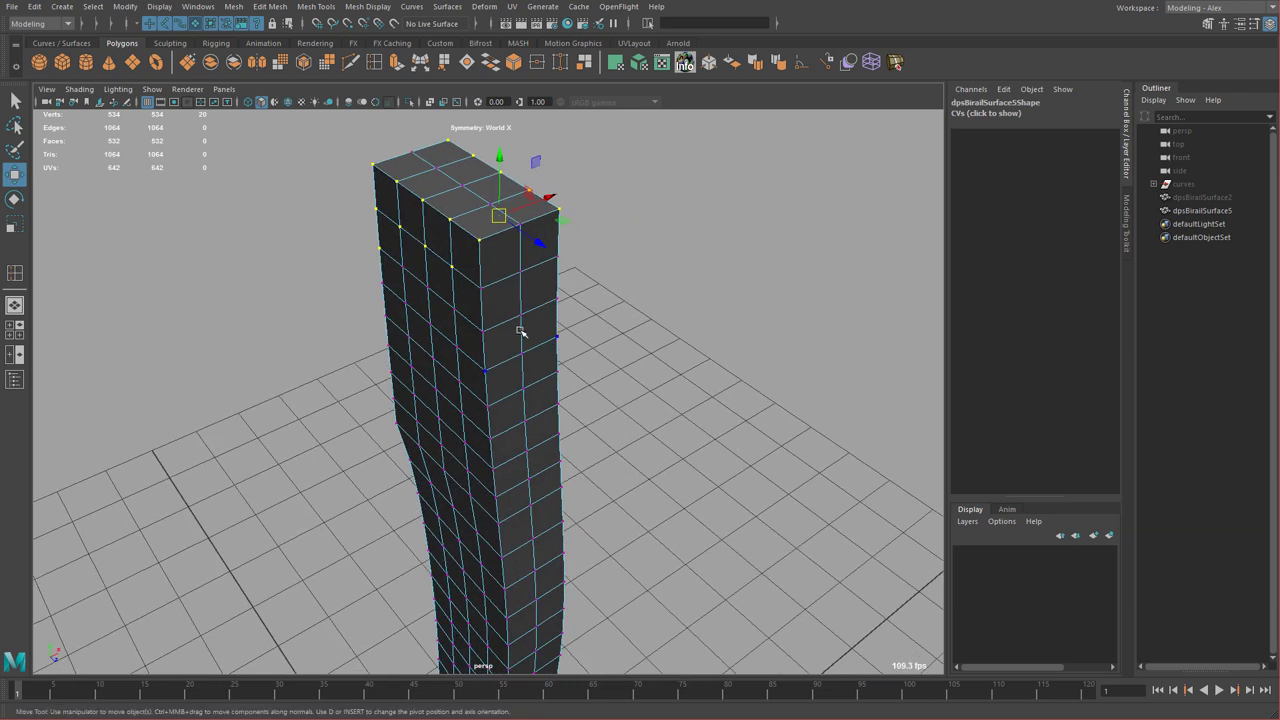
# - Select the symmetric corner edge loops on the handle's notched narrow side, leaving out the edges along the head section
pyautogui.press('q')
pyautogui.moveTo(485, 277); pyautogui.dragTo(484, 256, button='right')
pyautogui.doubleClick(481, 262)
pyautogui.keyDown('alt'); pyautogui.moveTo(610, 400); pyautogui.dragTo(391, 291); pyautogui.keyUp('alt')
pyautogui.keyDown('alt'); pyautogui.moveTo(391, 291); pyautogui.dragTo(560, 290, button='right'); pyautogui.keyUp('alt')
pyautogui.keyDown('alt'); pyautogui.moveTo(560, 290); pyautogui.dragTo(375, 259, button='middle'); pyautogui.keyUp('alt')
pyautogui.keyDown('alt'); pyautogui.moveTo(435, 341); pyautogui.dragTo(450, 225); pyautogui.keyUp('alt')
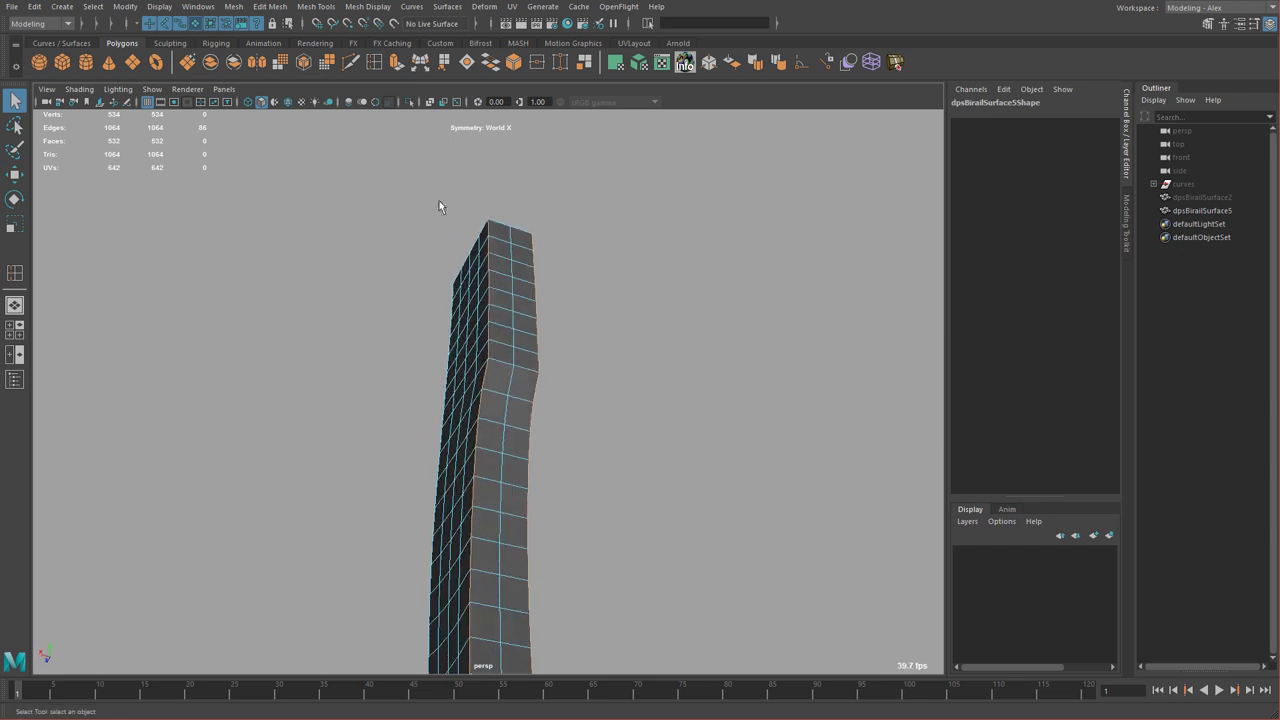
pyautogui.keyDown('alt'); pyautogui.moveTo(566, 412); pyautogui.dragTo(398, 300); pyautogui.keyUp('alt')
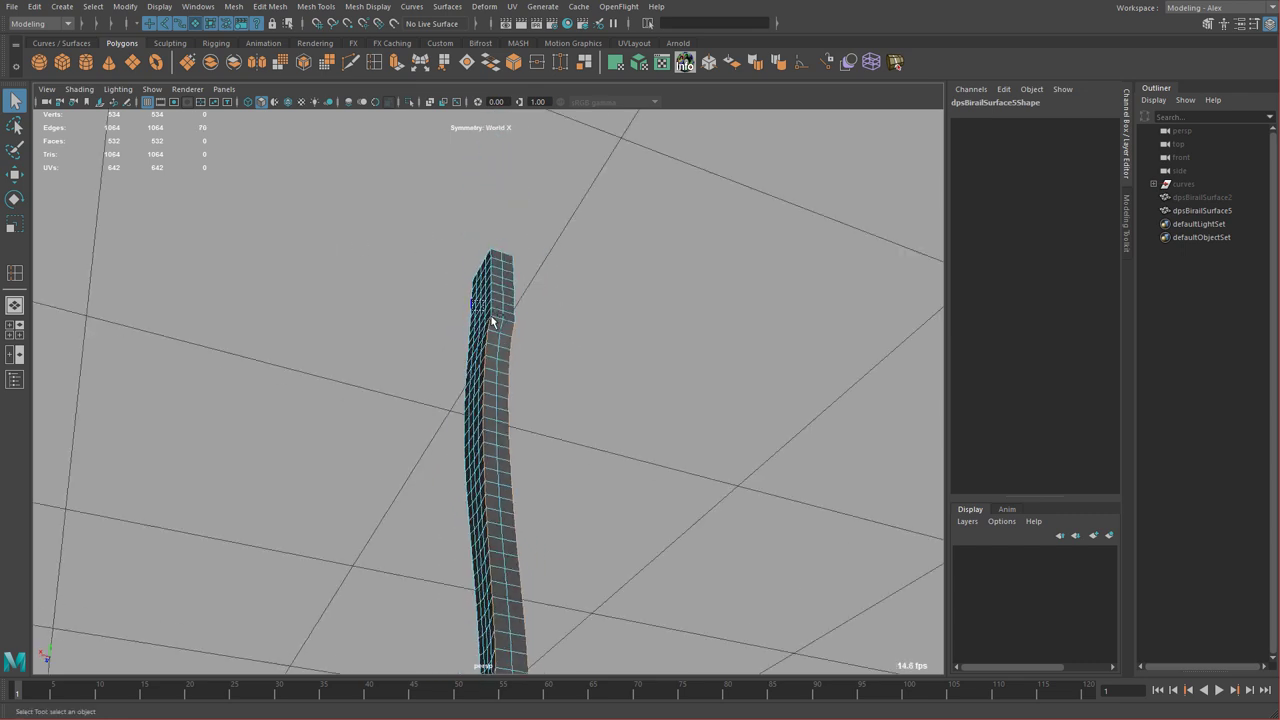
pyautogui.keyDown('alt'); pyautogui.moveTo(500, 337); pyautogui.dragTo(493, 302); pyautogui.keyUp('alt')
pyautogui.keyDown('alt'); pyautogui.moveTo(415, 265); pyautogui.dragTo(629, 323); pyautogui.keyUp('alt')
# - Slide the selected corner edge loops with the Slide Edge tool to round off the grip's notched narrow side down to the base
pyautogui.keyDown('shift'); pyautogui.moveTo(637, 272); pyautogui.dragTo(641, 382, button='right'); pyautogui.keyUp('shift')
pyautogui.keyDown('alt'); pyautogui.moveTo(641, 382); pyautogui.dragTo(601, 328); pyautogui.keyUp('alt')
pyautogui.moveTo(604, 328); pyautogui.dragTo(621, 329, button='middle')
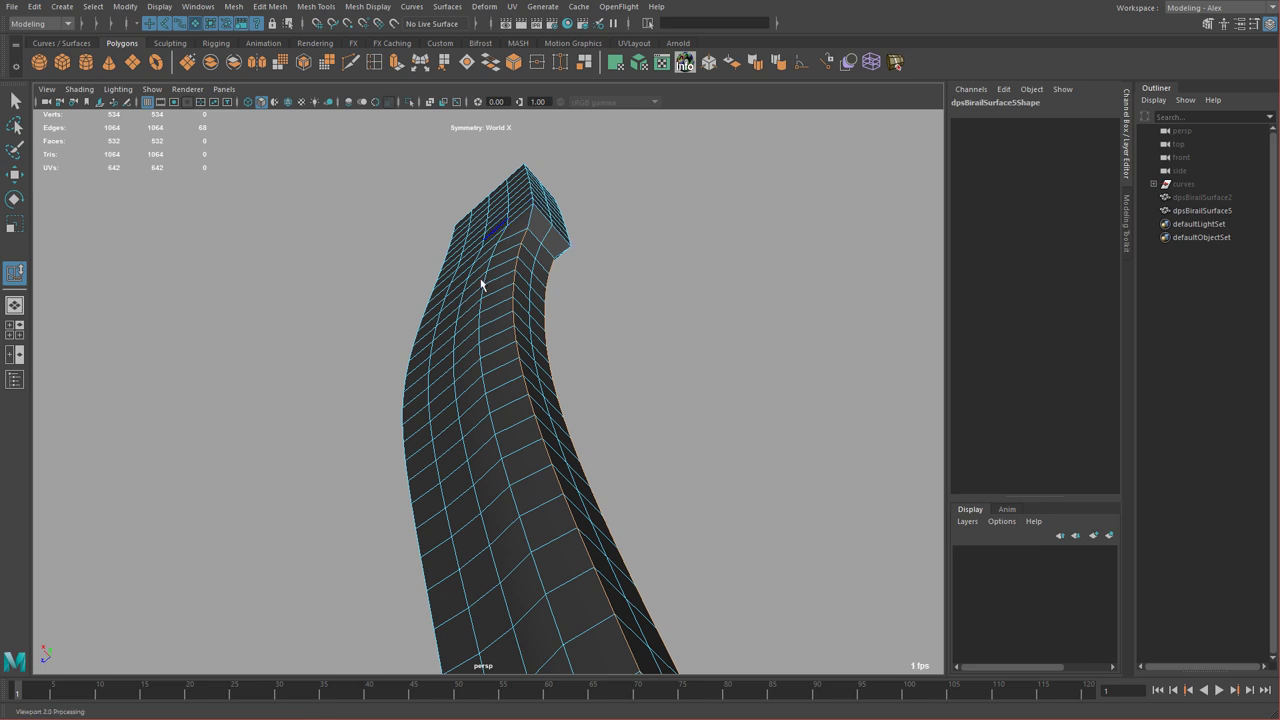
pyautogui.moveTo(653, 326); pyautogui.dragTo(676, 329, button='middle')
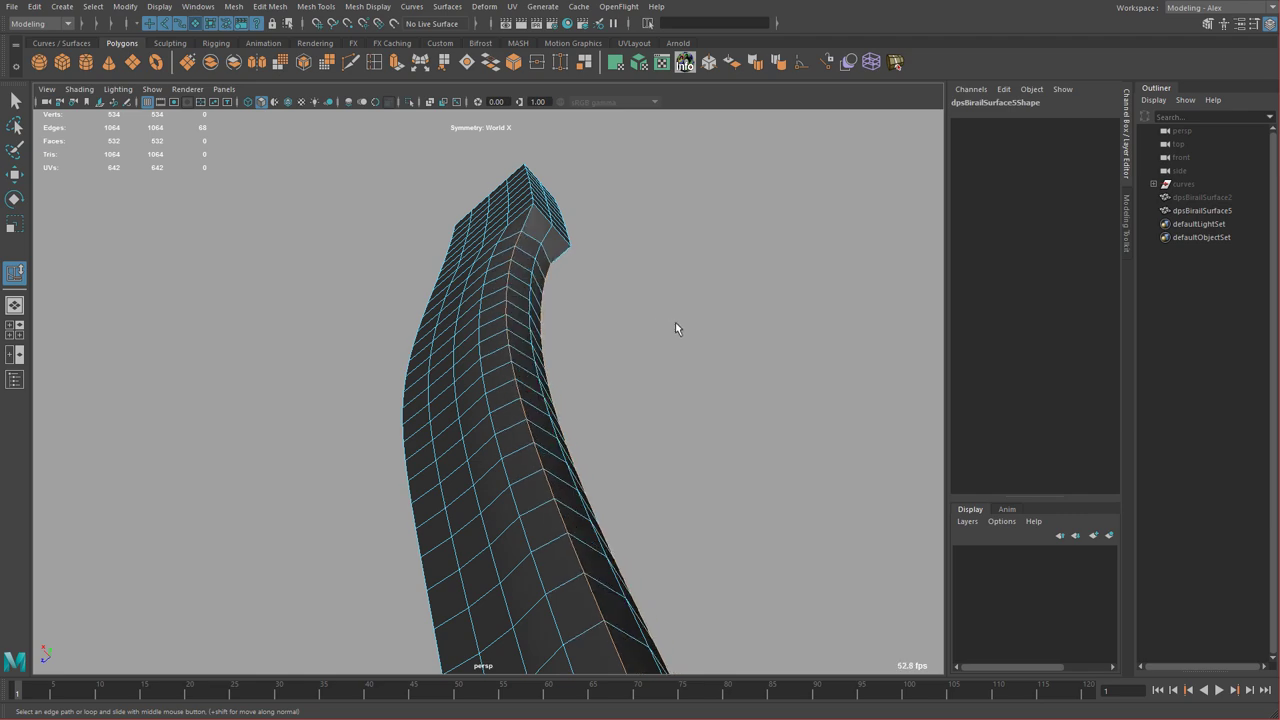
pyautogui.keyDown('alt'); pyautogui.moveTo(675, 324); pyautogui.dragTo(514, 297); pyautogui.keyUp('alt')
pyautogui.scroll(6, 515, 298)
pyautogui.keyDown('alt'); pyautogui.moveTo(515, 298); pyautogui.dragTo(515, 377, button='middle'); pyautogui.keyUp('alt')
pyautogui.keyDown('alt'); pyautogui.moveTo(515, 377); pyautogui.dragTo(523, 283); pyautogui.keyUp('alt')
pyautogui.keyDown('alt'); pyautogui.moveTo(523, 283); pyautogui.dragTo(559, 324, button='right'); pyautogui.keyUp('alt')
pyautogui.moveTo(634, 332)
pyautogui.mouseDown(button='middle')
pyautogui.moveTo(623, 331)
pyautogui.moveTo(659, 332)
pyautogui.moveTo(601, 328)
pyautogui.moveTo(623, 328)
pyautogui.mouseUp(button='middle')
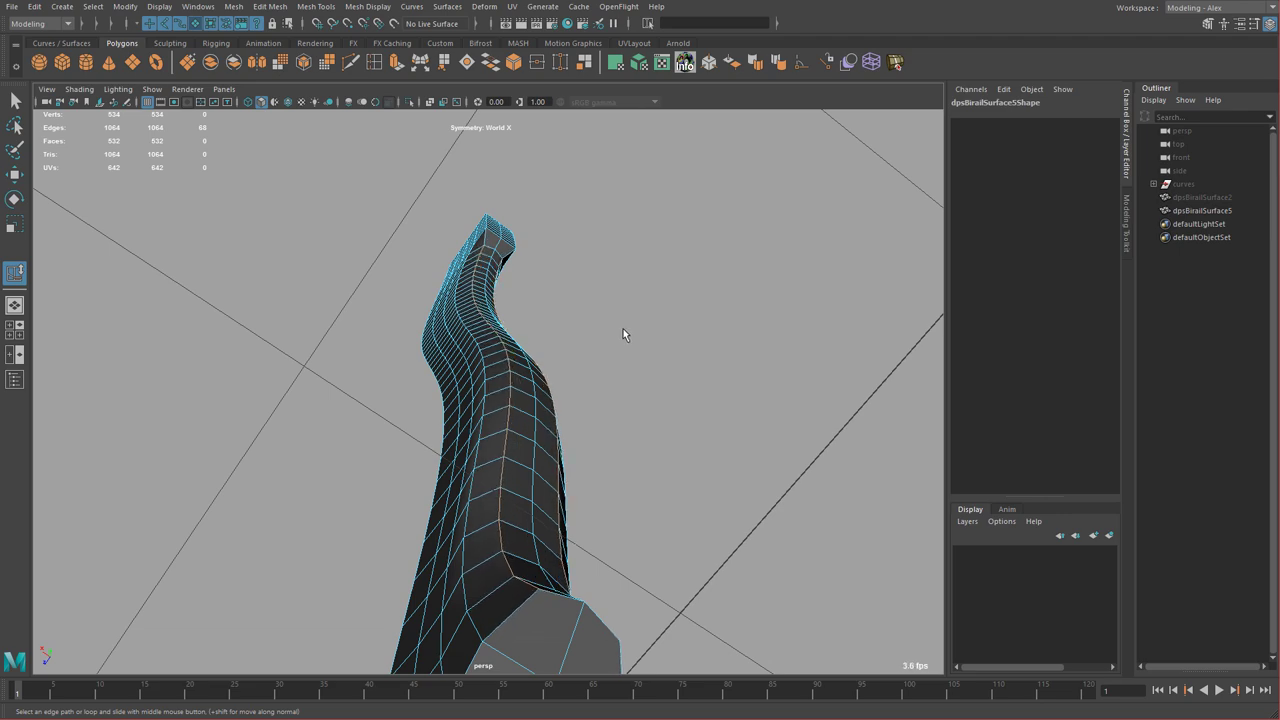
# - Select the symmetric corner edge loops on the grip's opposite narrow side, leaving out the head section
pyautogui.keyDown('alt'); pyautogui.moveTo(624, 327); pyautogui.dragTo(586, 353); pyautogui.keyUp('alt')
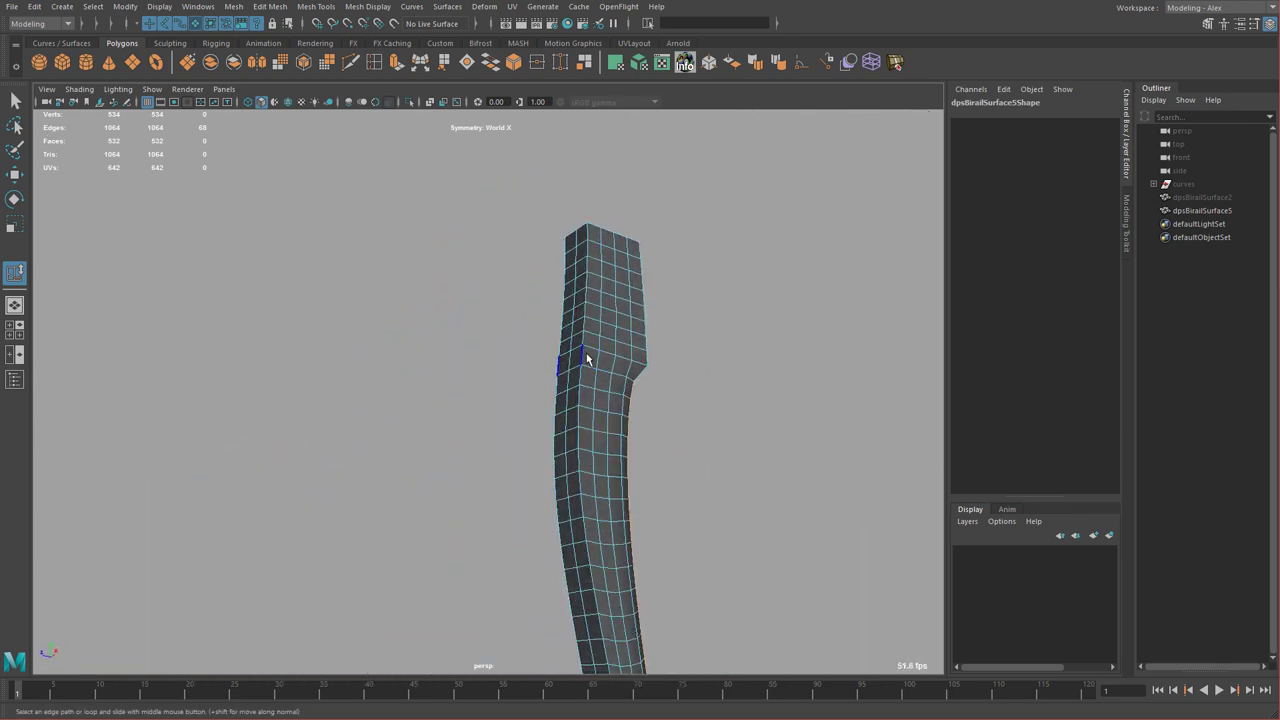
pyautogui.moveTo(488, 193); pyautogui.dragTo(606, 330)
pyautogui.scroll(4, 707, 318)
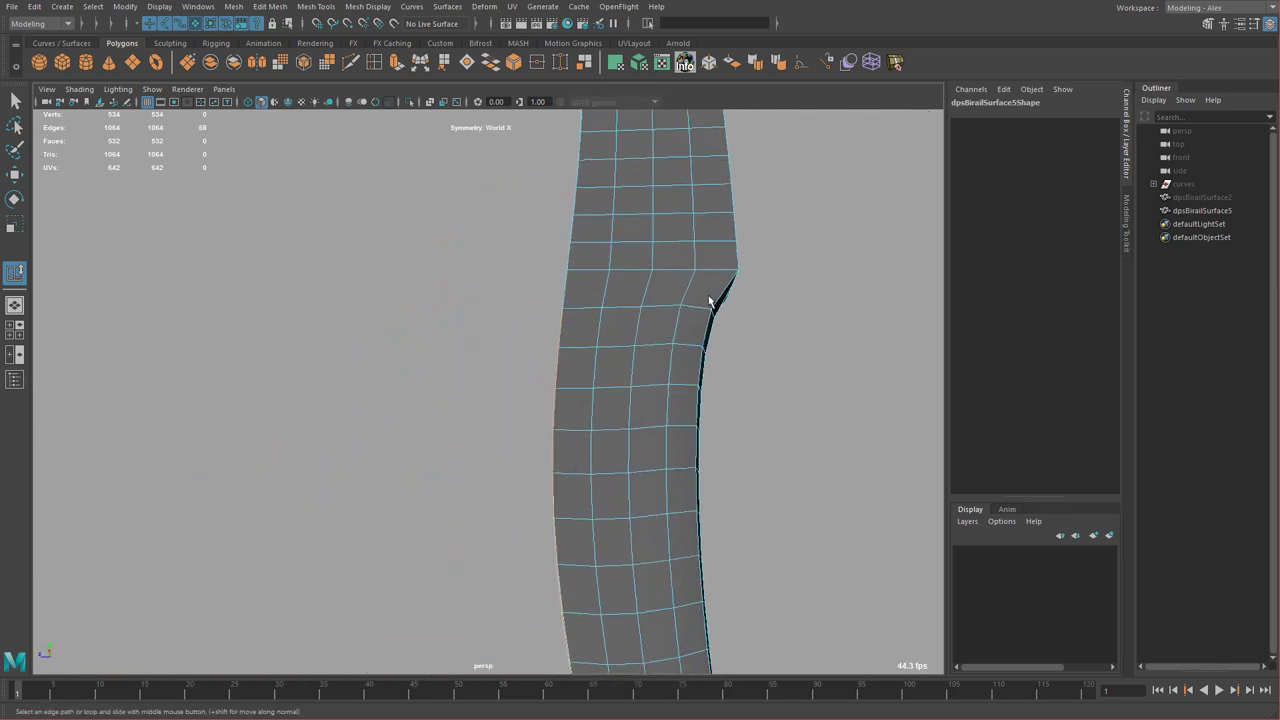
pyautogui.keyDown('alt'); pyautogui.moveTo(737, 276); pyautogui.dragTo(684, 252); pyautogui.keyUp('alt')
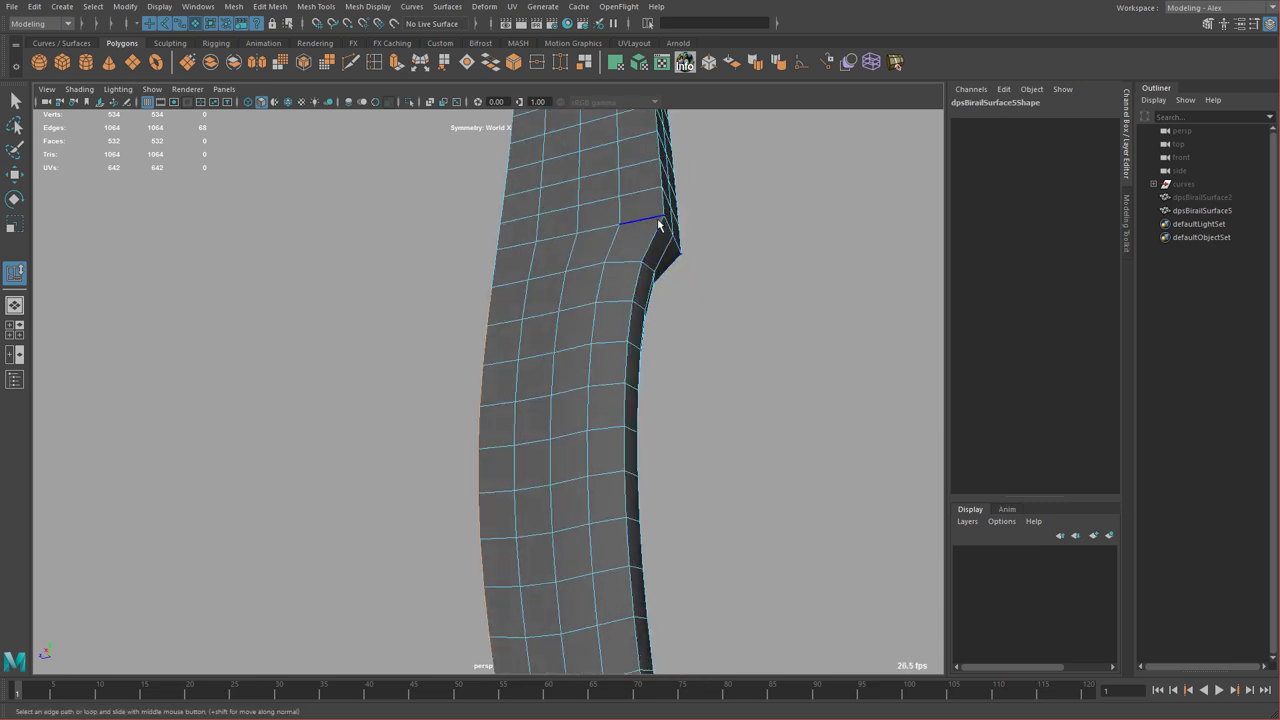
pyautogui.keyDown('alt'); pyautogui.moveTo(627, 303); pyautogui.dragTo(728, 268); pyautogui.keyUp('alt')
pyautogui.scroll(-3, 600, 350)
pyautogui.keyDown('alt'); pyautogui.moveTo(594, 355); pyautogui.dragTo(568, 308); pyautogui.keyUp('alt')
pyautogui.scroll(-2, 520, 276)
pyautogui.keyDown('alt'); pyautogui.moveTo(516, 272); pyautogui.dragTo(633, 330); pyautogui.keyUp('alt')
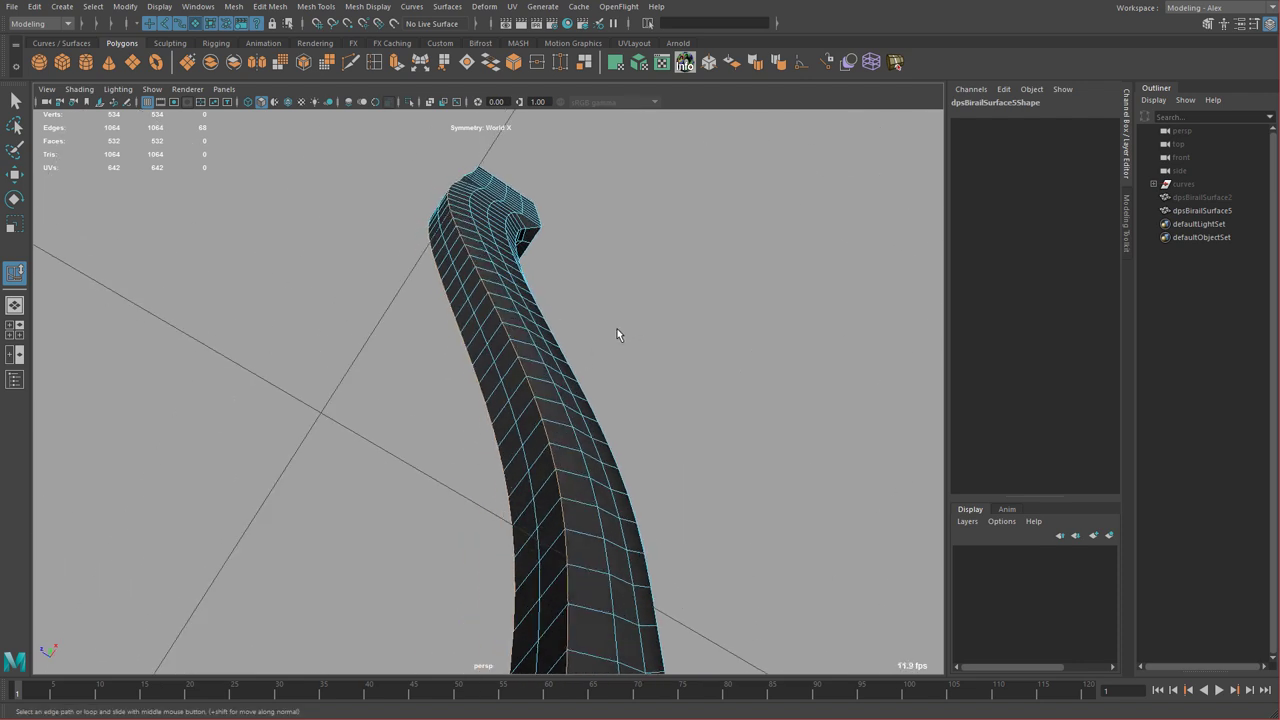
# - Slide the opposite corner edge loops to round off that narrow side of the grip as well
pyautogui.moveTo(614, 328); pyautogui.dragTo(667, 357, button='middle')
pyautogui.keyDown('alt'); pyautogui.moveTo(669, 354); pyautogui.dragTo(649, 344); pyautogui.keyUp('alt')
pyautogui.keyDown('alt'); pyautogui.moveTo(575, 332); pyautogui.dragTo(667, 302); pyautogui.keyUp('alt')
pyautogui.moveTo(684, 288); pyautogui.dragTo(721, 290, button='middle')
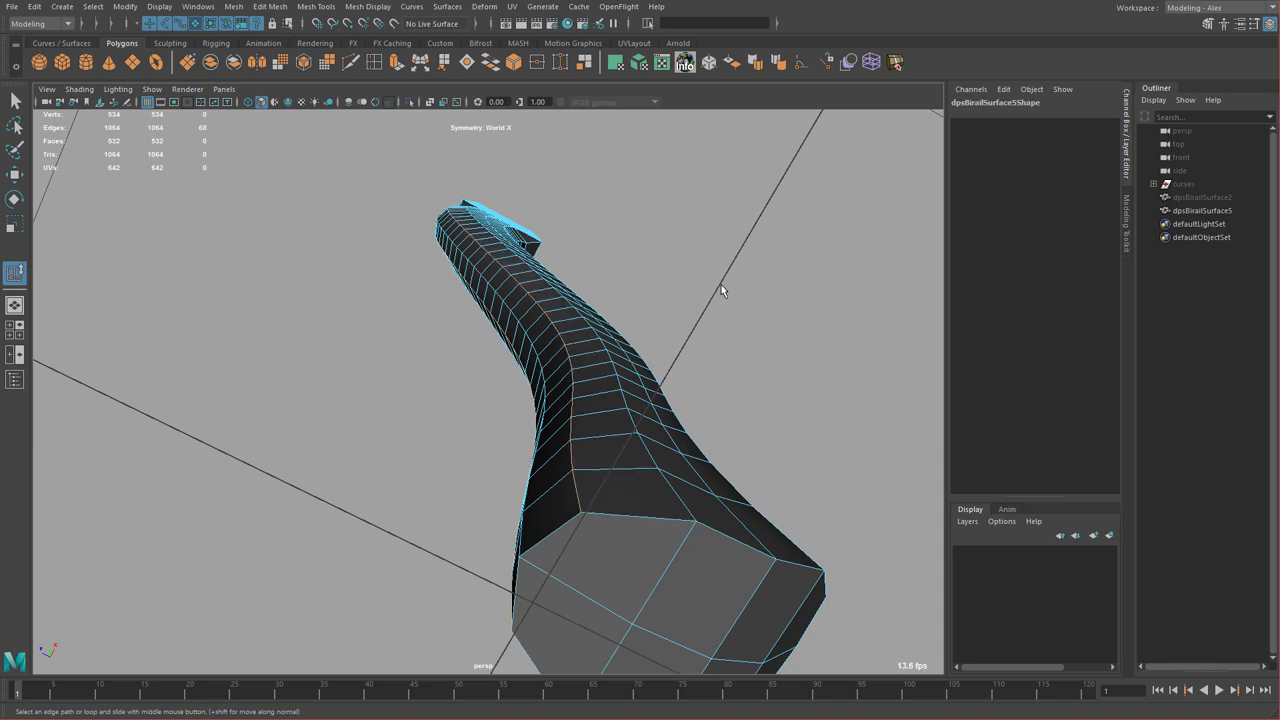
# - Select the symmetric vertical corner edges of the handle's head section above the notch for sliding
pyautogui.keyDown('alt'); pyautogui.moveTo(721, 290); pyautogui.dragTo(507, 403); pyautogui.keyUp('alt')
pyautogui.keyDown('alt'); pyautogui.moveTo(507, 403); pyautogui.dragTo(588, 384, button='middle'); pyautogui.keyUp('alt')
pyautogui.keyDown('alt'); pyautogui.moveTo(588, 384); pyautogui.dragTo(616, 412, button='right'); pyautogui.keyUp('alt')
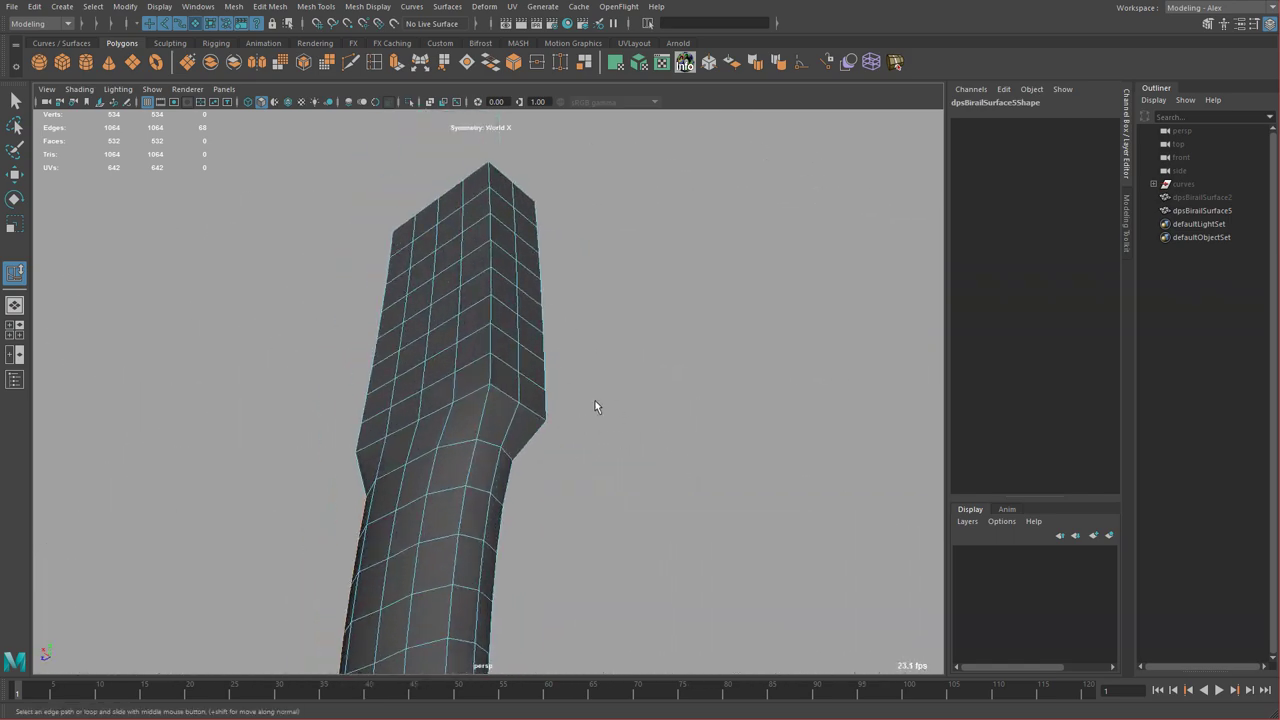
pyautogui.keyDown('alt'); pyautogui.moveTo(616, 412); pyautogui.dragTo(562, 402); pyautogui.keyUp('alt')
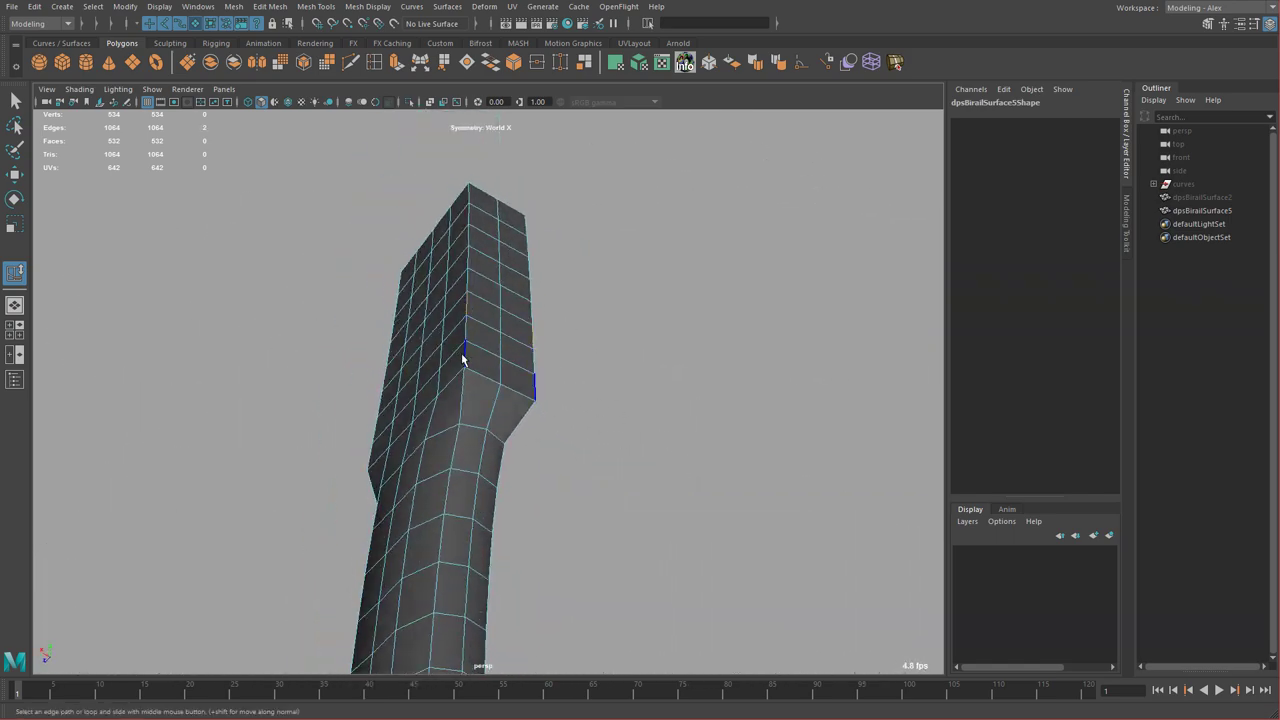
pyautogui.keyDown('alt'); pyautogui.moveTo(474, 280); pyautogui.dragTo(535, 345); pyautogui.keyUp('alt')
pyautogui.click(568, 343)
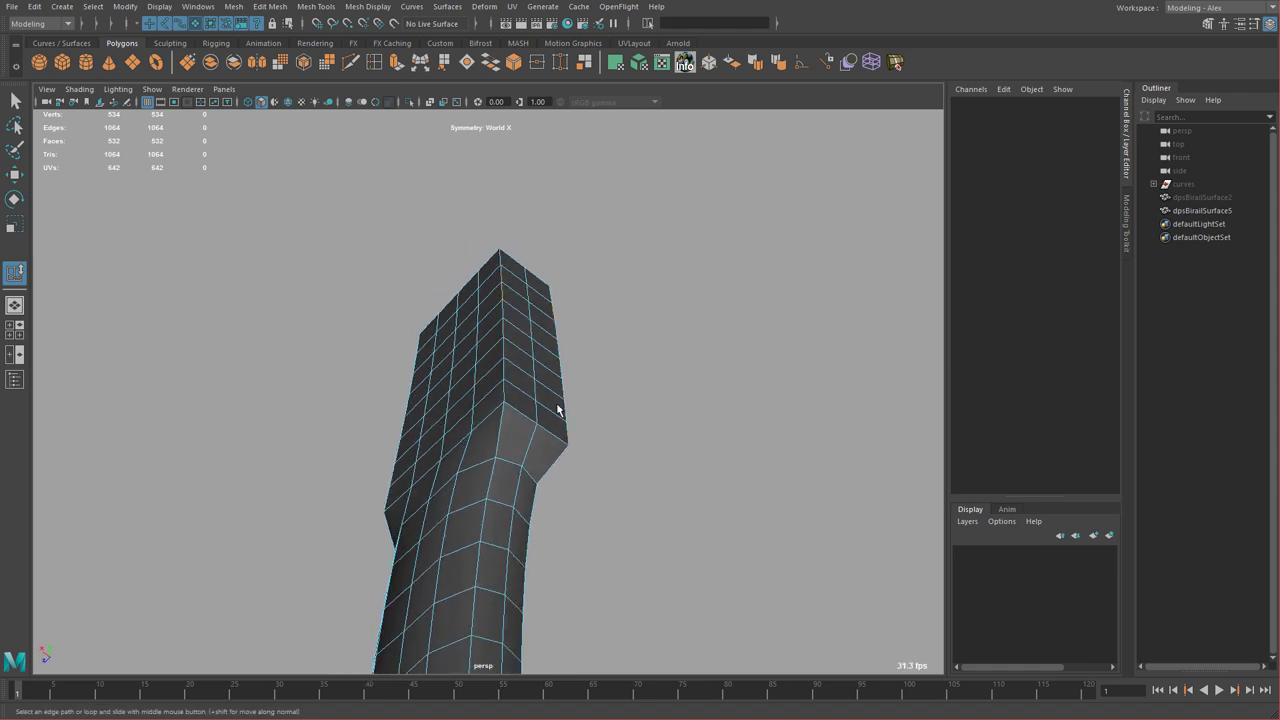
# - Slide the vertical corner edge run on the side of the handle's head to soften the corner
pyautogui.click(506, 399)
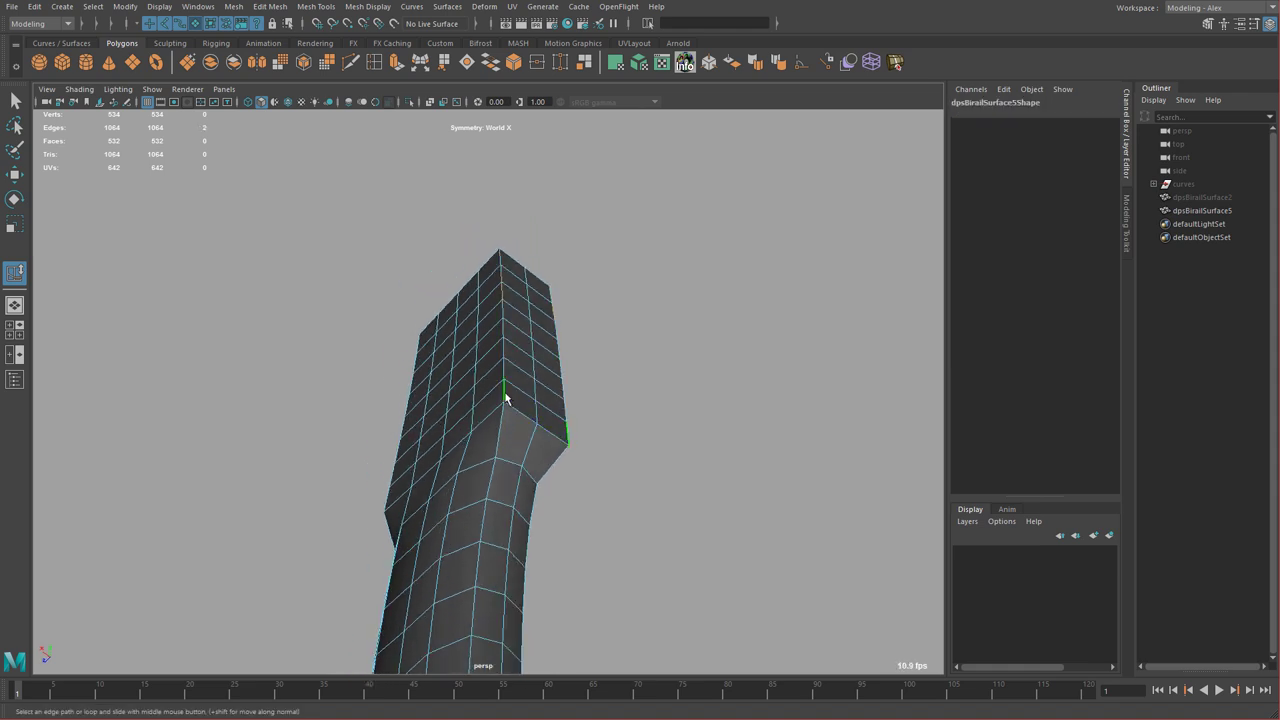
pyautogui.keyDown('shift'); pyautogui.doubleClick(501, 260); pyautogui.keyUp('shift')
pyautogui.moveTo(574, 351)
pyautogui.keyDown('alt'); pyautogui.mouseDown()
pyautogui.moveTo(566, 340)
pyautogui.moveTo(583, 329)
pyautogui.mouseUp(); pyautogui.keyUp('alt')
pyautogui.moveTo(647, 338)
pyautogui.mouseDown(button='middle')
pyautogui.moveTo(650, 355)
pyautogui.moveTo(718, 369)
pyautogui.moveTo(630, 365)
pyautogui.moveTo(646, 358)
pyautogui.mouseUp(button='middle')
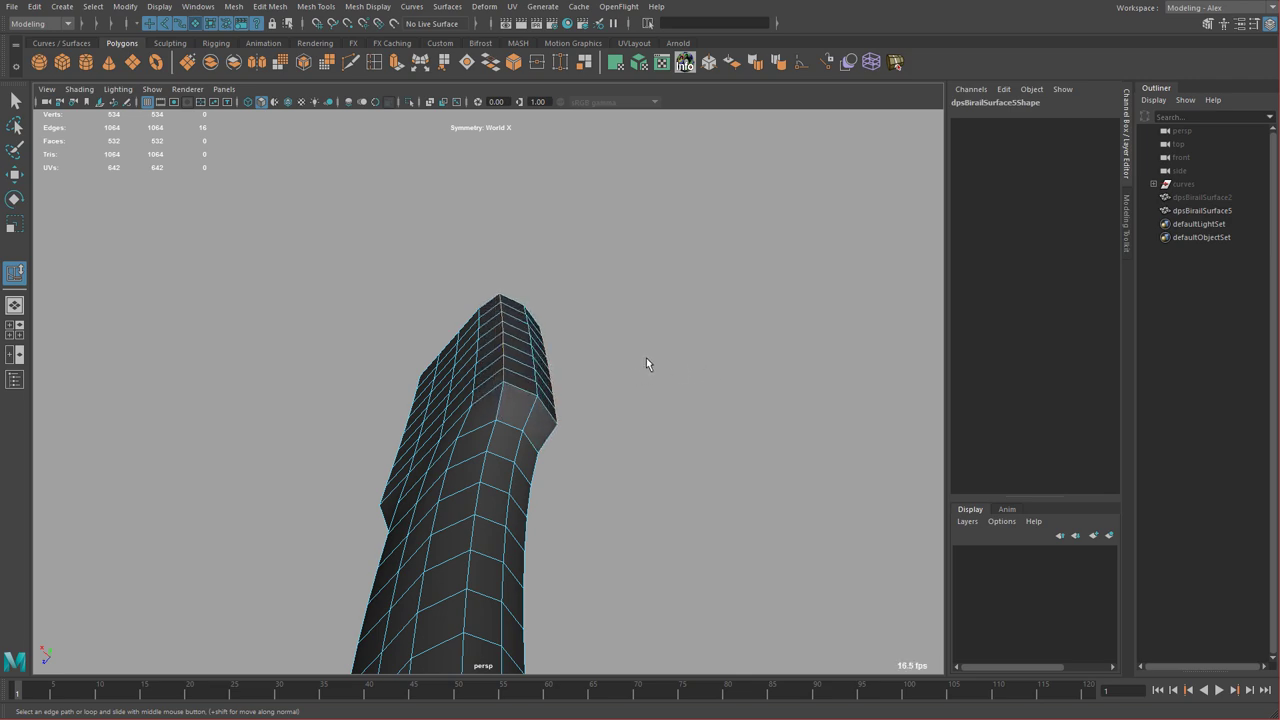
# - Slide the vertical corner edges on the opposite side of the handle's head to round that side as well
pyautogui.moveTo(646, 358)
pyautogui.keyDown('alt'); pyautogui.mouseDown()
pyautogui.moveTo(600, 377)
pyautogui.moveTo(625, 510)
pyautogui.moveTo(637, 449)
pyautogui.moveTo(622, 364)
pyautogui.mouseUp(); pyautogui.keyUp('alt')
pyautogui.keyDown('alt'); pyautogui.moveTo(548, 458); pyautogui.dragTo(604, 458); pyautogui.keyUp('alt')
pyautogui.scroll(-8, 472, 377)
pyautogui.keyDown('alt'); pyautogui.moveTo(462, 257); pyautogui.dragTo(494, 286); pyautogui.keyUp('alt')
pyautogui.keyDown('alt'); pyautogui.moveTo(446, 358); pyautogui.dragTo(537, 351); pyautogui.keyUp('alt')
pyautogui.moveTo(621, 355); pyautogui.dragTo(695, 373, button='middle')
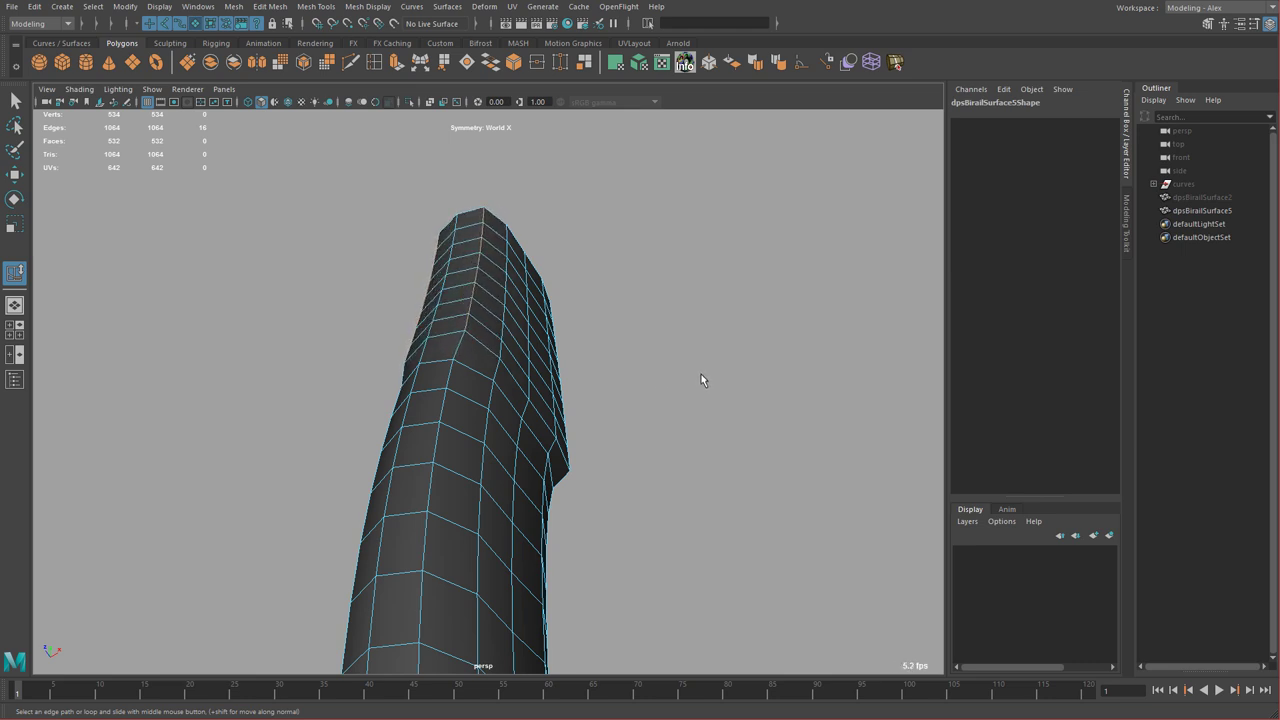
pyautogui.keyDown('alt'); pyautogui.moveTo(693, 374); pyautogui.dragTo(614, 337); pyautogui.keyUp('alt')
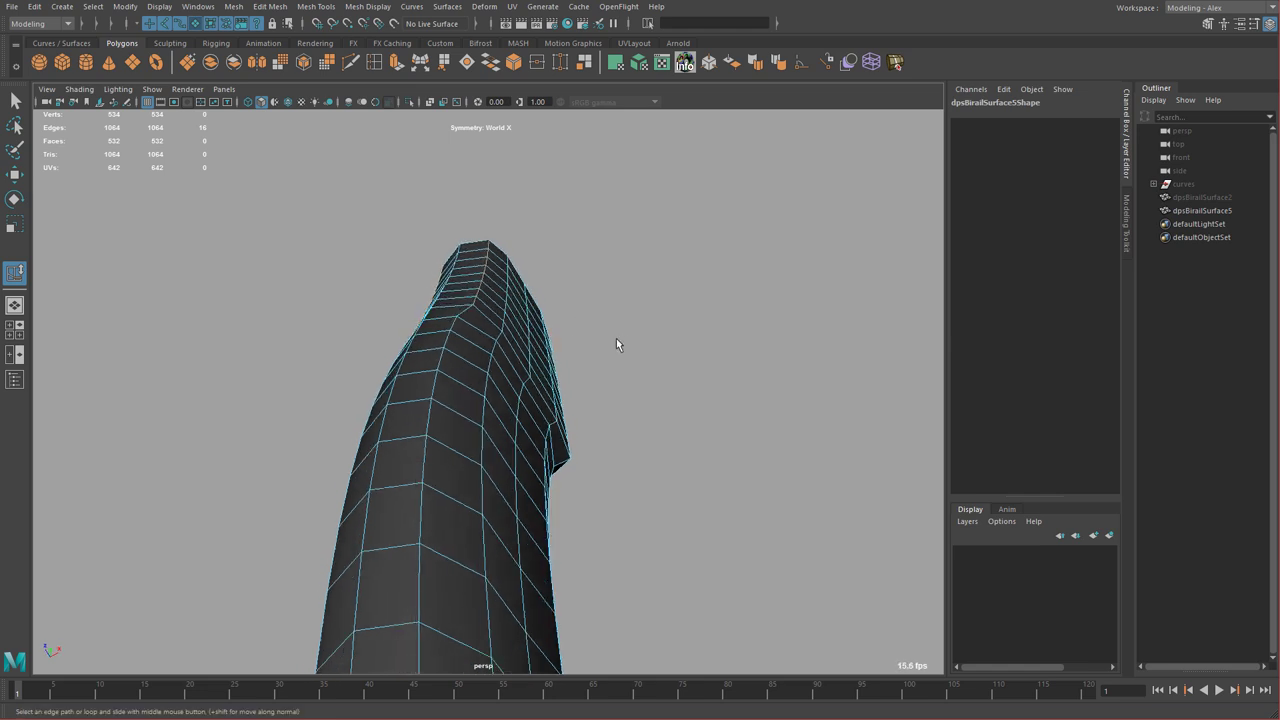
pyautogui.keyDown('alt'); pyautogui.moveTo(617, 338); pyautogui.dragTo(663, 423); pyautogui.keyUp('alt')
pyautogui.press('w')
# - Bevel the edge loop around the handle's base end with a fraction of 0.2 and 2 segments
pyautogui.scroll(-4, 663, 423)
pyautogui.moveTo(481, 320); pyautogui.dragTo(513, 312, button='right')
pyautogui.keyDown('alt'); pyautogui.moveTo(572, 401); pyautogui.dragTo(543, 354); pyautogui.keyUp('alt')
pyautogui.keyDown('alt'); pyautogui.moveTo(543, 354); pyautogui.dragTo(240, 325, button='right'); pyautogui.keyUp('alt')
pyautogui.keyDown('alt'); pyautogui.moveTo(240, 325); pyautogui.dragTo(360, 300); pyautogui.keyUp('alt')
pyautogui.keyDown('alt'); pyautogui.moveTo(482, 475); pyautogui.dragTo(500, 295, button='middle'); pyautogui.keyUp('alt')
pyautogui.keyDown('alt'); pyautogui.moveTo(499, 296); pyautogui.dragTo(530, 150); pyautogui.keyUp('alt')
pyautogui.keyDown('alt'); pyautogui.moveTo(530, 150); pyautogui.dragTo(456, 450, button='middle'); pyautogui.keyUp('alt')
pyautogui.keyDown('alt'); pyautogui.moveTo(456, 450); pyautogui.dragTo(592, 443, button='right'); pyautogui.keyUp('alt')
pyautogui.keyDown('alt'); pyautogui.moveTo(592, 443); pyautogui.dragTo(514, 406); pyautogui.keyUp('alt')
pyautogui.moveTo(458, 378); pyautogui.dragTo(460, 346, button='right')
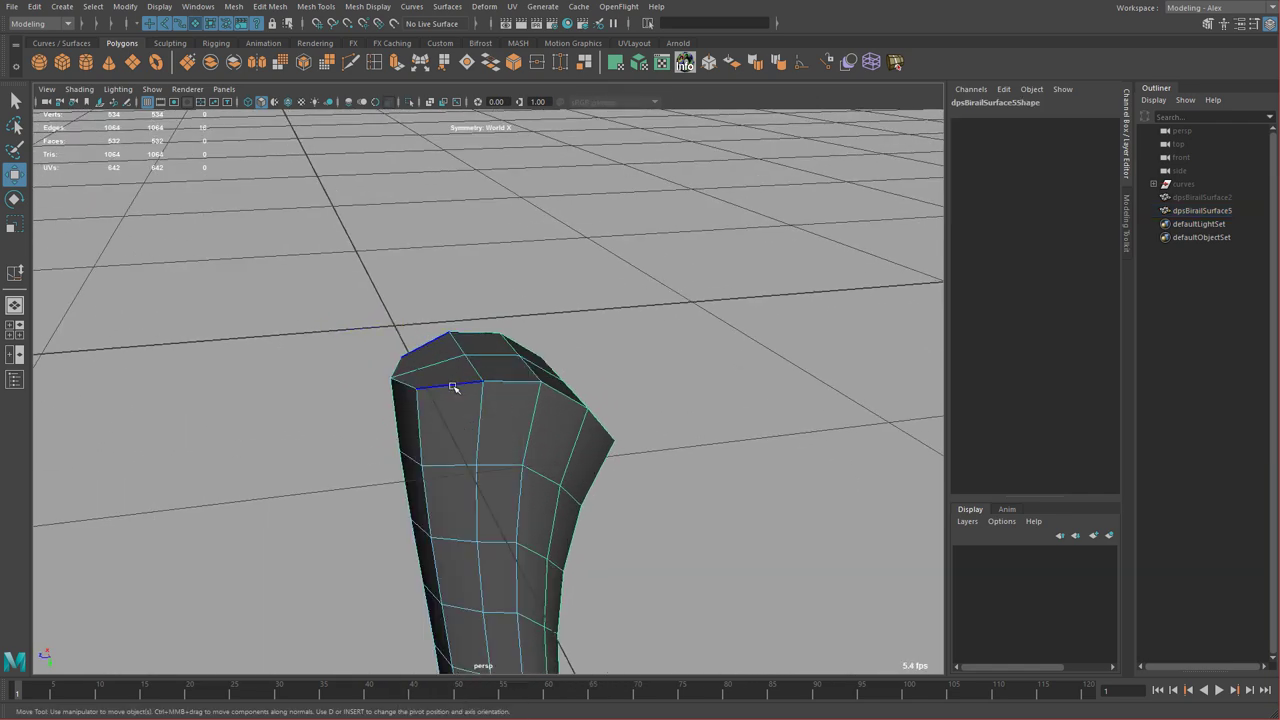
pyautogui.keyDown('alt'); pyautogui.moveTo(575, 362); pyautogui.dragTo(542, 372); pyautogui.keyUp('alt')
pyautogui.keyDown('shift'); pyautogui.click(363, 420); pyautogui.keyUp('shift')
pyautogui.keyDown('shift'); pyautogui.moveTo(541, 372); pyautogui.dragTo(586, 371, button='right'); pyautogui.keyUp('shift')
pyautogui.keyDown('alt'); pyautogui.moveTo(586, 371); pyautogui.dragTo(657, 390); pyautogui.keyUp('alt')
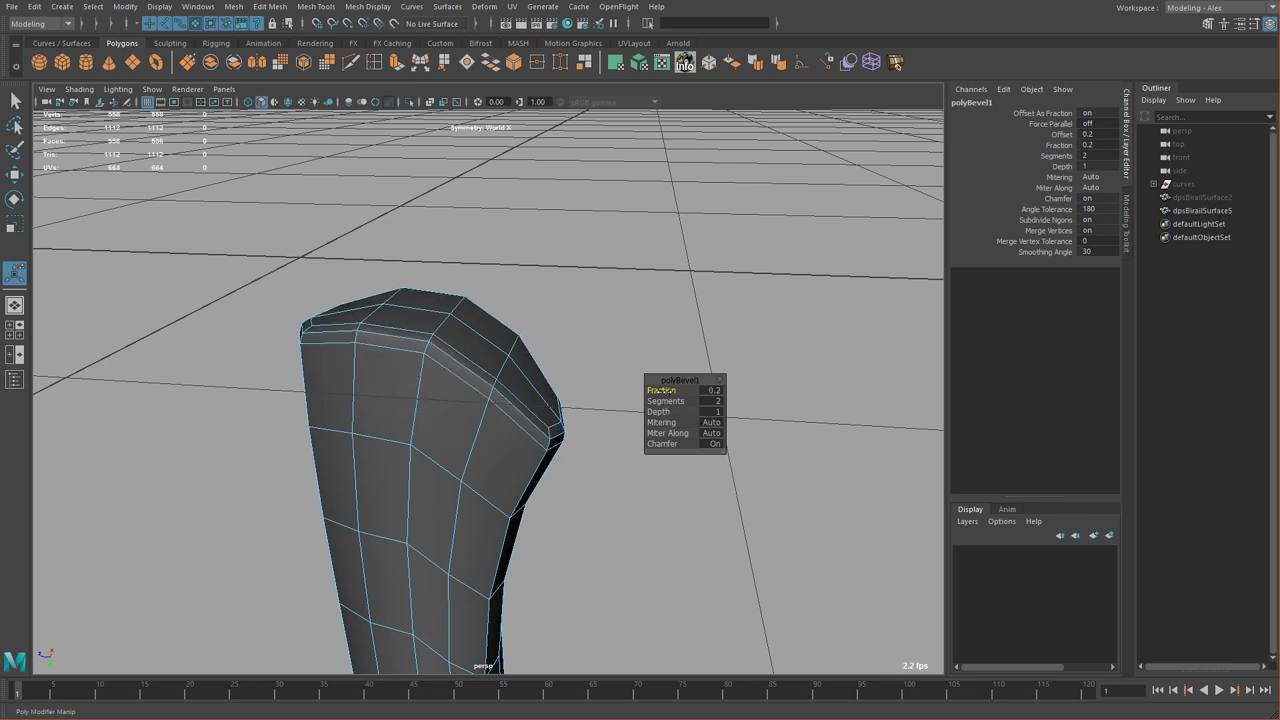
pyautogui.moveTo(661, 390); pyautogui.dragTo(668, 390)
# - Bevel the horizontal edges at the shoulder where the handle's head meets the grip
pyautogui.keyDown('alt'); pyautogui.moveTo(577, 376); pyautogui.dragTo(527, 435); pyautogui.keyUp('alt')
pyautogui.click(410, 455)
pyautogui.keyDown('alt'); pyautogui.moveTo(409, 443); pyautogui.dragTo(486, 443); pyautogui.keyUp('alt')
pyautogui.moveTo(151, 340); pyautogui.dragTo(443, 493)
pyautogui.keyDown('alt'); pyautogui.moveTo(443, 493); pyautogui.dragTo(617, 462); pyautogui.keyUp('alt')
pyautogui.keyDown('shift'); pyautogui.moveTo(626, 454); pyautogui.dragTo(671, 450, button='right'); pyautogui.keyUp('shift')
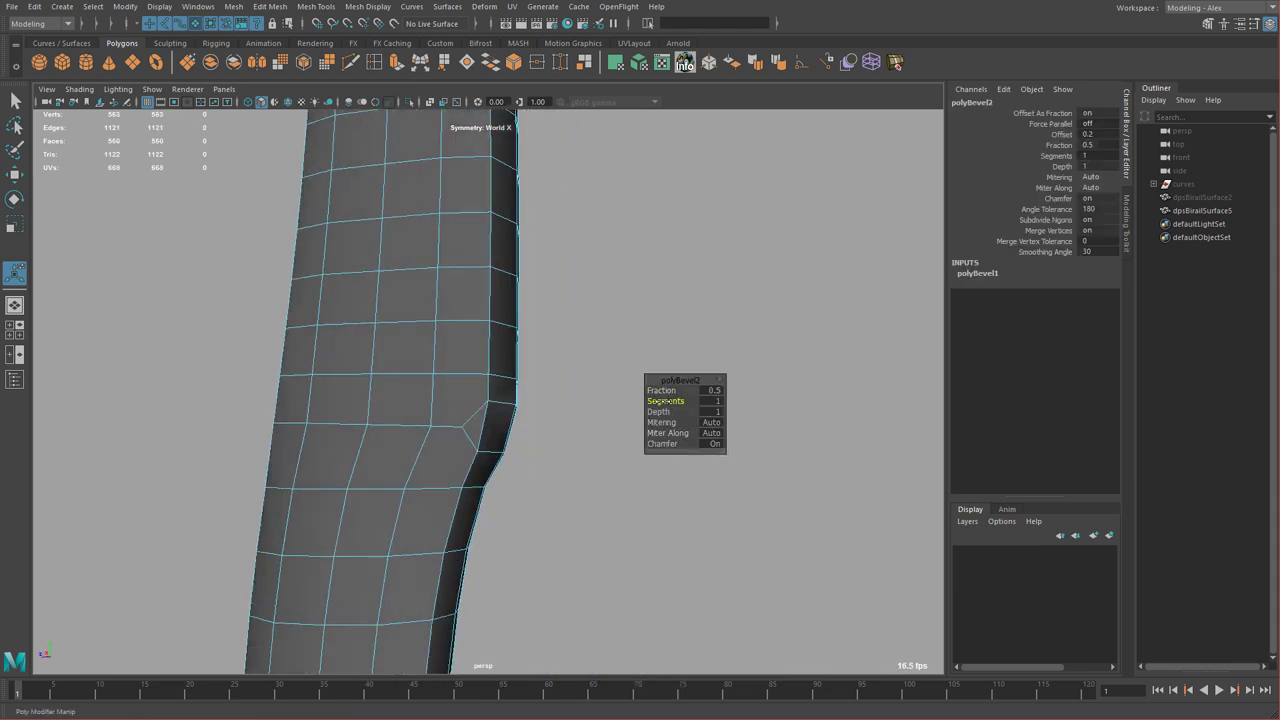
# - Set the shoulder bevel to 2 segments with chamfer off and a fraction of 0.2
pyautogui.scroll(4, 673, 477)
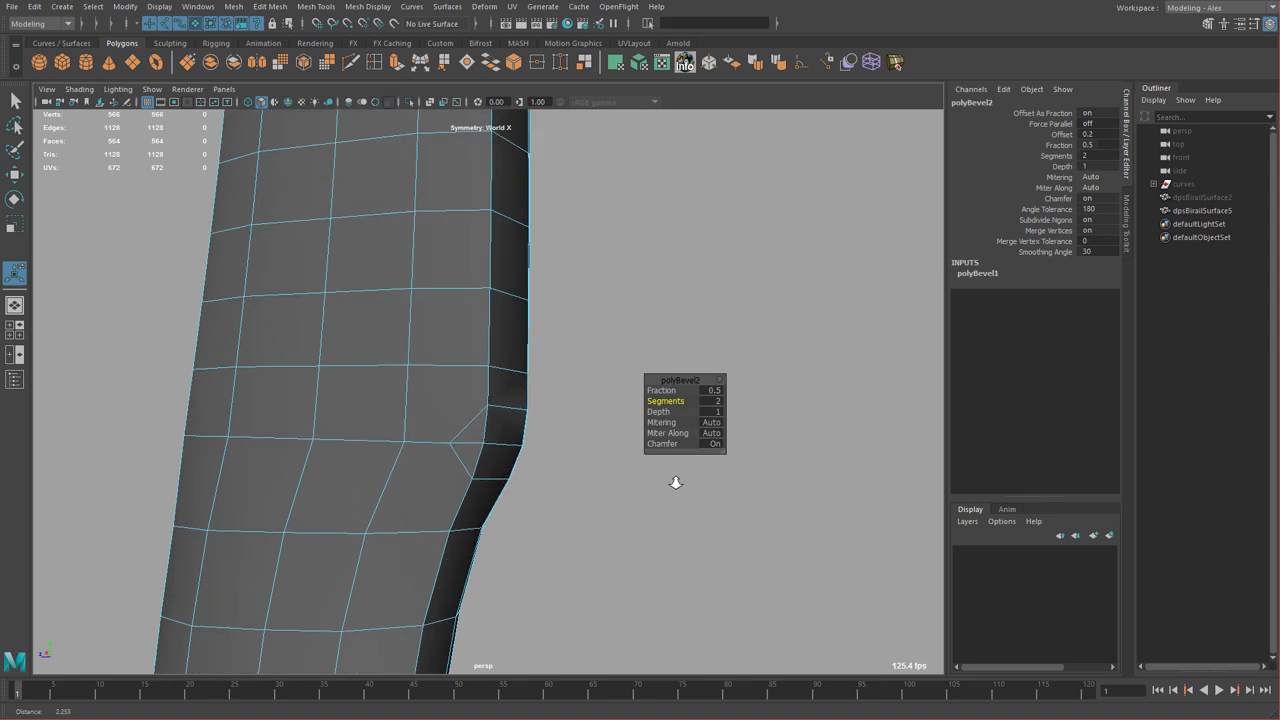
pyautogui.click(714, 447)
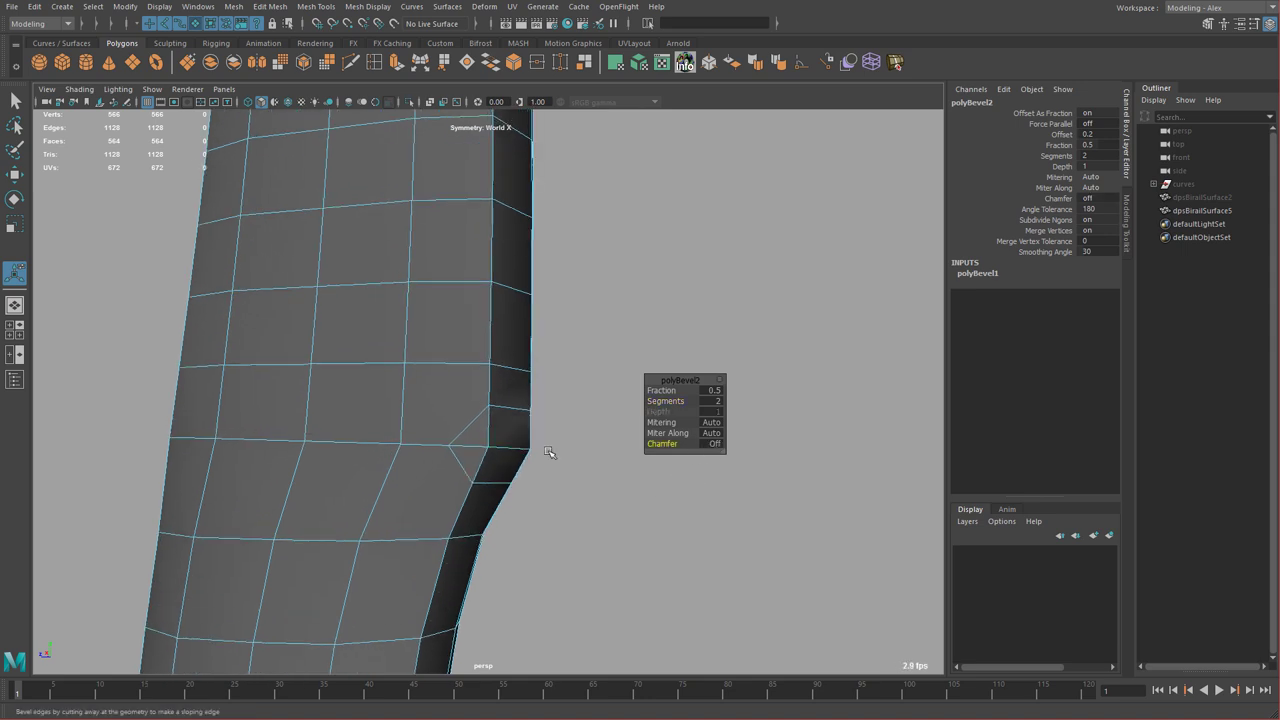
pyautogui.keyDown('alt'); pyautogui.moveTo(586, 449); pyautogui.dragTo(493, 447); pyautogui.keyUp('alt')
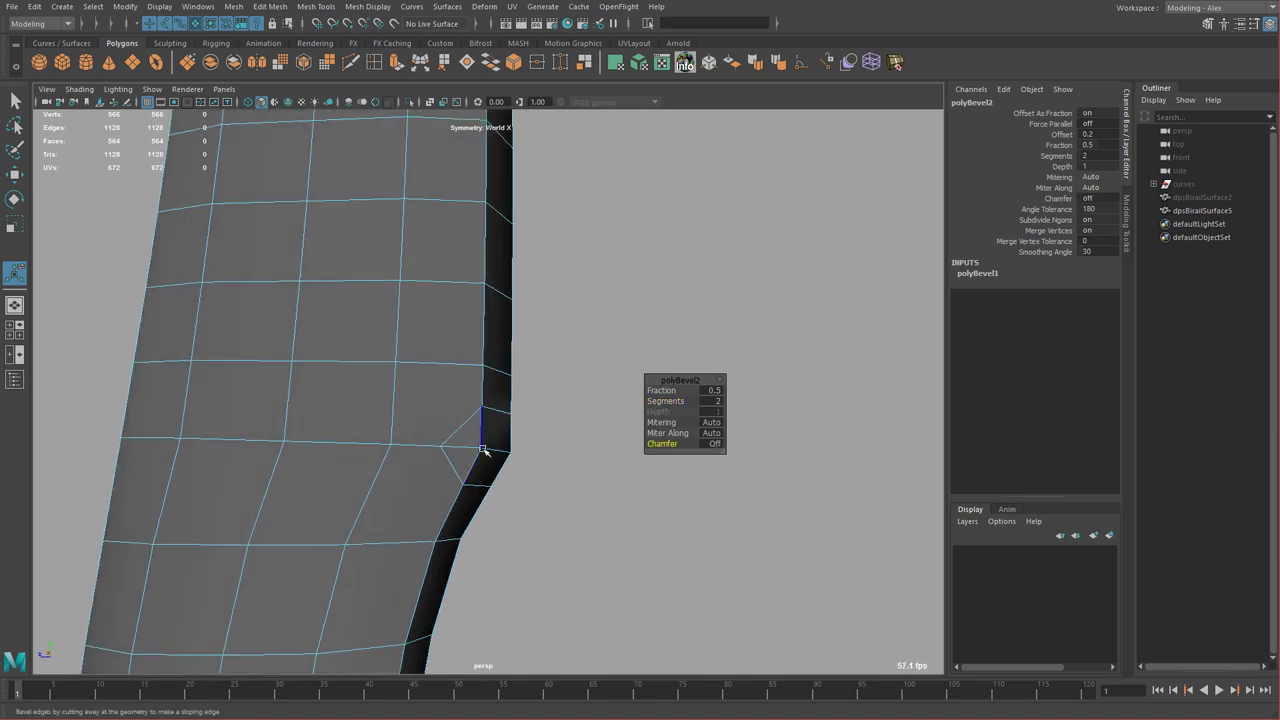
pyautogui.moveTo(667, 391); pyautogui.dragTo(662, 391)
pyautogui.keyDown('alt'); pyautogui.moveTo(528, 443); pyautogui.dragTo(543, 262); pyautogui.keyUp('alt')
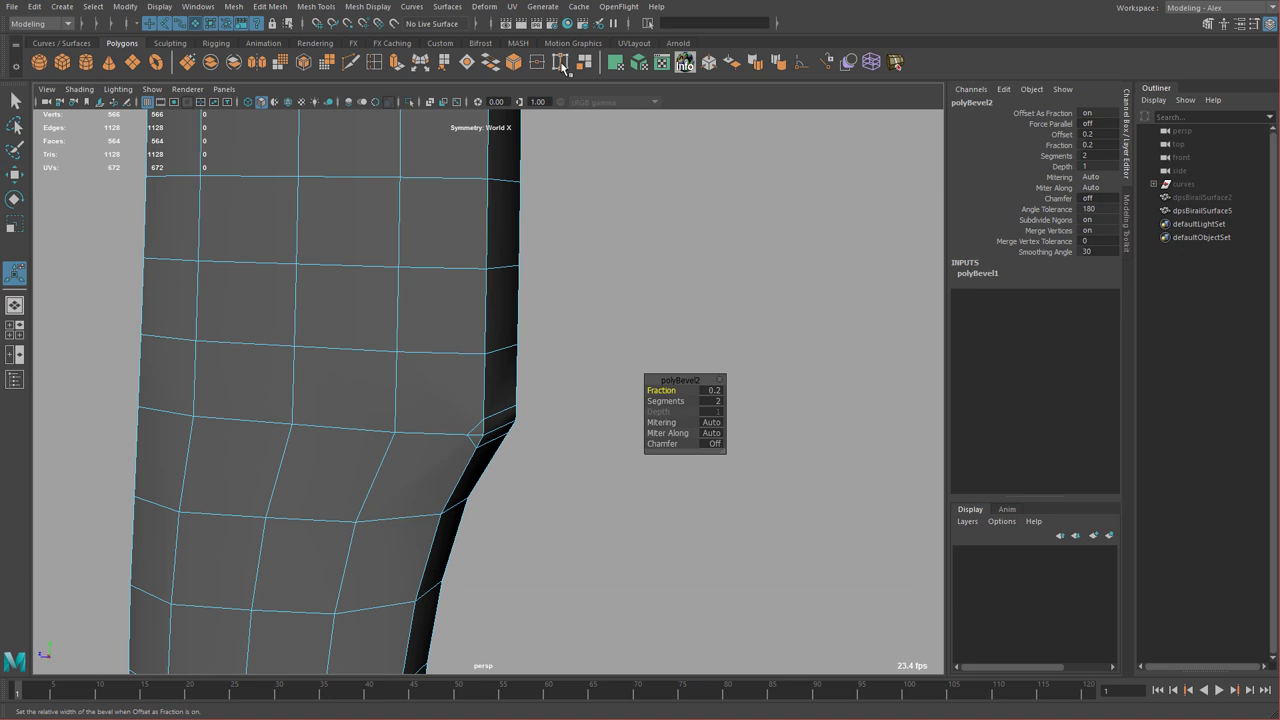
# - Target-weld the stray vertex at the end of the shoulder bevel to the neighbouring vertex on the side face
pyautogui.moveTo(480, 217); pyautogui.dragTo(426, 217, button='right')
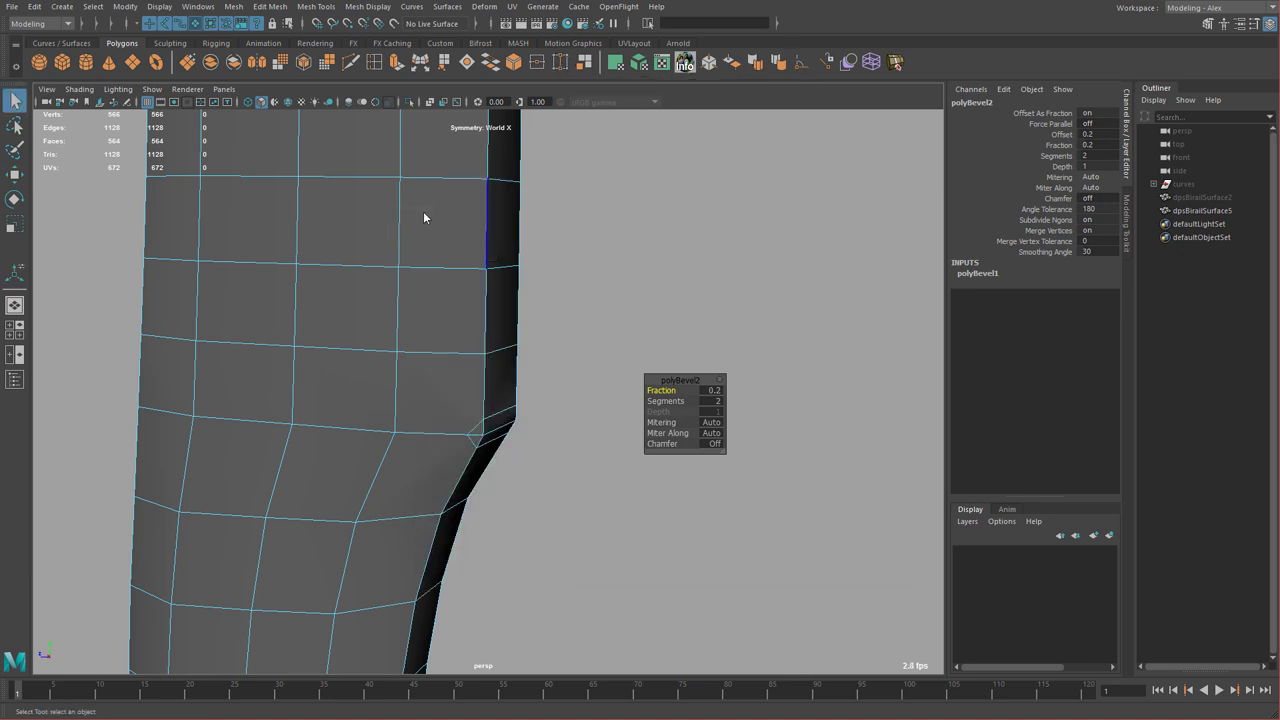
pyautogui.click(558, 64)
pyautogui.moveTo(468, 435); pyautogui.dragTo(399, 435)
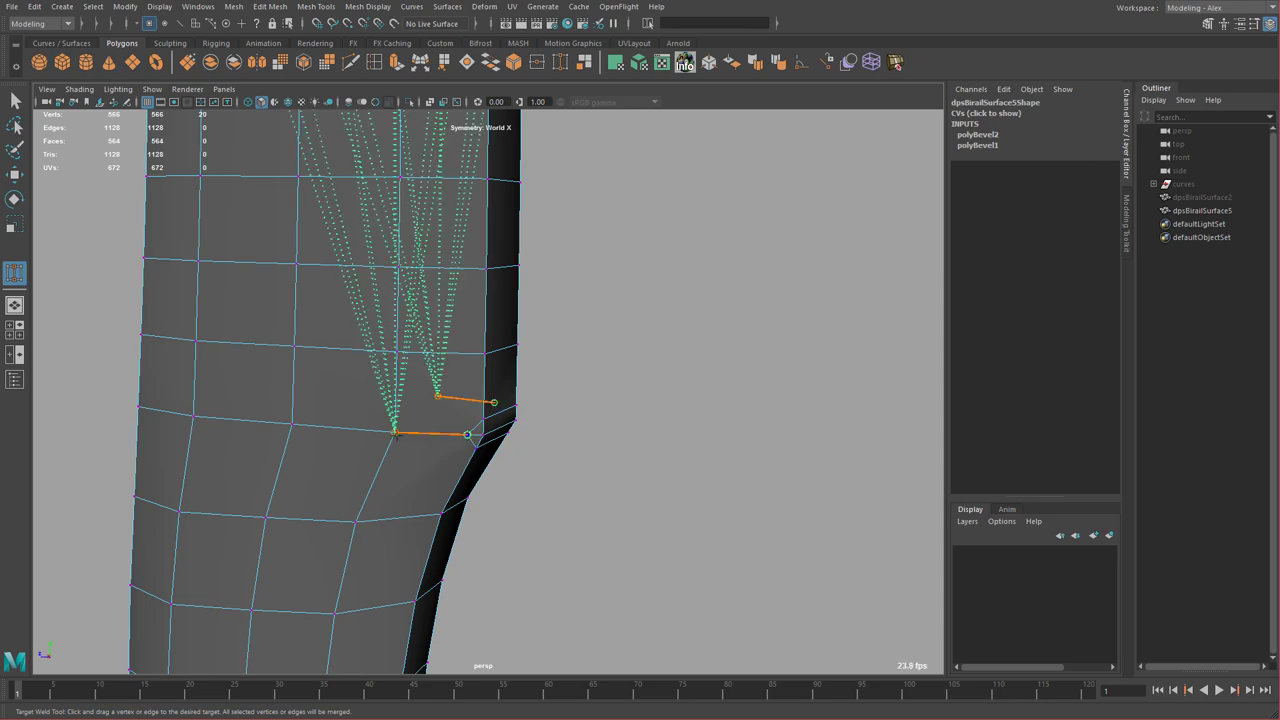
pyautogui.keyDown('alt'); pyautogui.moveTo(400, 400); pyautogui.dragTo(455, 368); pyautogui.keyUp('alt')
# - Delete the leftover edge running from the shoulder bevel's middle line to the welded vertex
pyautogui.press('w')
pyautogui.moveTo(489, 423); pyautogui.dragTo(491, 388, button='right')
pyautogui.press('q')
pyautogui.click(508, 487)
pyautogui.keyDown('alt'); pyautogui.moveTo(509, 489); pyautogui.dragTo(580, 505); pyautogui.keyUp('alt')
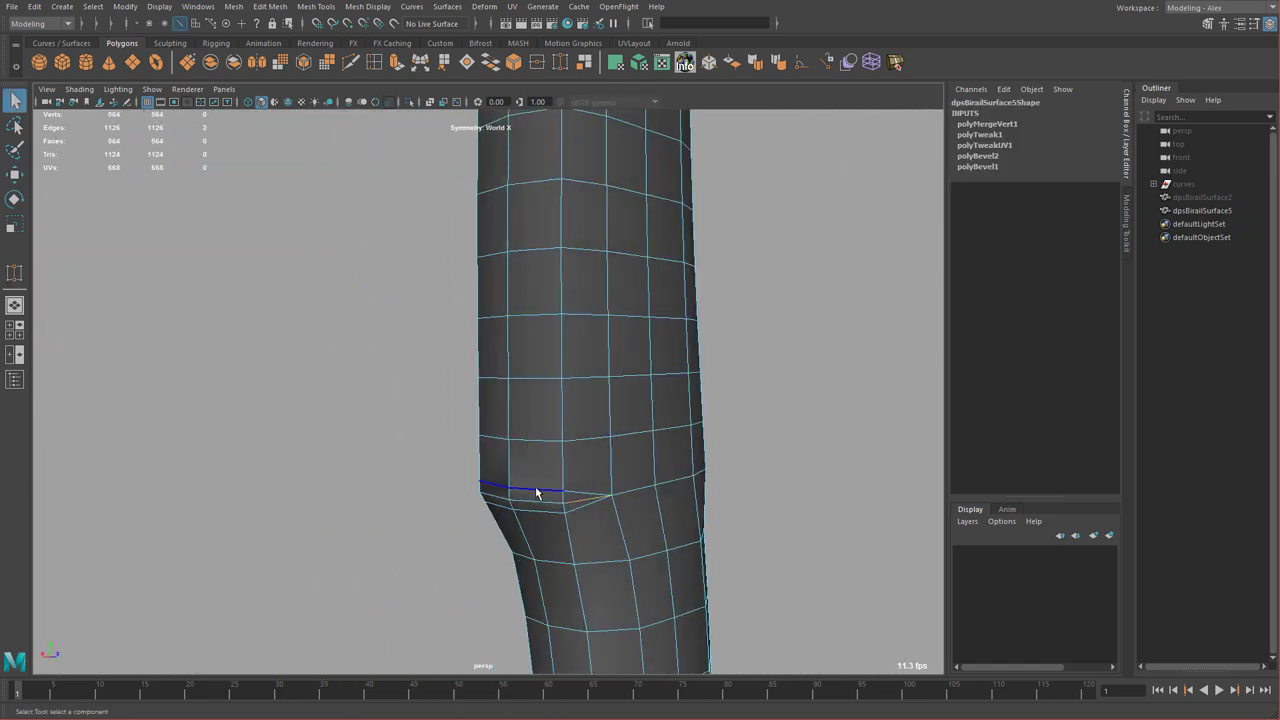
pyautogui.press('Delete')
# - Examine the handle's shoulder from several sides in smooth mesh preview
pyautogui.keyDown('alt'); pyautogui.moveTo(526, 467); pyautogui.dragTo(690, 450); pyautogui.keyUp('alt')
pyautogui.keyDown('alt'); pyautogui.moveTo(690, 450); pyautogui.dragTo(520, 500, button='right'); pyautogui.keyUp('alt')
pyautogui.keyDown('alt'); pyautogui.moveTo(520, 600); pyautogui.dragTo(528, 402, button='middle'); pyautogui.keyUp('alt')
pyautogui.keyDown('alt'); pyautogui.moveTo(528, 402); pyautogui.dragTo(577, 380, button='right'); pyautogui.keyUp('alt')
pyautogui.keyDown('alt'); pyautogui.moveTo(577, 380); pyautogui.dragTo(551, 332); pyautogui.keyUp('alt')
pyautogui.keyDown('alt'); pyautogui.moveTo(551, 332); pyautogui.dragTo(566, 500, button='middle'); pyautogui.keyUp('alt')
pyautogui.keyDown('alt'); pyautogui.moveTo(566, 500); pyautogui.dragTo(665, 470, button='right'); pyautogui.keyUp('alt')
pyautogui.moveTo(477, 283); pyautogui.dragTo(503, 264, button='right')
pyautogui.press('3')
pyautogui.click(610, 343)
pyautogui.keyDown('alt'); pyautogui.moveTo(610, 343); pyautogui.dragTo(580, 329); pyautogui.keyUp('alt')
pyautogui.keyDown('alt'); pyautogui.moveTo(580, 329); pyautogui.dragTo(618, 470, button='middle'); pyautogui.keyUp('alt')
pyautogui.keyDown('alt'); pyautogui.moveTo(520, 372); pyautogui.dragTo(577, 361, button='right'); pyautogui.keyUp('alt')
pyautogui.keyDown('alt'); pyautogui.moveTo(577, 361); pyautogui.dragTo(668, 420, button='middle'); pyautogui.keyUp('alt')
pyautogui.click(642, 358)
pyautogui.press('1')
# - Scale the middle and lower edge rows of the shoulder bevel slightly narrower along X
pyautogui.keyDown('alt'); pyautogui.moveTo(692, 388); pyautogui.dragTo(466, 366); pyautogui.keyUp('alt')
pyautogui.moveTo(455, 352); pyautogui.dragTo(456, 326, button='right')
pyautogui.click(451, 358)
pyautogui.press('r')
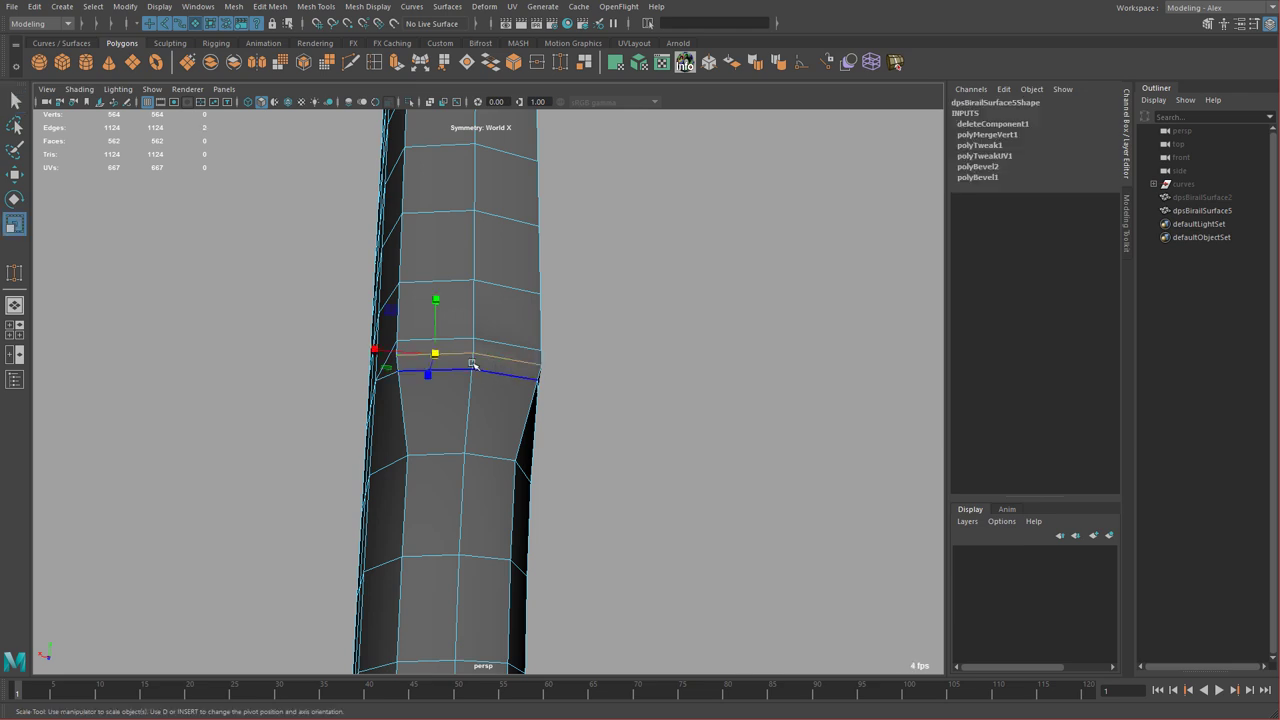
pyautogui.moveTo(372, 347); pyautogui.dragTo(380, 349)
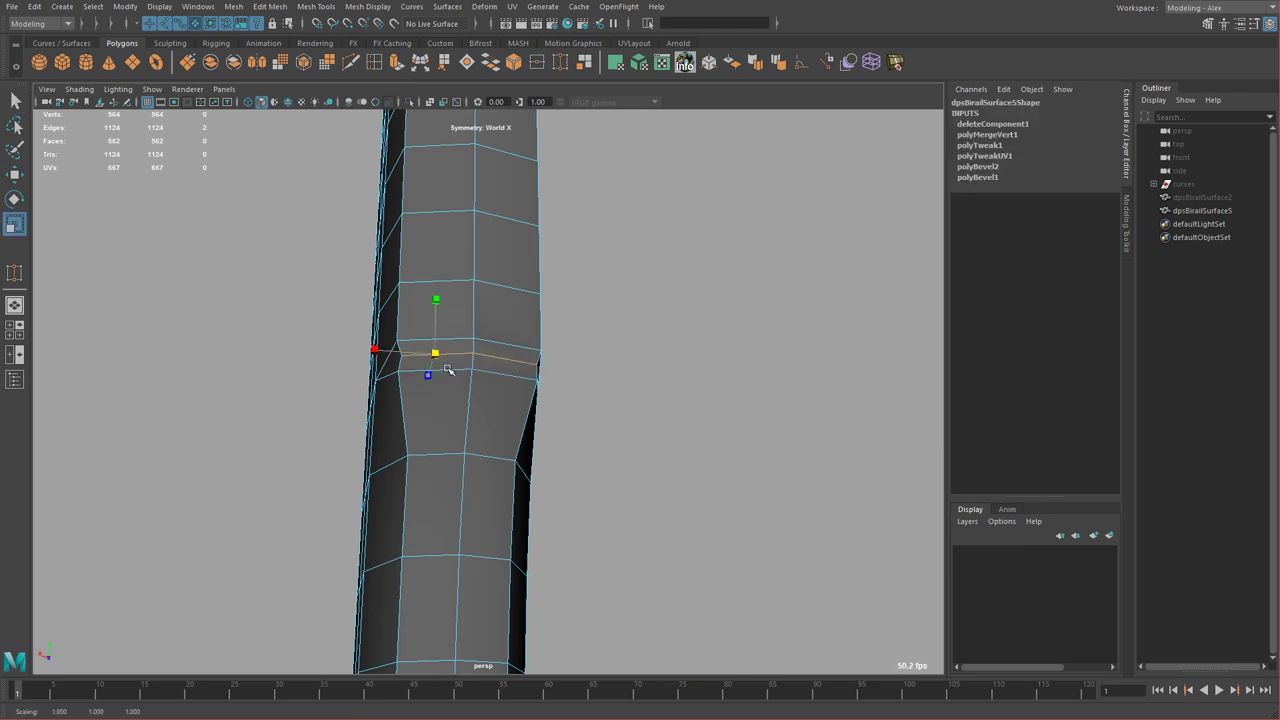
pyautogui.moveTo(377, 367); pyautogui.dragTo(383, 368)
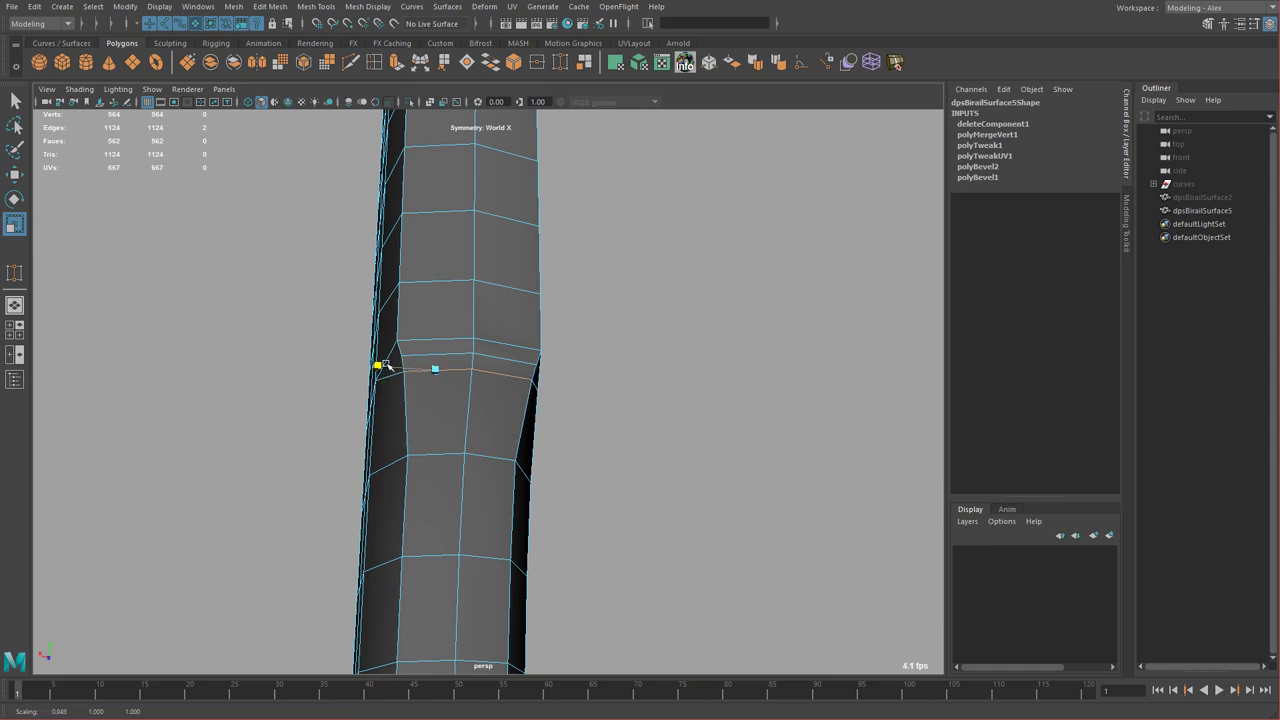
# - Check the narrowed shoulder edges in smooth mesh preview, then return to the unsmoothed display
pyautogui.press('3')
pyautogui.moveTo(496, 335); pyautogui.dragTo(552, 315, button='right')
pyautogui.click(603, 386)
pyautogui.keyDown('alt'); pyautogui.moveTo(603, 386); pyautogui.dragTo(480, 380); pyautogui.keyUp('alt')
pyautogui.keyDown('alt'); pyautogui.moveTo(474, 380); pyautogui.dragTo(500, 355, button='right'); pyautogui.keyUp('alt')
pyautogui.keyDown('alt'); pyautogui.moveTo(500, 355); pyautogui.dragTo(586, 337); pyautogui.keyUp('alt')
pyautogui.press('1')
pyautogui.click(606, 374)
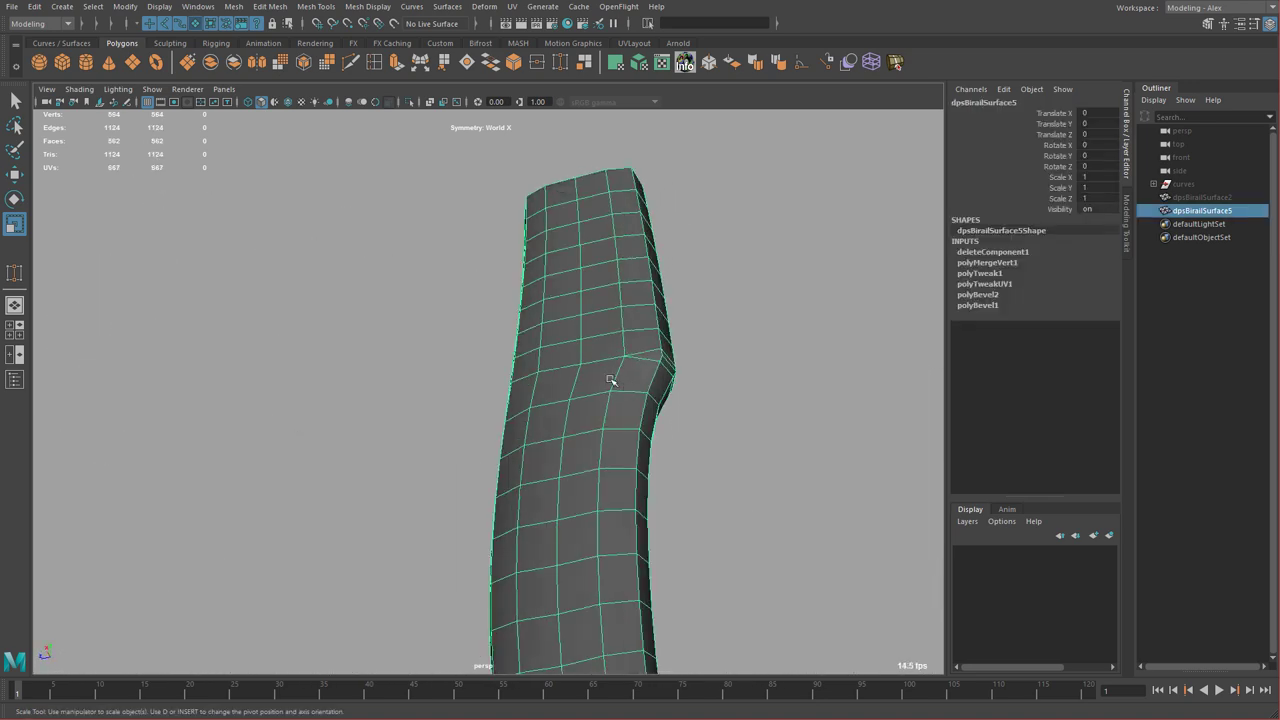
# - Slide the shoulder bevel's upper edges upward along the handle and slightly slide its lower edges too
pyautogui.keyDown('alt'); pyautogui.moveTo(621, 427); pyautogui.dragTo(531, 420); pyautogui.keyUp('alt')
pyautogui.keyDown('alt'); pyautogui.moveTo(531, 420); pyautogui.dragTo(737, 491, button='right'); pyautogui.keyUp('alt')
pyautogui.moveTo(652, 441); pyautogui.dragTo(656, 416, button='right')
pyautogui.click(651, 449)
pyautogui.moveTo(763, 457); pyautogui.dragTo(755, 560, button='right')
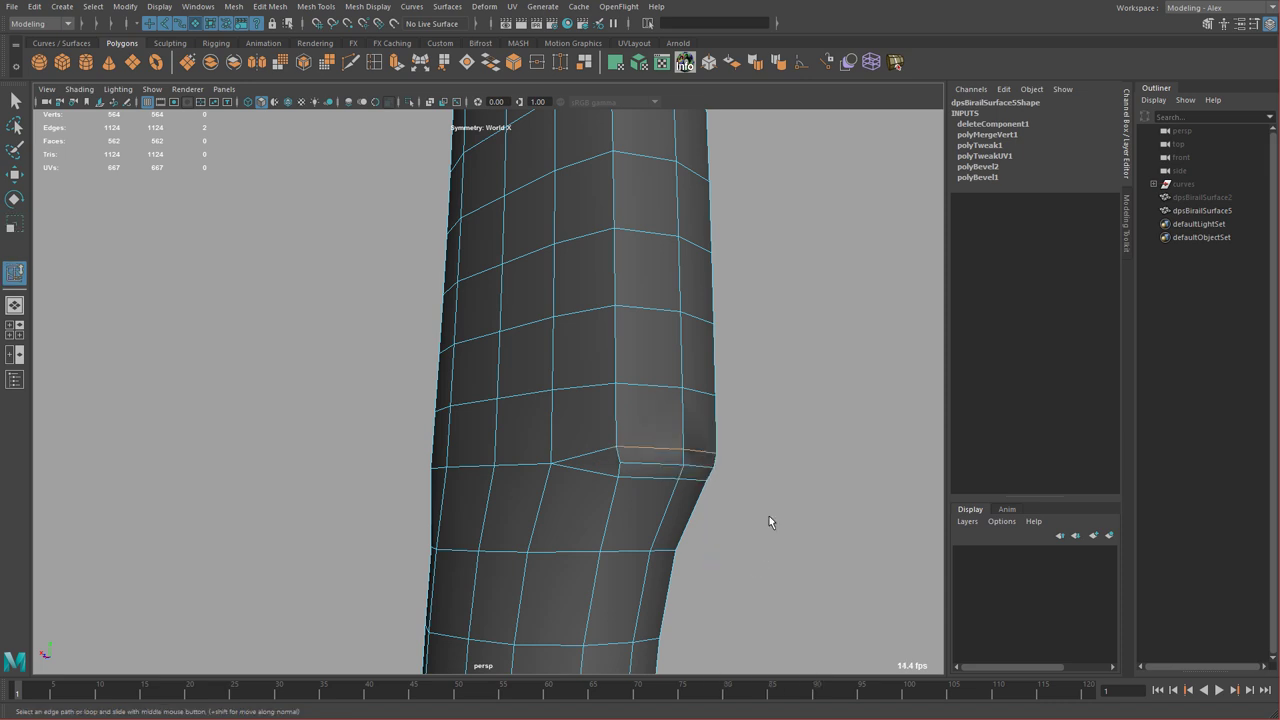
pyautogui.click(689, 485)
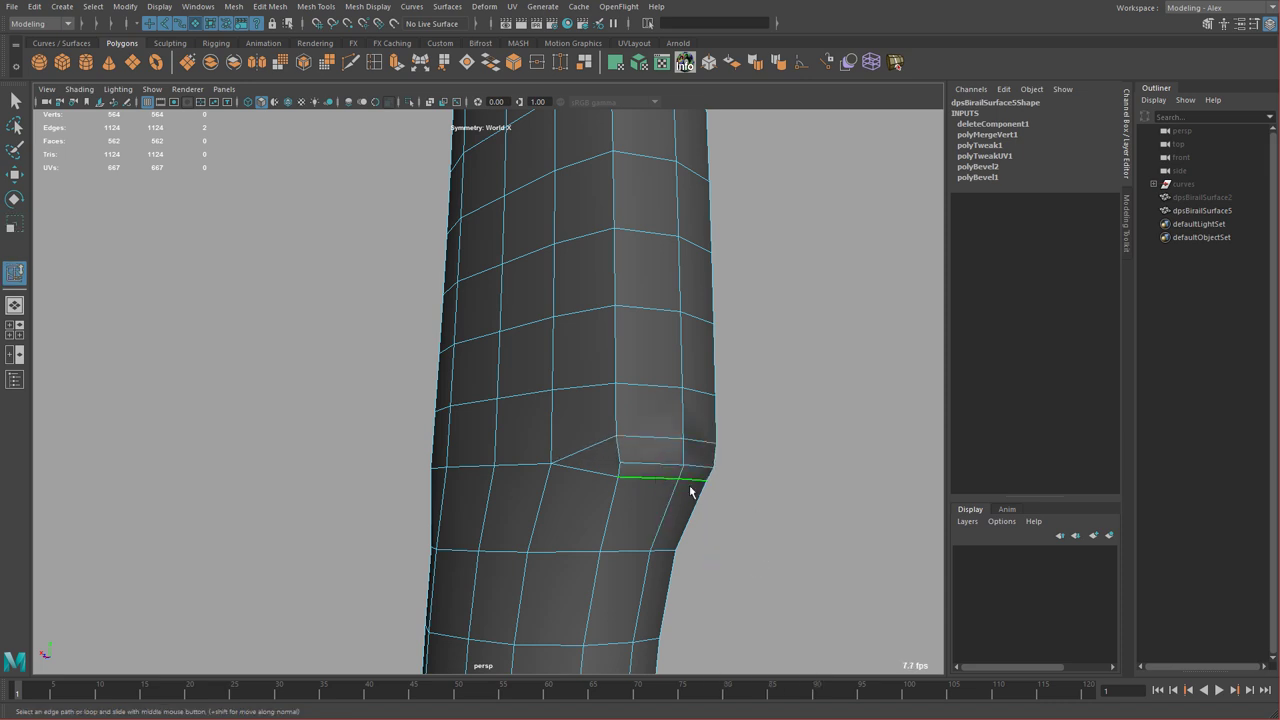
pyautogui.moveTo(753, 505); pyautogui.dragTo(755, 503, button='middle')
pyautogui.click(755, 503)
# - Examine the adjusted shoulder and the top of the head in smooth mesh preview
pyautogui.moveTo(655, 418); pyautogui.dragTo(660, 410, button='right')
pyautogui.press('3')
pyautogui.click(775, 448)
pyautogui.keyDown('alt'); pyautogui.moveTo(777, 455); pyautogui.dragTo(789, 506); pyautogui.keyUp('alt')
pyautogui.keyDown('alt'); pyautogui.moveTo(789, 506); pyautogui.dragTo(561, 408, button='right'); pyautogui.keyUp('alt')
pyautogui.keyDown('alt'); pyautogui.moveTo(561, 408); pyautogui.dragTo(575, 360); pyautogui.keyUp('alt')
pyautogui.click(601, 364)
pyautogui.press('1')
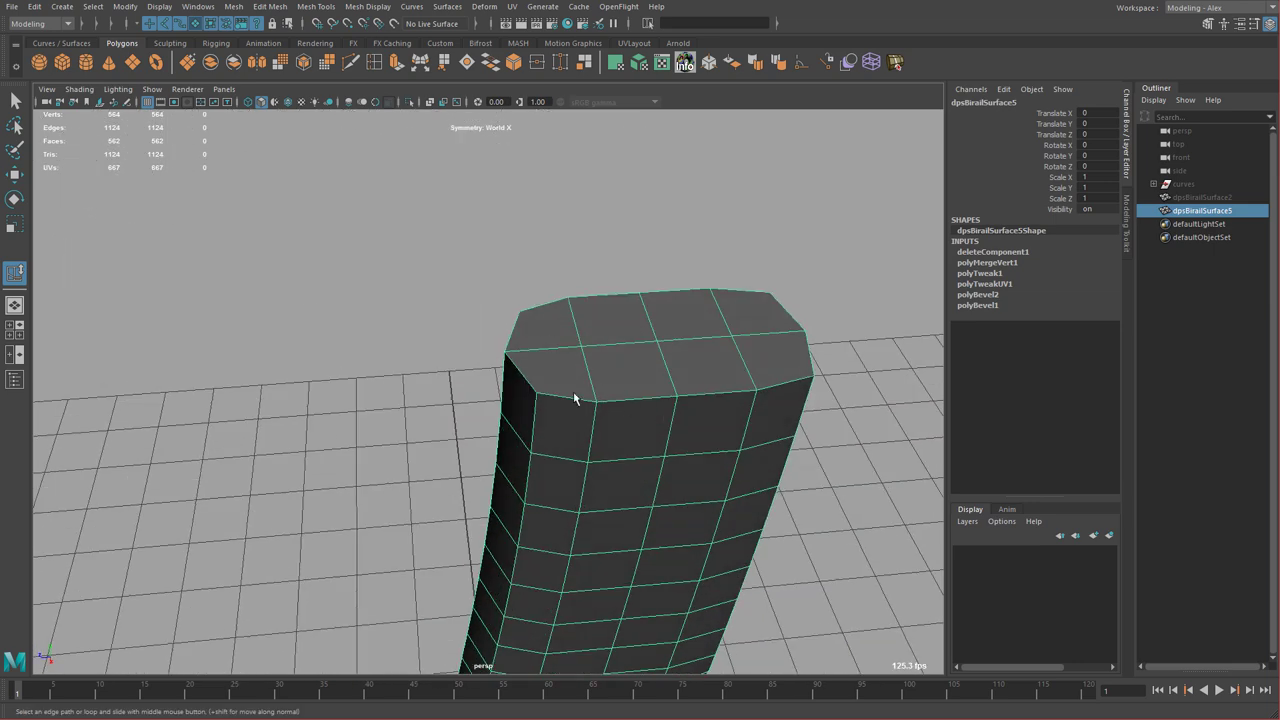
# - Bevel the full edge loop around the flat top end of the handle
pyautogui.moveTo(574, 393); pyautogui.dragTo(570, 352, button='right')
pyautogui.click(516, 369)
pyautogui.keyDown('shift'); pyautogui.doubleClick(571, 397); pyautogui.keyUp('shift')
pyautogui.keyDown('alt'); pyautogui.moveTo(700, 409); pyautogui.dragTo(552, 357); pyautogui.keyUp('alt')
pyautogui.keyDown('shift'); pyautogui.click(546, 353); pyautogui.keyUp('shift')
pyautogui.keyDown('shift'); pyautogui.rightClick(603, 335); pyautogui.keyUp('shift')
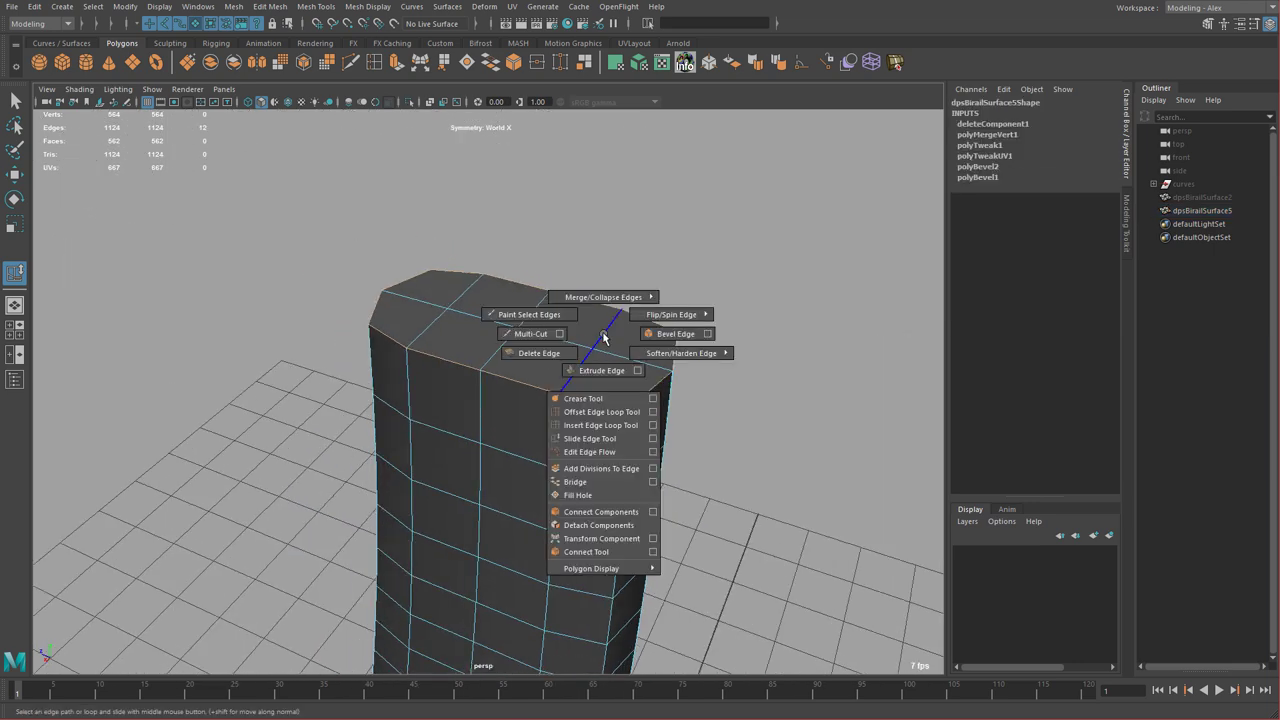
pyautogui.click(661, 331)
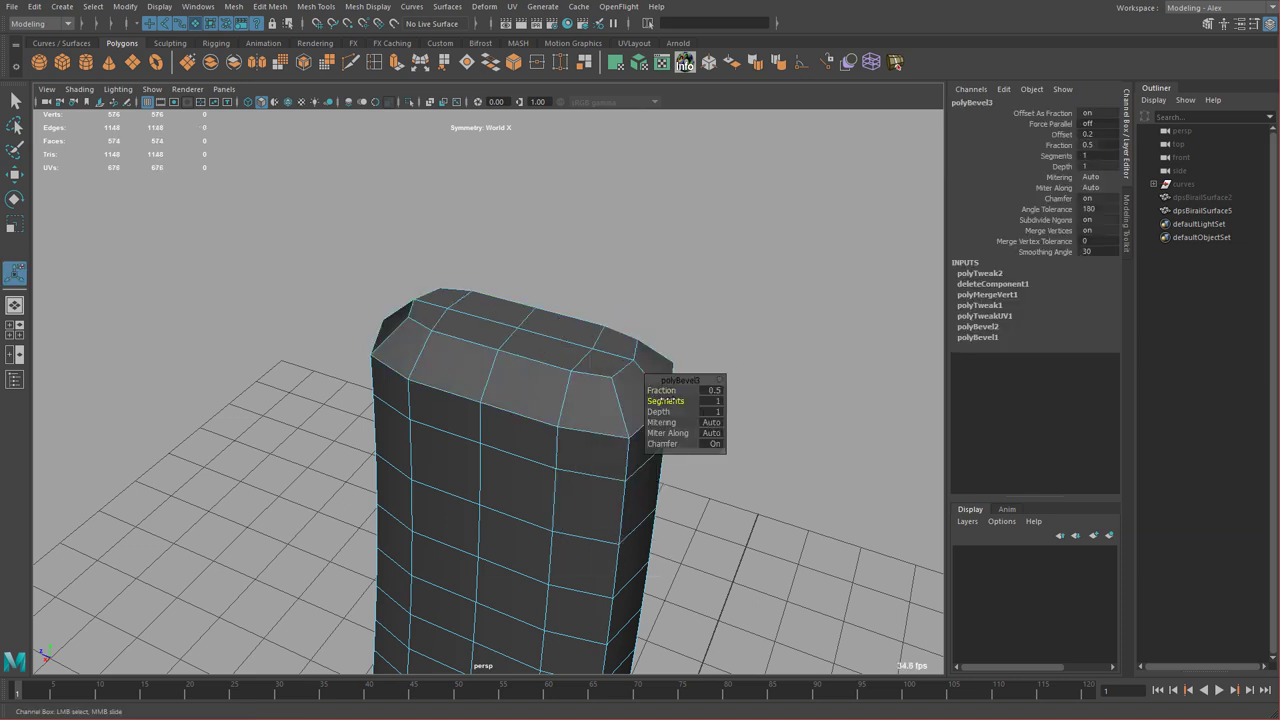
# - Set the top bevel to 2 segments with chamfer off and reduce its fraction to pull the support edges close to the rim
pyautogui.moveTo(662, 400); pyautogui.dragTo(668, 400, button='middle')
pyautogui.click(718, 446)
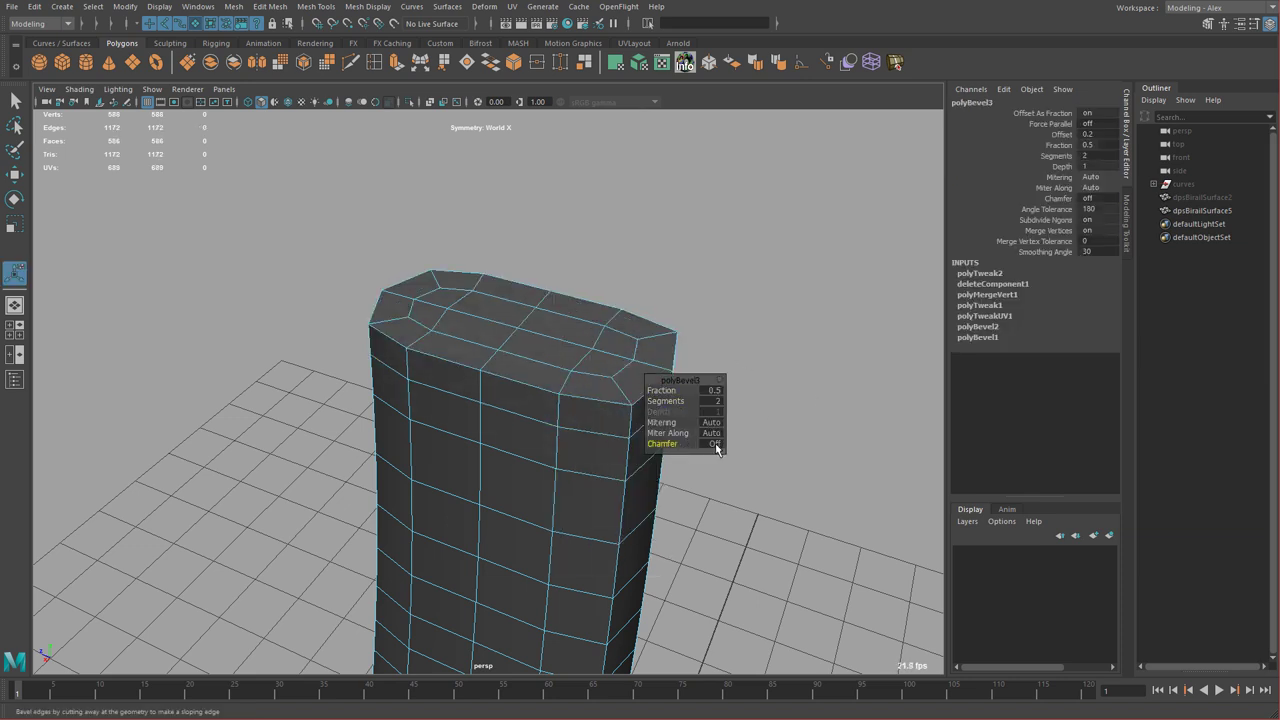
pyautogui.keyDown('alt'); pyautogui.moveTo(470, 402); pyautogui.dragTo(515, 373); pyautogui.keyUp('alt')
pyautogui.moveTo(656, 390); pyautogui.dragTo(654, 391)
pyautogui.keyDown('alt'); pyautogui.moveTo(541, 368); pyautogui.dragTo(590, 324); pyautogui.keyUp('alt')
# - Soften all edges of the handle mesh in object mode
pyautogui.moveTo(586, 320); pyautogui.dragTo(650, 299, button='right')
pyautogui.press('q')
pyautogui.click(777, 62)
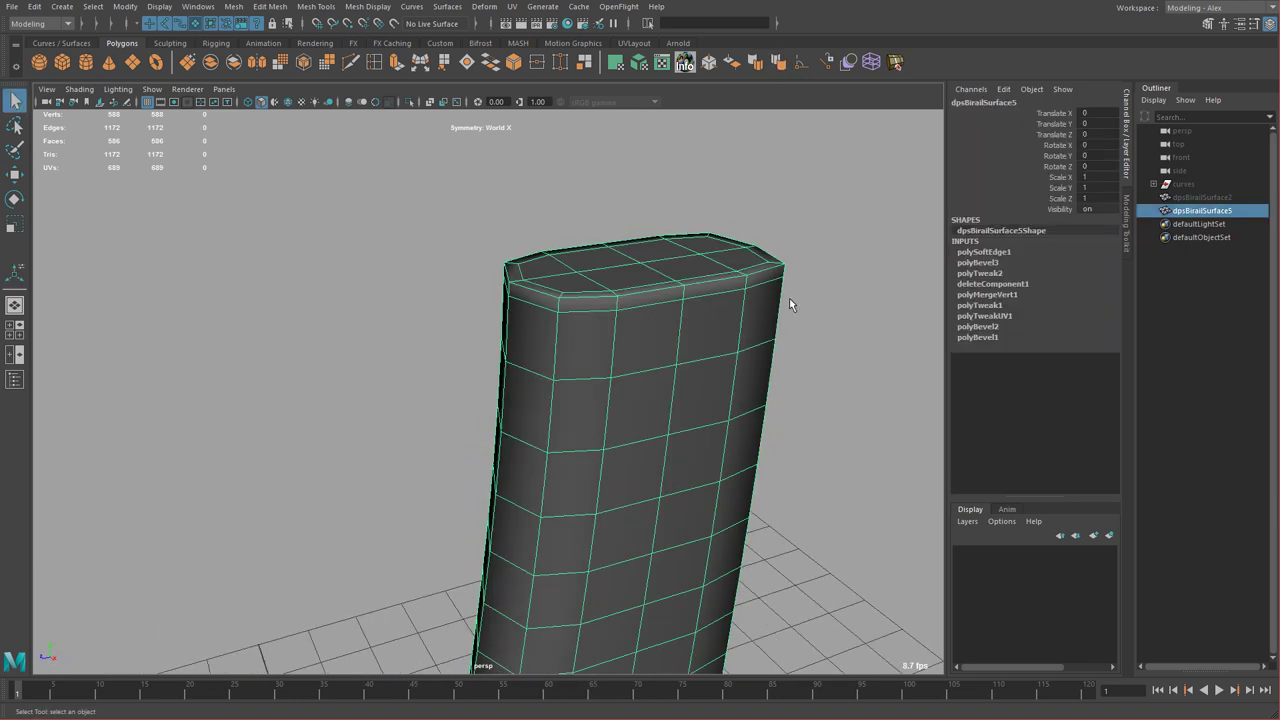
# - Delete the handle's construction history and inspect the whole shape in smooth mesh preview
pyautogui.keyDown('alt'); pyautogui.moveTo(800, 360); pyautogui.dragTo(540, 372, button='right'); pyautogui.keyUp('alt')
pyautogui.click(701, 425)
pyautogui.keyDown('alt'); pyautogui.moveTo(701, 425); pyautogui.dragTo(620, 400); pyautogui.keyUp('alt')
pyautogui.click(478, 419)
pyautogui.press('3')
pyautogui.click(700, 440)
pyautogui.keyDown('alt'); pyautogui.moveTo(700, 440); pyautogui.dragTo(490, 296); pyautogui.keyUp('alt')
pyautogui.click(516, 300)
pyautogui.keyDown('alt'); pyautogui.moveTo(589, 326); pyautogui.dragTo(591, 431); pyautogui.keyUp('alt')
pyautogui.press('1')
# - Create a lattice deformer around the handle with 2, 2, 2 divisions, working in the front view
pyautogui.press('space')
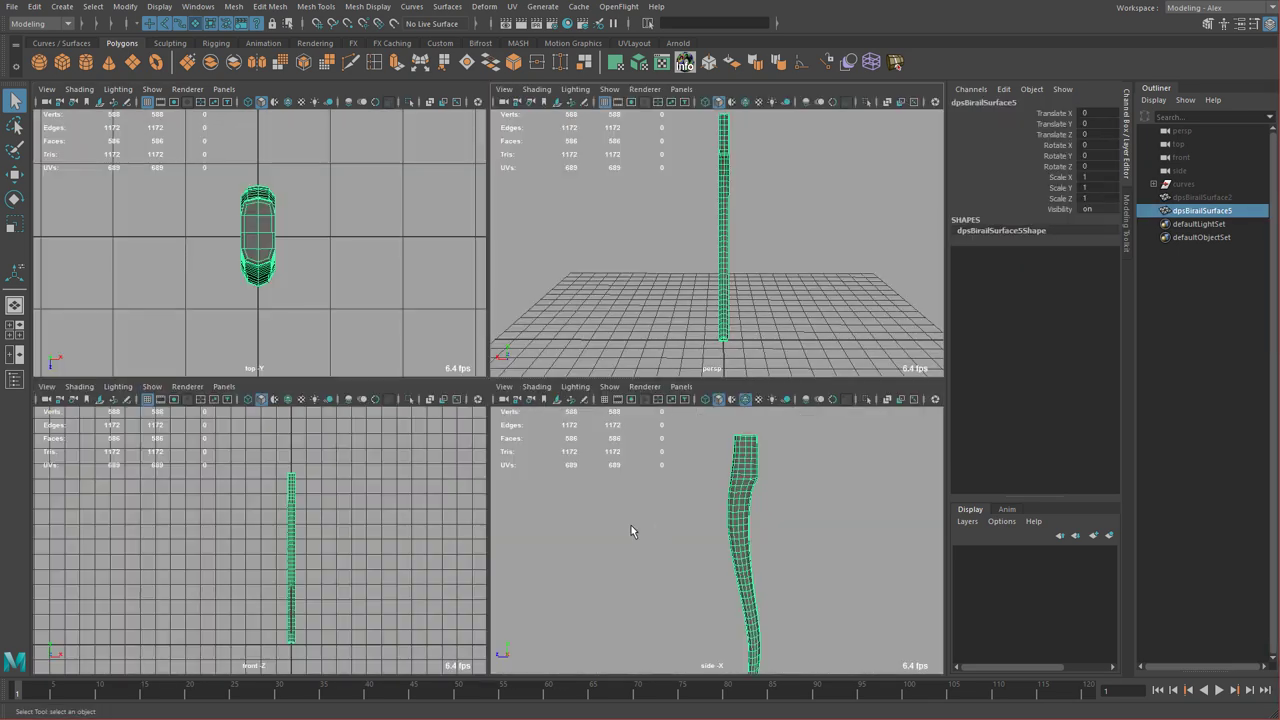
pyautogui.press('f')
pyautogui.press('space')
pyautogui.keyDown('alt'); pyautogui.moveTo(690, 441); pyautogui.dragTo(593, 409, button='right'); pyautogui.keyUp('alt')
pyautogui.press('space')
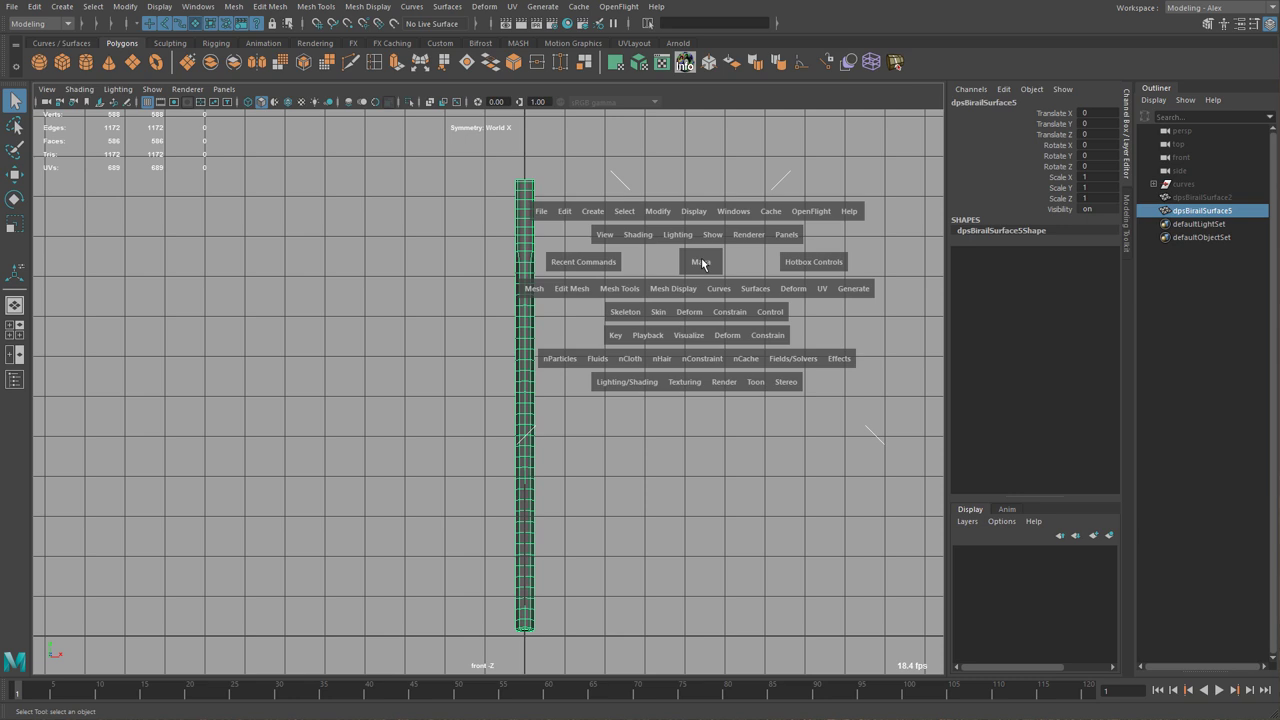
pyautogui.click(790, 290)
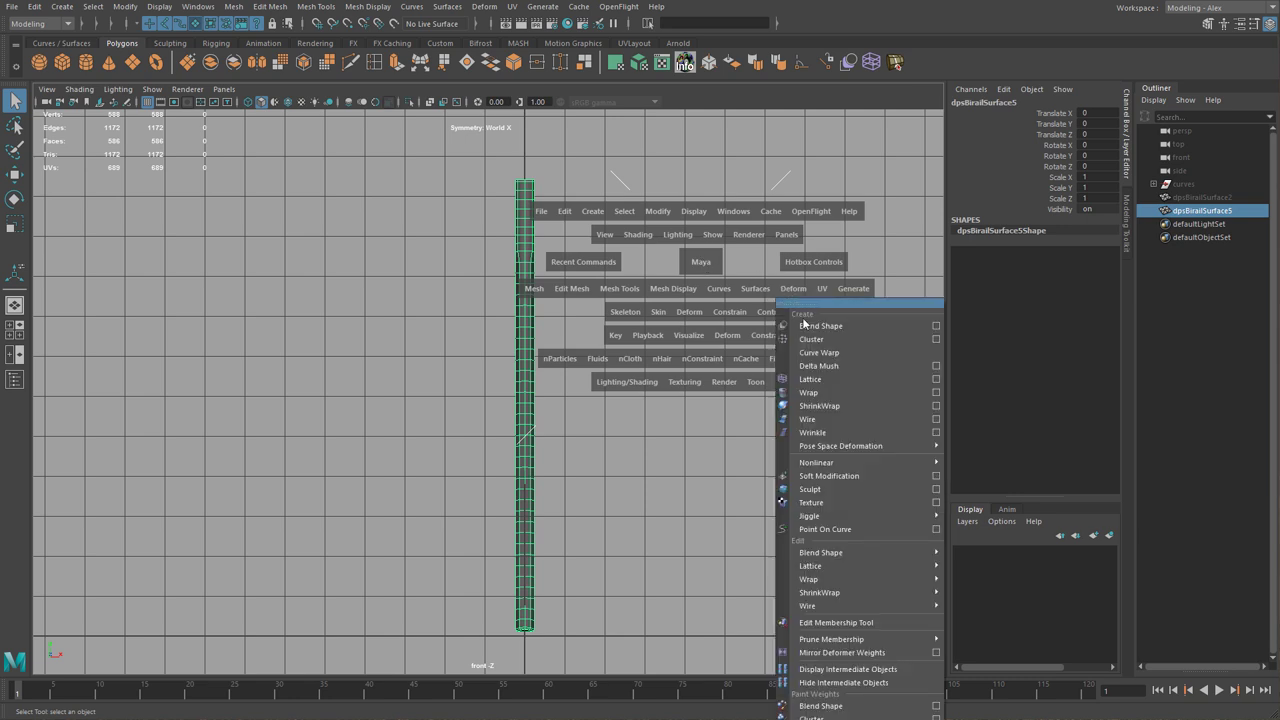
pyautogui.click(936, 380)
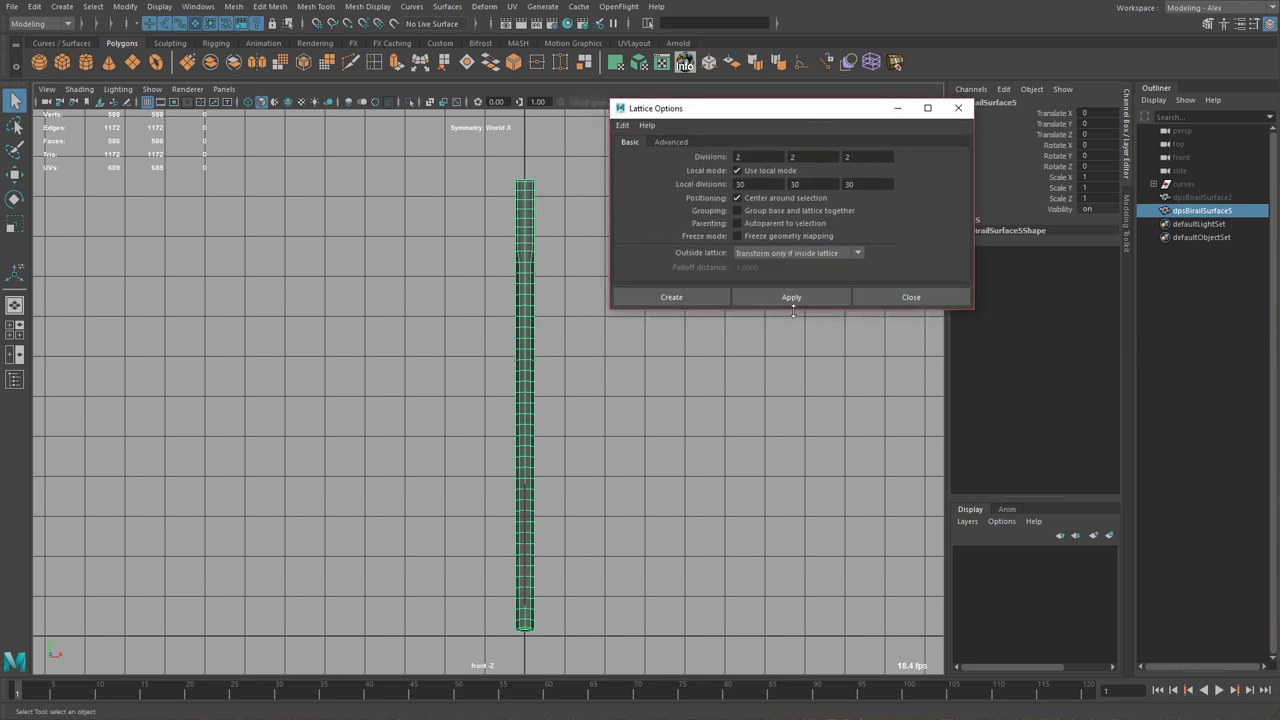
pyautogui.moveTo(793, 309); pyautogui.dragTo(793, 361)
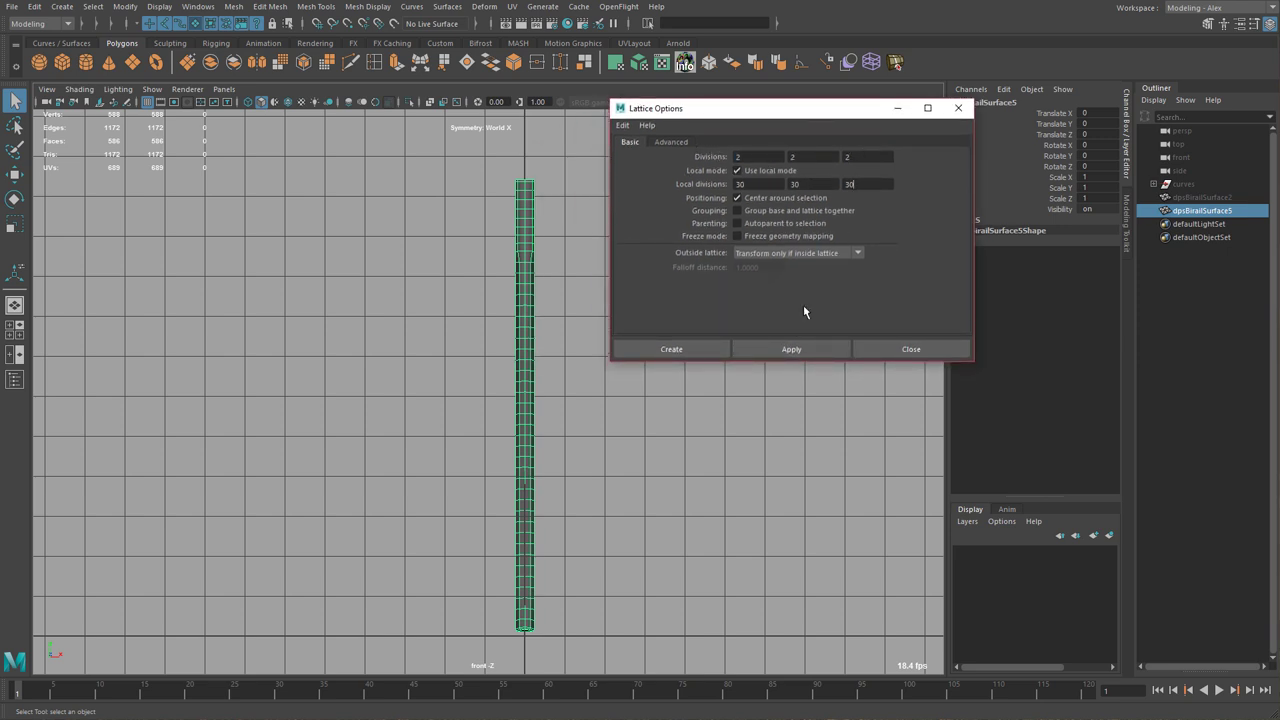
pyautogui.click(788, 350)
pyautogui.click(886, 349)
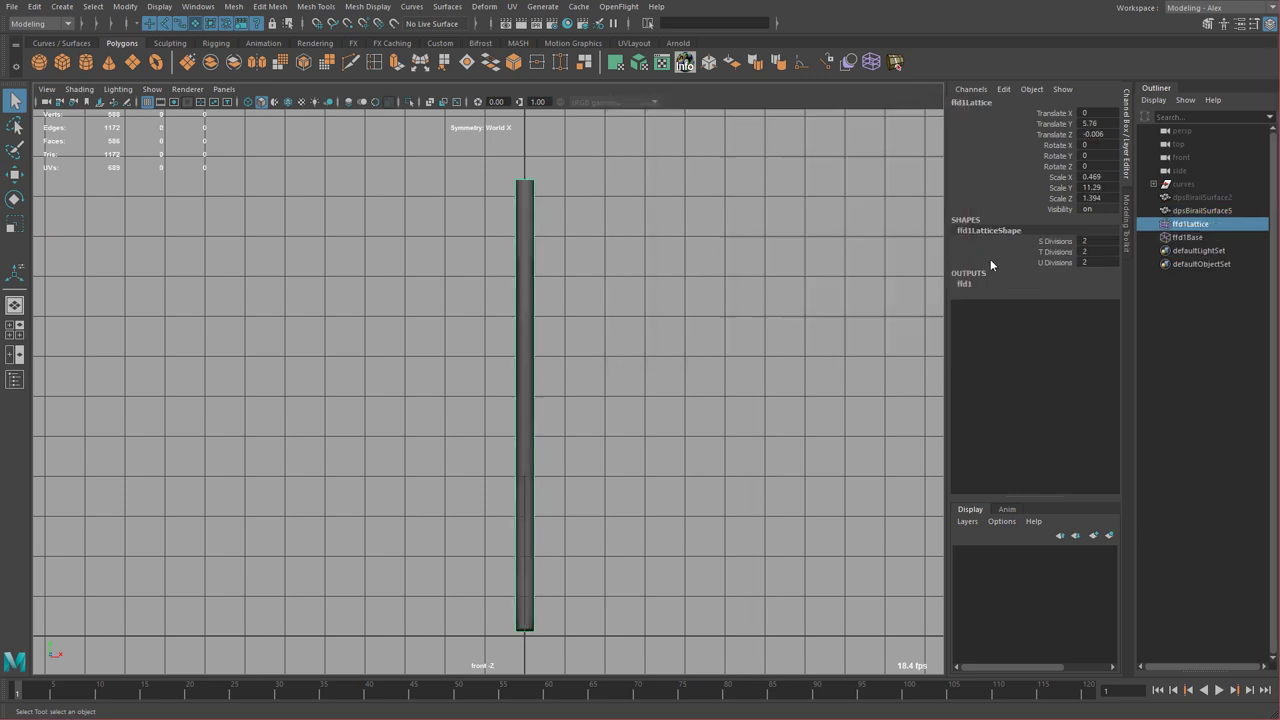
# - Set the lattice's T Divisions to 6
pyautogui.click(1040, 241)
pyautogui.moveTo(883, 274); pyautogui.dragTo(796, 273, button='middle')
pyautogui.click(1082, 252)
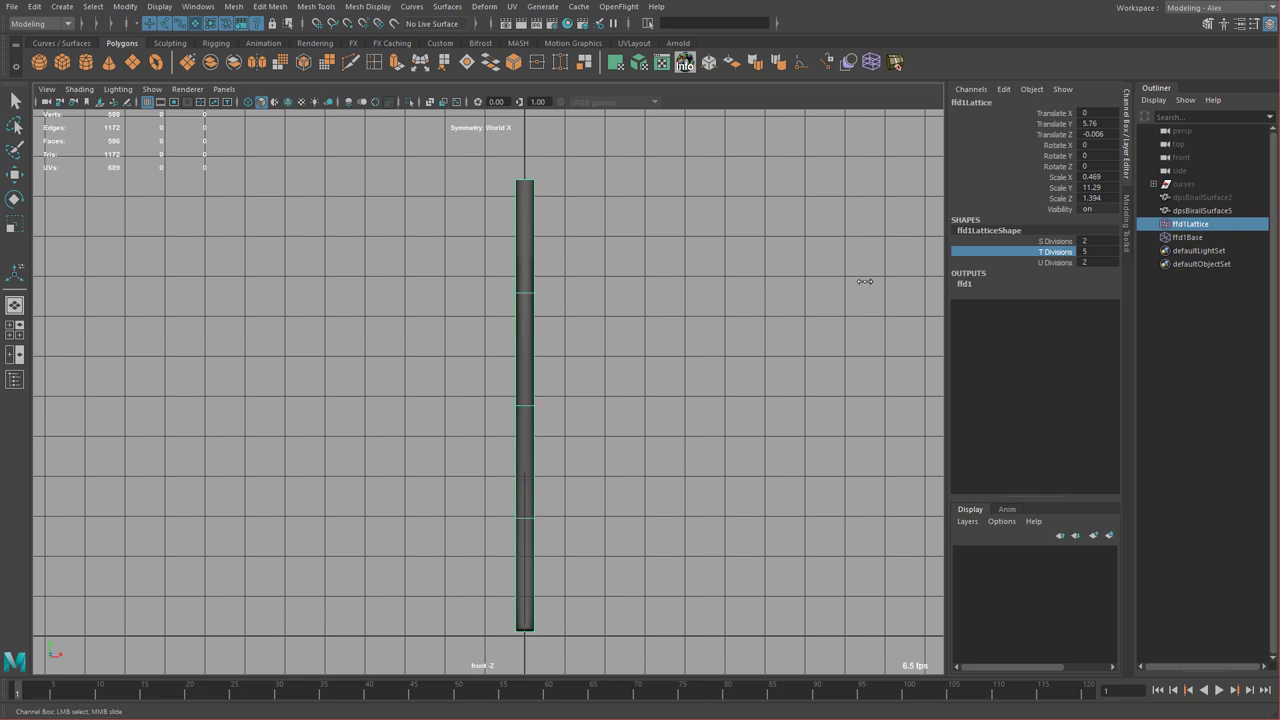
# - Pinch the handle near its lower end by scaling the second-lowest row of lattice points to about 0.23 in X
pyautogui.click(620, 289)
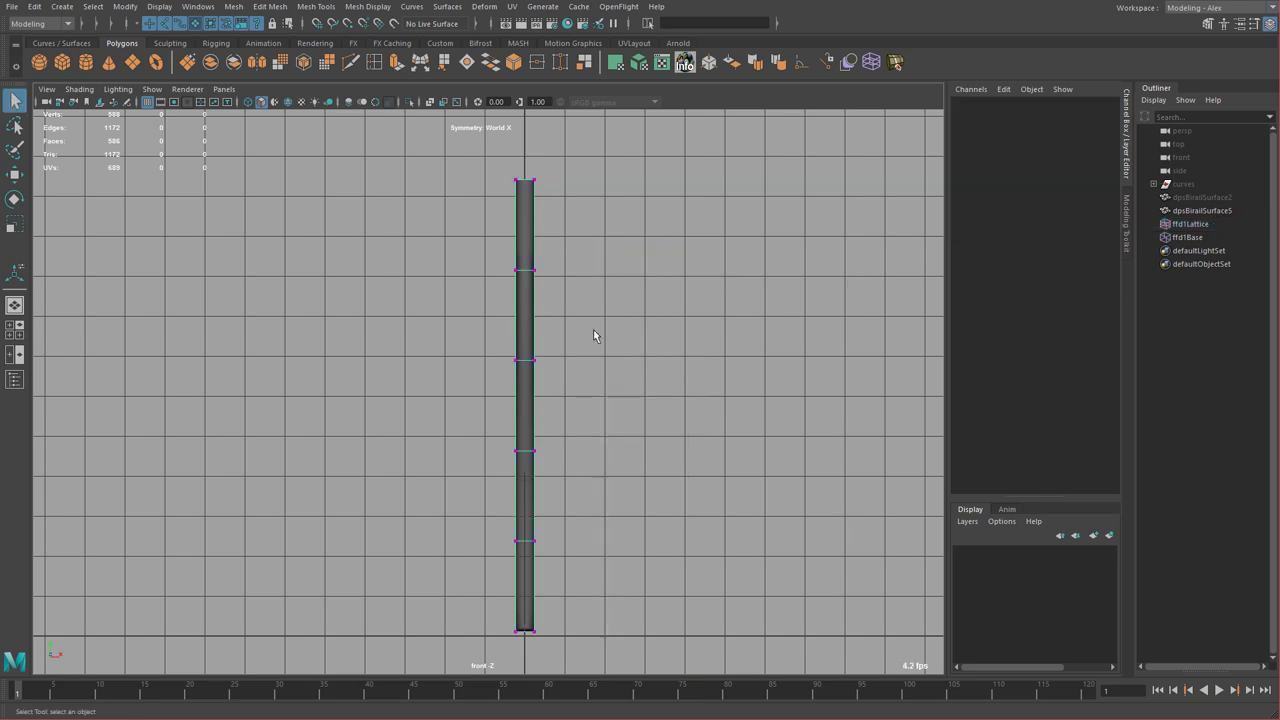
pyautogui.moveTo(631, 547); pyautogui.dragTo(631, 547)
pyautogui.press('r')
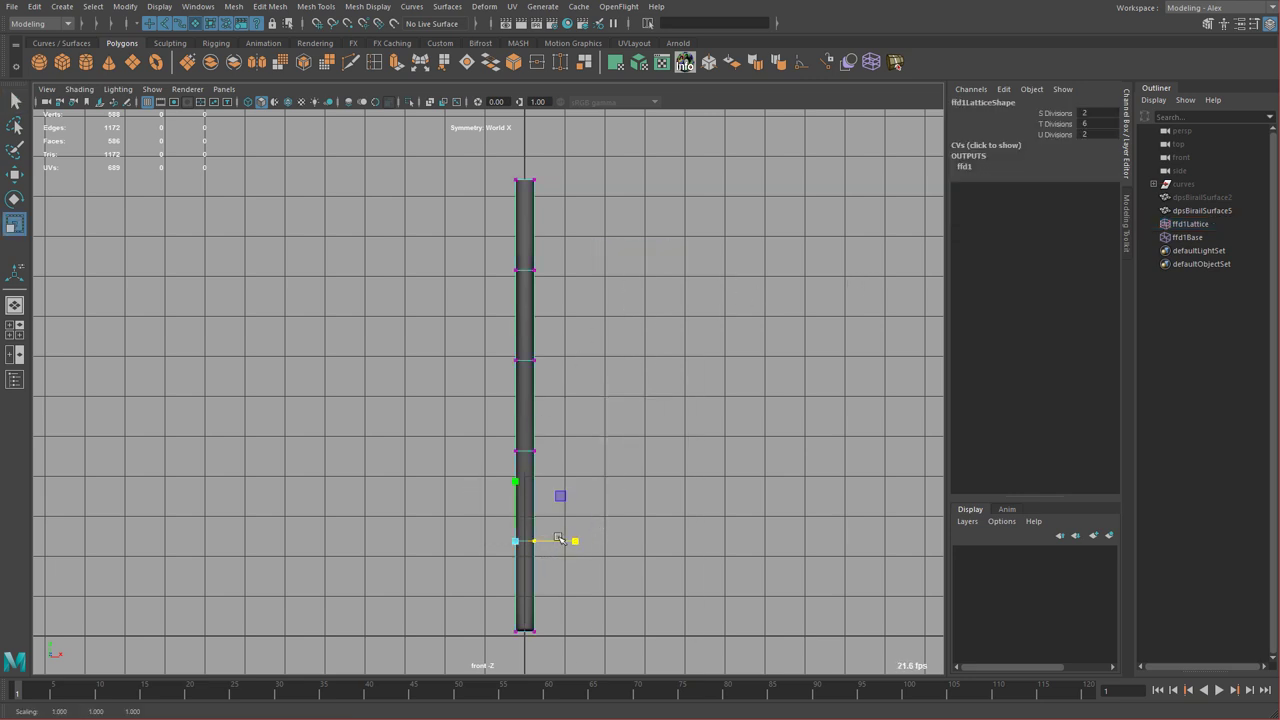
pyautogui.scroll(4, 556, 539)
pyautogui.press('w')
pyautogui.moveTo(700, 463); pyautogui.dragTo(703, 432)
pyautogui.moveTo(700, 358); pyautogui.dragTo(695, 316)
pyautogui.keyDown('alt'); pyautogui.moveTo(655, 426); pyautogui.dragTo(658, 356, button='middle'); pyautogui.keyUp('alt')
pyautogui.moveTo(504, 474); pyautogui.dragTo(588, 488)
pyautogui.press('r')
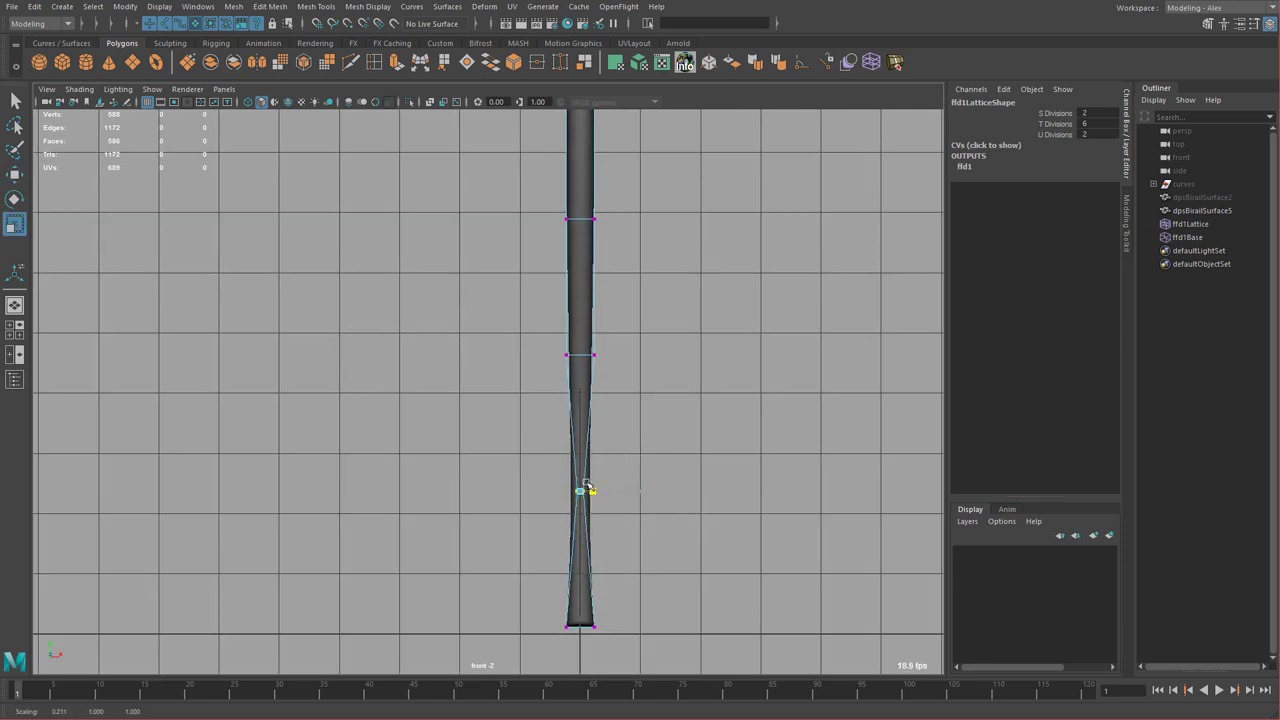
# - Taper the upper part of the handle by scaling down the upper rows of lattice points in X
pyautogui.keyDown('alt'); pyautogui.moveTo(626, 338); pyautogui.dragTo(635, 608, button='middle'); pyautogui.keyUp('alt')
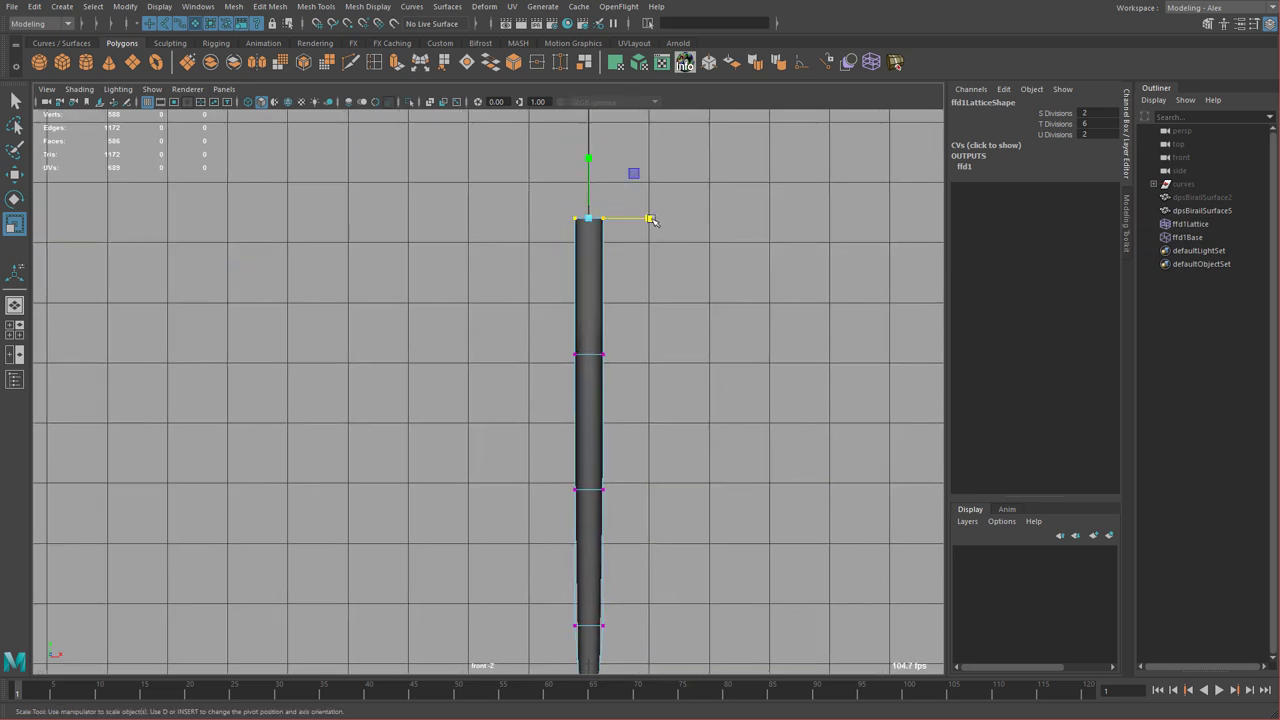
pyautogui.moveTo(655, 220); pyautogui.dragTo(621, 218)
pyautogui.moveTo(545, 325); pyautogui.dragTo(694, 408)
pyautogui.moveTo(694, 408); pyautogui.dragTo(679, 402, button='middle')
pyautogui.moveTo(550, 192); pyautogui.dragTo(686, 299)
pyautogui.moveTo(686, 299); pyautogui.dragTo(679, 301, button='middle')
pyautogui.keyDown('alt'); pyautogui.moveTo(679, 374); pyautogui.dragTo(663, 250, button='middle'); pyautogui.keyUp('alt')
pyautogui.keyDown('alt'); pyautogui.moveTo(663, 250); pyautogui.dragTo(650, 333, button='right'); pyautogui.keyUp('alt')
pyautogui.moveTo(500, 350); pyautogui.dragTo(657, 415)
pyautogui.moveTo(657, 415); pyautogui.dragTo(644, 415, button='middle')
# - Widen the two middle rows of lattice points slightly in X, scaling the higher one to about 1.13
pyautogui.keyDown('alt'); pyautogui.moveTo(576, 467); pyautogui.dragTo(575, 376, button='middle'); pyautogui.keyUp('alt')
pyautogui.moveTo(505, 360); pyautogui.dragTo(619, 429)
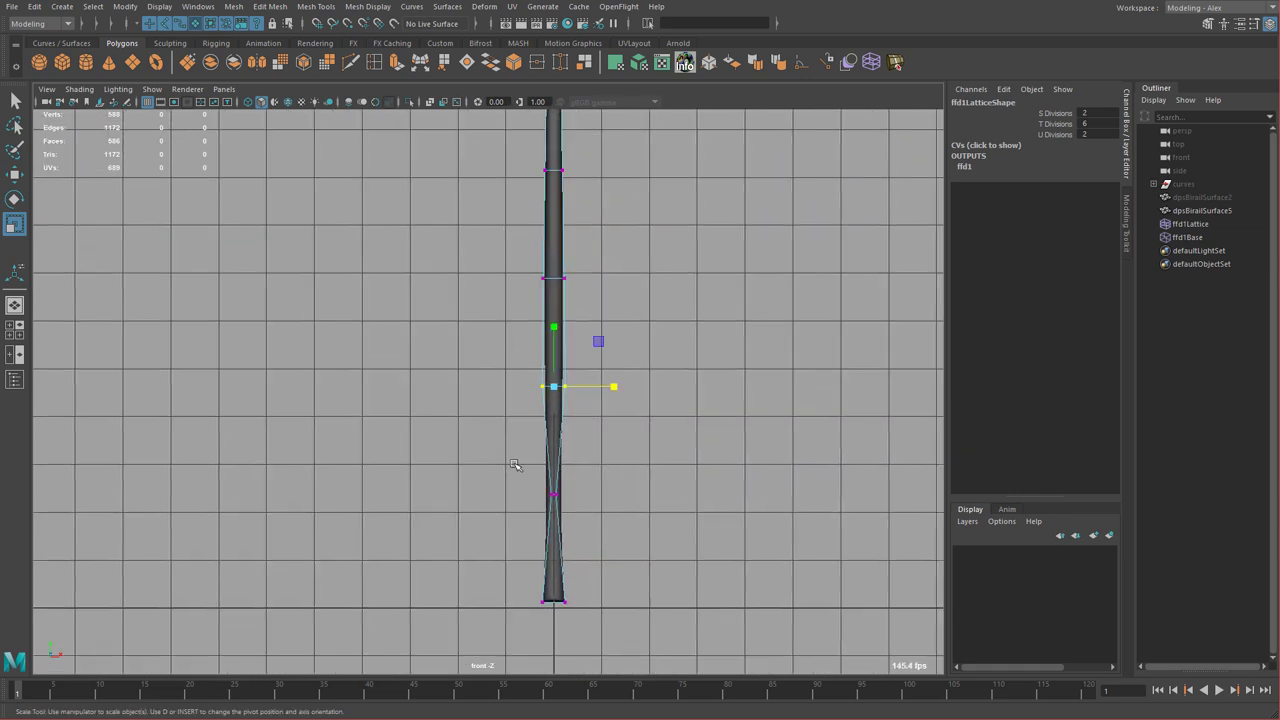
pyautogui.moveTo(516, 271); pyautogui.dragTo(627, 347)
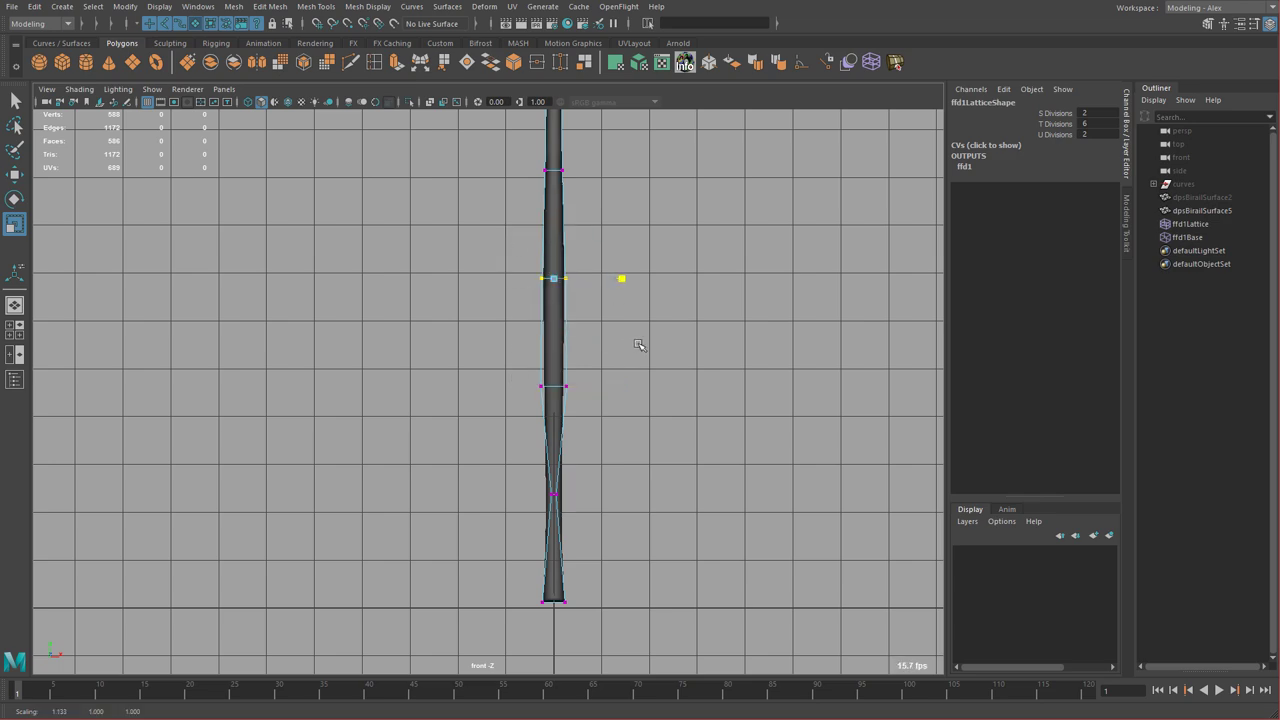
pyautogui.moveTo(546, 466); pyautogui.dragTo(652, 532)
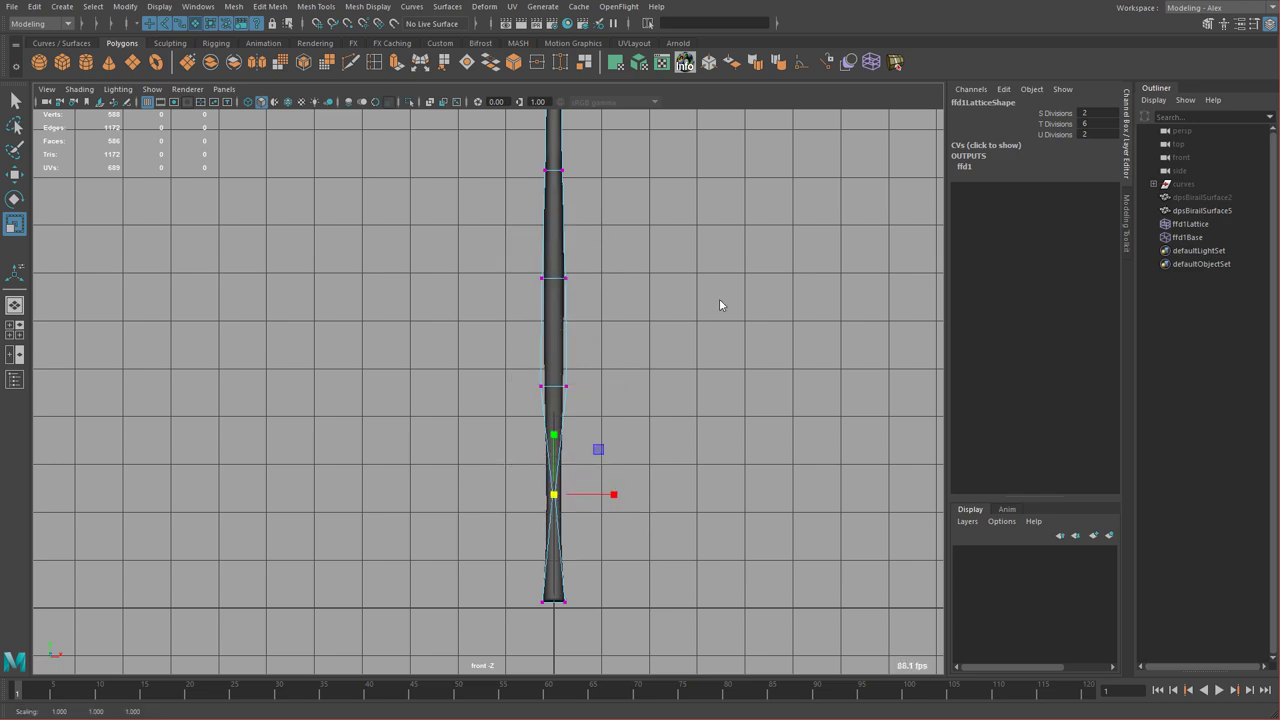
# - Bake the lattice shape into the handle by deleting its construction history in the perspective view
pyautogui.press('space')
pyautogui.press('space')
pyautogui.keyDown('alt'); pyautogui.moveTo(694, 391); pyautogui.dragTo(597, 337); pyautogui.keyUp('alt')
pyautogui.click(525, 282)
pyautogui.hotkey('alt', 'shift', 'd')
pyautogui.click(666, 357)
# - Examine the reshaped handle from several angles along its whole length
pyautogui.keyDown('alt'); pyautogui.moveTo(666, 357); pyautogui.dragTo(502, 358); pyautogui.keyUp('alt')
pyautogui.keyDown('alt'); pyautogui.moveTo(502, 358); pyautogui.dragTo(574, 415, button='right'); pyautogui.keyUp('alt')
pyautogui.keyDown('alt'); pyautogui.moveTo(516, 430); pyautogui.dragTo(511, 366, button='middle'); pyautogui.keyUp('alt')
pyautogui.keyDown('alt'); pyautogui.moveTo(484, 393); pyautogui.dragTo(640, 440); pyautogui.keyUp('alt')
pyautogui.keyDown('alt'); pyautogui.moveTo(560, 290); pyautogui.dragTo(570, 420, button='middle'); pyautogui.keyUp('alt')
pyautogui.keyDown('alt'); pyautogui.moveTo(530, 400); pyautogui.dragTo(585, 430); pyautogui.keyUp('alt')
pyautogui.click(454, 289)
pyautogui.keyDown('alt'); pyautogui.moveTo(585, 430); pyautogui.dragTo(580, 379, button='middle'); pyautogui.keyUp('alt')
pyautogui.moveTo(579, 378)
pyautogui.keyDown('alt'); pyautogui.mouseDown()
pyautogui.moveTo(600, 314)
pyautogui.moveTo(746, 343)
pyautogui.moveTo(563, 380)
pyautogui.mouseUp(); pyautogui.keyUp('alt')
pyautogui.click(746, 343)
# - Unhide the axe blade surface dpsBirailSurface2
pyautogui.click(1238, 195)
pyautogui.hotkey('shift', 'h')
pyautogui.click(728, 329)
pyautogui.scroll(6, 563, 380)
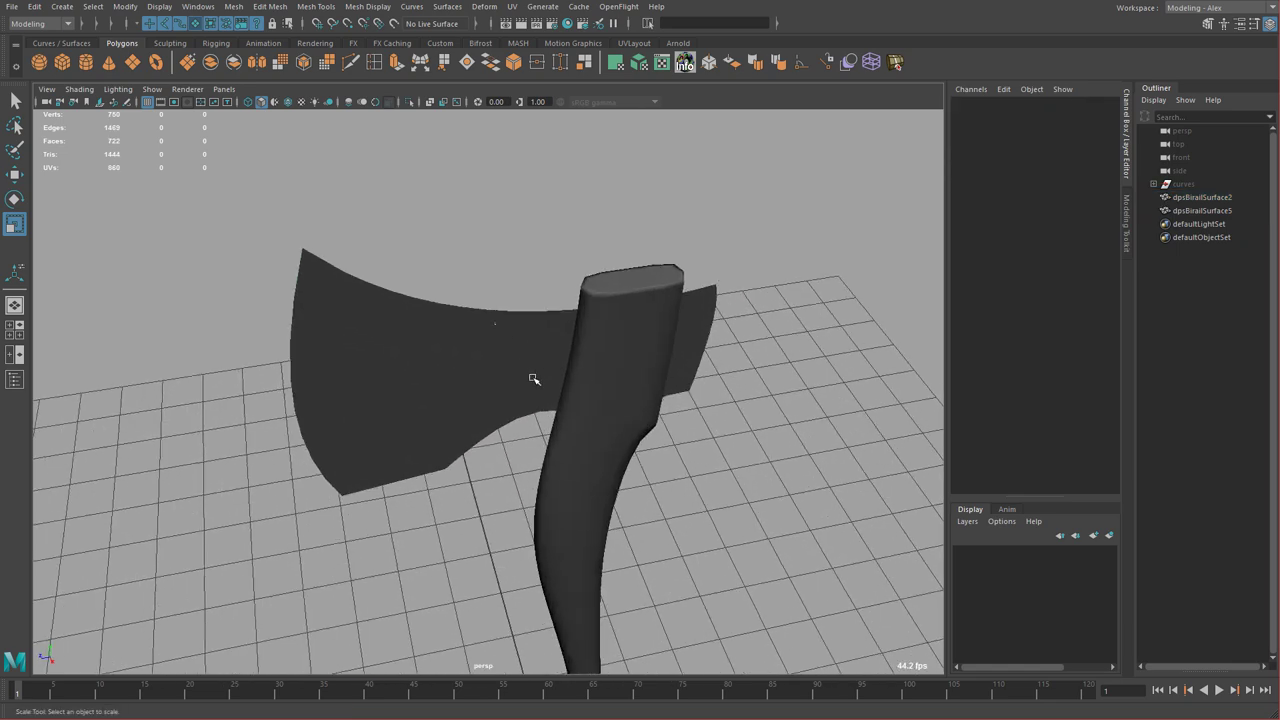
# - Move the blade surface sideways to about 0.265 in X in the top view, just beside the handle
pyautogui.click(495, 331)
pyautogui.press('space')
pyautogui.press('space')
pyautogui.scroll(-2, 640, 371)
pyautogui.press('w')
pyautogui.moveTo(549, 391); pyautogui.dragTo(569, 389)
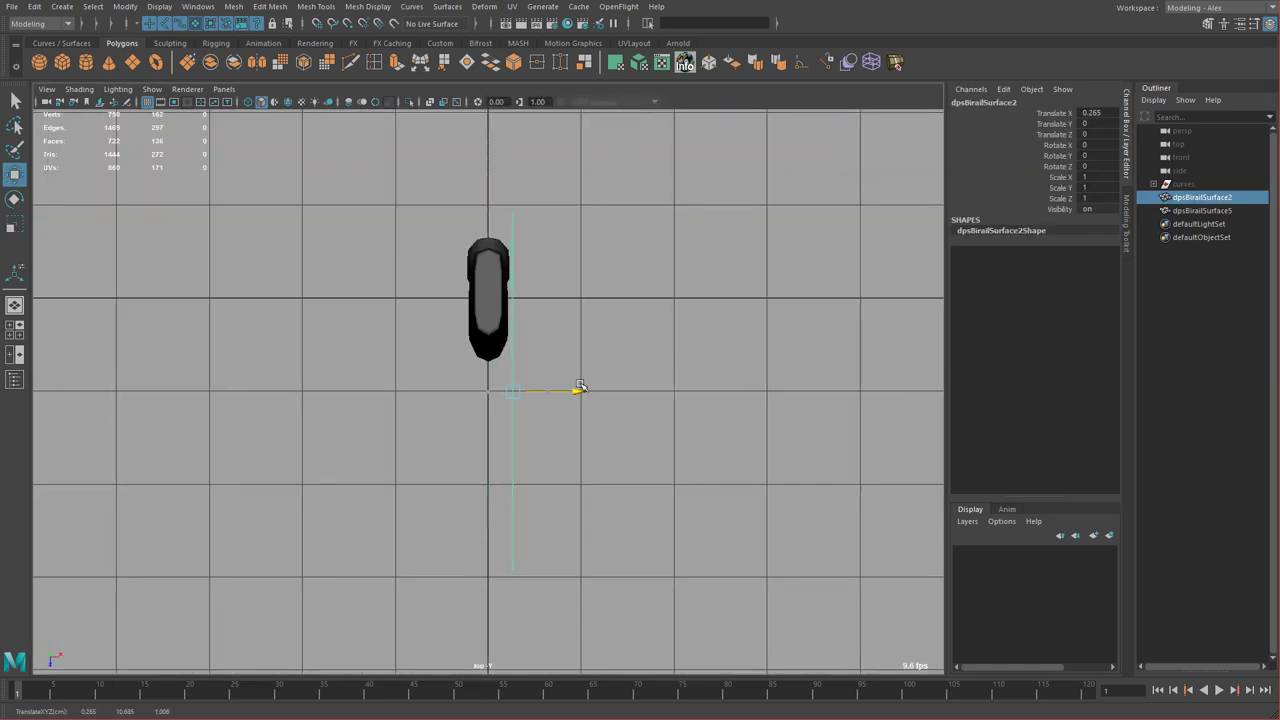
# - Select the border edges along the blade's cutting side and snap them onto the centre line at X 0
pyautogui.press('space')
pyautogui.press('space')
pyautogui.moveTo(294, 306); pyautogui.dragTo(296, 280, button='right')
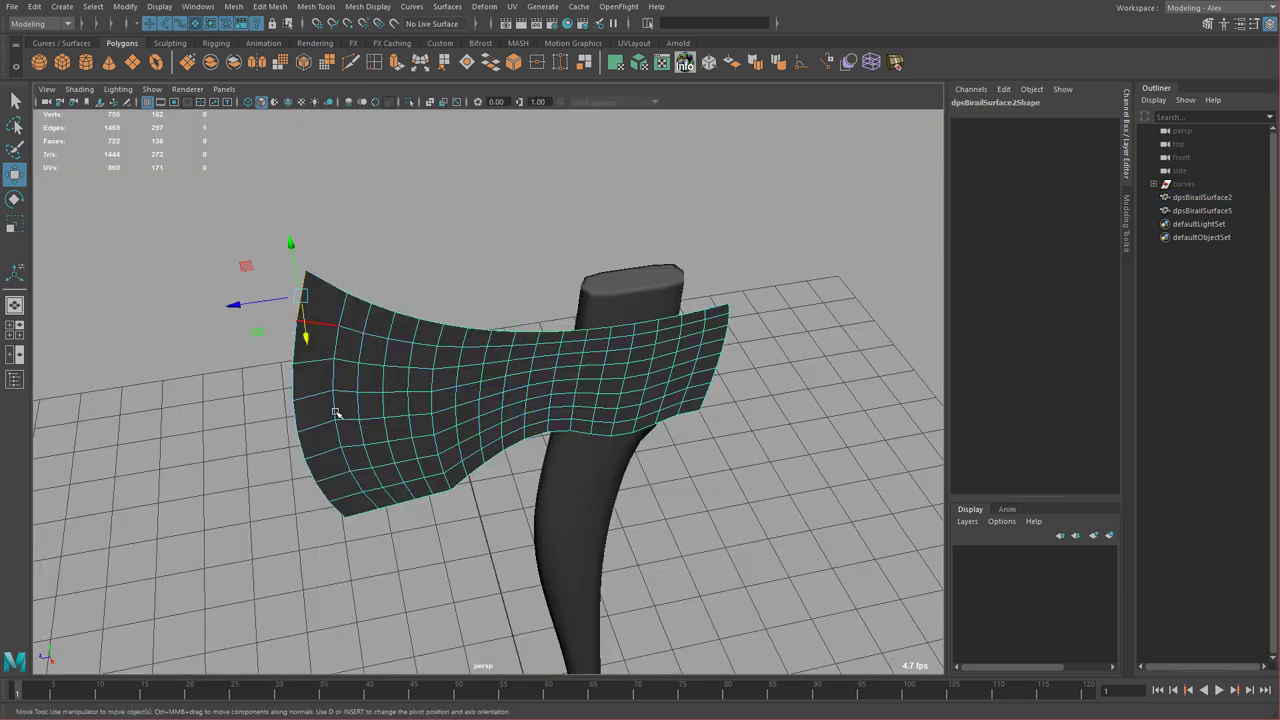
pyautogui.keyDown('shift'); pyautogui.doubleClick(336, 510); pyautogui.keyUp('shift')
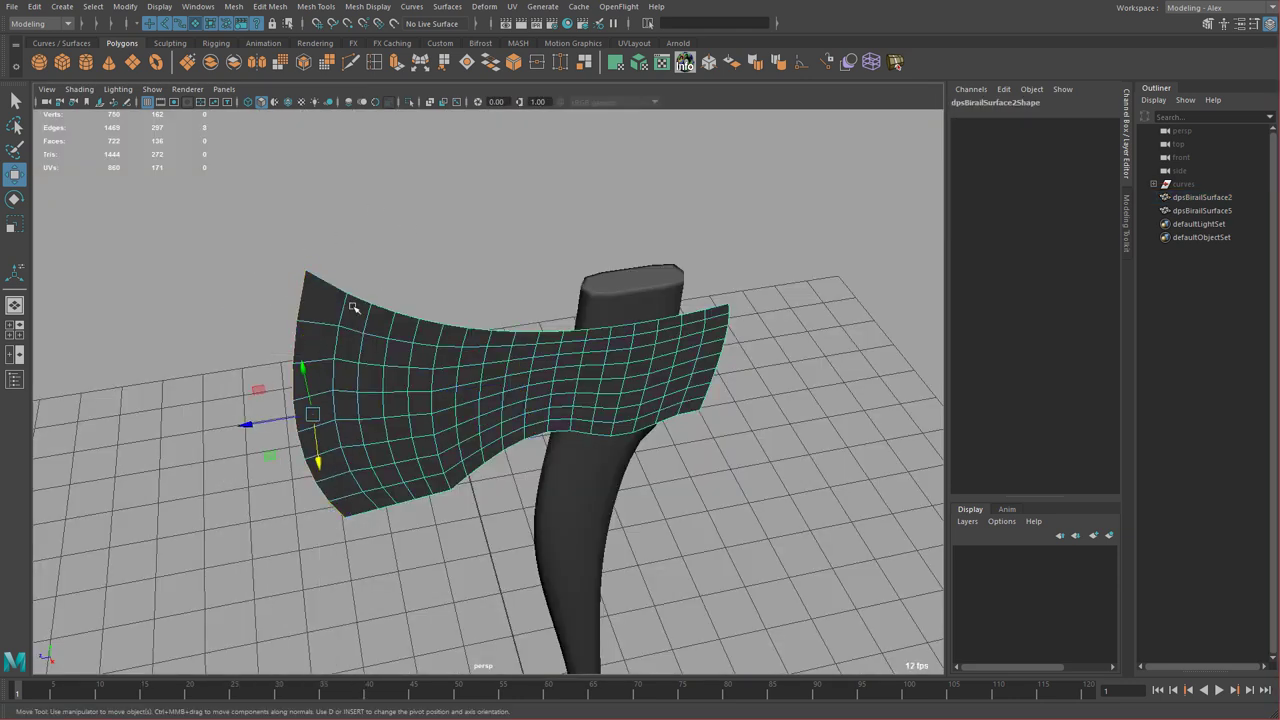
pyautogui.press('space')
pyautogui.press('space')
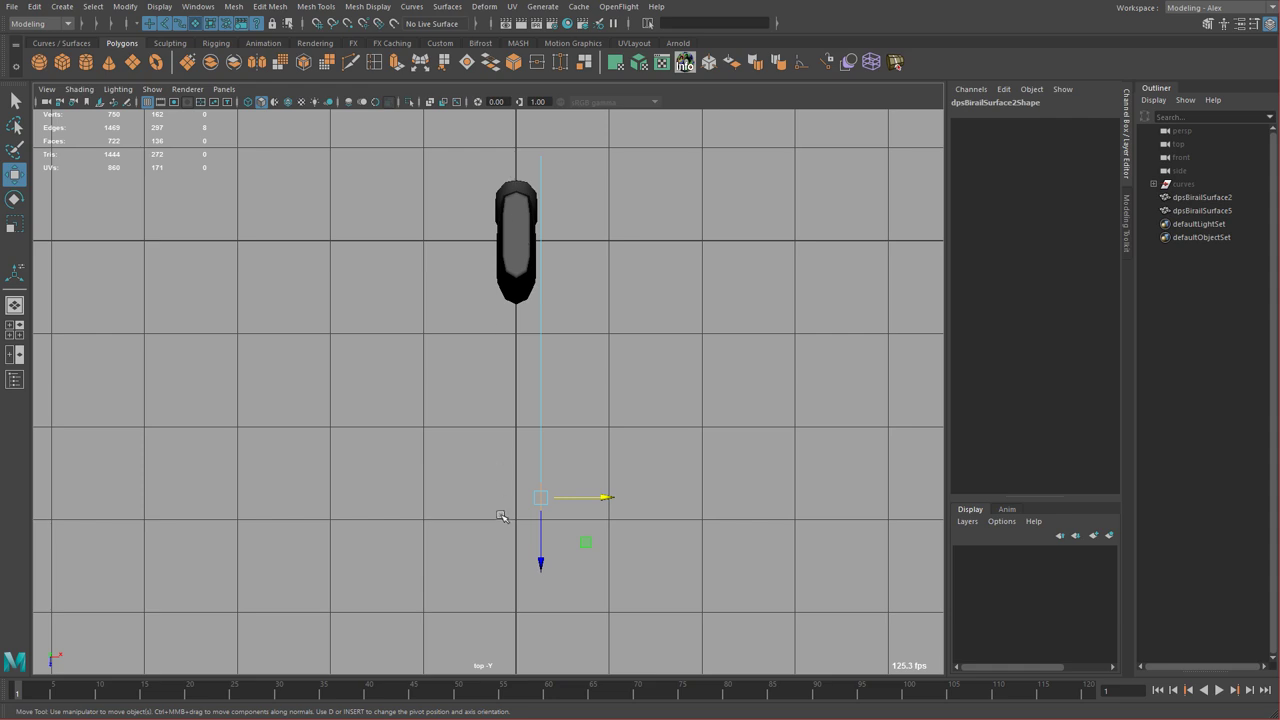
pyautogui.click(607, 498)
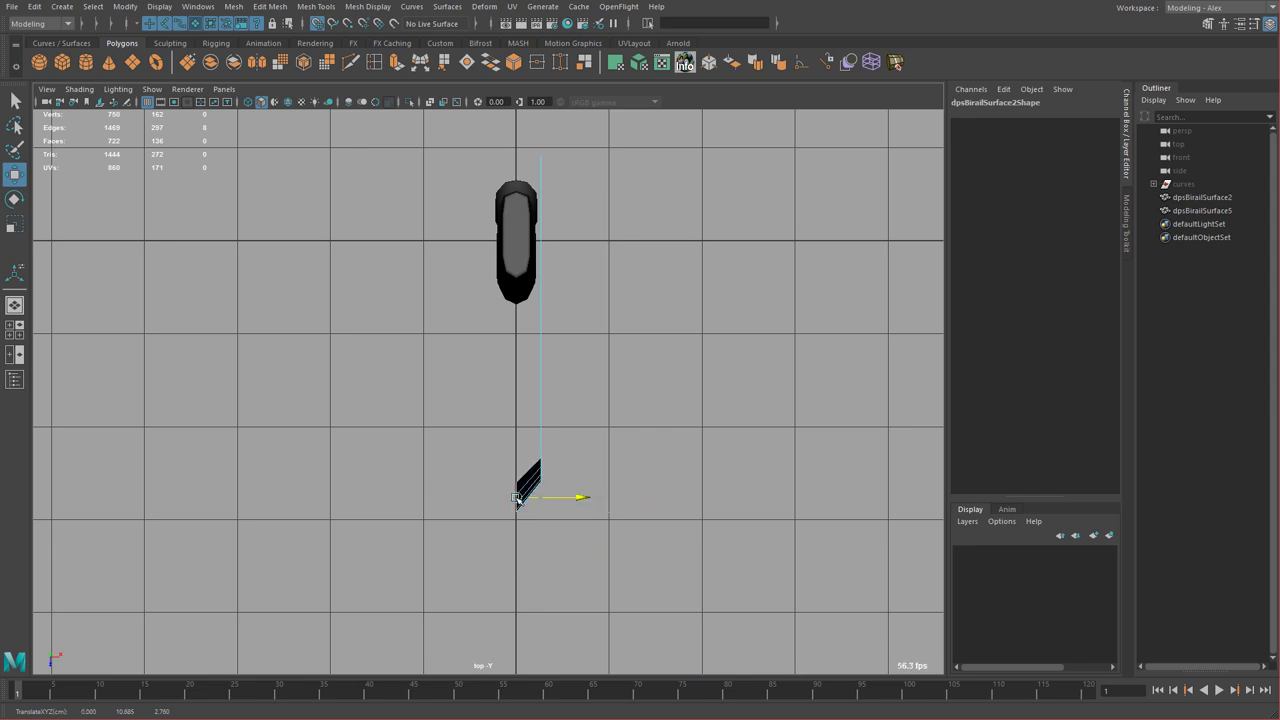
pyautogui.press('space')
pyautogui.press('space')
pyautogui.keyDown('alt'); pyautogui.moveTo(574, 340); pyautogui.dragTo(526, 263); pyautogui.keyUp('alt')
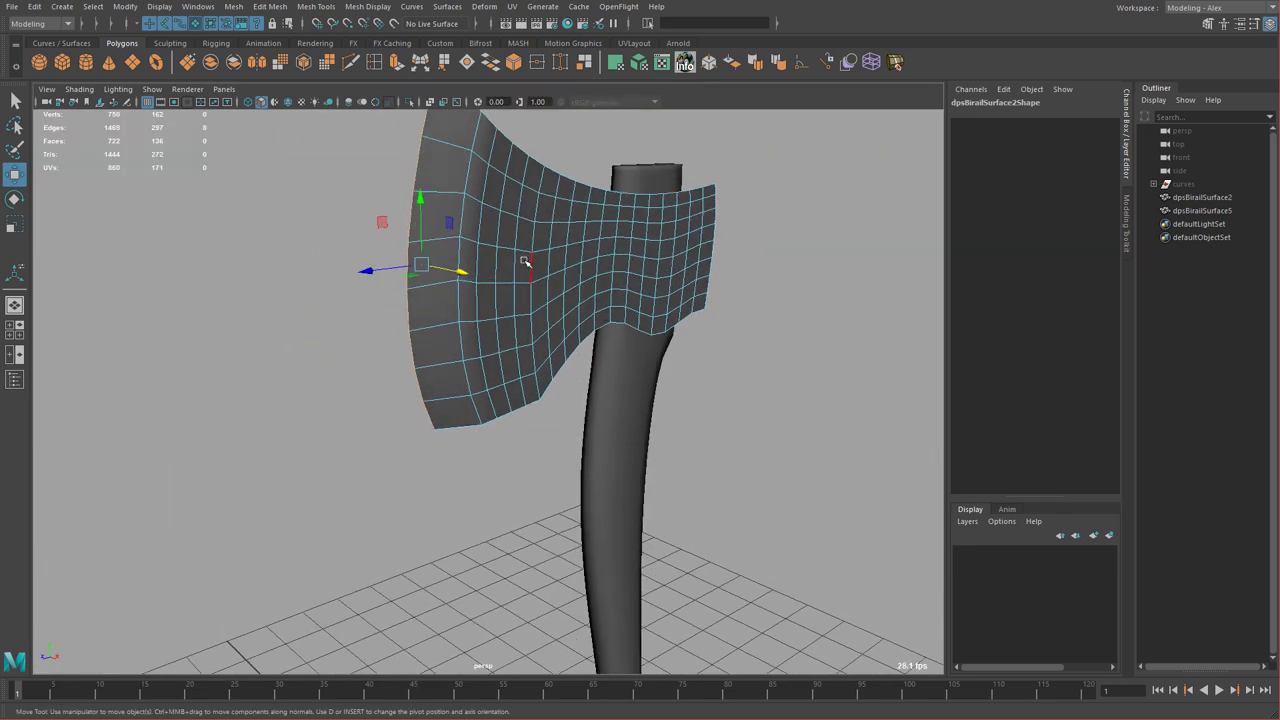
# - Create a lattice deformer on all blade vertices except the column along the cutting edge
pyautogui.moveTo(526, 263); pyautogui.dragTo(588, 242, button='right')
pyautogui.keyDown('alt'); pyautogui.moveTo(595, 272); pyautogui.dragTo(420, 194); pyautogui.keyUp('alt')
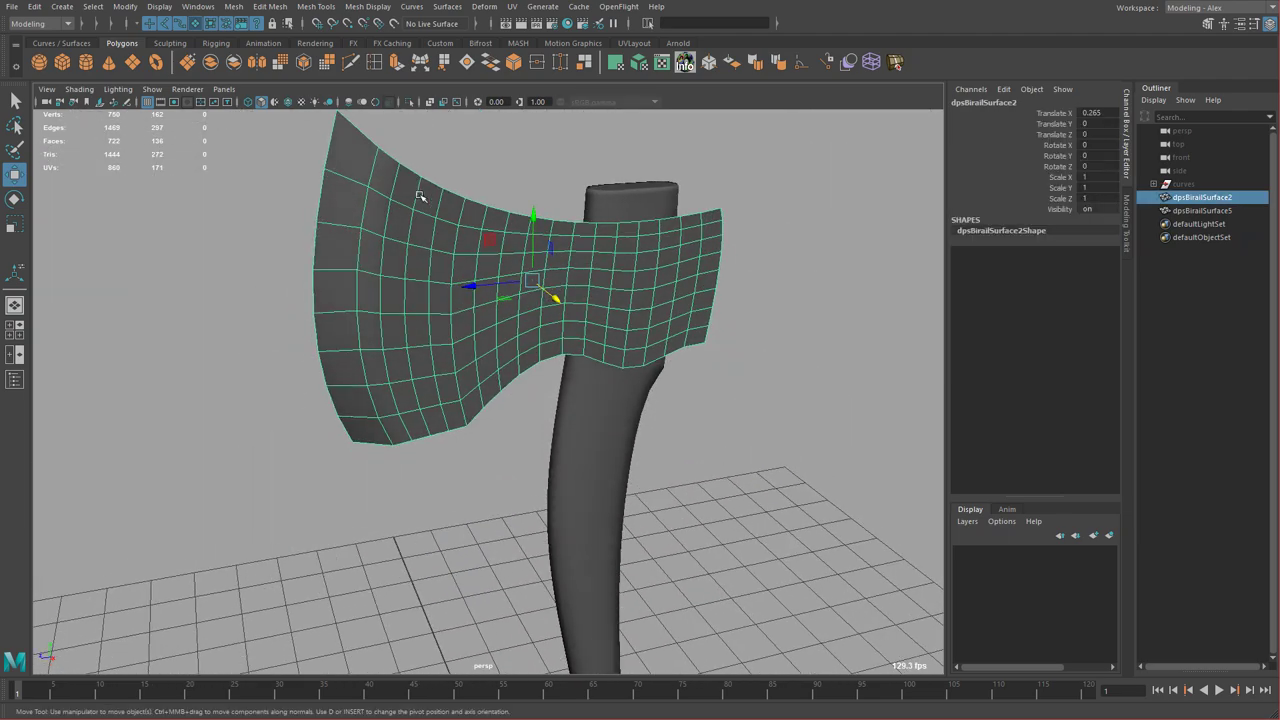
pyautogui.moveTo(365, 192); pyautogui.dragTo(318, 197, button='right')
pyautogui.keyDown('alt'); pyautogui.moveTo(350, 215); pyautogui.dragTo(371, 186); pyautogui.keyUp('alt')
pyautogui.scroll(-3, 380, 176)
pyautogui.moveTo(337, 138); pyautogui.dragTo(437, 583)
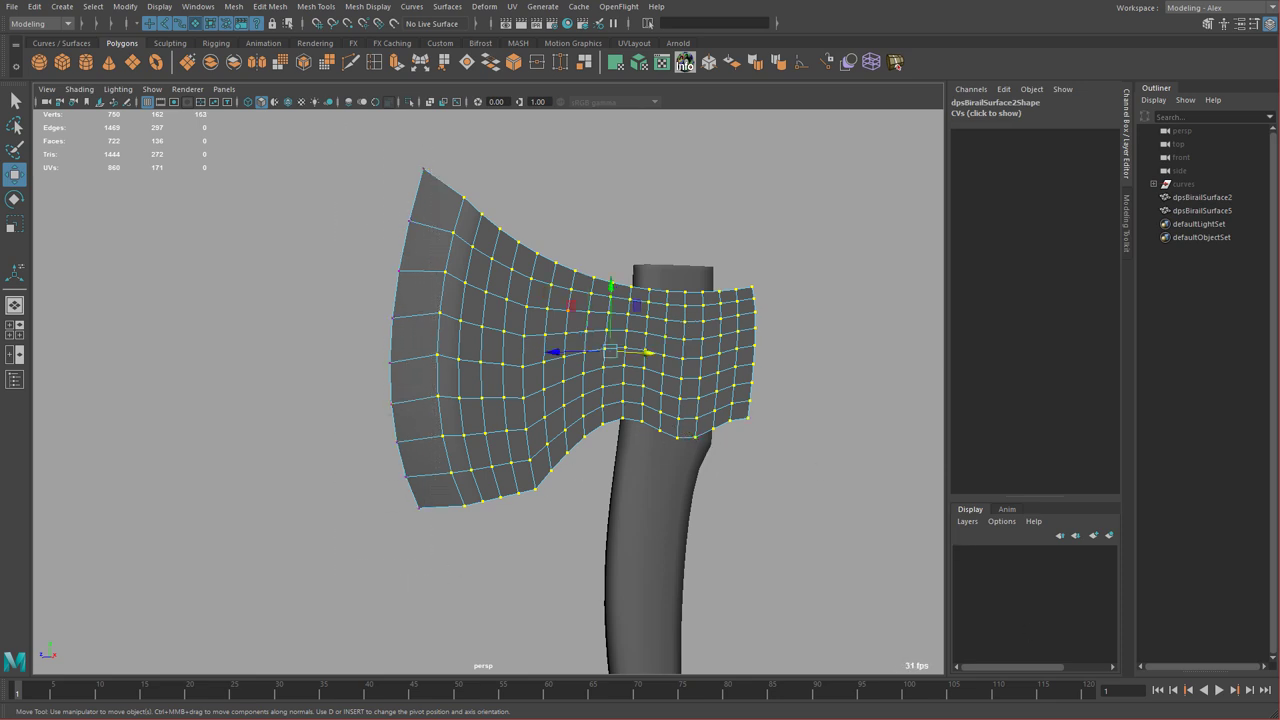
pyautogui.keyDown('alt'); pyautogui.moveTo(766, 500); pyautogui.dragTo(470, 415); pyautogui.keyUp('alt')
pyautogui.press('space')
pyautogui.moveTo(808, 414); pyautogui.dragTo(850, 461)
pyautogui.keyDown('alt'); pyautogui.moveTo(629, 468); pyautogui.dragTo(1030, 296); pyautogui.keyUp('alt')
# - Set the blade lattice's U Divisions to 4, keeping S and T Divisions at 2
pyautogui.click(1055, 256)
pyautogui.keyDown('alt'); pyautogui.moveTo(762, 388); pyautogui.dragTo(675, 358); pyautogui.keyUp('alt')
pyautogui.click(1046, 243)
pyautogui.keyDown('alt'); pyautogui.moveTo(889, 368); pyautogui.dragTo(862, 379); pyautogui.keyUp('alt')
pyautogui.hotkey('ctrl', 'z')
pyautogui.click(1052, 252)
pyautogui.moveTo(844, 338); pyautogui.dragTo(866, 336, button='middle')
pyautogui.hotkey('ctrl', 'z')
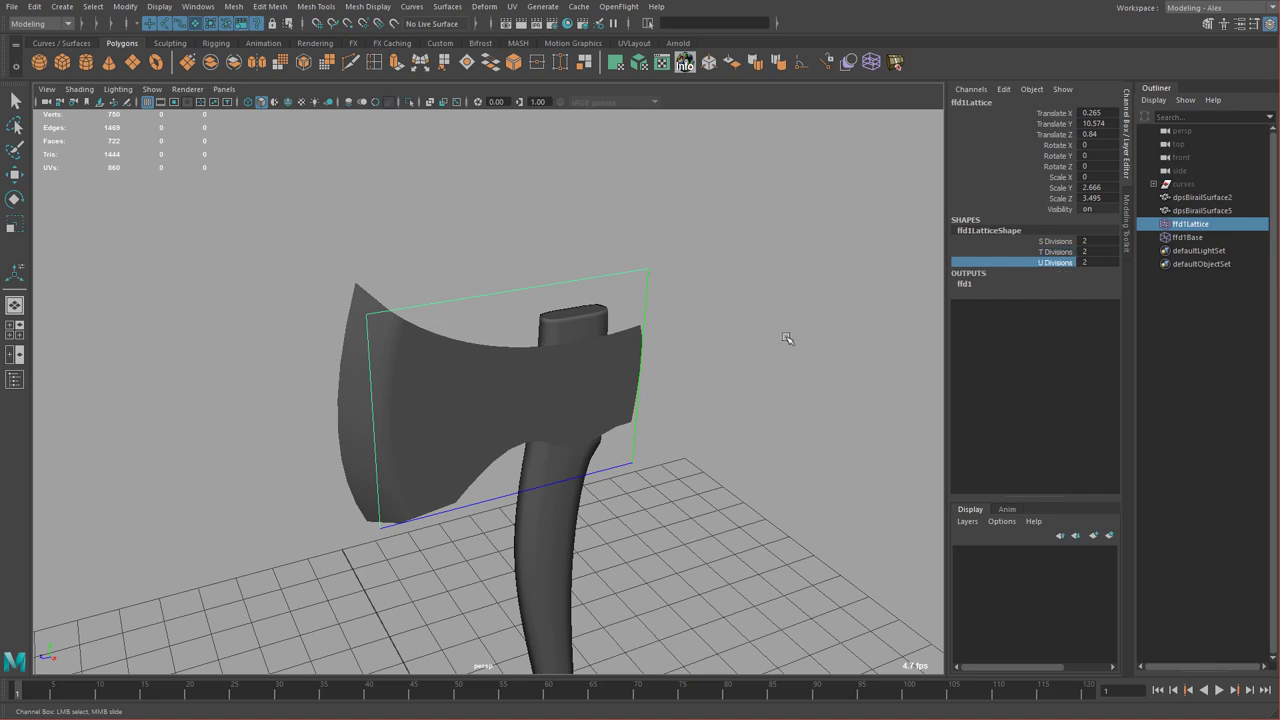
pyautogui.keyDown('alt'); pyautogui.moveTo(725, 412); pyautogui.dragTo(364, 335); pyautogui.keyUp('alt')
# - Move the lattice points nearest the cutting edge inward in X to about 0.115 in the top view
pyautogui.press('space')
pyautogui.press('space')
pyautogui.rightClick(666, 343)
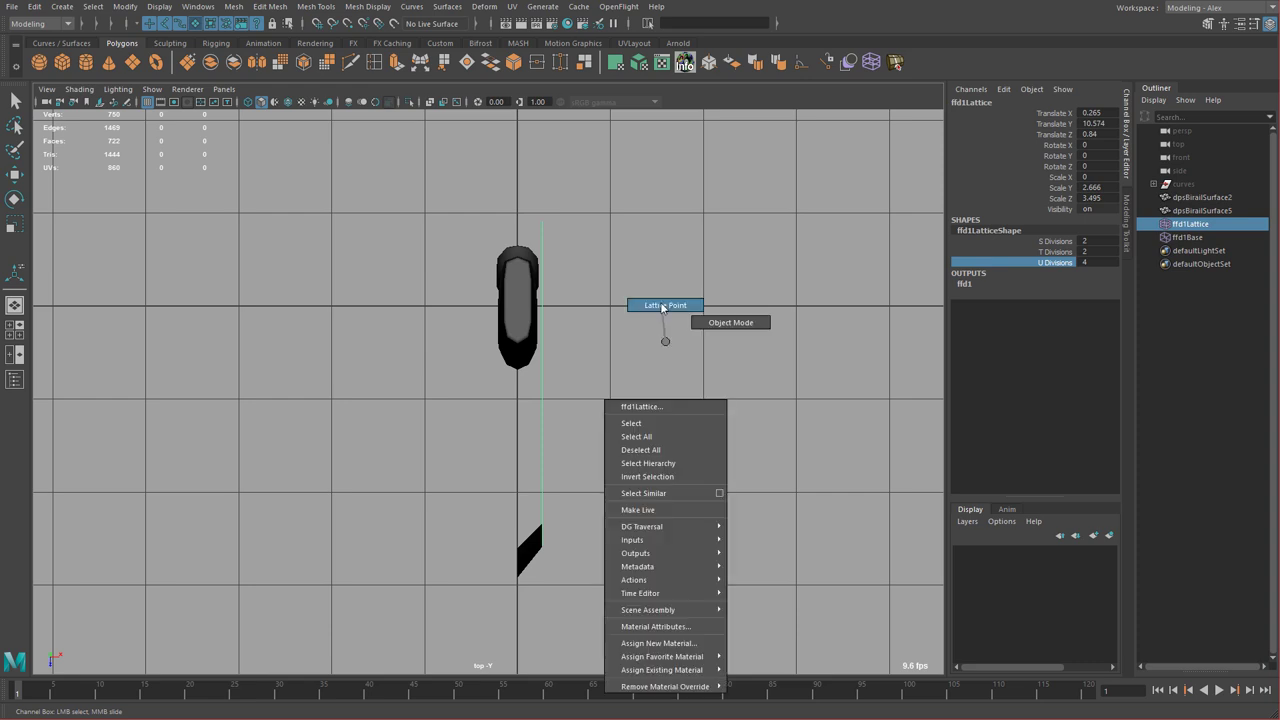
pyautogui.moveTo(666, 343); pyautogui.dragTo(662, 307, button='right')
pyautogui.click(542, 545)
pyautogui.press('w')
pyautogui.moveTo(609, 545); pyautogui.dragTo(595, 547)
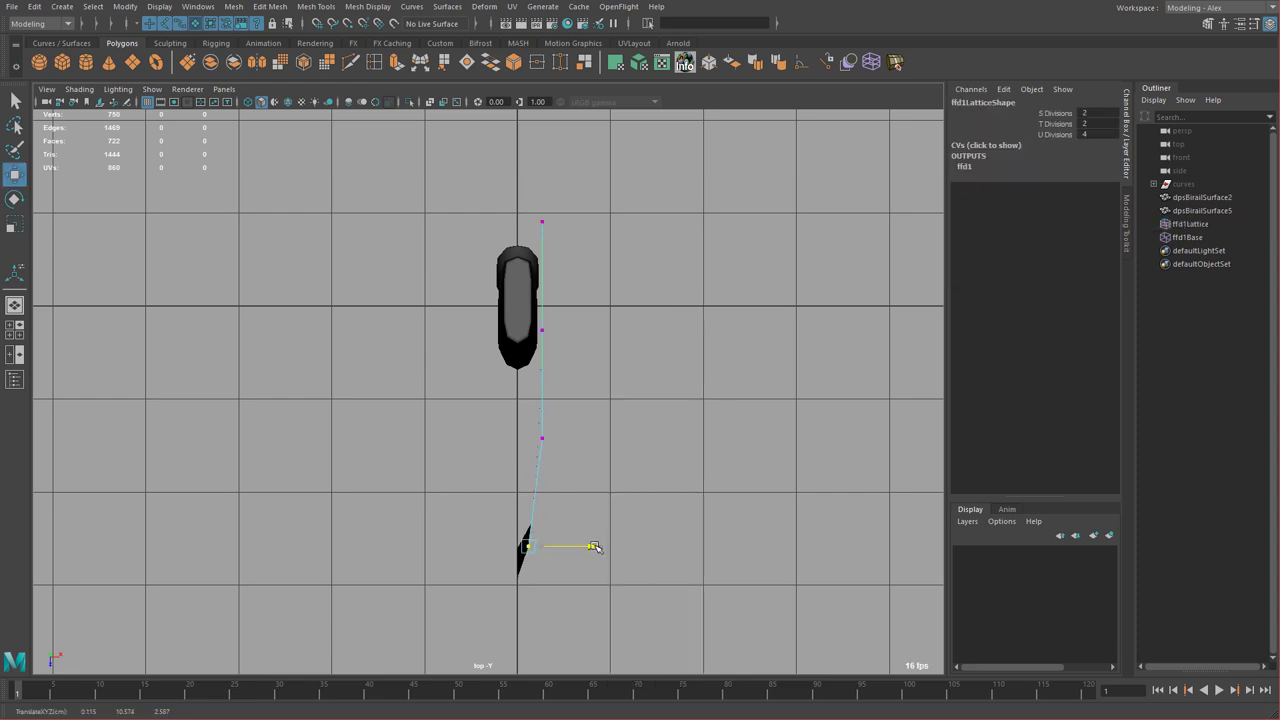
# - Fine-tune the X position of the lattice points nearest the cutting edge in wireframe display
pyautogui.keyDown('alt'); pyautogui.moveTo(548, 453); pyautogui.dragTo(546, 469, button='middle'); pyautogui.keyUp('alt')
pyautogui.keyDown('alt'); pyautogui.moveTo(546, 469); pyautogui.dragTo(771, 530, button='right'); pyautogui.keyUp('alt')
pyautogui.press('4')
pyautogui.keyDown('alt'); pyautogui.moveTo(677, 498); pyautogui.dragTo(623, 409, button='right'); pyautogui.keyUp('alt')
pyautogui.scroll(1, 622, 408)
pyautogui.scroll(1, 543, 400)
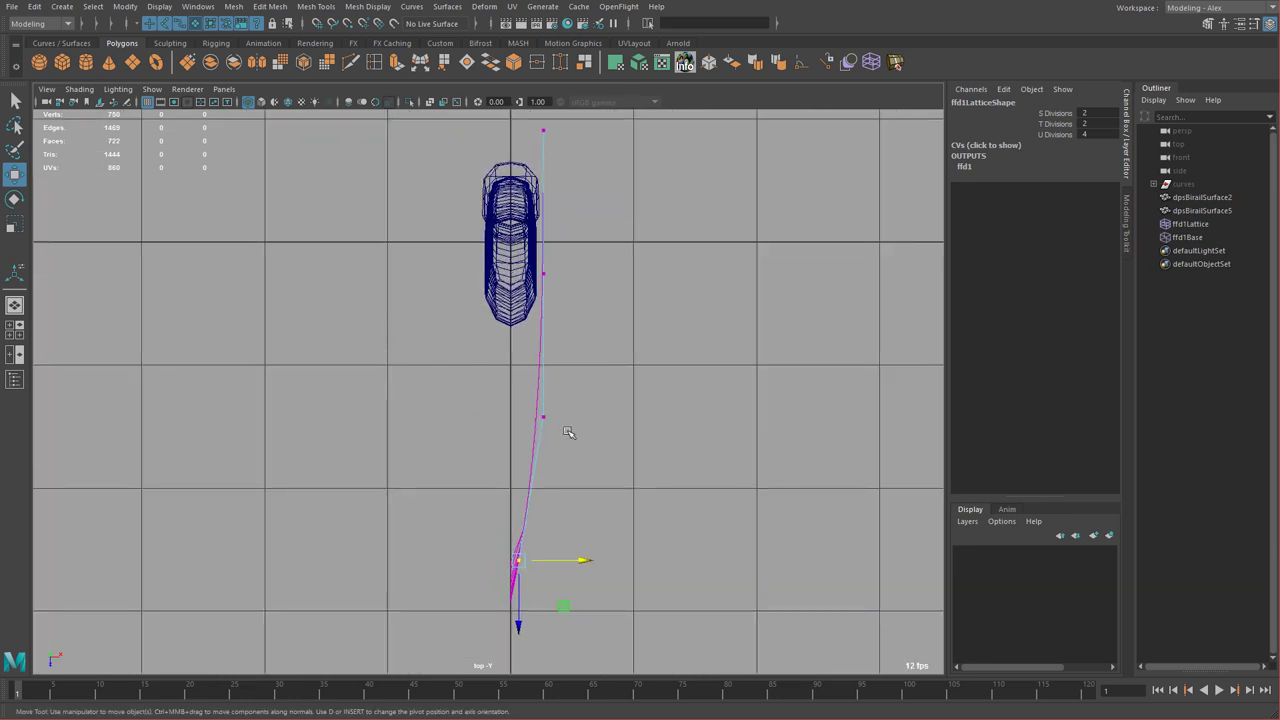
pyautogui.moveTo(584, 560); pyautogui.dragTo(585, 560)
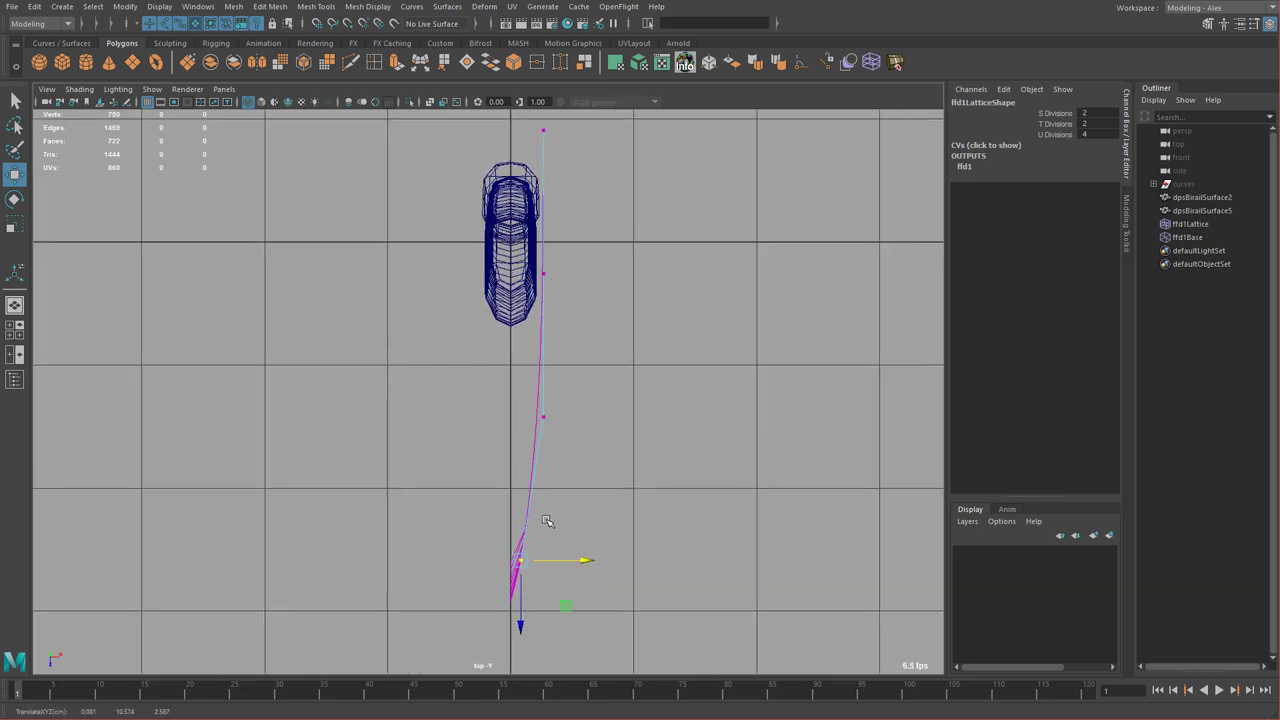
# - Adjust the remaining lattice rows in X to curve the blade, bringing the rear points to about 0.233
pyautogui.keyDown('alt'); pyautogui.moveTo(554, 411); pyautogui.dragTo(557, 510, button='middle'); pyautogui.keyUp('alt')
pyautogui.moveTo(501, 212); pyautogui.dragTo(627, 281)
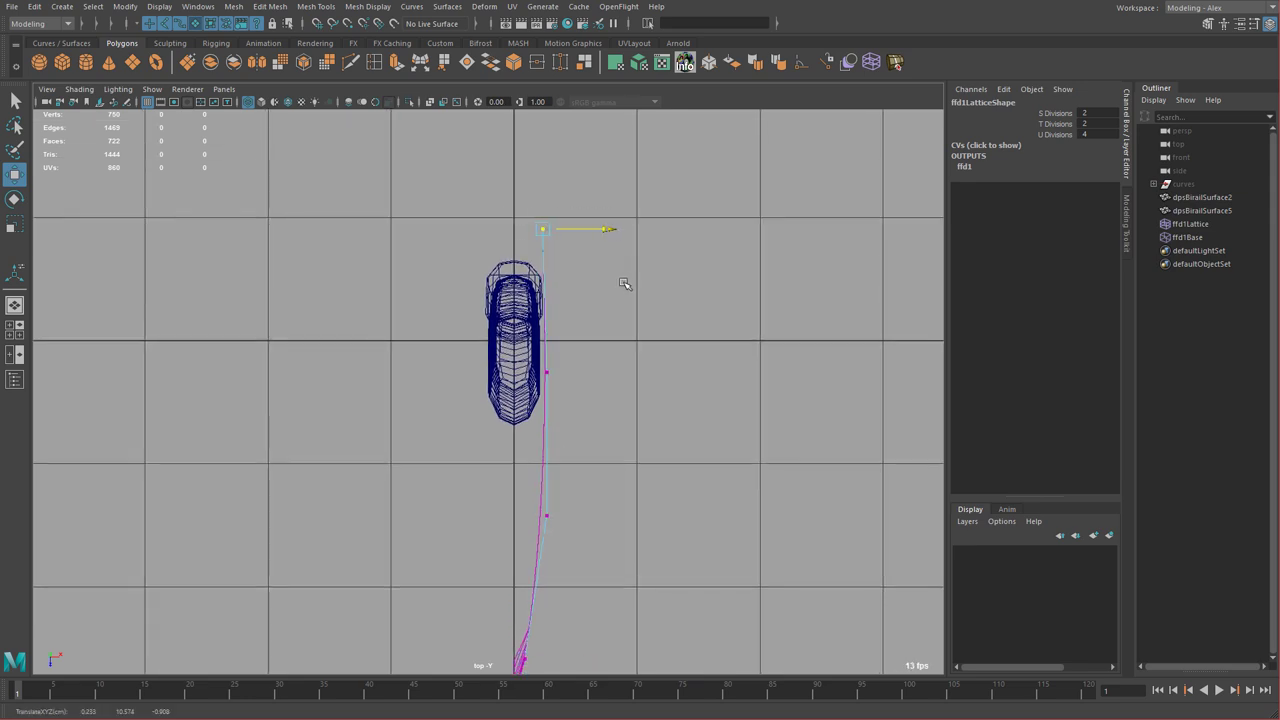
pyautogui.moveTo(612, 373); pyautogui.dragTo(612, 373)
pyautogui.moveTo(516, 499); pyautogui.dragTo(632, 542)
pyautogui.keyDown('alt'); pyautogui.moveTo(659, 599); pyautogui.dragTo(664, 536, button='middle'); pyautogui.keyUp('alt')
pyautogui.moveTo(665, 536); pyautogui.dragTo(664, 536, button='middle')
# - Delete the blade surface's construction history in shaded perspective view to bake in the lattice shape
pyautogui.press('space')
pyautogui.press('space')
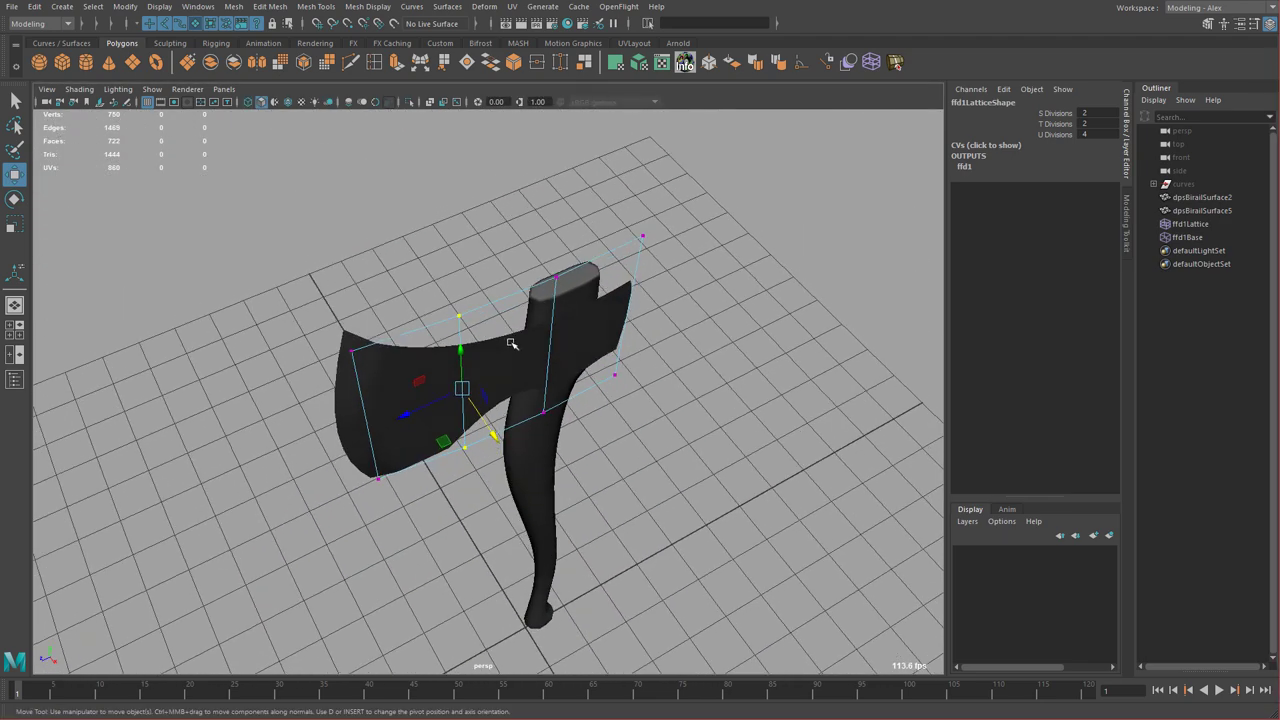
pyautogui.click(528, 343)
pyautogui.keyDown('alt'); pyautogui.moveTo(528, 343); pyautogui.dragTo(606, 407); pyautogui.keyUp('alt')
pyautogui.hotkey('alt', 'shift', 'd')
# - Freeze the blade's transformations and reset them so that its pivot sits at the origin
pyautogui.click(125, 8)
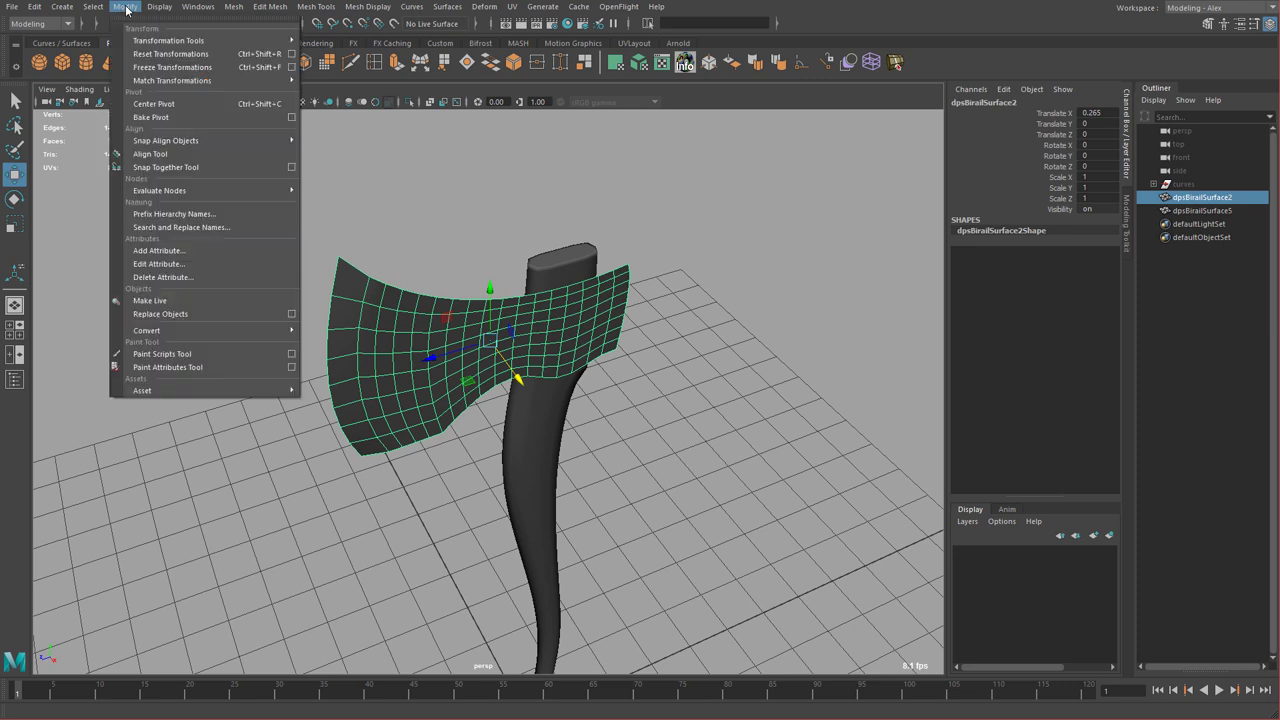
pyautogui.click(150, 72)
pyautogui.click(125, 8)
pyautogui.click(147, 55)
pyautogui.keyDown('alt'); pyautogui.moveTo(387, 248); pyautogui.dragTo(512, 335); pyautogui.keyUp('alt')
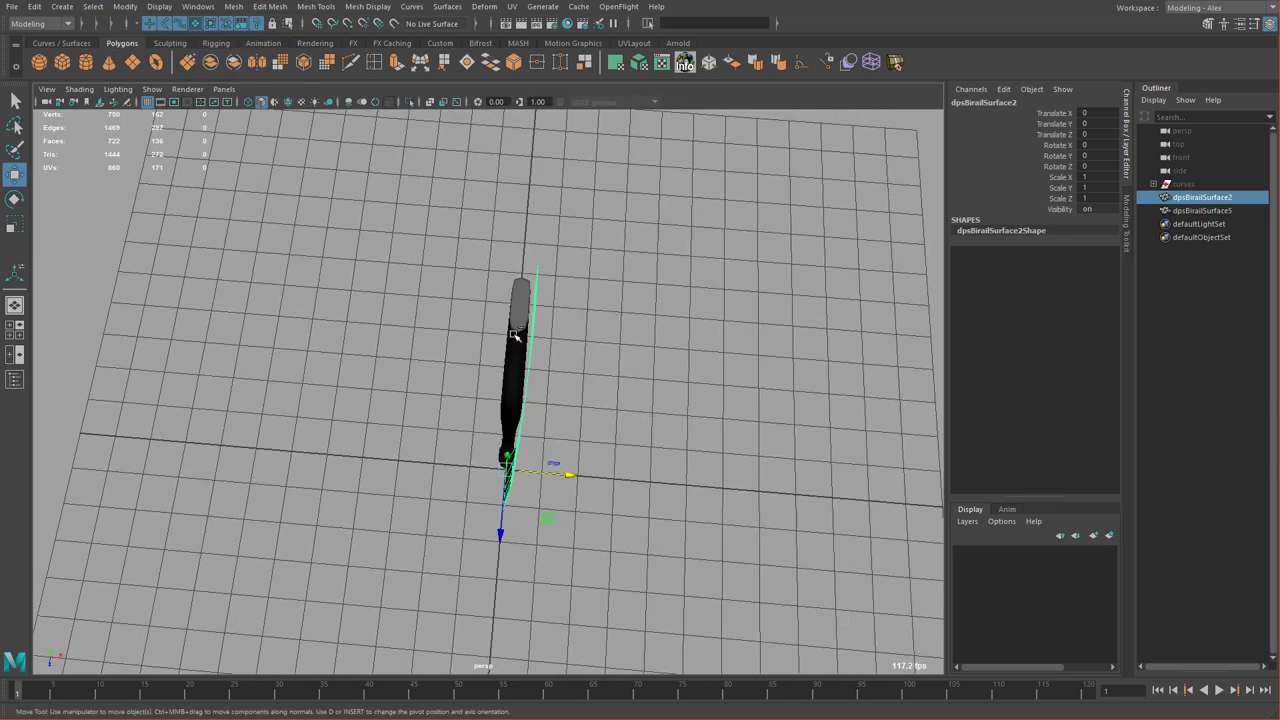
# - Duplicate the blade half and mirror the copy across the centre by setting its Scale X to -1
pyautogui.hotkey('ctrl', 'd')
pyautogui.press('r')
pyautogui.moveTo(568, 477); pyautogui.dragTo(424, 468)
pyautogui.click(1100, 178)
pyautogui.write('-1')
pyautogui.press('Return')
# - Combine both blade halves into one mesh and merge their vertices with a distance threshold of 0.01
pyautogui.keyDown('alt'); pyautogui.moveTo(730, 390); pyautogui.dragTo(657, 334); pyautogui.keyUp('alt')
pyautogui.scroll(3, 630, 311)
pyautogui.keyDown('shift'); pyautogui.click(616, 290); pyautogui.keyUp('shift')
pyautogui.keyDown('alt'); pyautogui.moveTo(616, 290); pyautogui.dragTo(640, 378); pyautogui.keyUp('alt')
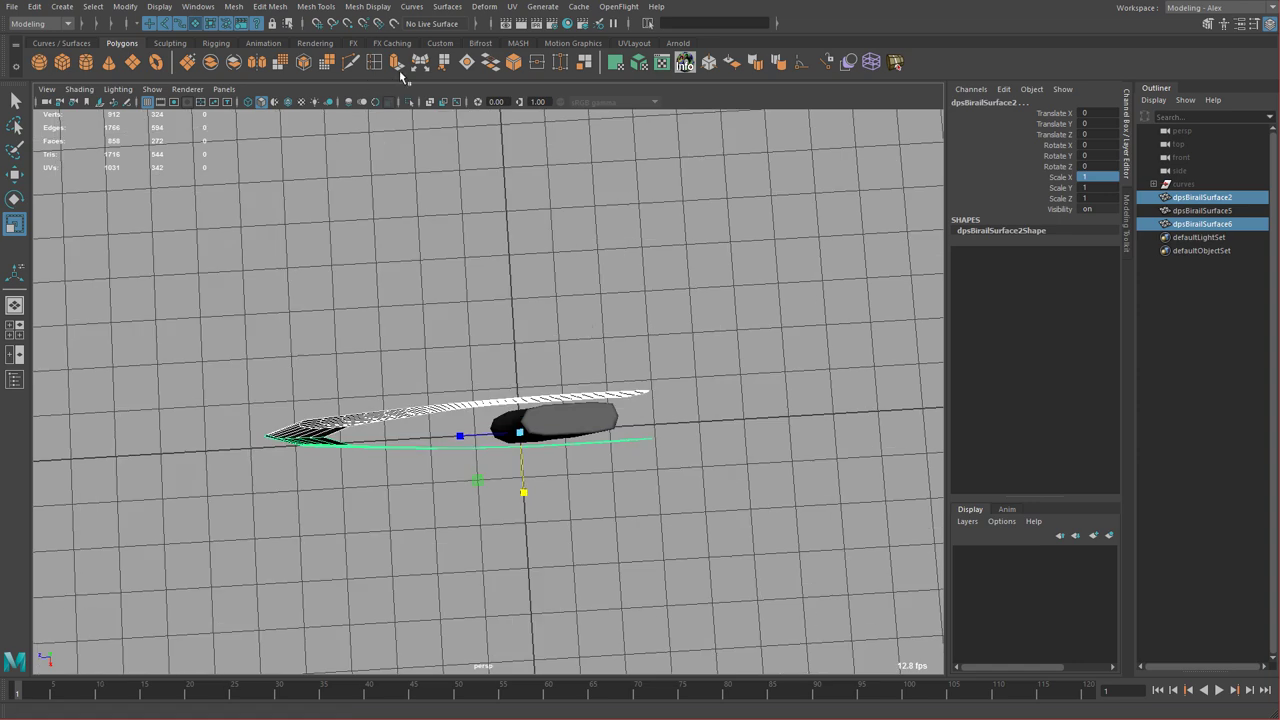
pyautogui.click(210, 62)
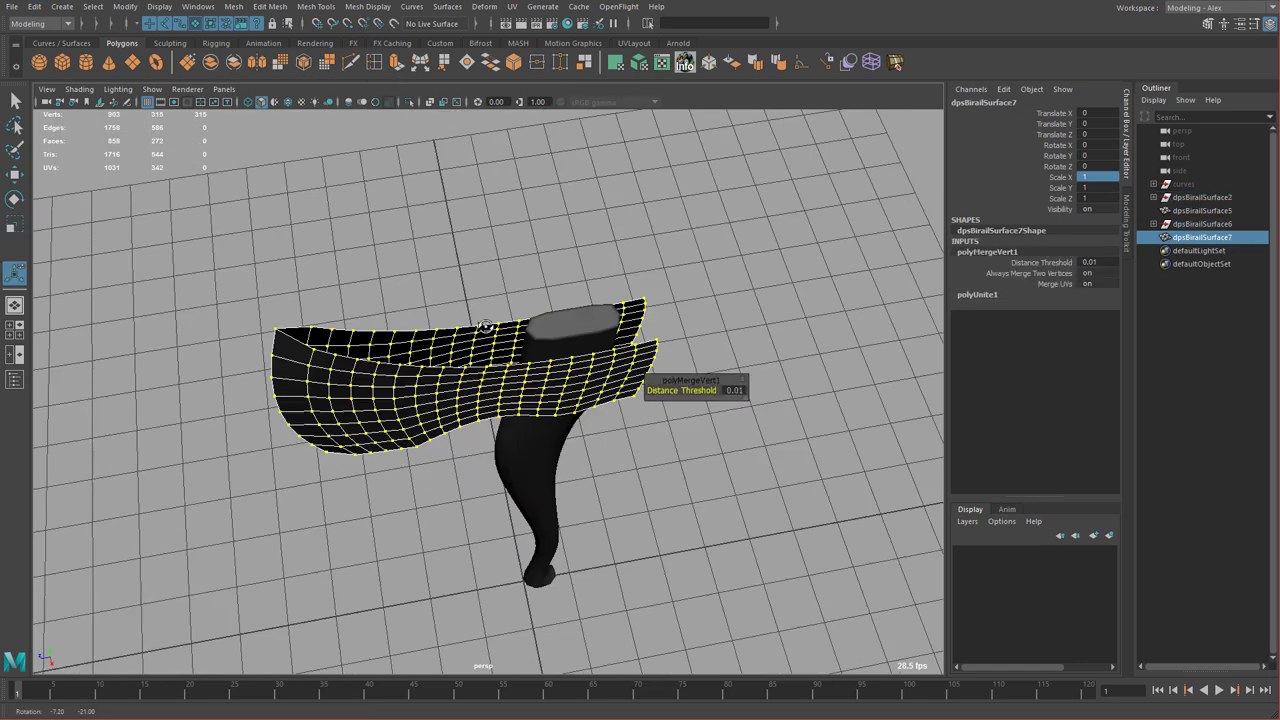
pyautogui.keyDown('alt'); pyautogui.moveTo(537, 204); pyautogui.dragTo(560, 300); pyautogui.keyUp('alt')
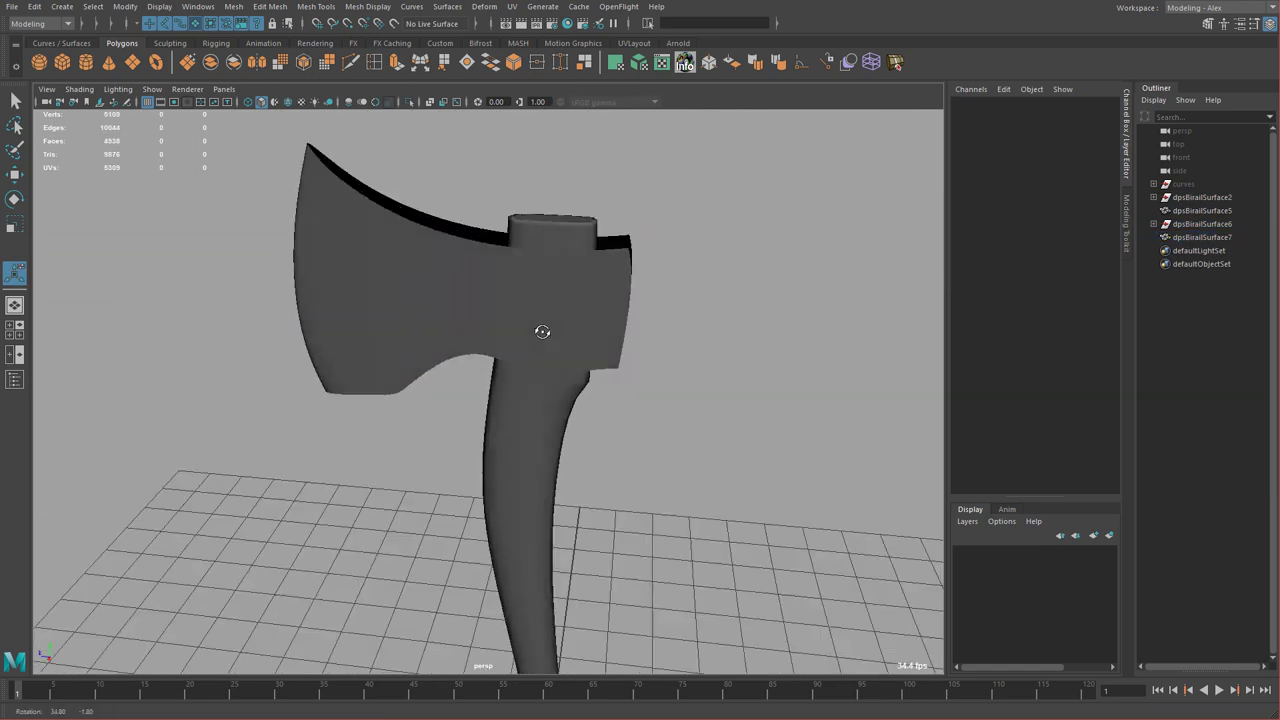
# - Bridge the open border edges between the two blade sides with 0 divisions, leaving out the cutting-edge tips
pyautogui.click(456, 298)
pyautogui.keyDown('alt'); pyautogui.moveTo(456, 298); pyautogui.dragTo(625, 352); pyautogui.keyUp('alt')
pyautogui.moveTo(431, 297); pyautogui.dragTo(432, 275, button='right')
pyautogui.scroll(5, 437, 296)
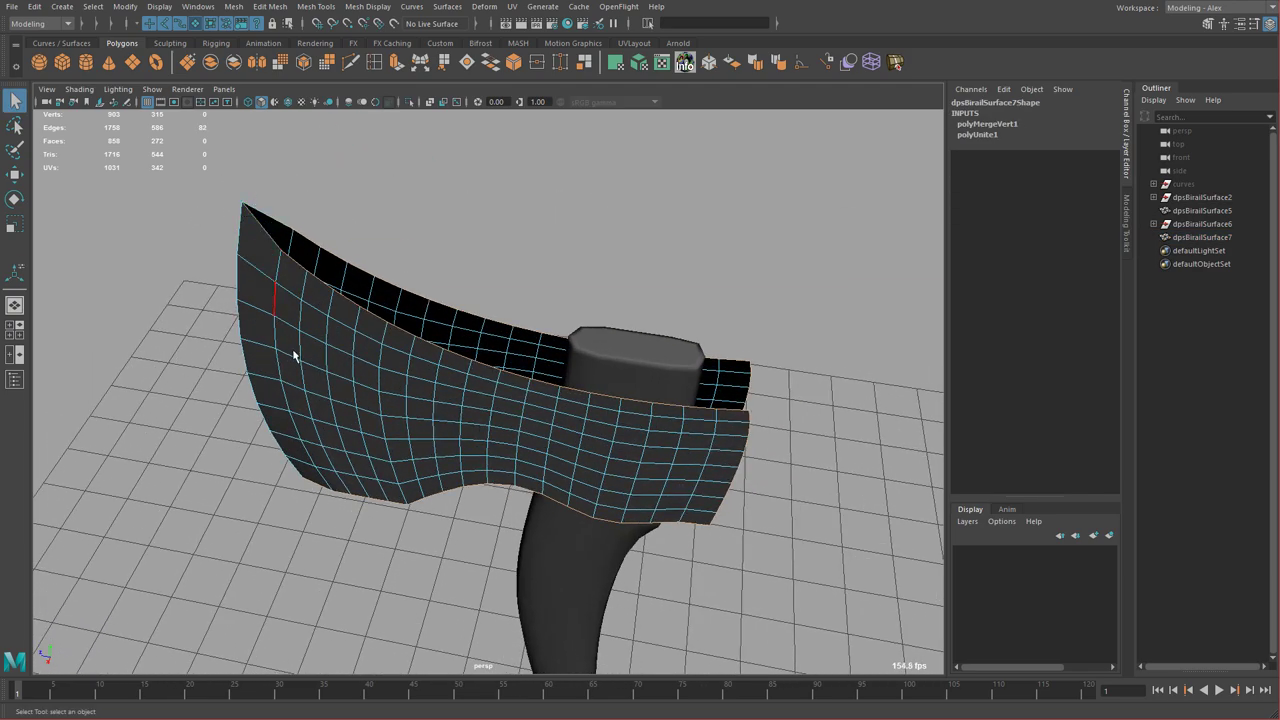
pyautogui.keyDown('alt'); pyautogui.moveTo(294, 356); pyautogui.dragTo(326, 280); pyautogui.keyUp('alt')
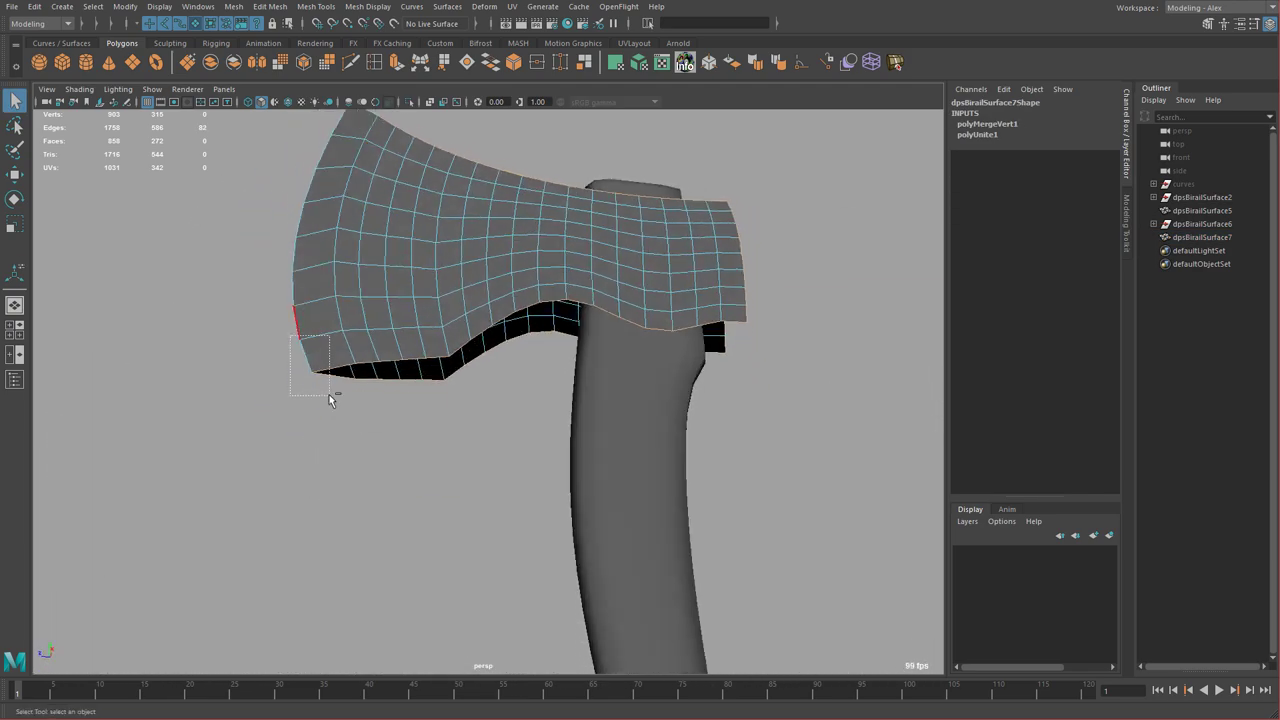
pyautogui.click(492, 63)
pyautogui.keyDown('alt'); pyautogui.moveTo(540, 250); pyautogui.dragTo(730, 335); pyautogui.keyUp('alt')
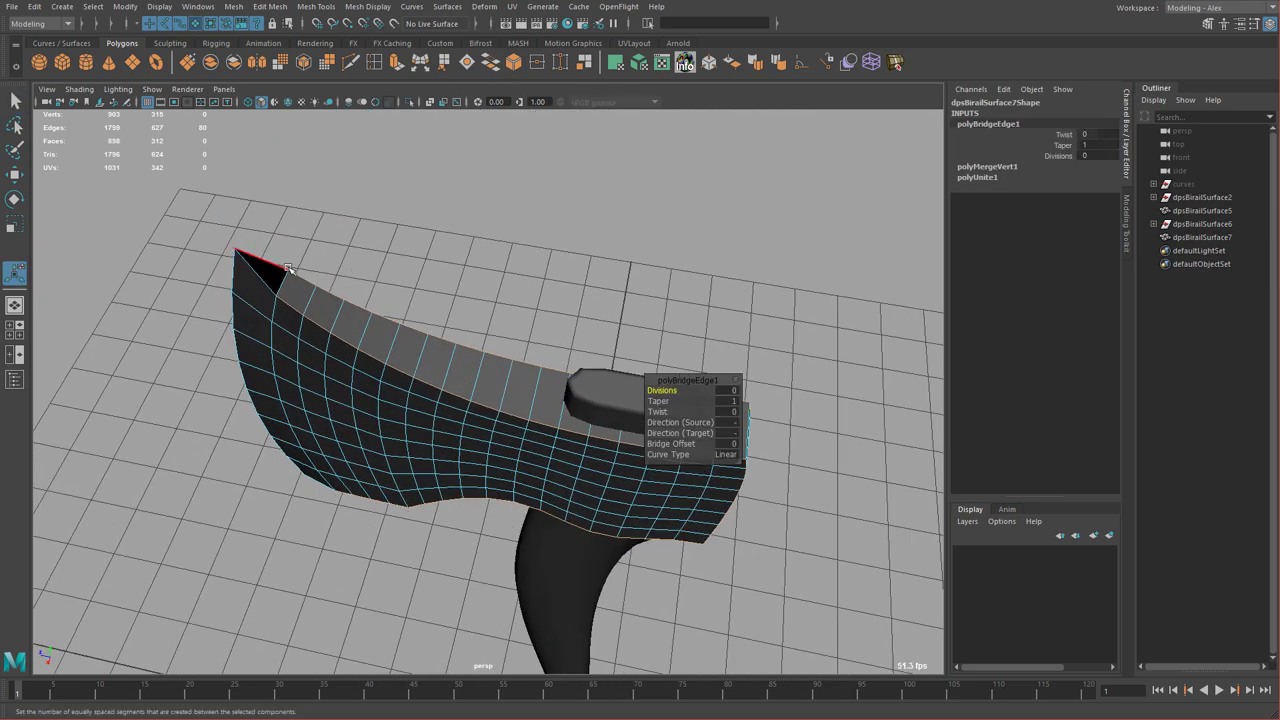
# - Fill the remaining holes at the cutting-edge tips of the axe head
pyautogui.moveTo(288, 276); pyautogui.dragTo(288, 238, button='right')
pyautogui.moveTo(186, 210); pyautogui.dragTo(355, 480)
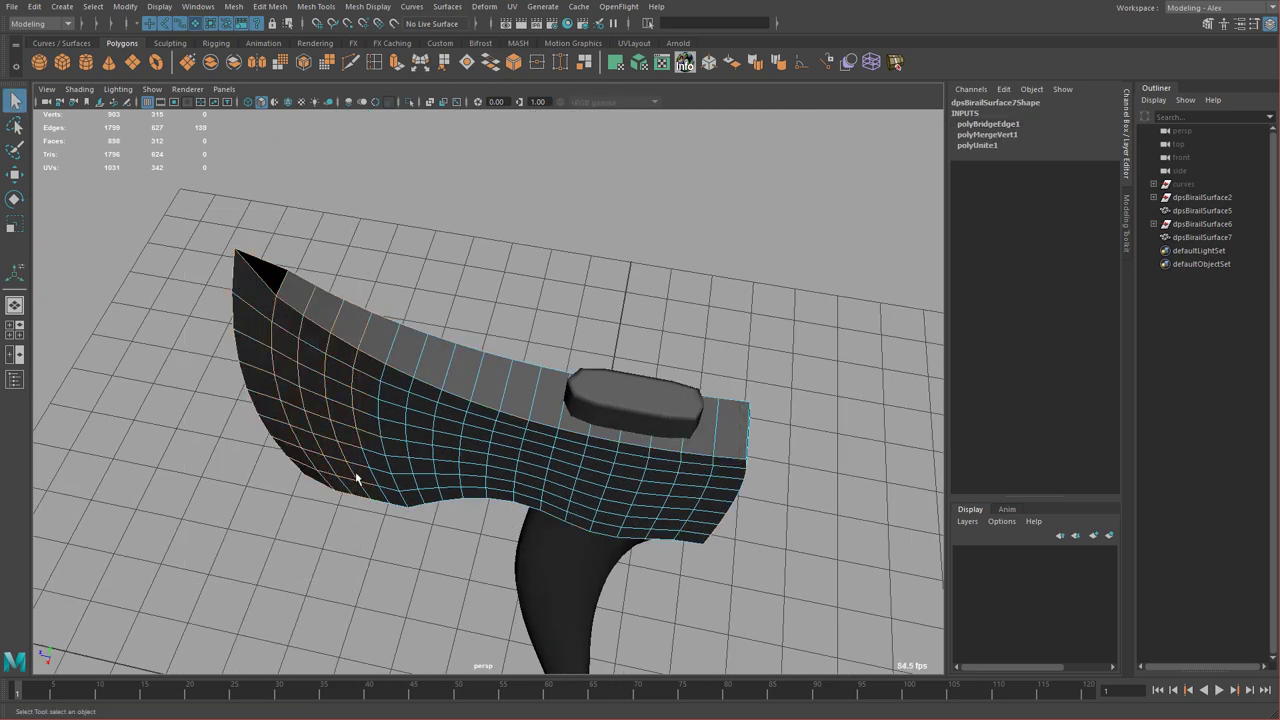
pyautogui.click(467, 62)
# - Insert one centred edge loop through the thickness of the axe head, using Multiple edge loops set to 1
pyautogui.moveTo(310, 325); pyautogui.dragTo(376, 293, button='right')
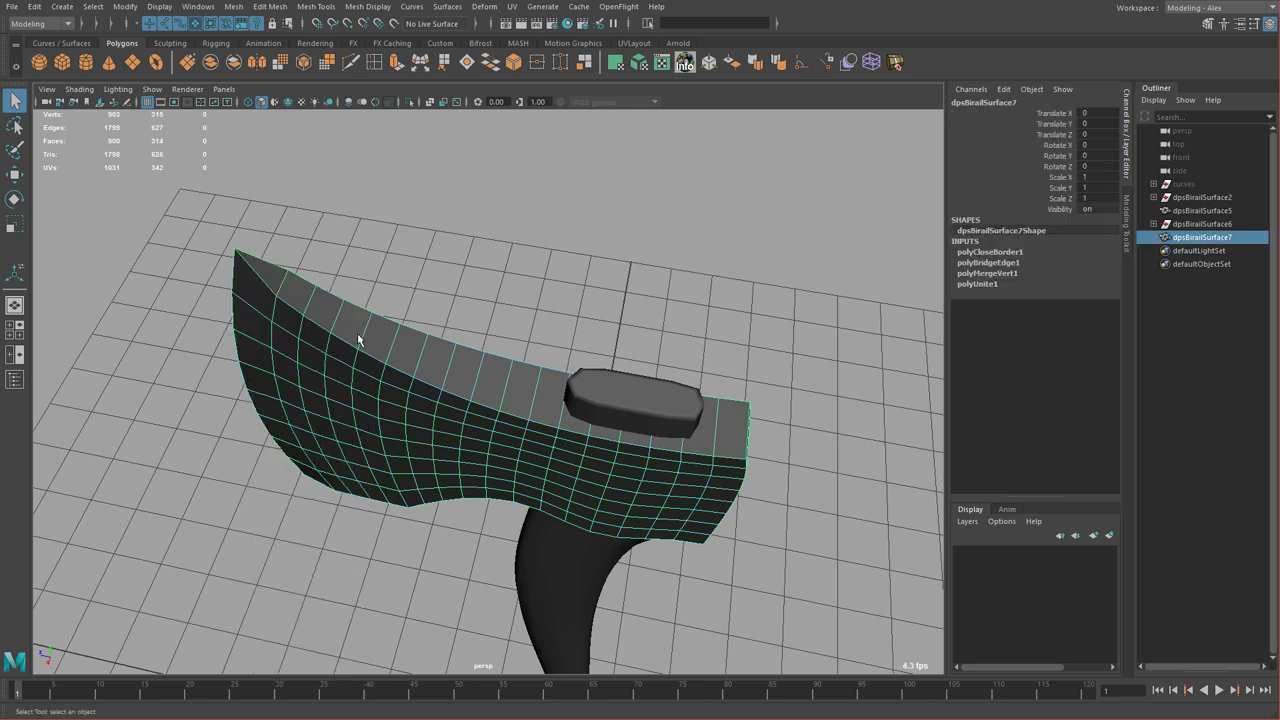
pyautogui.keyDown('shift'); pyautogui.rightClick(357, 333); pyautogui.keyUp('shift')
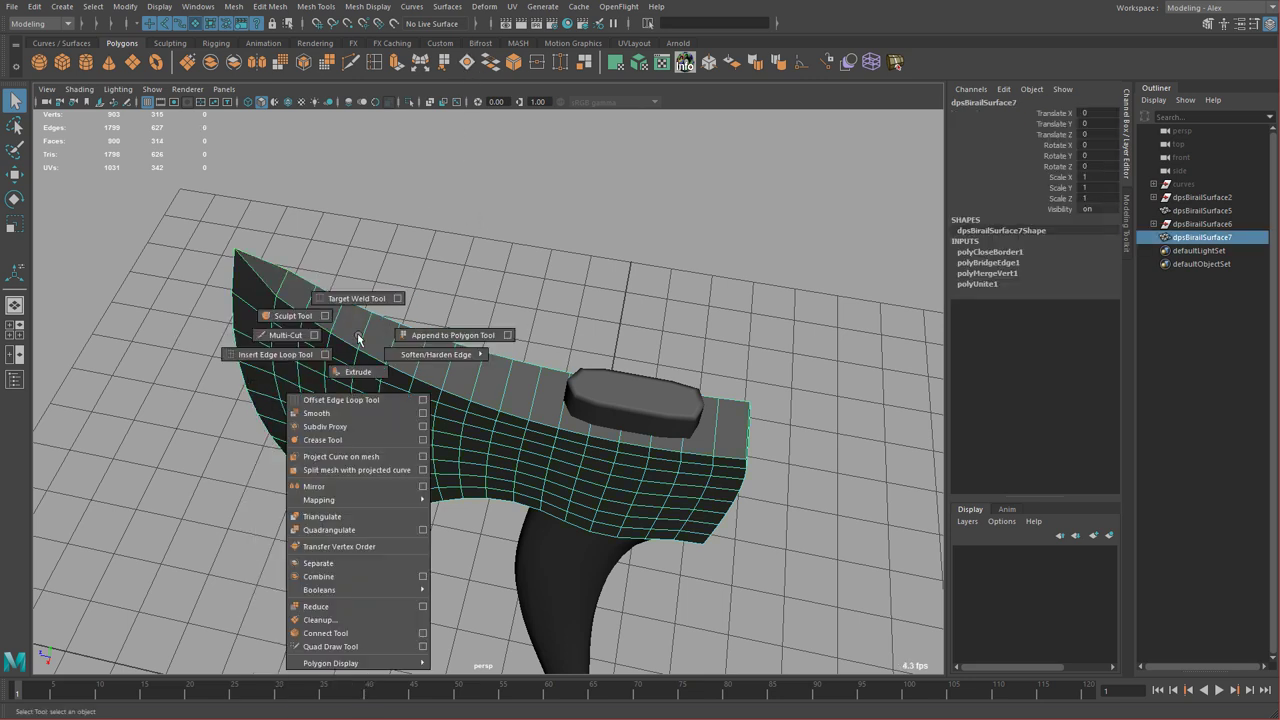
pyautogui.keyDown('shift'); pyautogui.moveTo(358, 338); pyautogui.dragTo(346, 372, button='right'); pyautogui.keyUp('shift')
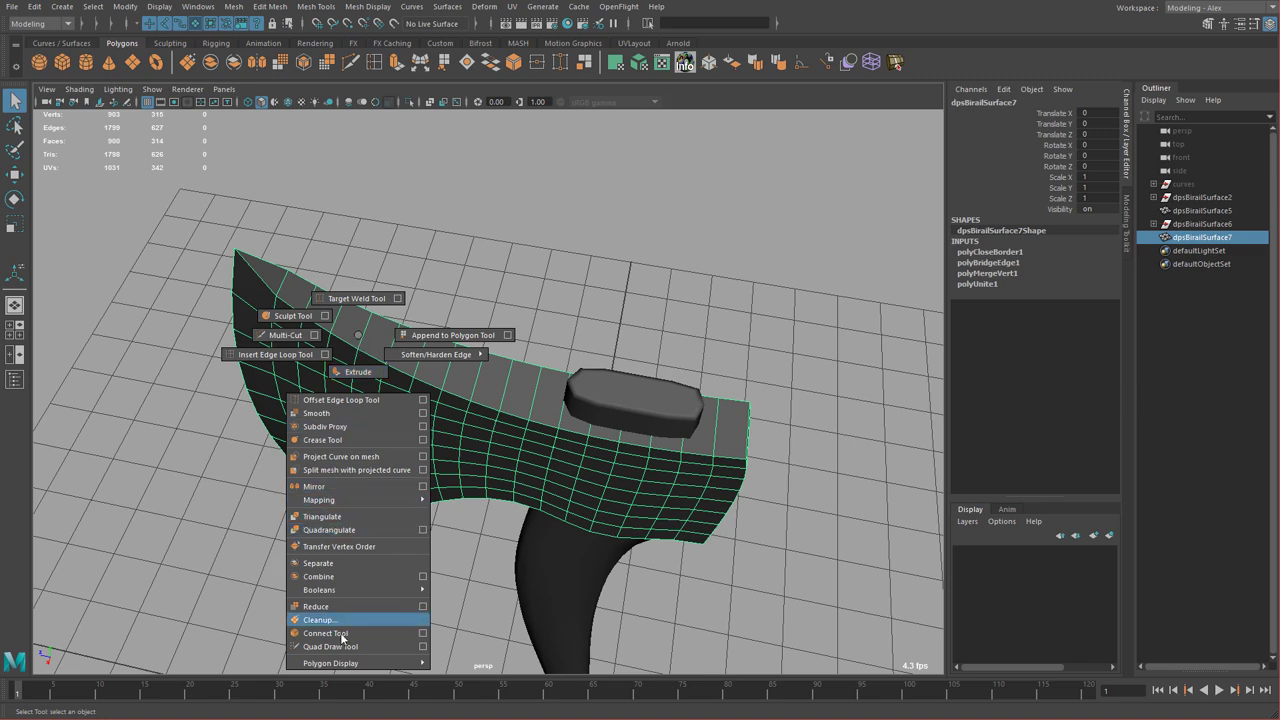
pyautogui.keyDown('alt'); pyautogui.moveTo(438, 440); pyautogui.dragTo(430, 360); pyautogui.keyUp('alt')
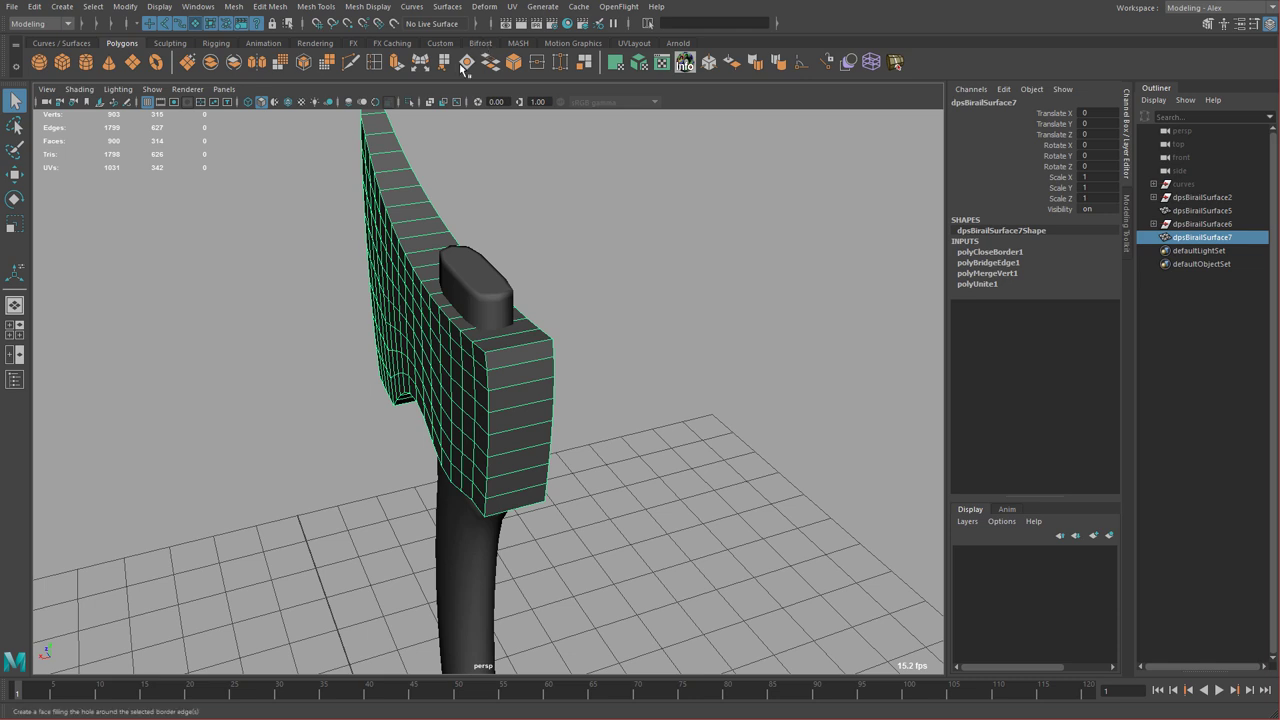
pyautogui.doubleClick(374, 62)
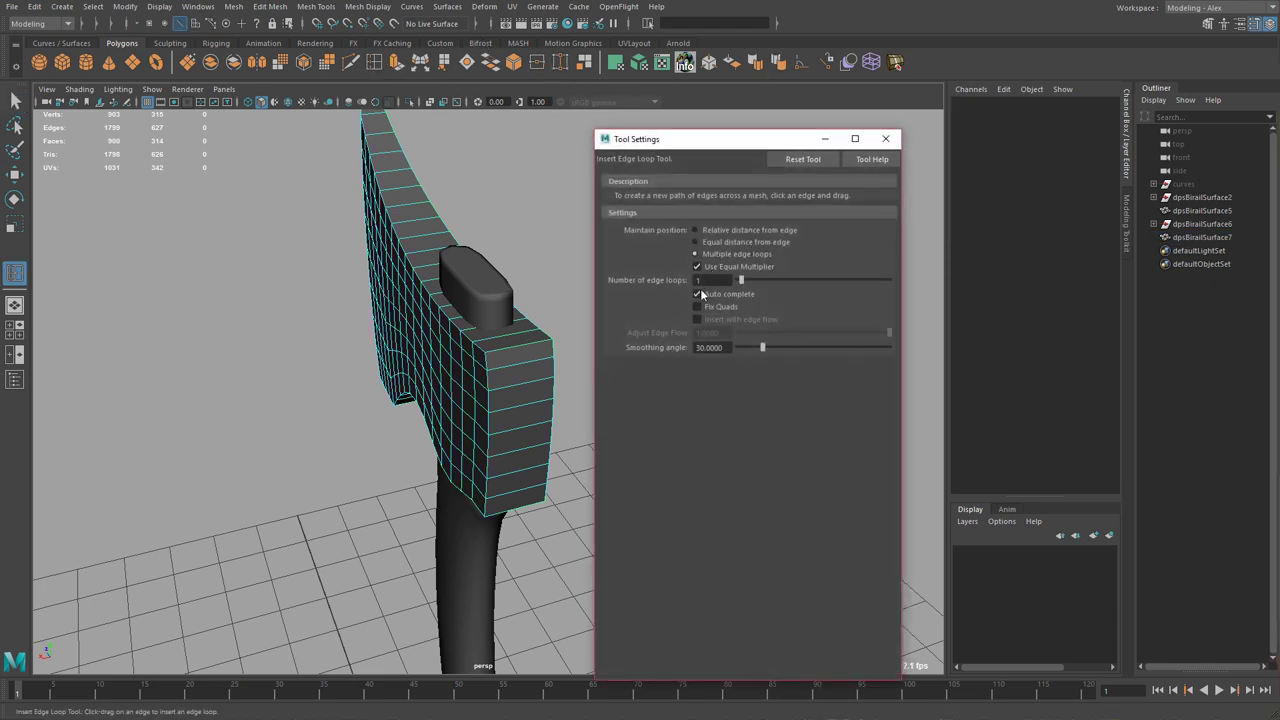
pyautogui.click(525, 346)
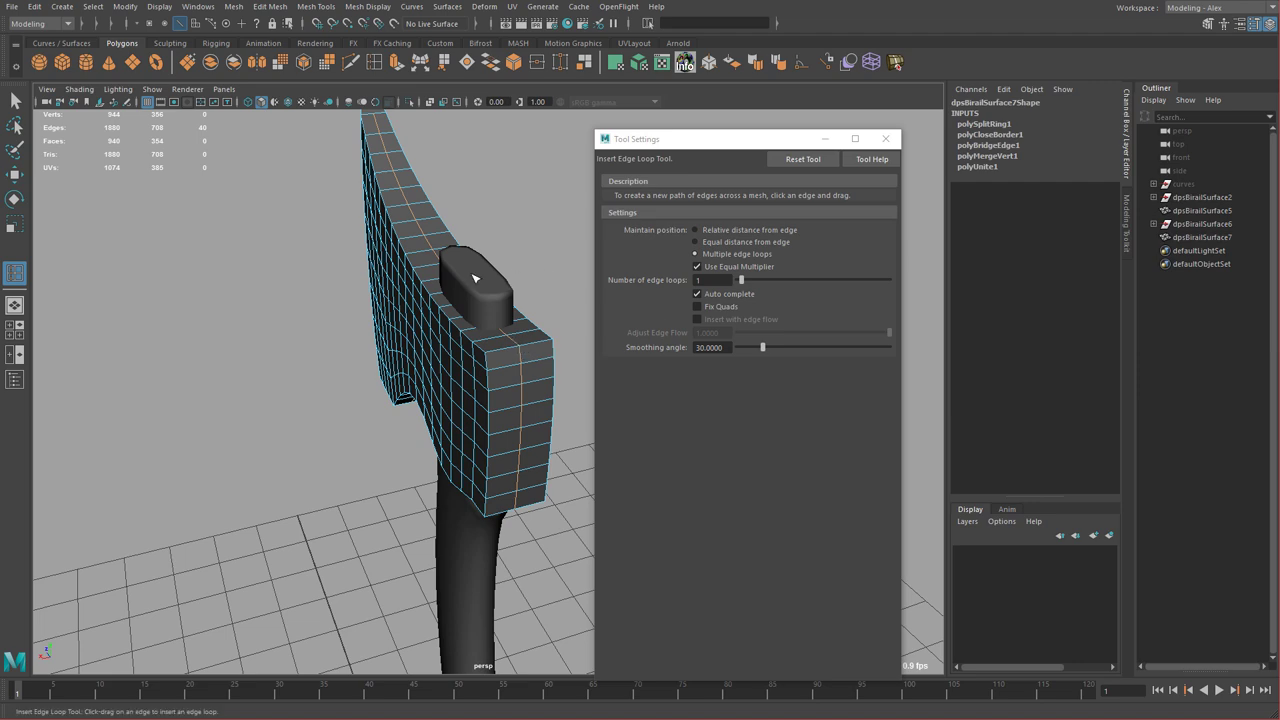
pyautogui.keyDown('alt'); pyautogui.moveTo(511, 277); pyautogui.dragTo(570, 287); pyautogui.keyUp('alt')
pyautogui.click(886, 139)
# - Pull the centre vertices at the back end of the axe head outward in the top view to make it bulge
pyautogui.press('space')
pyautogui.press('space')
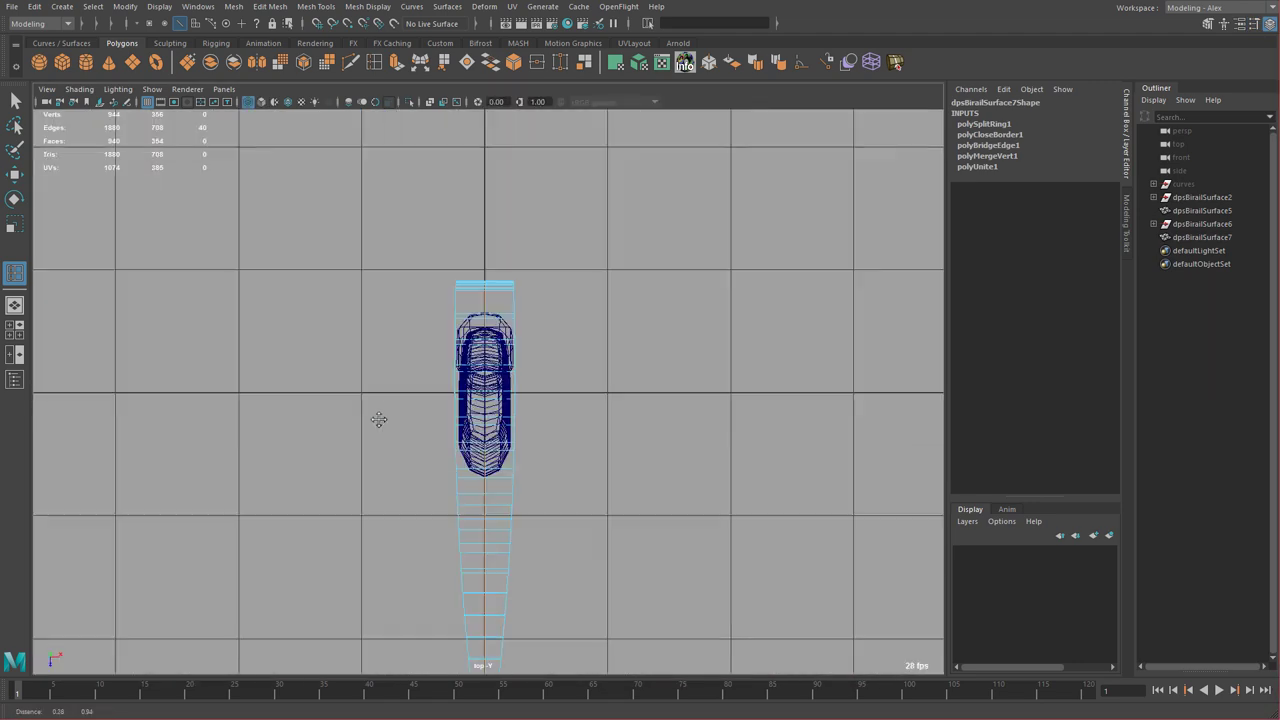
pyautogui.scroll(5, 374, 374)
pyautogui.press('w')
pyautogui.moveTo(505, 250); pyautogui.dragTo(451, 245, button='right')
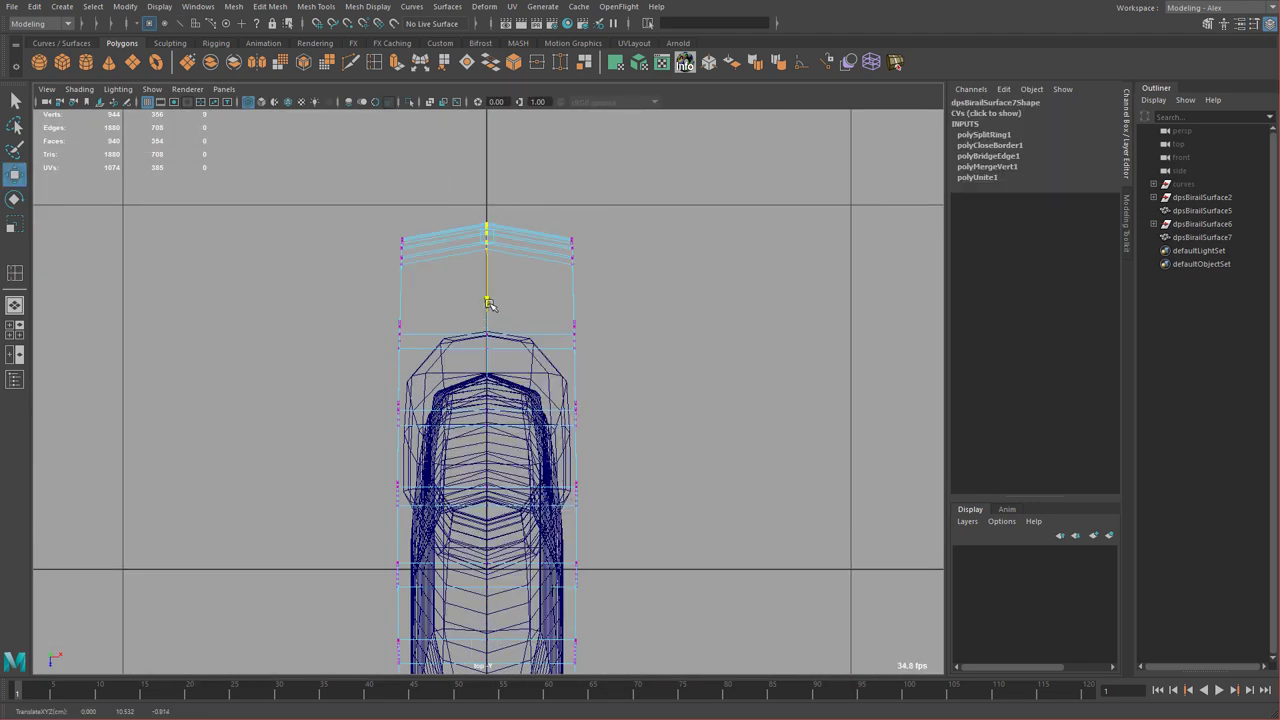
pyautogui.press('space')
pyautogui.press('space')
pyautogui.keyDown('alt'); pyautogui.moveTo(588, 433); pyautogui.dragTo(636, 384); pyautogui.keyUp('alt')
# - Set the Insert Edge Loop tool on the axe head to maintain equal distance from edge
pyautogui.moveTo(372, 238); pyautogui.dragTo(412, 220, button='right')
pyautogui.keyDown('alt'); pyautogui.moveTo(400, 228); pyautogui.dragTo(315, 177); pyautogui.keyUp('alt')
pyautogui.keyDown('alt'); pyautogui.moveTo(432, 262); pyautogui.dragTo(345, 240); pyautogui.keyUp('alt')
pyautogui.keyDown('alt'); pyautogui.moveTo(357, 208); pyautogui.dragTo(380, 297, button='middle'); pyautogui.keyUp('alt')
pyautogui.keyDown('alt'); pyautogui.moveTo(329, 217); pyautogui.dragTo(356, 246); pyautogui.keyUp('alt')
pyautogui.keyDown('alt'); pyautogui.moveTo(370, 246); pyautogui.dragTo(406, 377, button='middle'); pyautogui.keyUp('alt')
pyautogui.scroll(5, 350, 365)
pyautogui.keyDown('alt'); pyautogui.moveTo(364, 418); pyautogui.dragTo(368, 333, button='middle'); pyautogui.keyUp('alt')
pyautogui.keyDown('alt'); pyautogui.moveTo(396, 205); pyautogui.dragTo(410, 168); pyautogui.keyUp('alt')
pyautogui.doubleClick(376, 63)
pyautogui.click(713, 264)
pyautogui.moveTo(657, 160); pyautogui.dragTo(765, 129)
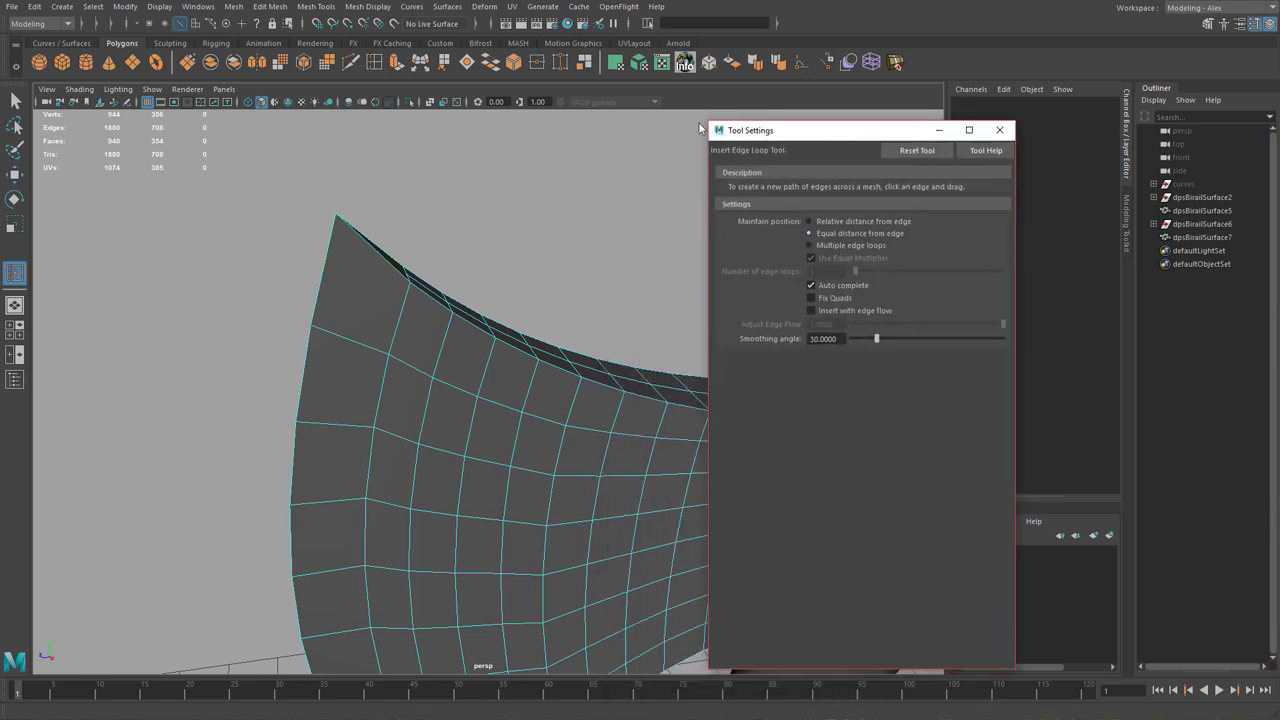
pyautogui.click(350, 8)
pyautogui.moveTo(316, 7)
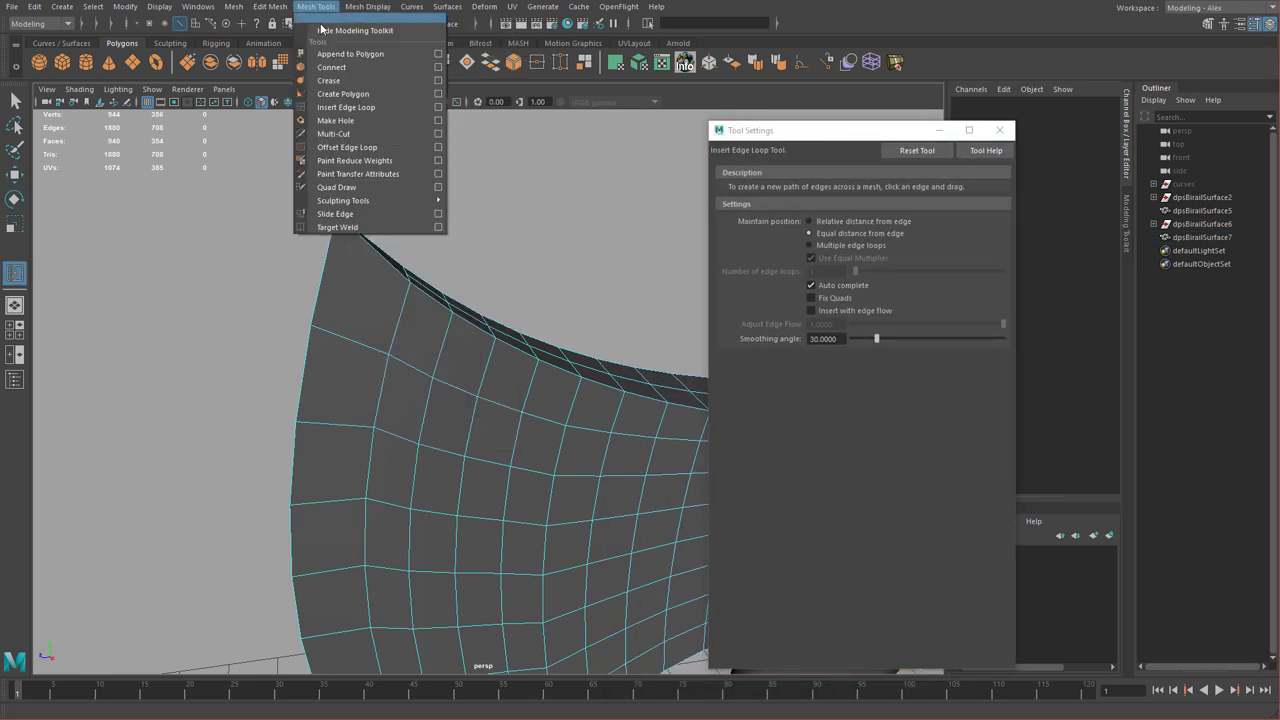
pyautogui.click(823, 238)
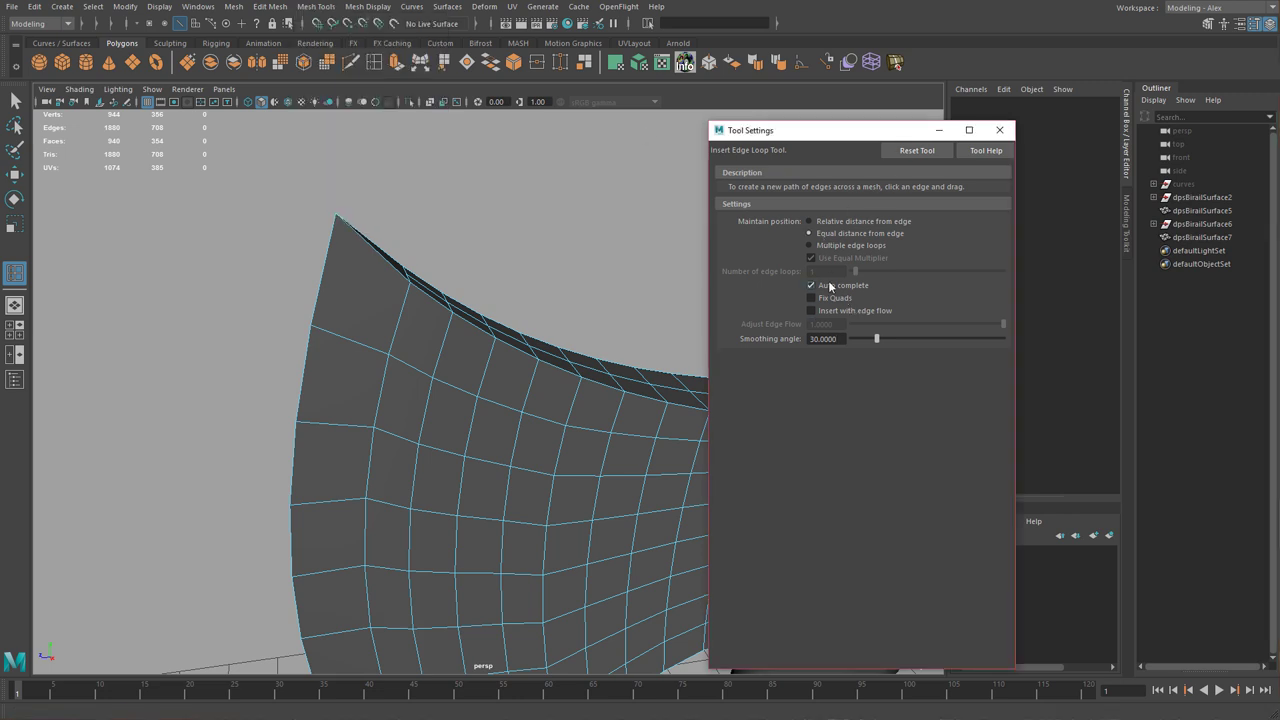
# - Insert supporting edge loops on the axe head's sides, close to the upper and lower rims
pyautogui.keyDown('alt'); pyautogui.moveTo(466, 283); pyautogui.dragTo(455, 375, button='middle'); pyautogui.keyUp('alt')
pyautogui.keyDown('alt'); pyautogui.moveTo(455, 375); pyautogui.dragTo(617, 407, button='right'); pyautogui.keyUp('alt')
pyautogui.keyDown('alt'); pyautogui.moveTo(333, 374); pyautogui.dragTo(398, 352); pyautogui.keyUp('alt')
pyautogui.moveTo(358, 285); pyautogui.dragTo(359, 284)
pyautogui.keyDown('alt'); pyautogui.moveTo(466, 414); pyautogui.dragTo(346, 426, button='right'); pyautogui.keyUp('alt')
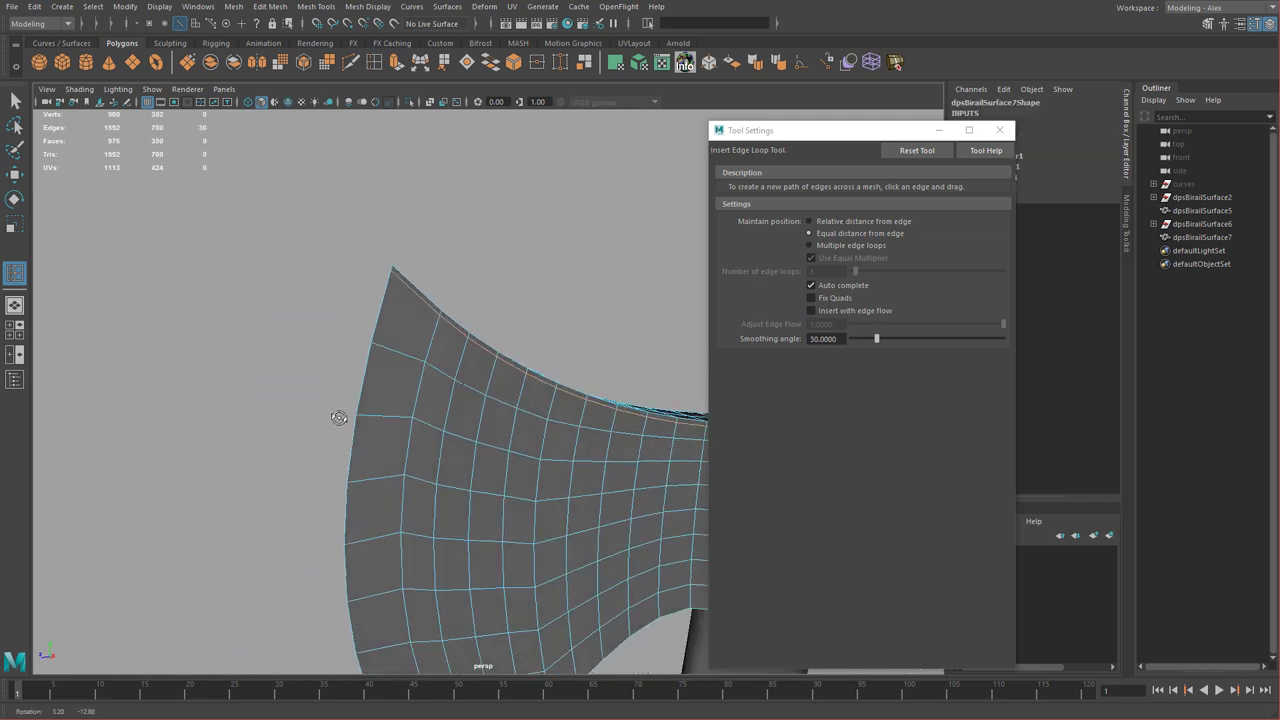
pyautogui.keyDown('alt'); pyautogui.moveTo(430, 580); pyautogui.dragTo(343, 329, button='middle'); pyautogui.keyUp('alt')
pyautogui.keyDown('alt'); pyautogui.moveTo(343, 329); pyautogui.dragTo(420, 360, button='right'); pyautogui.keyUp('alt')
pyautogui.moveTo(490, 537); pyautogui.dragTo(417, 411)
# - Multi-cut the top face at the back end from the centre vertex to both outer corners
pyautogui.keyDown('alt'); pyautogui.moveTo(417, 411); pyautogui.dragTo(314, 377, button='right'); pyautogui.keyUp('alt')
pyautogui.keyDown('alt'); pyautogui.moveTo(314, 377); pyautogui.dragTo(390, 384); pyautogui.keyUp('alt')
pyautogui.keyDown('alt'); pyautogui.moveTo(390, 384); pyautogui.dragTo(346, 371, button='middle'); pyautogui.keyUp('alt')
pyautogui.keyDown('alt'); pyautogui.moveTo(346, 371); pyautogui.dragTo(480, 449, button='right'); pyautogui.keyUp('alt')
pyautogui.press('w')
pyautogui.rightClick(297, 302)
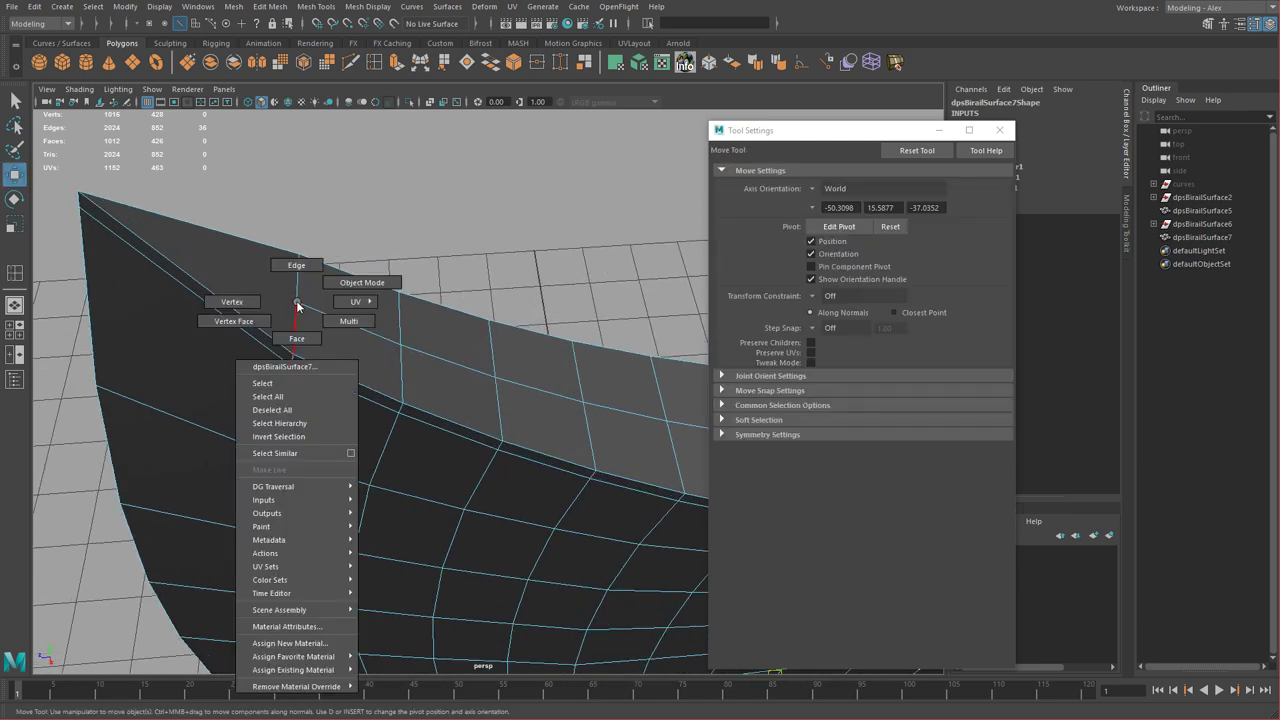
pyautogui.keyDown('alt'); pyautogui.moveTo(448, 397); pyautogui.dragTo(234, 320, button='right'); pyautogui.keyUp('alt')
pyautogui.keyDown('alt'); pyautogui.moveTo(234, 320); pyautogui.dragTo(458, 372); pyautogui.keyUp('alt')
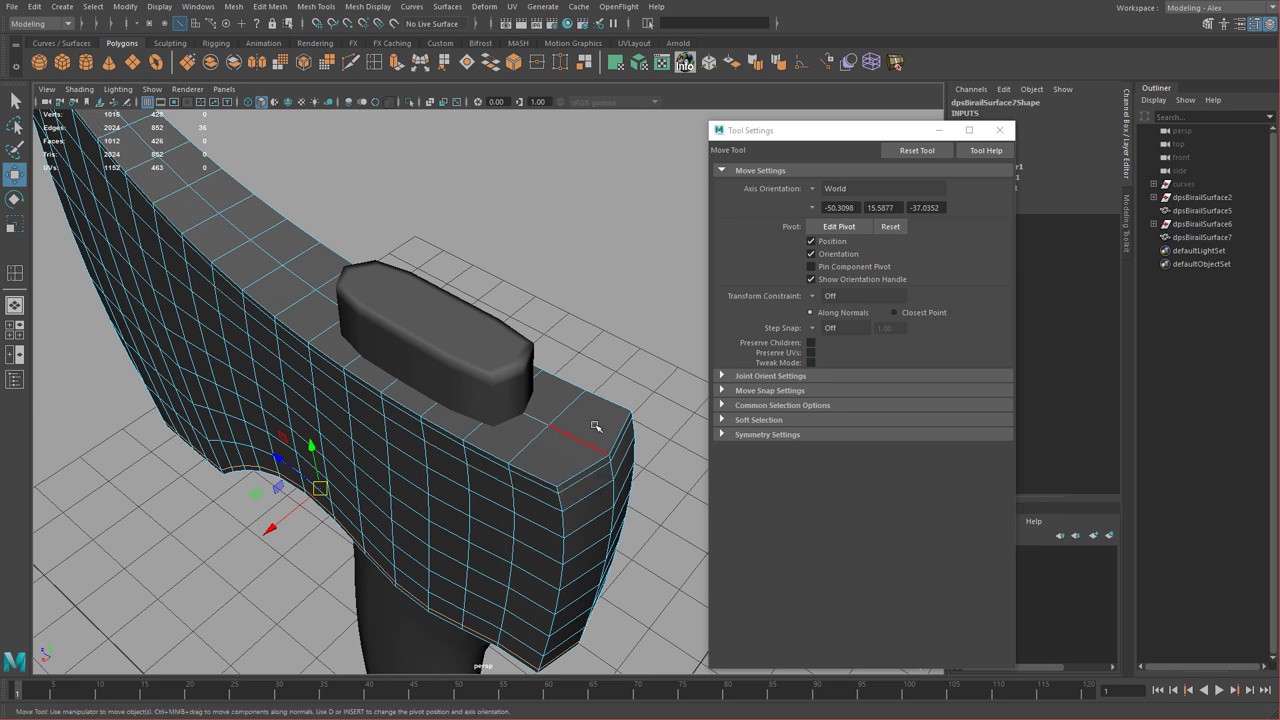
pyautogui.click(351, 63)
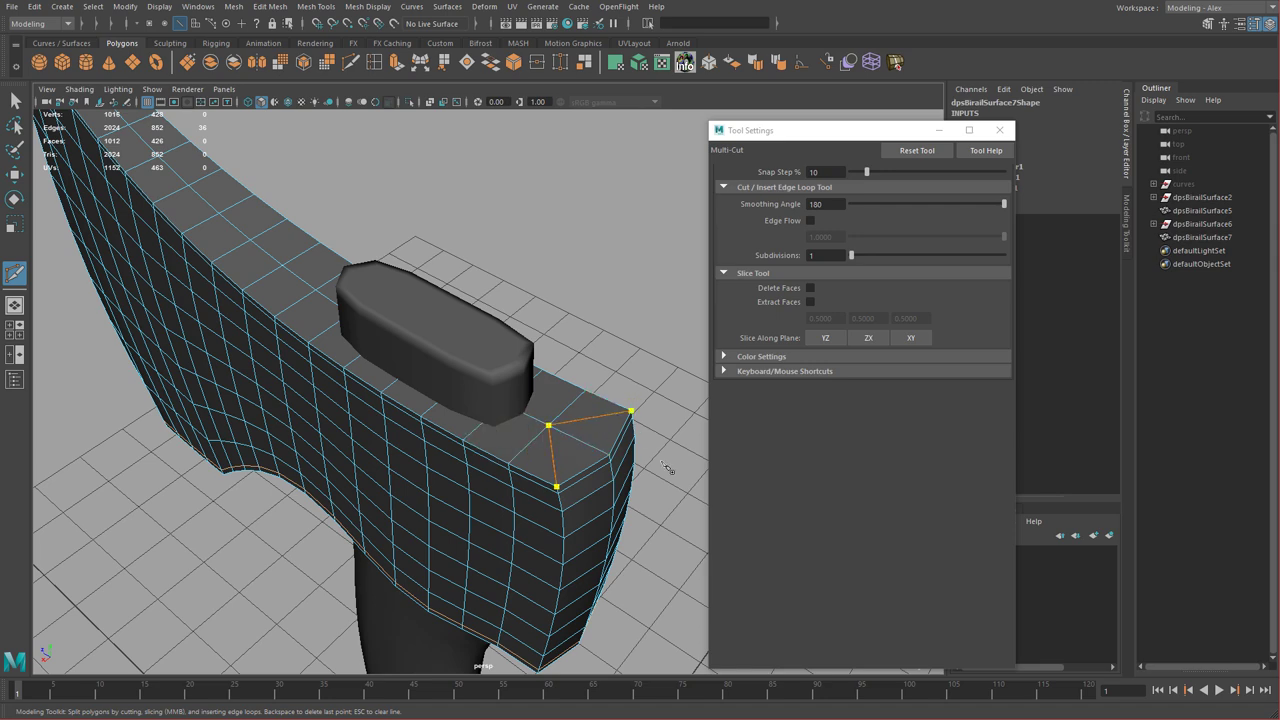
pyautogui.press('w')
# - Multi-cut the underside at the back end from the centre vertex to both outer corners
pyautogui.keyDown('alt'); pyautogui.moveTo(600, 430); pyautogui.dragTo(551, 509); pyautogui.keyUp('alt')
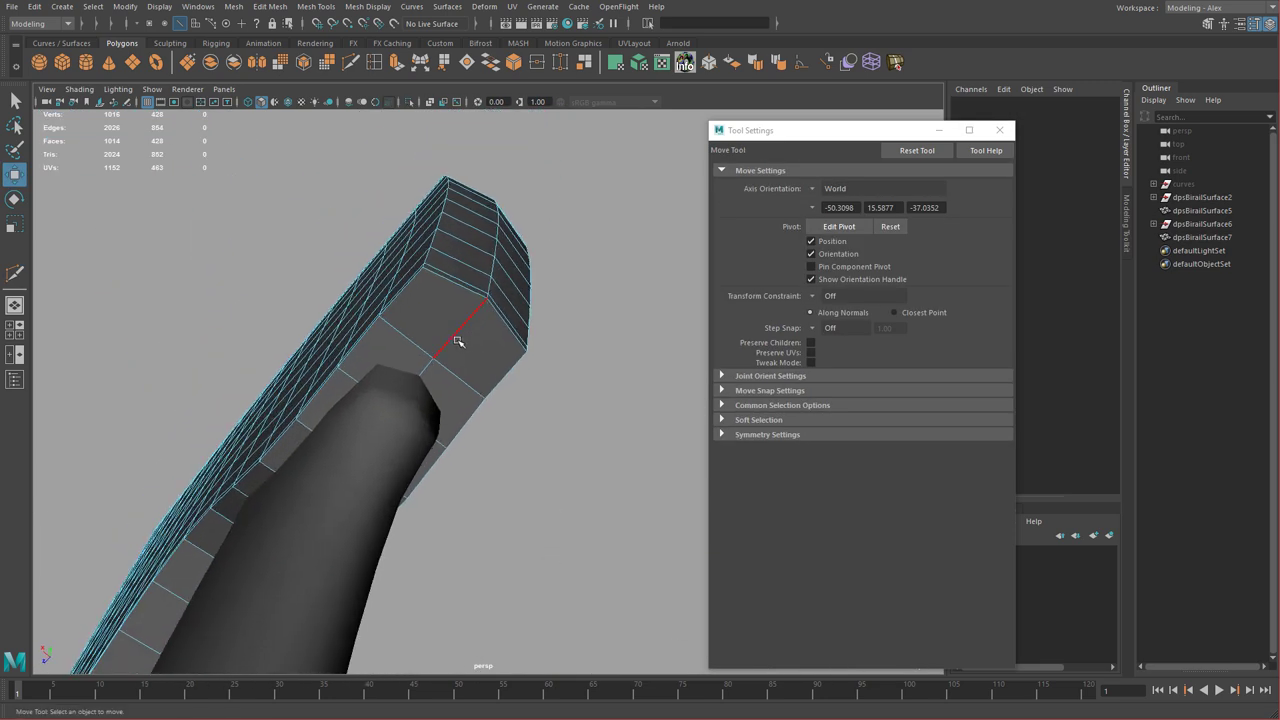
pyautogui.hotkey('ctrl', 'shift', 'x')
pyautogui.click(424, 267)
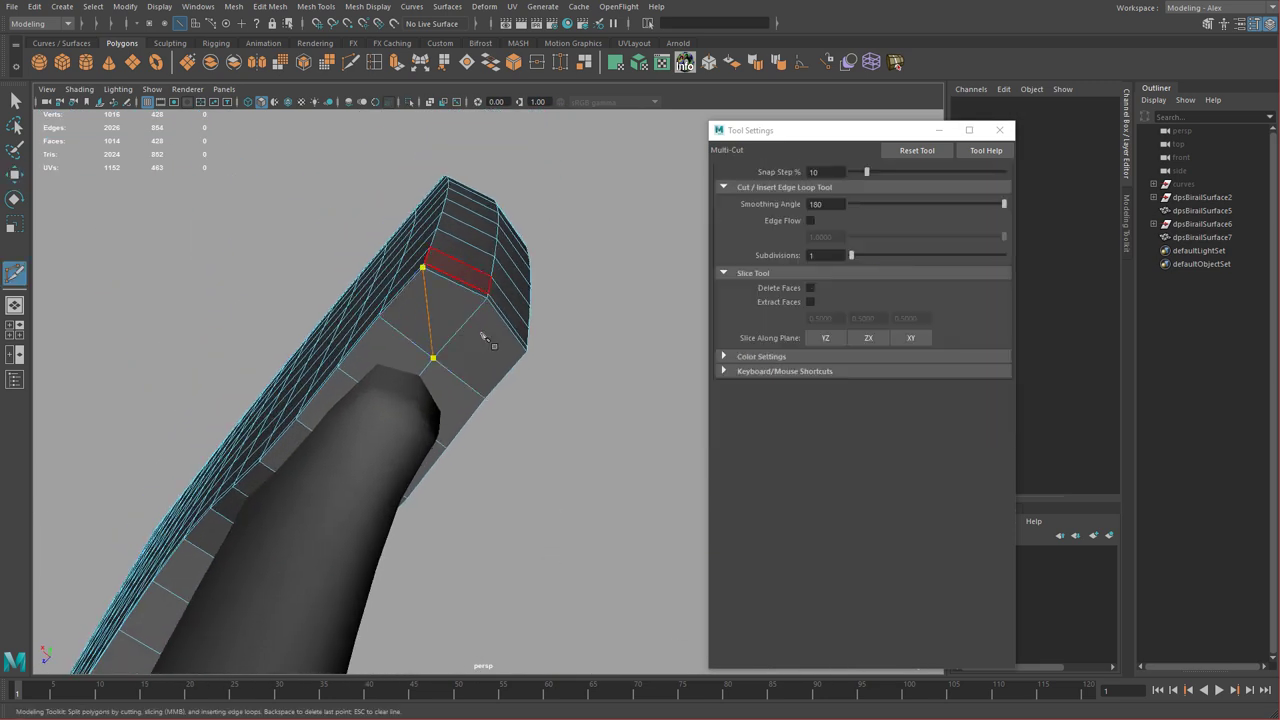
pyautogui.rightClick(462, 355)
pyautogui.click(436, 356)
pyautogui.click(526, 354)
pyautogui.press('w')
# - With Auto complete off, insert a supporting edge path around the top face, just inside its rim, from the back end to the blade tip
pyautogui.keyDown('alt'); pyautogui.moveTo(549, 420); pyautogui.dragTo(420, 420); pyautogui.keyUp('alt')
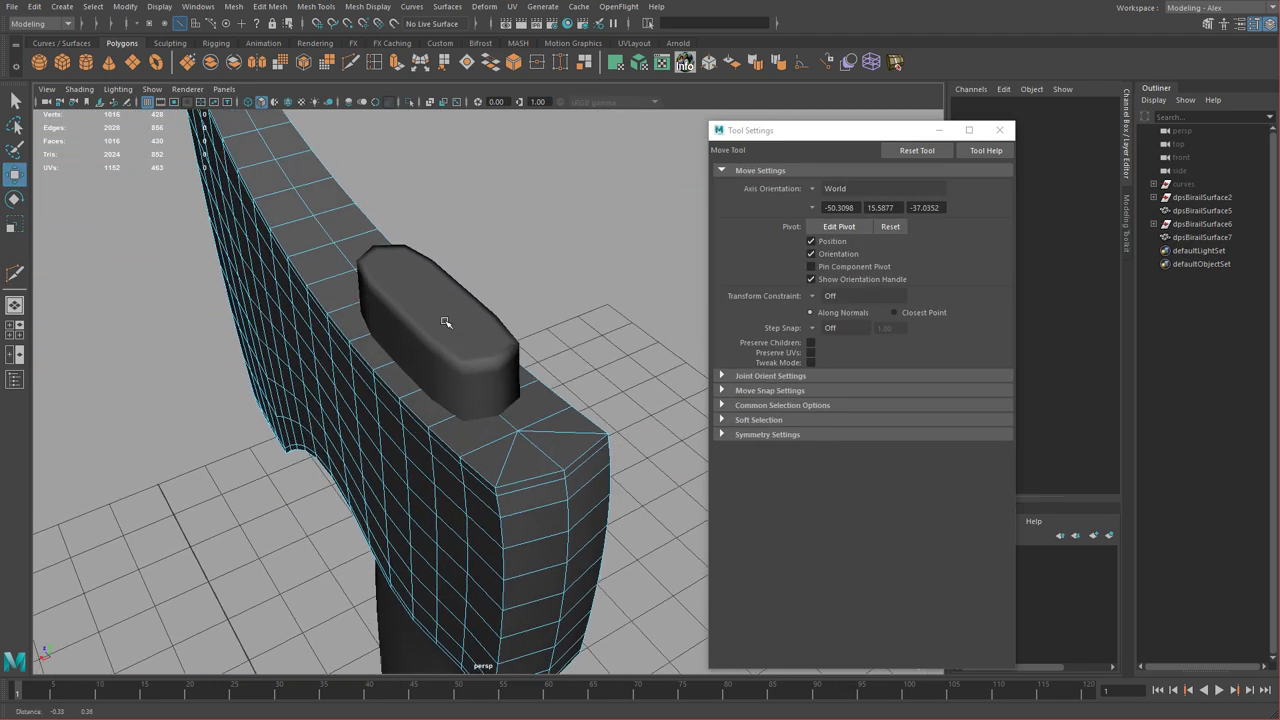
pyautogui.click(374, 62)
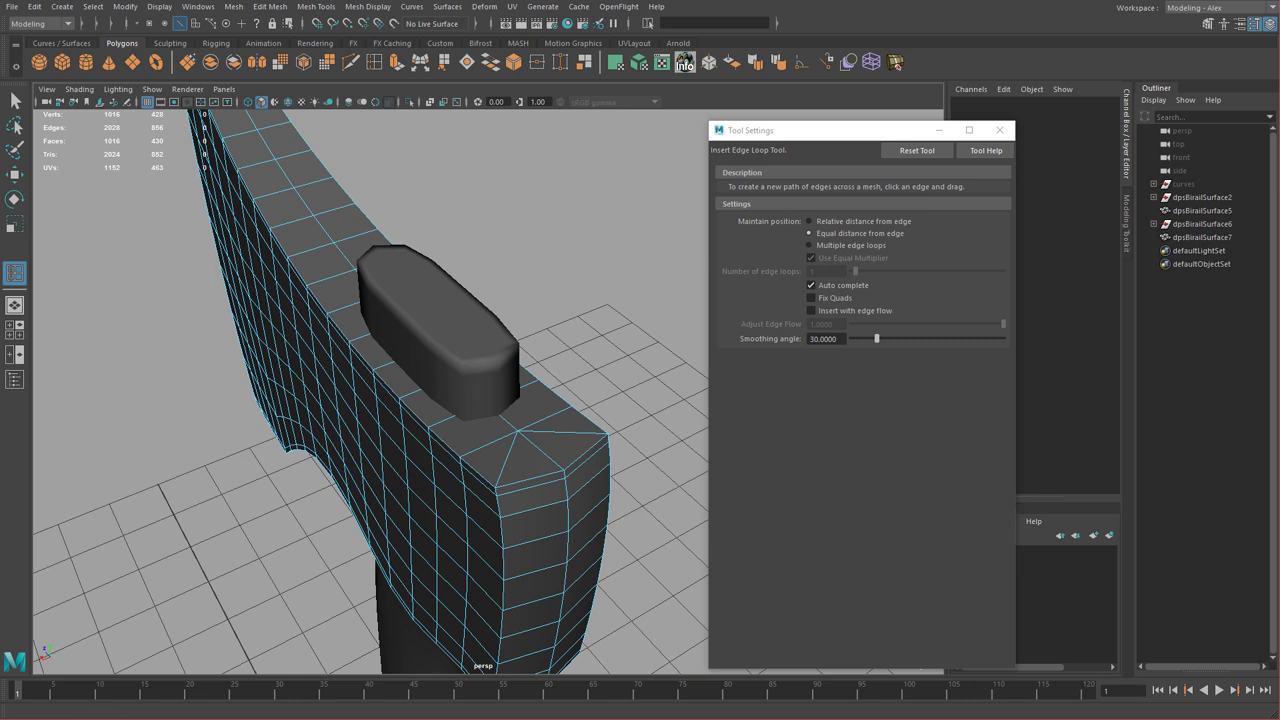
pyautogui.keyDown('alt'); pyautogui.moveTo(437, 369); pyautogui.dragTo(449, 372, button='middle'); pyautogui.keyUp('alt')
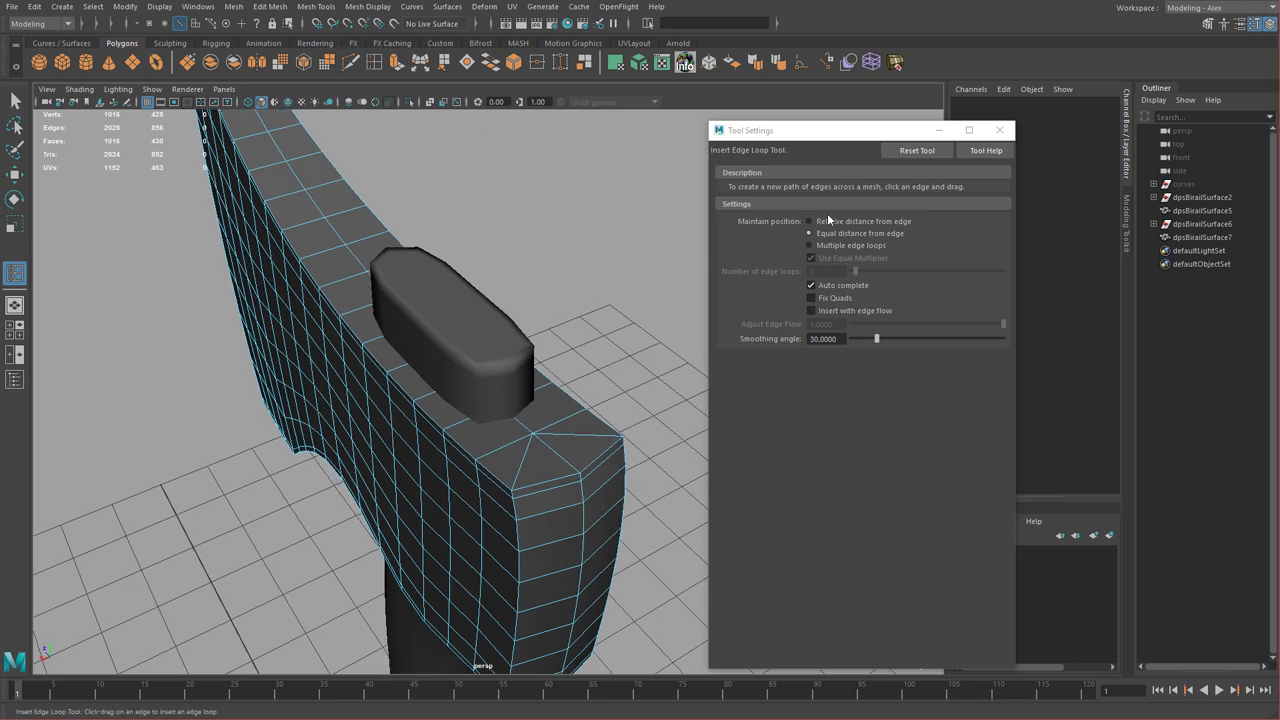
pyautogui.click(811, 285)
pyautogui.keyDown('alt'); pyautogui.moveTo(486, 443); pyautogui.dragTo(497, 466); pyautogui.keyUp('alt')
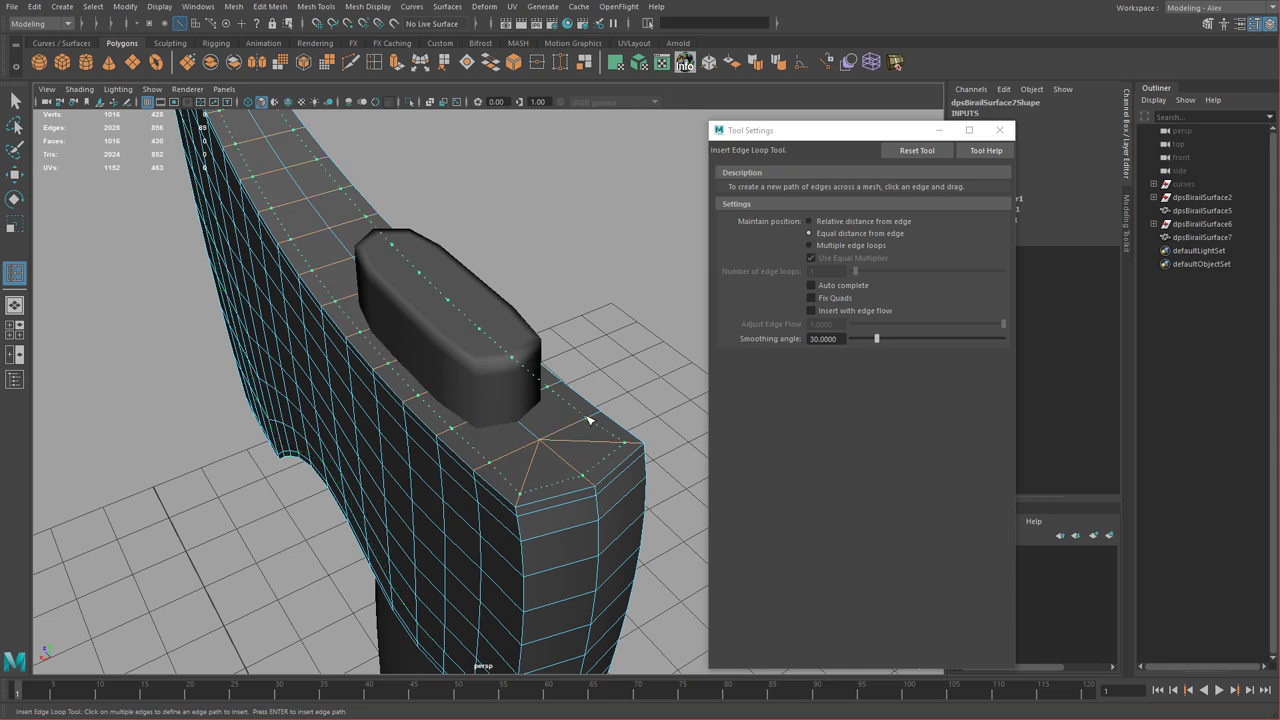
pyautogui.keyDown('alt'); pyautogui.moveTo(494, 434); pyautogui.dragTo(348, 400); pyautogui.keyUp('alt')
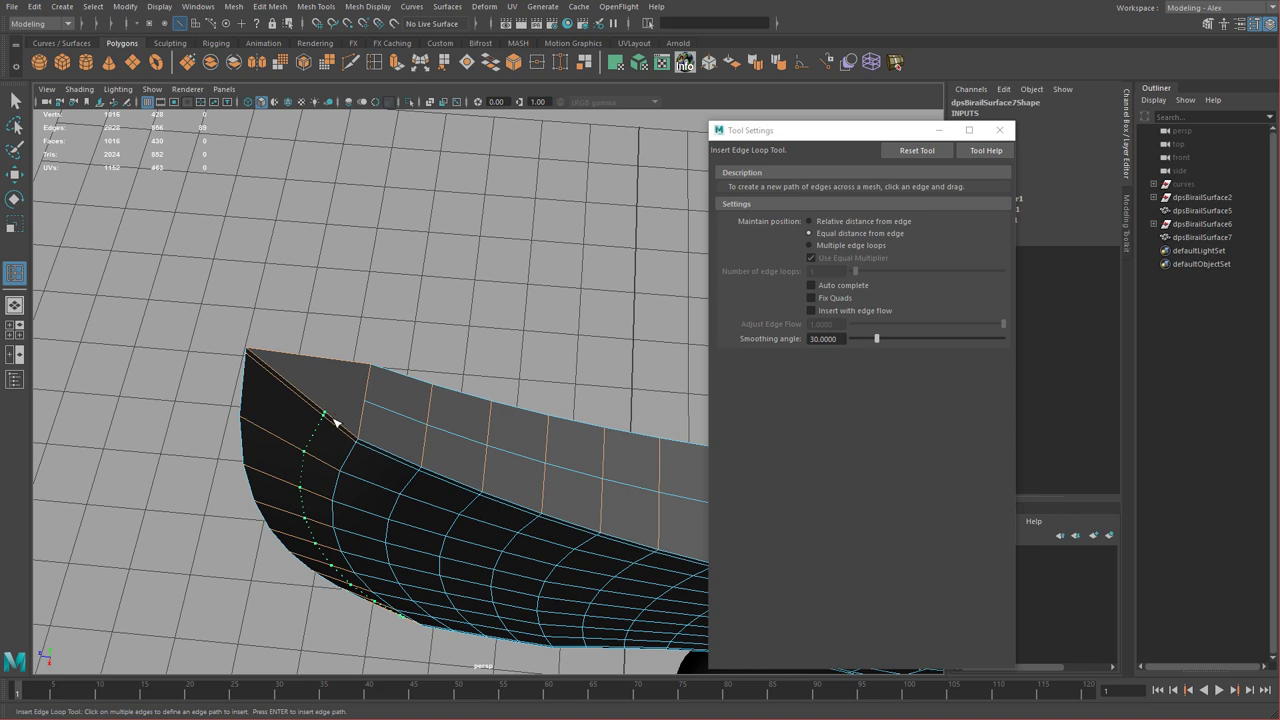
pyautogui.keyDown('alt'); pyautogui.moveTo(418, 470); pyautogui.dragTo(352, 410); pyautogui.keyUp('alt')
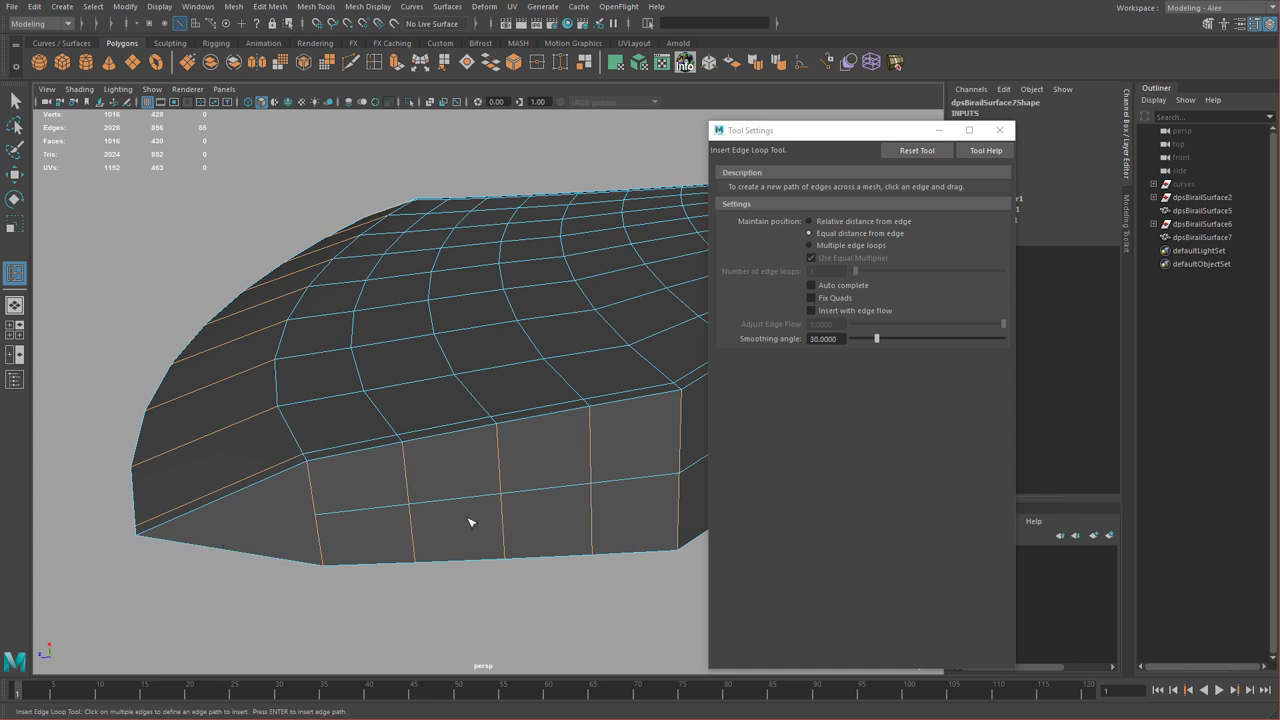
pyautogui.keyDown('alt'); pyautogui.moveTo(526, 540); pyautogui.dragTo(445, 587); pyautogui.keyUp('alt')
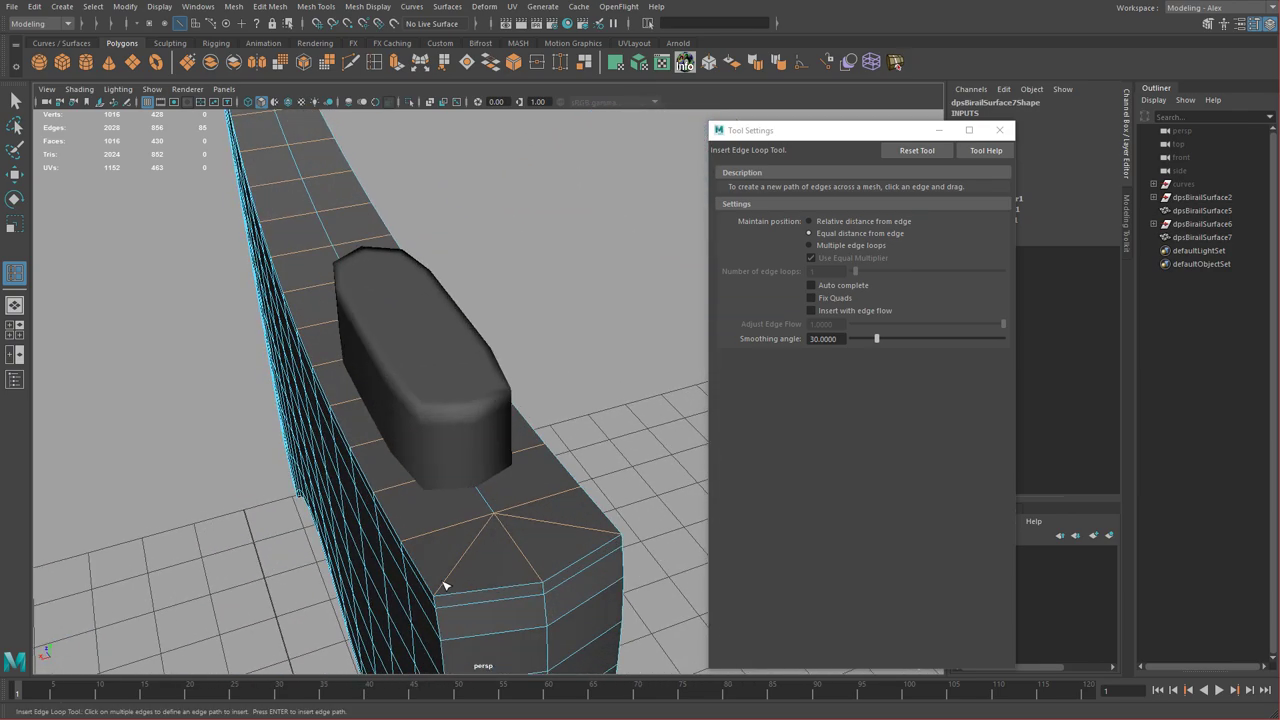
pyautogui.keyDown('alt'); pyautogui.moveTo(345, 404); pyautogui.dragTo(323, 434); pyautogui.keyUp('alt')
pyautogui.keyDown('alt'); pyautogui.moveTo(323, 434); pyautogui.dragTo(383, 477, button='middle'); pyautogui.keyUp('alt')
pyautogui.scroll(4, 383, 477)
pyautogui.keyDown('alt'); pyautogui.moveTo(237, 542); pyautogui.dragTo(379, 513); pyautogui.keyUp('alt')
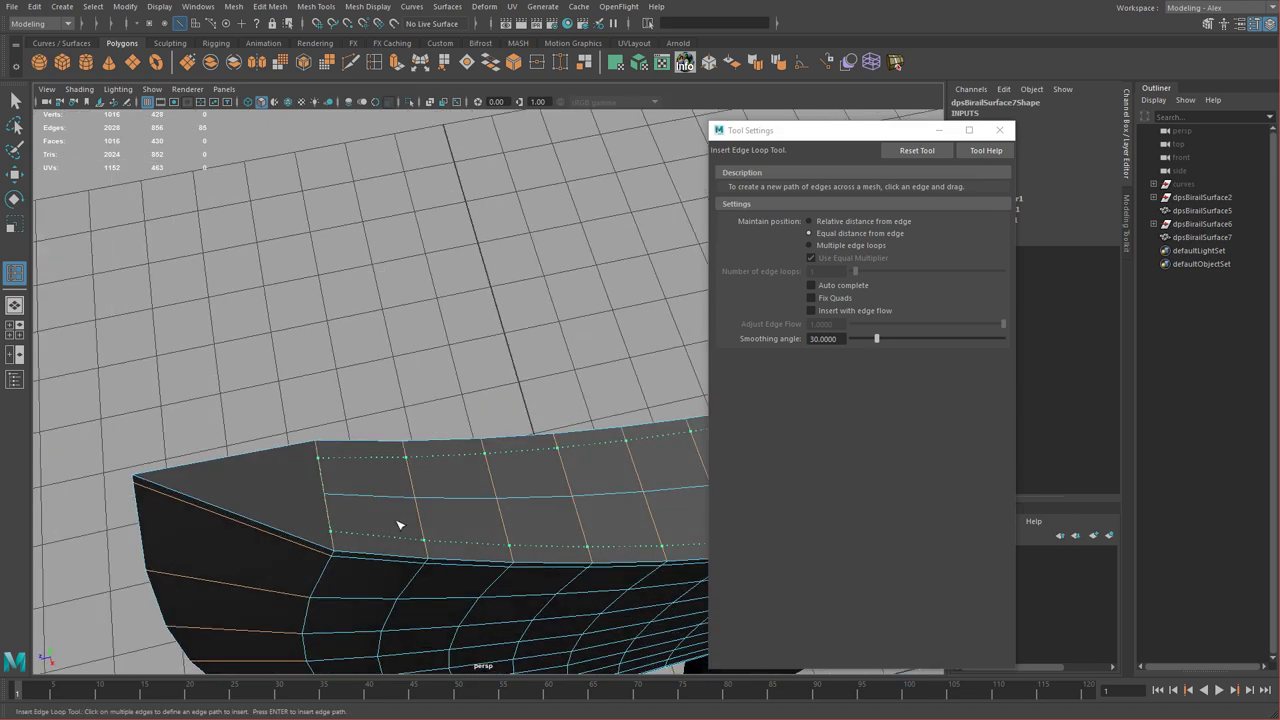
pyautogui.keyDown('alt'); pyautogui.moveTo(592, 479); pyautogui.dragTo(463, 443); pyautogui.keyUp('alt')
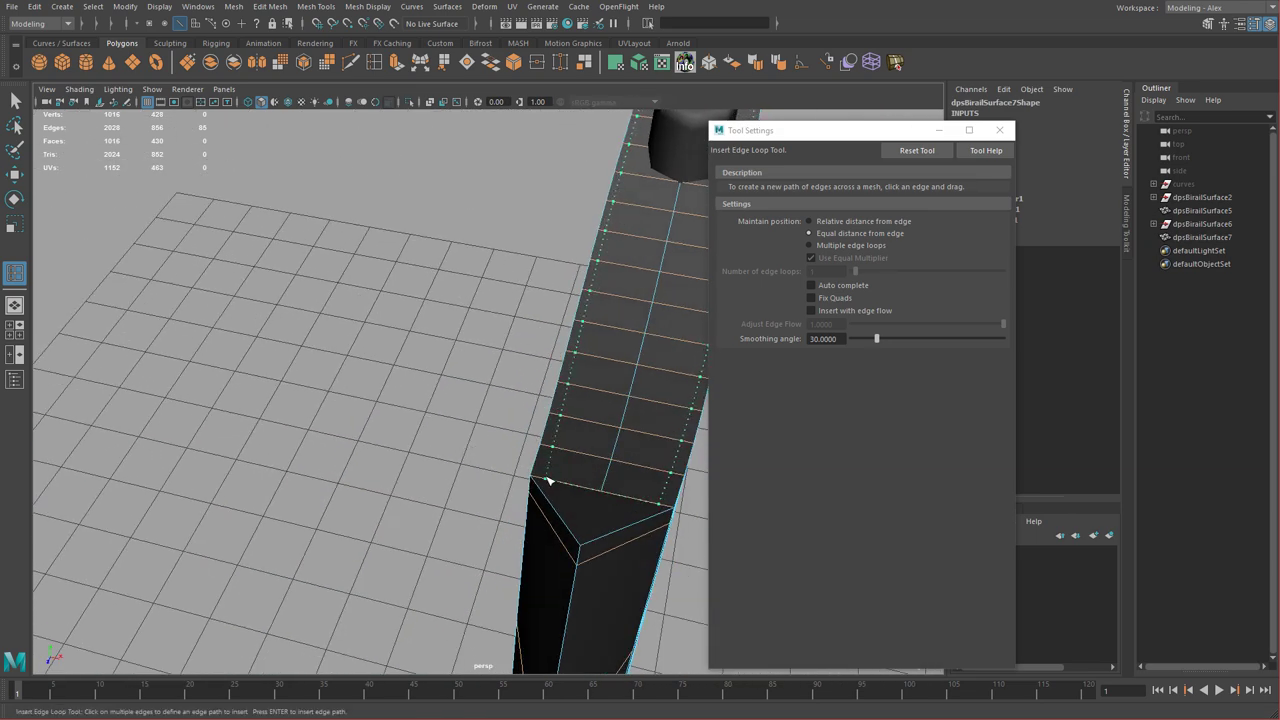
pyautogui.keyDown('alt'); pyautogui.moveTo(617, 498); pyautogui.dragTo(505, 522); pyautogui.keyUp('alt')
pyautogui.press('Return')
# - Delete the redundant edge closing the new loop at the blade-tip end of the top face, using the smooth preview
pyautogui.keyDown('alt'); pyautogui.moveTo(334, 441); pyautogui.dragTo(420, 450, button='right'); pyautogui.keyUp('alt')
pyautogui.keyDown('alt'); pyautogui.moveTo(420, 450); pyautogui.dragTo(709, 711, button='middle'); pyautogui.keyUp('alt')
pyautogui.keyDown('alt'); pyautogui.moveTo(170, 310); pyautogui.dragTo(426, 466, button='middle'); pyautogui.keyUp('alt')
pyautogui.keyDown('alt'); pyautogui.moveTo(293, 372); pyautogui.dragTo(435, 429); pyautogui.keyUp('alt')
pyautogui.press('w')
pyautogui.click(428, 422)
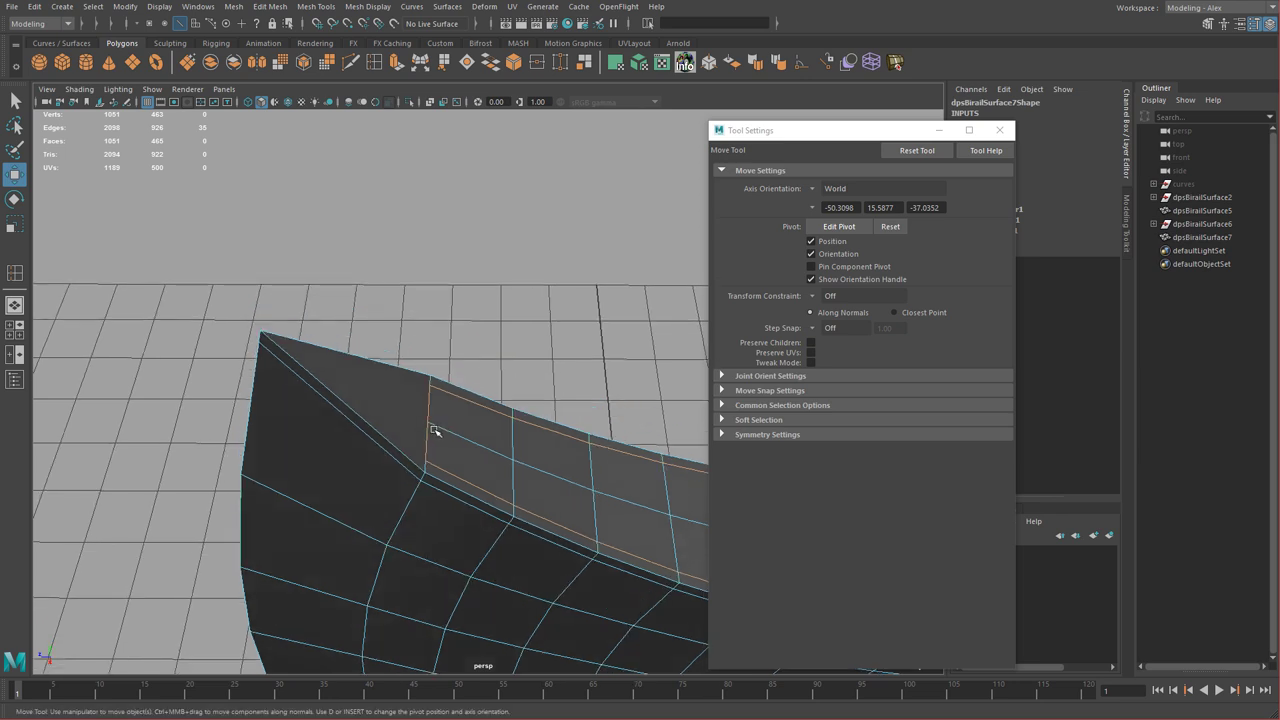
pyautogui.press('3')
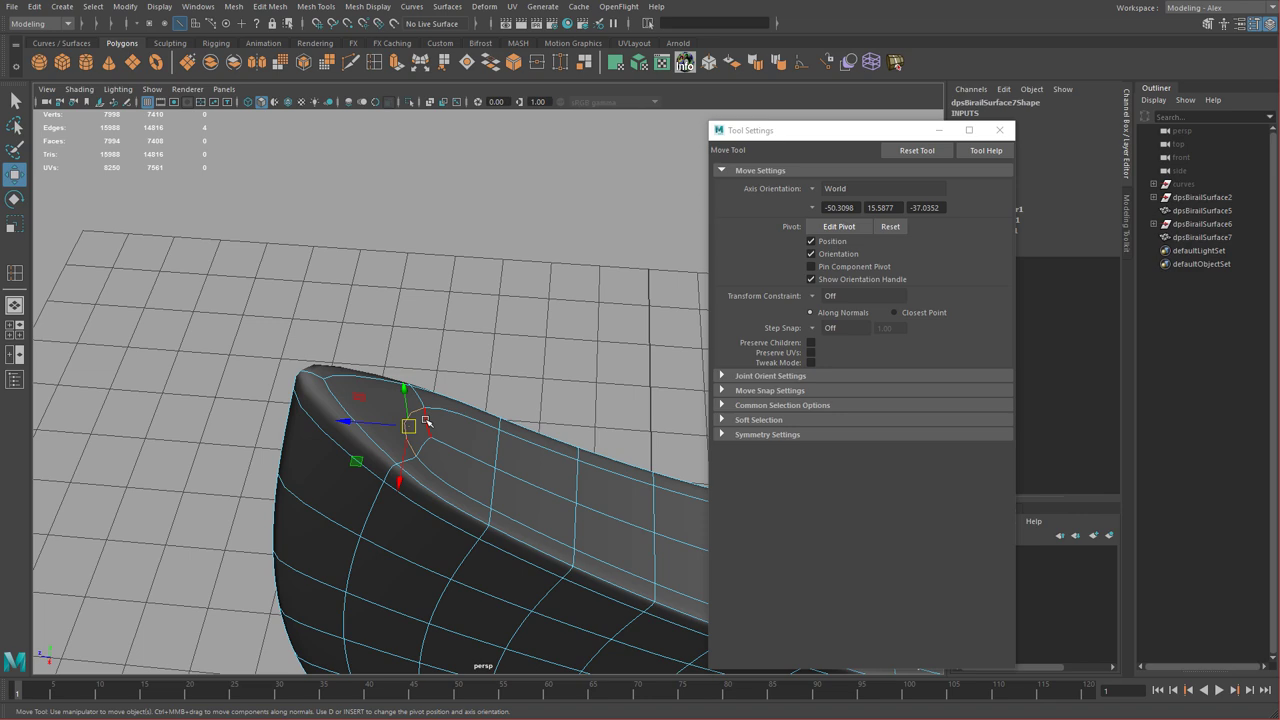
pyautogui.click(426, 422)
pyautogui.press('1')
# - Insert a supporting edge path around the underside, just inside its rim, from the back end to the blade tip
pyautogui.keyDown('alt'); pyautogui.moveTo(466, 476); pyautogui.dragTo(420, 380); pyautogui.keyUp('alt')
pyautogui.click(374, 63)
pyautogui.keyDown('alt'); pyautogui.moveTo(416, 191); pyautogui.dragTo(486, 491); pyautogui.keyUp('alt')
pyautogui.click(491, 494)
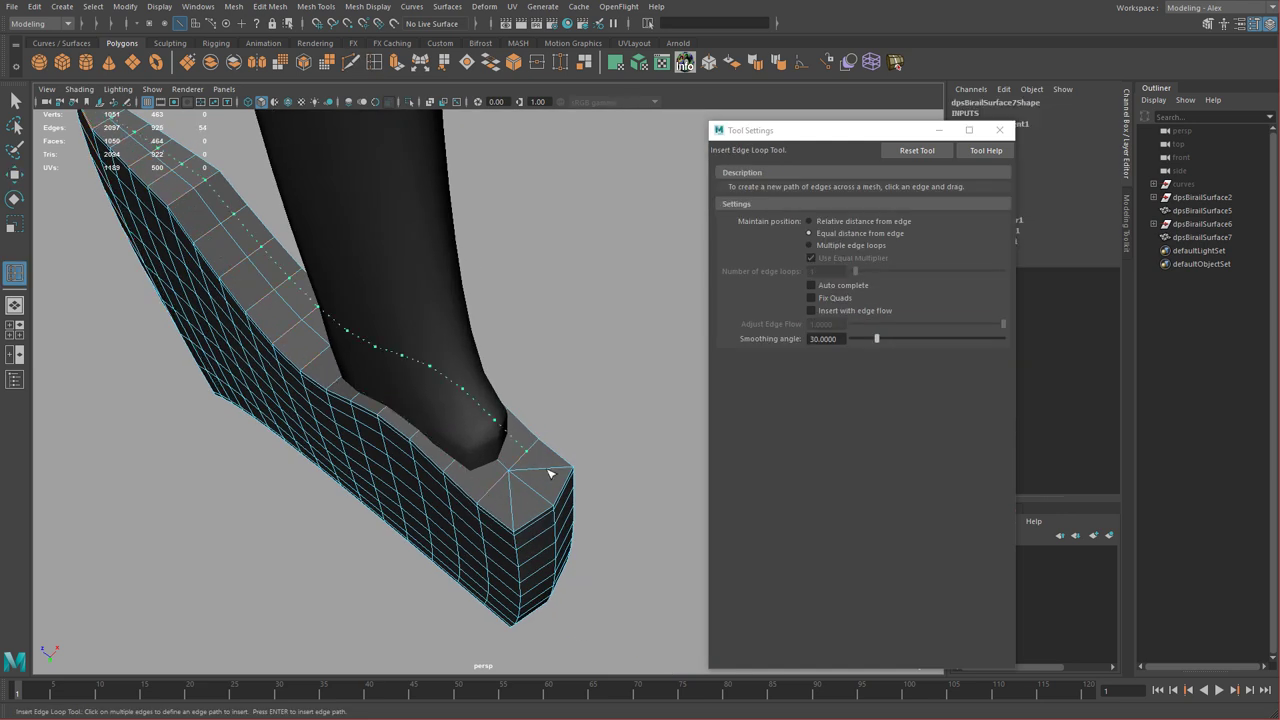
pyautogui.keyDown('alt'); pyautogui.moveTo(408, 472); pyautogui.dragTo(480, 430); pyautogui.keyUp('alt')
pyautogui.keyDown('alt'); pyautogui.moveTo(300, 380); pyautogui.dragTo(532, 490, button='middle'); pyautogui.keyUp('alt')
pyautogui.keyDown('alt'); pyautogui.moveTo(532, 490); pyautogui.dragTo(620, 480, button='right'); pyautogui.keyUp('alt')
pyautogui.keyDown('alt'); pyautogui.moveTo(620, 480); pyautogui.dragTo(450, 440, button='middle'); pyautogui.keyUp('alt')
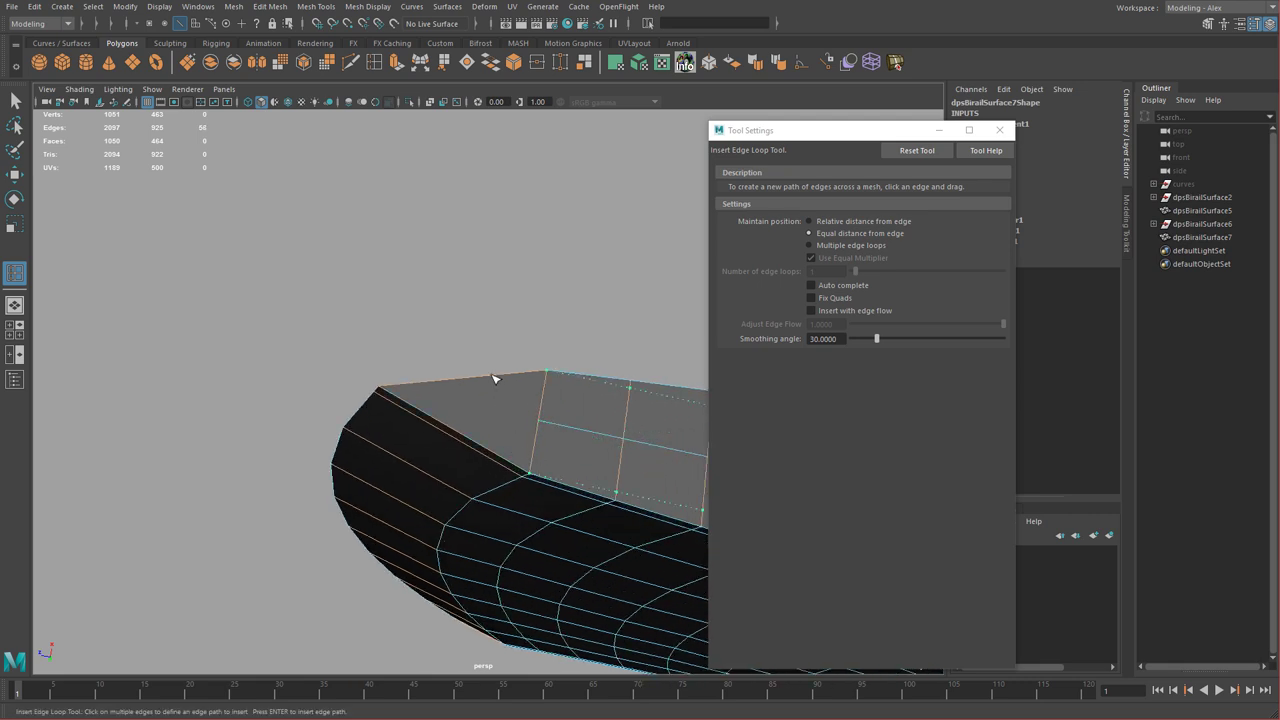
pyautogui.keyDown('alt'); pyautogui.moveTo(515, 417); pyautogui.dragTo(366, 523); pyautogui.keyUp('alt')
pyautogui.click(342, 549)
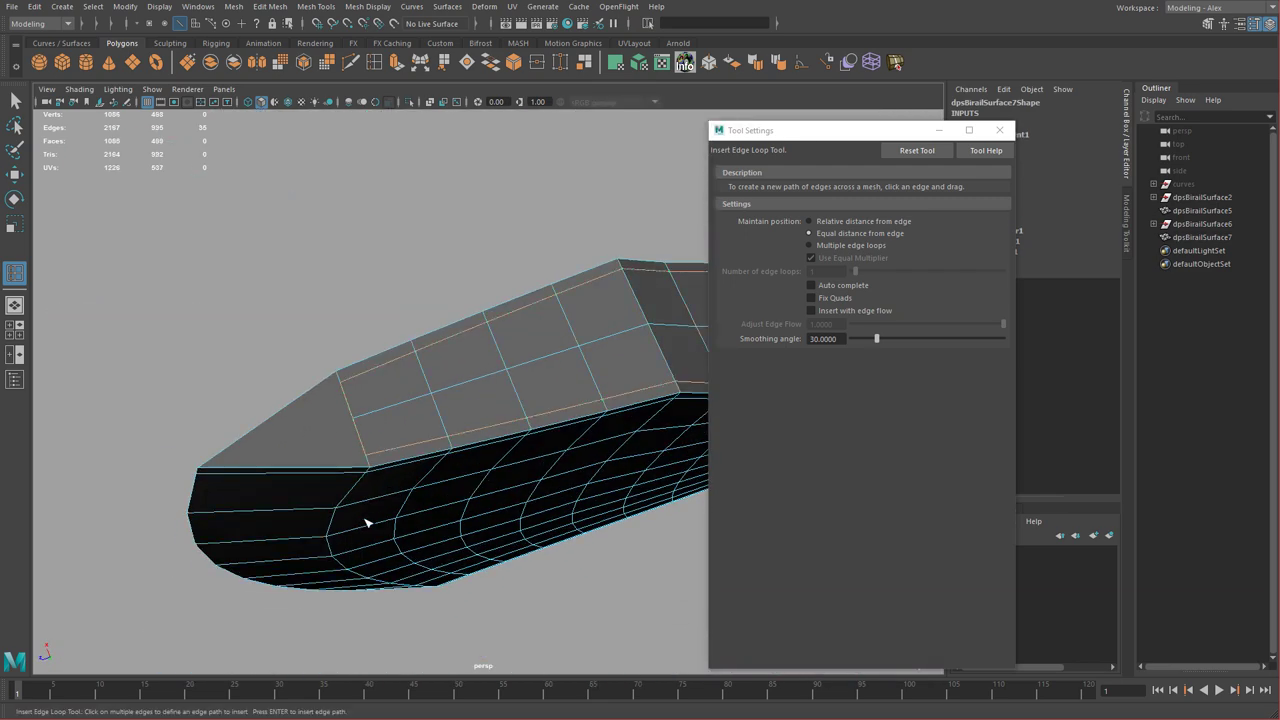
# - Delete the redundant edge closing the new loop at the blade-tip end of the underside, using the smooth preview
pyautogui.keyDown('alt'); pyautogui.moveTo(388, 422); pyautogui.dragTo(435, 432); pyautogui.keyUp('alt')
pyautogui.press('w')
pyautogui.press('3')
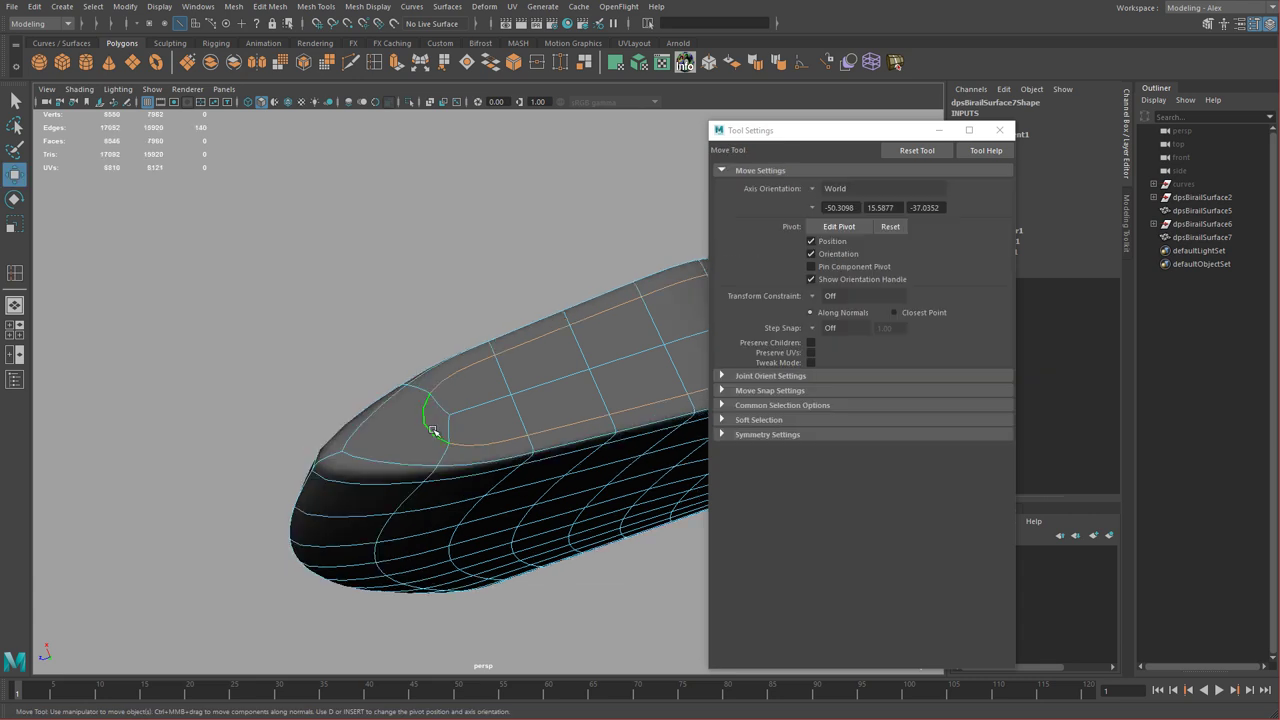
pyautogui.press('Delete')
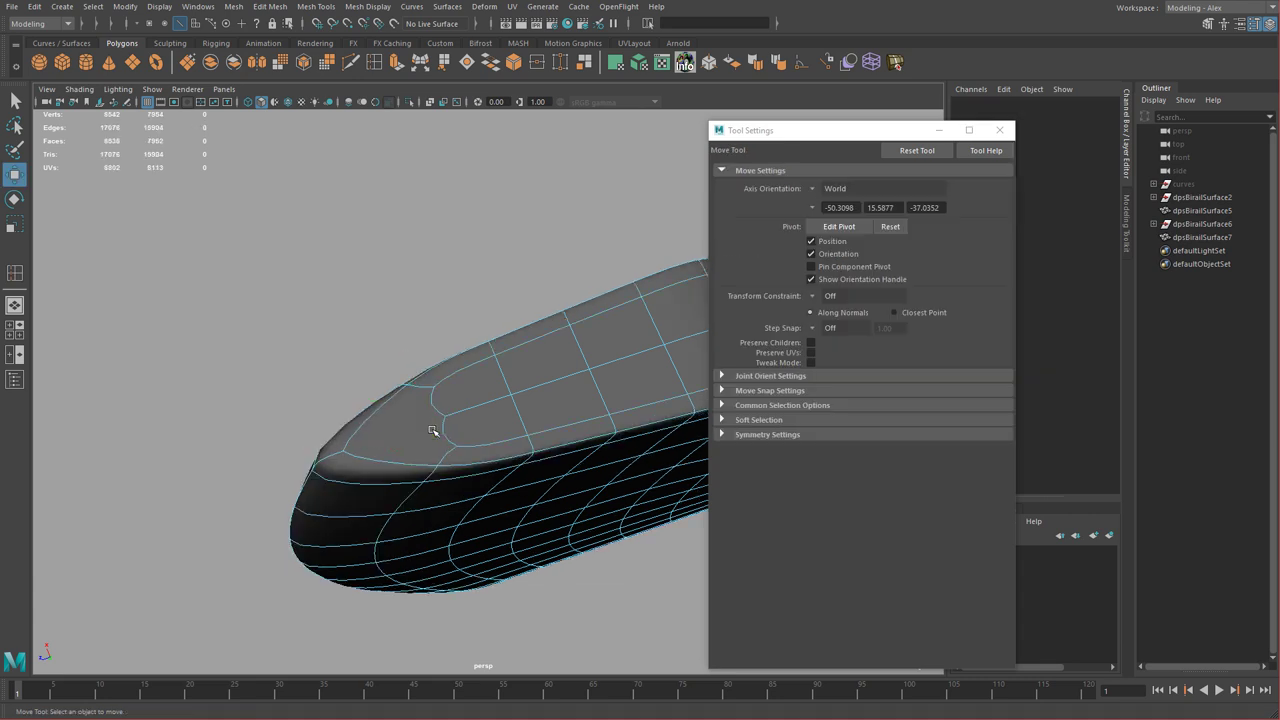
pyautogui.press('1')
# - With equal distance and Auto complete on, insert a supporting edge loop just inside the cutting edge on each side of the blade
pyautogui.keyDown('alt'); pyautogui.moveTo(472, 440); pyautogui.dragTo(441, 393); pyautogui.keyUp('alt')
pyautogui.keyDown('alt'); pyautogui.moveTo(441, 393); pyautogui.dragTo(500, 425, button='middle'); pyautogui.keyUp('alt')
pyautogui.keyDown('alt'); pyautogui.moveTo(500, 425); pyautogui.dragTo(534, 380, button='right'); pyautogui.keyUp('alt')
pyautogui.keyDown('alt'); pyautogui.moveTo(534, 380); pyautogui.dragTo(449, 363); pyautogui.keyUp('alt')
pyautogui.keyDown('alt'); pyautogui.moveTo(300, 298); pyautogui.dragTo(389, 135); pyautogui.keyUp('alt')
pyautogui.click(378, 62)
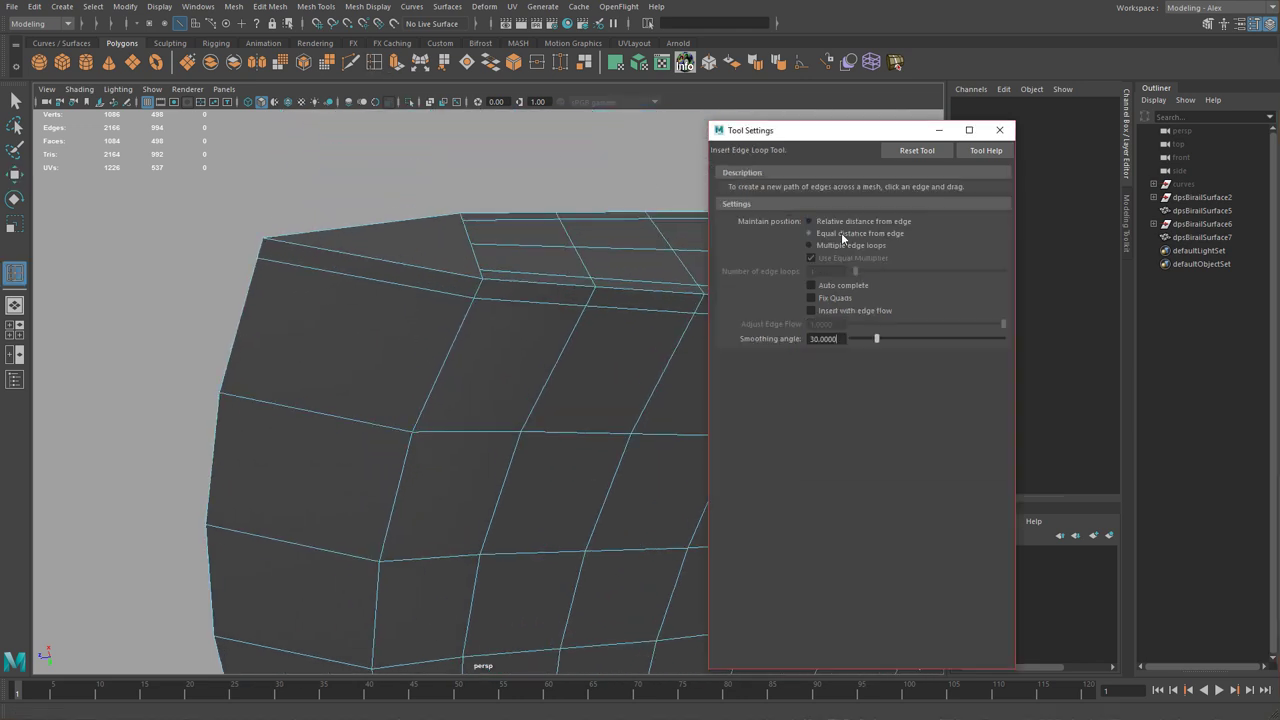
pyautogui.scroll(5, 443, 366)
pyautogui.click(829, 287)
pyautogui.keyDown('alt'); pyautogui.moveTo(397, 272); pyautogui.dragTo(428, 322, button='middle'); pyautogui.keyUp('alt')
pyautogui.moveTo(281, 271); pyautogui.dragTo(333, 452)
pyautogui.click(275, 278)
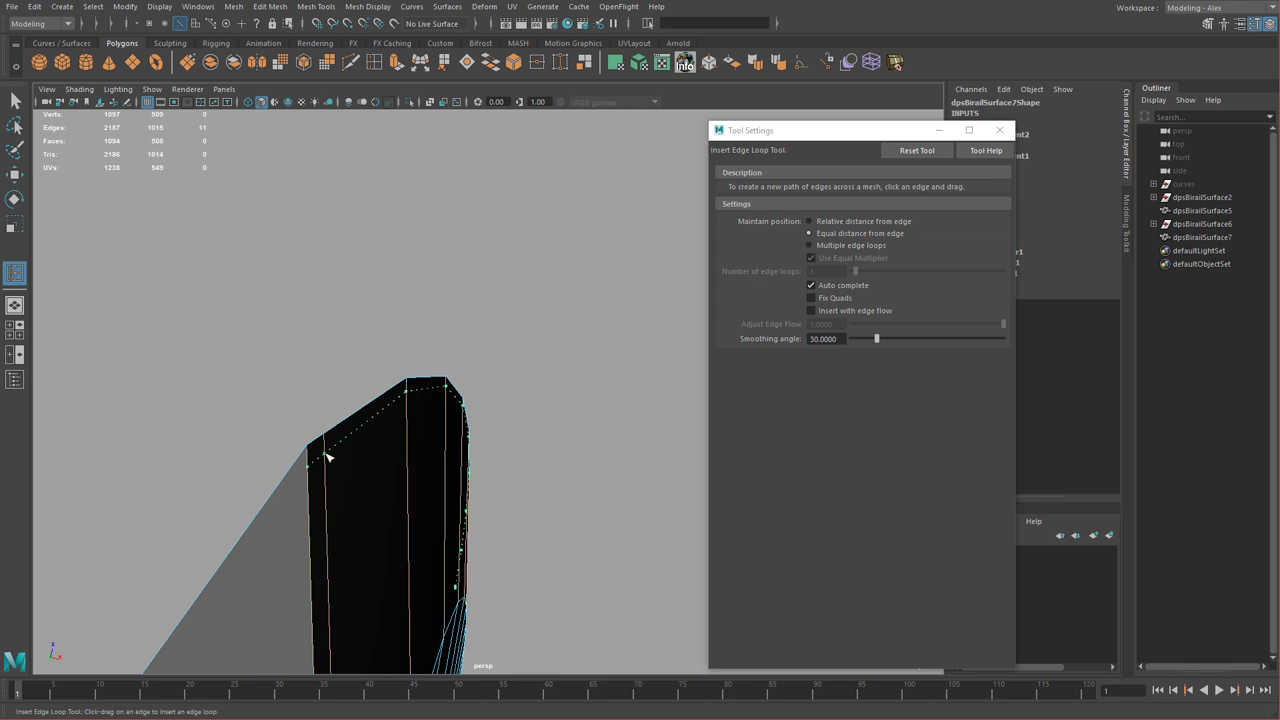
pyautogui.click(327, 456)
# - Cut edges at the blade tips joining the ends of the new loops to the inner support corners of the top face and underside
pyautogui.keyDown('alt'); pyautogui.moveTo(503, 466); pyautogui.dragTo(503, 428); pyautogui.keyUp('alt')
pyautogui.keyDown('alt'); pyautogui.moveTo(389, 423); pyautogui.dragTo(470, 405); pyautogui.keyUp('alt')
pyautogui.hotkey('ctrl', 'shift', 'x')
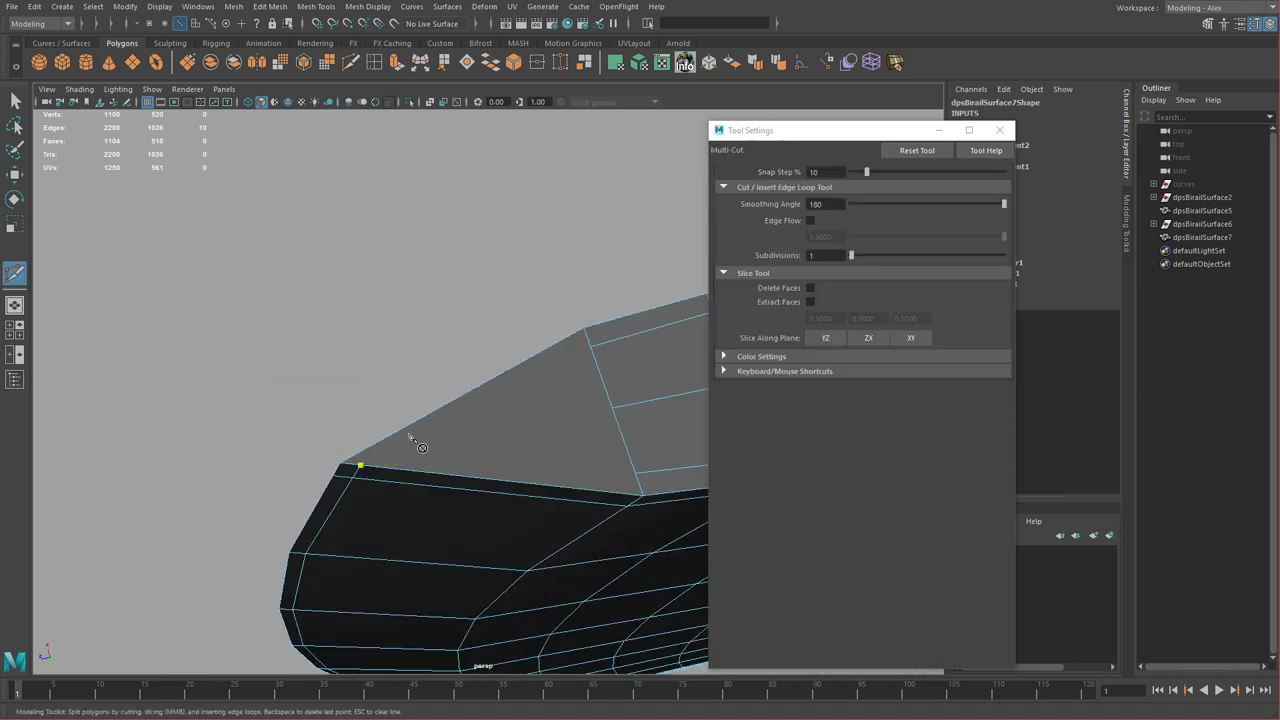
pyautogui.press('Return')
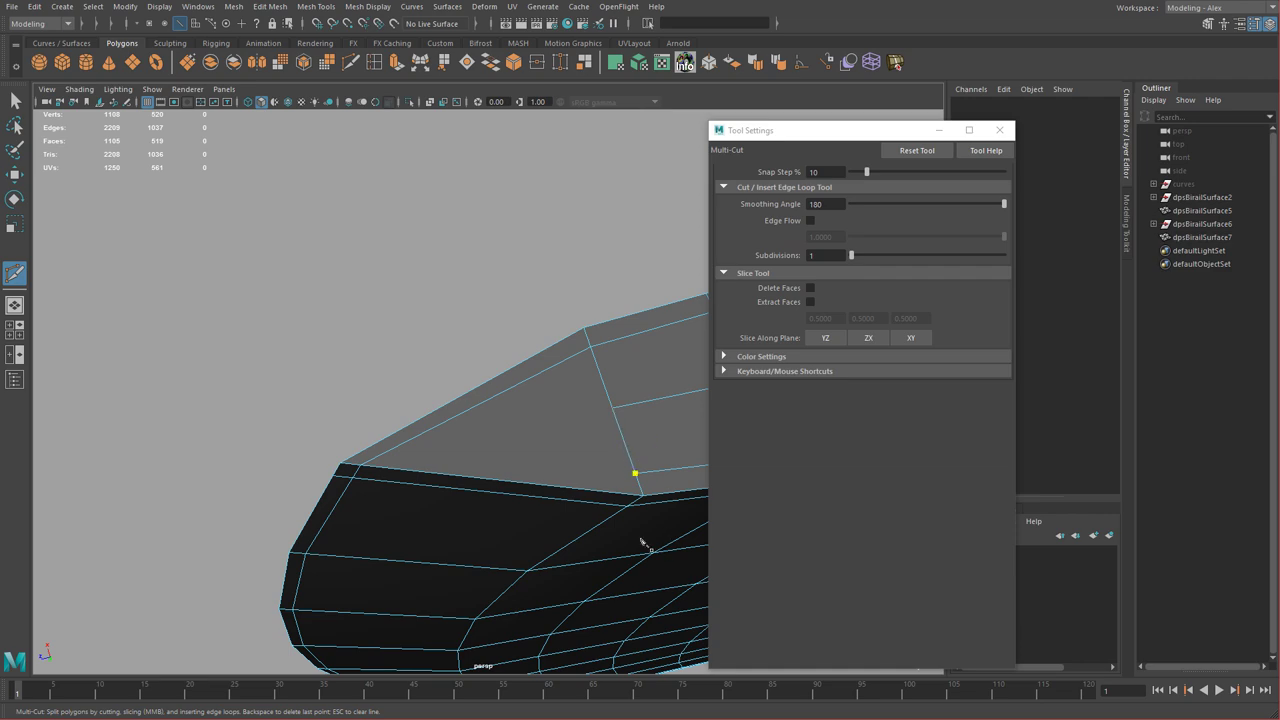
pyautogui.keyDown('alt'); pyautogui.moveTo(482, 500); pyautogui.dragTo(547, 391); pyautogui.keyUp('alt')
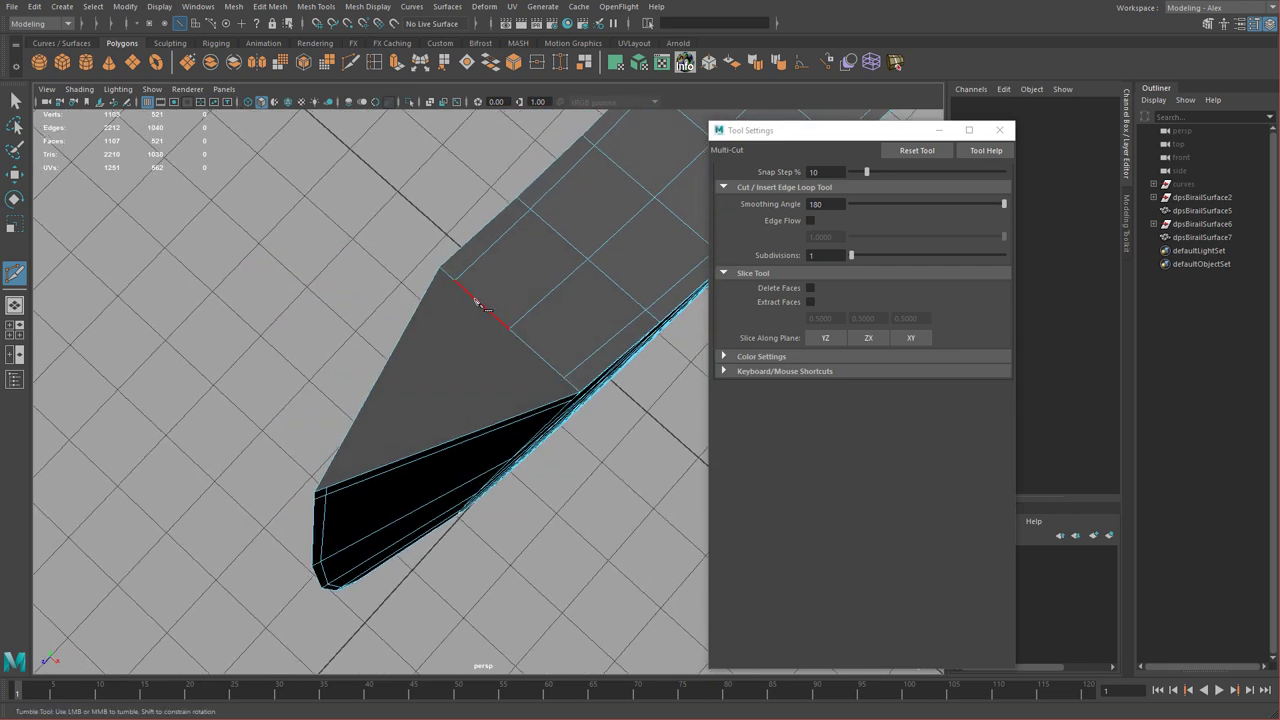
pyautogui.click(326, 488)
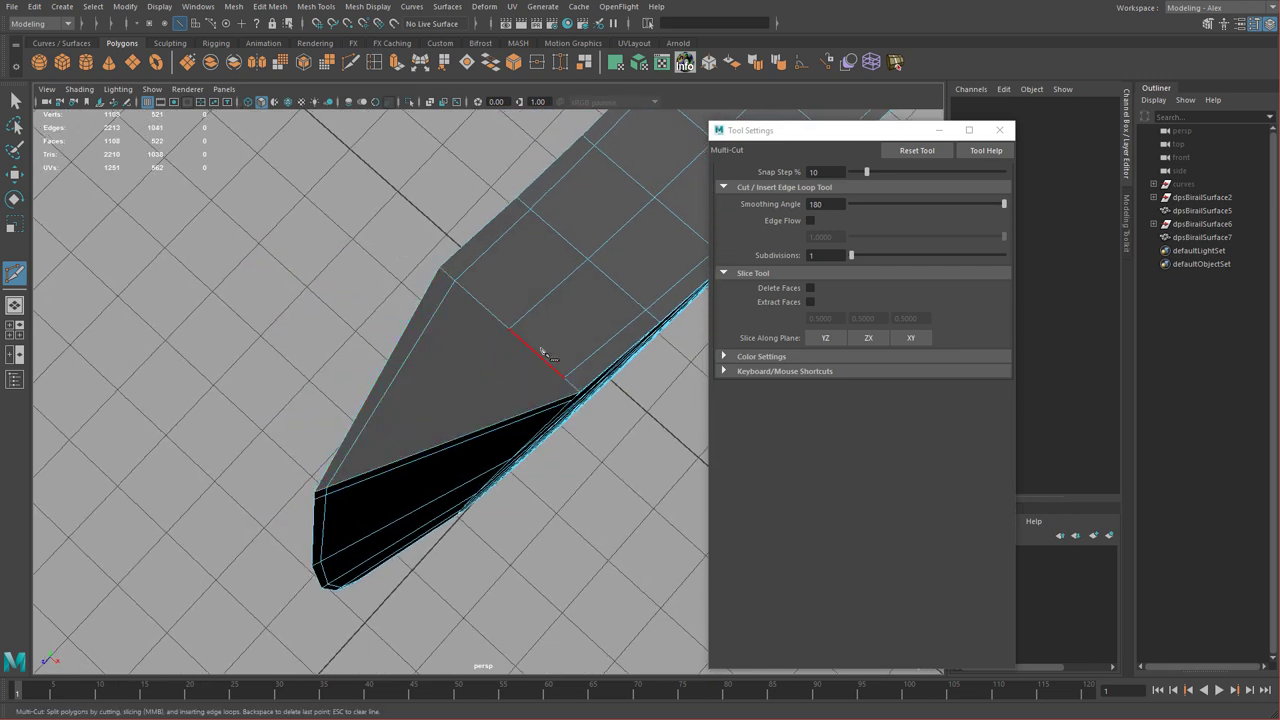
# - Check the blade tip's corner faces in smooth preview, selecting the large face at the end of the top
pyautogui.keyDown('alt'); pyautogui.moveTo(489, 402); pyautogui.dragTo(417, 400); pyautogui.keyUp('alt')
pyautogui.press('w')
pyautogui.press('3')
pyautogui.scroll(8, 245, 402)
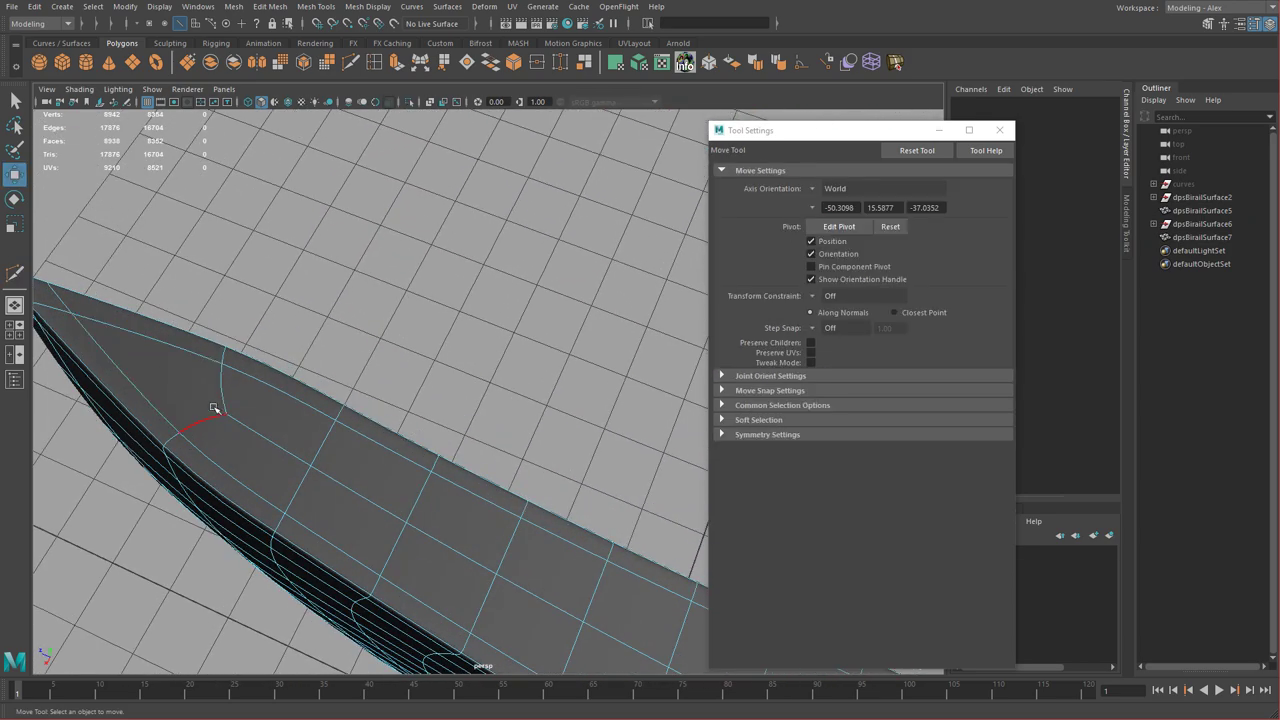
pyautogui.keyDown('alt'); pyautogui.moveTo(180, 378); pyautogui.dragTo(331, 349); pyautogui.keyUp('alt')
pyautogui.press('F11')
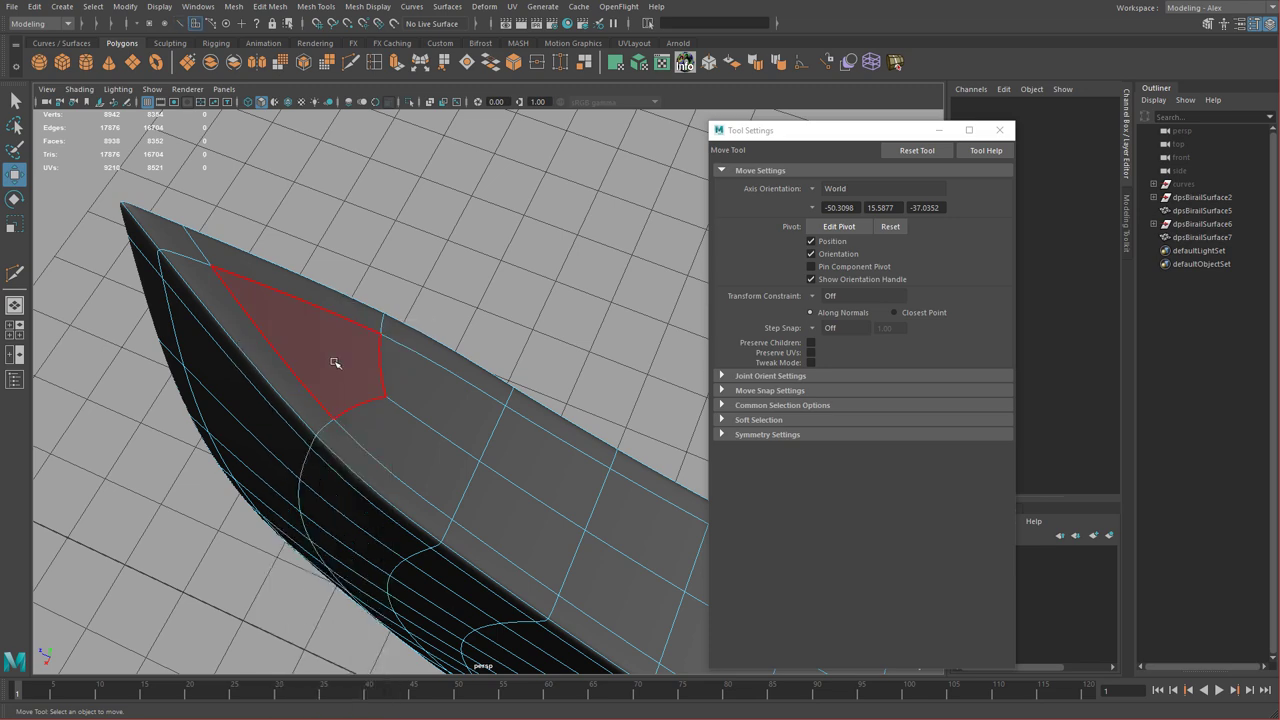
pyautogui.click(337, 363)
pyautogui.keyDown('alt'); pyautogui.moveTo(384, 392); pyautogui.dragTo(454, 383); pyautogui.keyUp('alt')
pyautogui.keyDown('alt'); pyautogui.moveTo(454, 383); pyautogui.dragTo(608, 326, button='right'); pyautogui.keyUp('alt')
pyautogui.keyDown('alt'); pyautogui.moveTo(460, 322); pyautogui.dragTo(335, 318, button='right'); pyautogui.keyUp('alt')
pyautogui.keyDown('alt'); pyautogui.moveTo(600, 402); pyautogui.dragTo(394, 356, button='middle'); pyautogui.keyUp('alt')
# - Examine the whole axe head in smooth preview from several angles and return it to the unsmoothed display
pyautogui.click(417, 257)
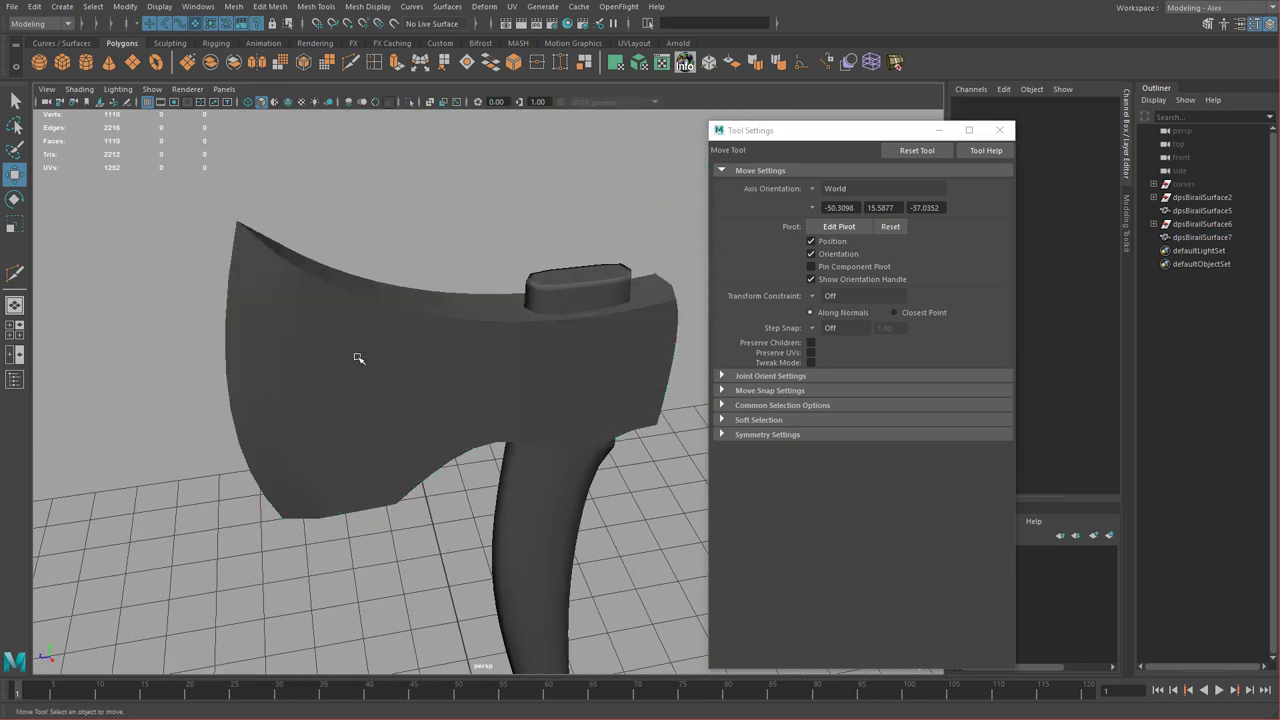
pyautogui.click(438, 336)
pyautogui.press('3')
pyautogui.click(388, 256)
pyautogui.keyDown('alt'); pyautogui.moveTo(312, 325); pyautogui.dragTo(332, 193); pyautogui.keyUp('alt')
pyautogui.keyDown('alt'); pyautogui.moveTo(323, 308); pyautogui.dragTo(321, 399); pyautogui.keyUp('alt')
pyautogui.click(323, 367)
pyautogui.keyDown('alt'); pyautogui.moveTo(325, 368); pyautogui.dragTo(402, 442, button='middle'); pyautogui.keyUp('alt')
pyautogui.keyDown('alt'); pyautogui.moveTo(402, 442); pyautogui.dragTo(660, 558, button='right'); pyautogui.keyUp('alt')
pyautogui.press('1')
# - Bevel the edge path running down both blade sides from the first top-face corner, with 2 segments, Chamfer off and an adjusted Fraction
pyautogui.keyDown('alt'); pyautogui.moveTo(374, 394); pyautogui.dragTo(472, 408); pyautogui.keyUp('alt')
pyautogui.moveTo(400, 373); pyautogui.dragTo(382, 326, button='right')
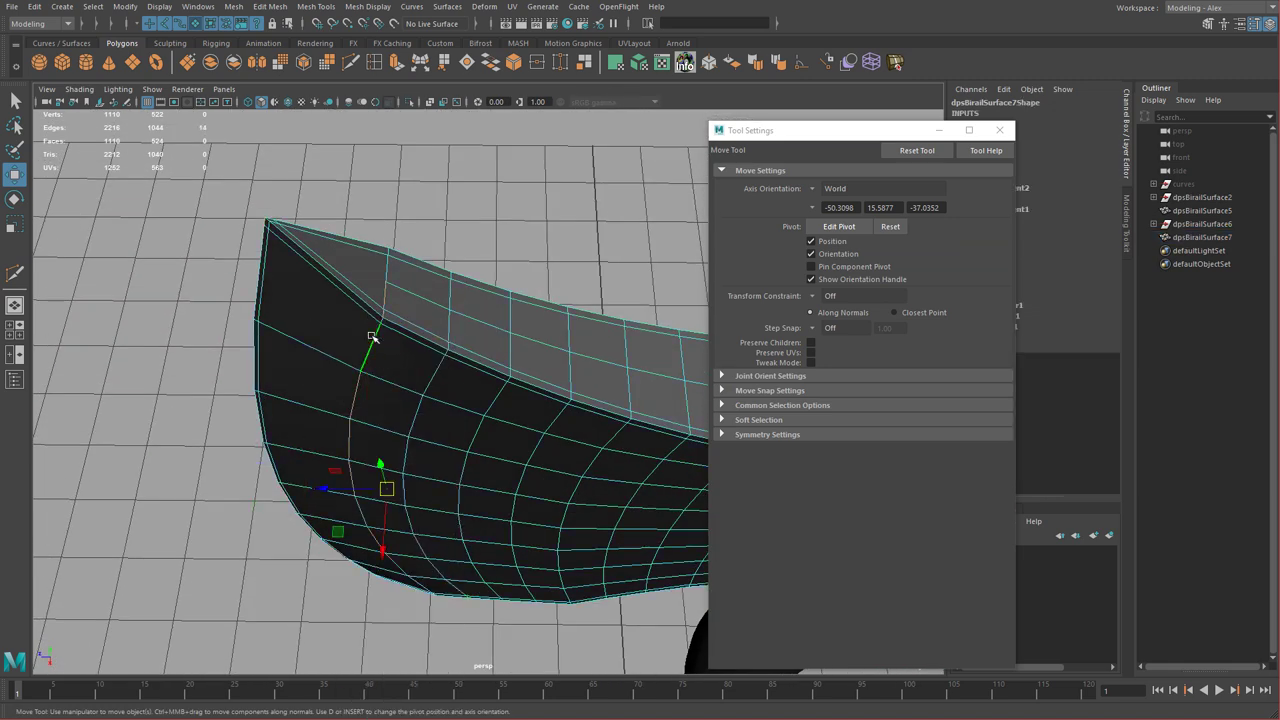
pyautogui.keyDown('alt'); pyautogui.moveTo(409, 342); pyautogui.dragTo(383, 246); pyautogui.keyUp('alt')
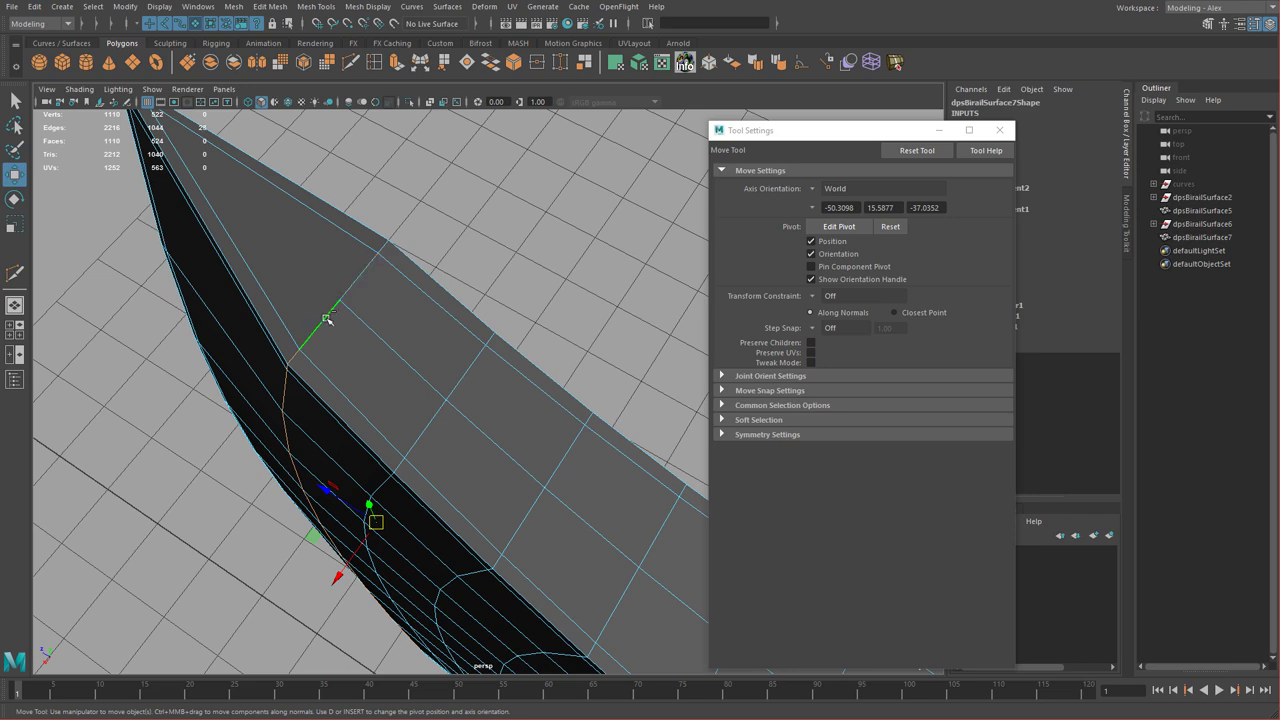
pyautogui.keyDown('alt'); pyautogui.moveTo(388, 492); pyautogui.dragTo(420, 385); pyautogui.keyUp('alt')
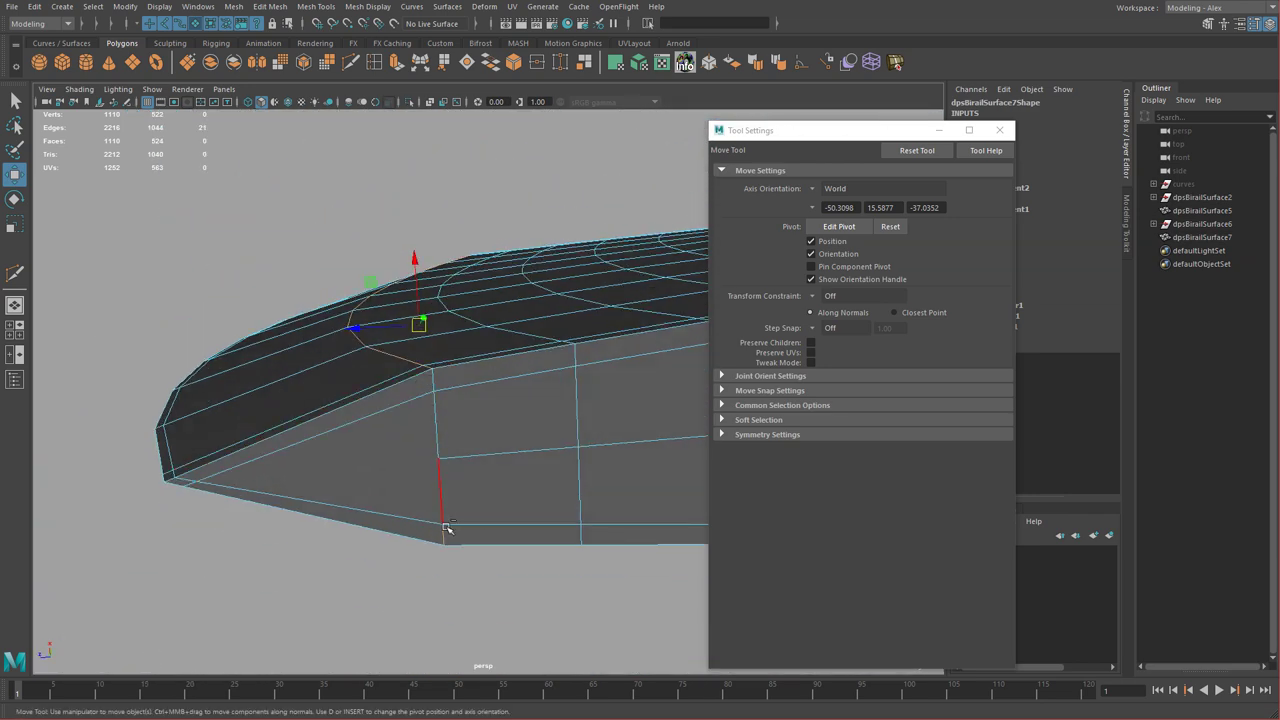
pyautogui.keyDown('alt'); pyautogui.moveTo(452, 528); pyautogui.dragTo(490, 435); pyautogui.keyUp('alt')
pyautogui.keyDown('shift'); pyautogui.moveTo(467, 393); pyautogui.dragTo(510, 397, button='right'); pyautogui.keyUp('shift')
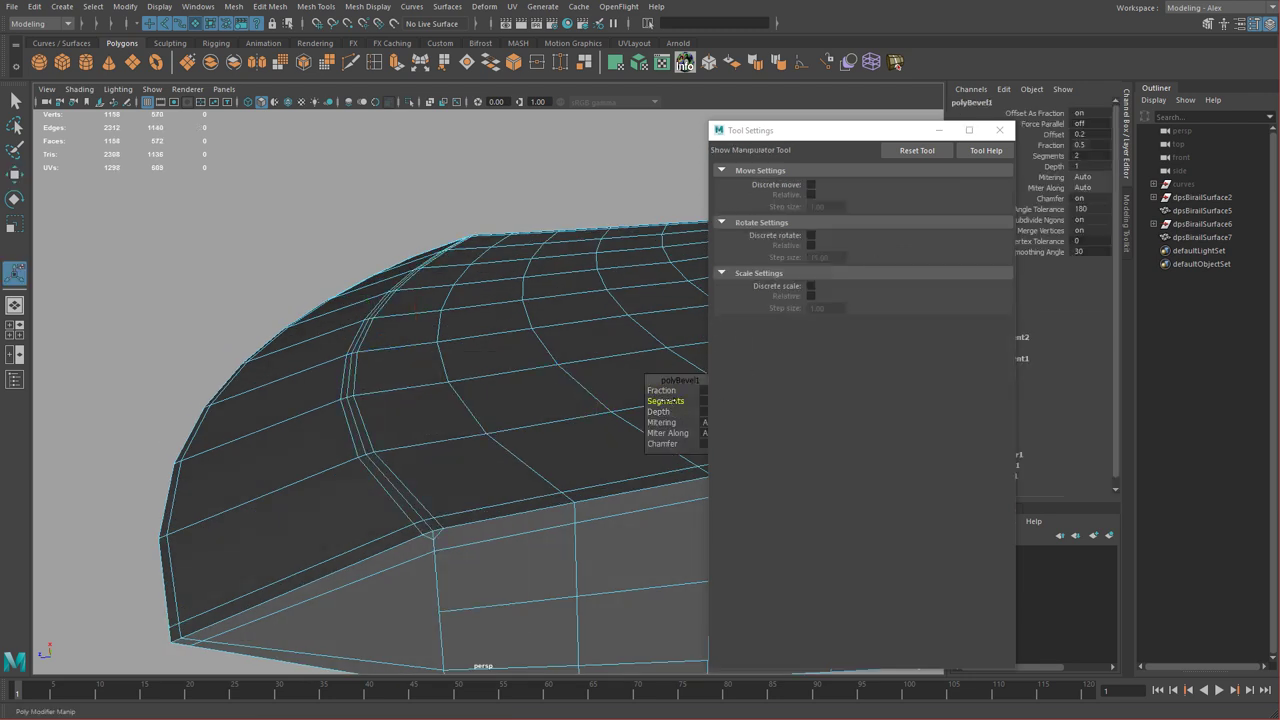
pyautogui.moveTo(657, 376); pyautogui.dragTo(547, 344)
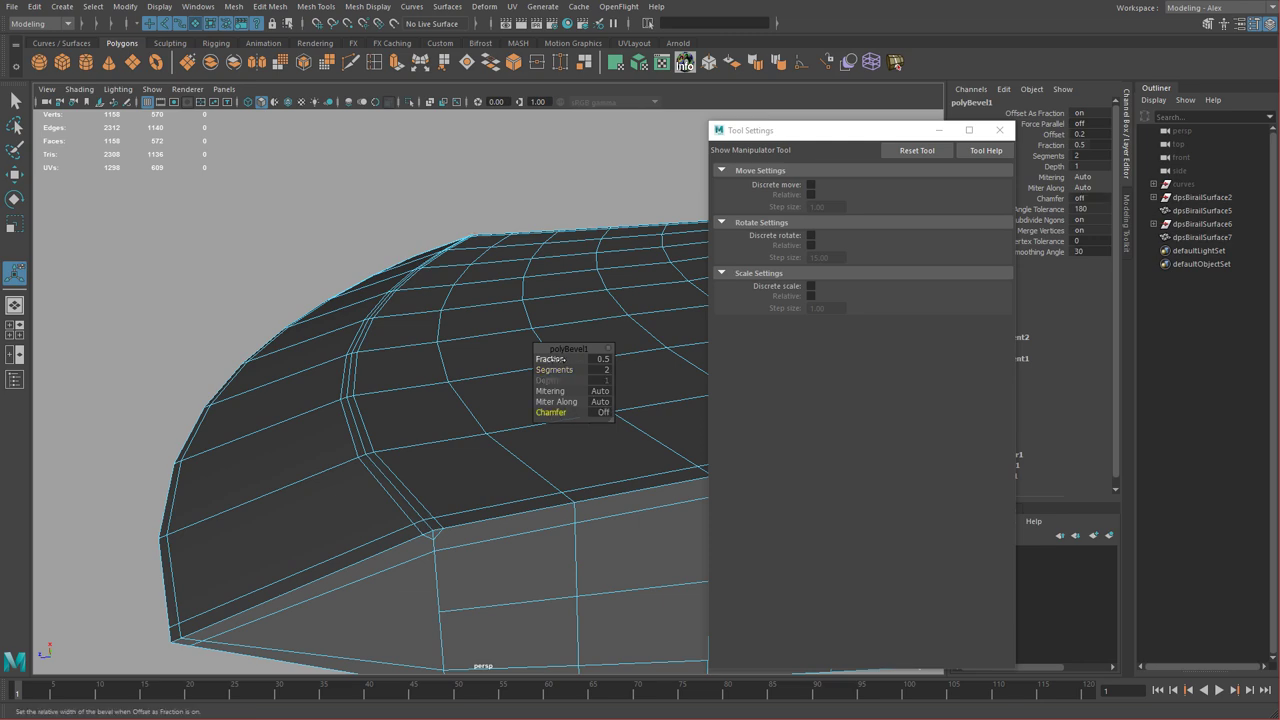
pyautogui.moveTo(552, 358); pyautogui.dragTo(651, 371)
# - Delete the extra short edges left at the bevel's corners on the rim of the top face
pyautogui.keyDown('alt'); pyautogui.moveTo(443, 440); pyautogui.dragTo(553, 544); pyautogui.keyUp('alt')
pyautogui.moveTo(430, 455); pyautogui.dragTo(428, 336, button='right')
pyautogui.click(421, 457)
pyautogui.keyDown('alt'); pyautogui.moveTo(425, 497); pyautogui.dragTo(395, 372); pyautogui.keyUp('alt')
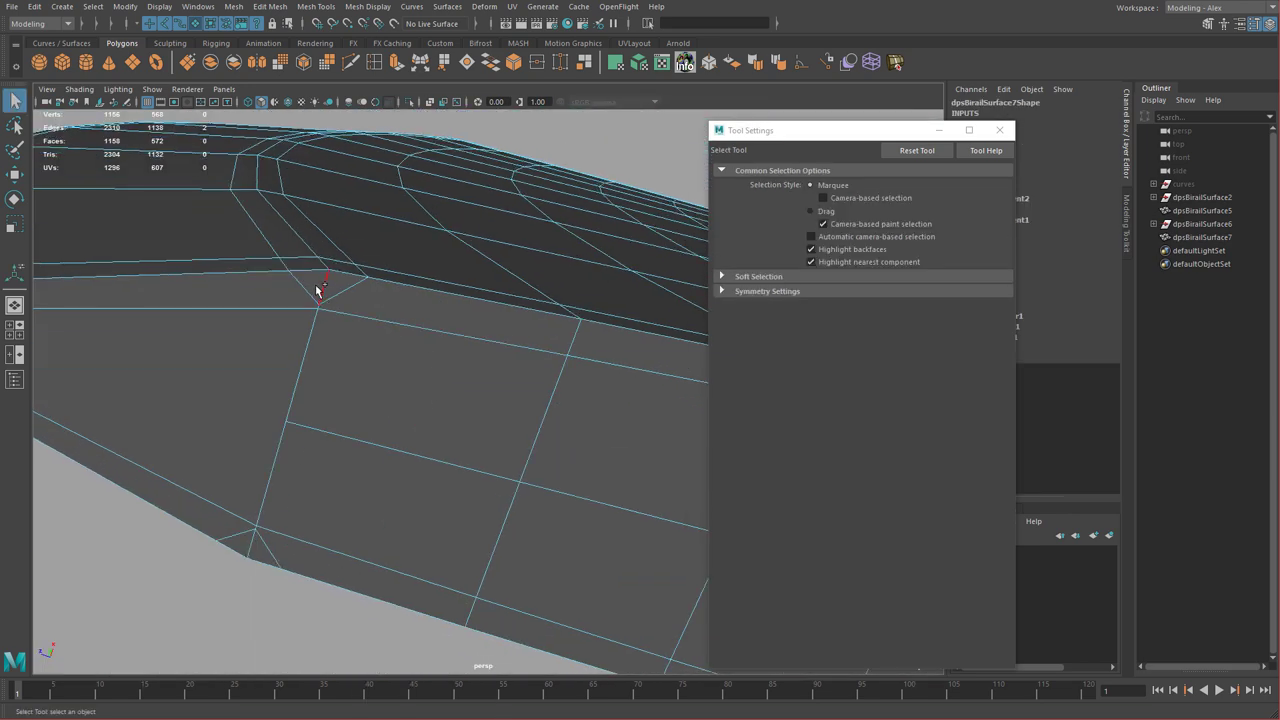
pyautogui.press('Delete')
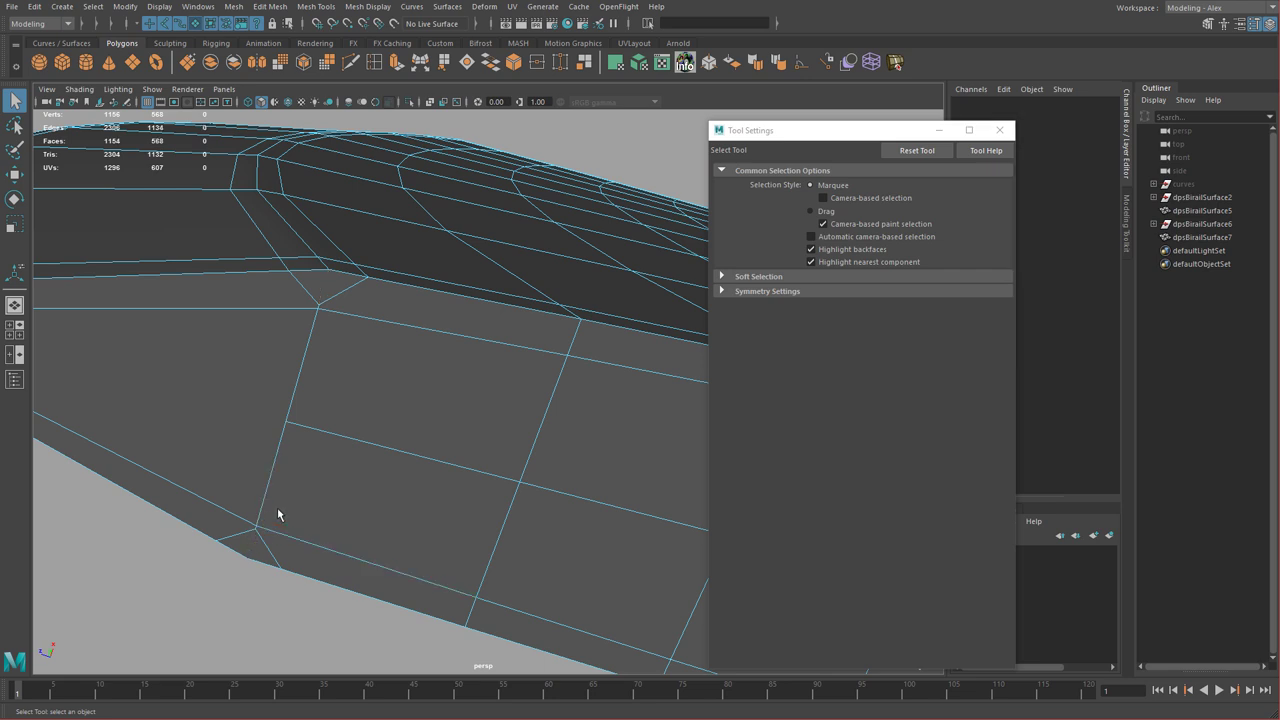
# - Target-weld the nearly coincident vertices where the bevel meets the inner support loop at the corners
pyautogui.keyDown('alt'); pyautogui.moveTo(340, 377); pyautogui.dragTo(403, 380, button='middle'); pyautogui.keyUp('alt')
pyautogui.keyDown('alt'); pyautogui.moveTo(403, 380); pyautogui.dragTo(469, 324, button='right'); pyautogui.keyUp('alt')
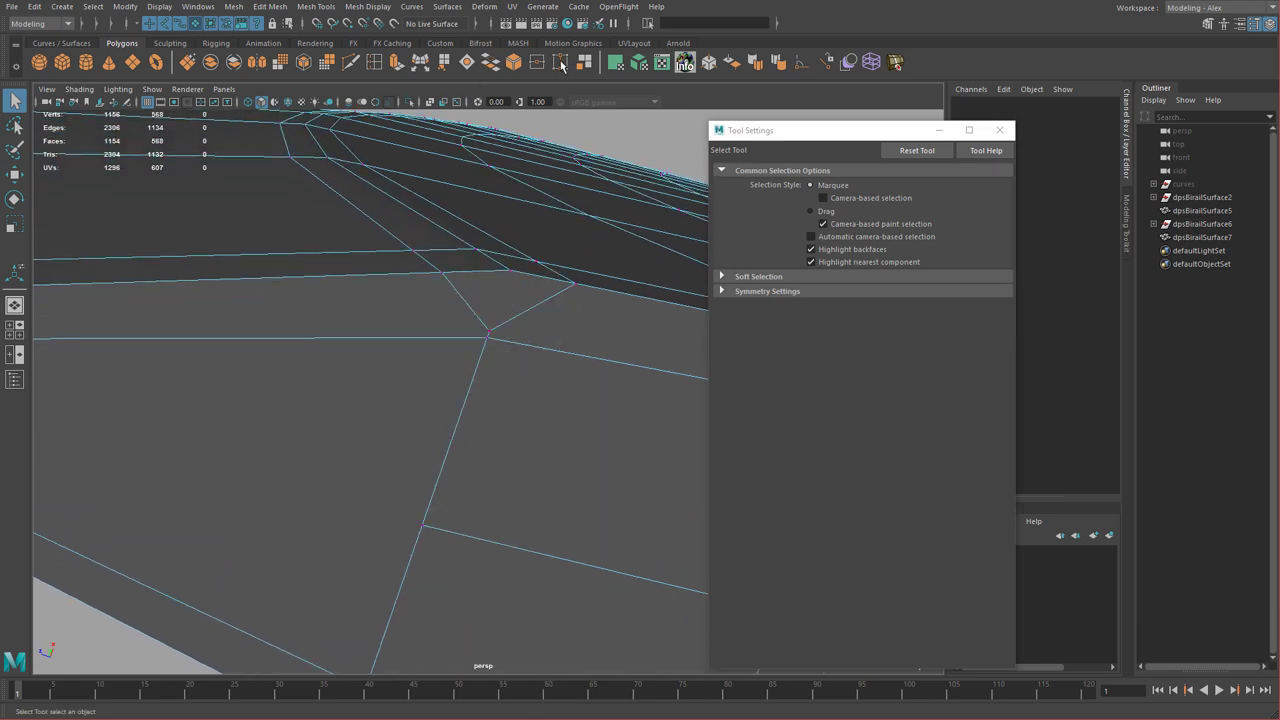
pyautogui.press('g')
pyautogui.moveTo(489, 332); pyautogui.dragTo(487, 338)
pyautogui.keyDown('alt'); pyautogui.moveTo(459, 498); pyautogui.dragTo(479, 437, button='middle'); pyautogui.keyUp('alt')
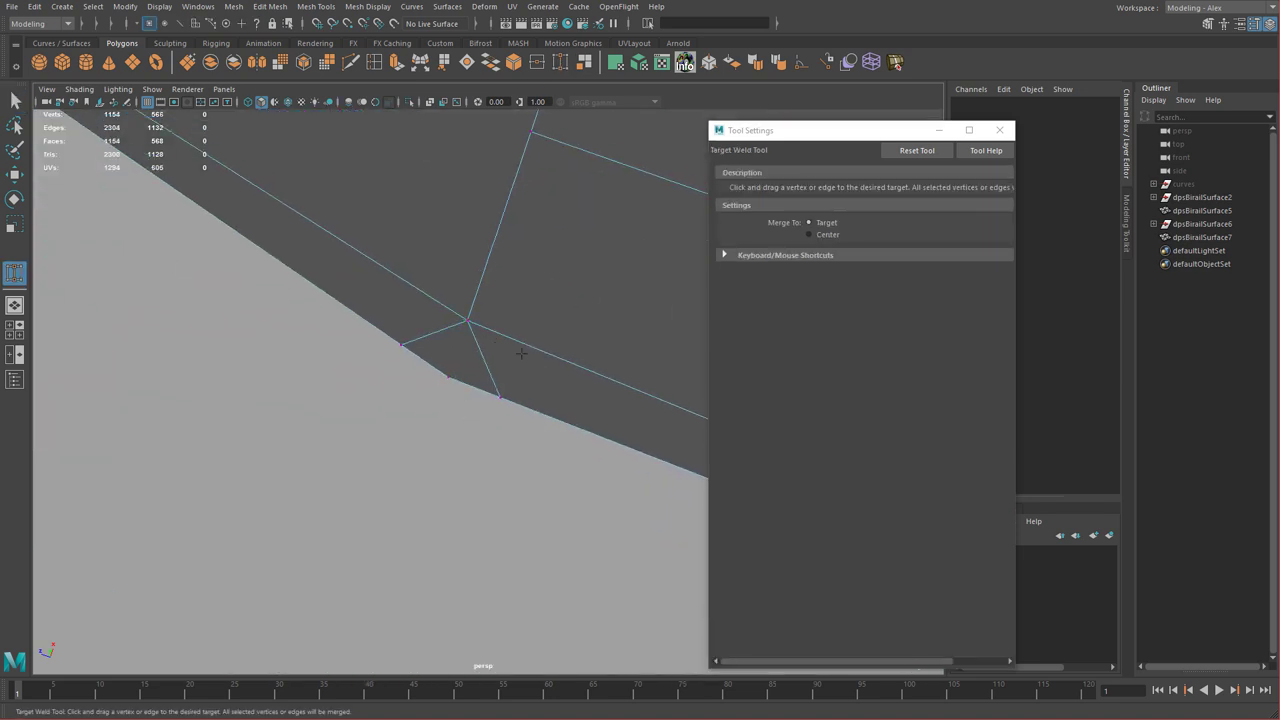
# - Check the beveled corners at the blade end in smooth preview
pyautogui.press('w')
pyautogui.keyDown('alt'); pyautogui.moveTo(511, 350); pyautogui.dragTo(480, 349, button='right'); pyautogui.keyUp('alt')
pyautogui.press('3')
pyautogui.keyDown('alt'); pyautogui.moveTo(480, 349); pyautogui.dragTo(480, 366); pyautogui.keyUp('alt')
pyautogui.moveTo(430, 363); pyautogui.dragTo(468, 348, button='right')
pyautogui.keyDown('alt'); pyautogui.moveTo(468, 348); pyautogui.dragTo(374, 335, button='right'); pyautogui.keyUp('alt')
pyautogui.keyDown('alt'); pyautogui.moveTo(374, 334); pyautogui.dragTo(390, 461); pyautogui.keyUp('alt')
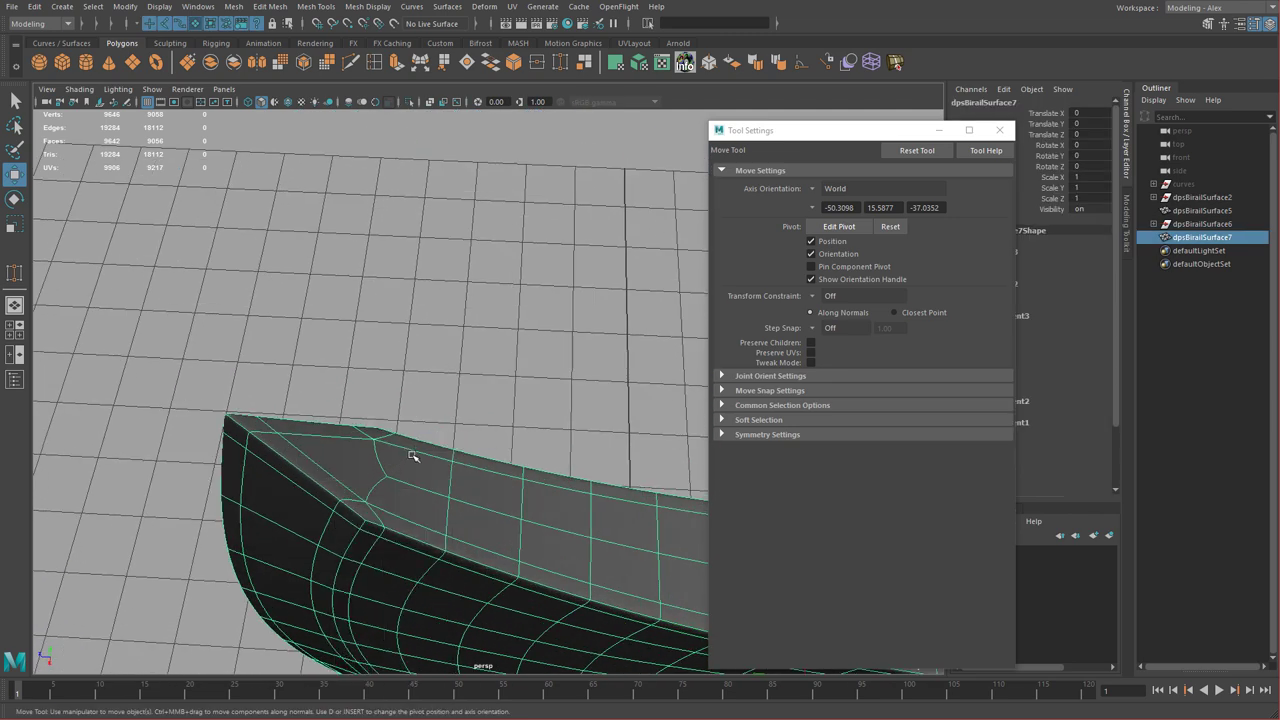
pyautogui.click(477, 420)
pyautogui.keyDown('alt'); pyautogui.moveTo(477, 420); pyautogui.dragTo(334, 463); pyautogui.keyUp('alt')
pyautogui.click(528, 418)
# - Set edge loop insertion to Multiple edge loops with 1 loop, and insert centred loops through the two narrow strips of the blade bevel
pyautogui.click(999, 130)
pyautogui.keyDown('alt'); pyautogui.moveTo(448, 363); pyautogui.dragTo(597, 451); pyautogui.keyUp('alt')
pyautogui.scroll(6, 506, 389)
pyautogui.moveTo(506, 389)
pyautogui.keyDown('alt'); pyautogui.mouseDown()
pyautogui.moveTo(614, 466)
pyautogui.moveTo(524, 398)
pyautogui.moveTo(503, 401)
pyautogui.mouseUp(); pyautogui.keyUp('alt')
pyautogui.doubleClick(377, 63)
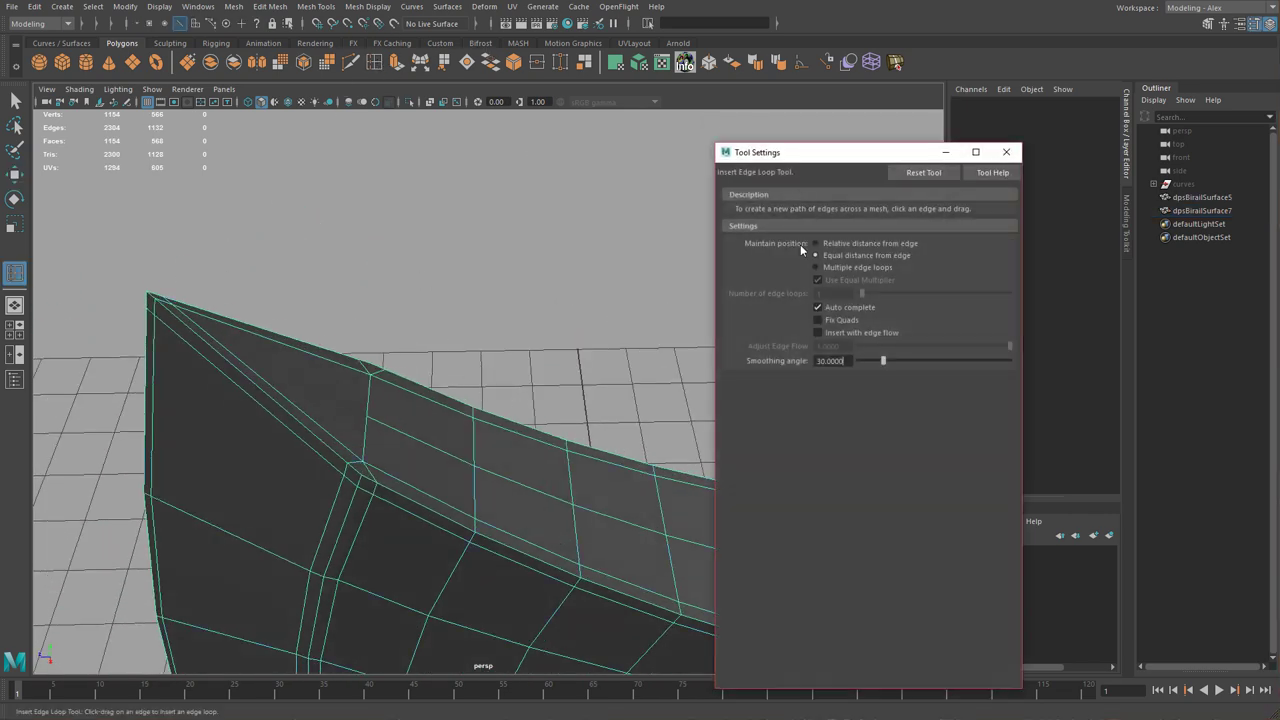
pyautogui.click(830, 267)
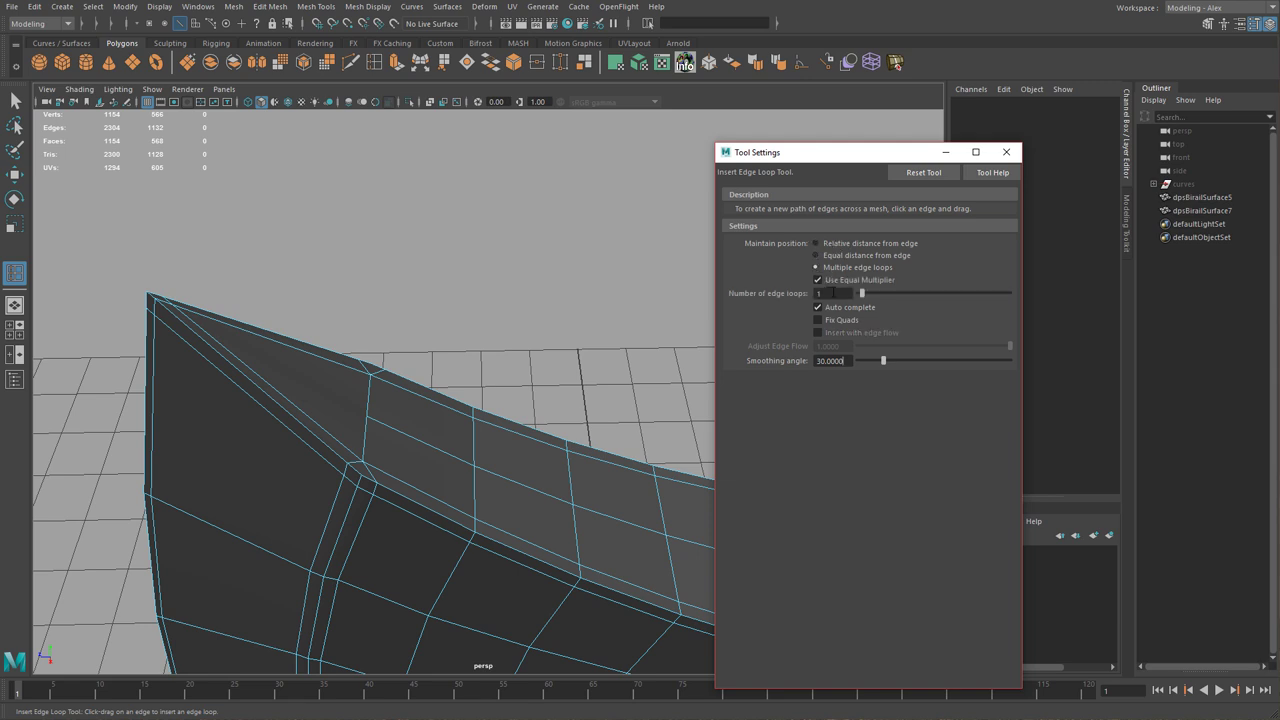
pyautogui.keyDown('alt'); pyautogui.moveTo(344, 406); pyautogui.dragTo(407, 445); pyautogui.keyUp('alt')
pyautogui.click(386, 456)
pyautogui.click(417, 496)
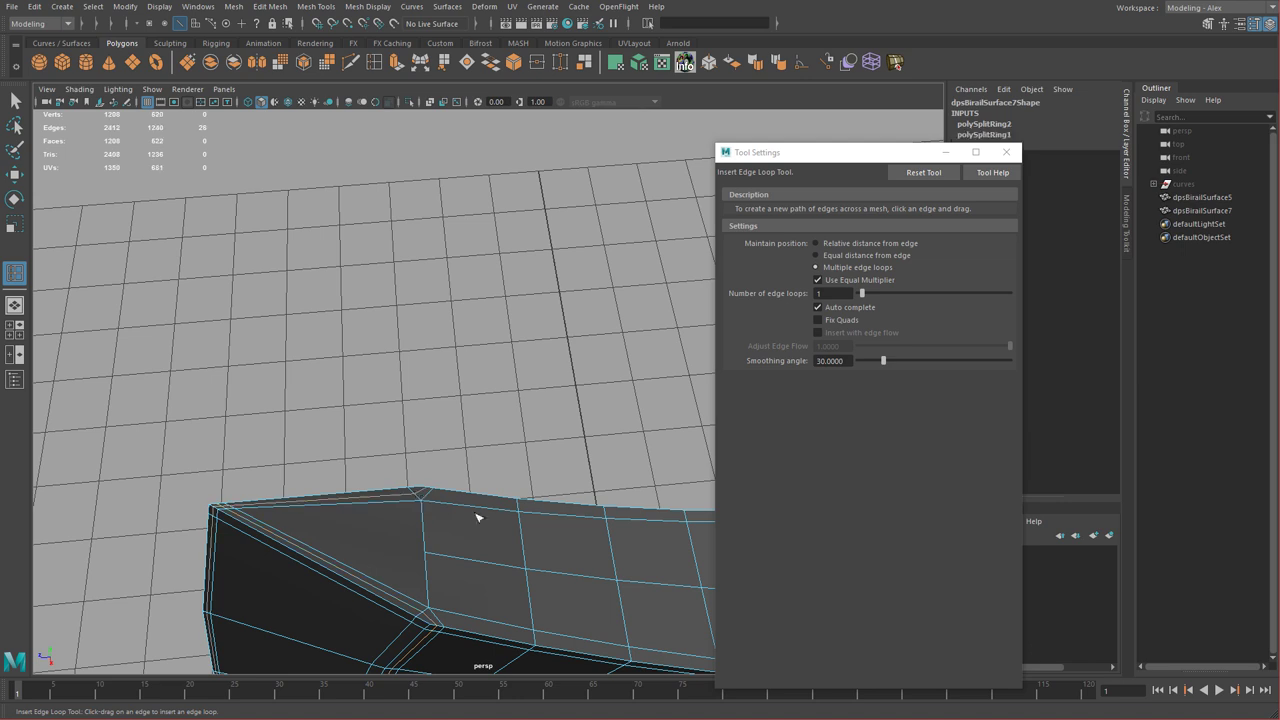
# - Examine the blade with its added centre loops in smooth preview, including the underside
pyautogui.keyDown('alt'); pyautogui.moveTo(477, 517); pyautogui.dragTo(480, 489); pyautogui.keyUp('alt')
pyautogui.press('w')
pyautogui.moveTo(417, 331); pyautogui.dragTo(434, 326, button='right')
pyautogui.press('3')
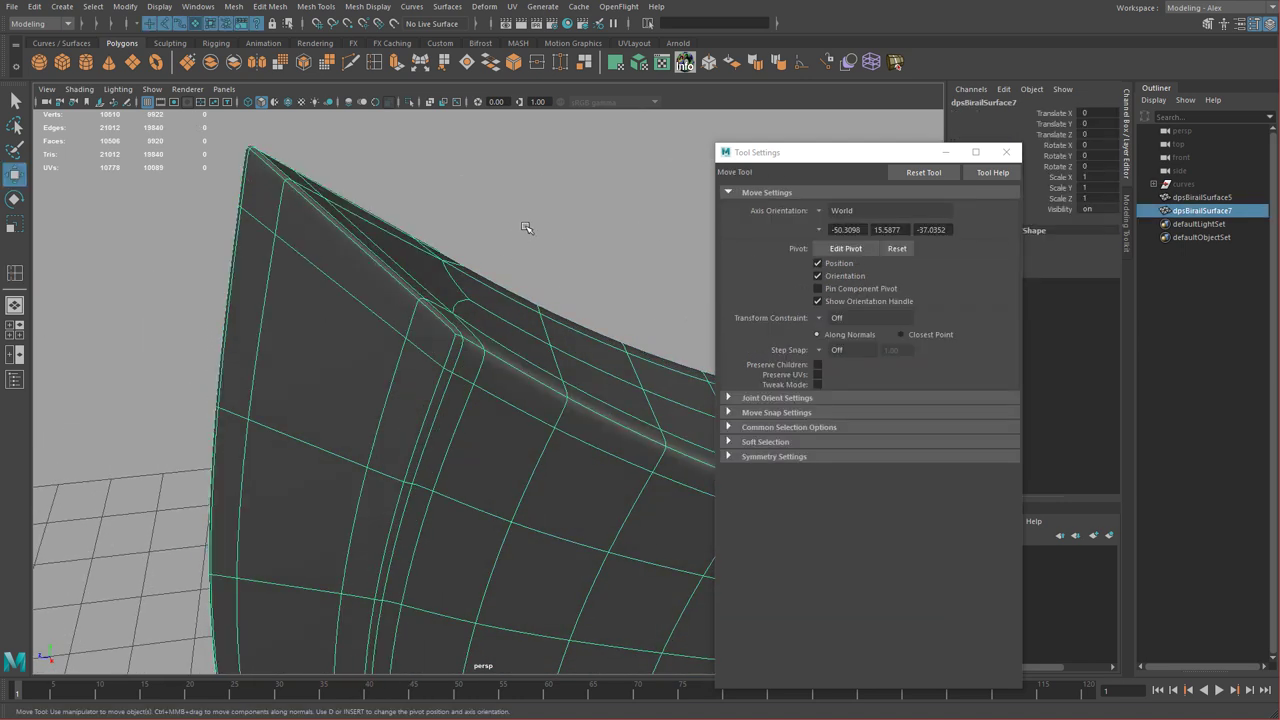
pyautogui.click(528, 228)
pyautogui.keyDown('alt'); pyautogui.moveTo(520, 236); pyautogui.dragTo(289, 306, button='right'); pyautogui.keyUp('alt')
pyautogui.keyDown('alt'); pyautogui.moveTo(405, 365); pyautogui.dragTo(496, 311); pyautogui.keyUp('alt')
pyautogui.keyDown('alt'); pyautogui.moveTo(537, 462); pyautogui.dragTo(455, 231); pyautogui.keyUp('alt')
pyautogui.keyDown('alt'); pyautogui.moveTo(495, 410); pyautogui.dragTo(350, 450); pyautogui.keyUp('alt')
pyautogui.click(434, 467)
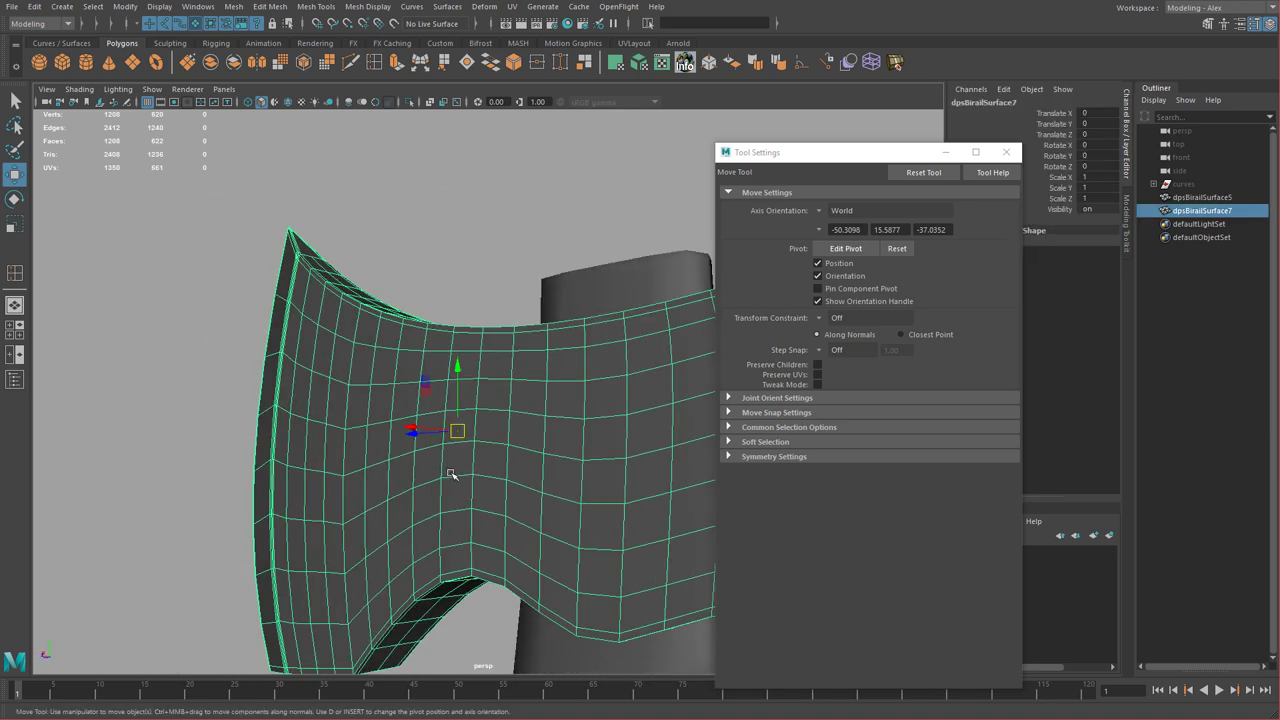
# - Bevel the cross edges at the underside corner where the blade meets the concave curve, with 2 segments and an adjusted Fraction
pyautogui.scroll(5, 440, 470)
pyautogui.keyDown('alt'); pyautogui.moveTo(465, 561); pyautogui.dragTo(471, 443); pyautogui.keyUp('alt')
pyautogui.moveTo(471, 443); pyautogui.dragTo(465, 412, button='right')
pyautogui.click(464, 411)
pyautogui.keyDown('alt'); pyautogui.moveTo(464, 411); pyautogui.dragTo(397, 391); pyautogui.keyUp('alt')
pyautogui.keyDown('shift'); pyautogui.moveTo(397, 391); pyautogui.dragTo(458, 392, button='right'); pyautogui.keyUp('shift')
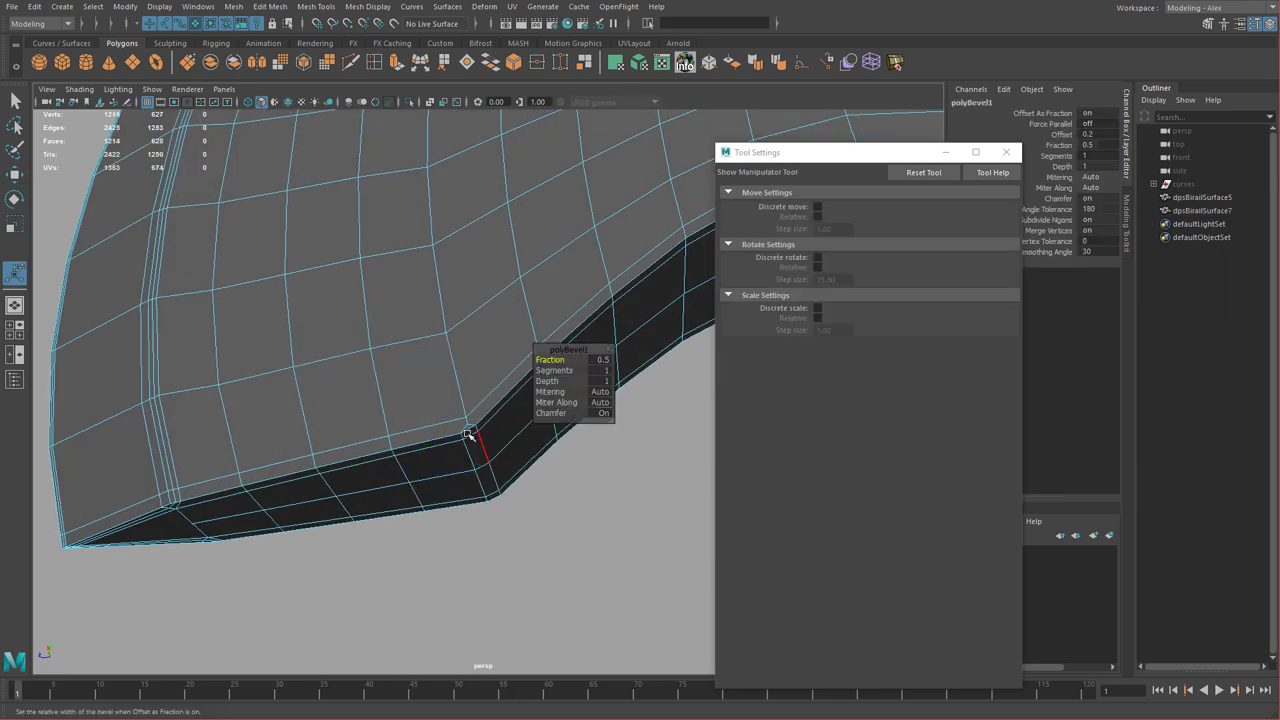
pyautogui.scroll(3, 467, 434)
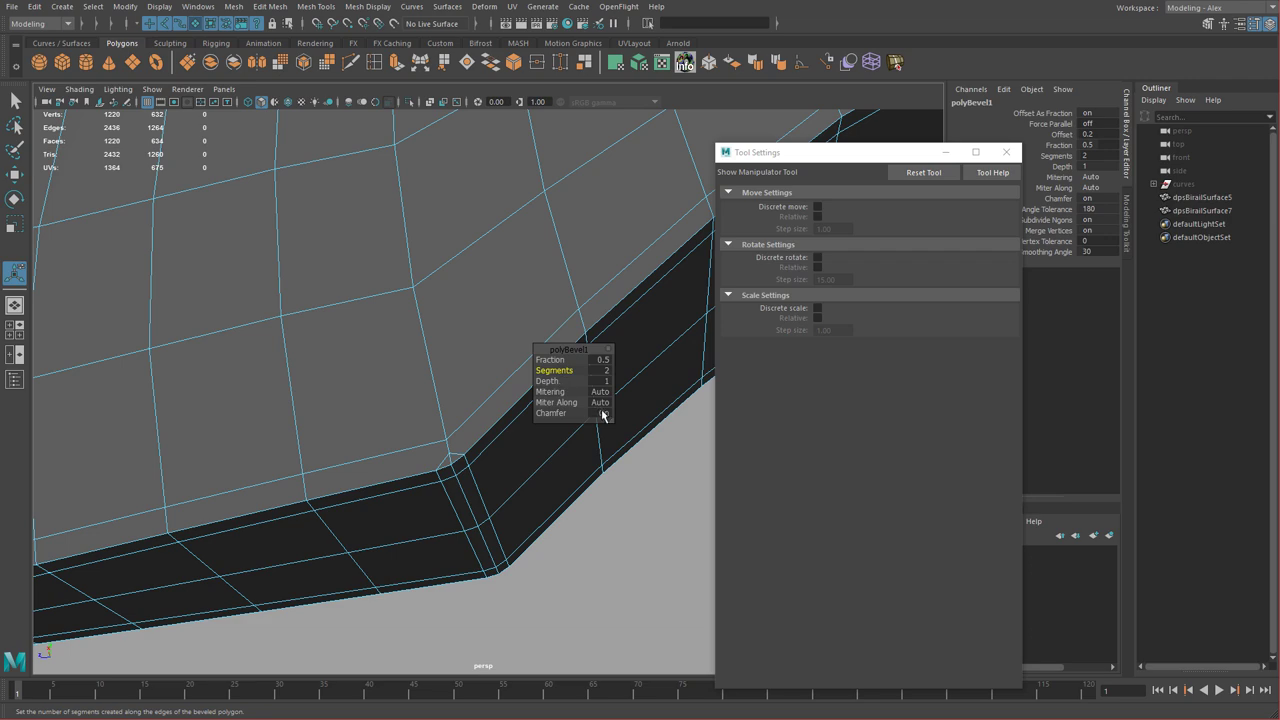
pyautogui.moveTo(550, 360); pyautogui.dragTo(648, 428)
# - Delete the extra short edges at the corners of the underside bevel
pyautogui.moveTo(457, 448); pyautogui.dragTo(458, 413, button='right')
pyautogui.click(448, 456)
pyautogui.keyDown('alt'); pyautogui.moveTo(448, 456); pyautogui.dragTo(410, 625); pyautogui.keyUp('alt')
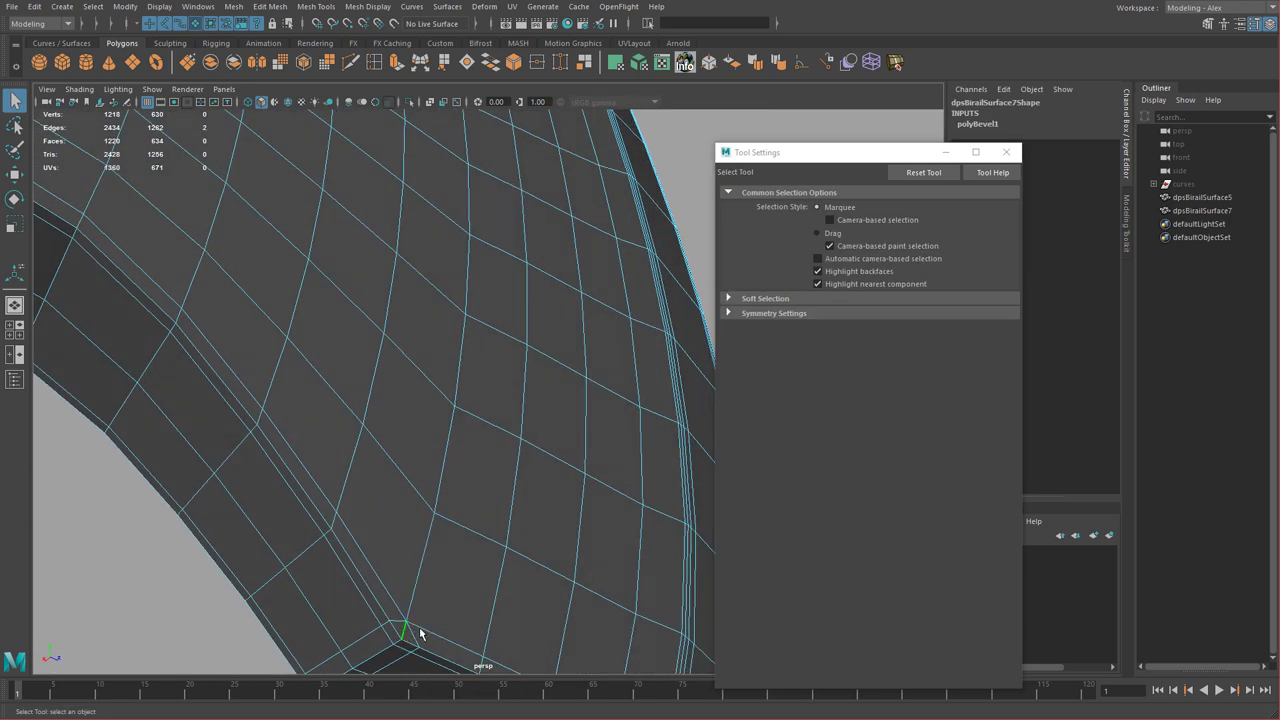
pyautogui.click(427, 603)
# - Check the underside bevel and the overall axe head shape in smooth preview
pyautogui.moveTo(364, 467); pyautogui.dragTo(405, 456, button='right')
pyautogui.press('3')
pyautogui.click(230, 586)
pyautogui.scroll(-5, 390, 428)
pyautogui.keyDown('alt'); pyautogui.moveTo(390, 428); pyautogui.dragTo(502, 434); pyautogui.keyUp('alt')
pyautogui.click(441, 427)
pyautogui.scroll(-5, 502, 434)
pyautogui.keyDown('alt'); pyautogui.moveTo(560, 385); pyautogui.dragTo(527, 401); pyautogui.keyUp('alt')
# - Delete the axe head's construction history, show it unsmoothed, and delete its remaining redundant edges
pyautogui.hotkey('alt', 'shift', 'd')
pyautogui.press('1')
pyautogui.keyDown('alt'); pyautogui.moveTo(350, 362); pyautogui.dragTo(531, 403); pyautogui.keyUp('alt')
pyautogui.click(1005, 153)
pyautogui.moveTo(531, 403); pyautogui.dragTo(540, 447, button='right')
pyautogui.click(541, 445)
pyautogui.keyDown('alt'); pyautogui.moveTo(582, 460); pyautogui.dragTo(577, 182); pyautogui.keyUp('alt')
pyautogui.press('Delete')
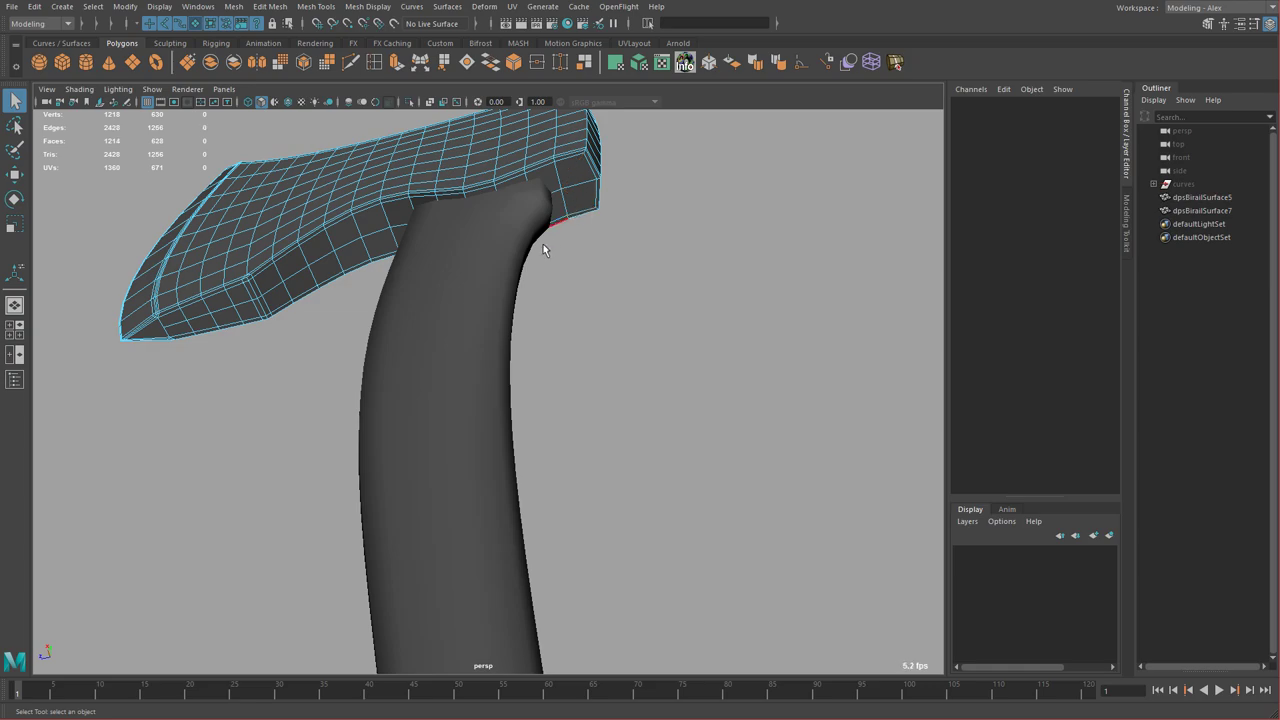
# - Show both the axe head and the handle in smooth preview and examine the complete axe
pyautogui.keyDown('alt'); pyautogui.moveTo(474, 304); pyautogui.dragTo(522, 345); pyautogui.keyUp('alt')
pyautogui.moveTo(529, 329); pyautogui.dragTo(596, 314, button='right')
pyautogui.press('3')
pyautogui.click(764, 353)
pyautogui.keyDown('alt'); pyautogui.moveTo(740, 350); pyautogui.dragTo(610, 415); pyautogui.keyUp('alt')
pyautogui.keyDown('alt'); pyautogui.moveTo(610, 415); pyautogui.dragTo(316, 456, button='right'); pyautogui.keyUp('alt')
pyautogui.moveTo(316, 456); pyautogui.dragTo(543, 366)
pyautogui.press('3')
pyautogui.click(674, 503)
pyautogui.moveTo(485, 187); pyautogui.dragTo(634, 370)
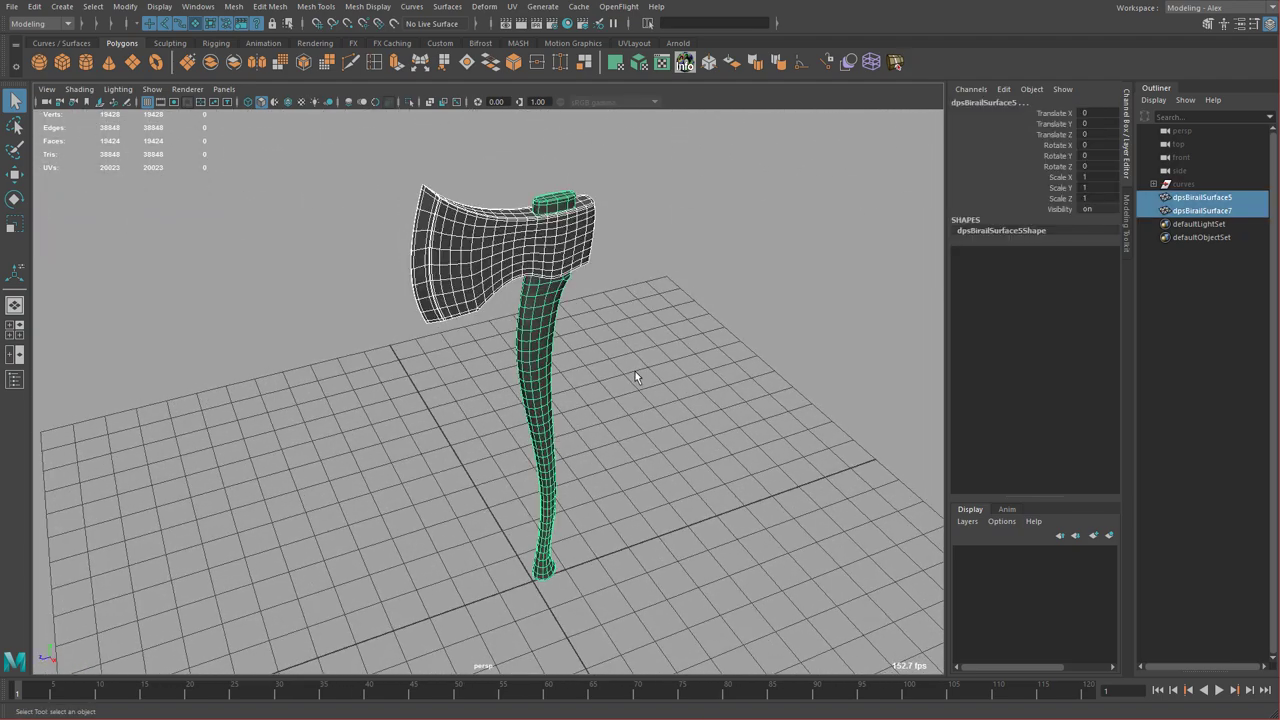
# - Return the head and handle to unsmoothed display and examine their wireframes around the joint
pyautogui.press('1')
pyautogui.keyDown('alt'); pyautogui.moveTo(573, 288); pyautogui.dragTo(860, 614, button='right'); pyautogui.keyUp('alt')
pyautogui.keyDown('alt'); pyautogui.moveTo(860, 614); pyautogui.dragTo(478, 442); pyautogui.keyUp('alt')
pyautogui.keyDown('alt'); pyautogui.moveTo(478, 442); pyautogui.dragTo(640, 415, button='middle'); pyautogui.keyUp('alt')
pyautogui.keyDown('alt'); pyautogui.moveTo(573, 465); pyautogui.dragTo(508, 400, button='right'); pyautogui.keyUp('alt')
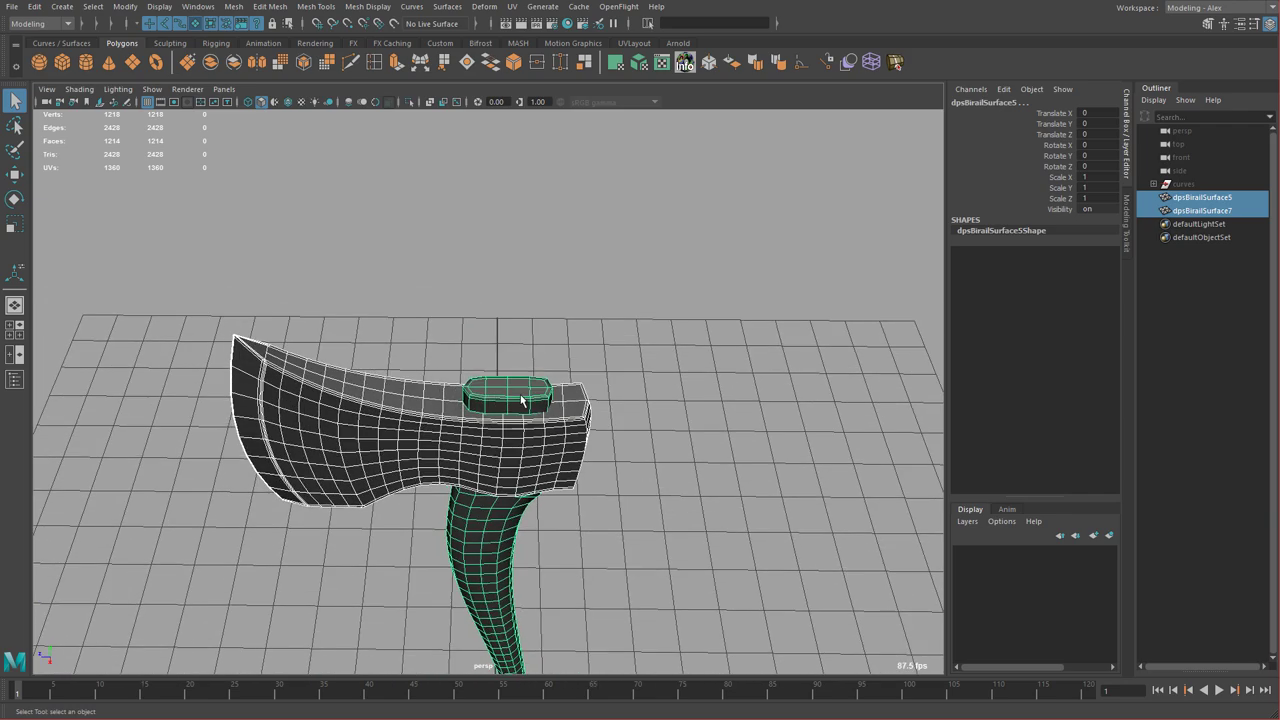
pyautogui.keyDown('alt'); pyautogui.moveTo(508, 400); pyautogui.dragTo(557, 354); pyautogui.keyUp('alt')
pyautogui.keyDown('alt'); pyautogui.moveTo(557, 354); pyautogui.dragTo(745, 310, button='right'); pyautogui.keyUp('alt')
pyautogui.keyDown('alt'); pyautogui.moveTo(745, 310); pyautogui.dragTo(654, 438, button='middle'); pyautogui.keyUp('alt')
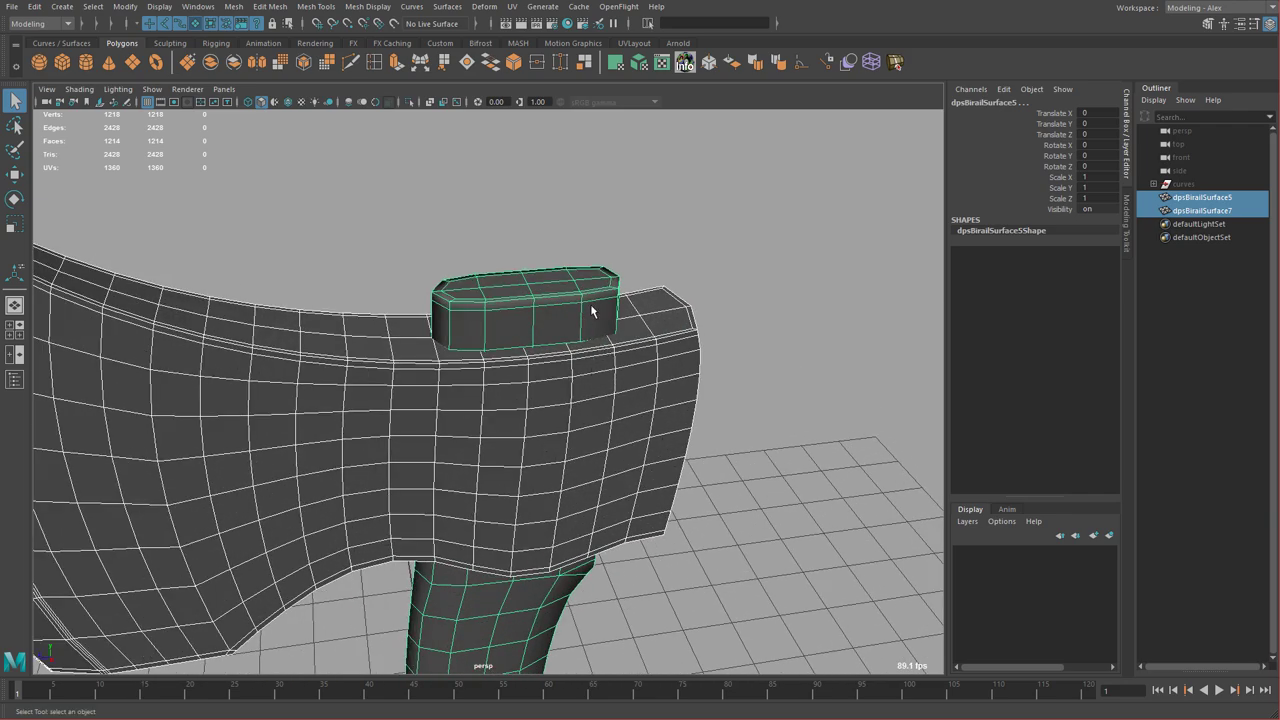
pyautogui.keyDown('alt'); pyautogui.moveTo(598, 320); pyautogui.dragTo(514, 349, button='right'); pyautogui.keyUp('alt')
pyautogui.press('w')
pyautogui.keyDown('alt'); pyautogui.moveTo(514, 349); pyautogui.dragTo(657, 149); pyautogui.keyUp('alt')
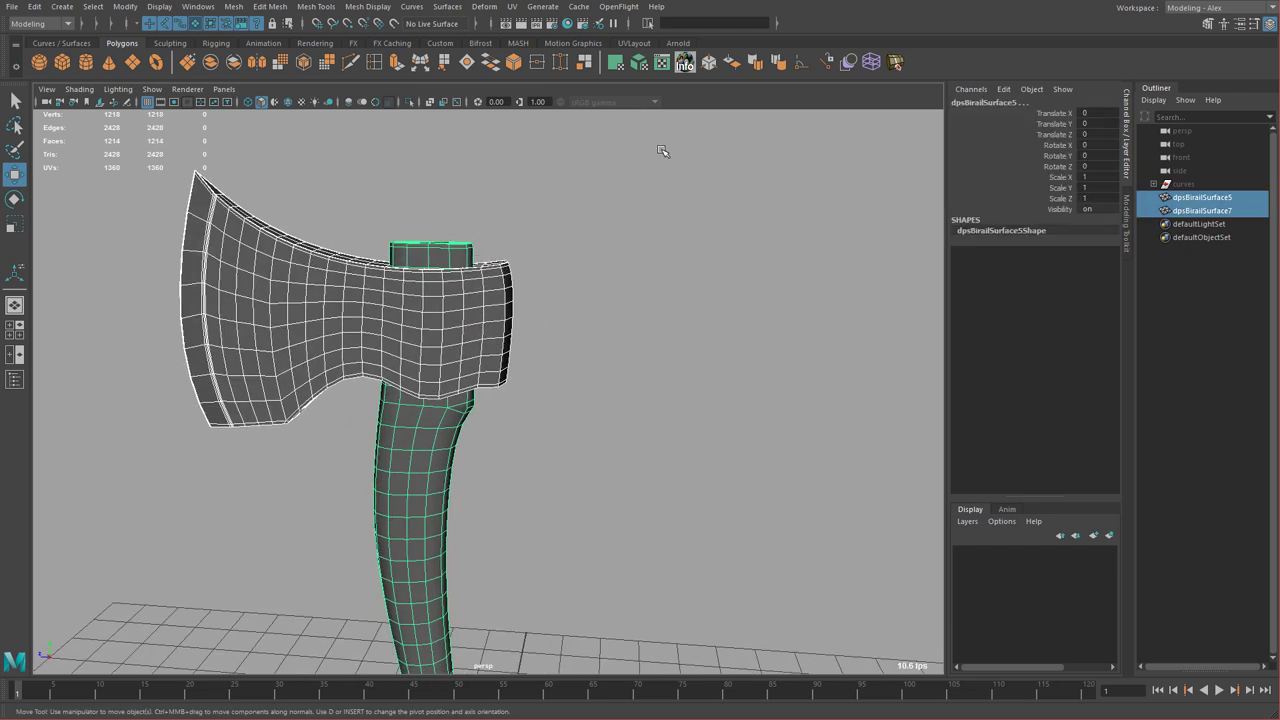
# - Soften the edges of both the axe head and the handle
pyautogui.click(780, 64)
pyautogui.click(549, 268)
pyautogui.keyDown('alt'); pyautogui.moveTo(549, 268); pyautogui.dragTo(385, 332); pyautogui.keyUp('alt')
pyautogui.keyDown('alt'); pyautogui.moveTo(534, 409); pyautogui.dragTo(670, 453, button='right'); pyautogui.keyUp('alt')
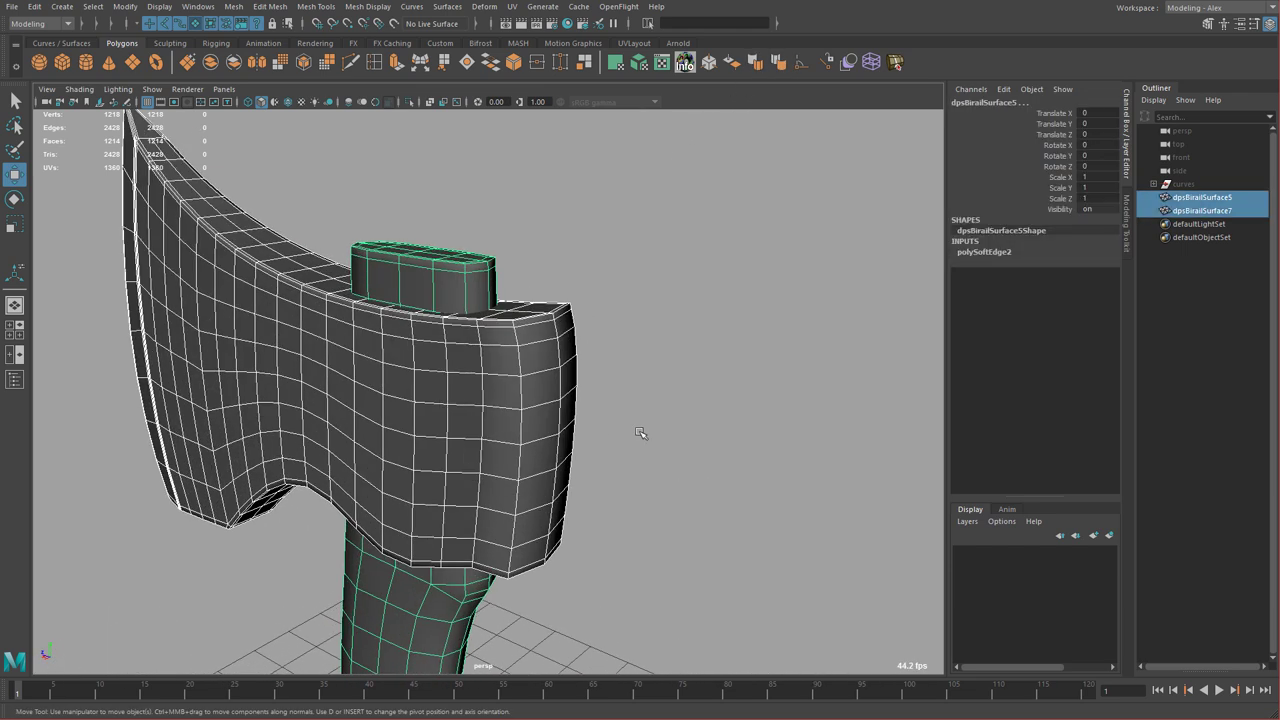
# - Delete the axe head's construction history
pyautogui.keyDown('alt'); pyautogui.moveTo(670, 453); pyautogui.dragTo(737, 369); pyautogui.keyUp('alt')
pyautogui.click(737, 369)
pyautogui.click(634, 384)
pyautogui.hotkey('alt', 'shift', 'd')
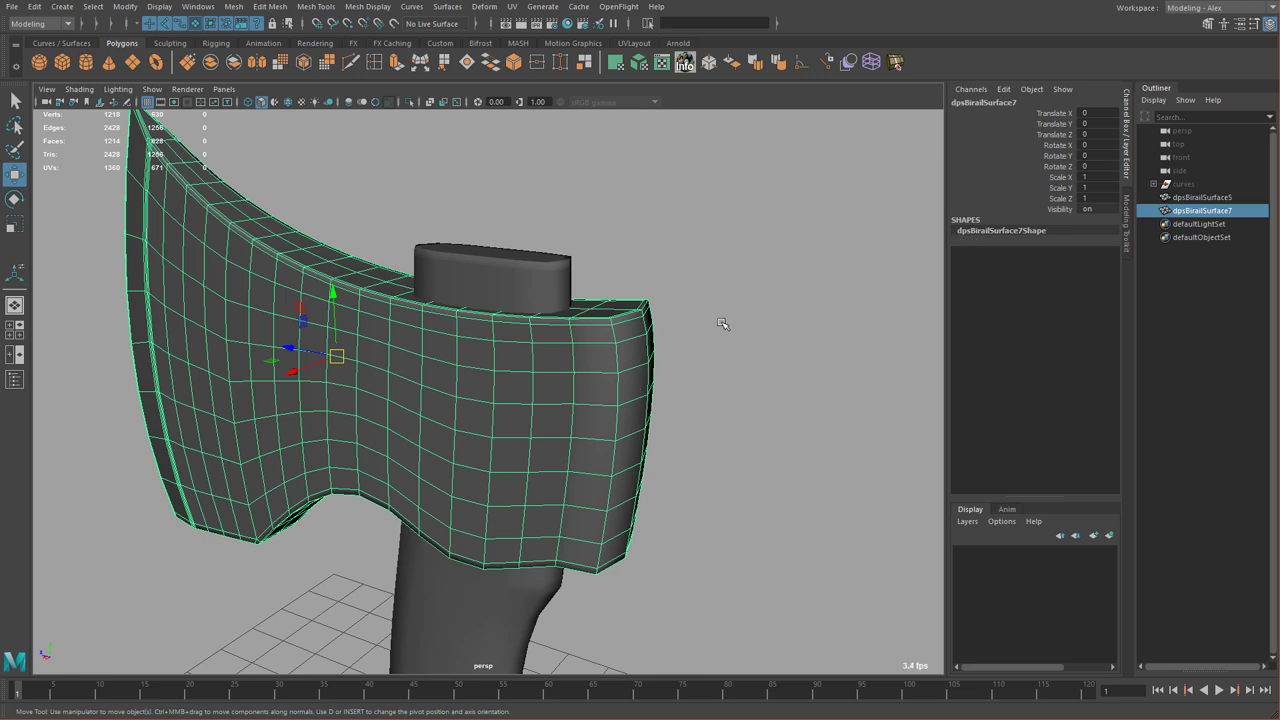
# - Duplicate the axe head and the handle together and hide the duplicated copies
pyautogui.keyDown('shift'); pyautogui.click(554, 283); pyautogui.keyUp('shift')
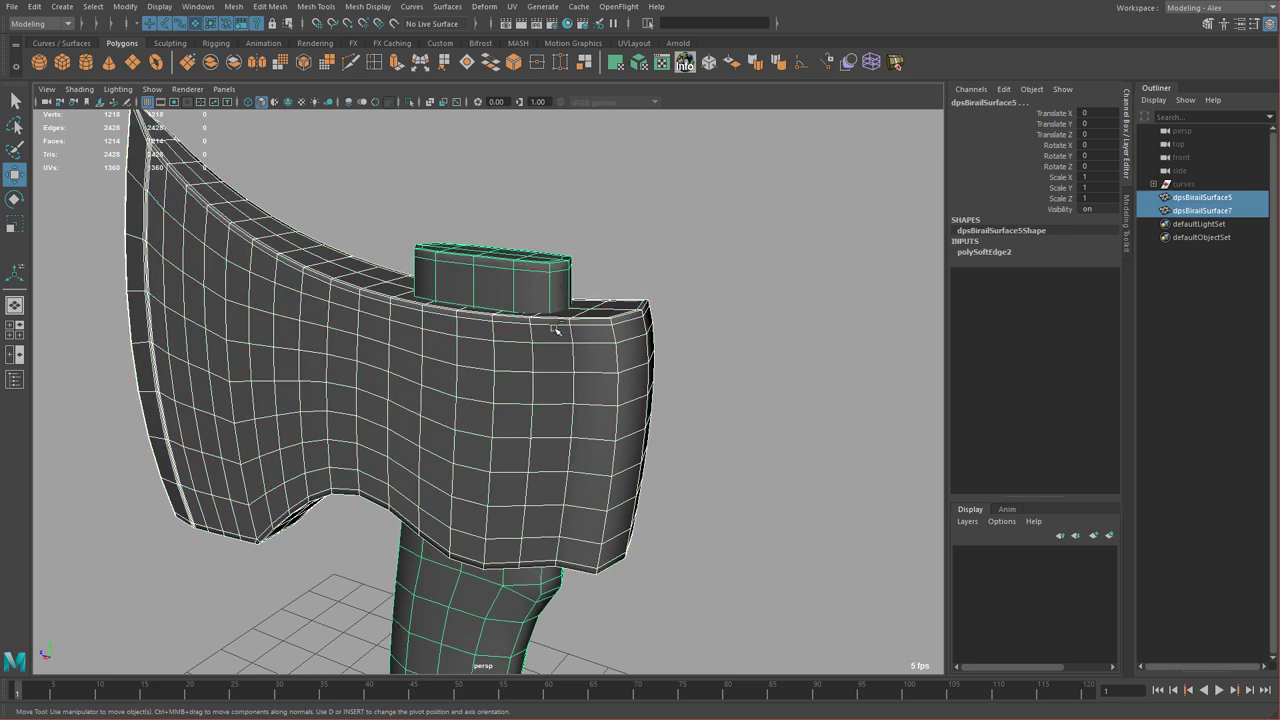
pyautogui.hotkey('ctrl', 'd')
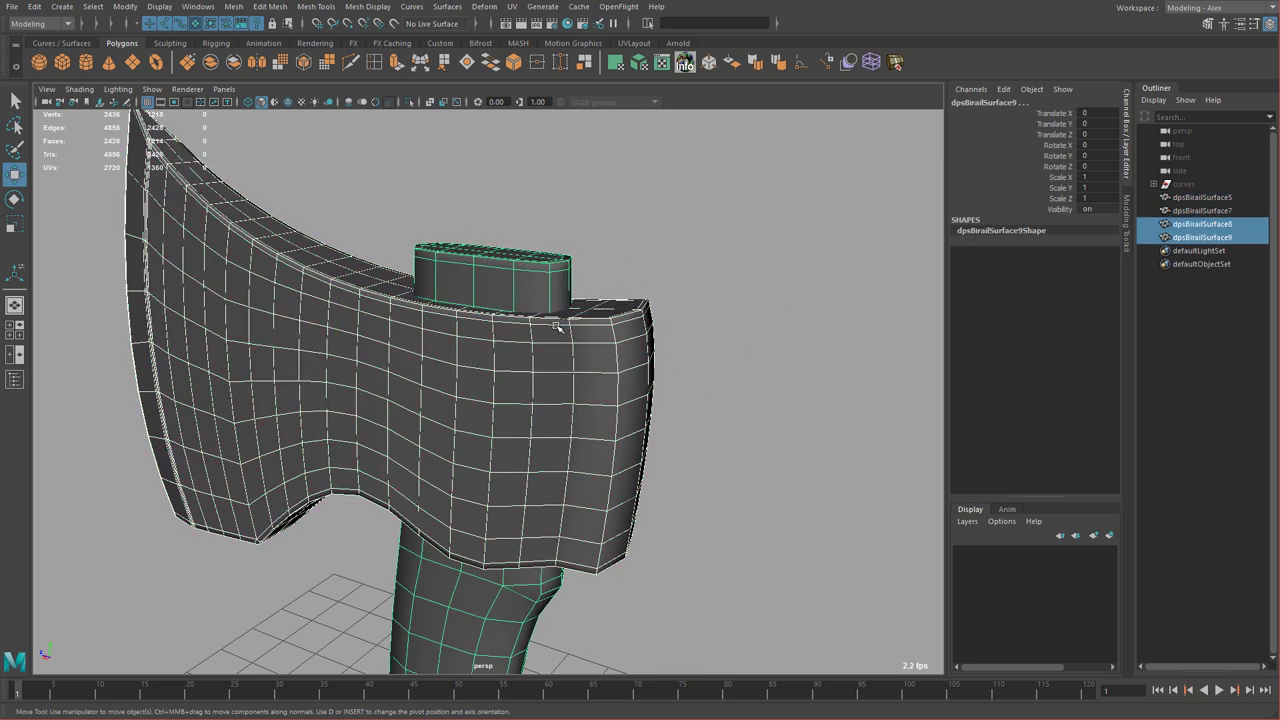
pyautogui.hotkey('ctrl', 'h')
pyautogui.keyDown('alt'); pyautogui.moveTo(648, 354); pyautogui.dragTo(652, 363); pyautogui.keyUp('alt')
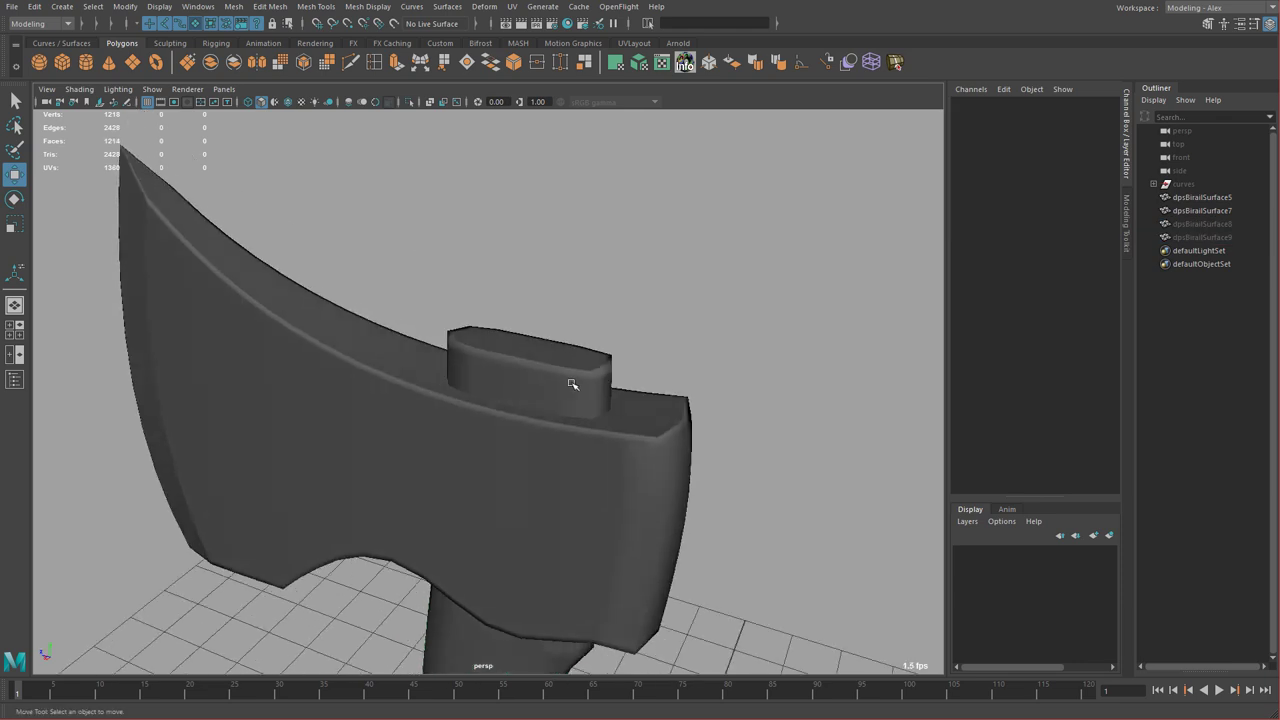
# - Try a Boolean difference with the handle as the first object and the axe head as the second
pyautogui.click(572, 383)
pyautogui.keyDown('shift'); pyautogui.click(668, 422); pyautogui.keyUp('shift')
pyautogui.keyDown('alt'); pyautogui.moveTo(686, 406); pyautogui.dragTo(715, 395); pyautogui.keyUp('alt')
pyautogui.keyDown('alt'); pyautogui.moveTo(715, 395); pyautogui.dragTo(610, 334, button='middle'); pyautogui.keyUp('alt')
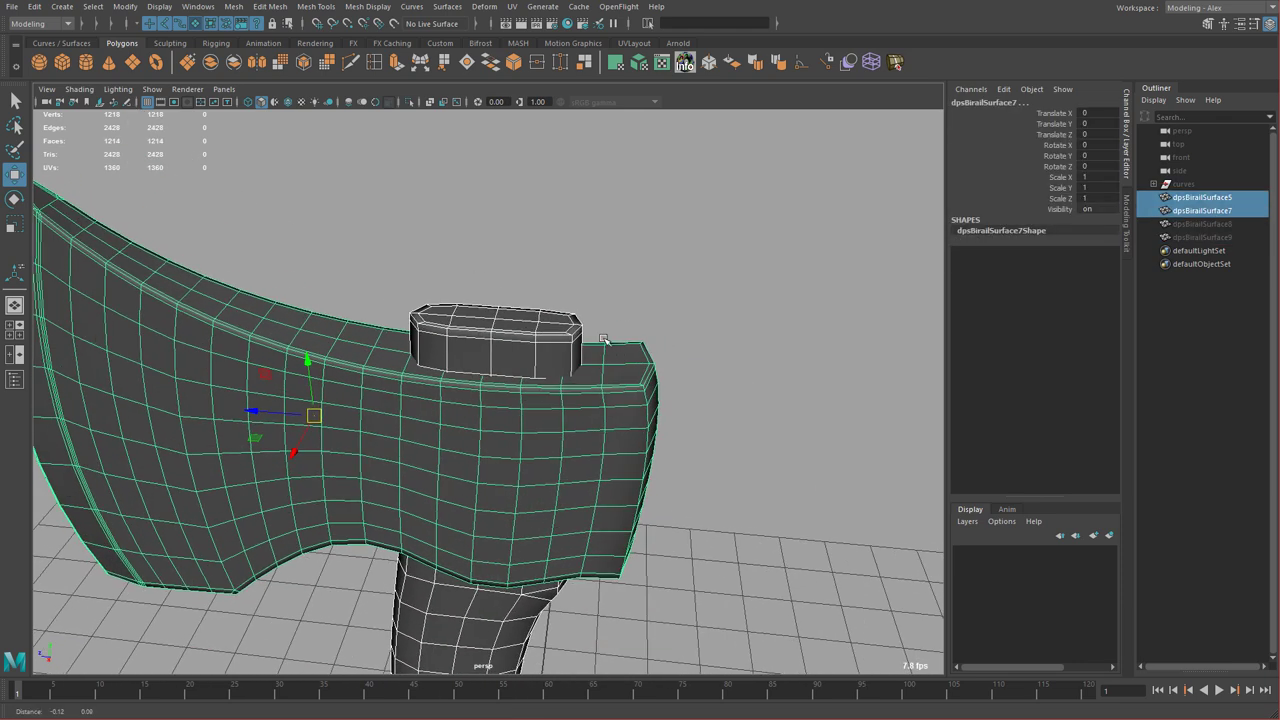
pyautogui.click(238, 7)
pyautogui.moveTo(260, 42)
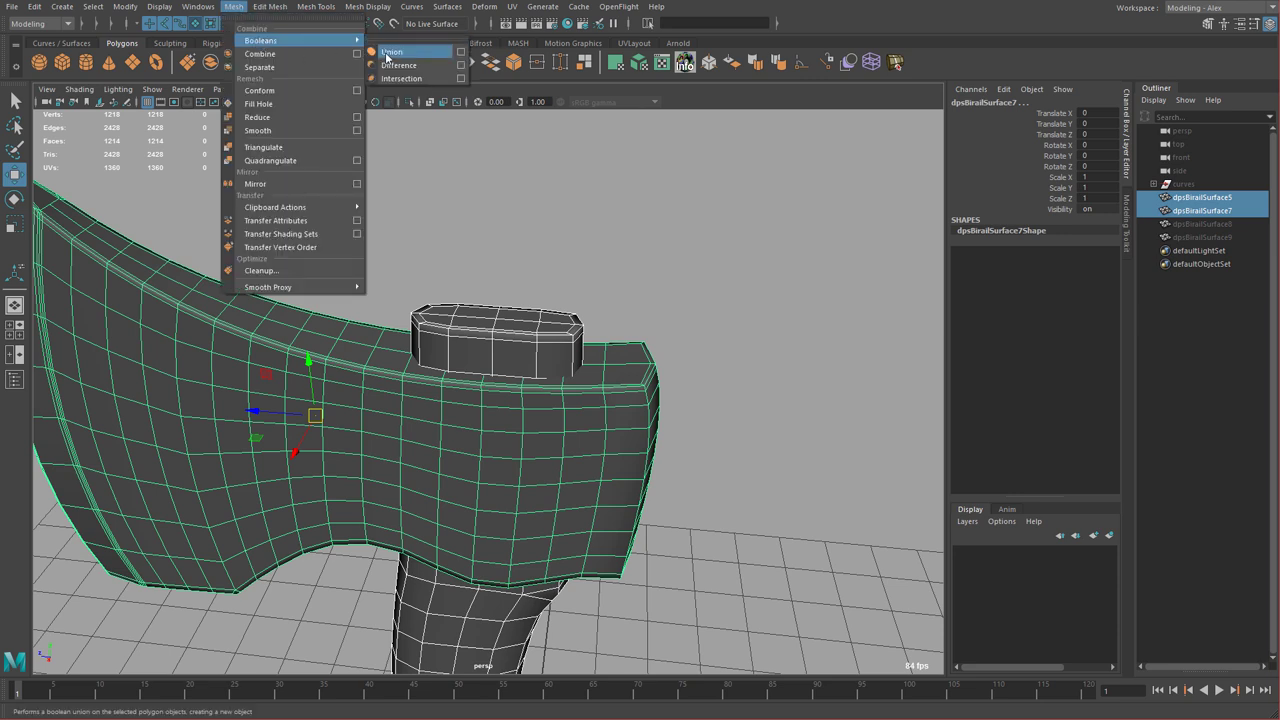
pyautogui.click(399, 65)
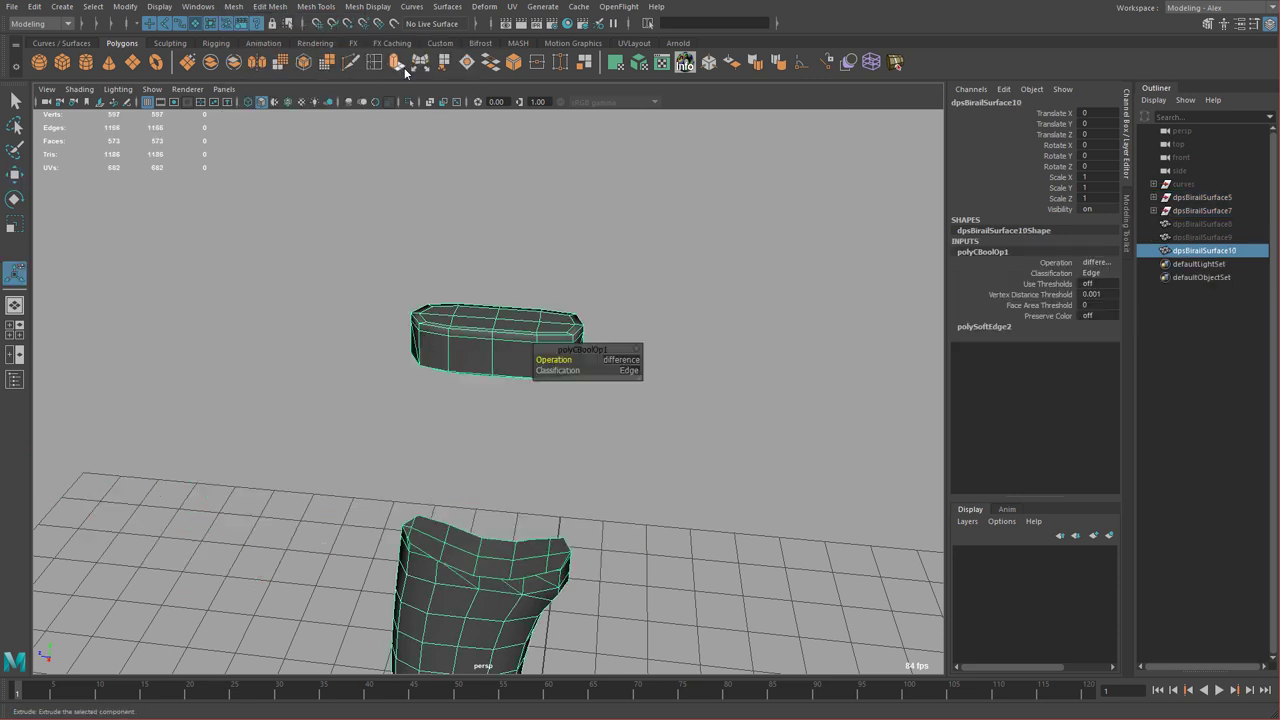
# - Try other operation settings on the Boolean between handle and head, and undo the Boolean
pyautogui.click(1092, 263)
pyautogui.click(1112, 301)
pyautogui.click(1097, 263)
pyautogui.click(1103, 274)
pyautogui.hotkey('ctrl', 'z')
pyautogui.hotkey('ctrl', 'z')
pyautogui.hotkey('ctrl', 'z')
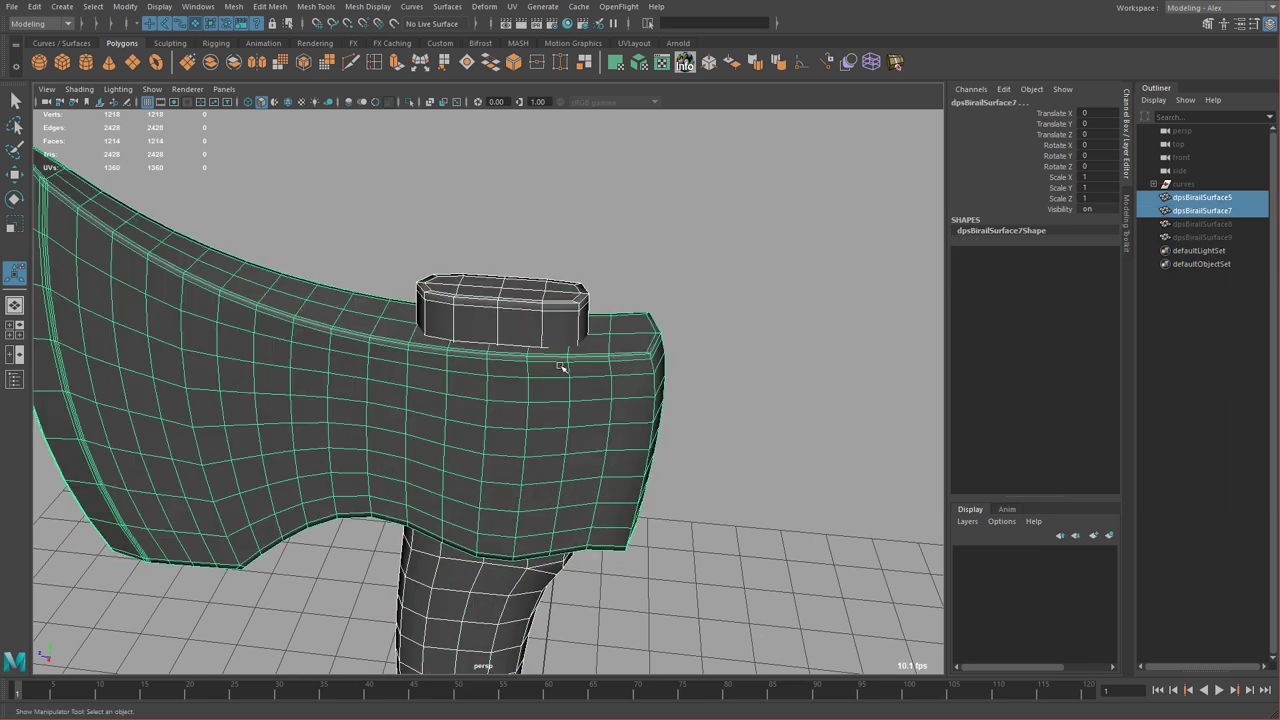
pyautogui.hotkey('shift', 'z')
pyautogui.hotkey('ctrl', 'z')
# - Subtract the handle from the axe head with a Boolean difference and delete the result's construction history
pyautogui.click(646, 357)
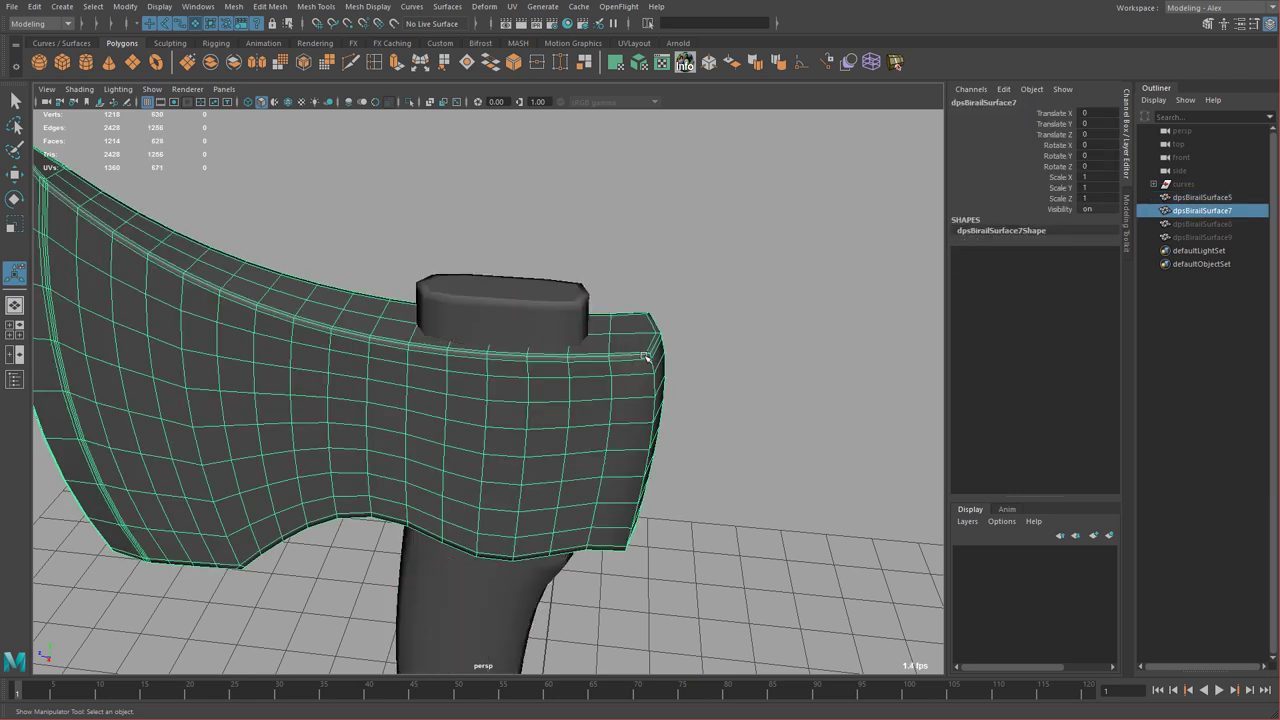
pyautogui.keyDown('shift'); pyautogui.click(567, 316); pyautogui.keyUp('shift')
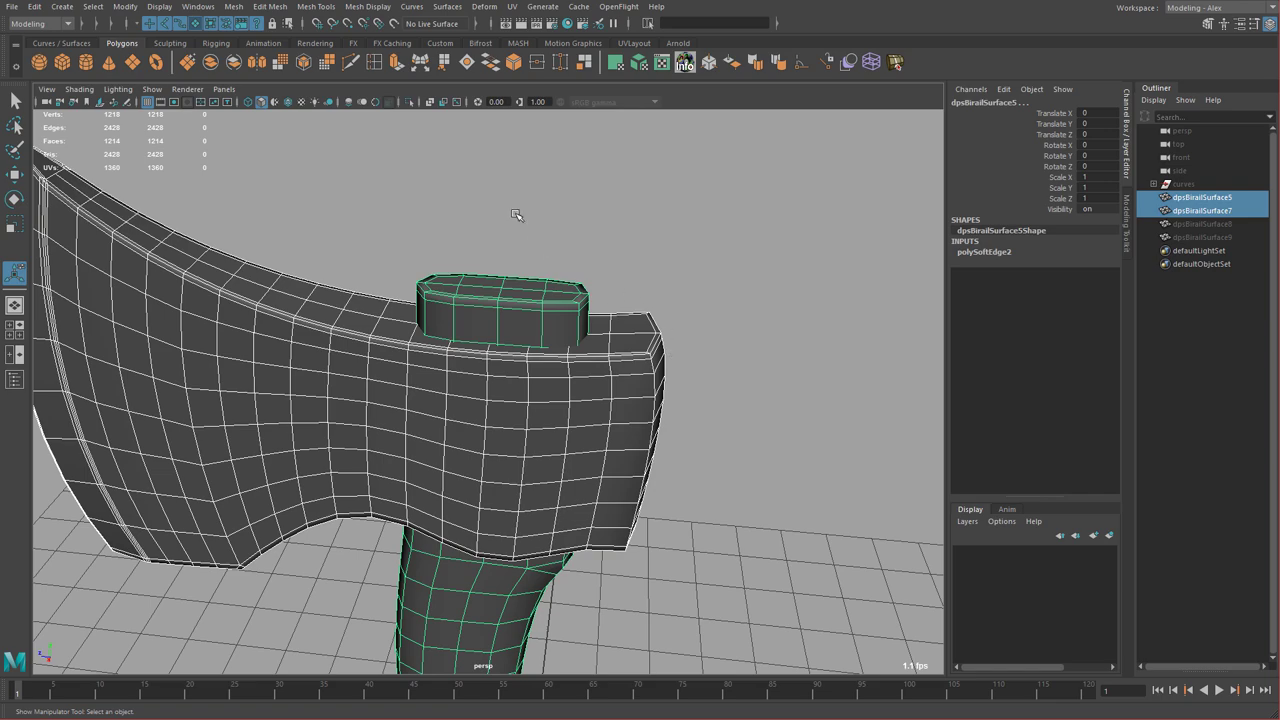
pyautogui.click(233, 6)
pyautogui.click(400, 52)
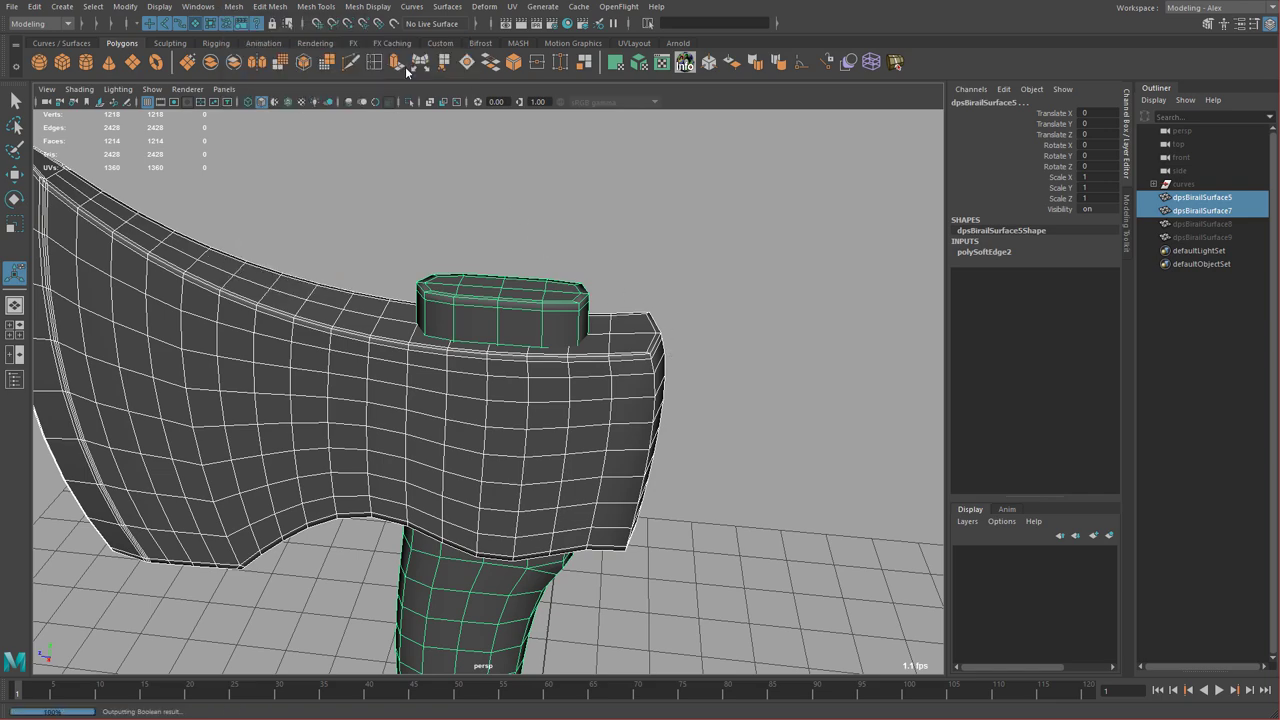
pyautogui.keyDown('alt'); pyautogui.moveTo(549, 362); pyautogui.dragTo(580, 409); pyautogui.keyUp('alt')
pyautogui.keyDown('alt'); pyautogui.moveTo(640, 490); pyautogui.dragTo(554, 386, button='middle'); pyautogui.keyUp('alt')
pyautogui.scroll(3, 554, 386)
pyautogui.hotkey('alt', 'shift', 'd')
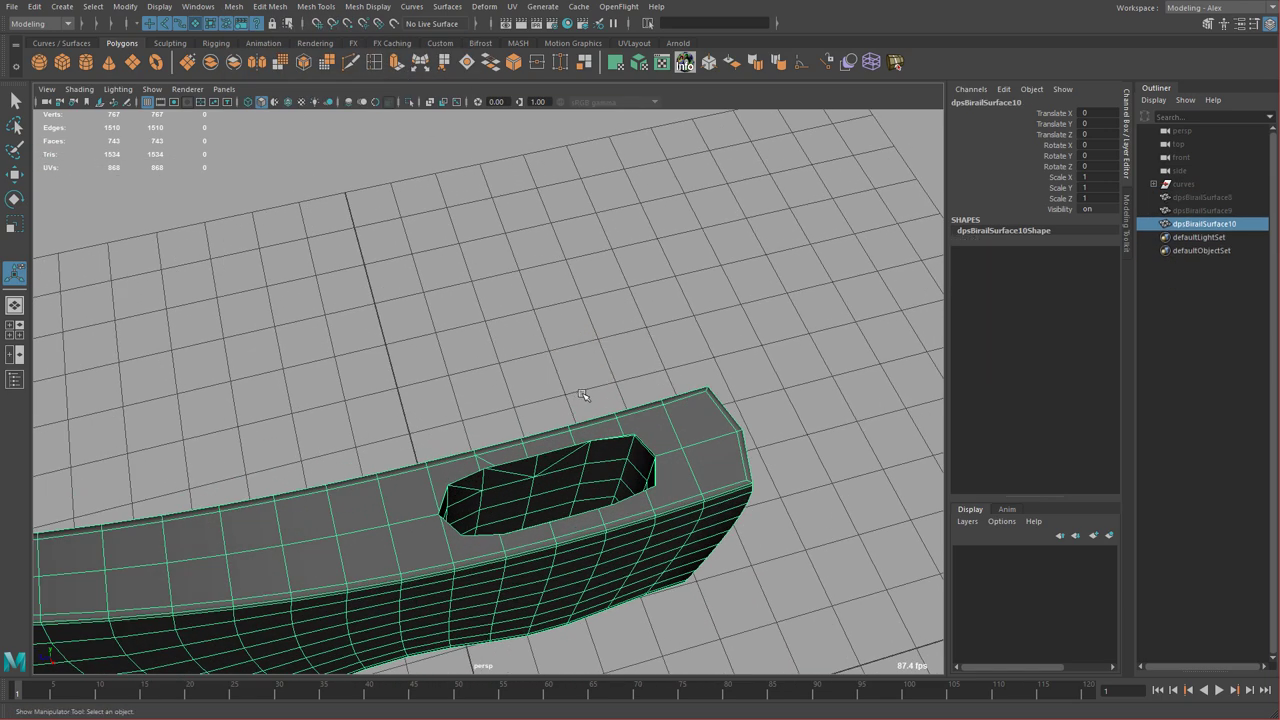
# - Select the faces on one side of the axe head's centre line in the top view
pyautogui.keyDown('alt'); pyautogui.moveTo(600, 440); pyautogui.dragTo(602, 360, button='middle'); pyautogui.keyUp('alt')
pyautogui.press('space')
pyautogui.press('space')
pyautogui.scroll(-3, 491, 351)
pyautogui.scroll(3, 530, 325)
pyautogui.press('w')
pyautogui.moveTo(523, 309); pyautogui.dragTo(529, 349, button='right')
pyautogui.keyDown('alt'); pyautogui.moveTo(617, 370); pyautogui.dragTo(604, 243, button='middle'); pyautogui.keyUp('alt')
pyautogui.moveTo(500, 488); pyautogui.dragTo(498, 488)
pyautogui.keyDown('alt'); pyautogui.moveTo(625, 600); pyautogui.dragTo(625, 434, button='middle'); pyautogui.keyUp('alt')
pyautogui.keyDown('alt'); pyautogui.moveTo(625, 434); pyautogui.dragTo(930, 640, button='right'); pyautogui.keyUp('alt')
pyautogui.keyDown('alt'); pyautogui.moveTo(800, 530); pyautogui.dragTo(633, 448, button='right'); pyautogui.keyUp('alt')
pyautogui.scroll(4, 633, 449)
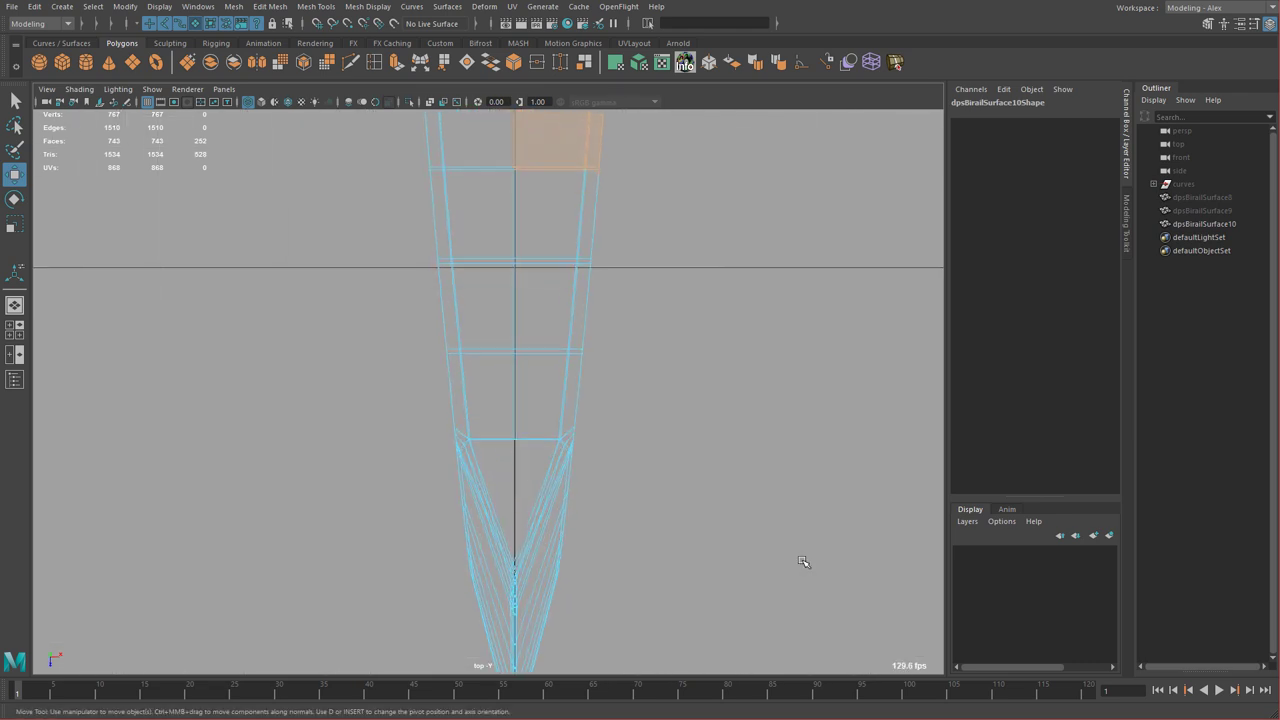
pyautogui.scroll(-4, 574, 457)
pyautogui.press('space')
pyautogui.press('space')
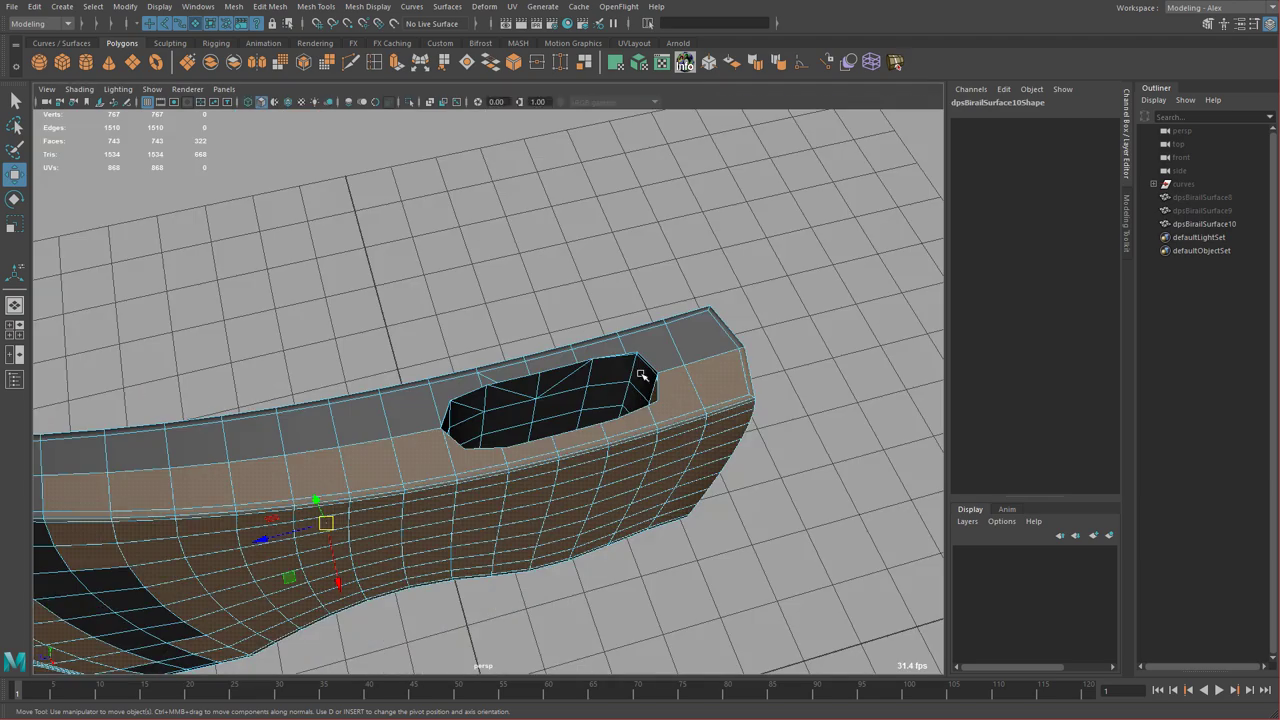
# - Select all faces of the blade portion, up to the edge loop just in front of the handle hole
pyautogui.keyDown('alt'); pyautogui.moveTo(487, 381); pyautogui.dragTo(547, 385); pyautogui.keyUp('alt')
pyautogui.keyDown('alt'); pyautogui.moveTo(343, 474); pyautogui.dragTo(442, 400); pyautogui.keyUp('alt')
pyautogui.keyDown('alt'); pyautogui.moveTo(442, 400); pyautogui.dragTo(368, 380, button='right'); pyautogui.keyUp('alt')
pyautogui.keyDown('alt'); pyautogui.moveTo(368, 380); pyautogui.dragTo(372, 345); pyautogui.keyUp('alt')
pyautogui.moveTo(319, 290); pyautogui.dragTo(321, 328, button='right')
pyautogui.keyDown('alt'); pyautogui.moveTo(322, 328); pyautogui.dragTo(345, 333); pyautogui.keyUp('alt')
pyautogui.moveTo(333, 313); pyautogui.dragTo(334, 336, button='right')
pyautogui.moveTo(215, 203); pyautogui.dragTo(469, 604)
pyautogui.keyDown('alt'); pyautogui.moveTo(498, 530); pyautogui.dragTo(540, 538); pyautogui.keyUp('alt')
pyautogui.keyDown('alt'); pyautogui.moveTo(540, 538); pyautogui.dragTo(600, 545, button='right'); pyautogui.keyUp('alt')
pyautogui.keyDown('alt'); pyautogui.moveTo(487, 250); pyautogui.dragTo(497, 265); pyautogui.keyUp('alt')
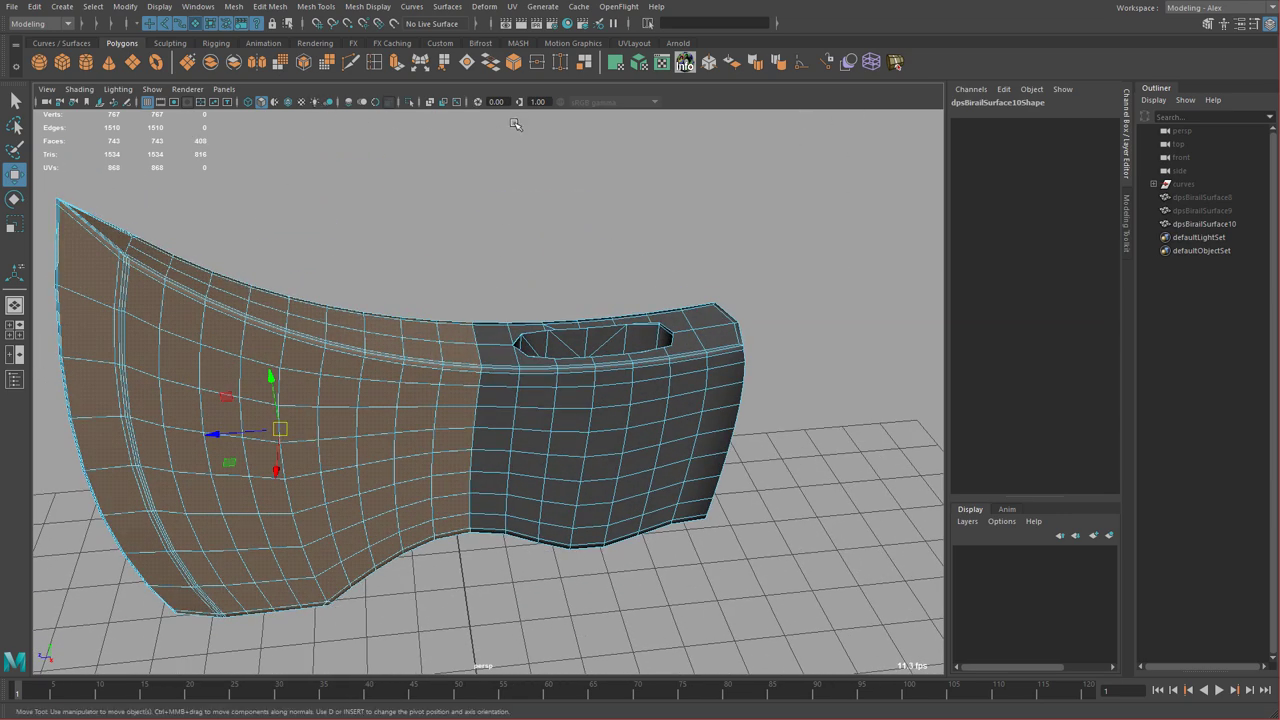
# - Extract the selected blade faces as a separate mesh and delete that mesh
pyautogui.click(585, 64)
pyautogui.moveTo(429, 334); pyautogui.dragTo(401, 337, button='right')
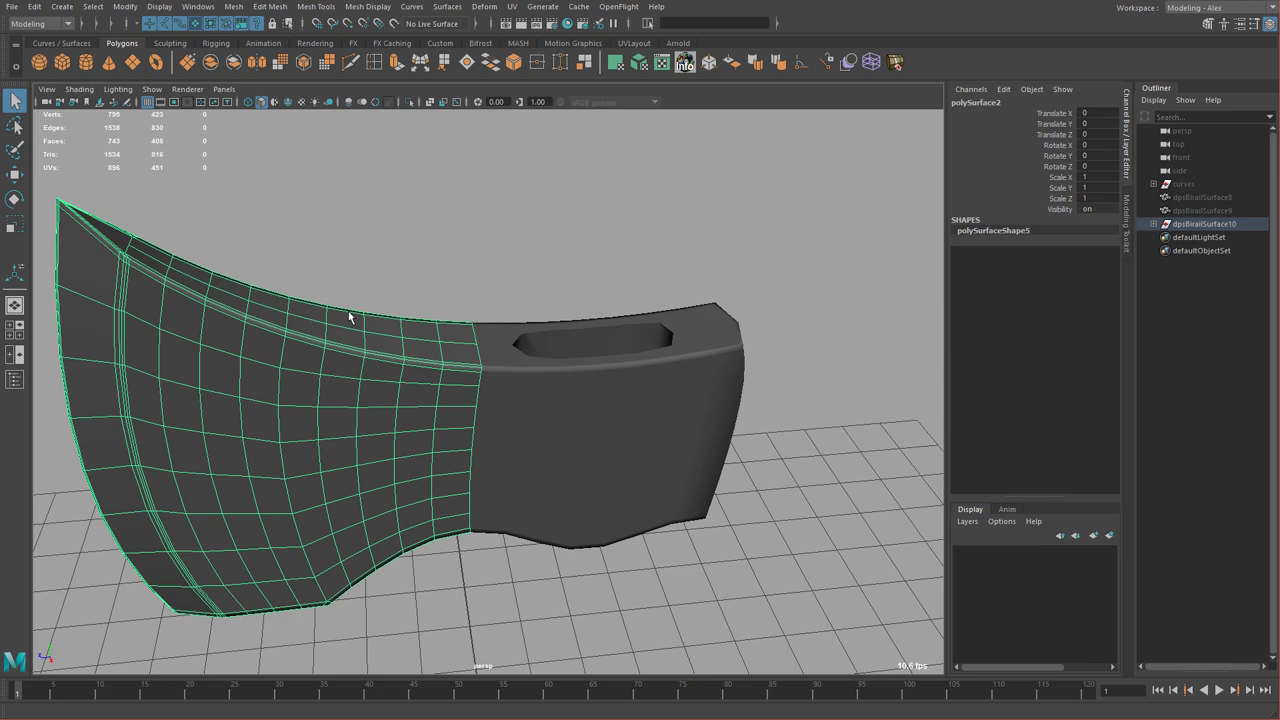
pyautogui.keyDown('alt'); pyautogui.moveTo(398, 346); pyautogui.dragTo(441, 317, button='middle'); pyautogui.keyUp('alt')
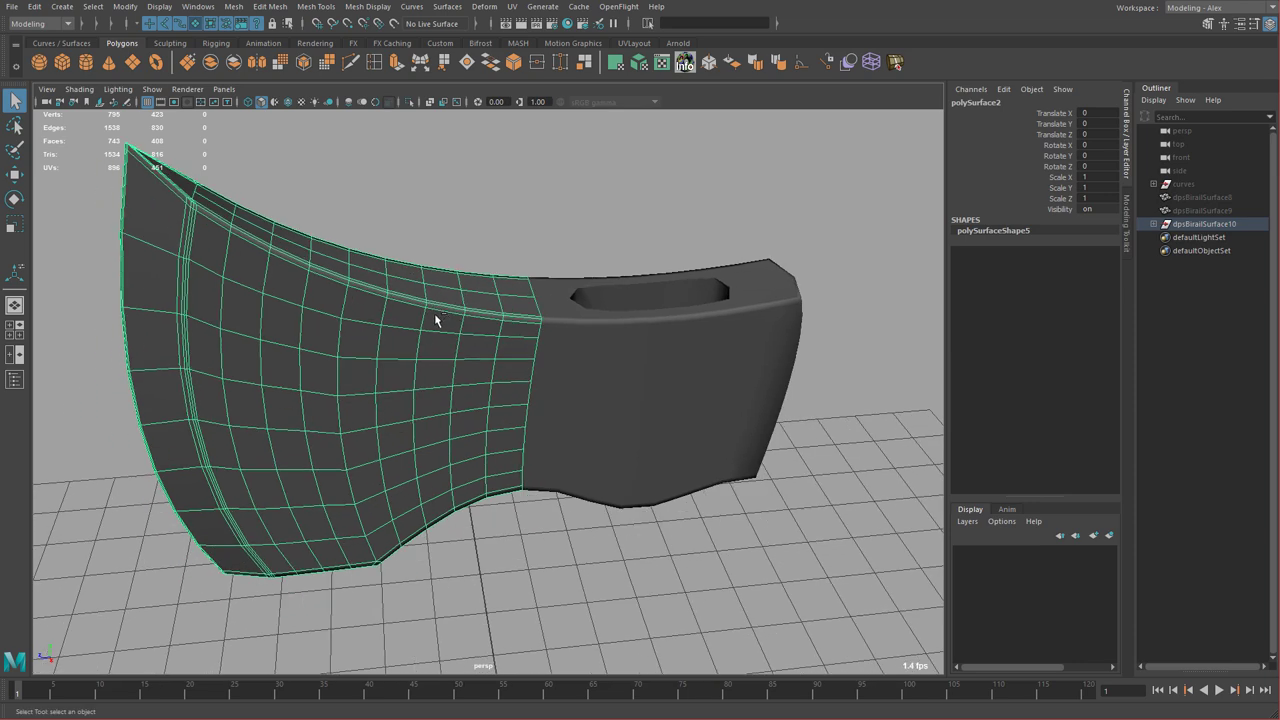
pyautogui.press('Delete')
# - Delete the faces on one side of the remaining head piece's centre line, using the top view
pyautogui.click(585, 354)
pyautogui.keyDown('alt'); pyautogui.moveTo(370, 275); pyautogui.dragTo(337, 318); pyautogui.keyUp('alt')
pyautogui.press('space')
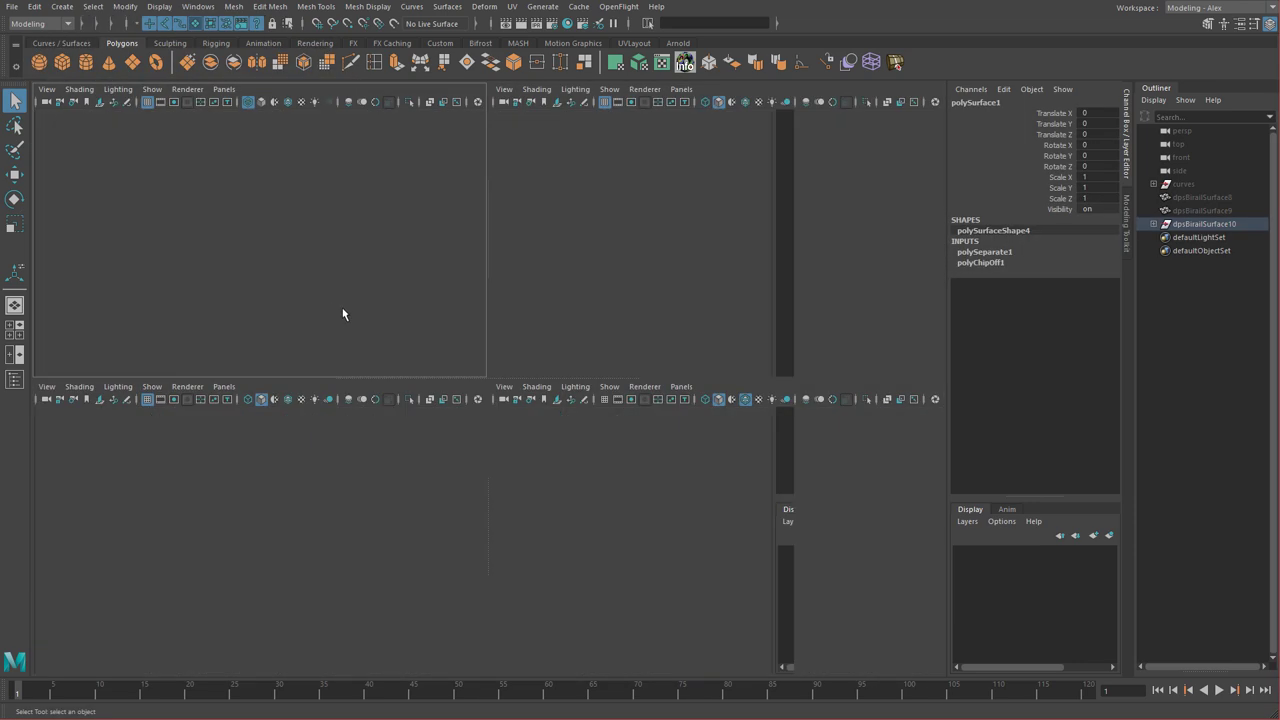
pyautogui.press('space')
pyautogui.moveTo(535, 183); pyautogui.dragTo(536, 225, button='right')
pyautogui.scroll(-5, 560, 222)
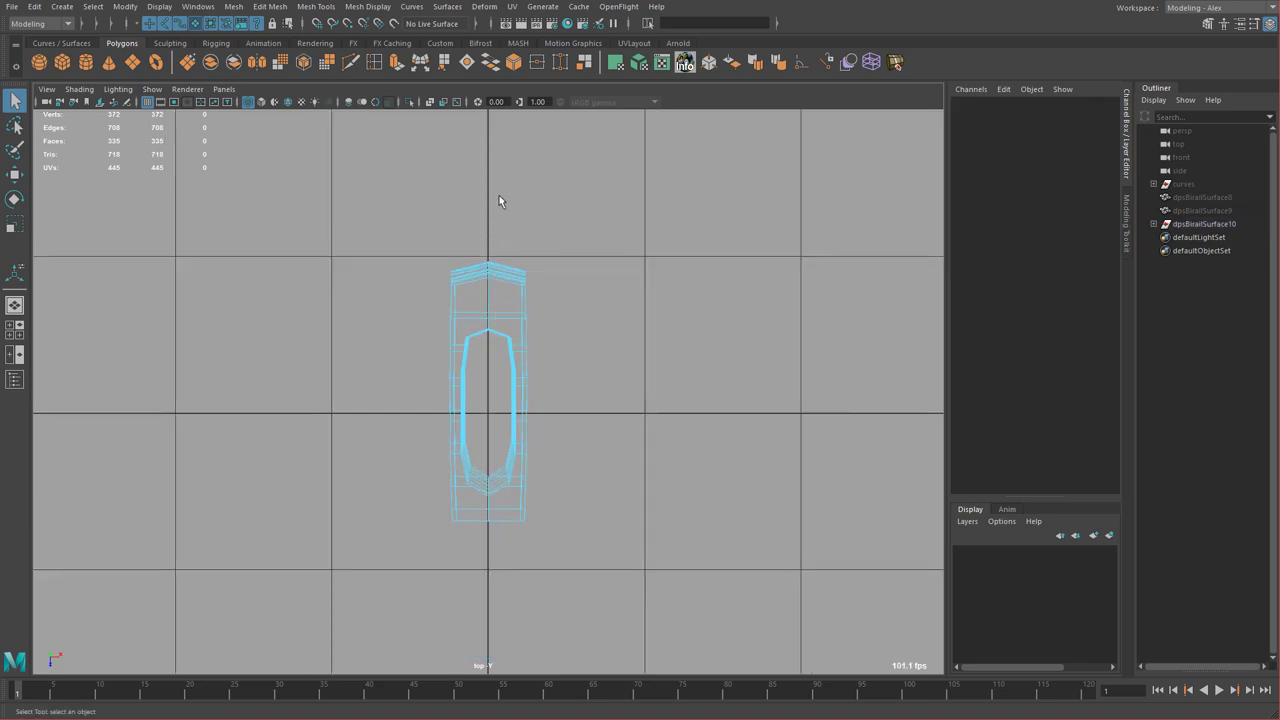
pyautogui.moveTo(617, 540); pyautogui.dragTo(620, 548)
pyautogui.press('Delete')
pyautogui.press('space')
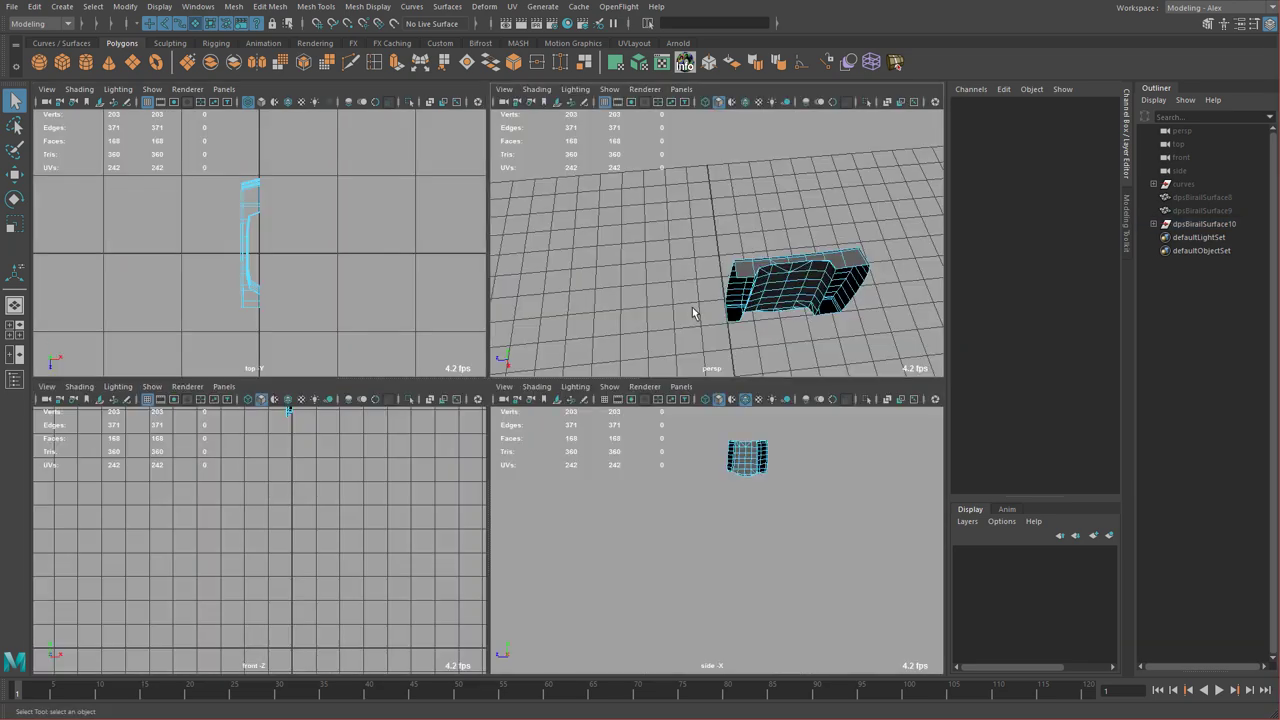
pyautogui.press('space')
# - Delete the redundant diagonal and sliver edges along the upper rim of the handle hole's inner wall
pyautogui.keyDown('alt'); pyautogui.moveTo(694, 312); pyautogui.dragTo(582, 312); pyautogui.keyUp('alt')
pyautogui.scroll(3, 560, 310)
pyautogui.scroll(8, 580, 300)
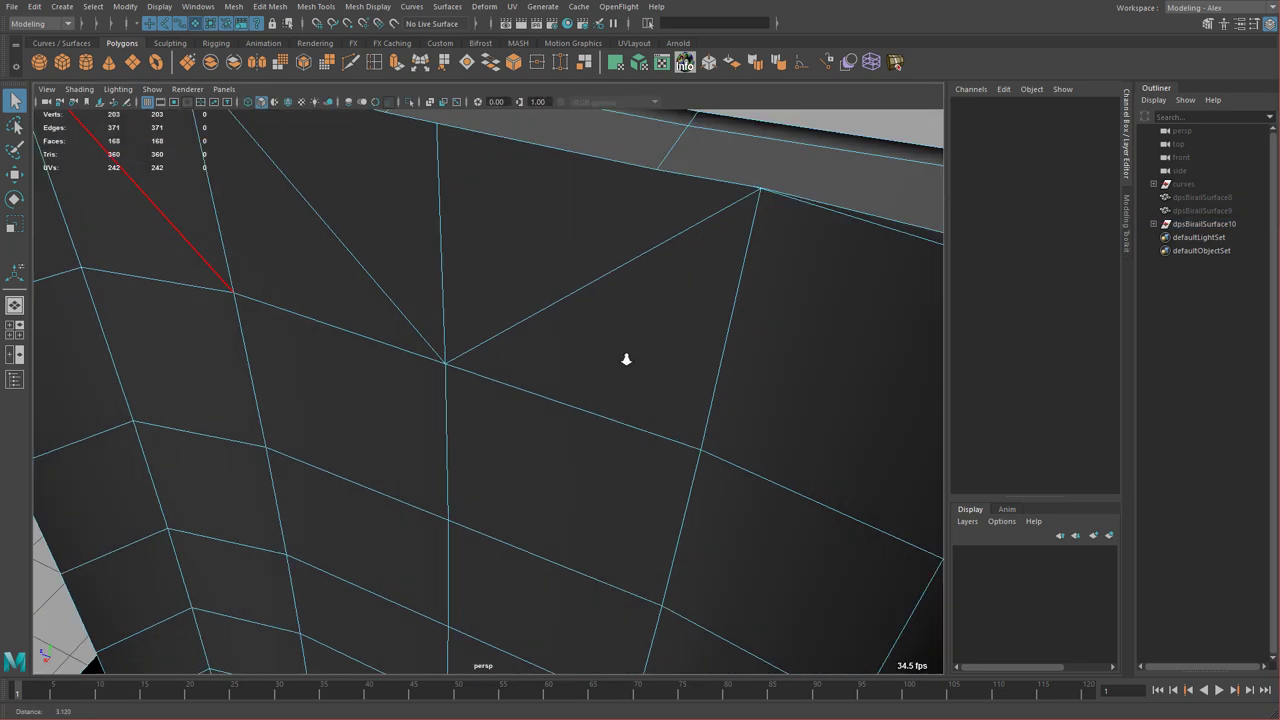
pyautogui.click(355, 249)
pyautogui.keyDown('shift'); pyautogui.click(397, 238); pyautogui.keyUp('shift')
pyautogui.keyDown('alt'); pyautogui.moveTo(397, 240); pyautogui.dragTo(428, 311); pyautogui.keyUp('alt')
pyautogui.scroll(5, 459, 345)
pyautogui.scroll(1, 459, 345)
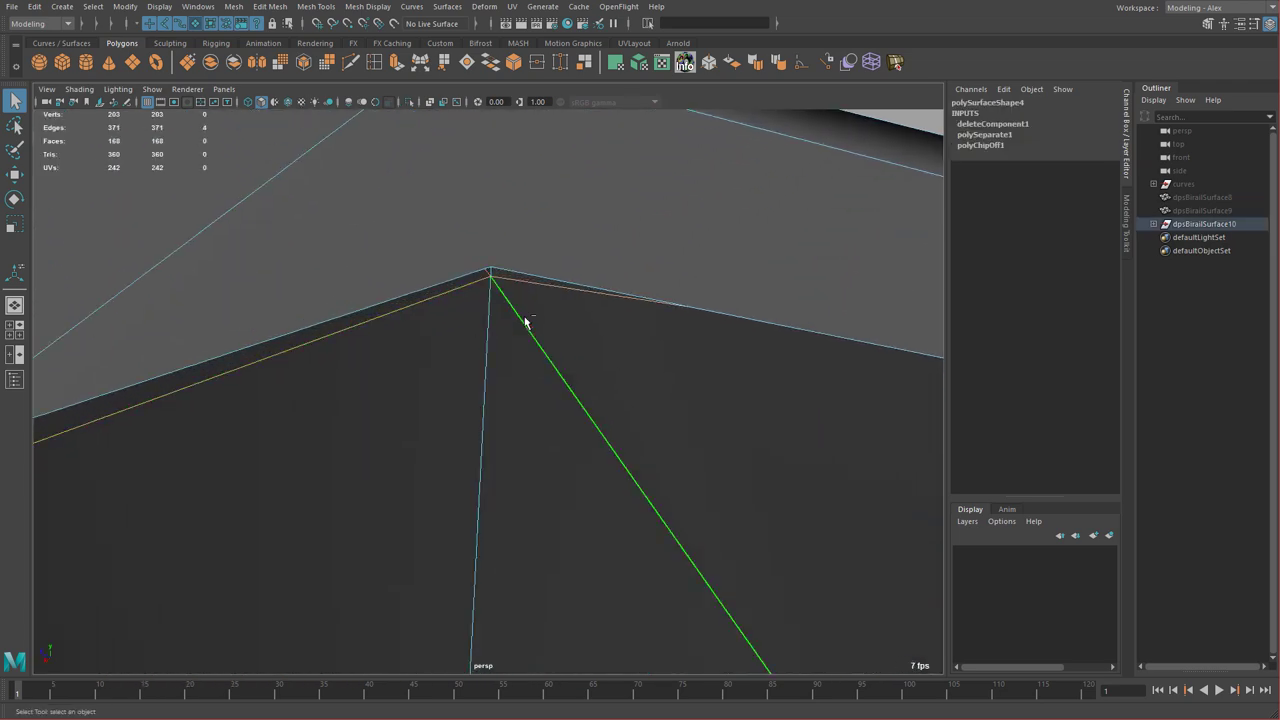
pyautogui.keyDown('shift'); pyautogui.click(508, 305); pyautogui.keyUp('shift')
pyautogui.scroll(-8, 540, 320)
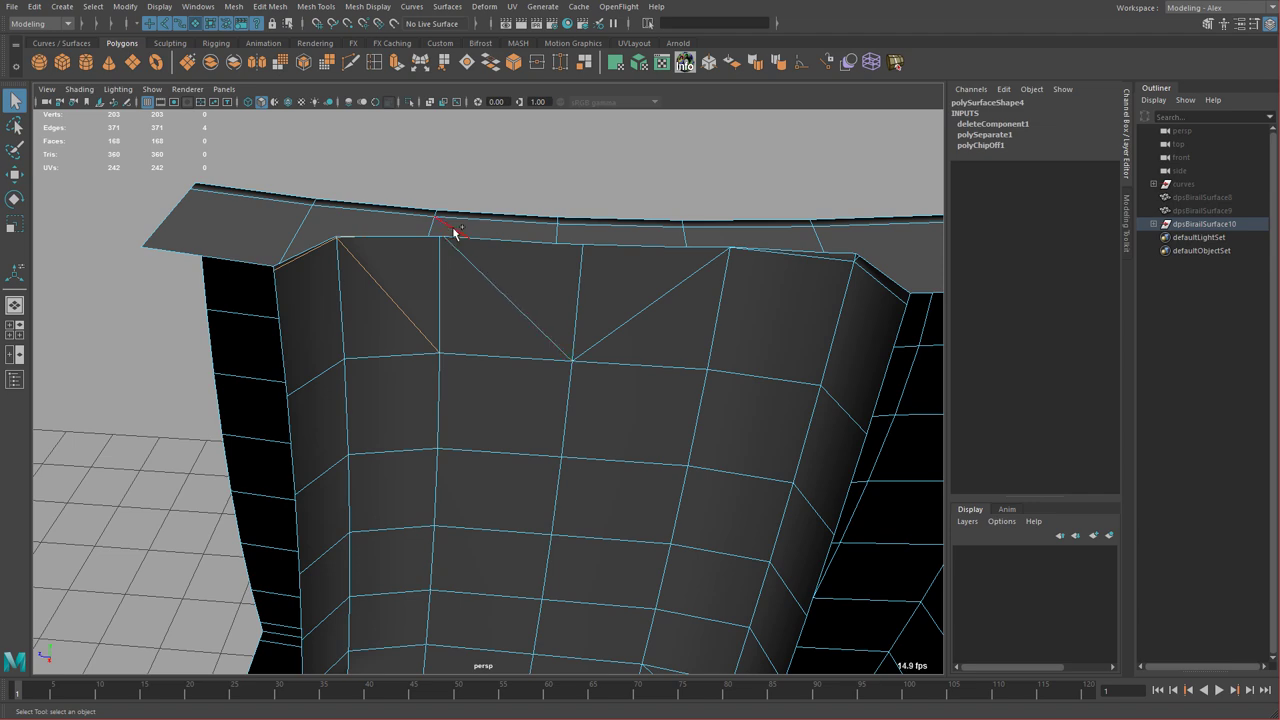
pyautogui.keyDown('alt'); pyautogui.moveTo(703, 301); pyautogui.dragTo(389, 340); pyautogui.keyUp('alt')
pyautogui.scroll(6, 389, 340)
pyautogui.keyDown('alt'); pyautogui.moveTo(389, 340); pyautogui.dragTo(588, 360, button='middle'); pyautogui.keyUp('alt')
pyautogui.keyDown('shift'); pyautogui.click(519, 283); pyautogui.keyUp('shift')
pyautogui.keyDown('shift'); pyautogui.click(478, 279); pyautogui.keyUp('shift')
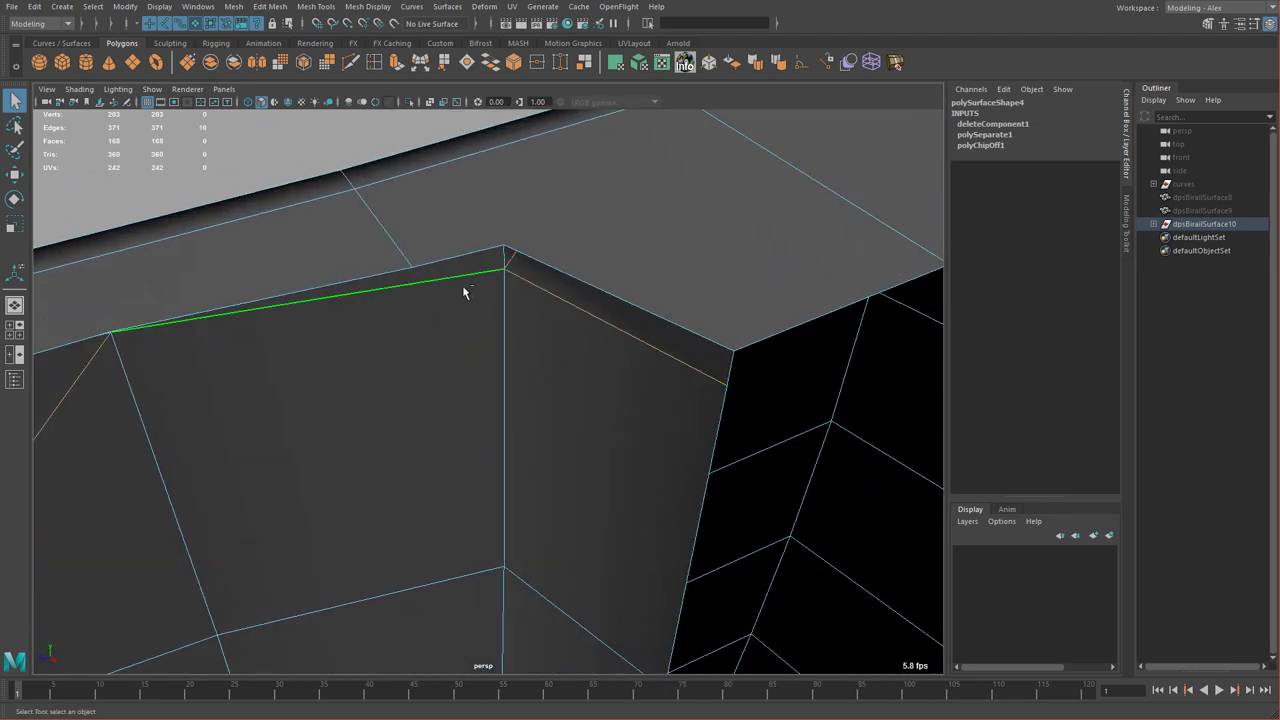
pyautogui.keyDown('alt'); pyautogui.moveTo(95, 337); pyautogui.dragTo(432, 292, button='middle'); pyautogui.keyUp('alt')
pyautogui.scroll(4, 460, 318)
pyautogui.scroll(-2, 480, 330)
pyautogui.scroll(4, 480, 333)
pyautogui.scroll(-4, 471, 342)
pyautogui.click(455, 290)
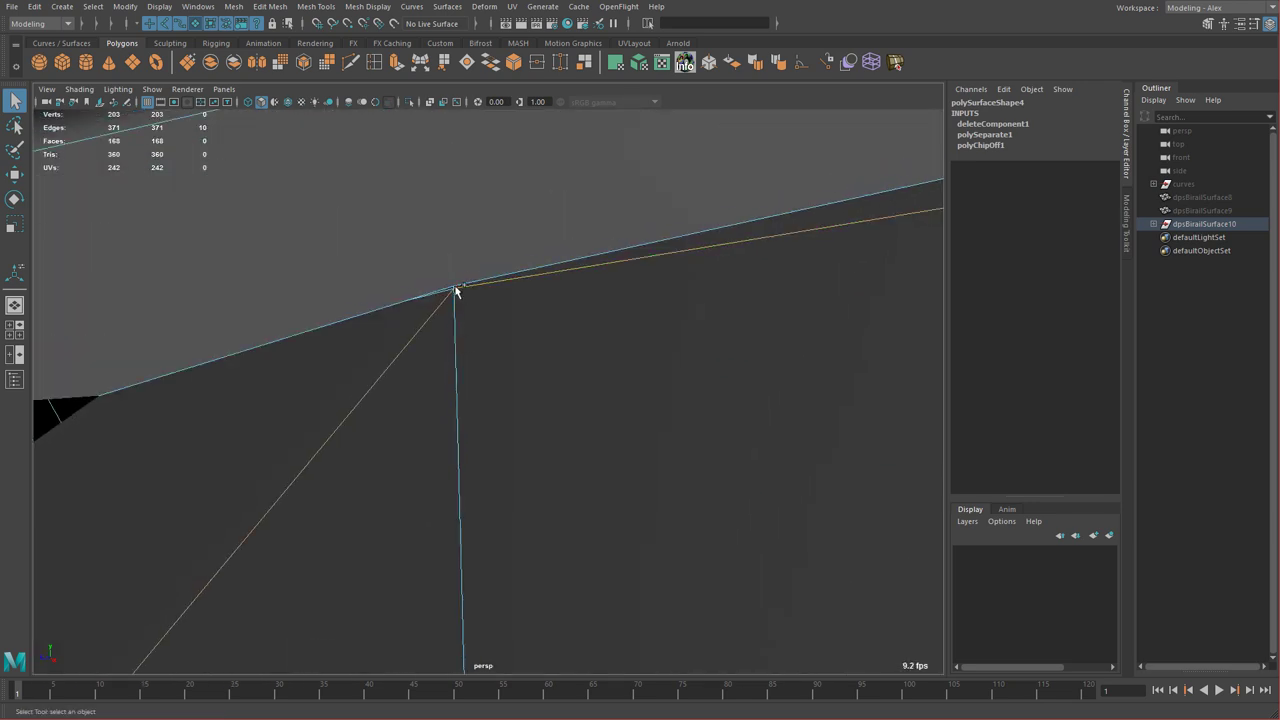
pyautogui.keyDown('shift'); pyautogui.click(446, 292); pyautogui.keyUp('shift')
pyautogui.keyDown('alt'); pyautogui.moveTo(629, 377); pyautogui.dragTo(471, 320, button='right'); pyautogui.keyUp('alt')
pyautogui.press('Delete')
pyautogui.keyDown('alt'); pyautogui.moveTo(471, 320); pyautogui.dragTo(571, 294, button='middle'); pyautogui.keyUp('alt')
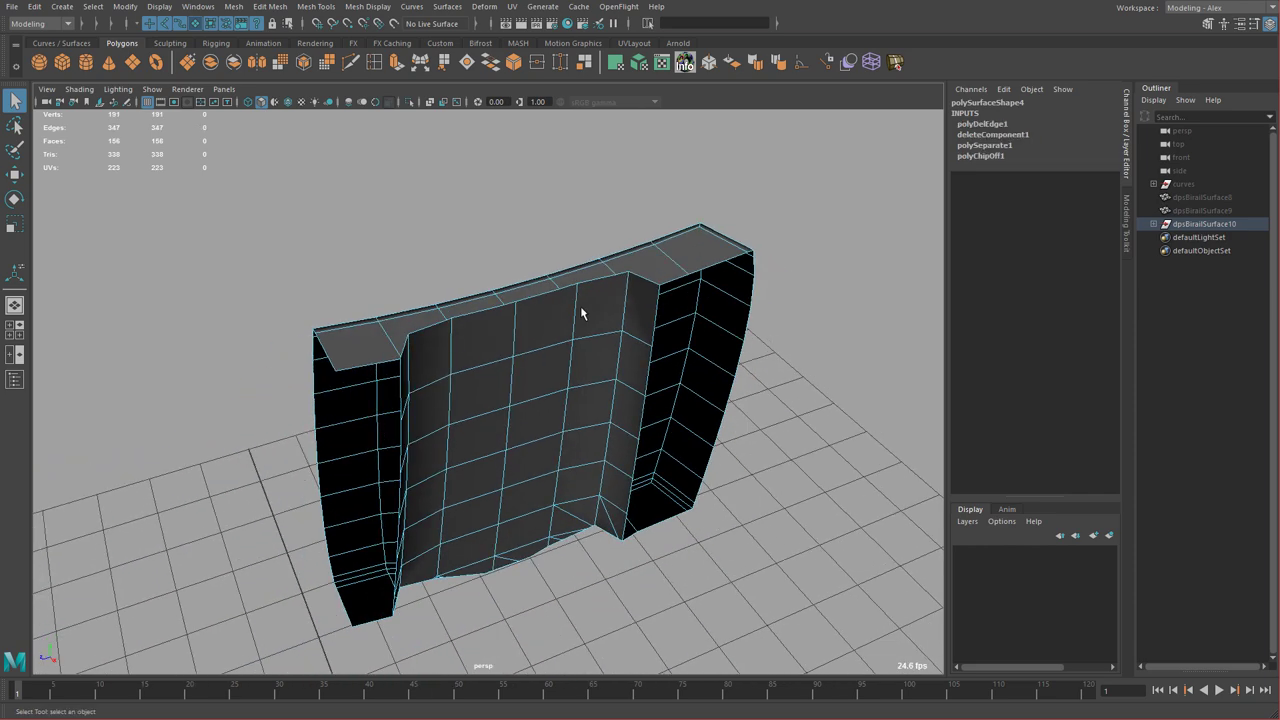
# - Detach the Outliner and dock it again beside the Channel Box at a narrower width
pyautogui.keyDown('alt'); pyautogui.moveTo(584, 316); pyautogui.dragTo(564, 264); pyautogui.keyUp('alt')
pyautogui.keyDown('alt'); pyautogui.moveTo(528, 273); pyautogui.dragTo(586, 389, button='middle'); pyautogui.keyUp('alt')
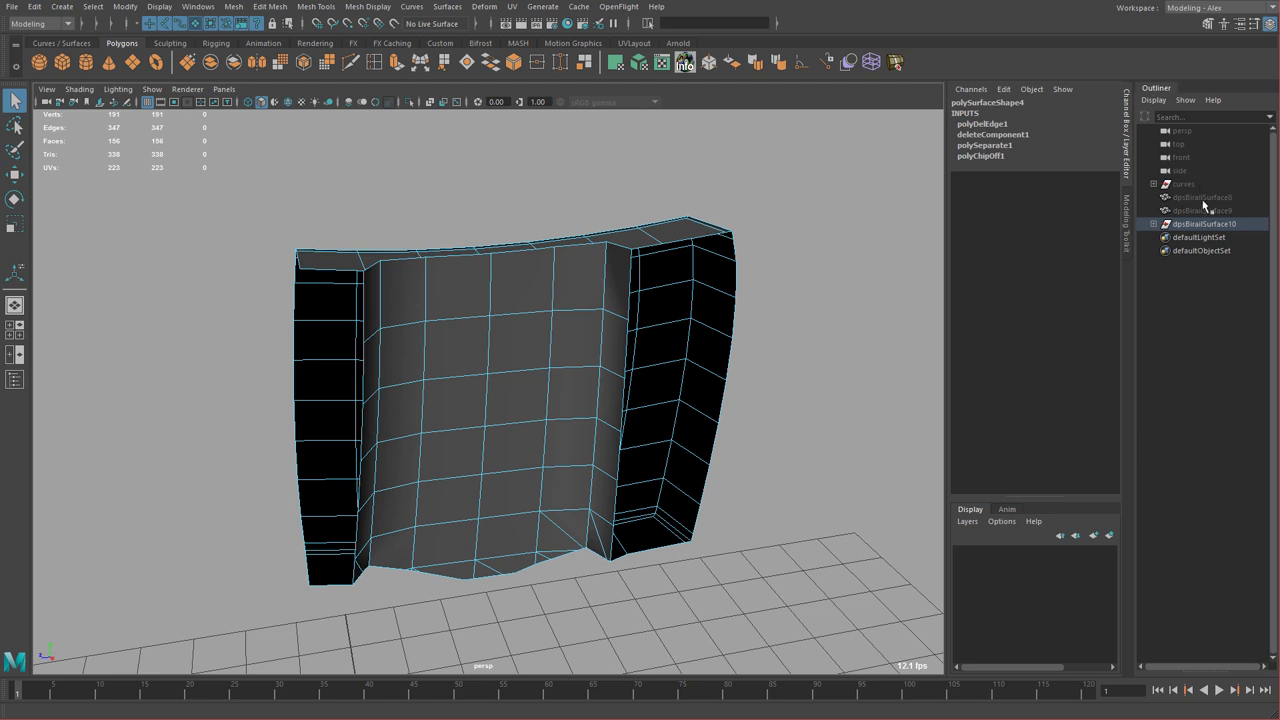
pyautogui.moveTo(1158, 92); pyautogui.dragTo(622, 100)
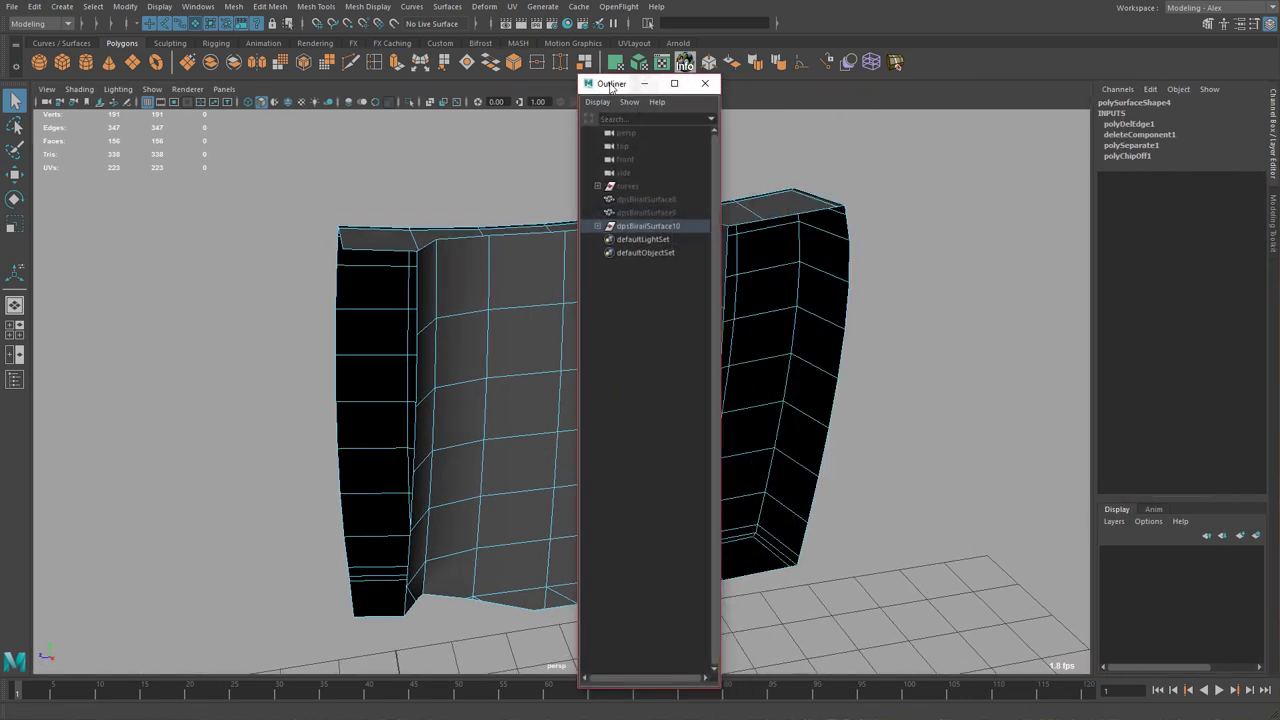
pyautogui.moveTo(610, 86); pyautogui.dragTo(1277, 222)
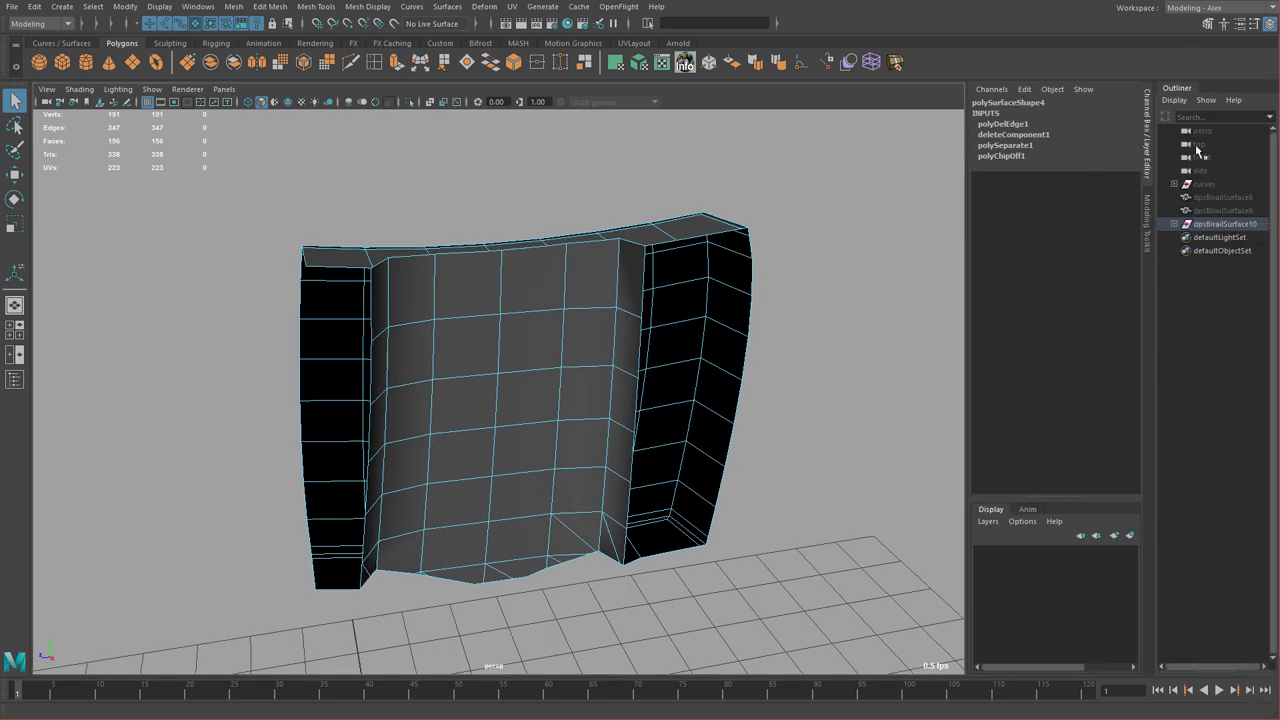
# - Delete the redundant diagonal edges along the lower rim of the handle hole's inner wall
pyautogui.keyDown('alt'); pyautogui.moveTo(668, 278); pyautogui.dragTo(572, 236); pyautogui.keyUp('alt')
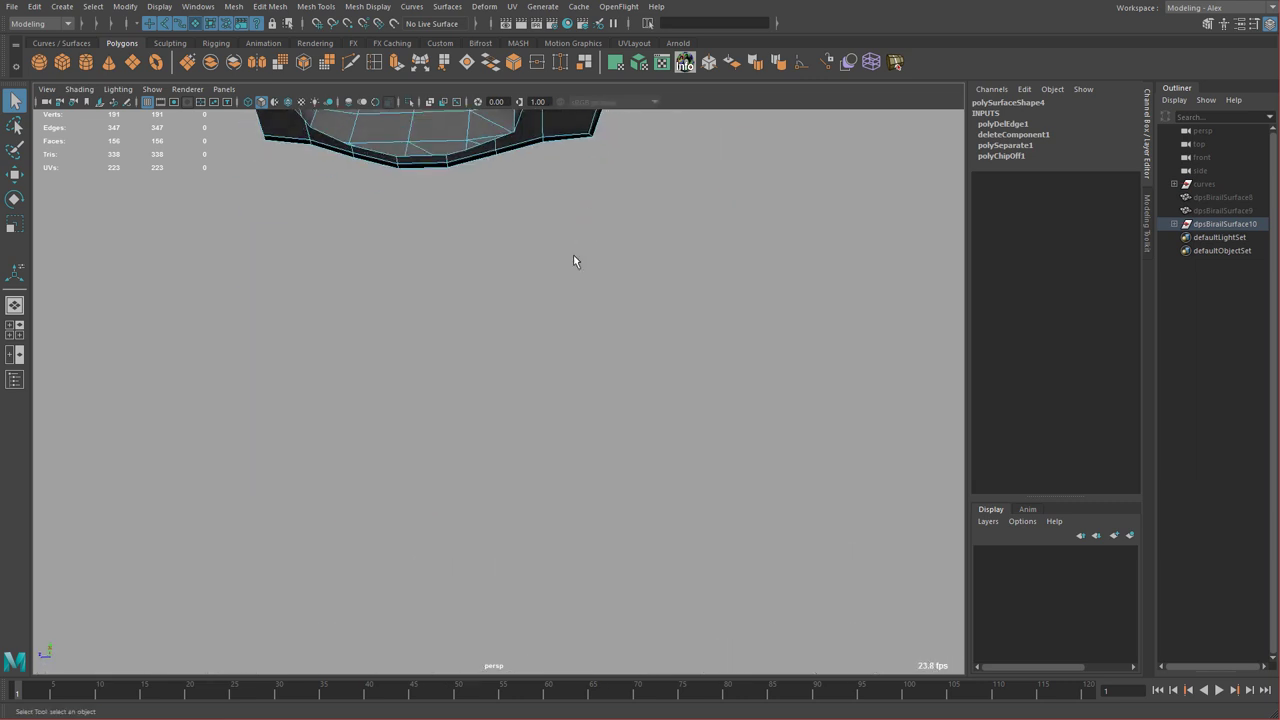
pyautogui.keyDown('alt'); pyautogui.moveTo(572, 236); pyautogui.dragTo(674, 432, button='middle'); pyautogui.keyUp('alt')
pyautogui.keyDown('alt'); pyautogui.moveTo(674, 432); pyautogui.dragTo(801, 449, button='right'); pyautogui.keyUp('alt')
pyautogui.keyDown('alt'); pyautogui.moveTo(580, 280); pyautogui.dragTo(531, 354, button='middle'); pyautogui.keyUp('alt')
pyautogui.moveTo(531, 358); pyautogui.dragTo(536, 398, button='right')
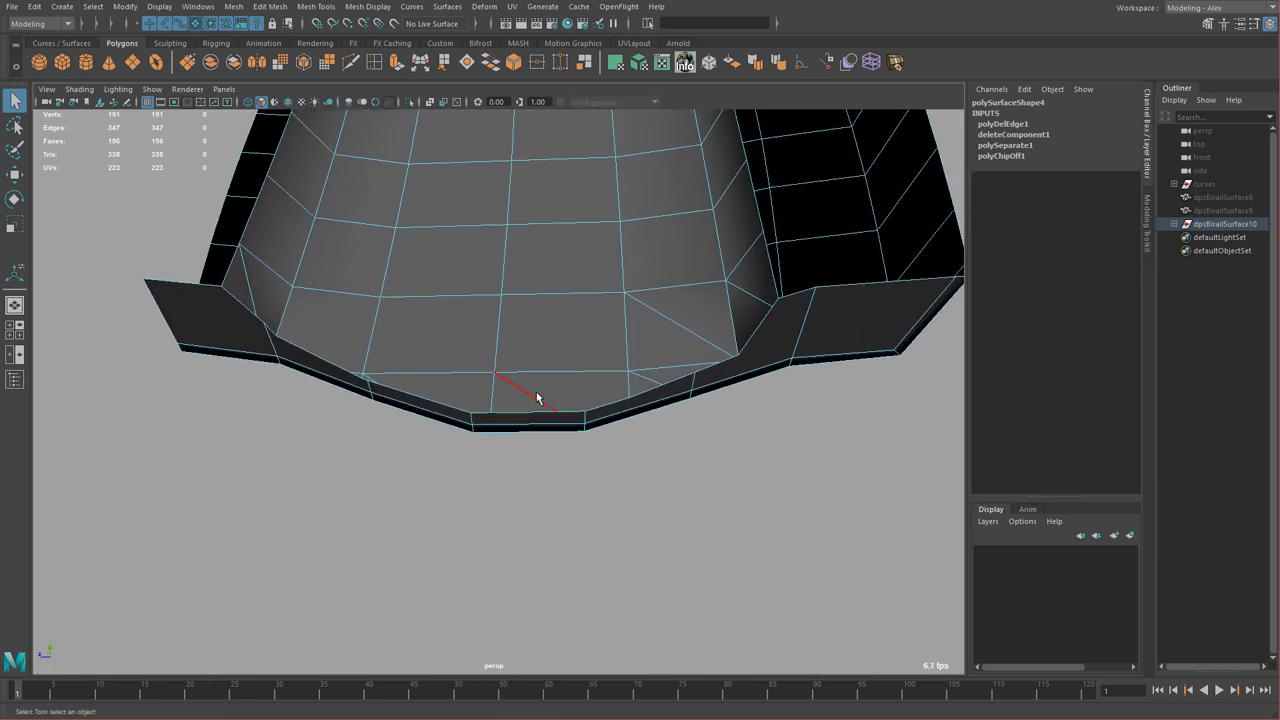
pyautogui.keyDown('alt'); pyautogui.moveTo(405, 368); pyautogui.dragTo(452, 381, button='middle'); pyautogui.keyUp('alt')
pyautogui.keyDown('alt'); pyautogui.moveTo(452, 381); pyautogui.dragTo(521, 411, button='right'); pyautogui.keyUp('alt')
pyautogui.keyDown('shift'); pyautogui.click(312, 375); pyautogui.keyUp('shift')
pyautogui.keyDown('alt'); pyautogui.moveTo(685, 370); pyautogui.dragTo(630, 360, button='right'); pyautogui.keyUp('alt')
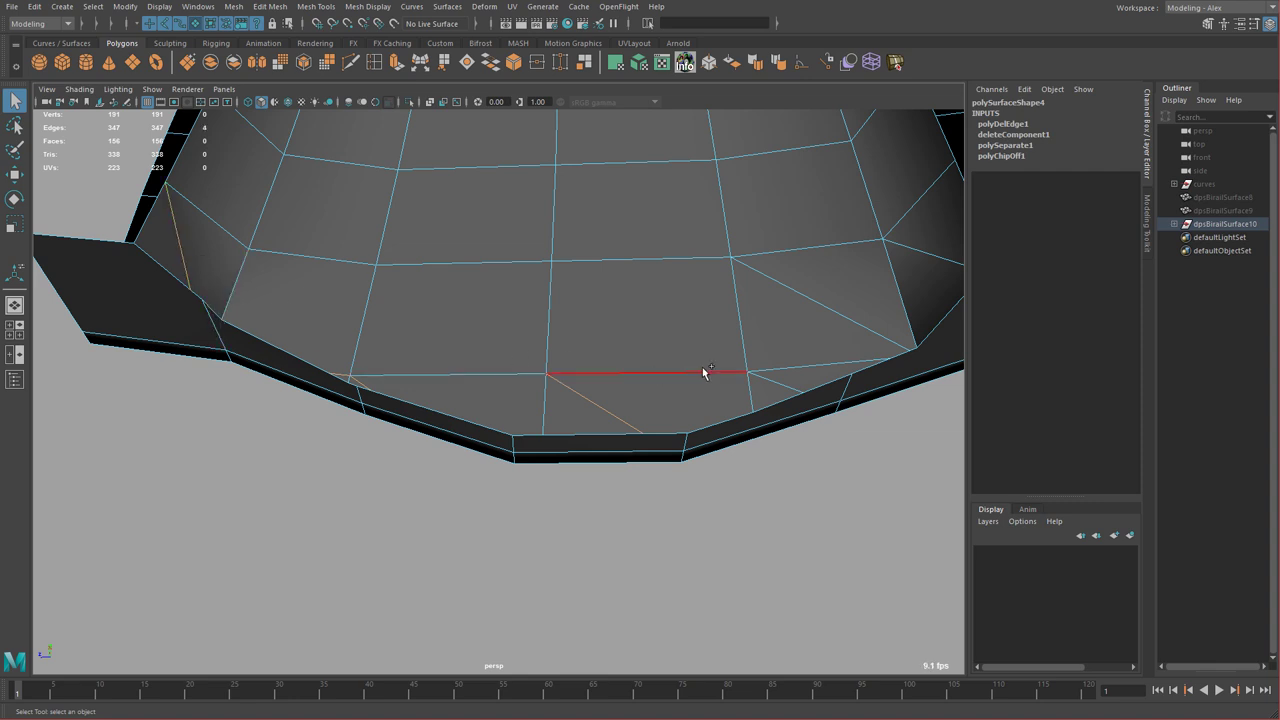
pyautogui.keyDown('alt'); pyautogui.moveTo(657, 371); pyautogui.dragTo(640, 400); pyautogui.keyUp('alt')
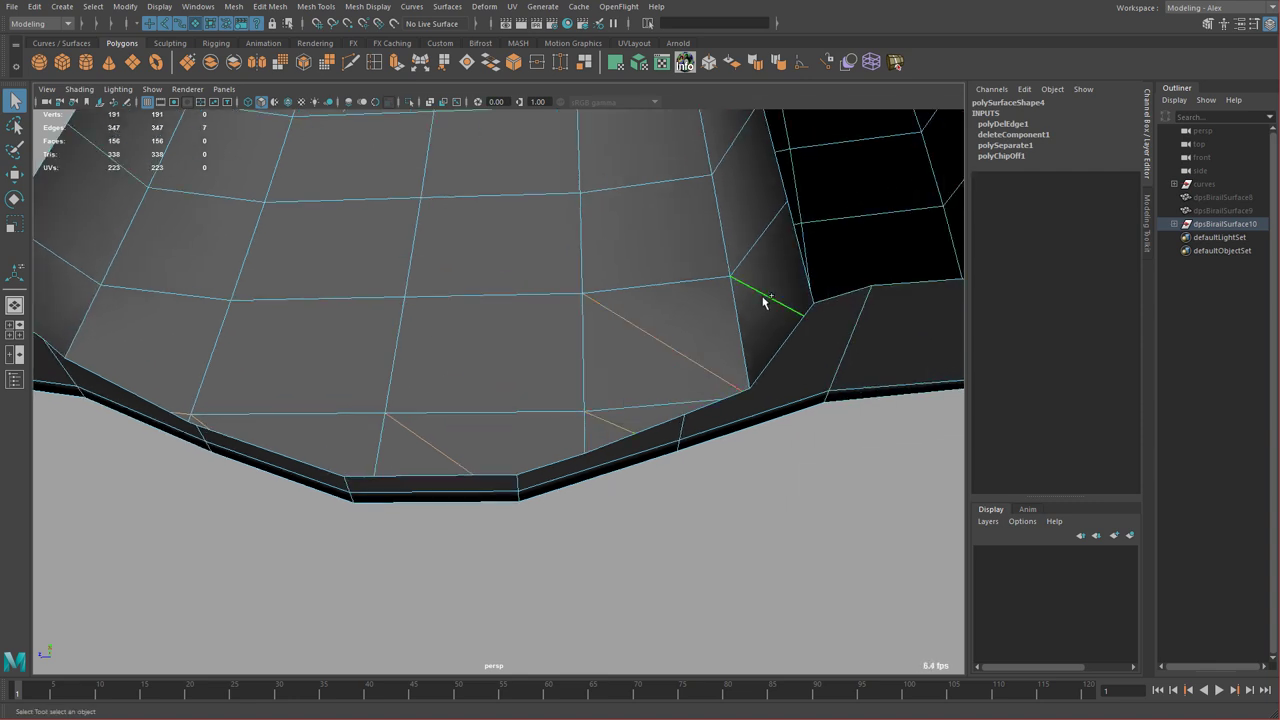
pyautogui.press('Delete')
pyautogui.keyDown('alt'); pyautogui.moveTo(763, 297); pyautogui.dragTo(688, 314, button='right'); pyautogui.keyUp('alt')
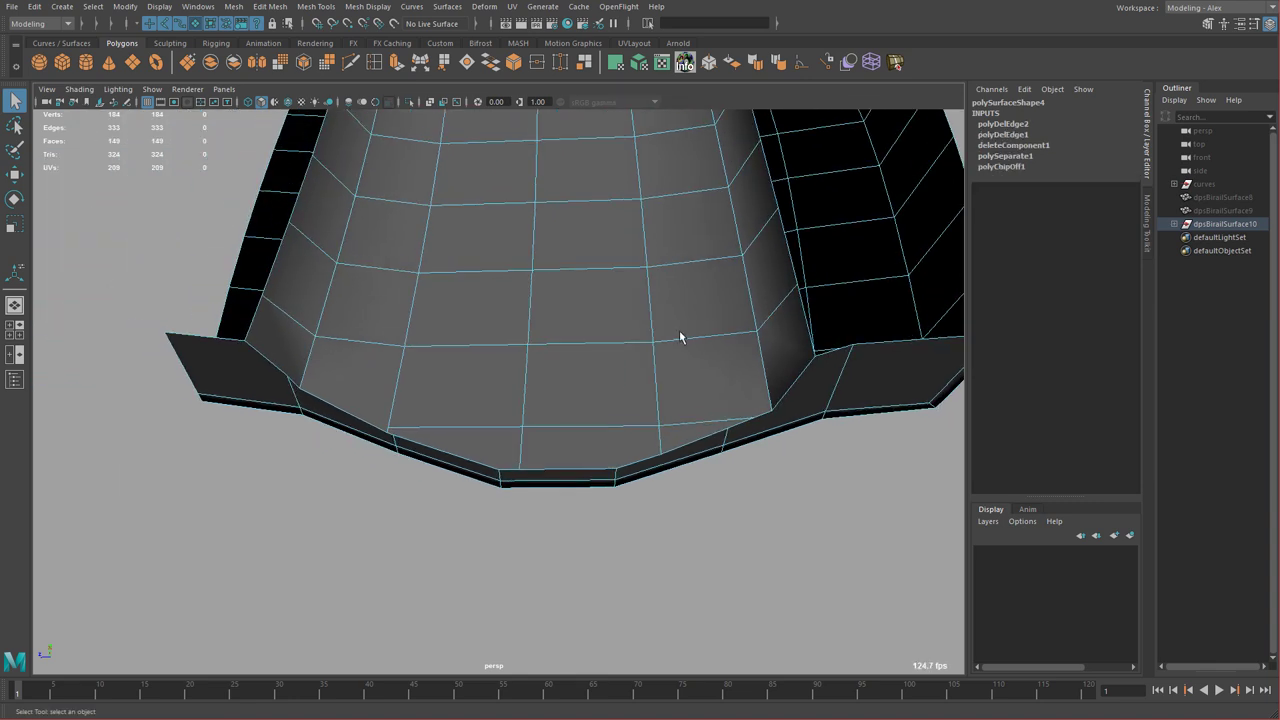
# - Delete the lowest edge row on the hole's inner wall and cut an edge from the upper rim to the head's bevel edge
pyautogui.doubleClick(576, 427)
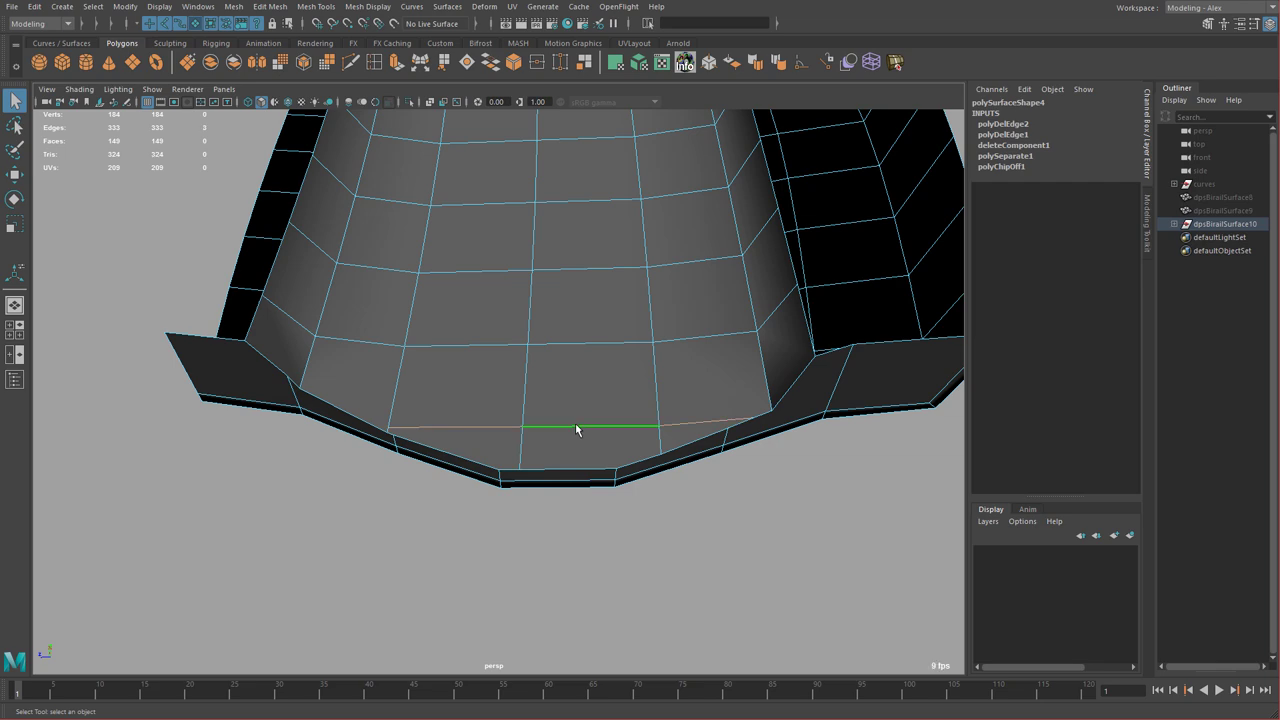
pyautogui.press('Delete')
pyautogui.keyDown('alt'); pyautogui.moveTo(578, 421); pyautogui.dragTo(490, 482); pyautogui.keyUp('alt')
pyautogui.keyDown('alt'); pyautogui.moveTo(492, 344); pyautogui.dragTo(576, 382, button='right'); pyautogui.keyUp('alt')
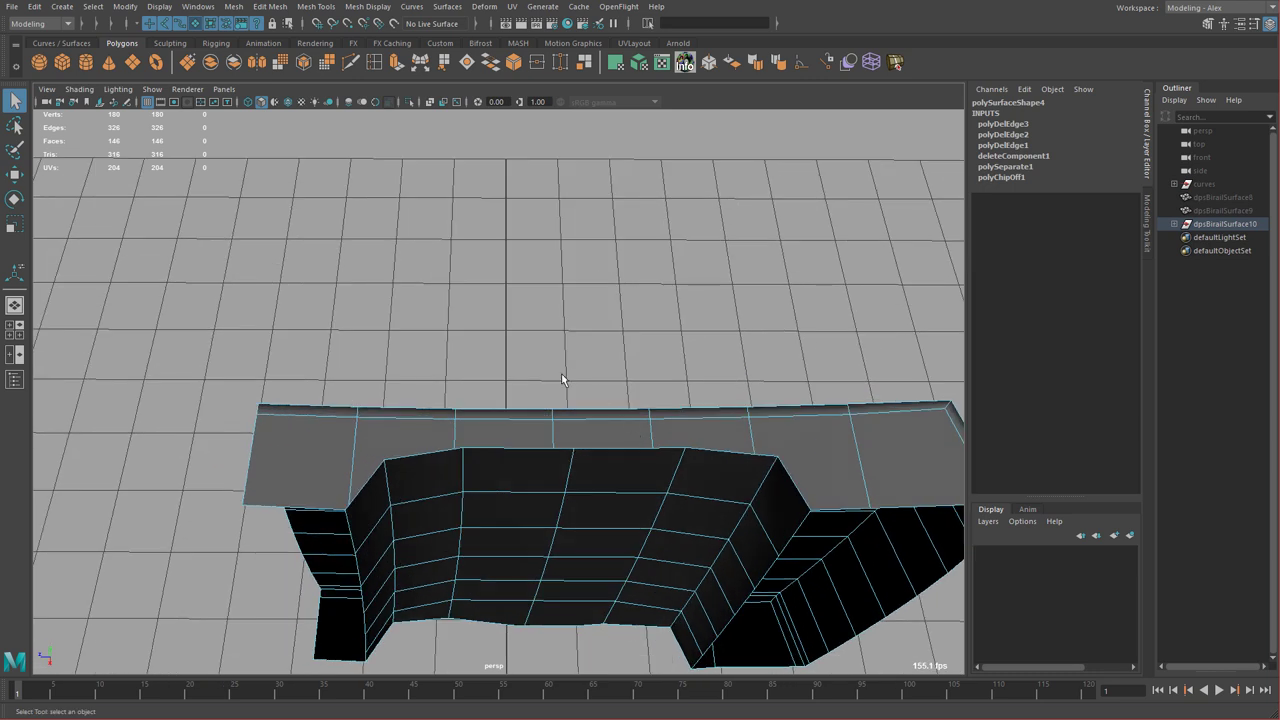
pyautogui.keyDown('alt'); pyautogui.moveTo(558, 411); pyautogui.dragTo(460, 422, button='middle'); pyautogui.keyUp('alt')
pyautogui.click(432, 411)
pyautogui.click(424, 384)
# - Delete the four old short edges between the hole's upper rim and the bevel edge, together with their vertices
pyautogui.press('w')
pyautogui.moveTo(417, 409); pyautogui.dragTo(420, 382, button='right')
pyautogui.click(424, 398)
pyautogui.keyDown('shift'); pyautogui.click(521, 398); pyautogui.keyUp('shift')
pyautogui.keyDown('shift'); pyautogui.click(622, 400); pyautogui.keyUp('shift')
pyautogui.keyDown('shift'); pyautogui.click(724, 400); pyautogui.keyUp('shift')
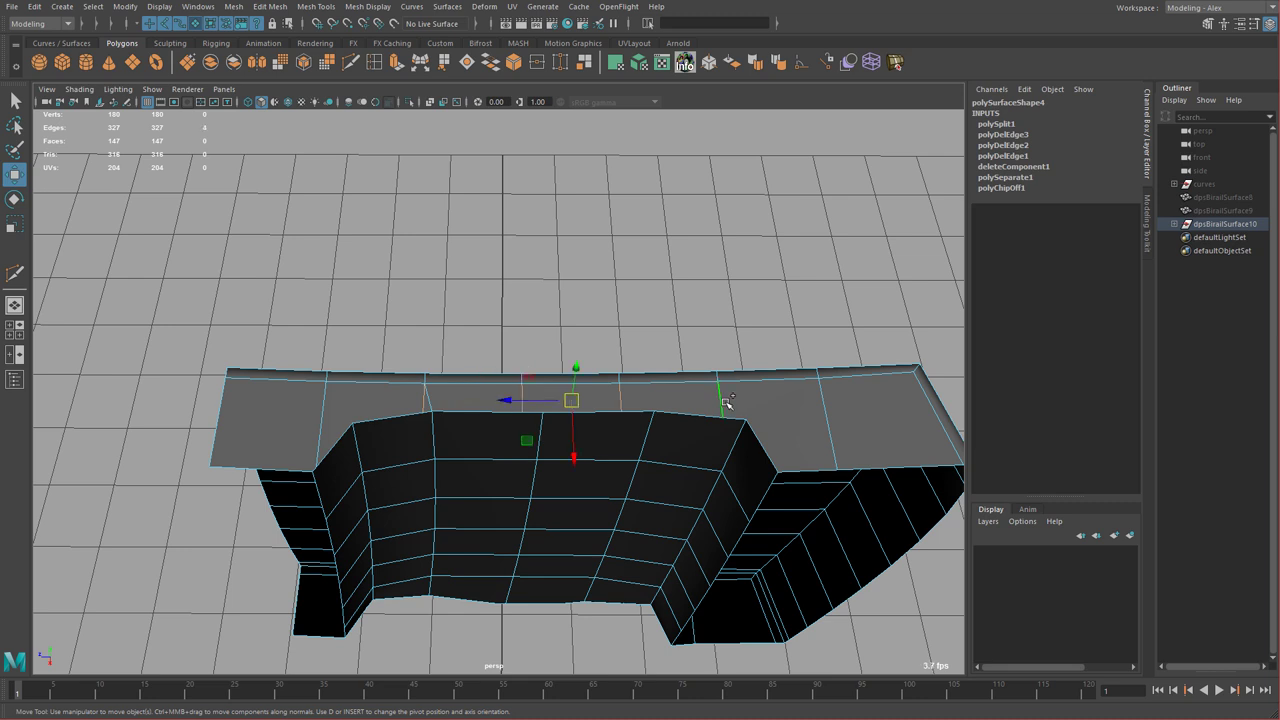
pyautogui.hotkey('ctrl', 'Delete')
# - Cut new edges on the head's upper face that join the remaining hole rim vertices to nearby vertices on the bevel edge
pyautogui.press('y')
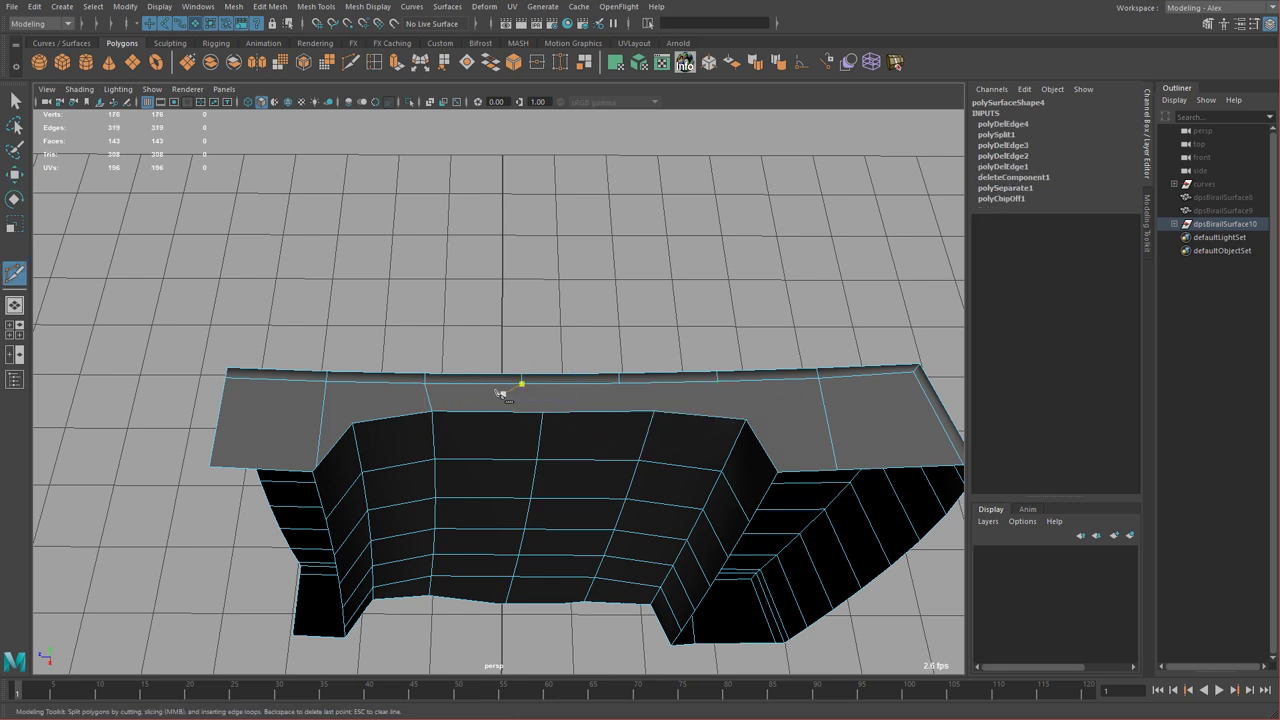
pyautogui.click(541, 411)
pyautogui.rightClick(610, 394)
pyautogui.click(618, 383)
pyautogui.click(655, 411)
pyautogui.rightClick(688, 392)
pyautogui.click(718, 381)
pyautogui.click(744, 419)
pyautogui.click(819, 379)
pyautogui.rightClick(868, 410)
pyautogui.click(837, 469)
pyautogui.click(352, 424)
pyautogui.click(326, 376)
# - Delete the old edge beside the new corner cut at the narrow end of the head's upper face
pyautogui.press('w')
pyautogui.moveTo(323, 423); pyautogui.dragTo(325, 400, button='right')
pyautogui.click(325, 402)
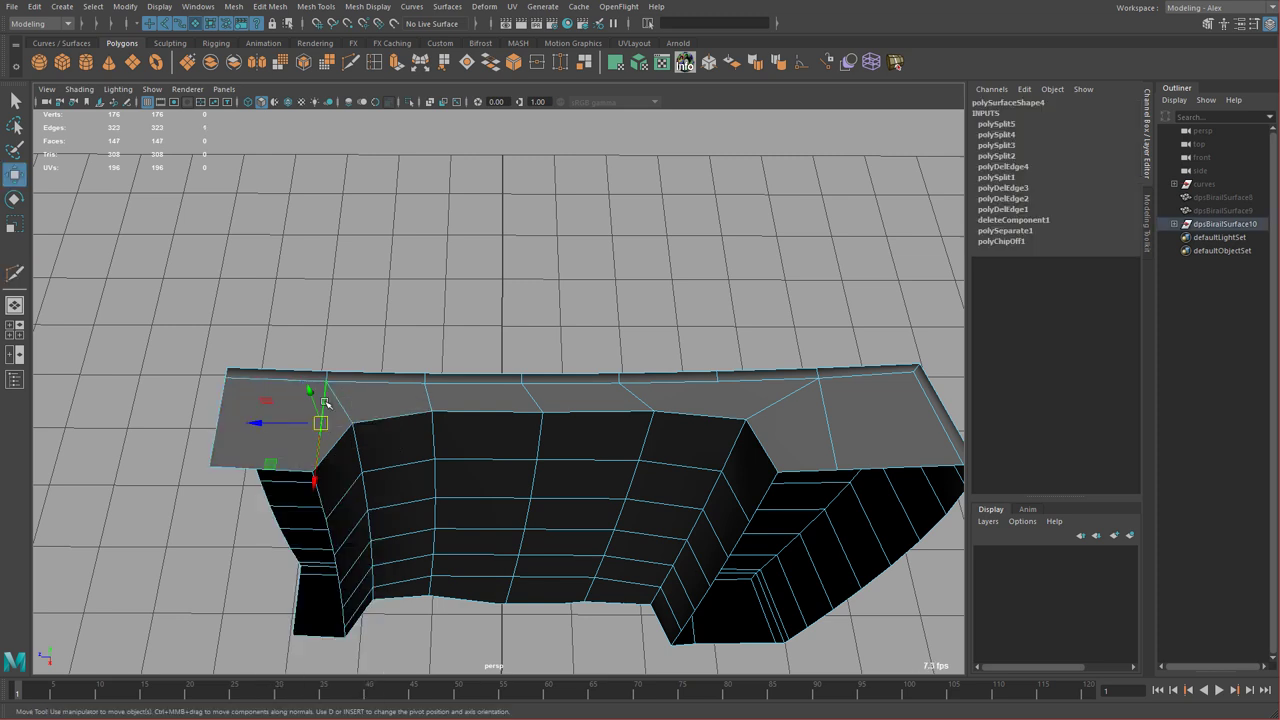
pyautogui.press('Delete')
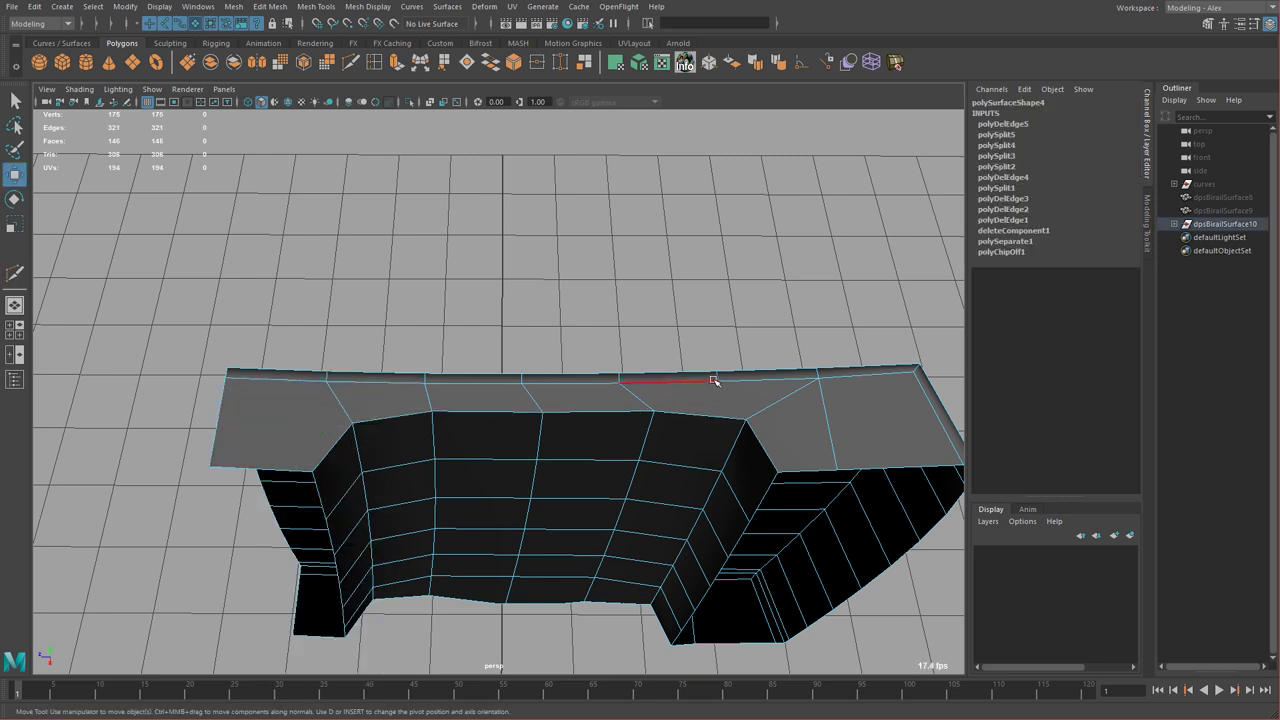
# - On the lower side, cut edges from the rim vertices to the inner wall's edge columns and from the blade-side rim corner to the bevel edge
pyautogui.keyDown('alt'); pyautogui.moveTo(714, 391); pyautogui.dragTo(602, 397); pyautogui.keyUp('alt')
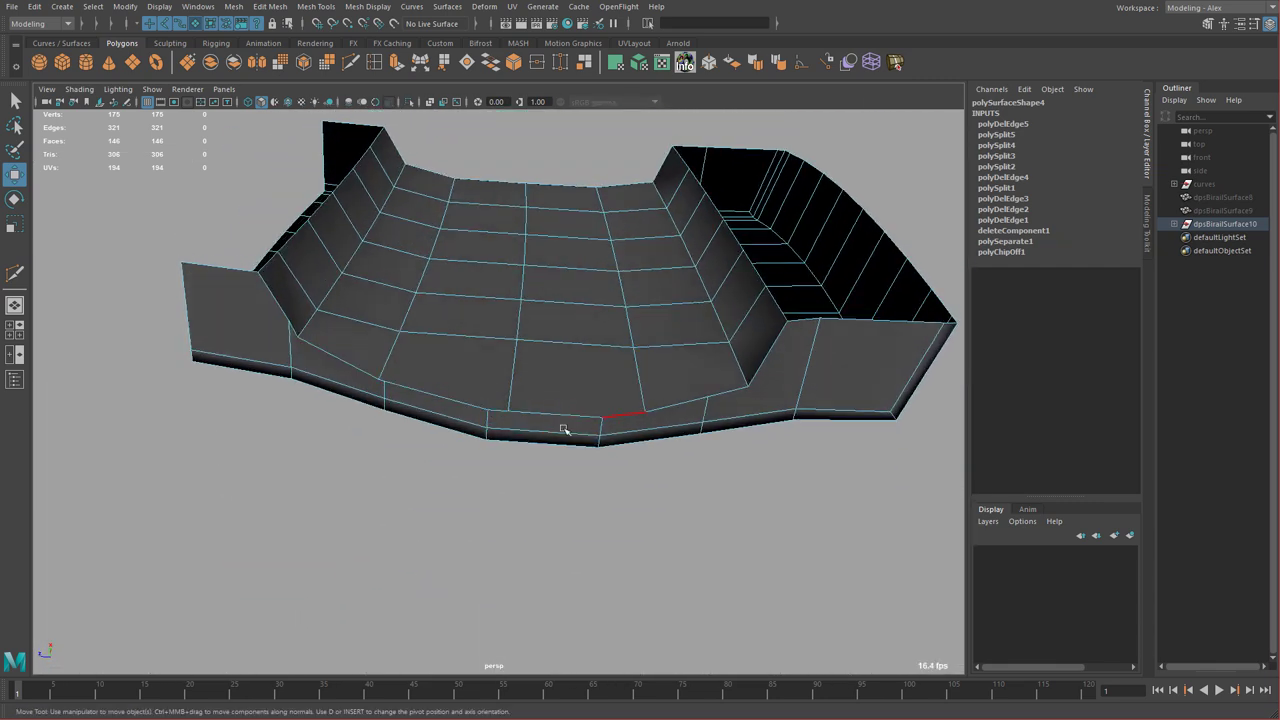
pyautogui.hotkey('ctrl', 'shift', 'x')
pyautogui.click(517, 421)
pyautogui.click(517, 342)
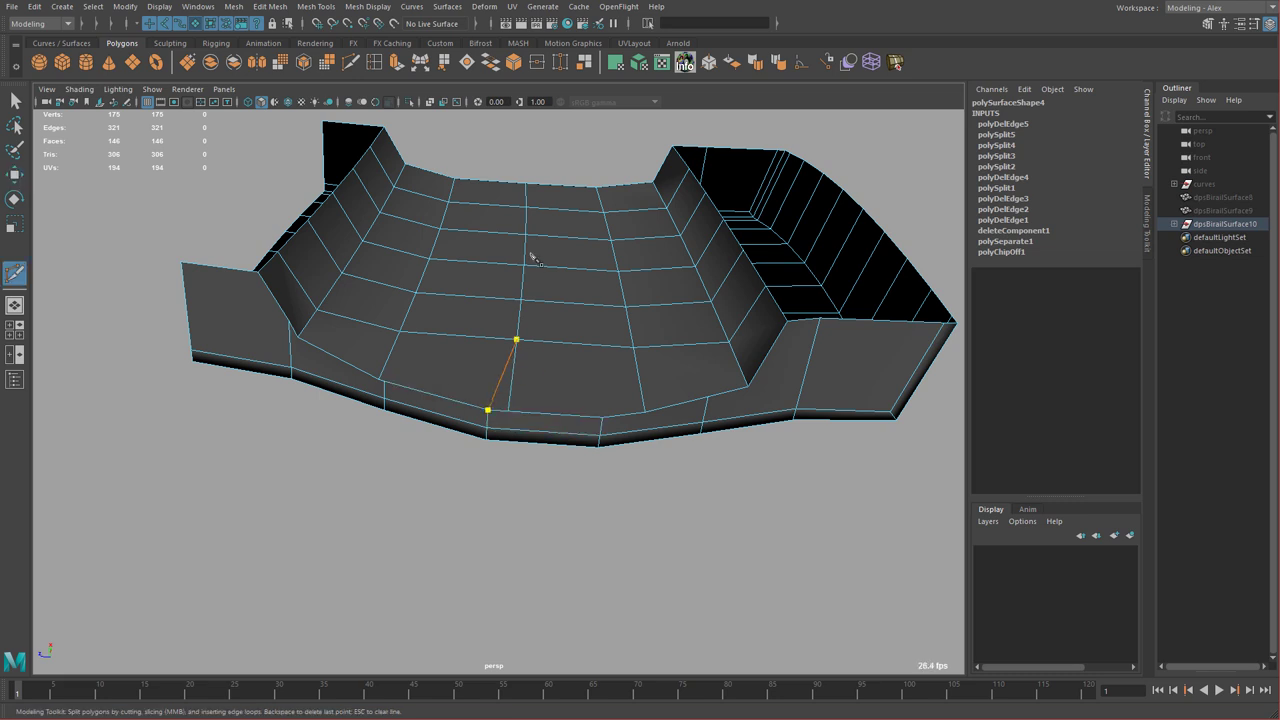
pyautogui.rightClick(532, 258)
pyautogui.press('Return')
pyautogui.moveTo(745, 425)
pyautogui.keyDown('alt'); pyautogui.mouseDown()
pyautogui.moveTo(729, 449)
pyautogui.moveTo(744, 430)
pyautogui.mouseUp(); pyautogui.keyUp('alt')
pyautogui.keyDown('alt'); pyautogui.moveTo(704, 408); pyautogui.dragTo(667, 390, button='middle'); pyautogui.keyUp('alt')
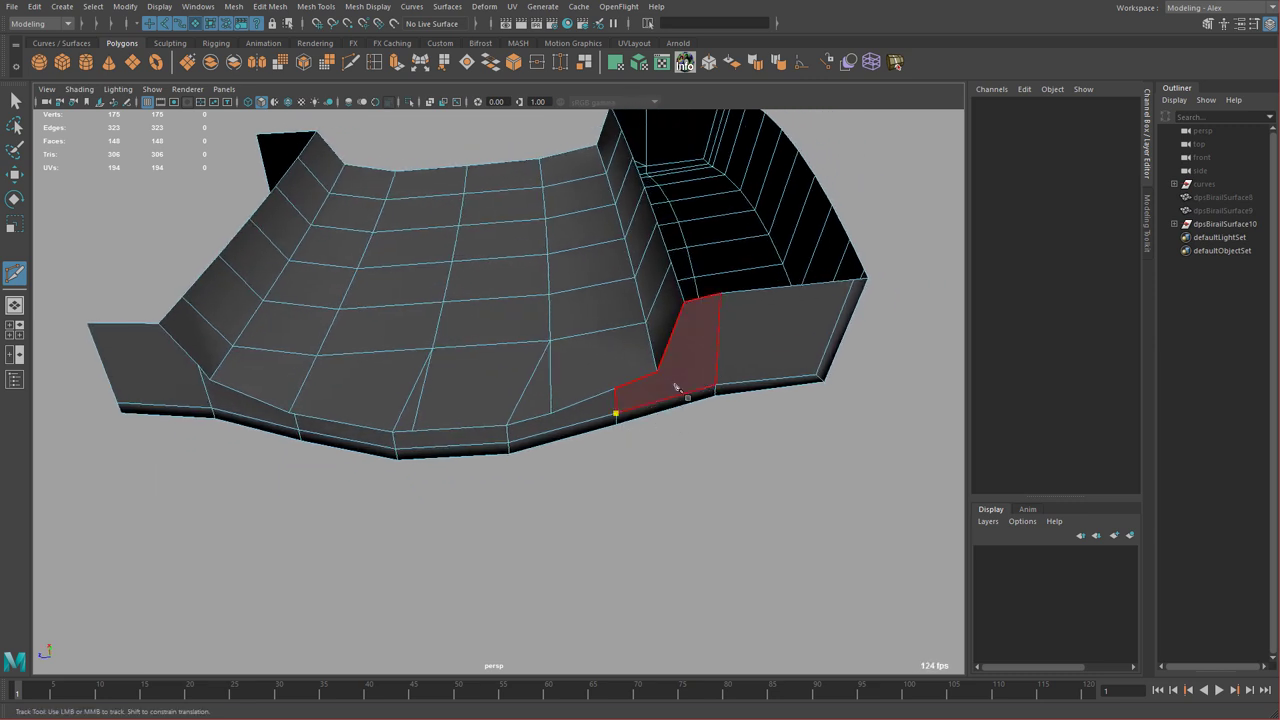
pyautogui.press('w')
pyautogui.press('t')
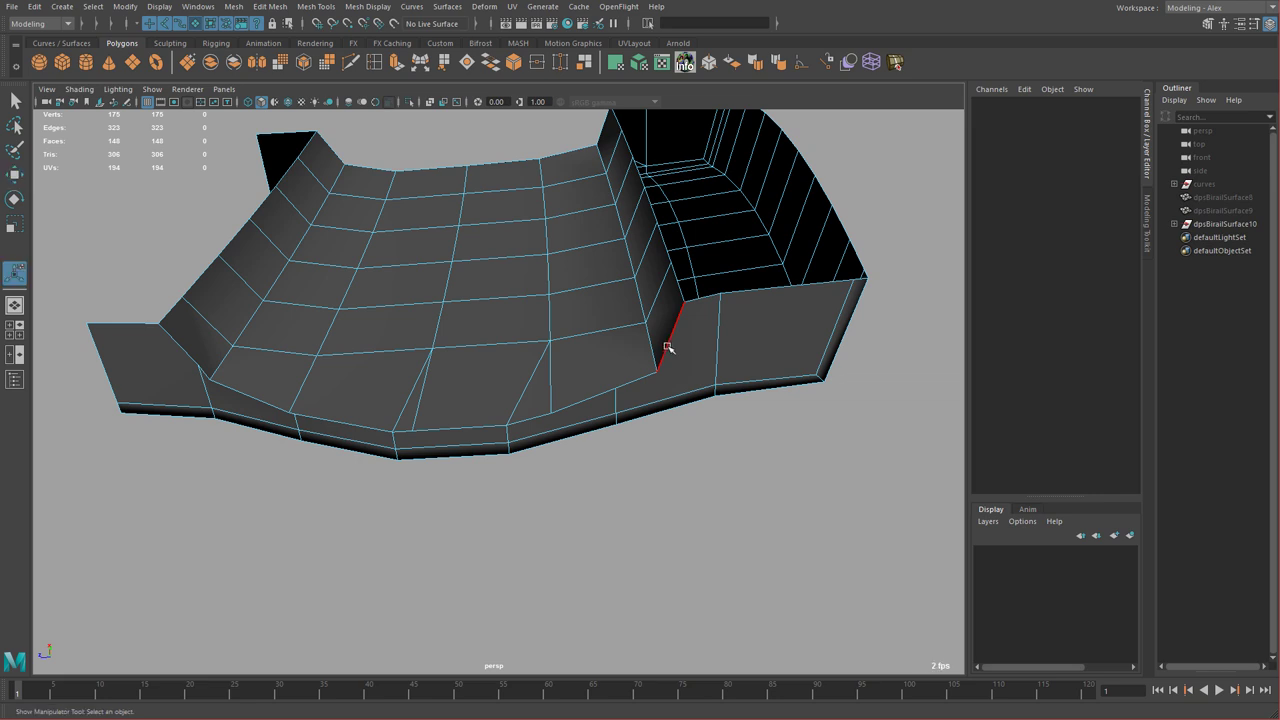
pyautogui.click(350, 62)
pyautogui.click(715, 386)
# - Delete the old edges along the lower rim that the new cuts replace, on both the inner wall and lower face
pyautogui.press('w')
pyautogui.moveTo(627, 386); pyautogui.dragTo(628, 346, button='right')
pyautogui.click(616, 401)
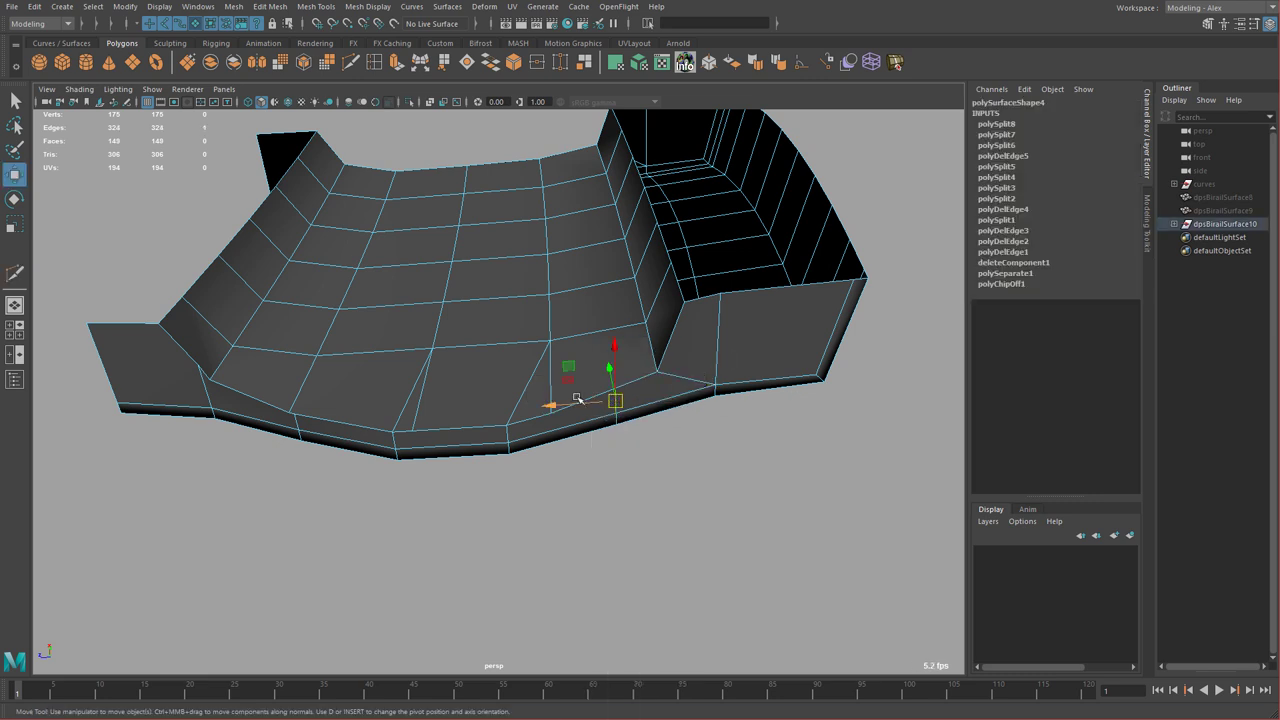
pyautogui.keyDown('shift'); pyautogui.click(425, 397); pyautogui.keyUp('shift')
pyautogui.press('Delete')
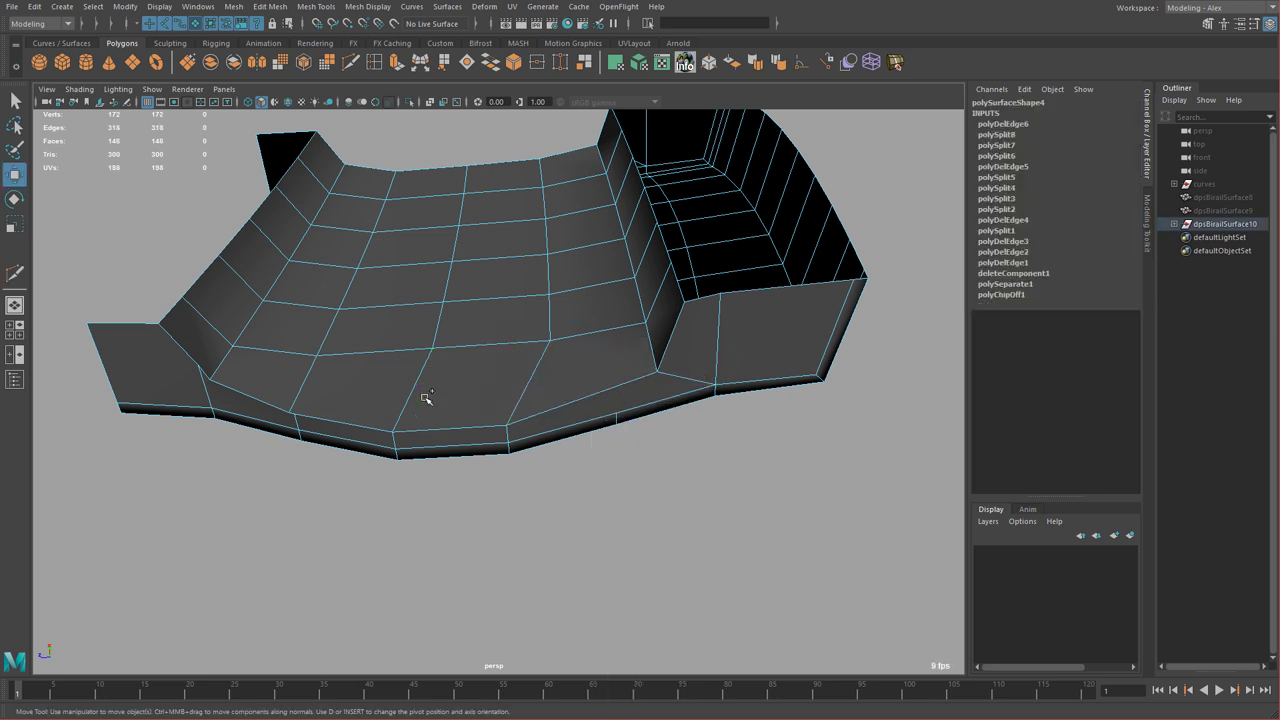
# - Connect the next lower rim vertex to its inner wall edge column and delete the slanted old edge beside it
pyautogui.keyDown('alt'); pyautogui.moveTo(469, 403); pyautogui.dragTo(546, 458); pyautogui.keyUp('alt')
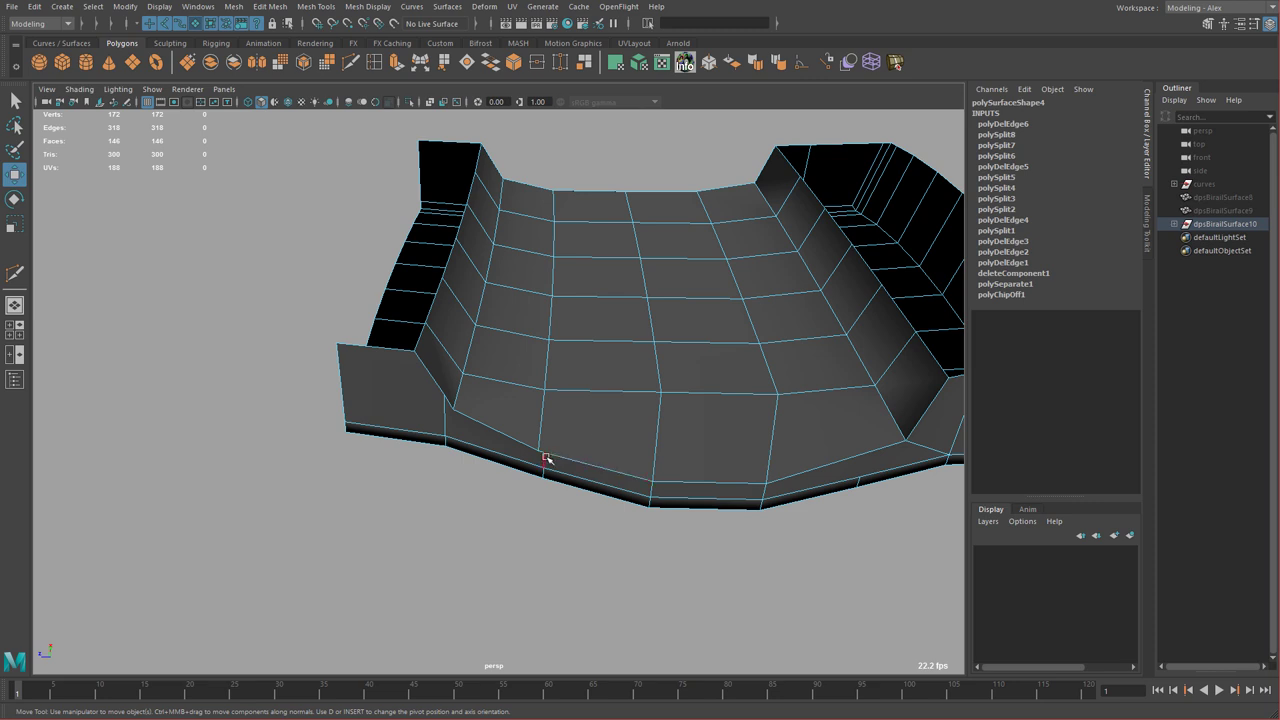
pyautogui.press('y')
pyautogui.click(545, 453)
pyautogui.click(545, 390)
pyautogui.press('w')
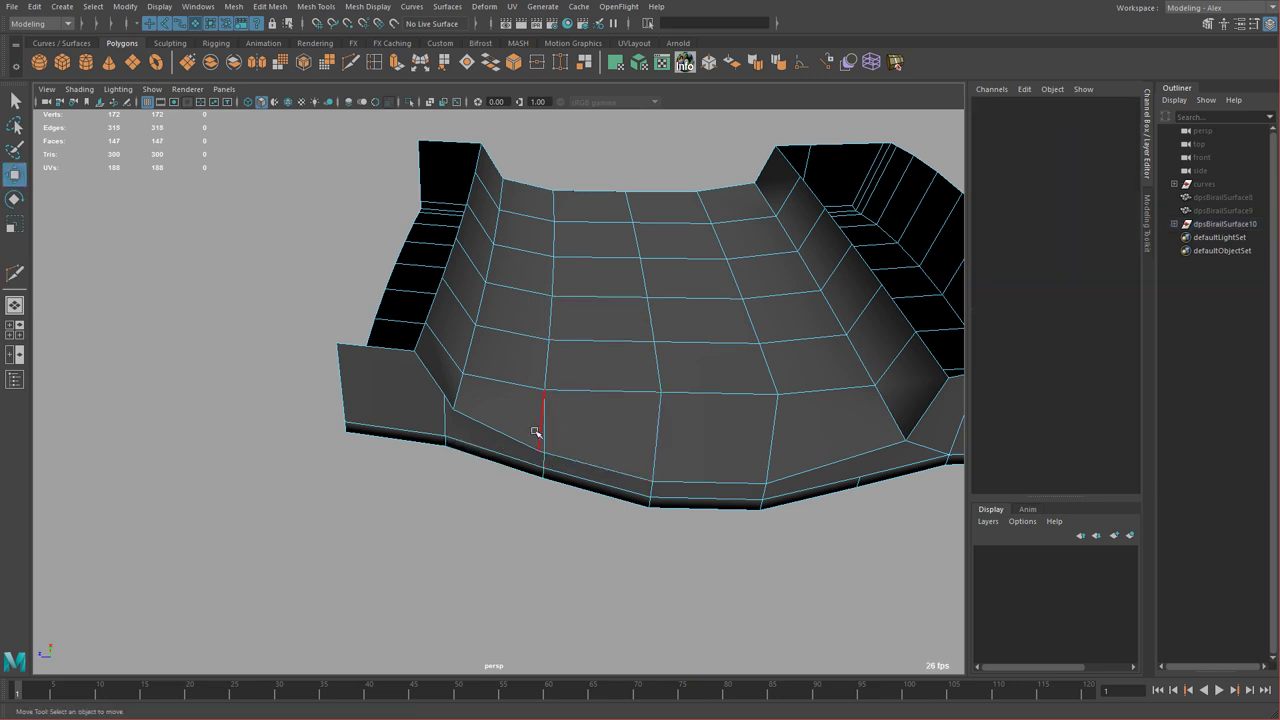
pyautogui.click(540, 430)
pyautogui.press('Delete')
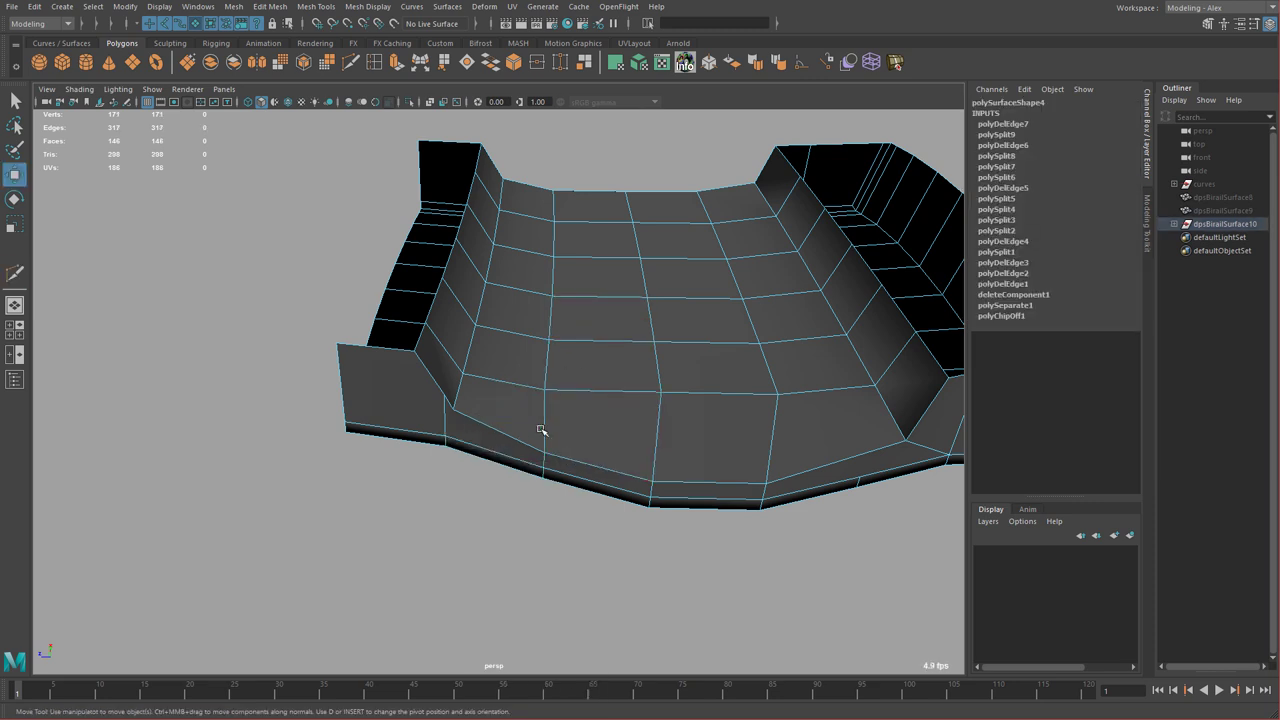
# - Cut an edge from the lower rim's narrow-end corner to the bevel edge vertex and delete the old edge beside it
pyautogui.hotkey('ctrl', 'shift', 'x')
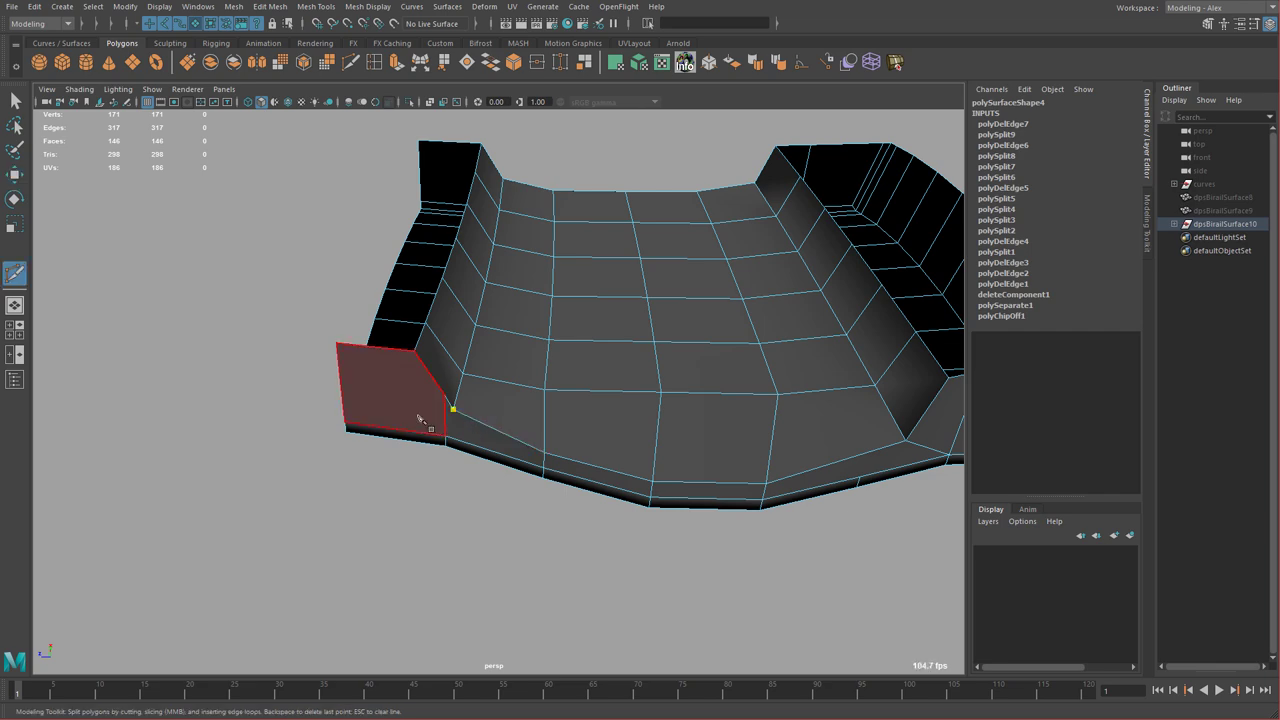
pyautogui.press('Return')
pyautogui.press('w')
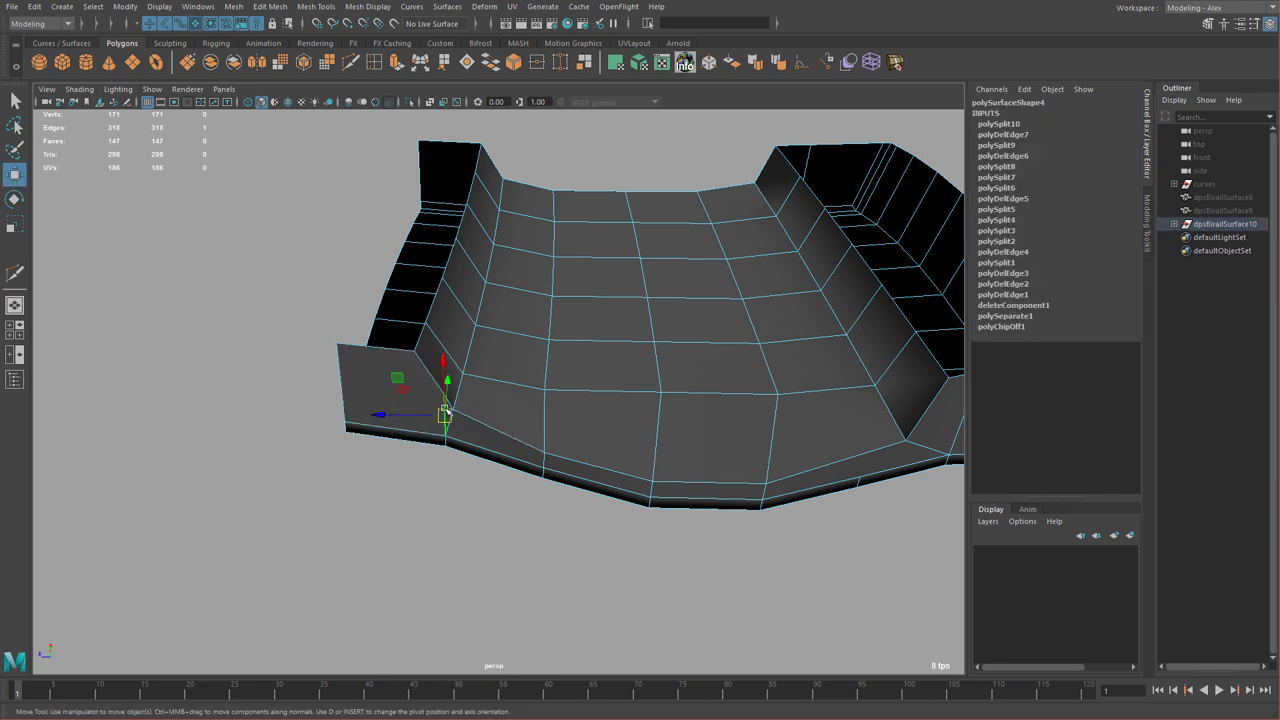
pyautogui.press('Delete')
# - Cut a supporting edge line across the head's upper face that follows the handle hole's rim from the narrow end to the blade side
pyautogui.keyDown('alt'); pyautogui.moveTo(574, 391); pyautogui.dragTo(569, 434); pyautogui.keyUp('alt')
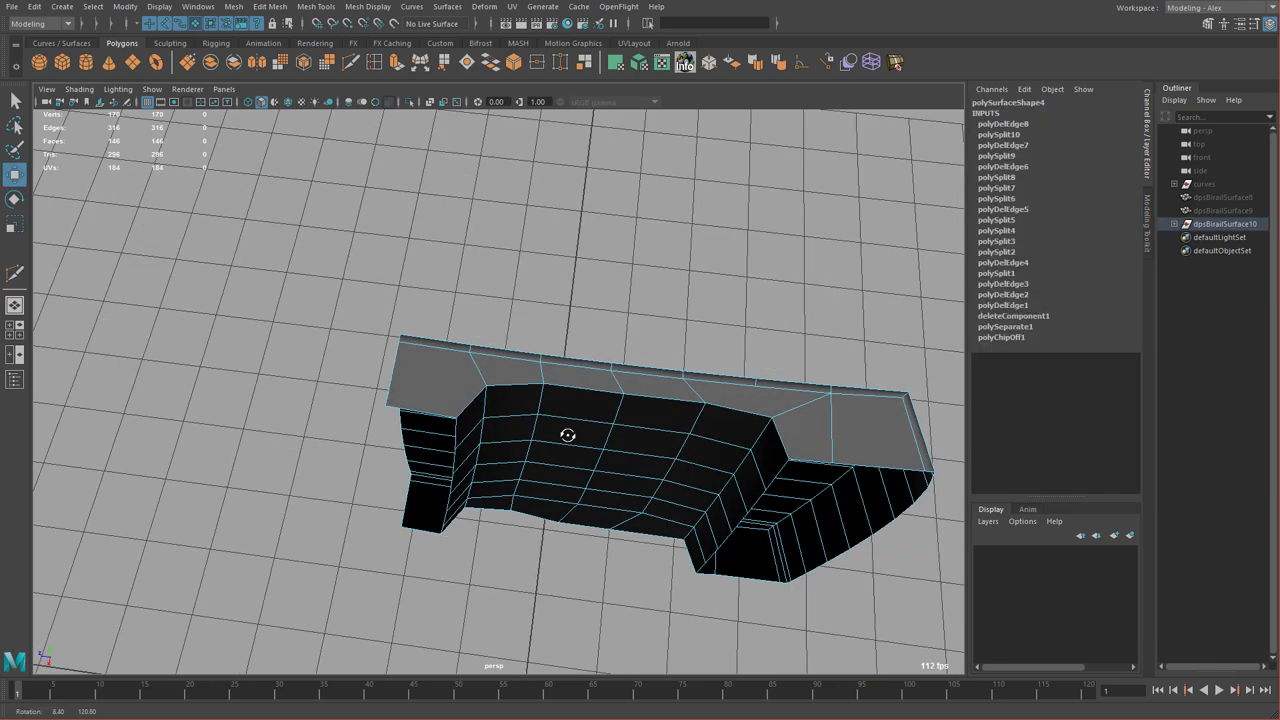
pyautogui.click(354, 62)
pyautogui.keyDown('alt'); pyautogui.moveTo(445, 355); pyautogui.dragTo(480, 360); pyautogui.keyUp('alt')
pyautogui.scroll(4, 485, 365)
pyautogui.keyDown('alt'); pyautogui.moveTo(575, 452); pyautogui.dragTo(565, 460, button='middle'); pyautogui.keyUp('alt')
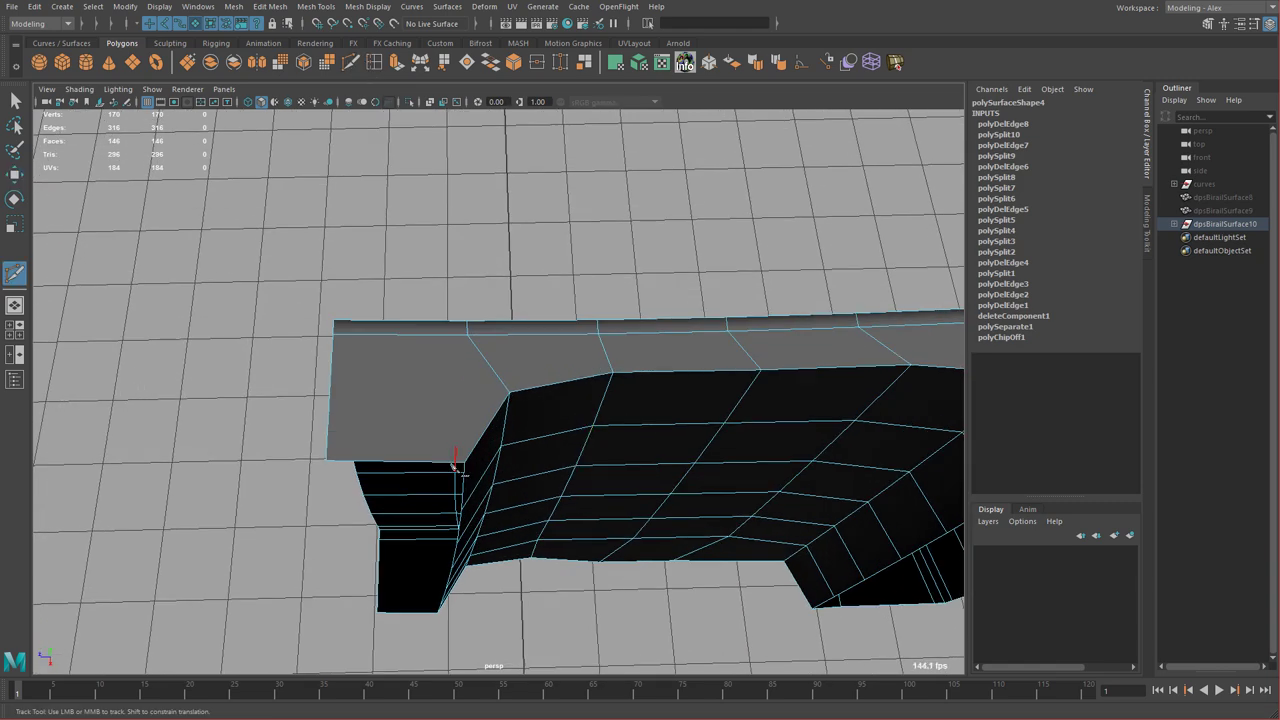
pyautogui.click(501, 379)
pyautogui.keyDown('alt'); pyautogui.moveTo(501, 379); pyautogui.dragTo(470, 447); pyautogui.keyUp('alt')
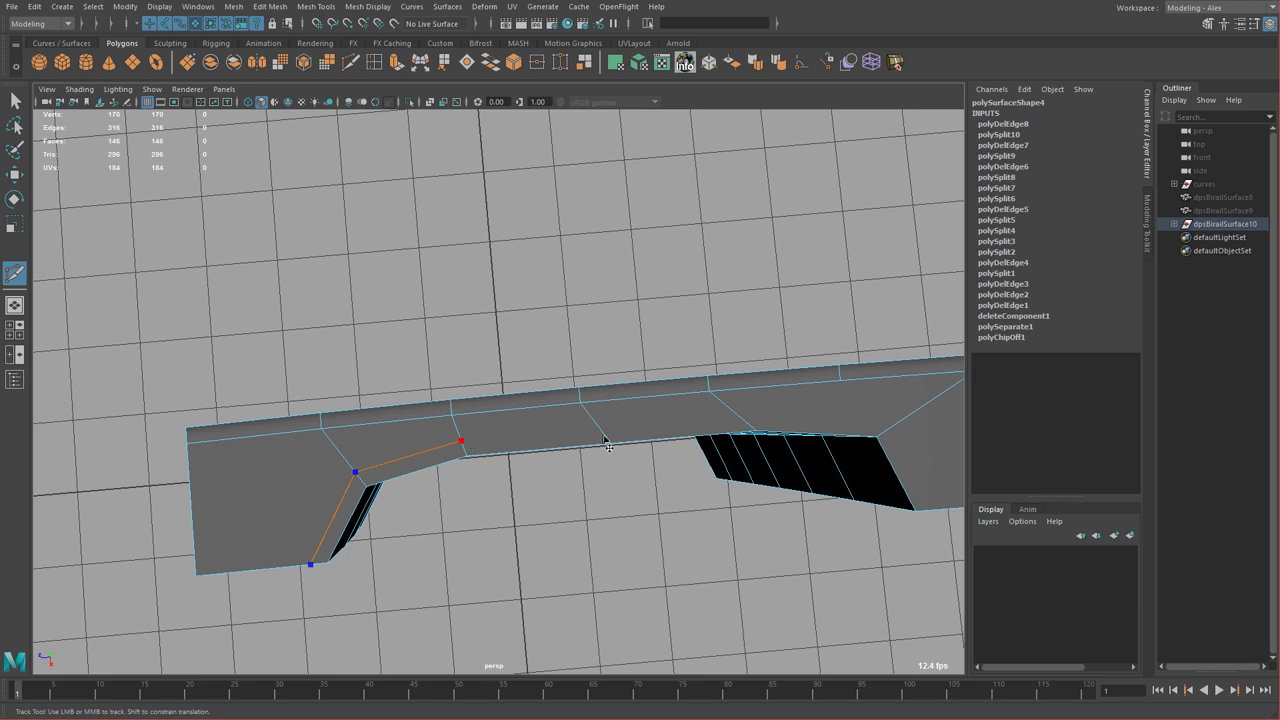
pyautogui.keyDown('alt'); pyautogui.moveTo(755, 443); pyautogui.dragTo(650, 410); pyautogui.keyUp('alt')
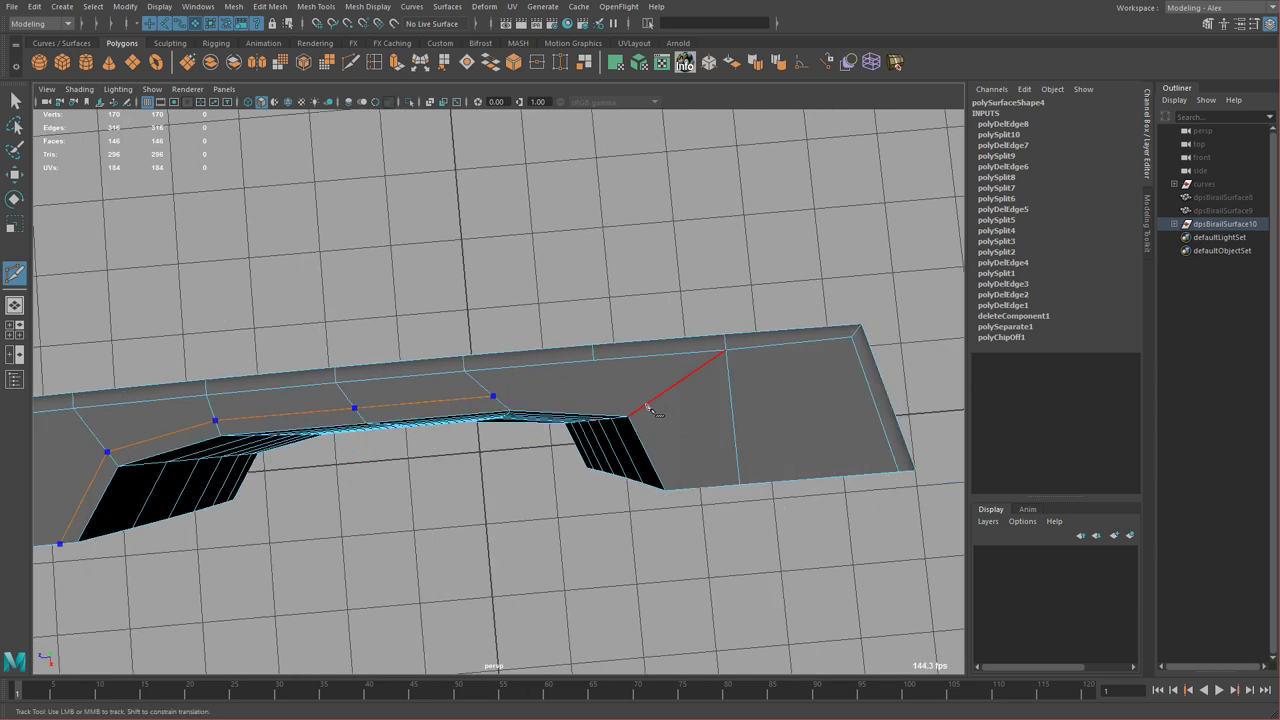
pyautogui.press('Return')
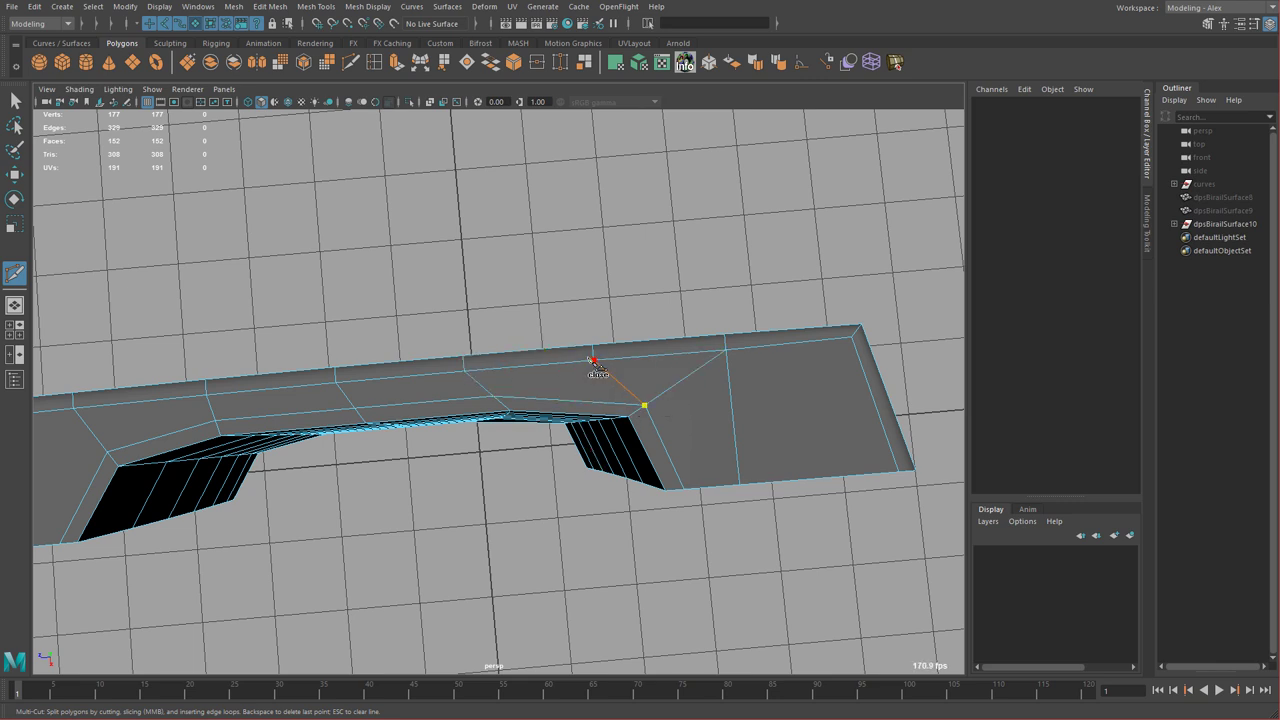
# - Cut from the unconnected bevel vertex through the rim-side corner into the blade-side face and out to its inner border
pyautogui.click(734, 414)
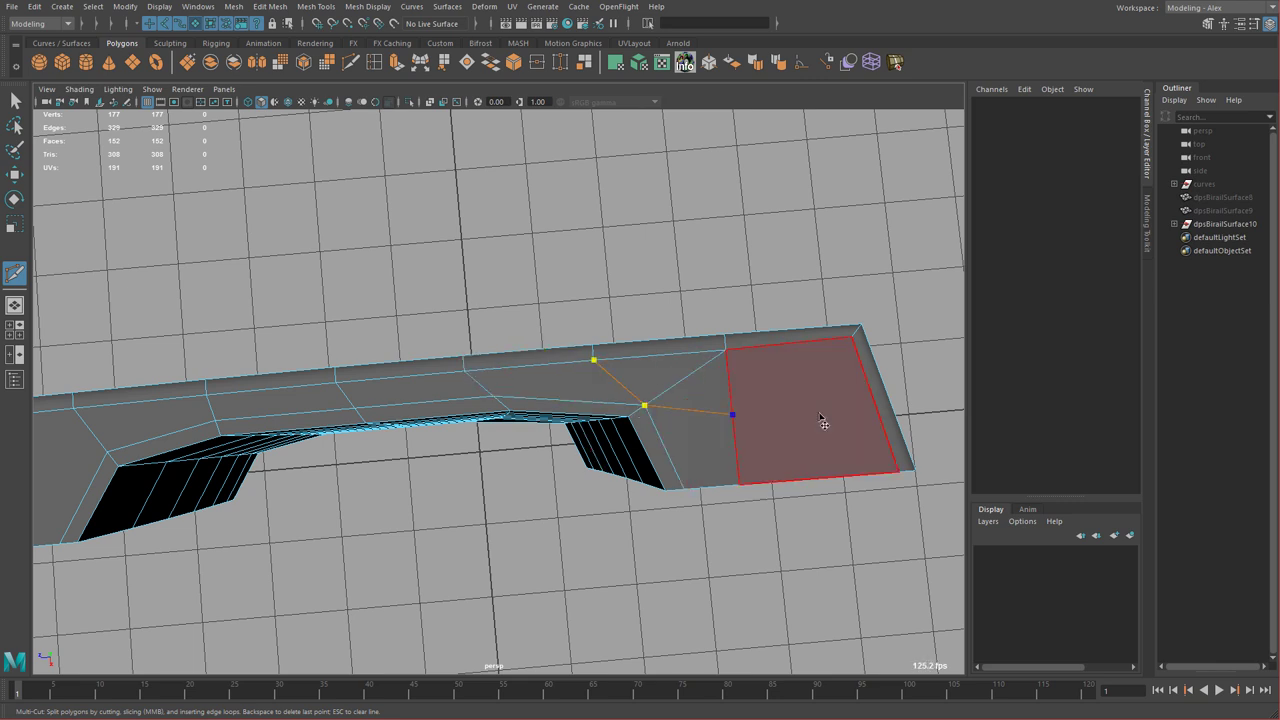
pyautogui.click(802, 412)
pyautogui.click(830, 480)
pyautogui.press('Return')
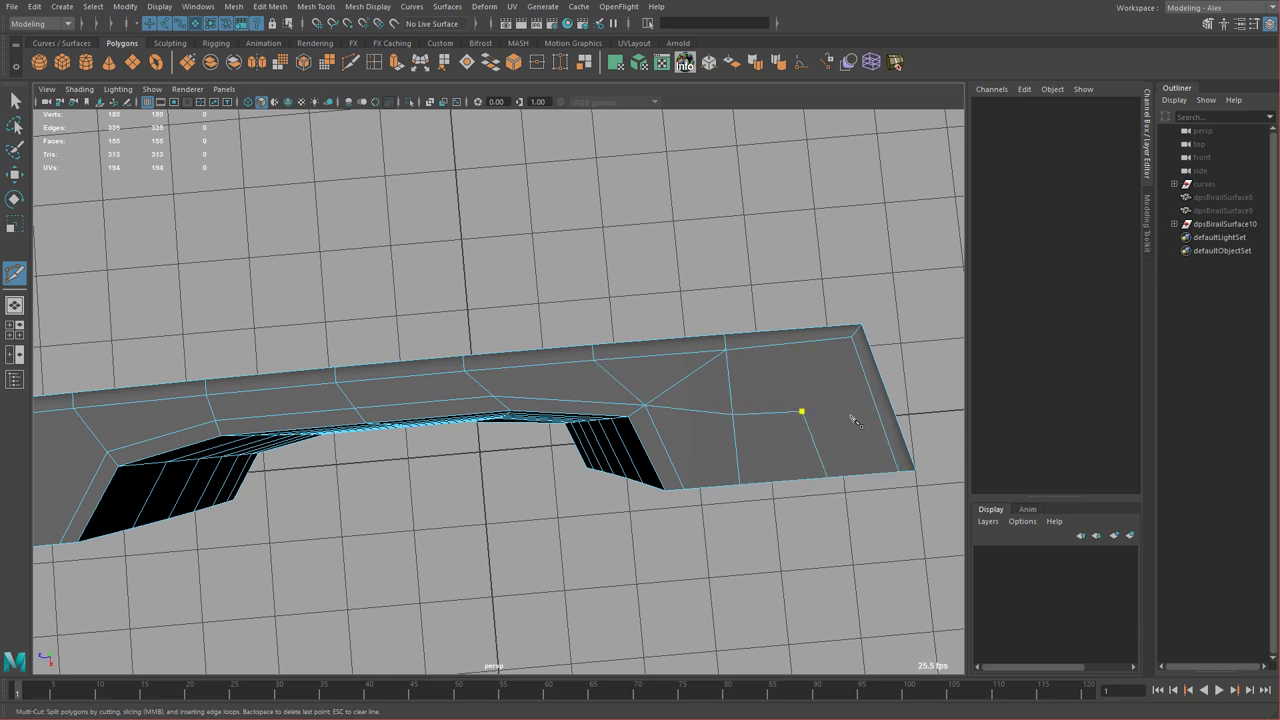
# - Connect the new blade-side cut to the outer corner of the upper face and delete the diagonal edge beside the hole's corner
pyautogui.click(852, 338)
pyautogui.press('w')
pyautogui.moveTo(738, 389); pyautogui.dragTo(729, 355, button='right')
pyautogui.click(690, 368)
pyautogui.hotkey('ctrl', 'Delete')
# - Cut an edge across the upper face's narrow end from the bevel vertex near the hole corner to the inner border
pyautogui.keyDown('alt'); pyautogui.moveTo(771, 456); pyautogui.dragTo(660, 450, button='right'); pyautogui.keyUp('alt')
pyautogui.keyDown('alt'); pyautogui.moveTo(660, 450); pyautogui.dragTo(643, 394); pyautogui.keyUp('alt')
pyautogui.keyDown('alt'); pyautogui.moveTo(643, 394); pyautogui.dragTo(680, 410, button='middle'); pyautogui.keyUp('alt')
pyautogui.keyDown('alt'); pyautogui.moveTo(680, 410); pyautogui.dragTo(700, 414, button='right'); pyautogui.keyUp('alt')
pyautogui.press('y')
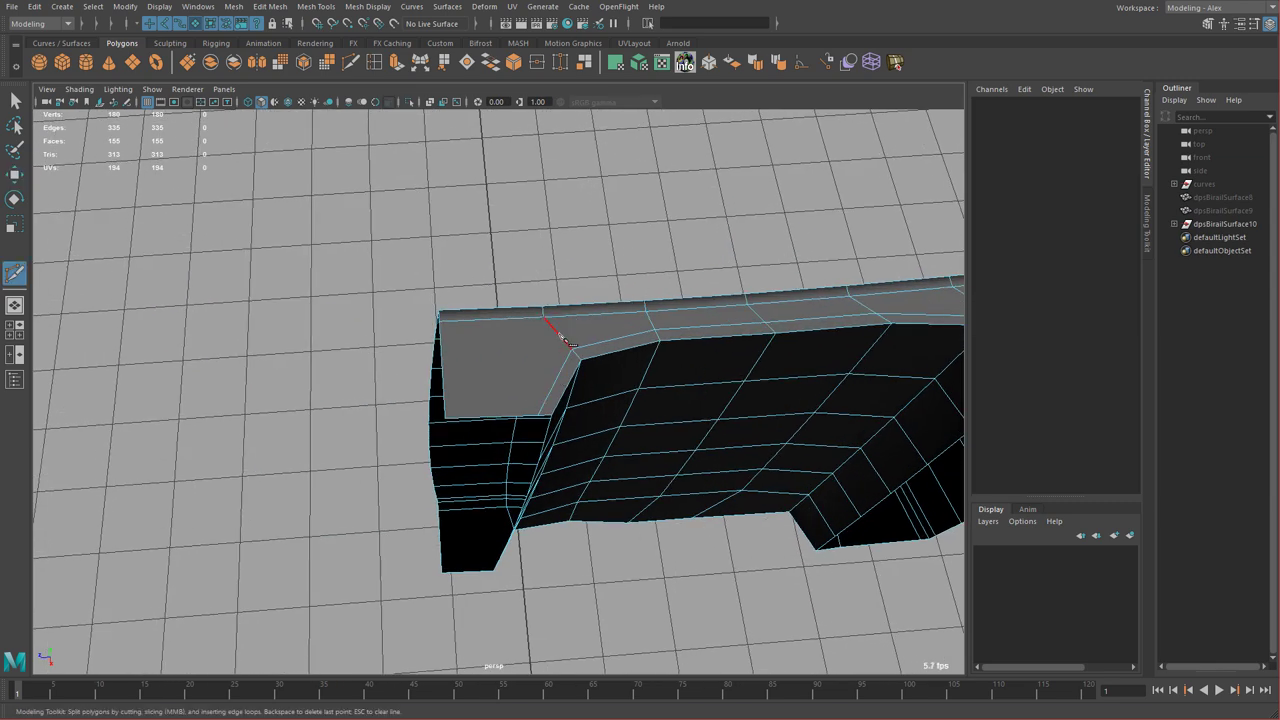
pyautogui.click(498, 414)
pyautogui.press('w')
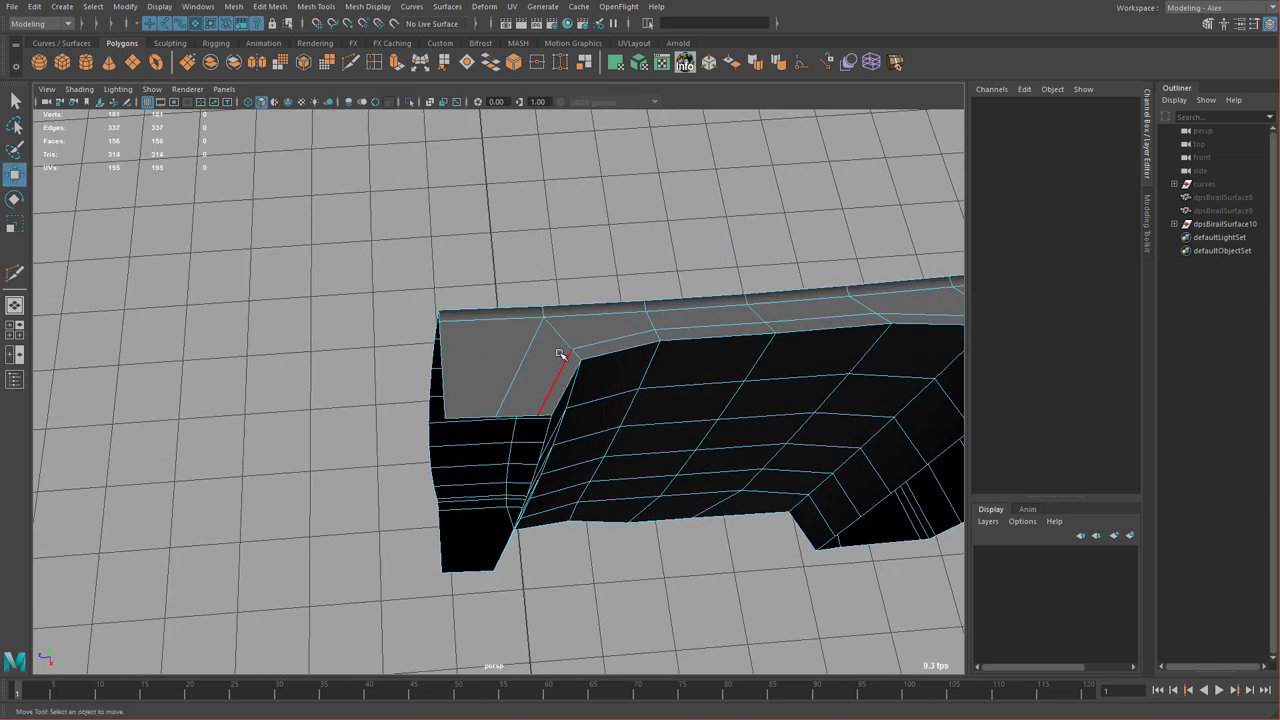
# - Cut a matching edge across the lower face's narrow end from the bevel vertex to the inner border
pyautogui.keyDown('alt'); pyautogui.moveTo(620, 409); pyautogui.dragTo(577, 421); pyautogui.keyUp('alt')
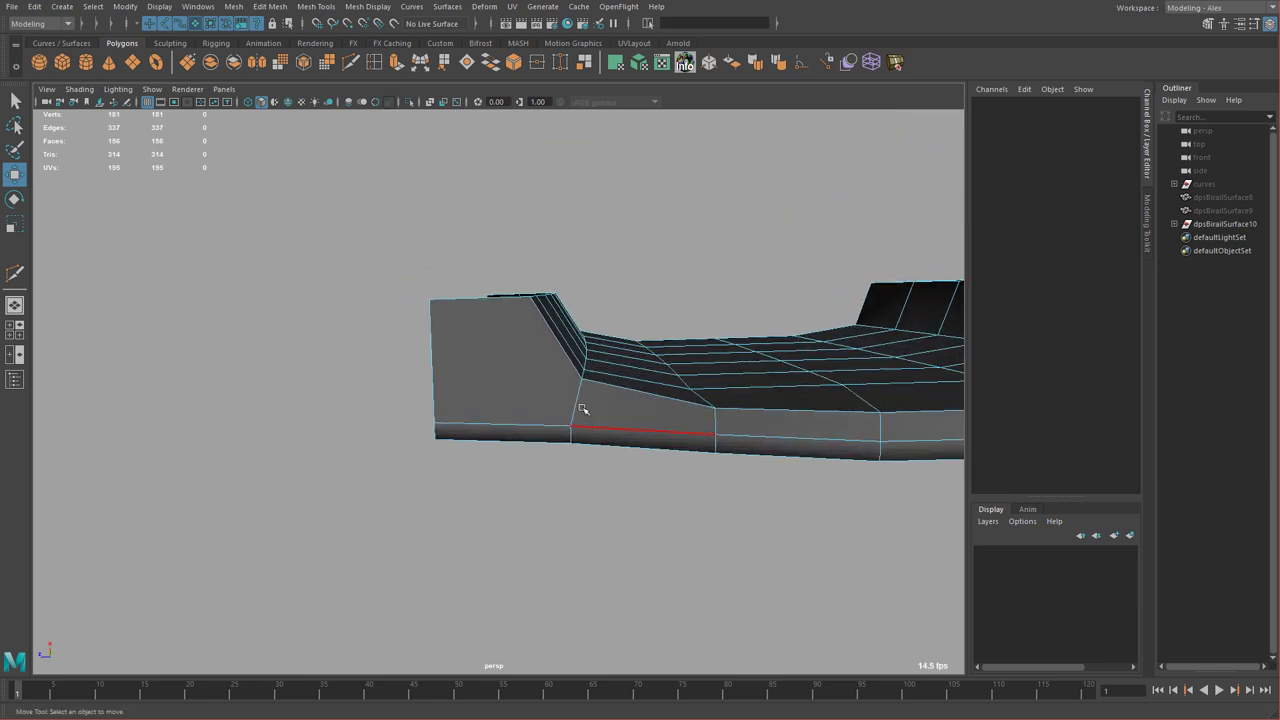
pyautogui.press('y')
pyautogui.click(481, 299)
pyautogui.rightClick(516, 307)
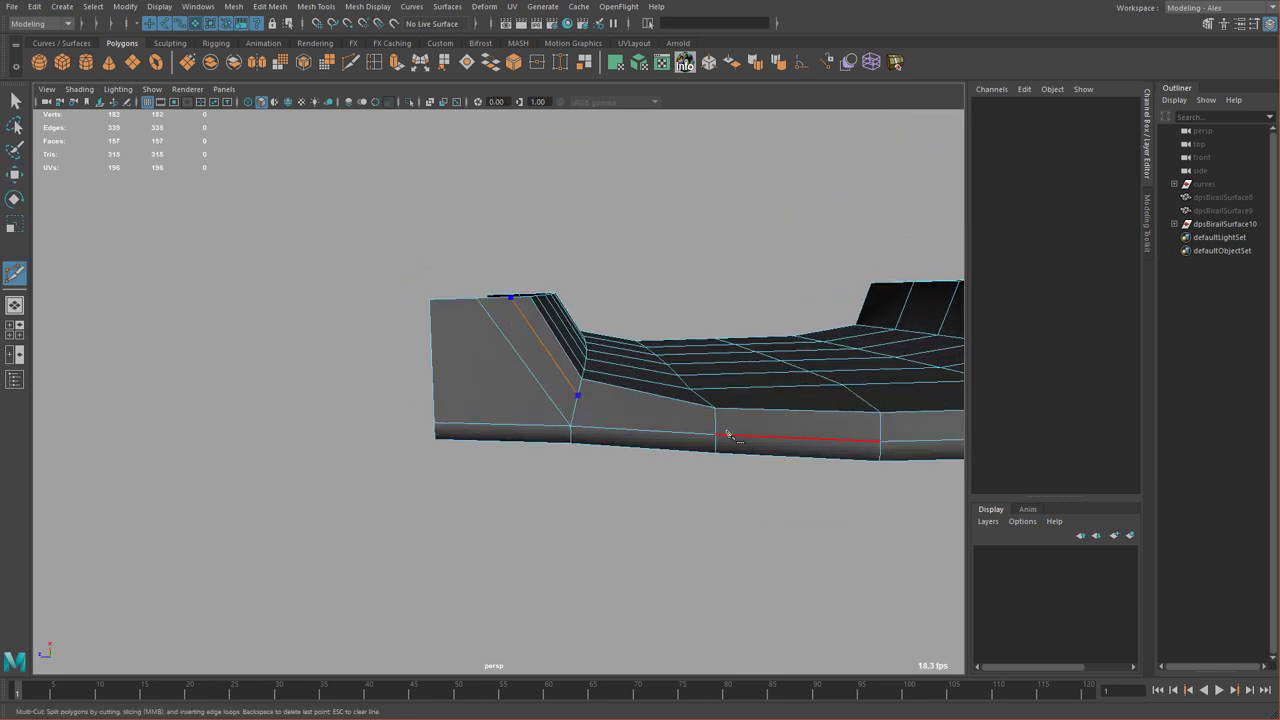
# - Cut a supporting edge line across the head's lower face that follows the handle hole's rim to the blade-side border
pyautogui.keyDown('alt'); pyautogui.moveTo(717, 428); pyautogui.dragTo(737, 451); pyautogui.keyUp('alt')
pyautogui.keyDown('alt'); pyautogui.moveTo(737, 451); pyautogui.dragTo(464, 410, button='middle'); pyautogui.keyUp('alt')
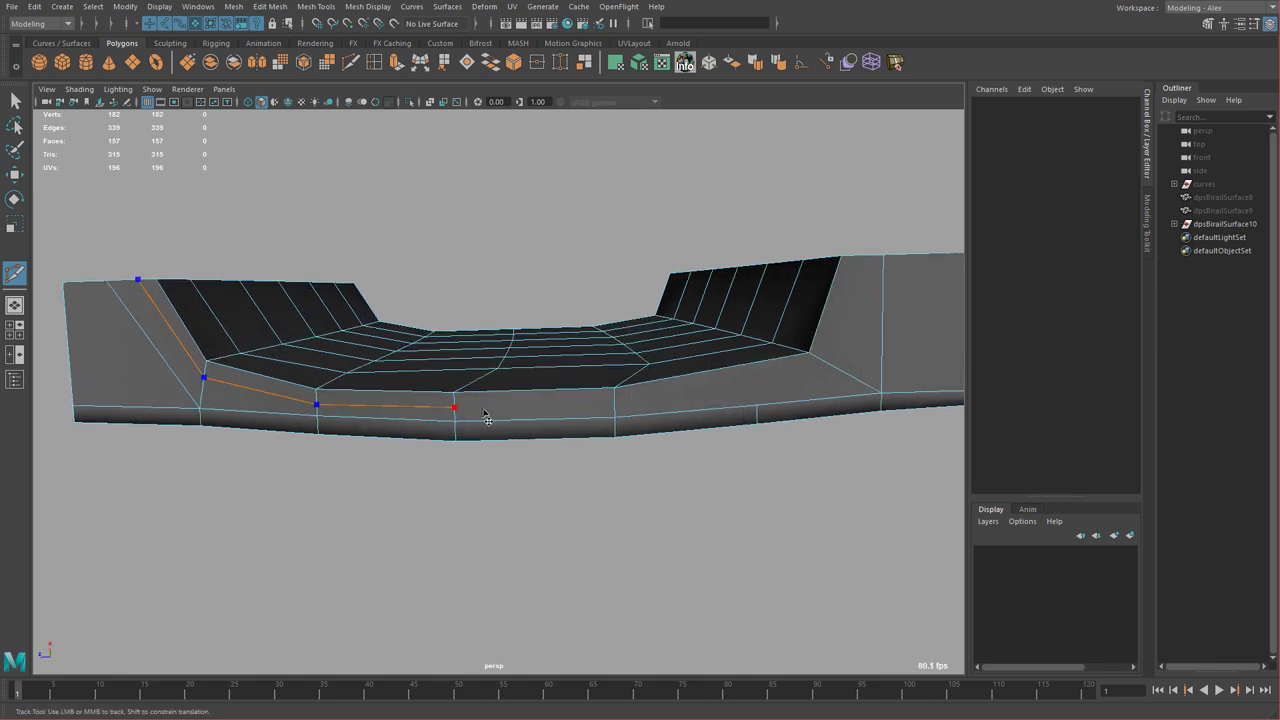
pyautogui.click(616, 404)
pyautogui.keyDown('alt'); pyautogui.moveTo(685, 424); pyautogui.dragTo(487, 437, button='middle'); pyautogui.keyUp('alt')
pyautogui.click(642, 375)
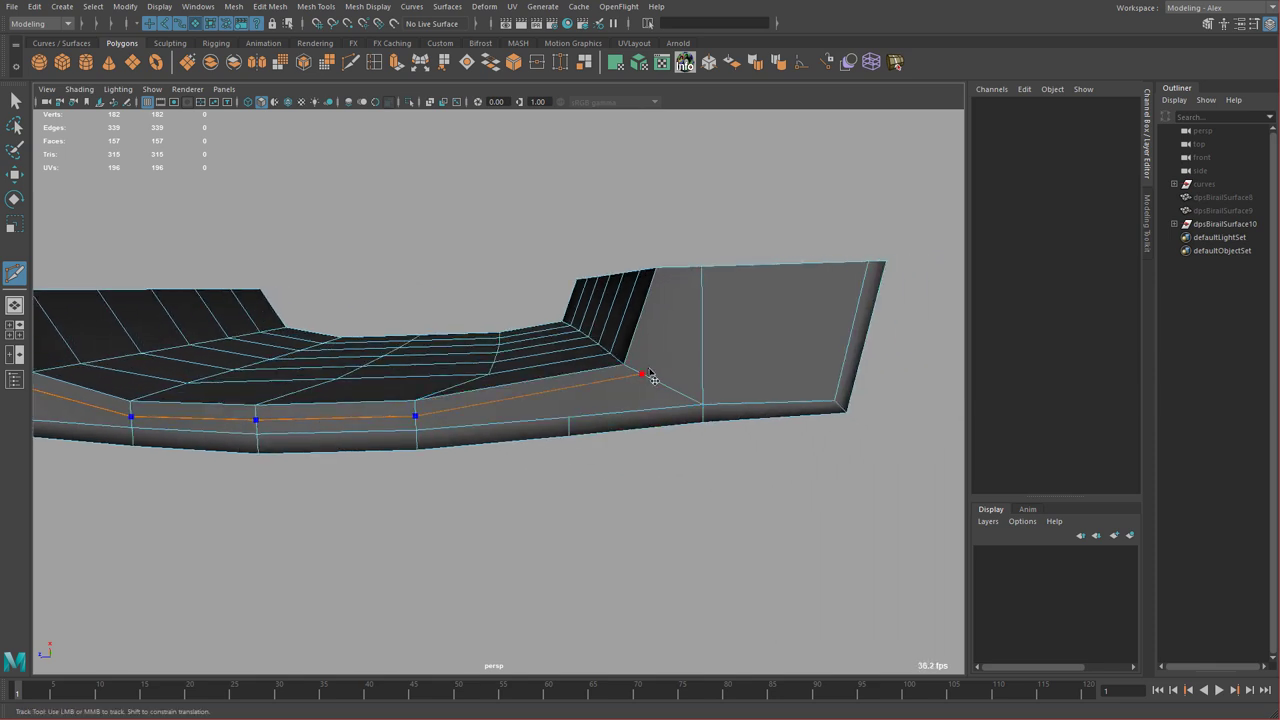
pyautogui.rightClick(687, 320)
# - Cut from the unconnected lower bevel vertex through the rim-side corner into the blade-side face, joining its inner border and outer corner
pyautogui.click(569, 418)
pyautogui.click(642, 375)
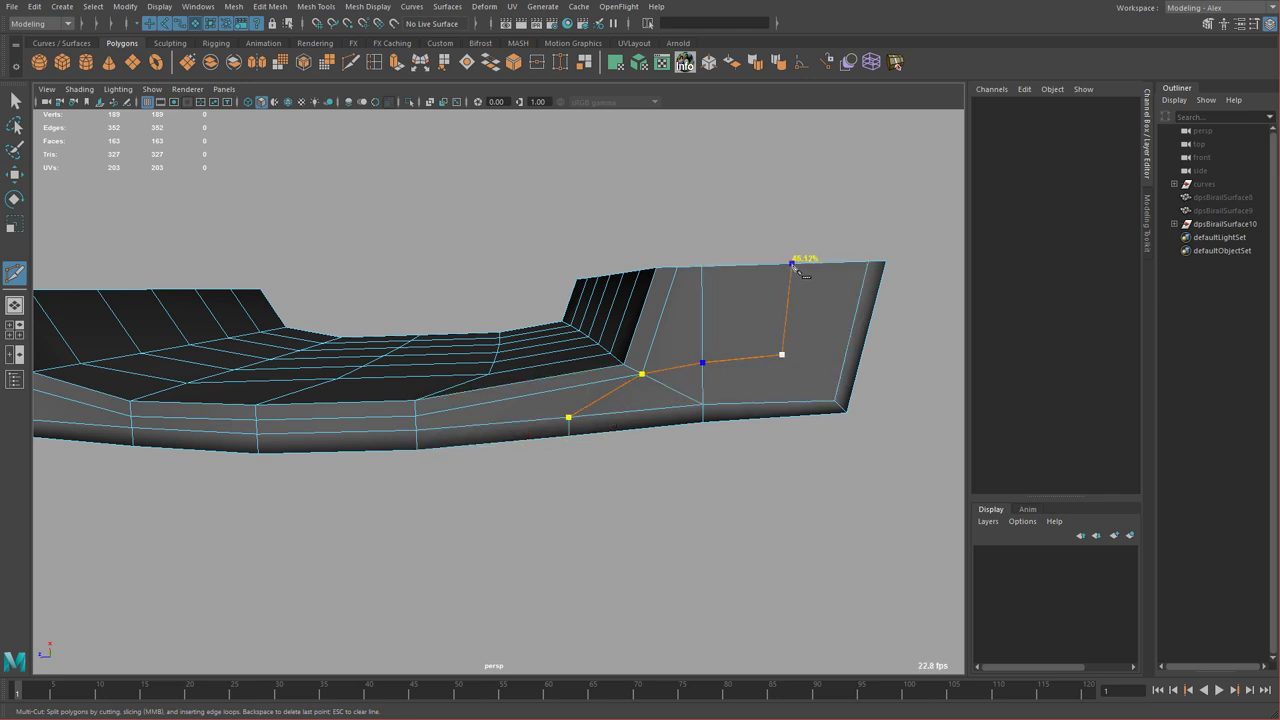
pyautogui.press('w')
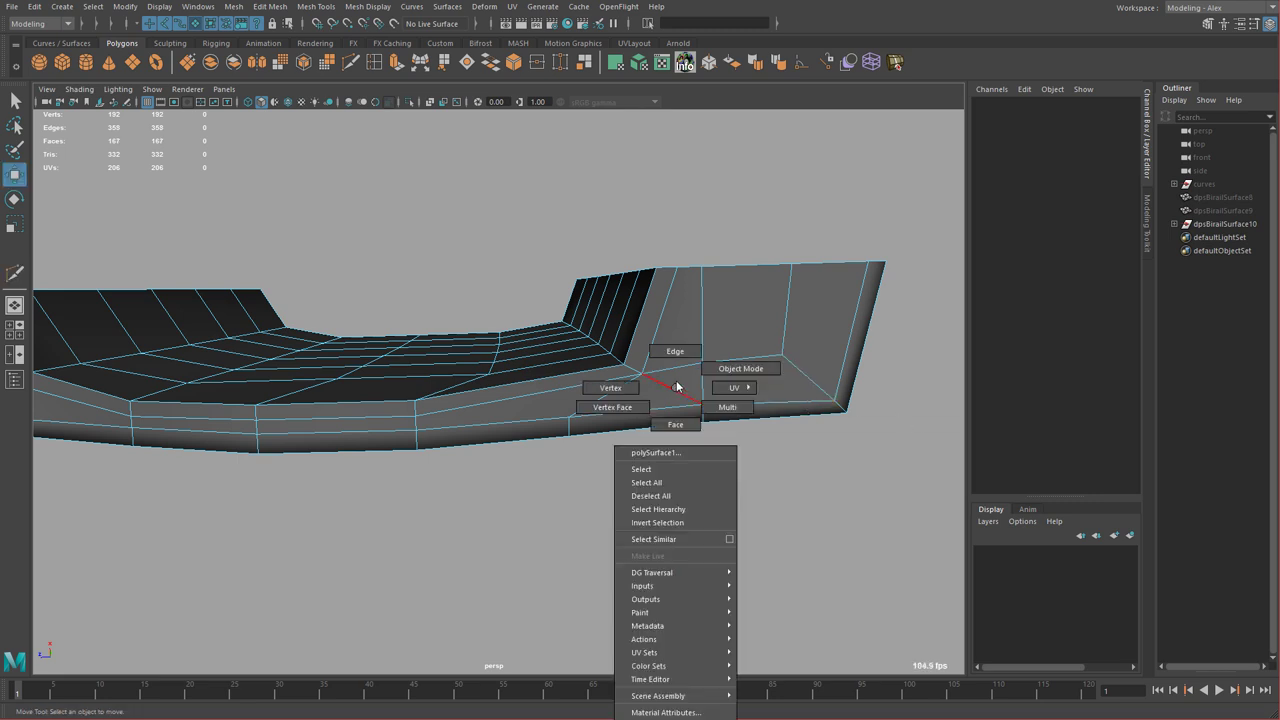
# - Delete the diagonal edge beside the hole's corner on the lower face and return the mesh to object mode
pyautogui.click(672, 388)
pyautogui.press('Delete')
pyautogui.keyDown('alt'); pyautogui.moveTo(666, 386); pyautogui.dragTo(517, 400); pyautogui.keyUp('alt')
pyautogui.moveTo(518, 400); pyautogui.dragTo(540, 394, button='right')
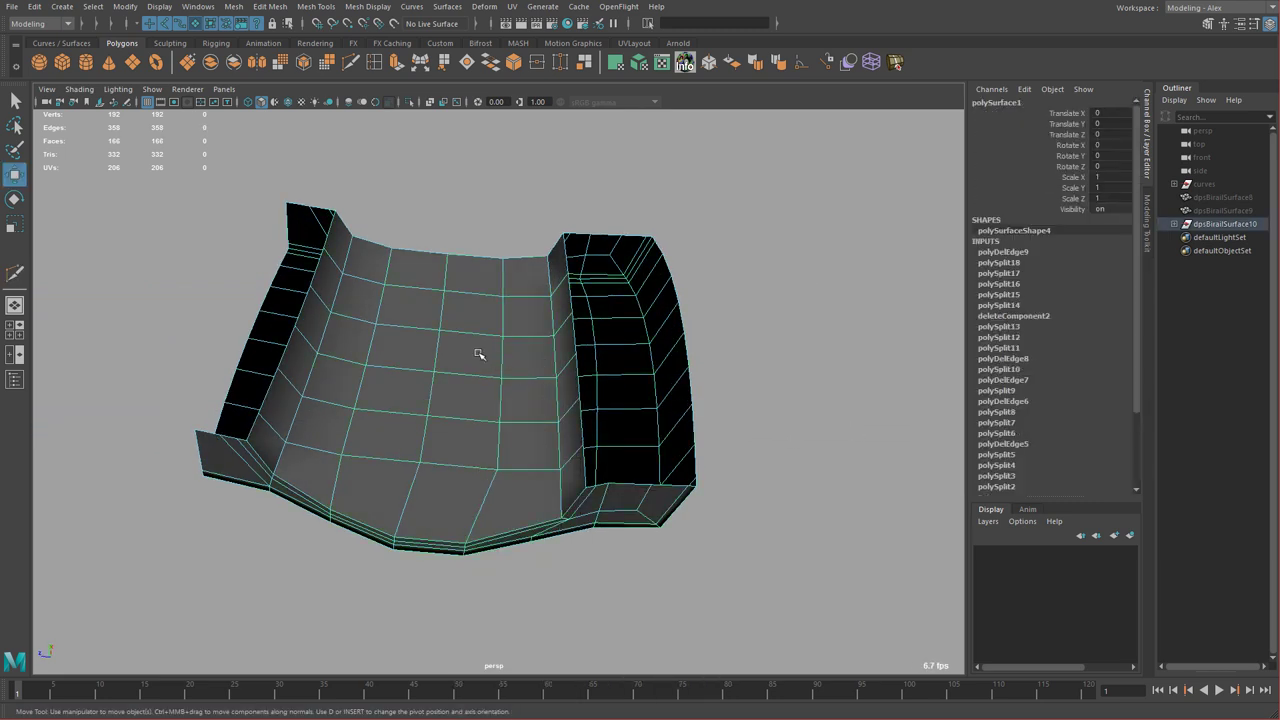
# - Open the settings of the Insert Edge Loop tool for the head piece
pyautogui.keyDown('alt'); pyautogui.moveTo(478, 348); pyautogui.dragTo(474, 332); pyautogui.keyUp('alt')
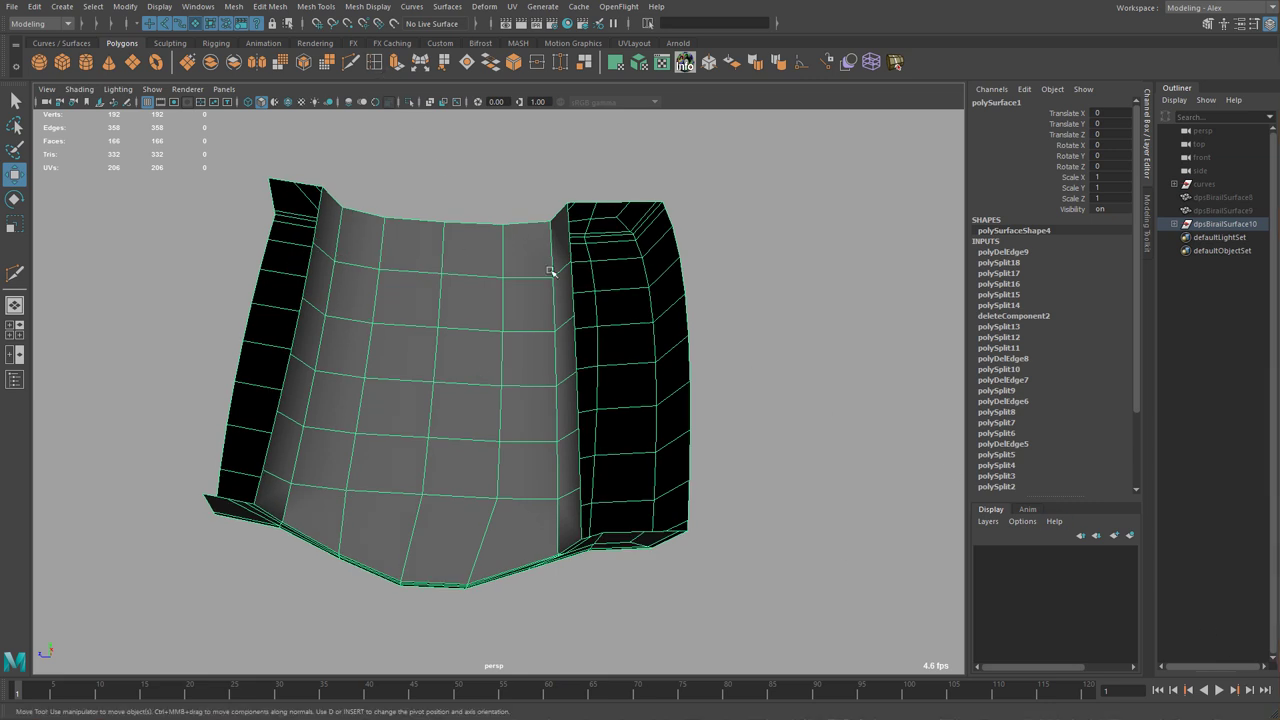
pyautogui.keyDown('alt'); pyautogui.moveTo(567, 302); pyautogui.dragTo(630, 314, button='middle'); pyautogui.keyUp('alt')
pyautogui.doubleClick(374, 63)
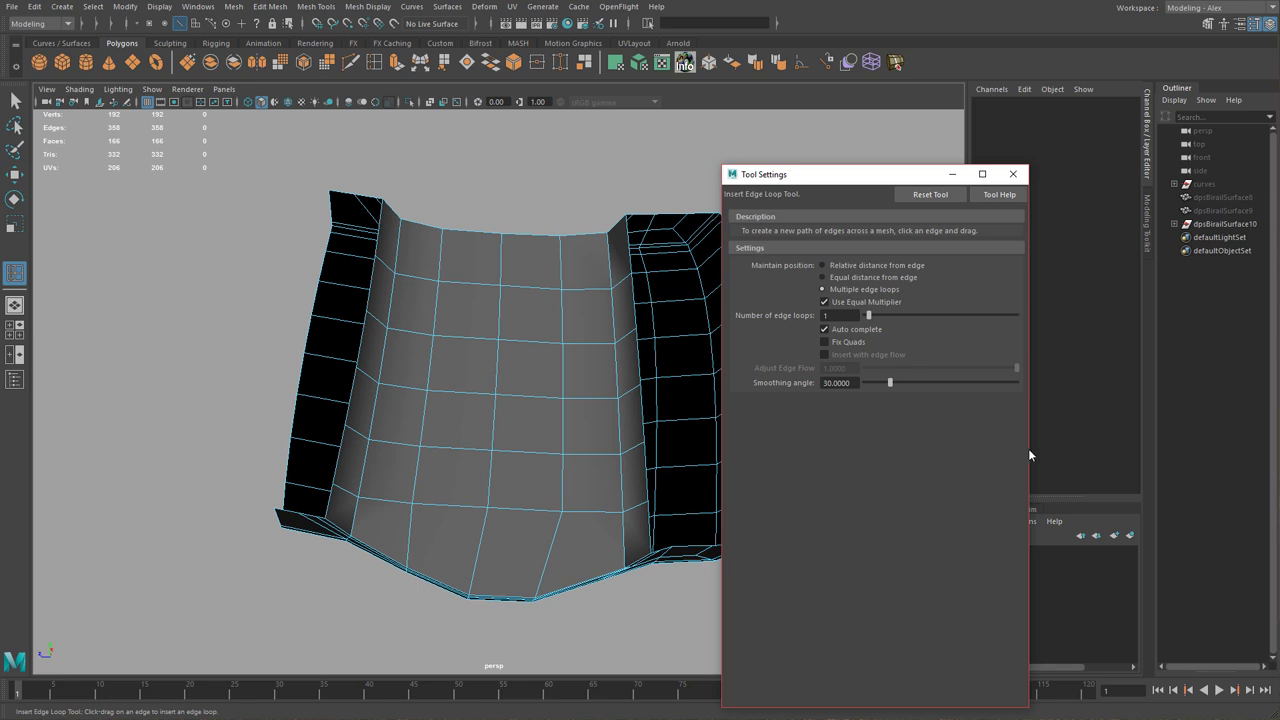
# - Add supporting edge loops to the head piece with the Insert Edge Loop position set to equal distance from edge
pyautogui.keyDown('alt'); pyautogui.moveTo(692, 385); pyautogui.dragTo(611, 209); pyautogui.keyUp('alt')
pyautogui.scroll(3, 500, 291)
pyautogui.click(850, 277)
pyautogui.click(594, 200)
pyautogui.keyDown('alt'); pyautogui.moveTo(559, 438); pyautogui.dragTo(469, 551); pyautogui.keyUp('alt')
pyautogui.click(466, 551)
pyautogui.keyDown('alt'); pyautogui.moveTo(514, 451); pyautogui.dragTo(503, 374); pyautogui.keyUp('alt')
# - Return to object mode, check the head piece in smooth preview, restore its unsmoothed display and close the tool settings
pyautogui.press('w')
pyautogui.press('F8')
pyautogui.press('3')
pyautogui.click(606, 548)
pyautogui.keyDown('alt'); pyautogui.moveTo(606, 548); pyautogui.dragTo(531, 623); pyautogui.keyUp('alt')
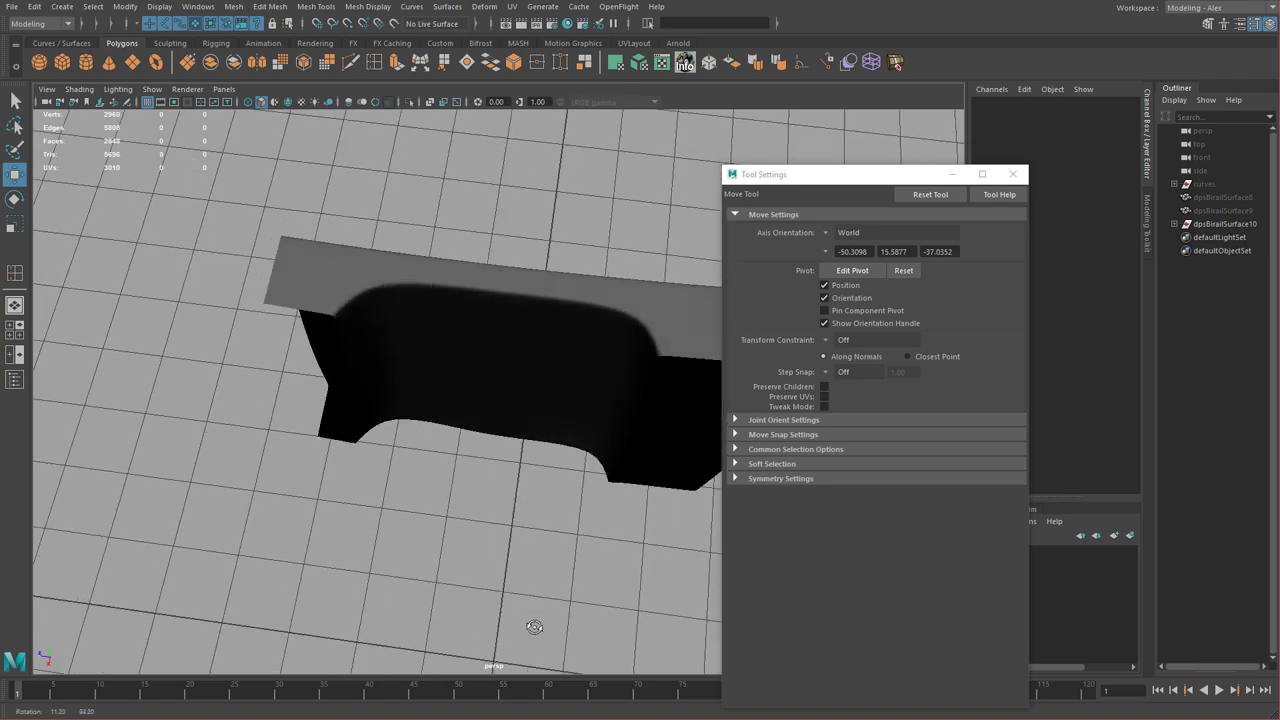
pyautogui.click(509, 443)
pyautogui.press('1')
pyautogui.click(1014, 175)
# - Open the Mirror options for the head piece and set the world X axis with the + direction
pyautogui.keyDown('alt'); pyautogui.moveTo(823, 271); pyautogui.dragTo(414, 238); pyautogui.keyUp('alt')
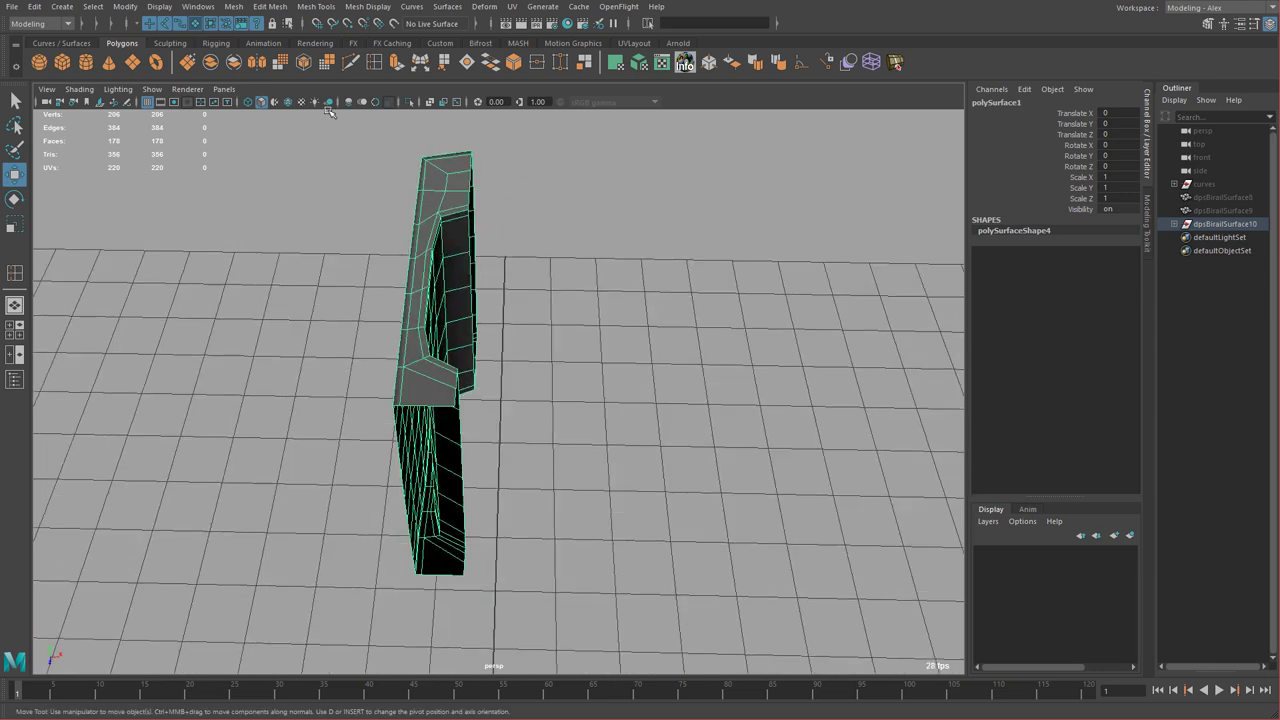
pyautogui.doubleClick(257, 63)
pyautogui.keyDown('alt'); pyautogui.moveTo(569, 277); pyautogui.dragTo(193, 520); pyautogui.keyUp('alt')
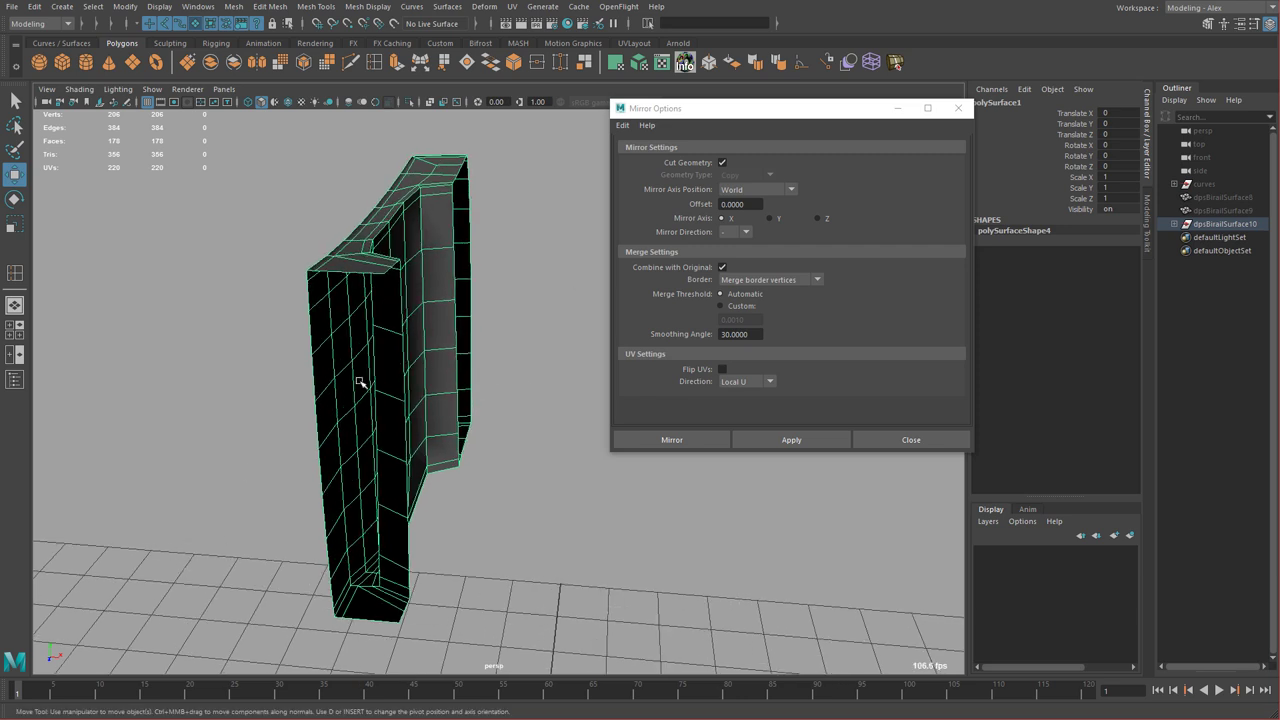
pyautogui.keyDown('alt'); pyautogui.moveTo(351, 400); pyautogui.dragTo(372, 356); pyautogui.keyUp('alt')
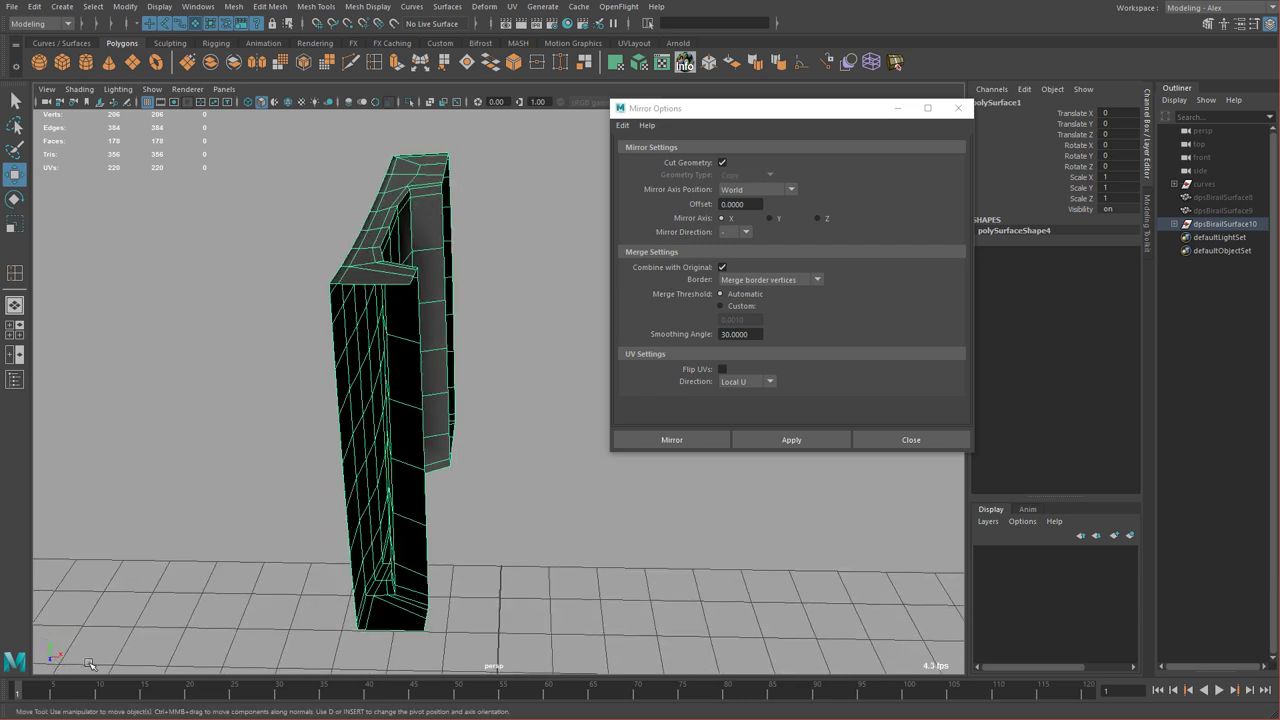
pyautogui.click(726, 219)
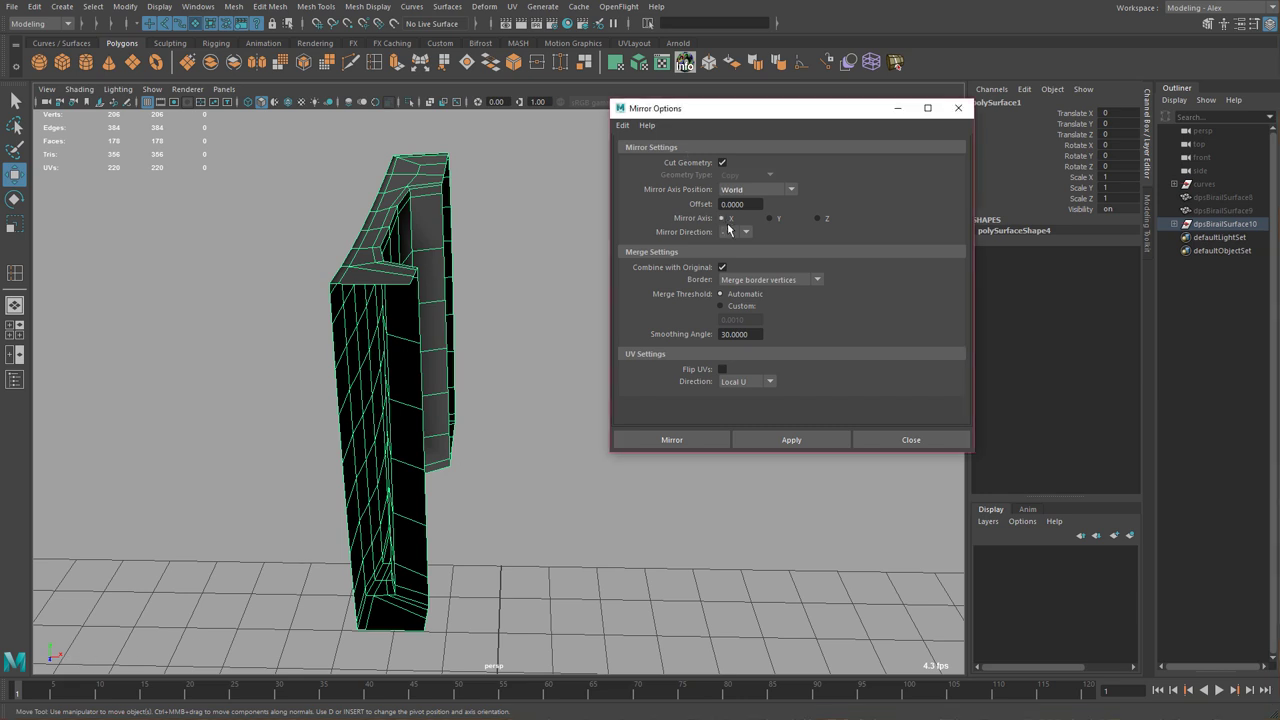
pyautogui.click(733, 252)
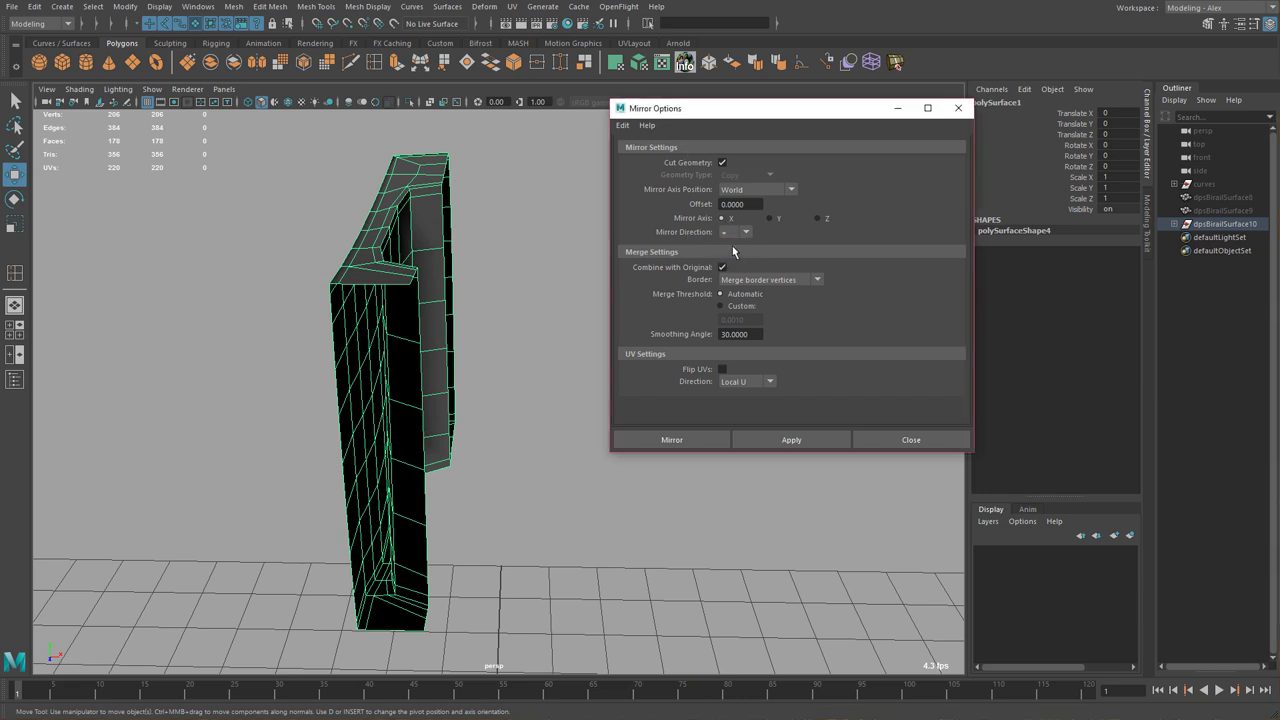
# - Mirror the head piece, merging border vertices with a custom threshold of 0.001
pyautogui.click(778, 282)
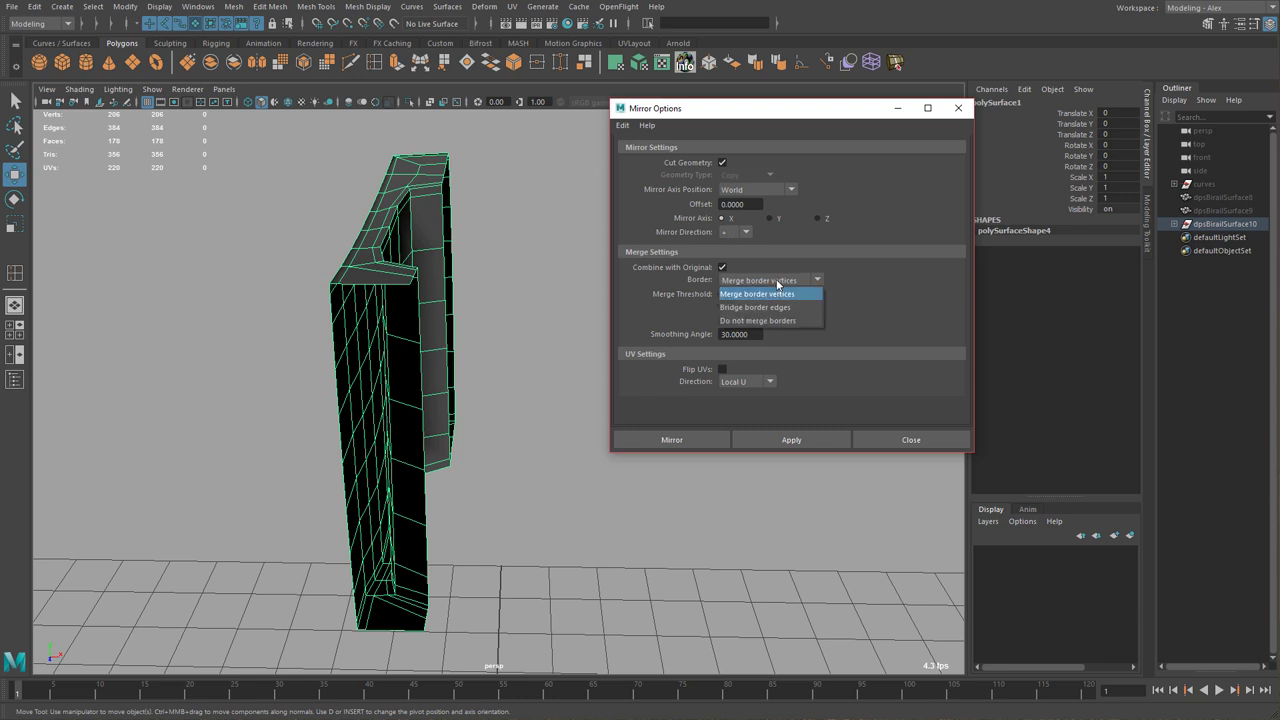
pyautogui.click(772, 294)
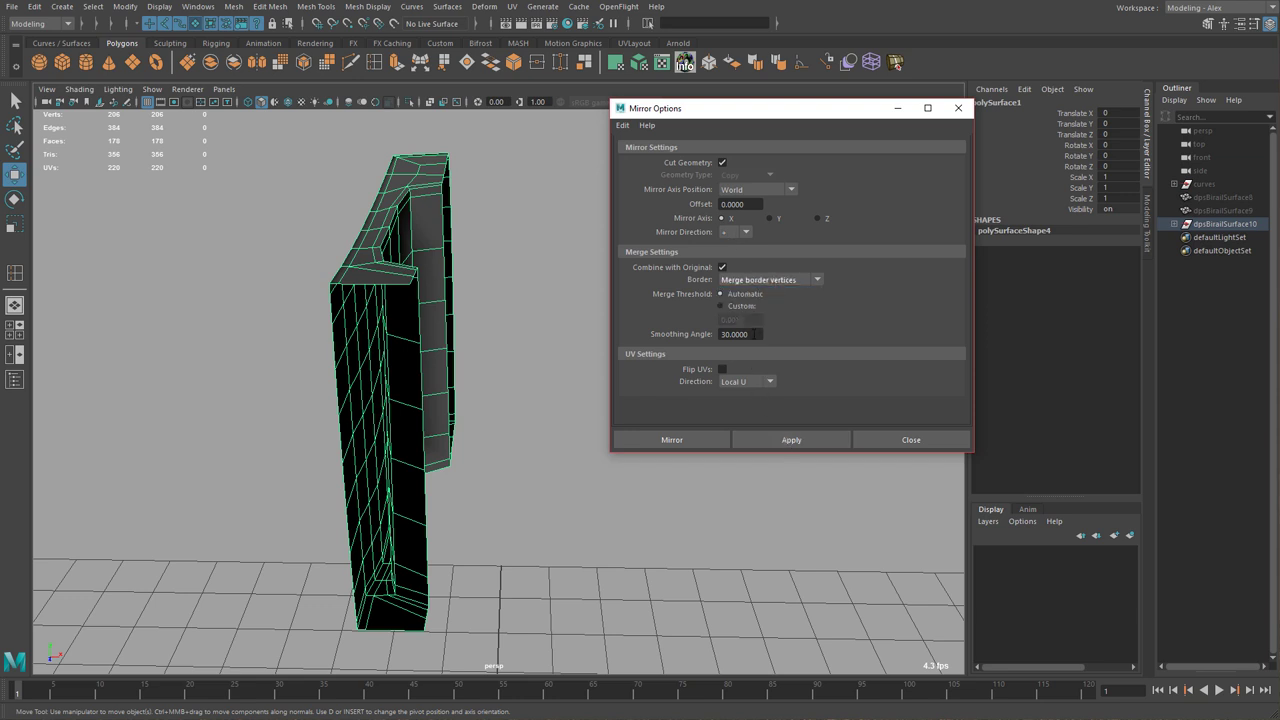
pyautogui.click(749, 306)
pyautogui.moveTo(752, 319); pyautogui.dragTo(698, 310)
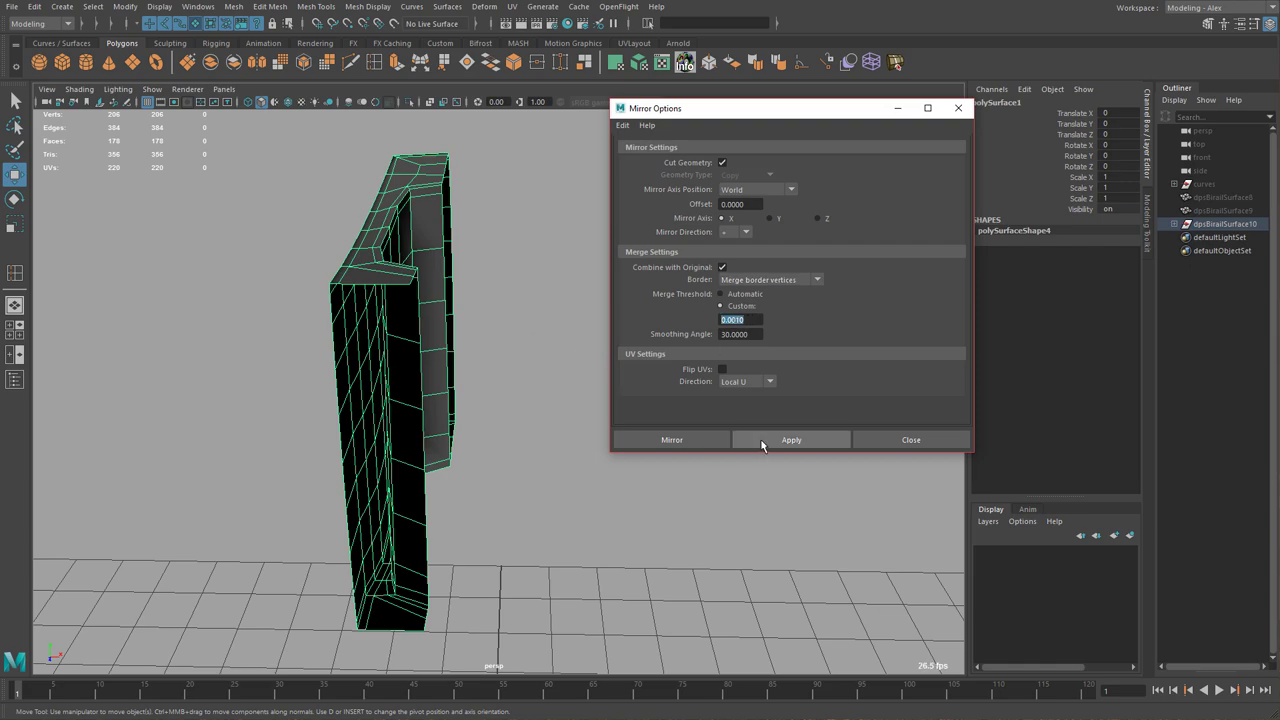
pyautogui.click(762, 440)
# - Check the mirrored handle-hole section in smooth preview from around its upper side
pyautogui.keyDown('alt'); pyautogui.moveTo(504, 329); pyautogui.dragTo(515, 385); pyautogui.keyUp('alt')
pyautogui.moveTo(478, 187); pyautogui.dragTo(541, 168, button='right')
pyautogui.press('3')
pyautogui.click(534, 243)
pyautogui.keyDown('alt'); pyautogui.moveTo(534, 246); pyautogui.dragTo(320, 263); pyautogui.keyUp('alt')
# - Restore the unsmoothed display and combine the handle-hole section and the blade section into one mesh
pyautogui.click(472, 307)
pyautogui.press('1')
pyautogui.press('g')
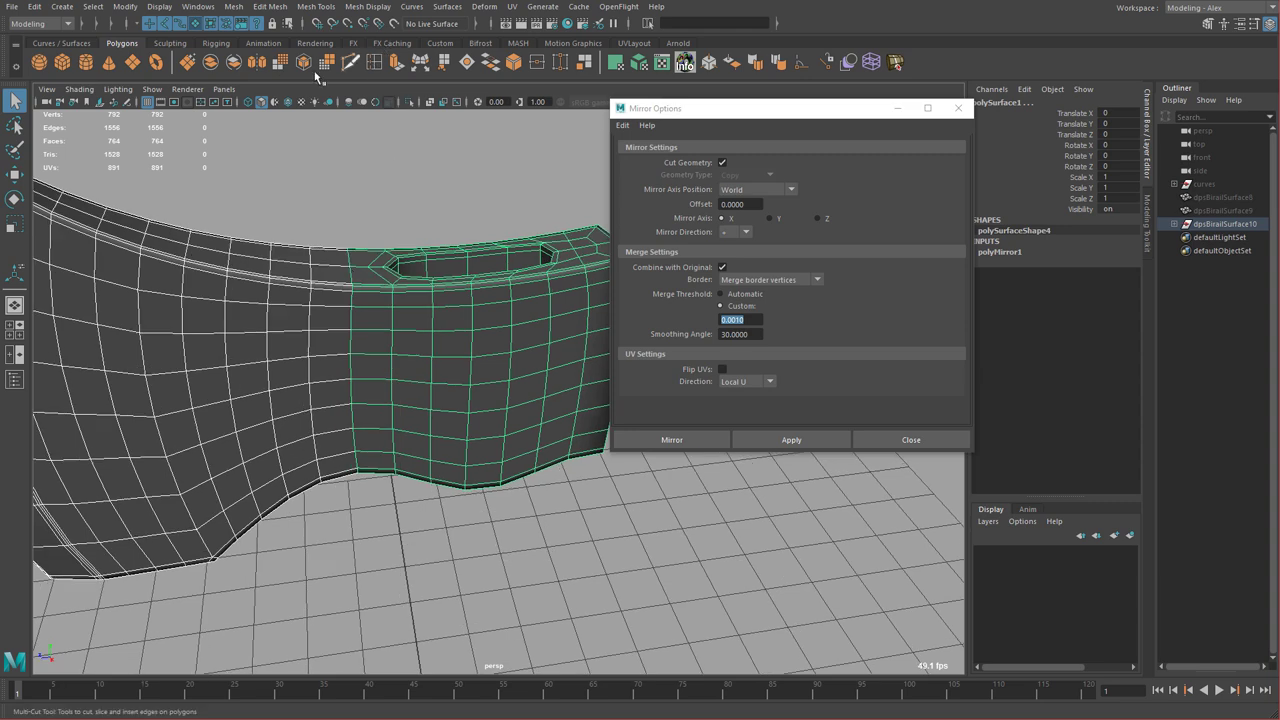
pyautogui.click(209, 64)
# - Merge the vertices along the seam between the blade and handle-hole sections with a 0.01 distance threshold
pyautogui.keyDown('alt'); pyautogui.moveTo(384, 297); pyautogui.dragTo(362, 241); pyautogui.keyUp('alt')
pyautogui.moveTo(361, 240); pyautogui.dragTo(302, 240, button='right')
pyautogui.moveTo(291, 151); pyautogui.dragTo(425, 563)
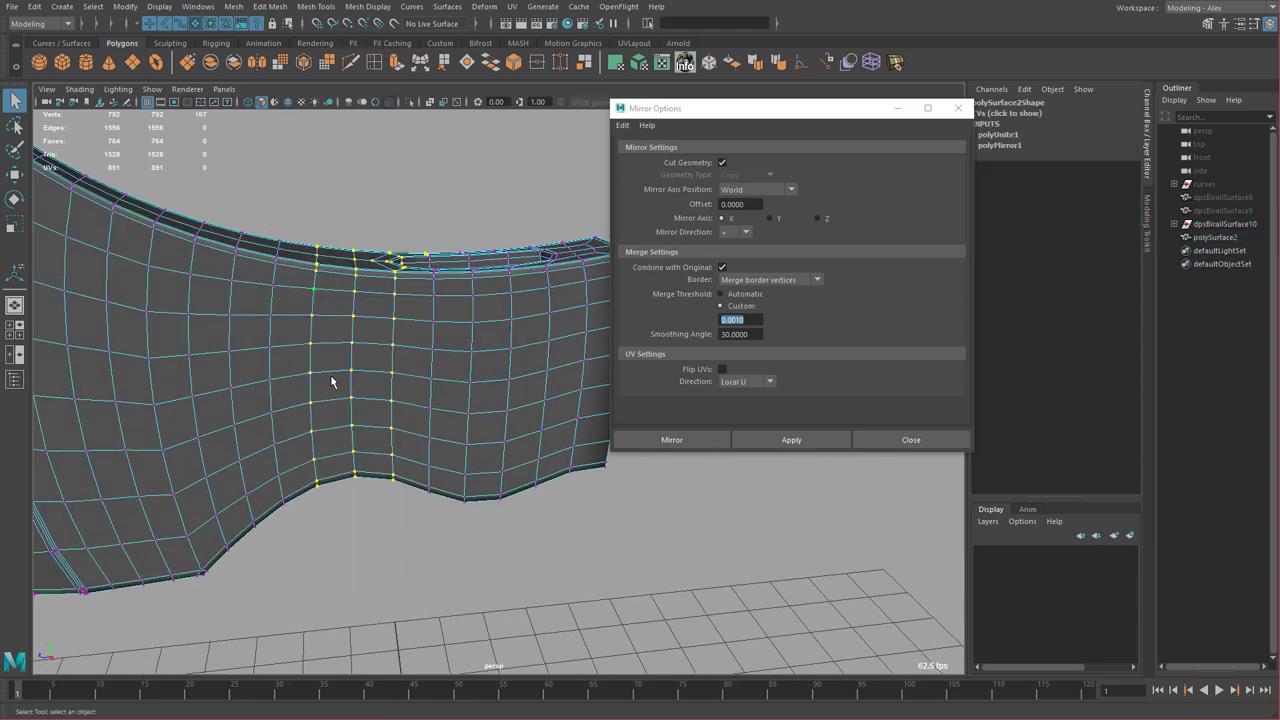
pyautogui.click(536, 62)
# - Examine the blade's corners on the combined head in smooth preview and close the Mirror options
pyautogui.keyDown('alt'); pyautogui.moveTo(287, 280); pyautogui.dragTo(342, 366); pyautogui.keyUp('alt')
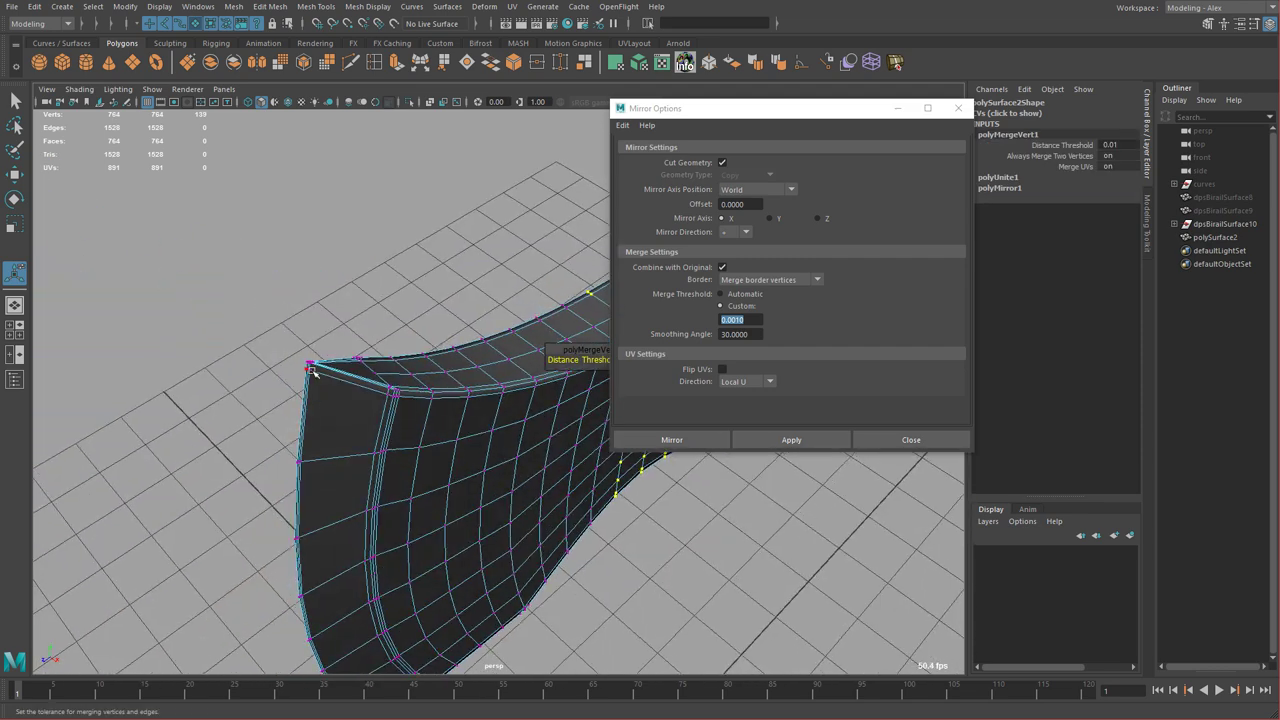
pyautogui.keyDown('alt'); pyautogui.moveTo(314, 370); pyautogui.dragTo(452, 458, button='right'); pyautogui.keyUp('alt')
pyautogui.keyDown('alt'); pyautogui.moveTo(452, 458); pyautogui.dragTo(570, 476, button='middle'); pyautogui.keyUp('alt')
pyautogui.moveTo(279, 428); pyautogui.dragTo(222, 405, button='right')
pyautogui.press('3')
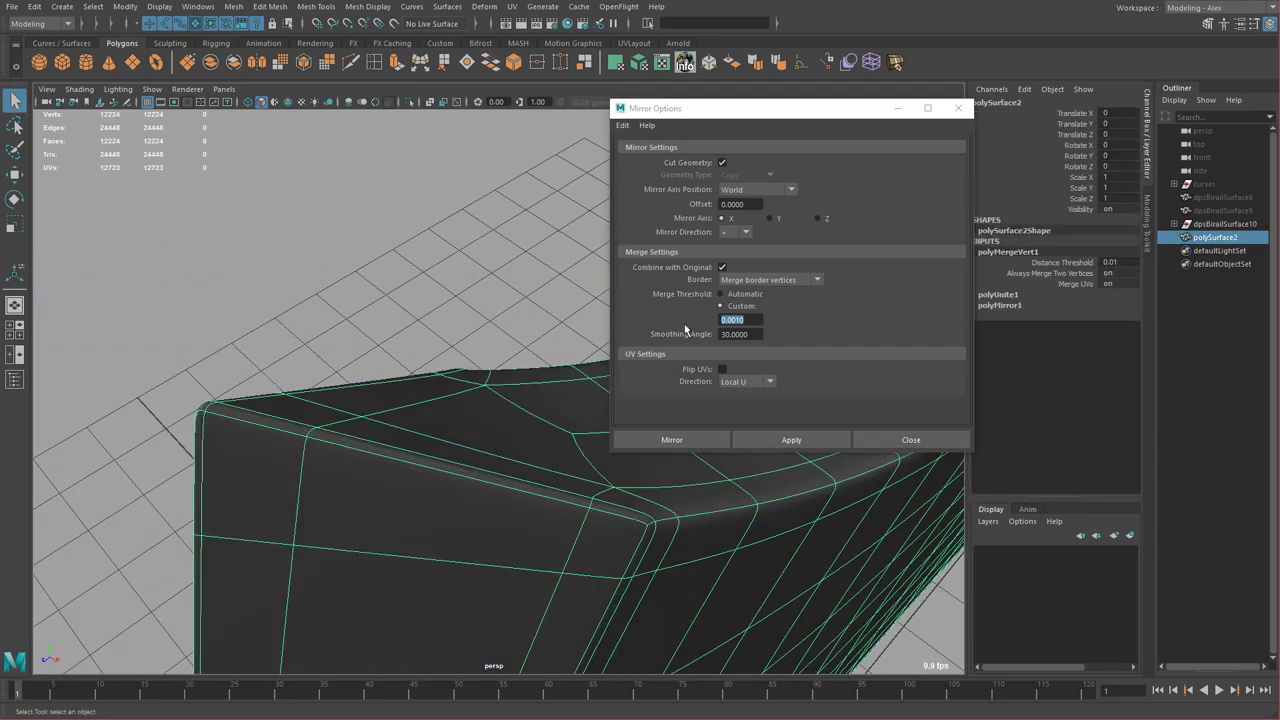
pyautogui.click(937, 437)
pyautogui.click(609, 265)
pyautogui.keyDown('alt'); pyautogui.moveTo(609, 265); pyautogui.dragTo(534, 340, button='right'); pyautogui.keyUp('alt')
pyautogui.keyDown('alt'); pyautogui.moveTo(534, 340); pyautogui.dragTo(642, 382); pyautogui.keyUp('alt')
# - Delete the construction history of the combined axe head
pyautogui.click(650, 384)
pyautogui.hotkey('alt', 'shift', 'd')
pyautogui.click(735, 245)
# - Insert one supporting edge loop along the head's lower border using the Multiple edge loops option set to 1
pyautogui.keyDown('alt'); pyautogui.moveTo(745, 385); pyautogui.dragTo(562, 352); pyautogui.keyUp('alt')
pyautogui.click(676, 352)
pyautogui.press('1')
pyautogui.keyDown('alt'); pyautogui.moveTo(562, 352); pyautogui.dragTo(708, 210, button='middle'); pyautogui.keyUp('alt')
pyautogui.keyDown('alt'); pyautogui.moveTo(708, 210); pyautogui.dragTo(838, 422, button='right'); pyautogui.keyUp('alt')
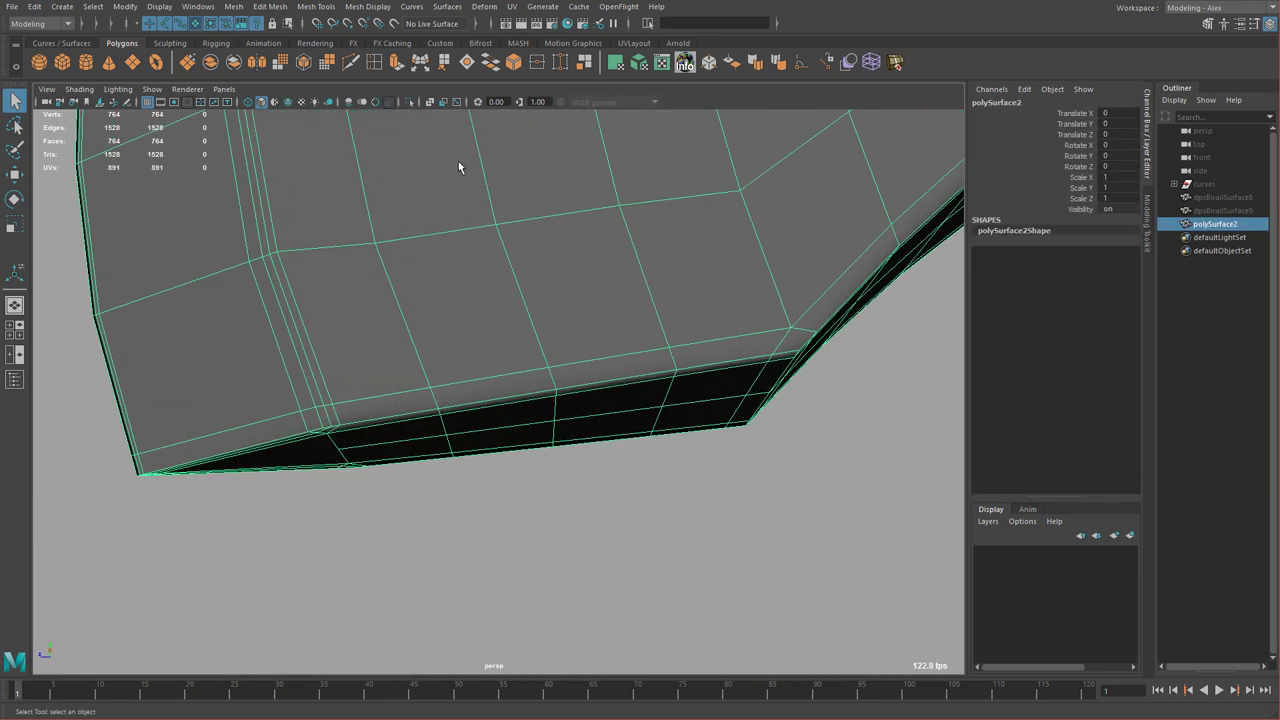
pyautogui.doubleClick(373, 63)
pyautogui.click(851, 312)
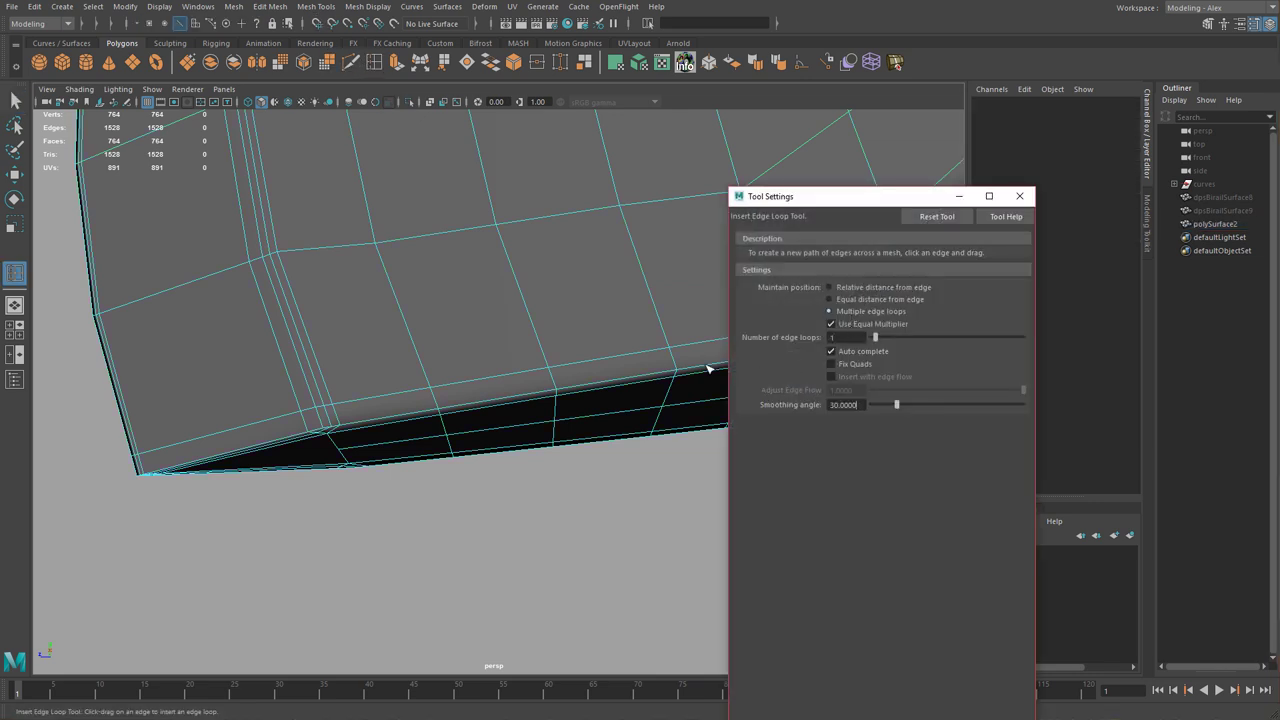
pyautogui.click(676, 366)
pyautogui.press('w')
pyautogui.click(1019, 196)
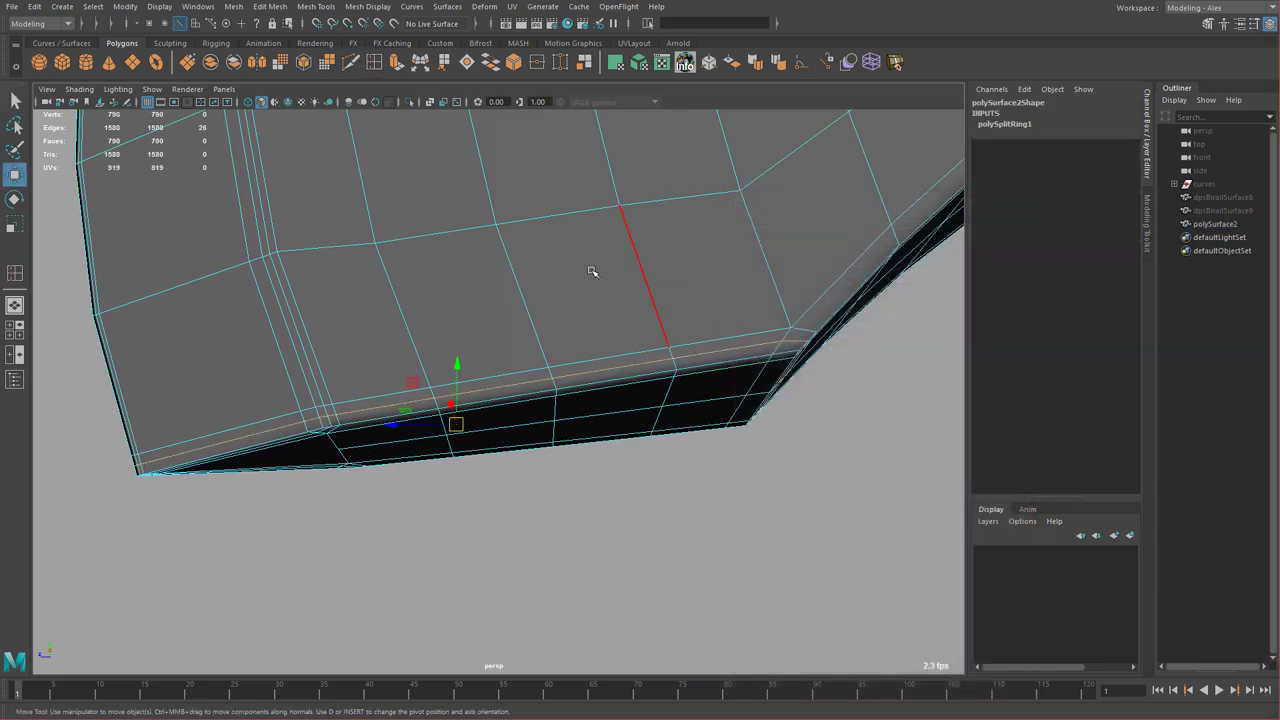
# - Display the axe head smoothed and delete the history left by the new edge loop
pyautogui.press('3')
pyautogui.click(860, 406)
pyautogui.keyDown('alt'); pyautogui.moveTo(860, 406); pyautogui.dragTo(469, 297, button='right'); pyautogui.keyUp('alt')
pyautogui.keyDown('alt'); pyautogui.moveTo(469, 297); pyautogui.dragTo(537, 311); pyautogui.keyUp('alt')
pyautogui.click(539, 311)
pyautogui.hotkey('alt', 'shift', 'd')
pyautogui.click(704, 375)
# - Unhide the handle dpsBirailSurface9, and unhide and delete the leftover surface dpsBirailSurface8
pyautogui.click(1212, 211)
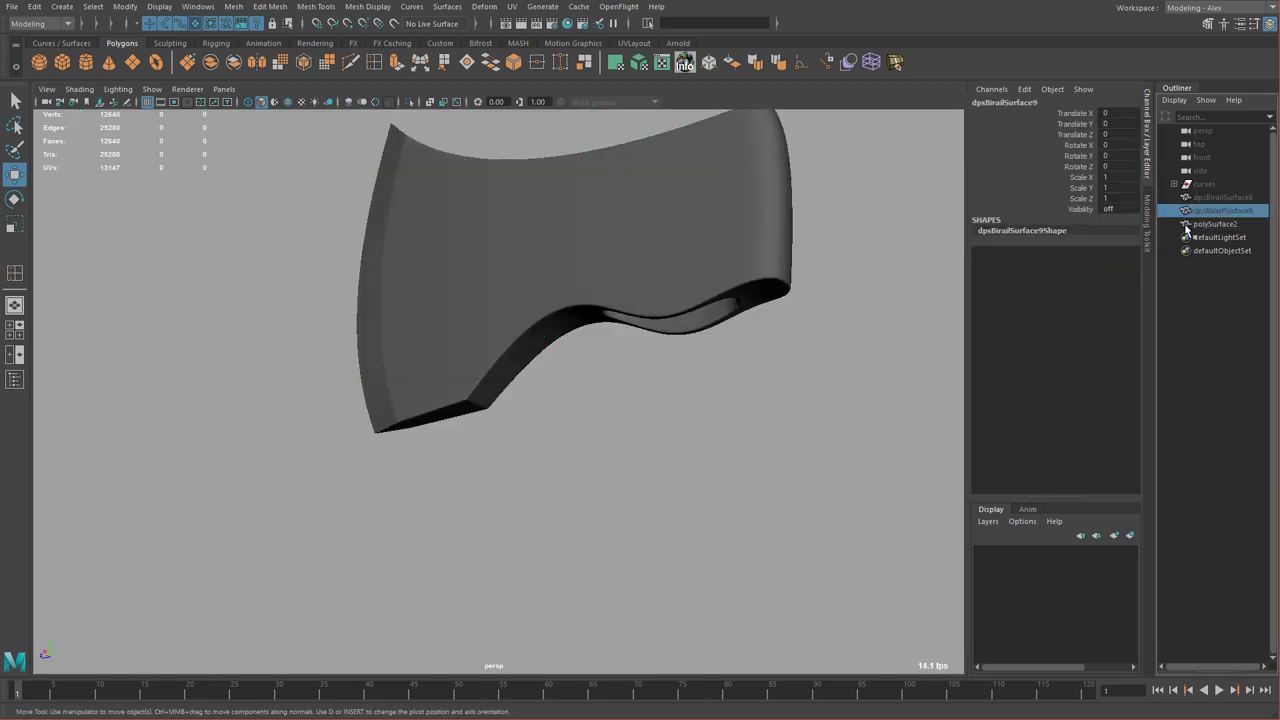
pyautogui.hotkey('shift', 'h')
pyautogui.click(1211, 197)
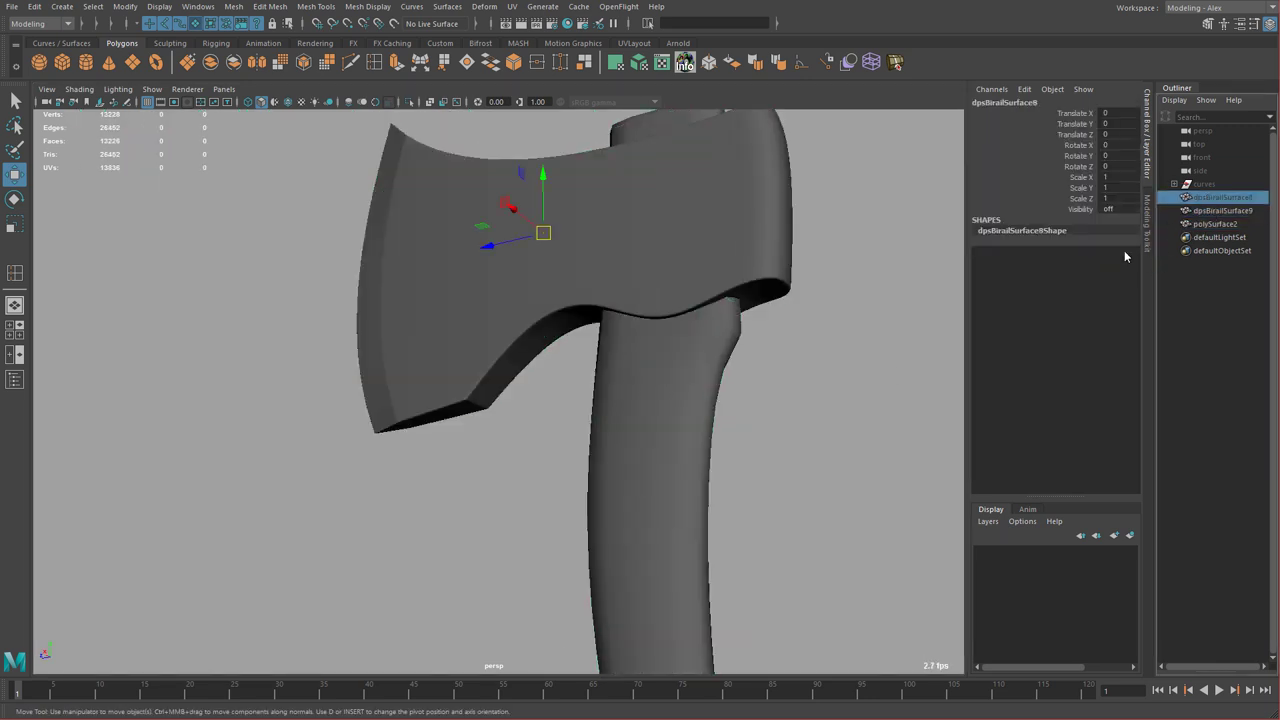
pyautogui.hotkey('shift', 'h')
pyautogui.press('Delete')
# - Display the axe handle in smooth preview to match the head
pyautogui.keyDown('alt'); pyautogui.moveTo(771, 330); pyautogui.dragTo(609, 391); pyautogui.keyUp('alt')
pyautogui.moveTo(580, 285); pyautogui.dragTo(617, 289)
pyautogui.press('3')
pyautogui.click(754, 432)
# - Rename the handle mesh axe_handle_geo and the head mesh axe_head_geo
pyautogui.doubleClick(1225, 198)
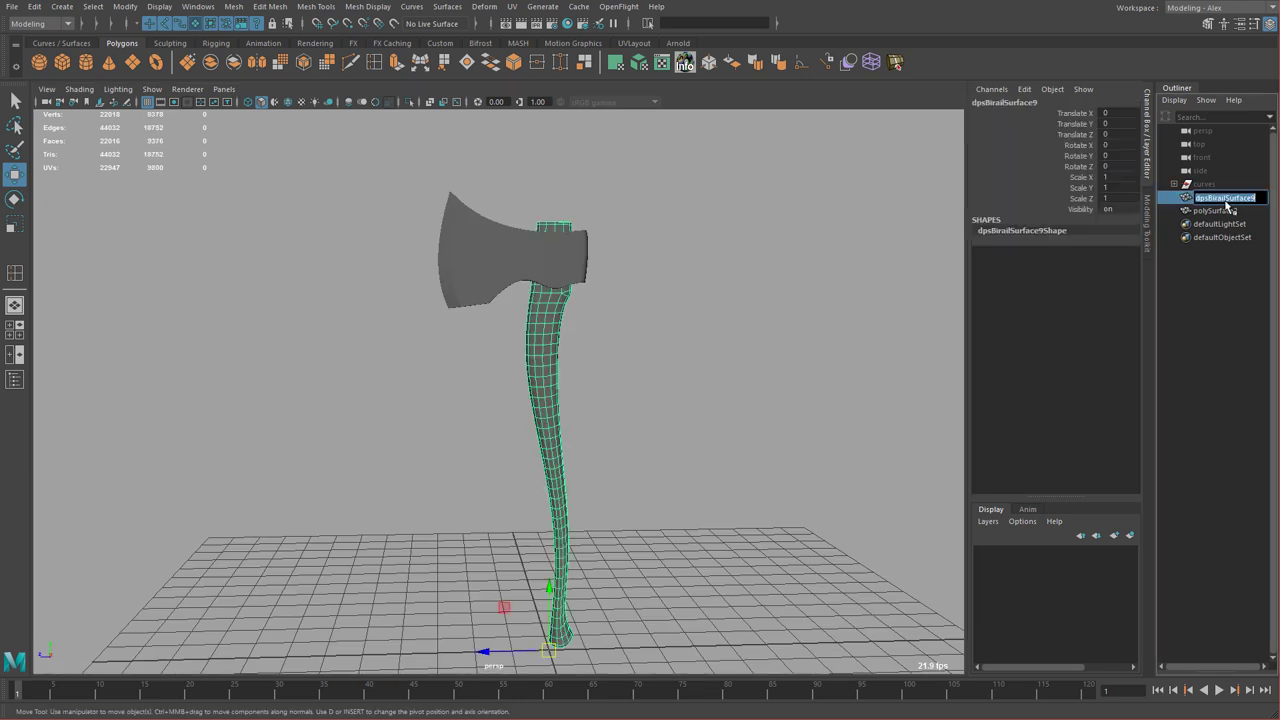
pyautogui.write('axe_handle_geo')
pyautogui.press('Return')
pyautogui.doubleClick(1222, 211)
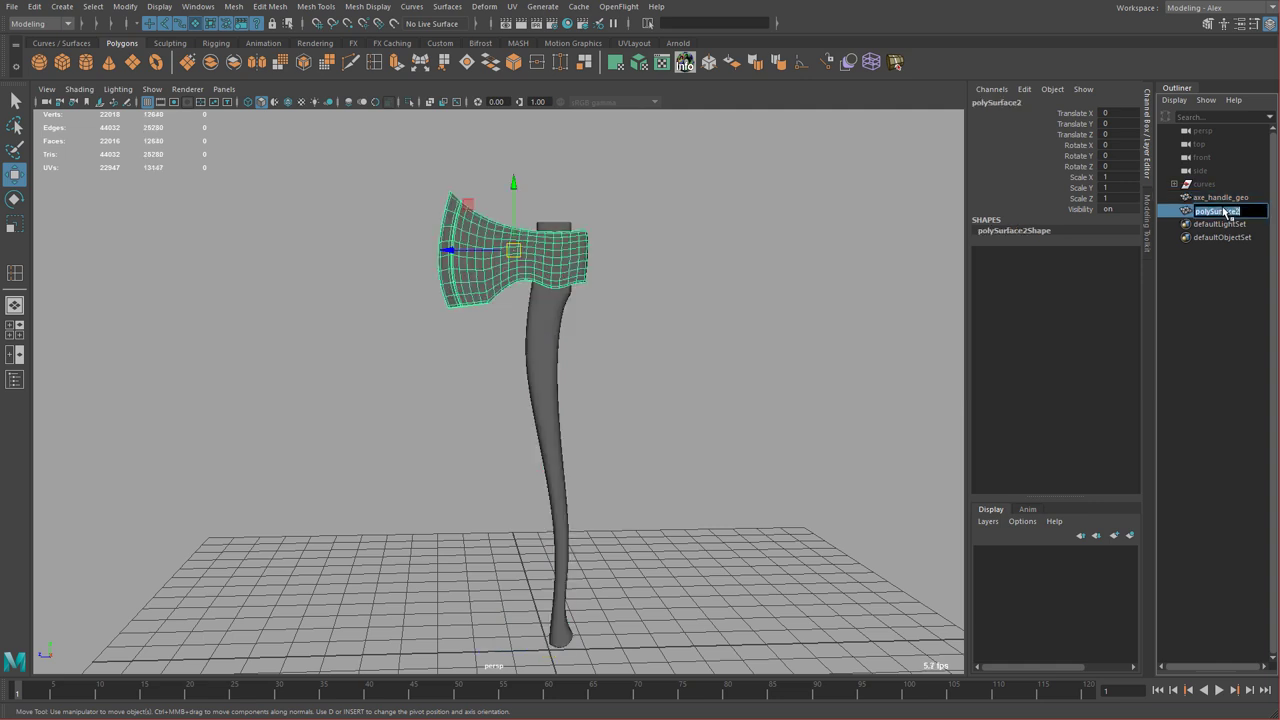
pyautogui.write('axe')
pyautogui.press('Return')
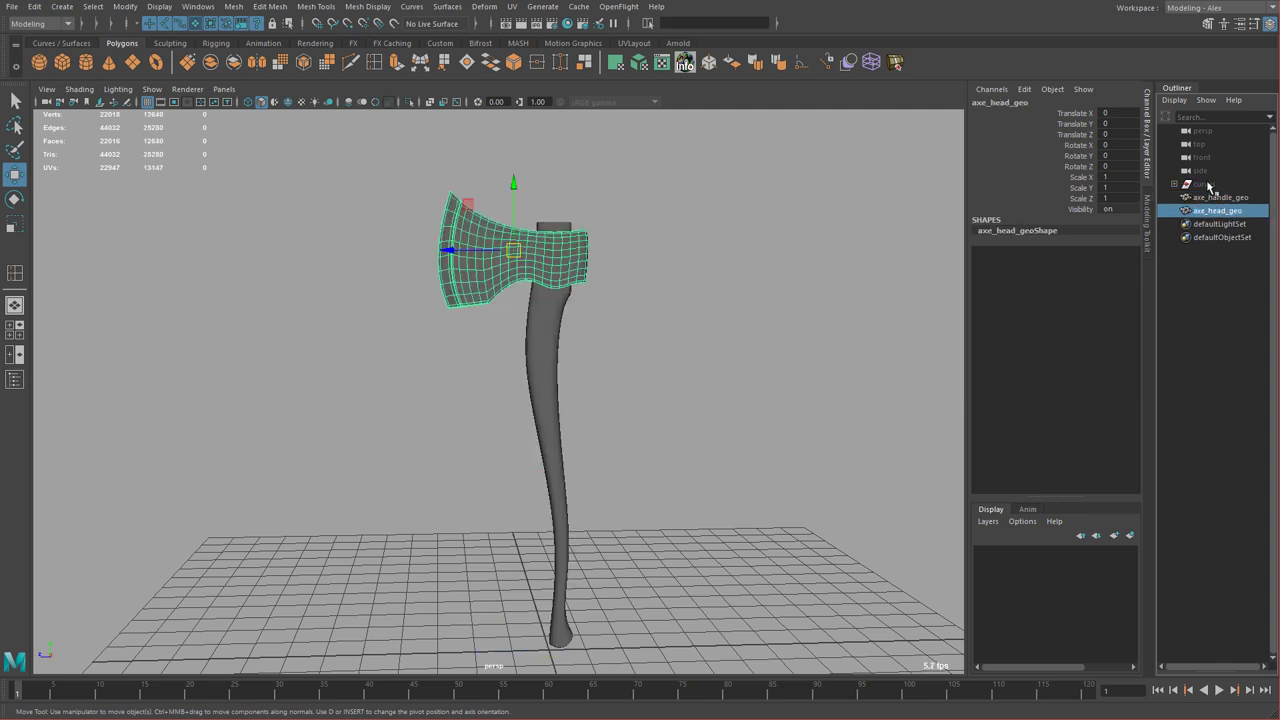
# - Delete the hidden curves group from the scene
pyautogui.click(1207, 184)
pyautogui.press('Delete')
pyautogui.moveTo(1205, 180); pyautogui.dragTo(1208, 198)
pyautogui.keyDown('alt'); pyautogui.moveTo(651, 291); pyautogui.dragTo(550, 308); pyautogui.keyUp('alt')
pyautogui.click(691, 287)
# - Select the axe handle and head together, reset their transformations and deselect them
pyautogui.moveTo(414, 230); pyautogui.dragTo(612, 347)
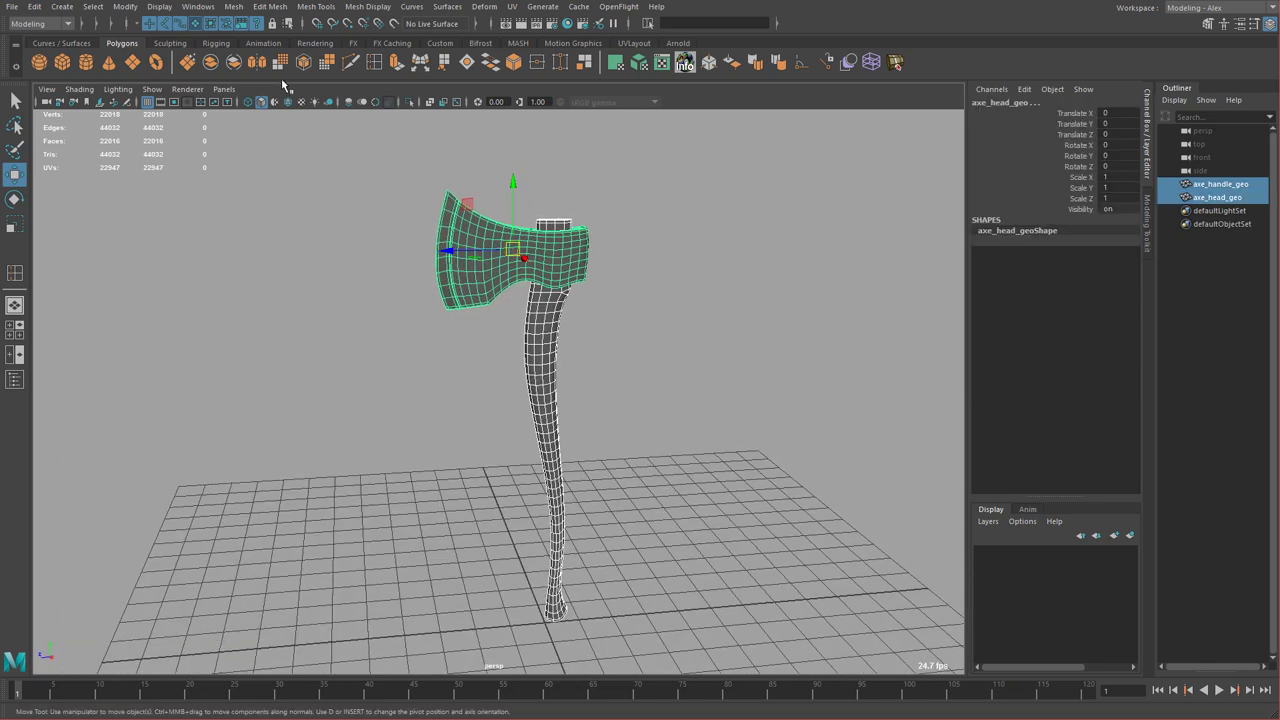
pyautogui.click(125, 7)
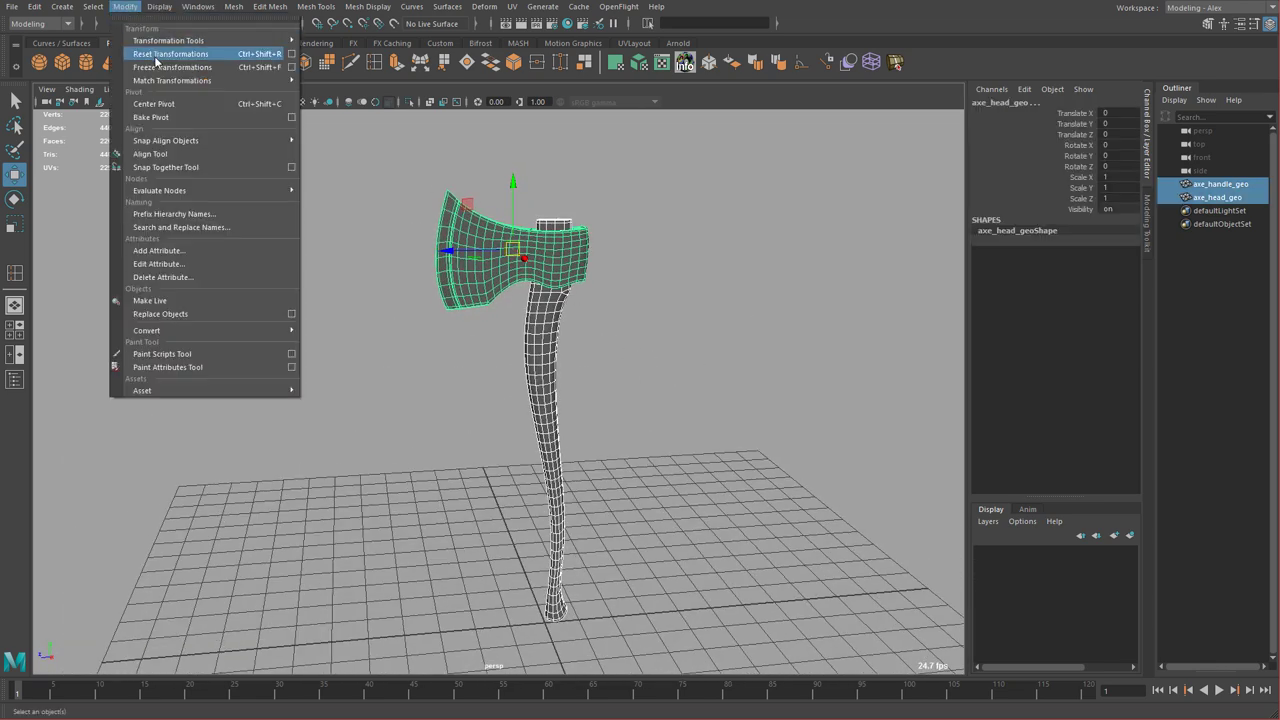
pyautogui.click(125, 6)
pyautogui.click(128, 12)
pyautogui.click(168, 52)
pyautogui.keyDown('alt'); pyautogui.moveTo(623, 377); pyautogui.dragTo(591, 366); pyautogui.keyUp('alt')
pyautogui.click(594, 362)
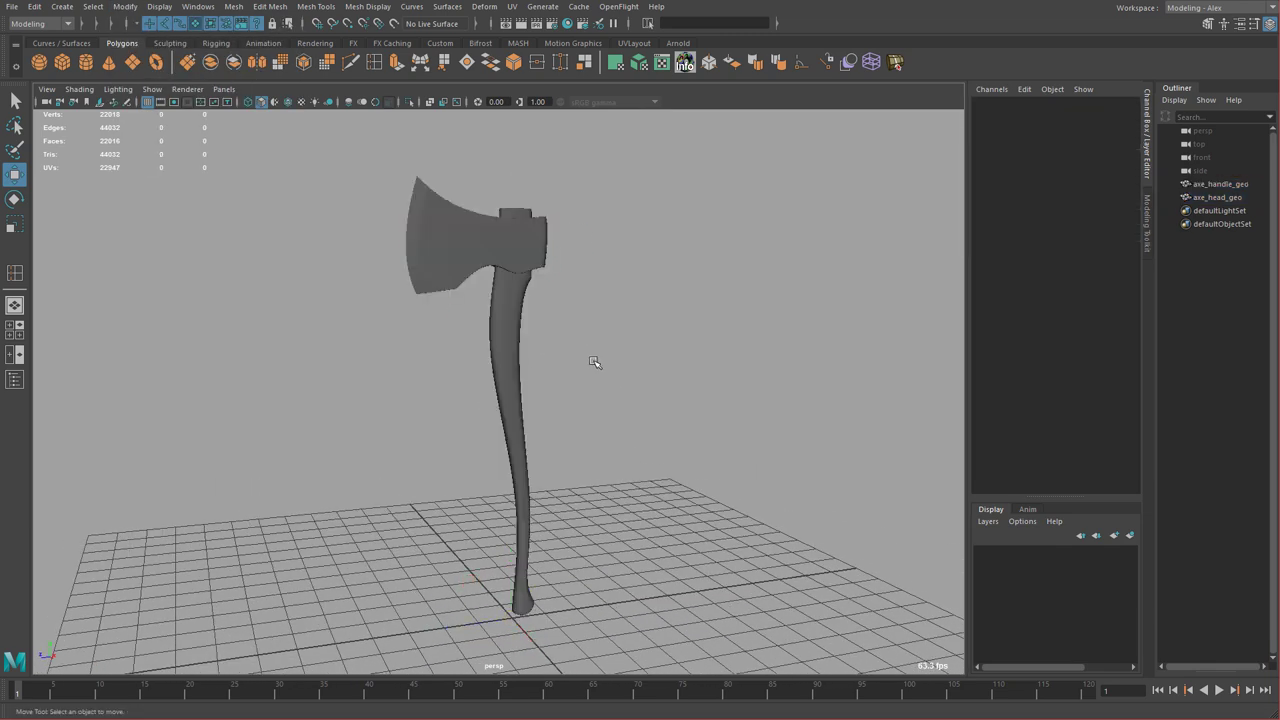